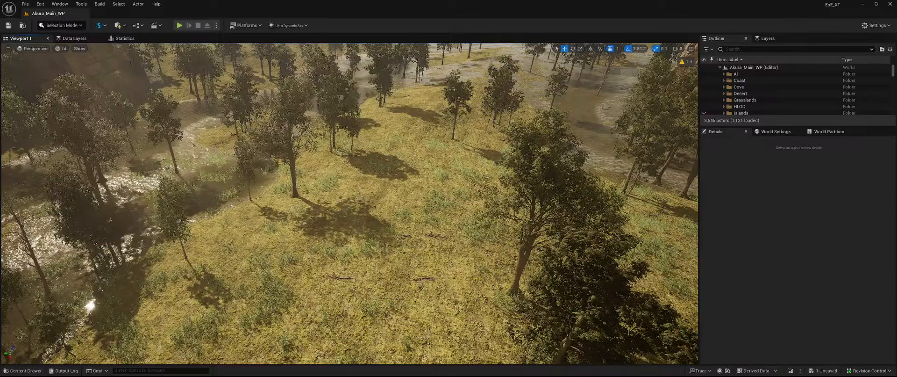
Save the unsaved RecastNavMesh-Default content of the level
right_click_drag(462, 206, 490, 125)
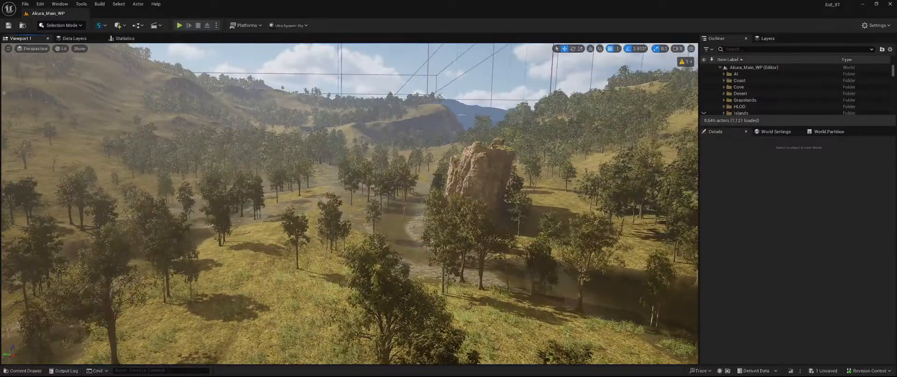
left_click(825, 370)
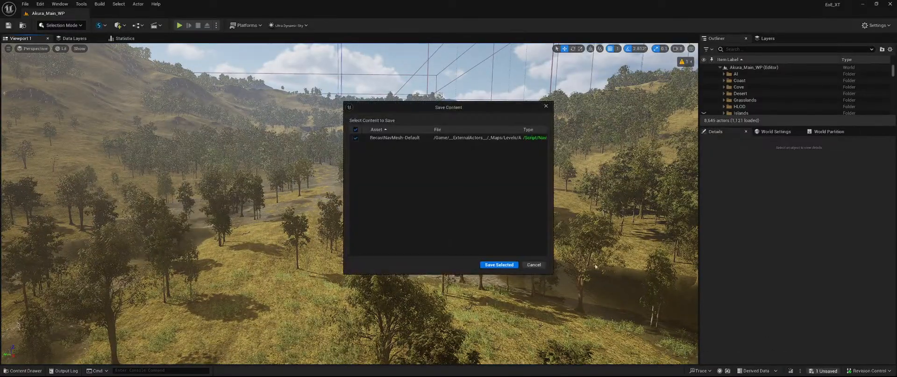
left_click(491, 265)
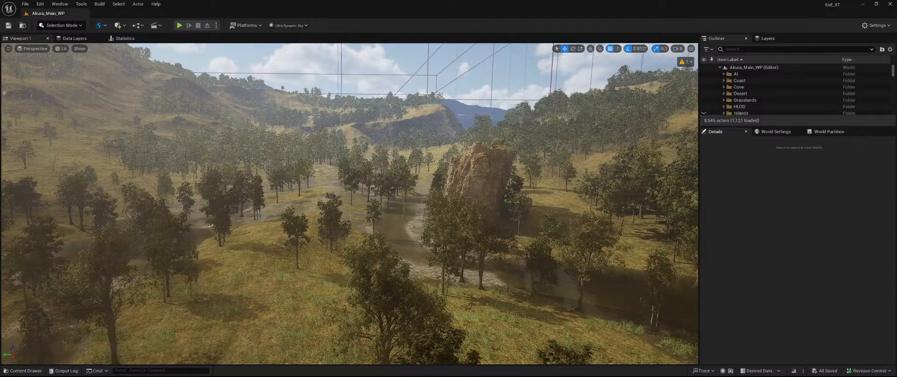
Examine the dense forest from above and at ground level among the tree trunks
right_click_drag(378, 216, 354, 266)
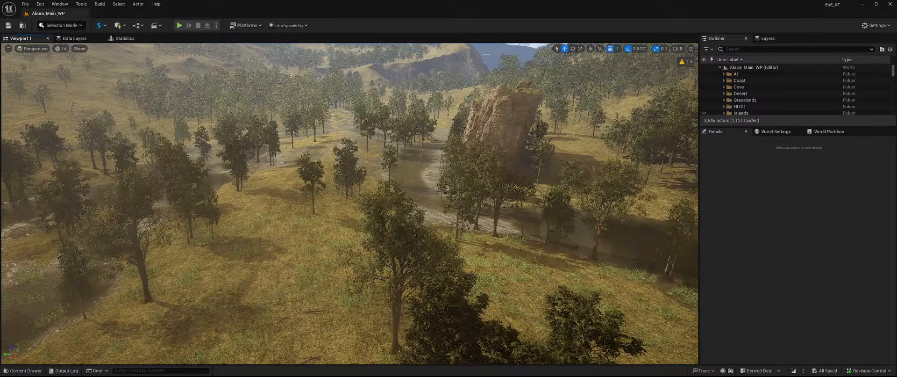
right_click_drag(436, 214, 654, 178)
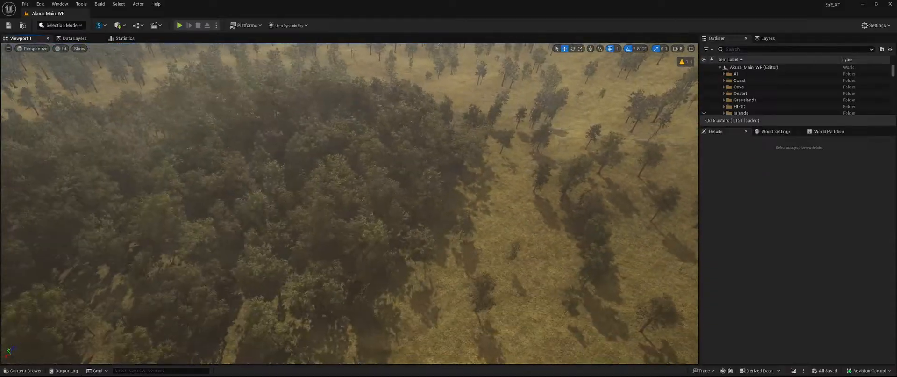
key("w")
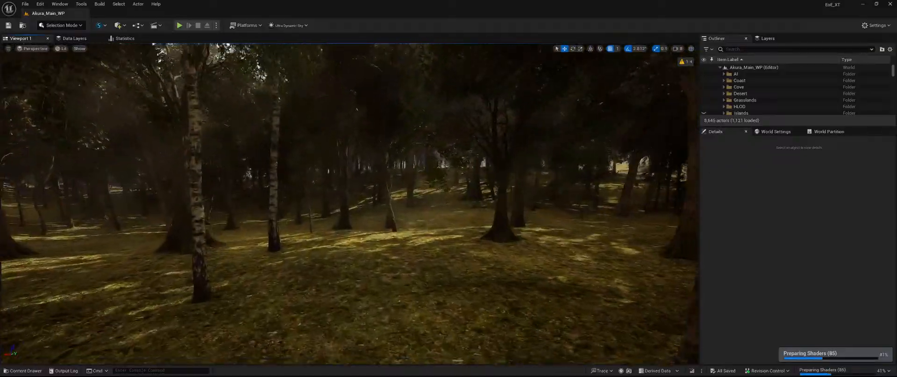
key("w")
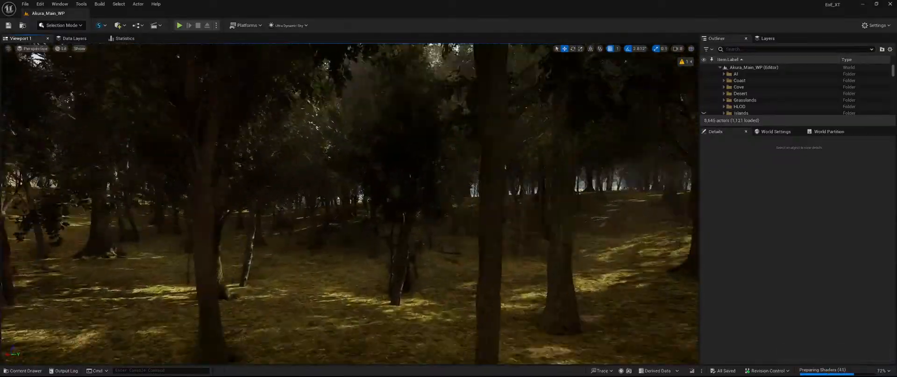
key("w")
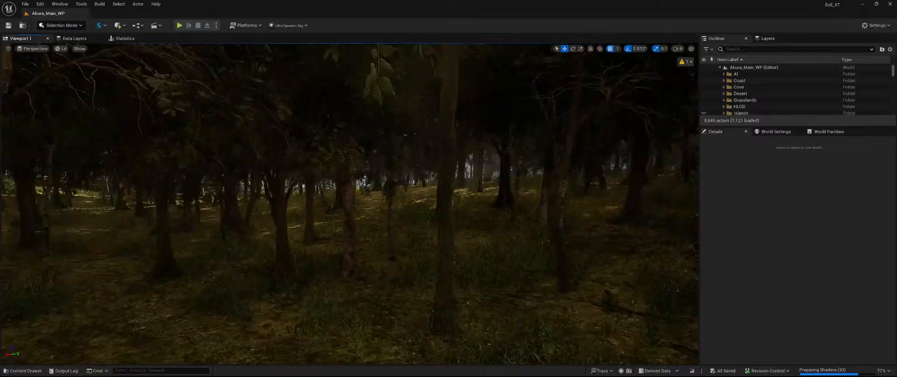
key("w")
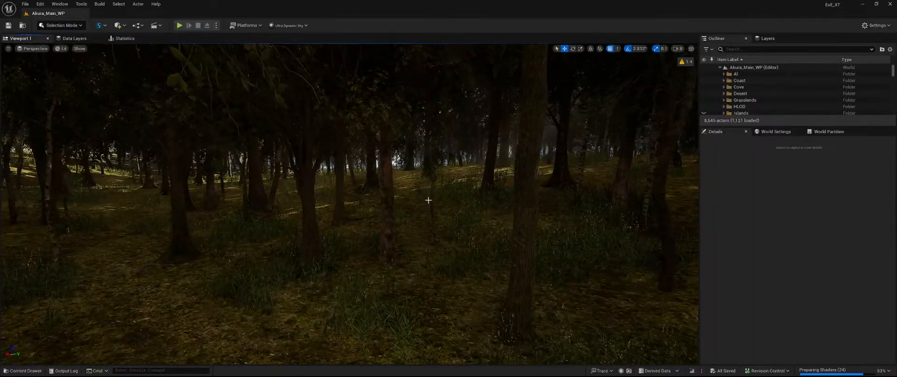
Switch the editor to Foliage mode and select the consecutive range of eleven tree types in the foliage palette
left_click(62, 25)
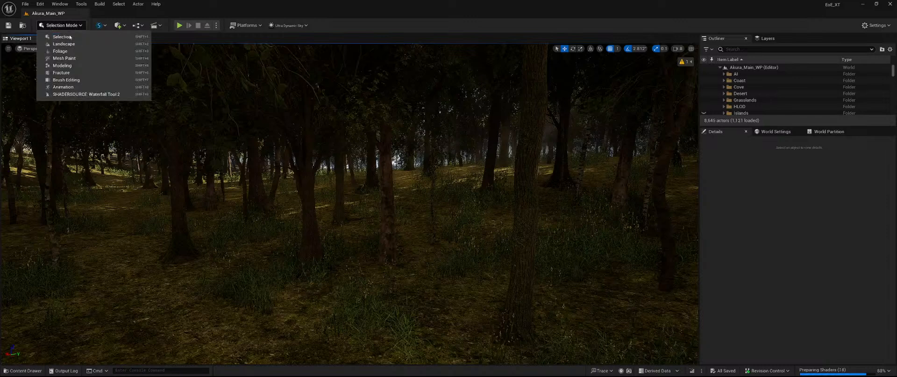
left_click(66, 51)
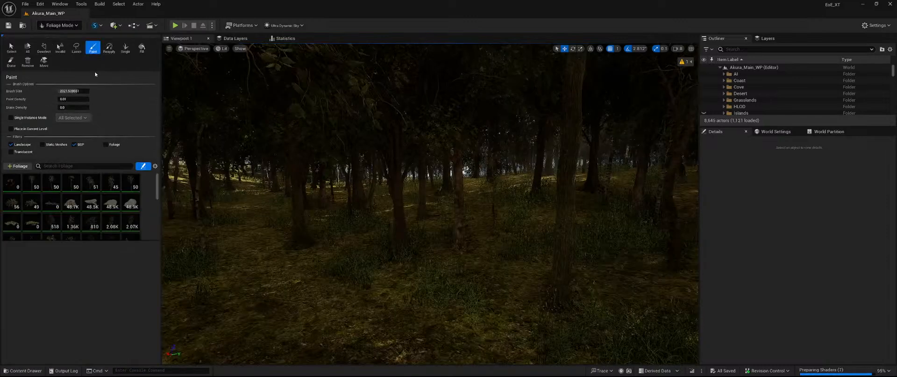
scroll(57, 202, "down", 2)
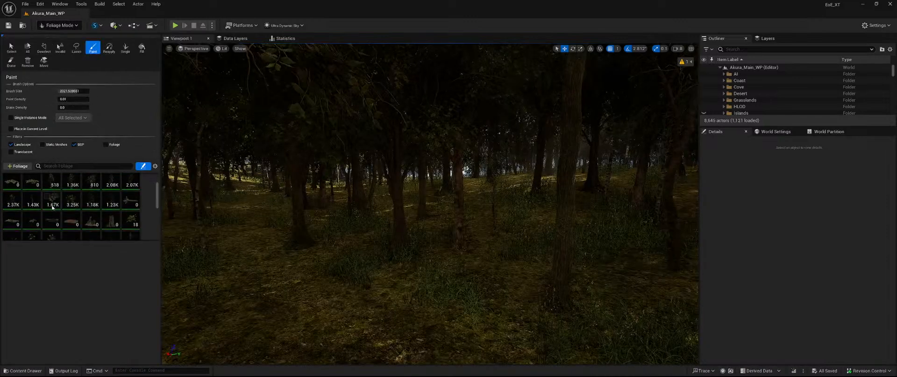
scroll(57, 201, "down", 1)
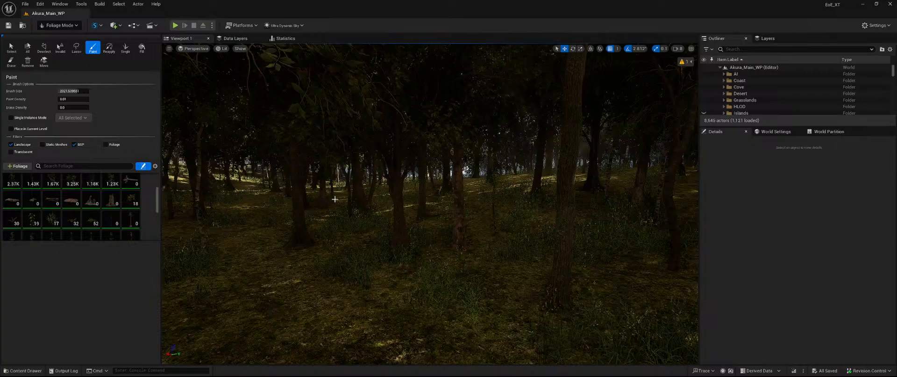
scroll(60, 203, "down", 1)
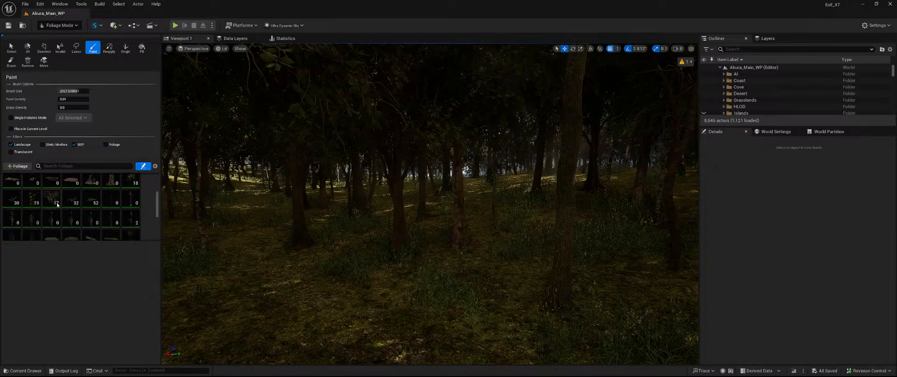
scroll(105, 210, "up", 2)
scroll(104, 209, "down", 2)
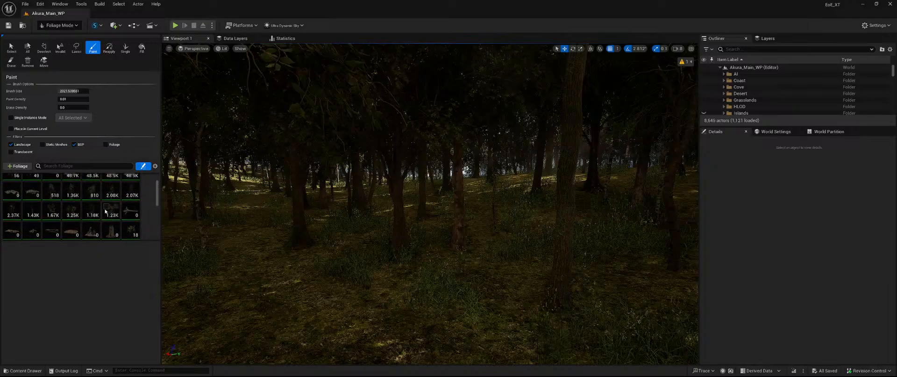
scroll(91, 225, "up", 4)
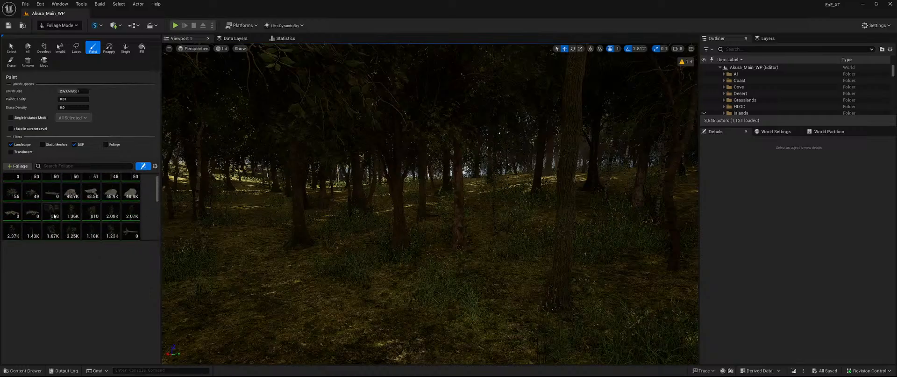
left_click(51, 210)
scroll(103, 215, "down", 1)
left_click(112, 215, "shift")
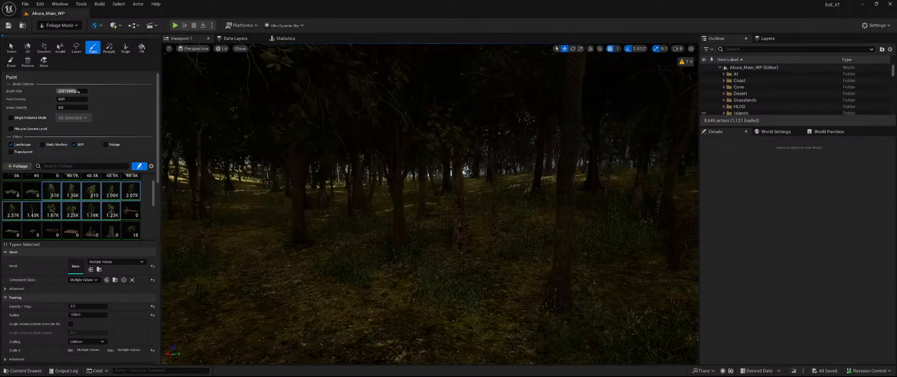
Reduce the foliage brush size to under a third of its current size
left_click_drag(78, 91, 69, 92)
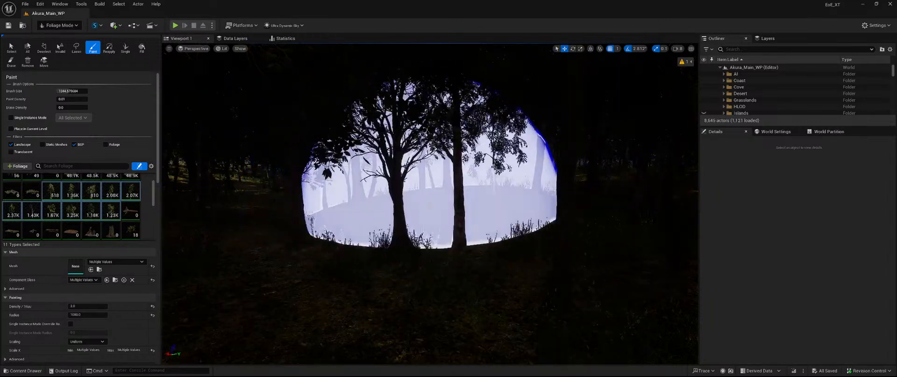
right_click_drag(429, 196, 376, 135)
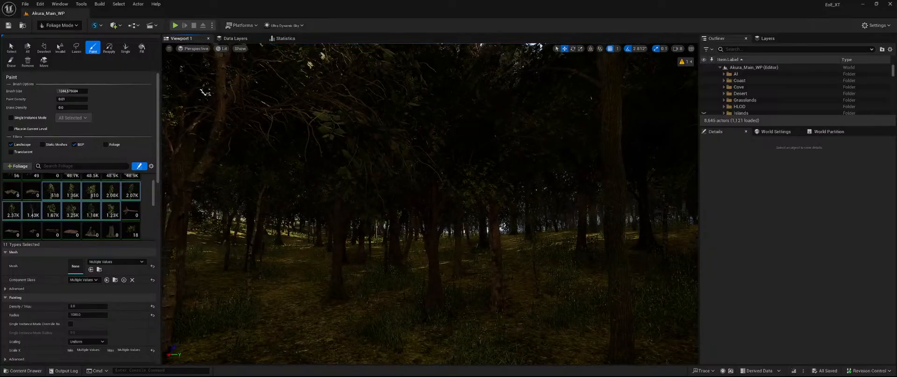
mouse_move(376, 135)
right_mouse_down()
mouse_move(370, 131)
mouse_move(371, 153)
mouse_move(425, 152)
mouse_move(439, 166)
mouse_move(377, 202)
mouse_move(357, 201)
right_mouse_up()
key("w")
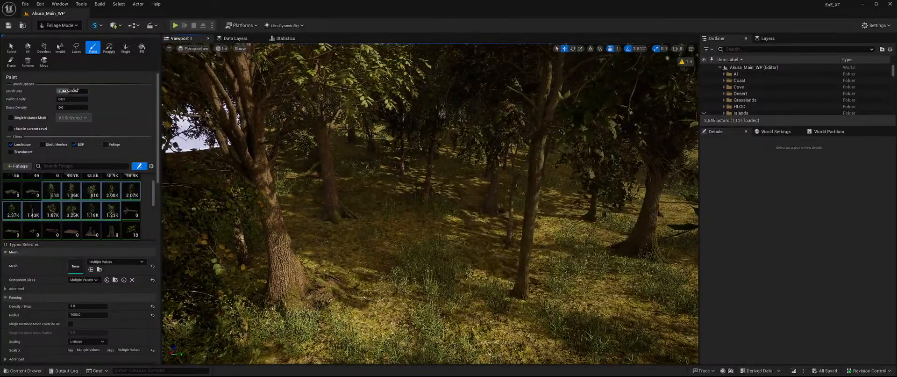
left_click_drag(76, 90, 62, 91)
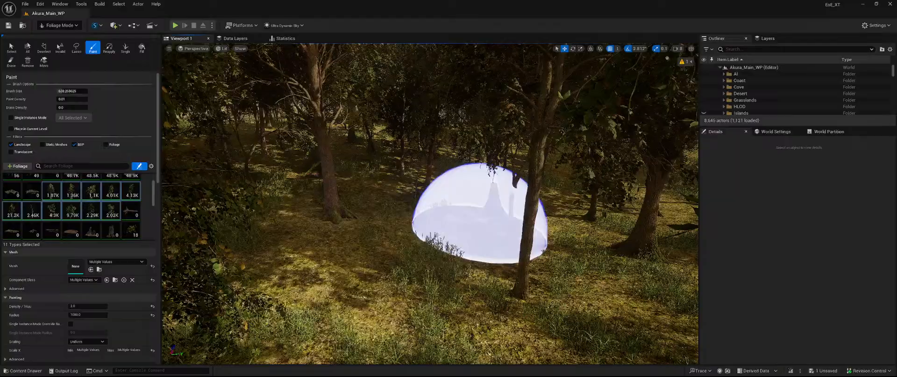
Erase instances of the selected tree types around the birches and in the shaded opening beyond them
mouse_move(479, 234)
right_mouse_down()
mouse_move(479, 276)
mouse_move(479, 220)
mouse_move(411, 229)
mouse_move(409, 264)
right_mouse_up()
key("w")
key("shift")
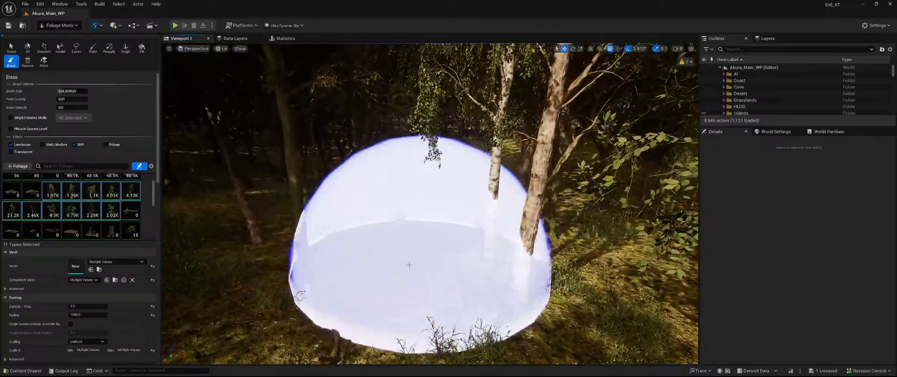
left_click(429, 267, "shift")
right_click_drag(467, 232, 471, 46)
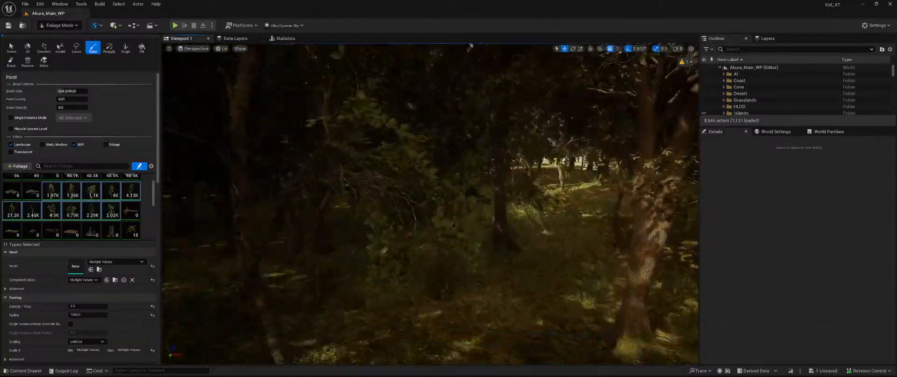
right_click_drag(414, 236, 403, 243)
key("s")
key("shift")
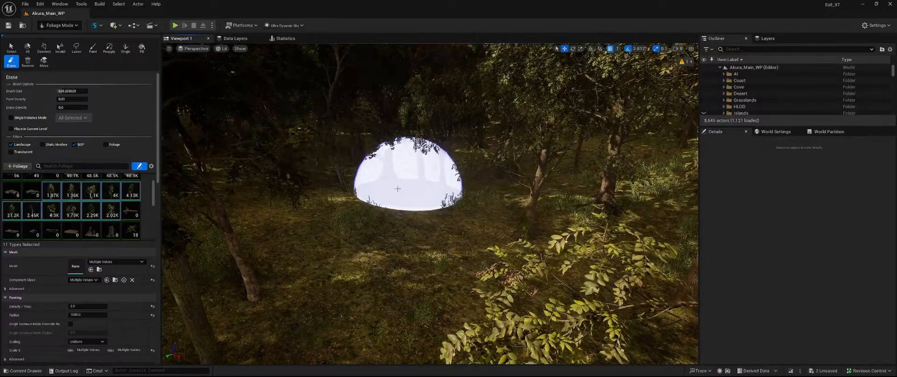
Erase crowded trees on the open forest floor beside the large trunk and behind the leafy branches
right_click_drag(446, 172, 402, 146)
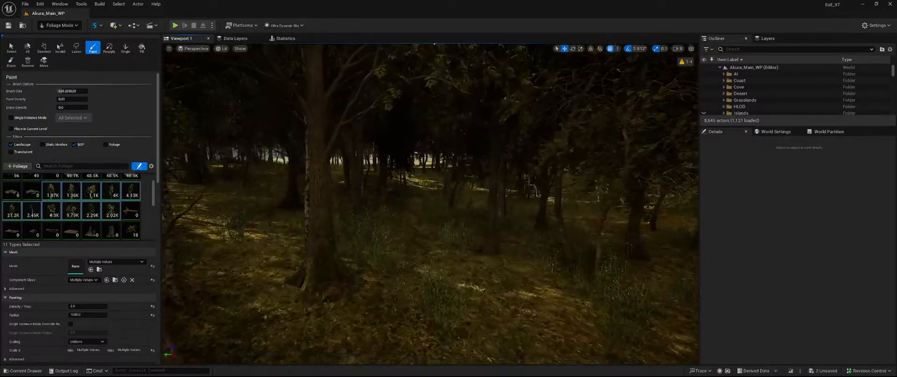
key("shift")
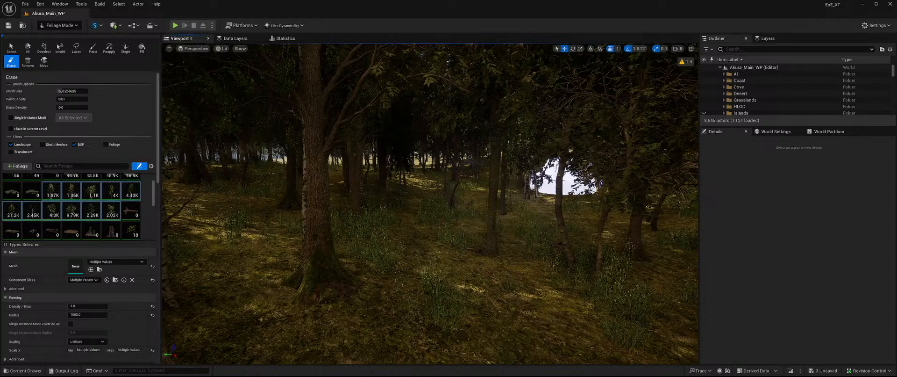
key("shift")
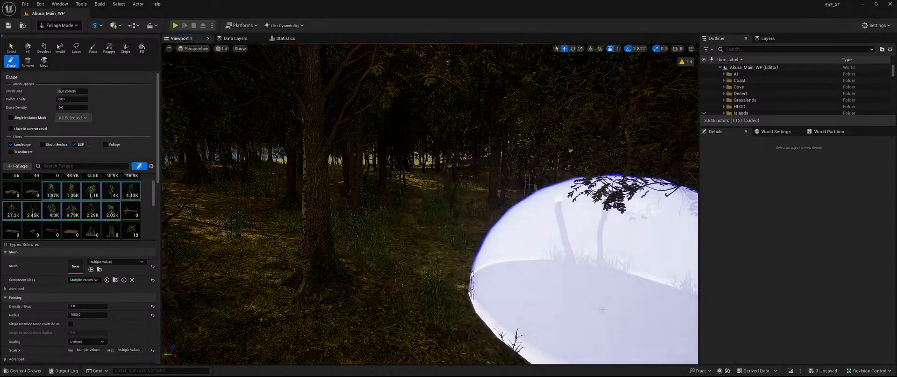
right_click_drag(602, 309, 692, 310)
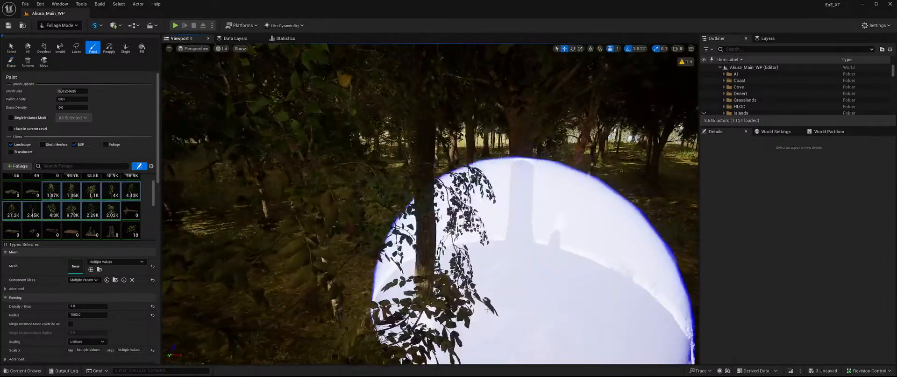
left_click_drag(487, 309, 419, 312, "shift")
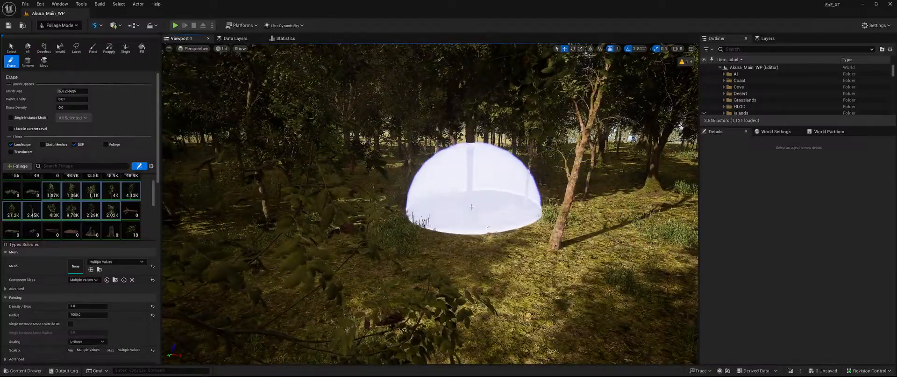
Erase trees around the thin birch with the fallen branches in the inner woodland
right_click_drag(506, 213, 602, 192)
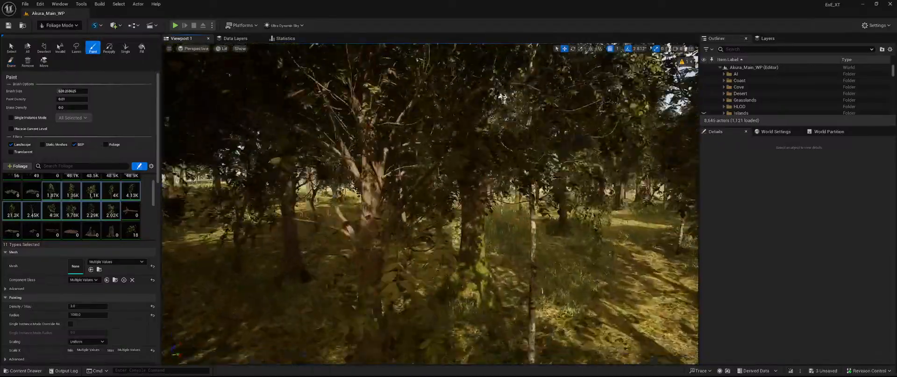
right_click_drag(386, 244, 374, 271)
mouse_move(429, 233)
right_mouse_down()
mouse_move(472, 201)
mouse_move(542, 210)
mouse_move(584, 233)
mouse_move(421, 211)
mouse_move(431, 238)
mouse_move(389, 248)
mouse_move(397, 285)
mouse_move(388, 302)
right_mouse_up()
key("shift")
key("w")
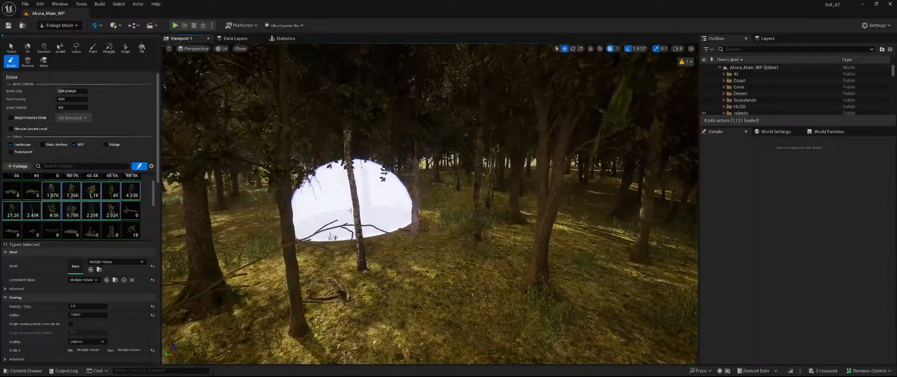
left_click_drag(353, 222, 387, 197, "shift")
Thin out the selected tree types deeper in the woodland with several short erase strokes
key("w")
right_click_drag(386, 196, 509, 196)
right_click_drag(356, 220, 342, 217)
mouse_move(356, 223)
left_mouse_down("shift")
mouse_move(376, 215)
mouse_move(380, 224)
left_mouse_up("shift")
key("w")
mouse_move(379, 224)
right_mouse_down()
mouse_move(420, 222)
mouse_move(439, 206)
mouse_move(346, 206)
right_mouse_up()
key("w")
mouse_move(387, 266)
left_mouse_down("shift")
mouse_move(470, 302)
mouse_move(454, 269)
left_mouse_up("shift")
key("w")
right_click_drag(454, 269, 533, 271)
mouse_move(433, 260)
left_mouse_down("shift")
mouse_move(355, 276)
mouse_move(356, 267)
mouse_move(421, 260)
left_mouse_up("shift")
Erase surplus trees near the forest edge that borders the open, sunlit grassland
right_click_drag(420, 259, 481, 248)
key("w")
key("w")
right_click_drag(420, 248, 419, 233)
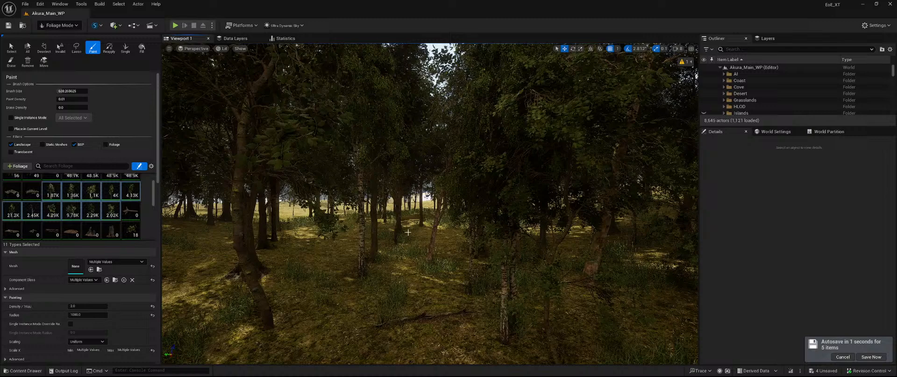
mouse_move(469, 271)
right_mouse_down()
mouse_move(486, 255)
mouse_move(560, 248)
mouse_move(608, 262)
mouse_move(613, 285)
right_mouse_up()
key("shift")
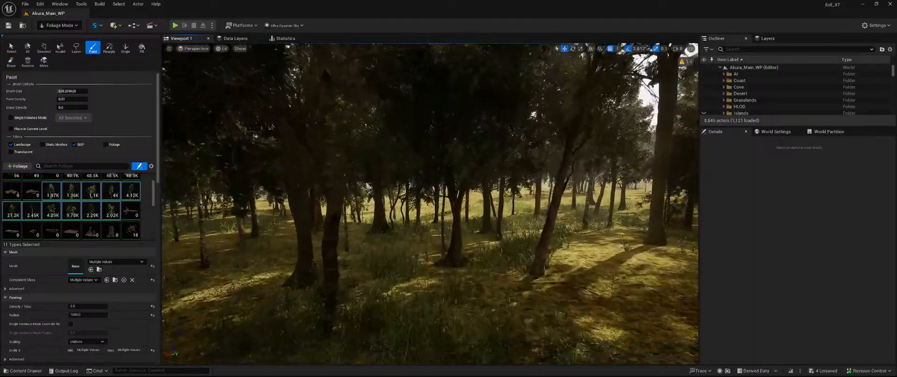
key("shift")
right_click_drag(365, 198, 364, 155)
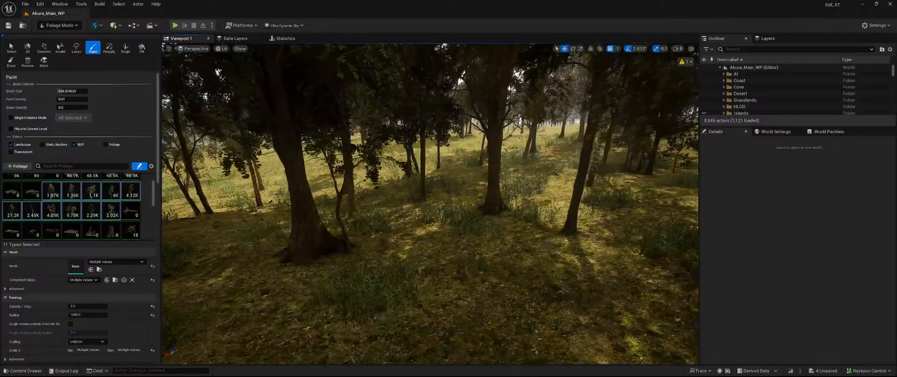
key("shift")
mouse_move(429, 242)
right_mouse_down()
mouse_move(428, 201)
mouse_move(408, 228)
mouse_move(454, 225)
right_mouse_up()
key("shift")
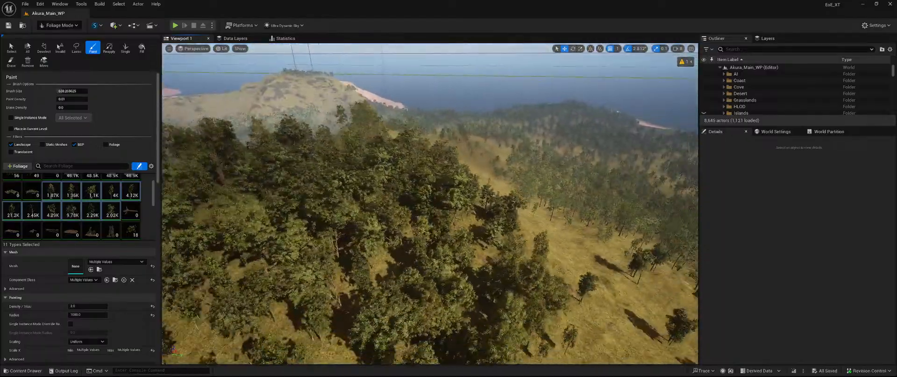
Erase surplus trees around the dark, multi-stemmed tree in the shaded inner woodland
mouse_move(430, 204)
right_mouse_down()
mouse_move(327, 164)
mouse_move(344, 159)
mouse_move(345, 234)
mouse_move(347, 206)
mouse_move(276, 229)
right_mouse_up()
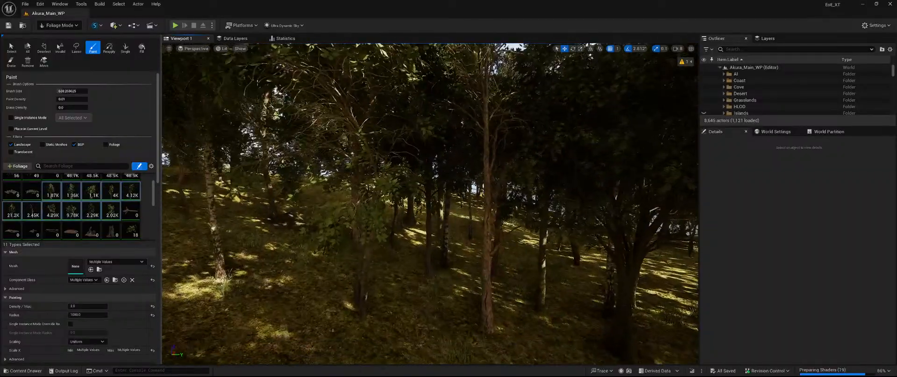
right_click_drag(464, 198, 441, 240)
key("shift")
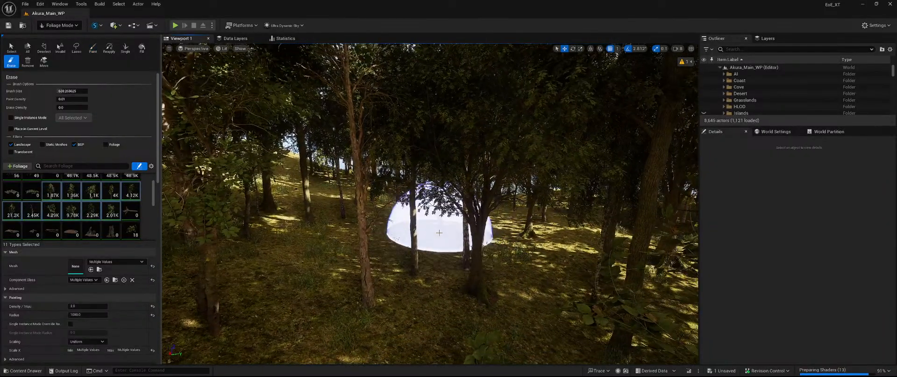
left_click_drag(439, 232, 393, 274, "shift")
right_click_drag(394, 263, 410, 287)
key("shift")
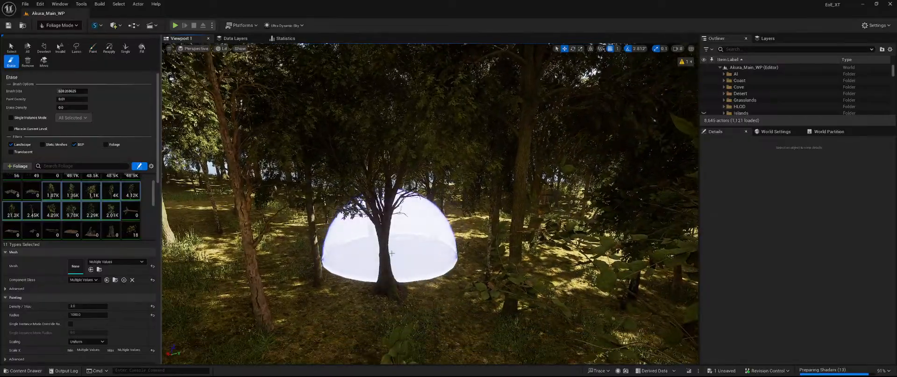
right_click_drag(391, 257, 490, 278)
key("shift")
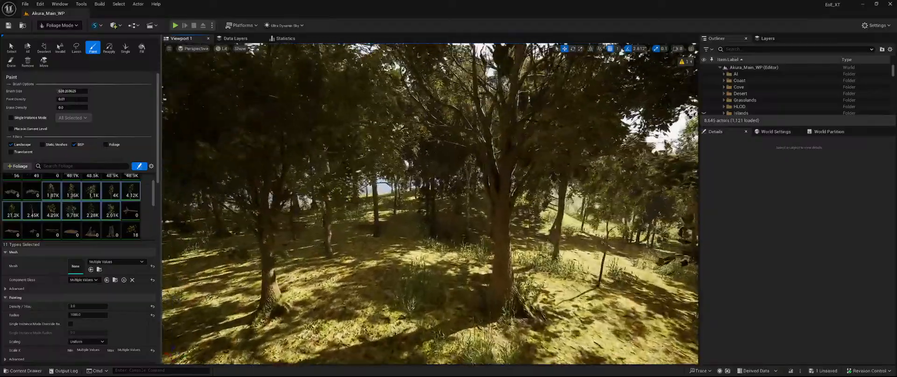
Thin out the selected tree types beside the large branching trunk and among the birches on the grassy forest floor
key("shift")
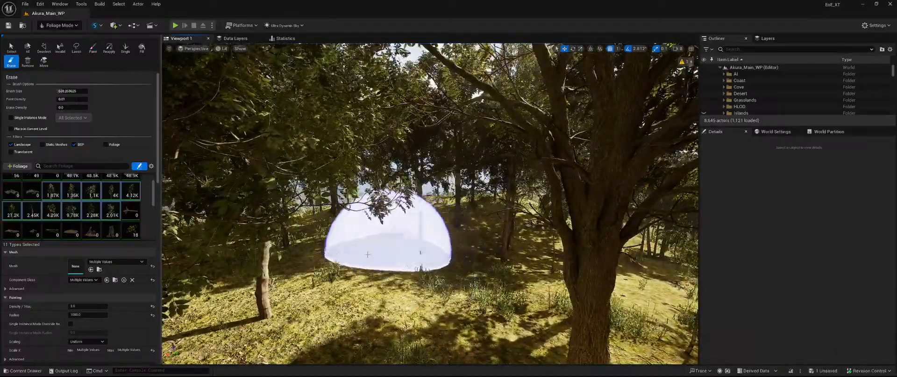
right_click_drag(368, 255, 374, 247)
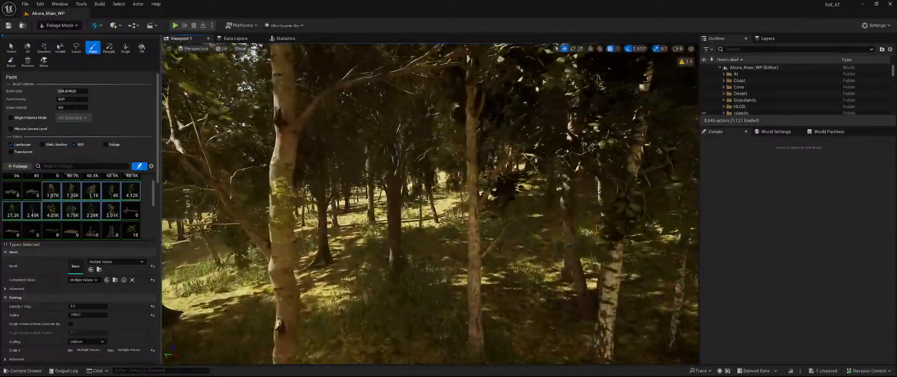
right_click_drag(430, 275, 437, 270)
left_click(430, 275, "shift")
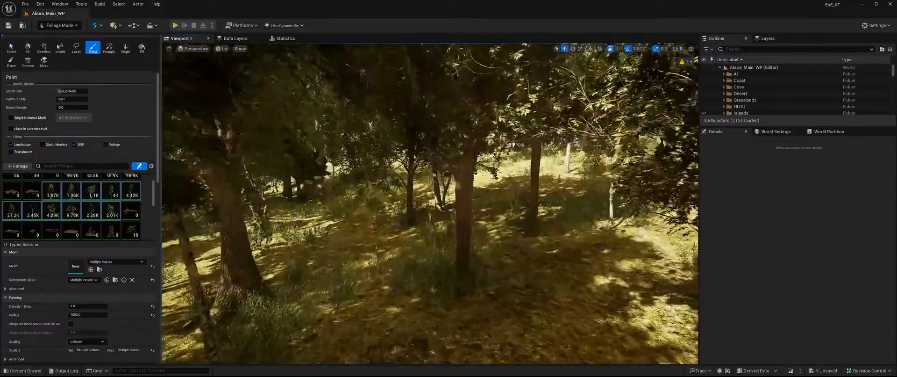
key("shift")
left_click(430, 226, "shift")
right_click_drag(430, 225, 435, 225)
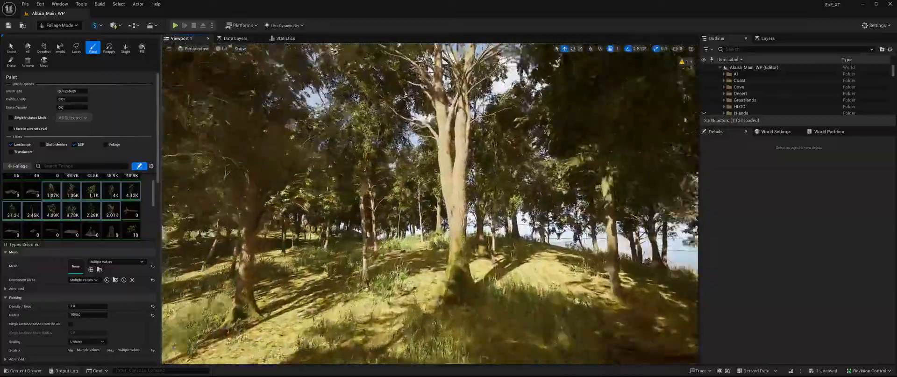
Erase crowded trees behind the fallen branch and in the shaded stand near the bright woodland edge
key("shift")
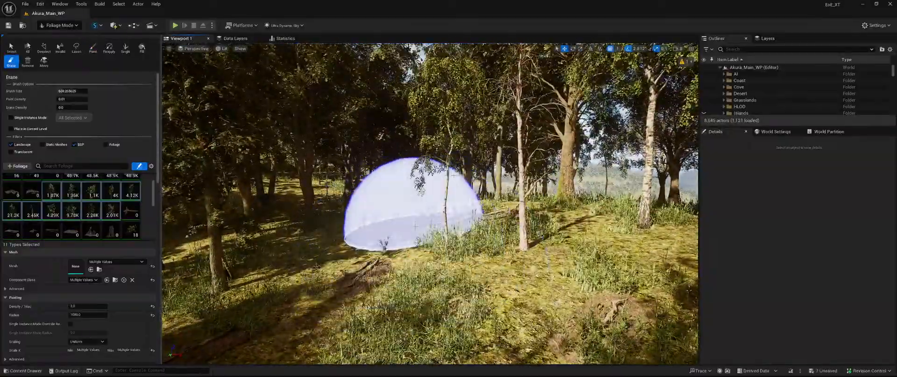
left_click(416, 227, "shift")
right_click_drag(415, 226, 390, 197)
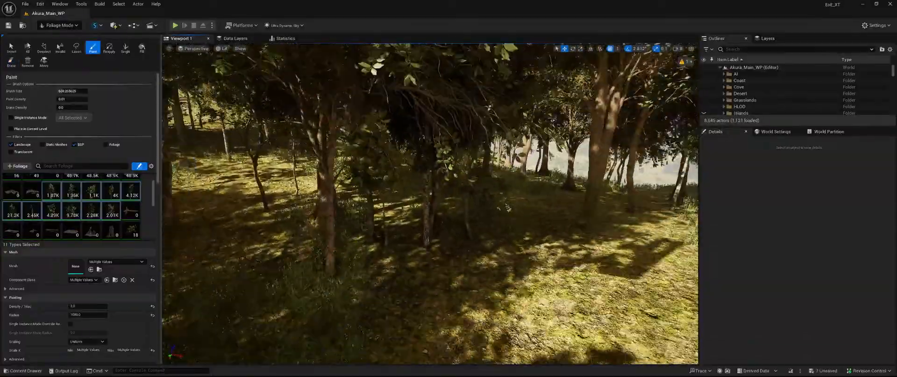
key("shift")
right_click_drag(426, 242, 490, 166)
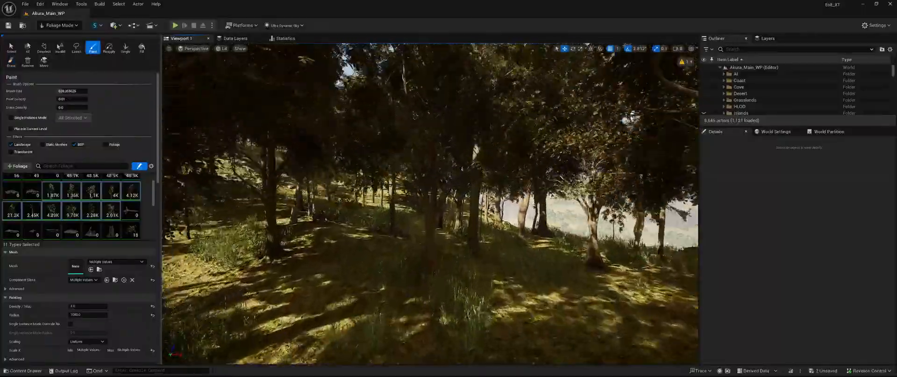
key("shift")
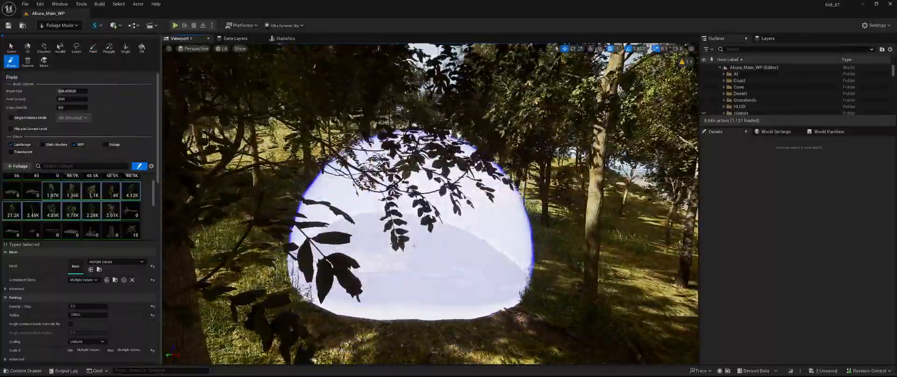
right_click_drag(414, 245, 439, 272)
Save the unsaved foliage changes in the level
right_click_drag(430, 203, 439, 224)
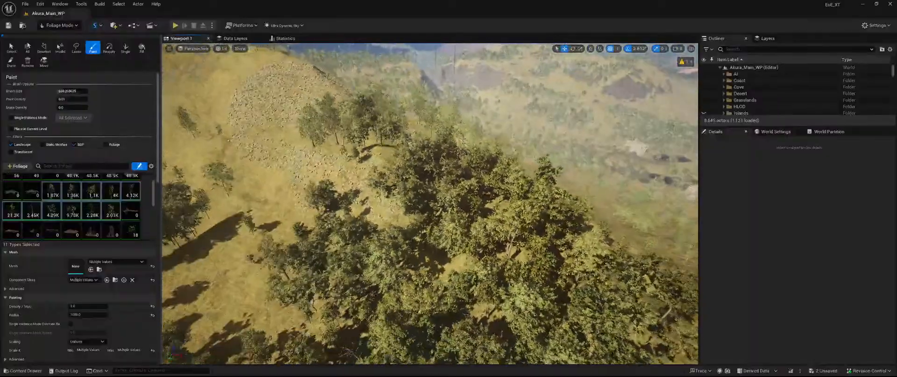
left_click(825, 370)
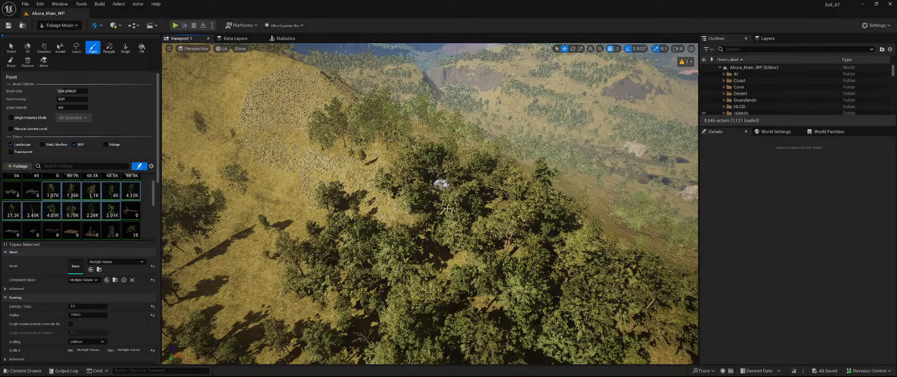
Set the foliage brush size to 8192 and erase the dense tree cluster on top of the grassy ridge
mouse_move(424, 267)
right_mouse_down()
mouse_move(300, 201)
mouse_move(364, 205)
mouse_move(420, 281)
mouse_move(440, 247)
mouse_move(444, 194)
mouse_move(444, 261)
right_mouse_up()
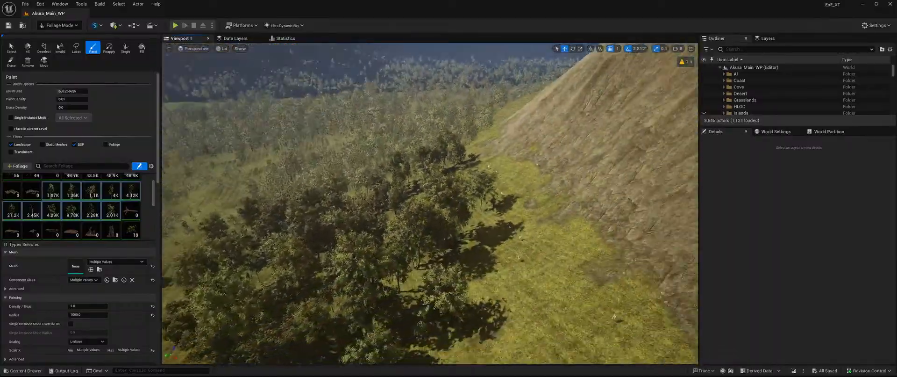
right_click_drag(429, 202, 622, 266)
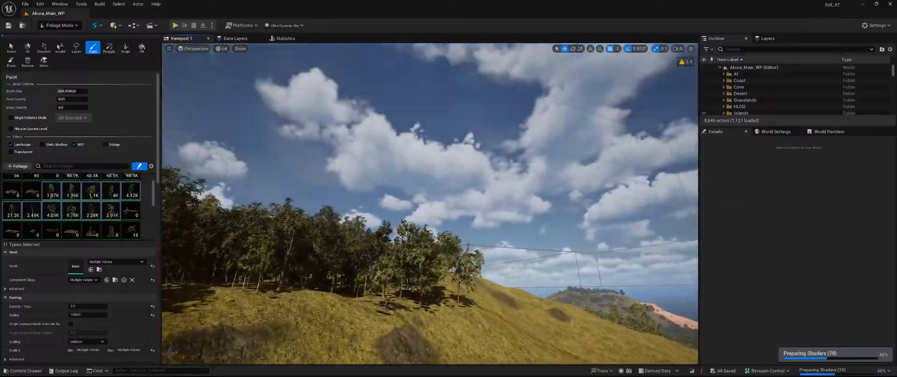
right_click_drag(430, 203, 514, 309)
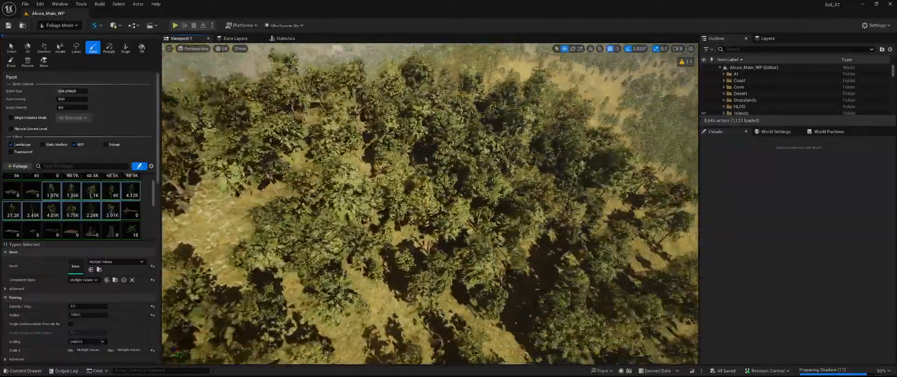
right_click_drag(430, 202, 430, 243)
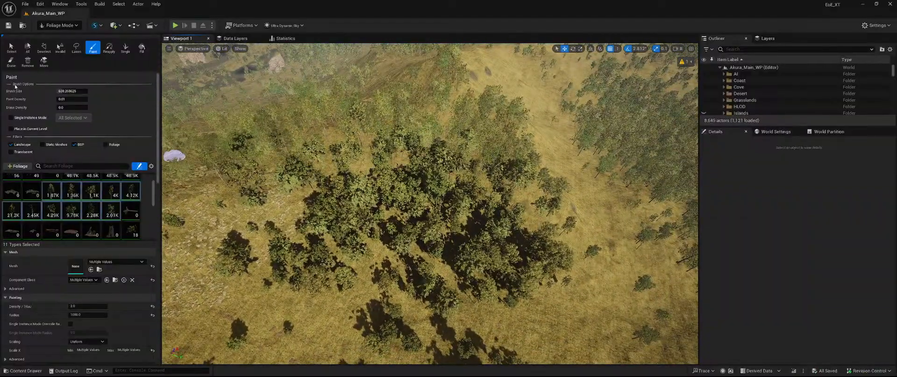
left_click_drag(60, 91, 89, 92)
left_click_drag(423, 242, 463, 189, "shift")
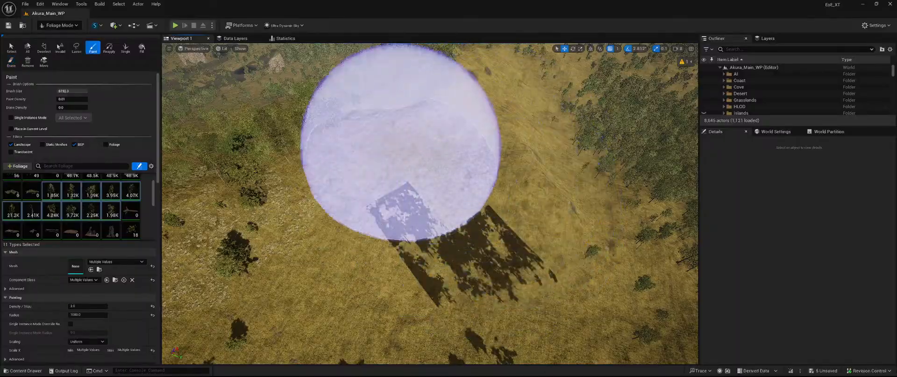
left_click_drag(401, 146, 528, 245, "shift")
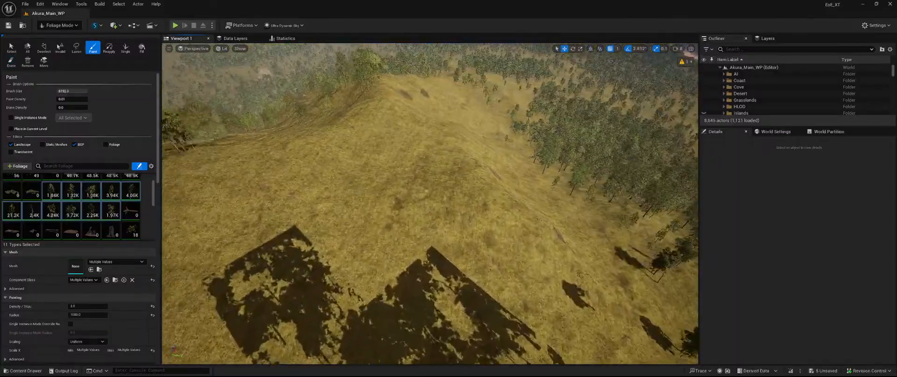
Save all the modified InstancedFoliageActor files
key("w")
mouse_move(430, 204)
right_mouse_down()
mouse_move(430, 149)
mouse_move(538, 155)
mouse_move(589, 135)
mouse_move(664, 140)
mouse_move(673, 210)
mouse_move(687, 173)
mouse_move(696, 180)
right_mouse_up()
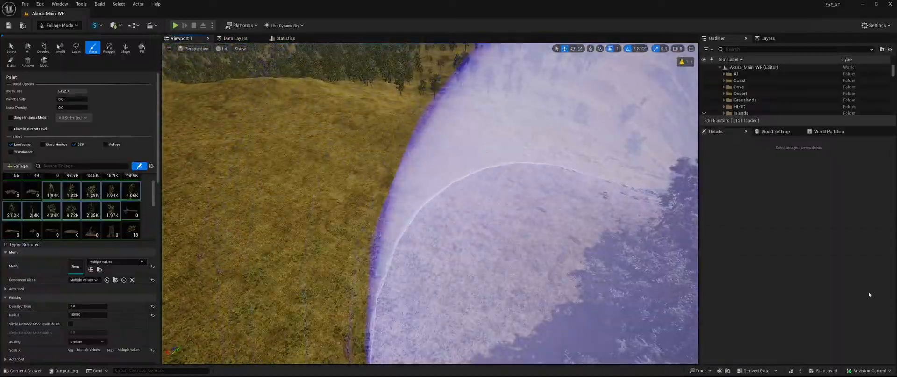
left_click(824, 370)
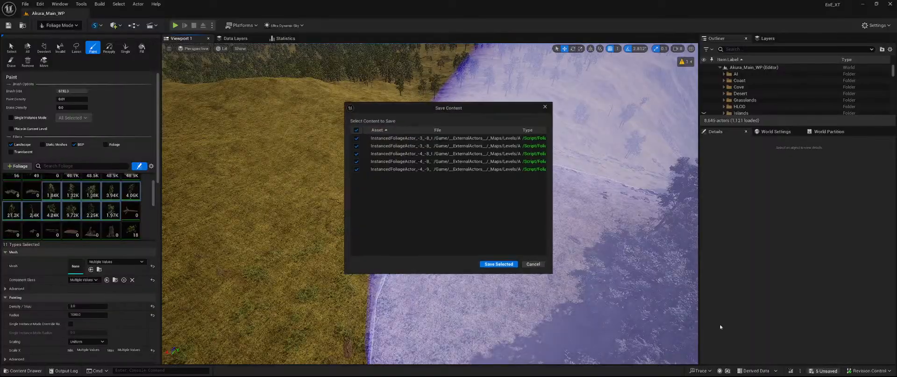
left_click(506, 265)
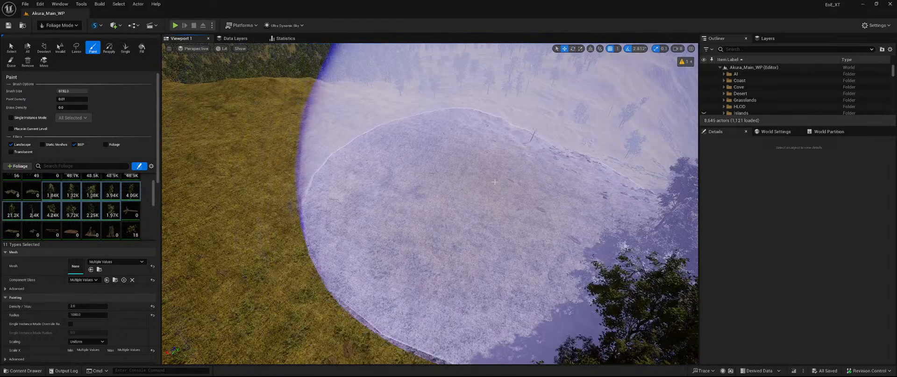
mouse_move(500, 206)
right_mouse_down()
mouse_move(514, 170)
mouse_move(439, 175)
mouse_move(437, 182)
mouse_move(495, 184)
mouse_move(519, 211)
mouse_move(560, 203)
mouse_move(572, 191)
right_mouse_up()
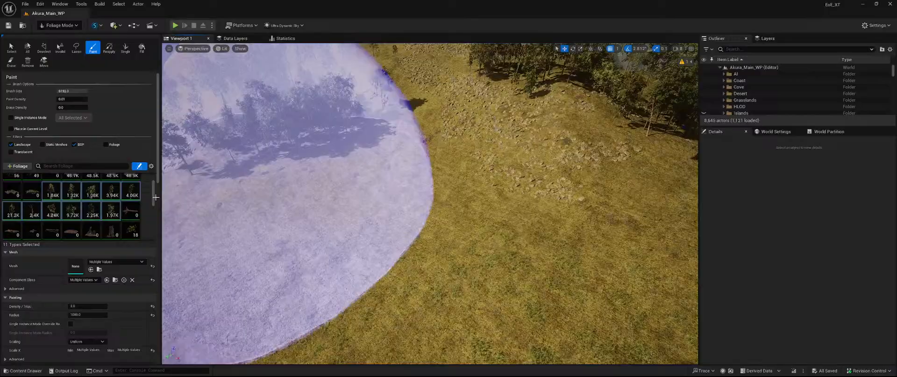
left_click(47, 186)
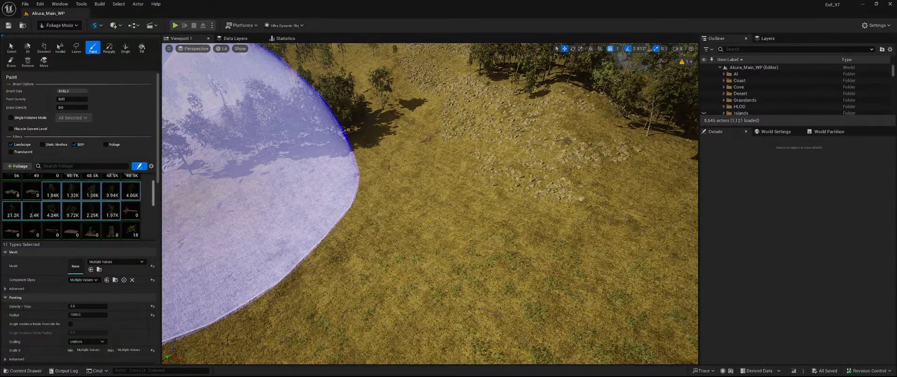
mouse_move(386, 220)
right_mouse_down()
mouse_move(364, 206)
mouse_move(339, 229)
mouse_move(376, 194)
mouse_move(383, 218)
right_mouse_up()
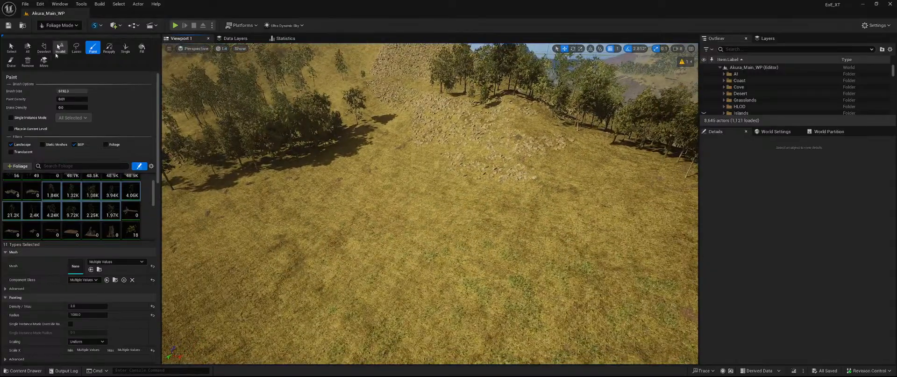
Switch the editor to Landscape mode and activate the Erosion sculpting tool
left_click(53, 26)
left_click(73, 45)
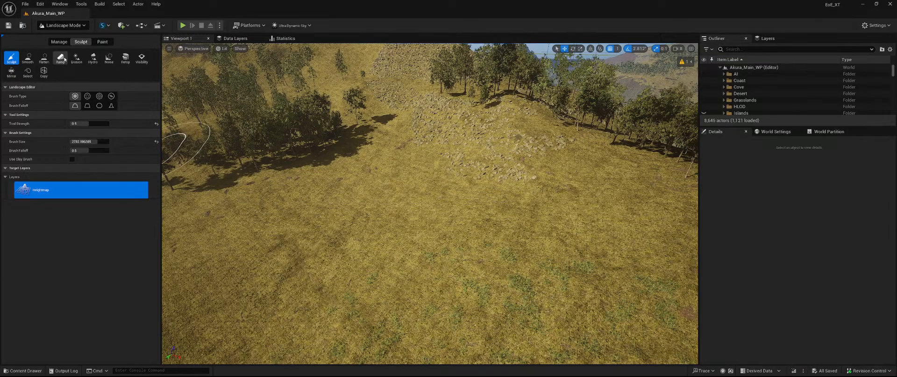
left_click(76, 58)
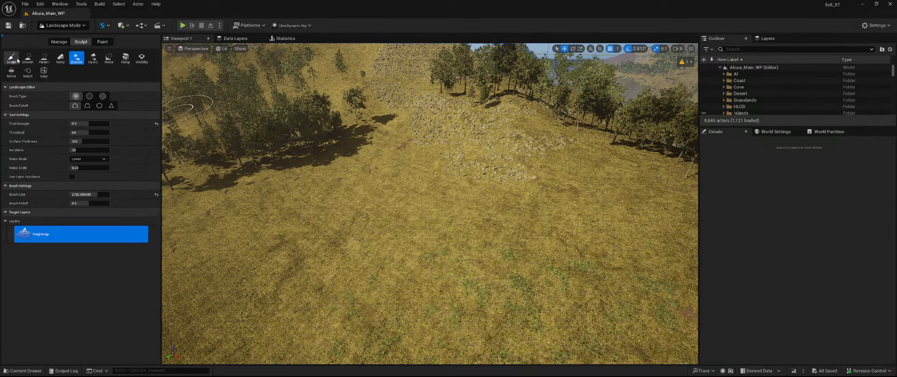
mouse_move(296, 186)
right_mouse_down()
mouse_move(206, 192)
mouse_move(383, 173)
mouse_move(421, 211)
mouse_move(439, 299)
mouse_move(486, 182)
mouse_move(510, 168)
mouse_move(467, 201)
mouse_move(467, 243)
mouse_move(496, 253)
mouse_move(468, 271)
right_mouse_up()
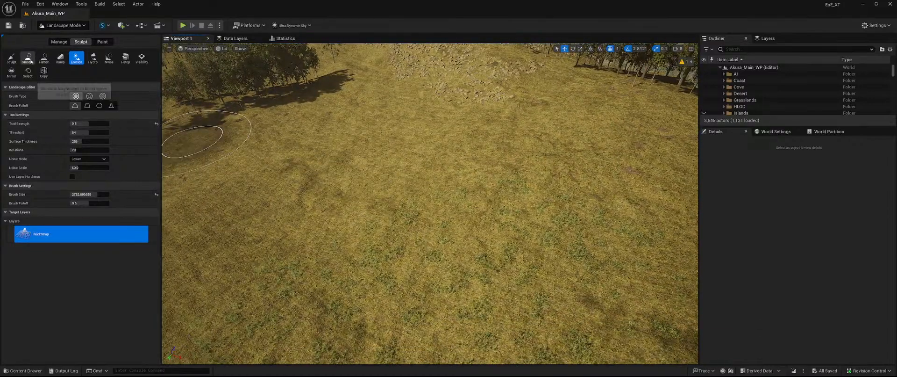
Flatten parts of the cleared grassy slope with the Flatten tool, along the edge of the rocky area
left_click(44, 58)
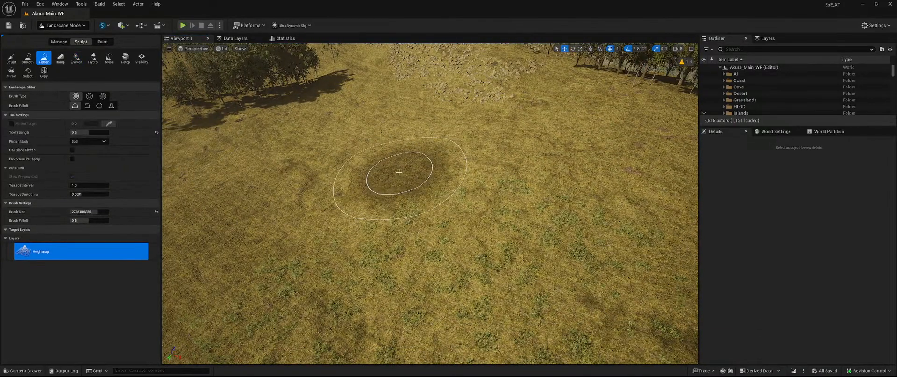
mouse_move(399, 171)
right_mouse_down()
mouse_move(398, 117)
mouse_move(387, 121)
mouse_move(392, 224)
mouse_move(434, 187)
mouse_move(374, 203)
right_mouse_up()
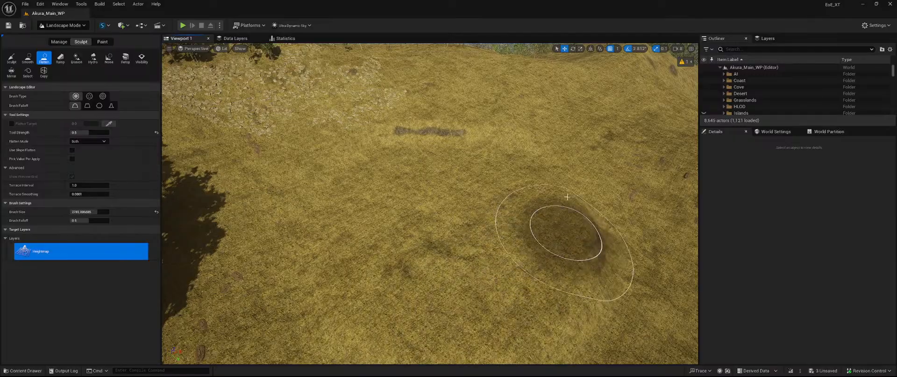
mouse_move(373, 157)
left_mouse_down()
mouse_move(315, 251)
mouse_move(392, 327)
mouse_move(583, 274)
mouse_move(580, 185)
left_mouse_up()
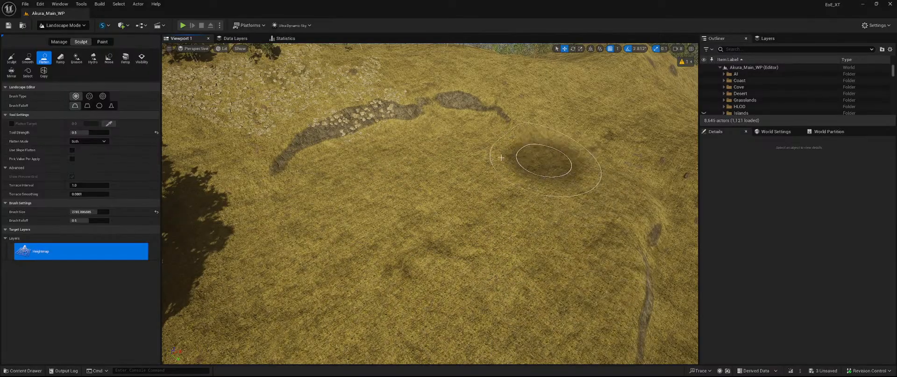
mouse_move(501, 157)
left_mouse_down()
mouse_move(538, 149)
mouse_move(563, 210)
mouse_move(545, 271)
mouse_move(424, 257)
left_mouse_up()
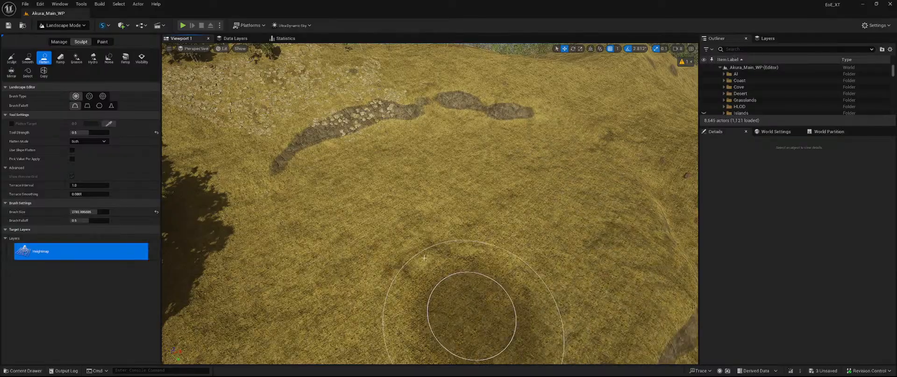
Erode the cleared grassy hillside with the Erosion tool to give the flattened terrain a rougher, natural shape
mouse_move(424, 258)
right_mouse_down()
mouse_move(584, 253)
mouse_move(430, 161)
mouse_move(430, 210)
right_mouse_up()
key("w")
left_click(76, 58)
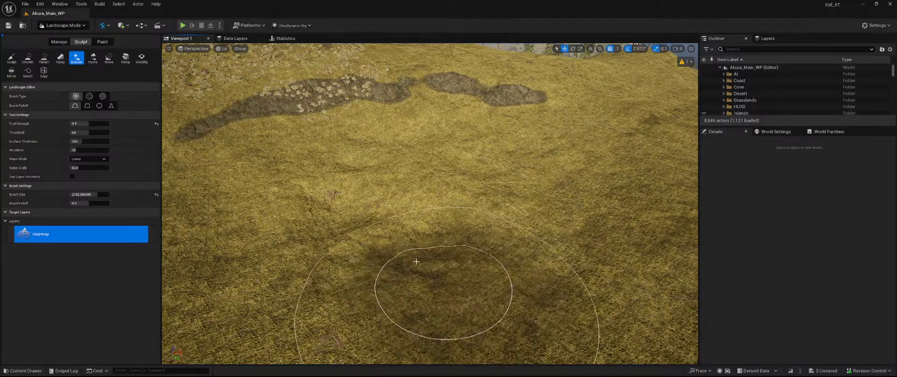
mouse_move(448, 276)
right_mouse_down()
mouse_move(387, 309)
mouse_move(449, 276)
mouse_move(419, 206)
right_mouse_up()
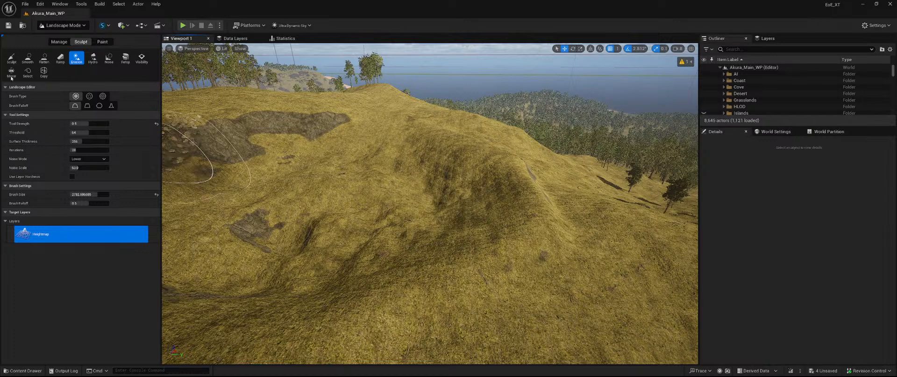
Switch to the Smooth tool with Detail Smooth enabled and smooth the eroded hollow on the cleared grassy slope
left_click(27, 57)
left_click(12, 141)
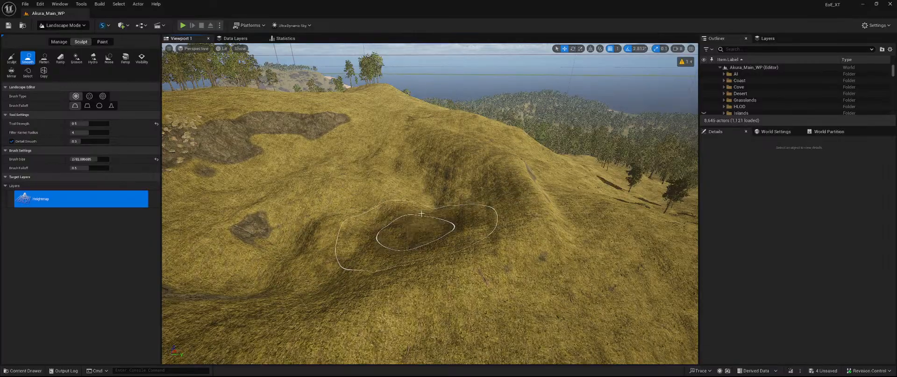
mouse_move(255, 229)
right_mouse_down()
mouse_move(159, 231)
mouse_move(150, 262)
mouse_move(344, 201)
right_mouse_up()
key("w")
key("s")
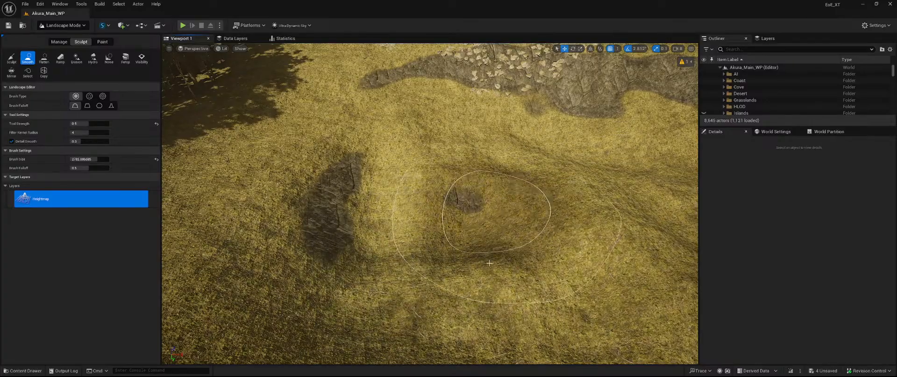
mouse_move(346, 140)
right_mouse_down()
mouse_move(411, 139)
mouse_move(537, 77)
right_mouse_up()
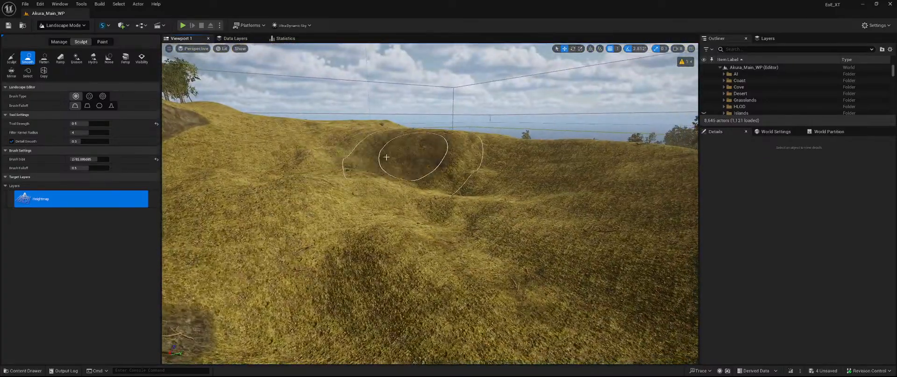
mouse_move(367, 172)
left_mouse_down()
mouse_move(341, 220)
mouse_move(335, 164)
mouse_move(305, 170)
mouse_move(485, 217)
left_mouse_up()
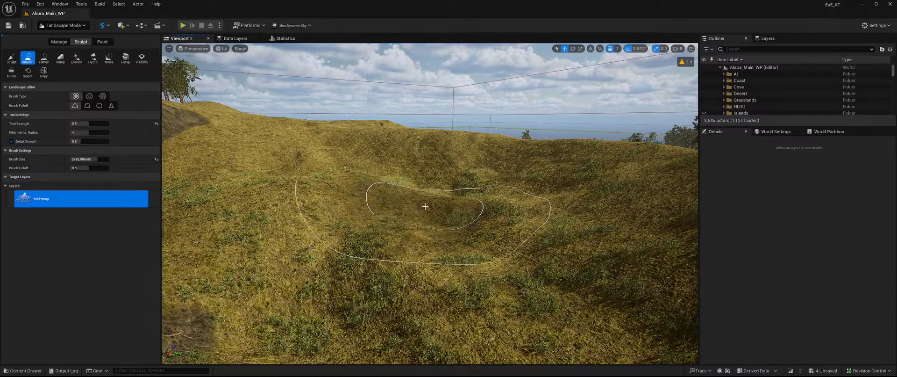
Disable Detail Smooth and smooth the grassy ridge crest and the steep bank beside it
mouse_move(435, 219)
right_mouse_down()
mouse_move(435, 177)
mouse_move(413, 280)
mouse_move(407, 213)
right_mouse_up()
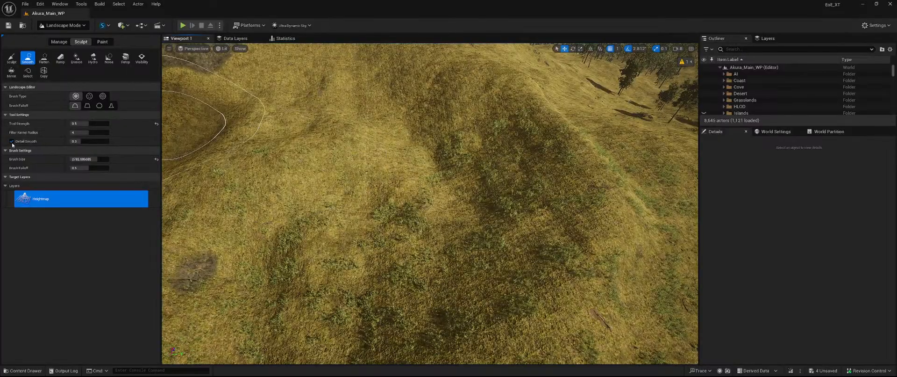
left_click(12, 142)
right_click_drag(497, 180, 509, 117)
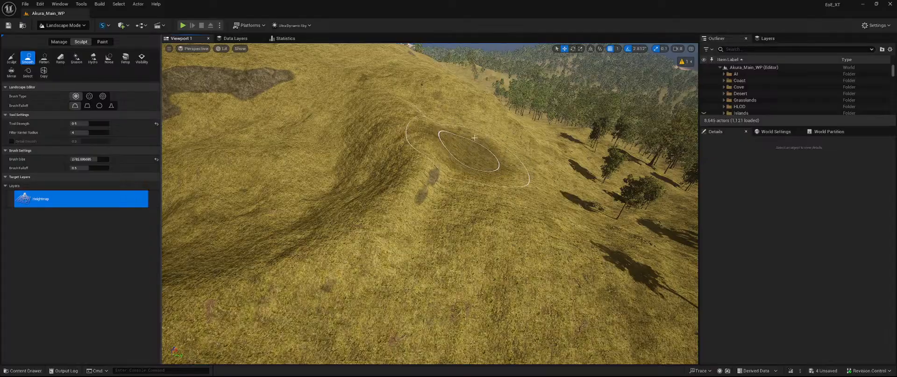
mouse_move(475, 138)
left_mouse_down()
mouse_move(475, 187)
mouse_move(491, 240)
mouse_move(475, 305)
mouse_move(458, 277)
mouse_move(482, 287)
mouse_move(516, 201)
mouse_move(567, 180)
mouse_move(482, 133)
left_mouse_up()
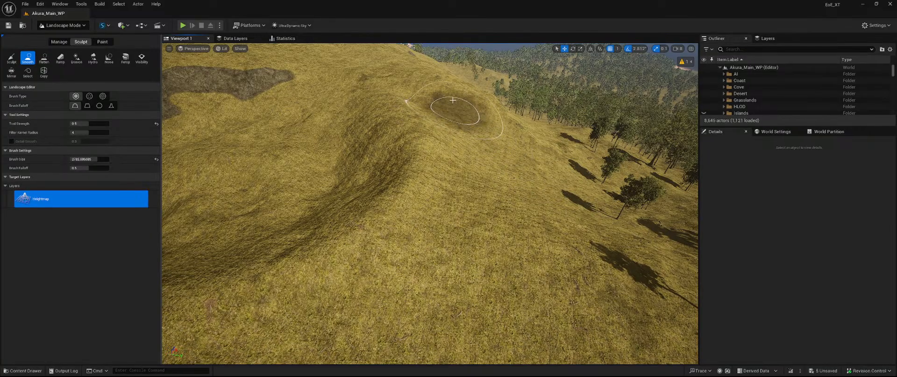
mouse_move(406, 90)
left_mouse_down()
mouse_move(444, 138)
mouse_move(479, 229)
left_mouse_up()
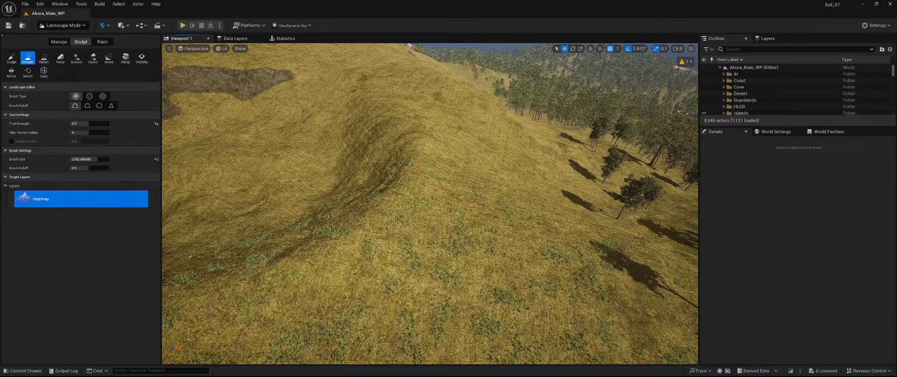
Smooth the open grassy ground between the forest edge and the carved ridge
right_click_drag(386, 191, 363, 259)
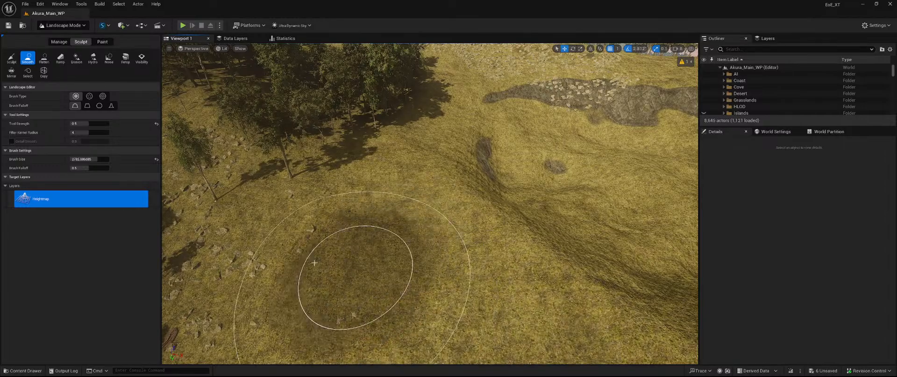
mouse_move(314, 263)
left_mouse_down()
mouse_move(351, 371)
mouse_move(351, 266)
left_mouse_up()
mouse_move(350, 266)
right_mouse_down()
mouse_move(518, 229)
mouse_move(495, 140)
right_mouse_up()
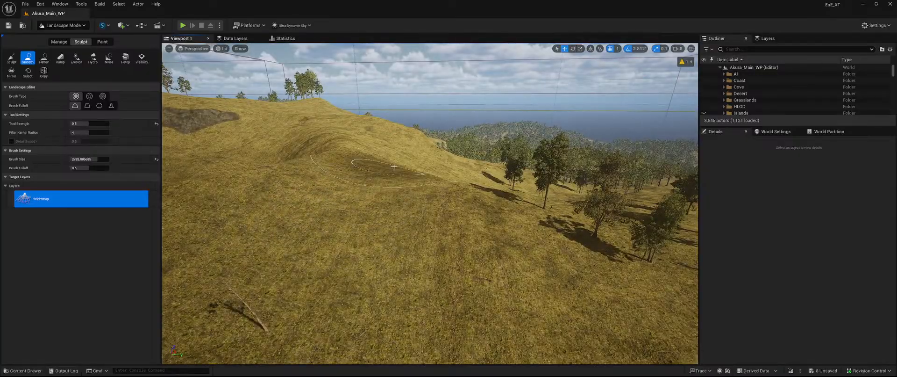
Smooth the grassy slope on both sides of the winding strip of exposed rock
right_click_drag(413, 203, 369, 299)
key("w")
key("s")
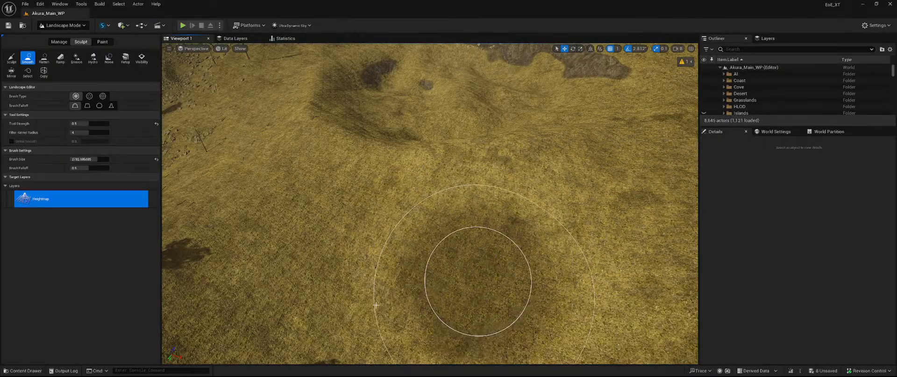
mouse_move(365, 285)
right_mouse_down()
mouse_move(357, 292)
mouse_move(299, 276)
mouse_move(257, 116)
mouse_move(267, 131)
mouse_move(220, 211)
mouse_move(173, 234)
mouse_move(511, 287)
right_mouse_up()
key("w")
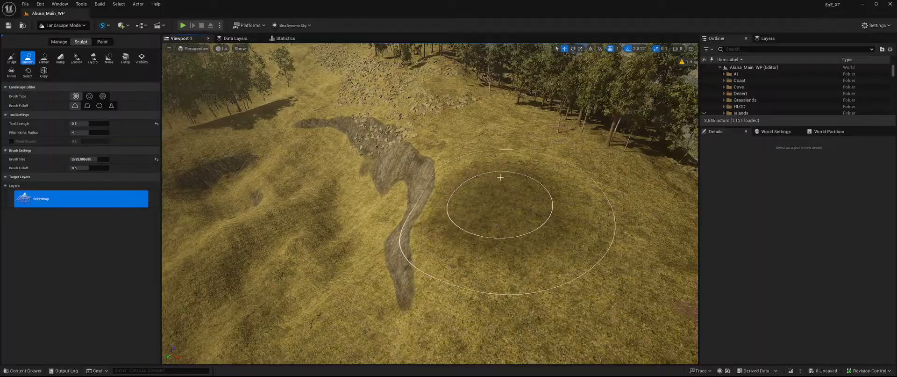
left_click_drag(485, 186, 483, 165)
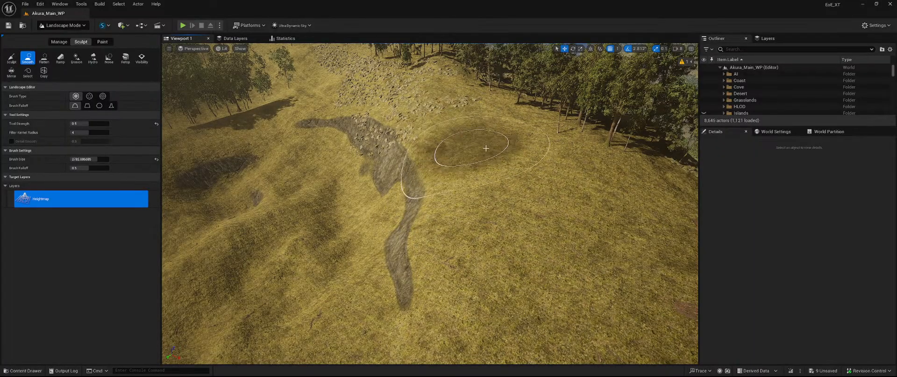
mouse_move(397, 106)
left_mouse_down()
mouse_move(362, 93)
mouse_move(335, 96)
left_mouse_up()
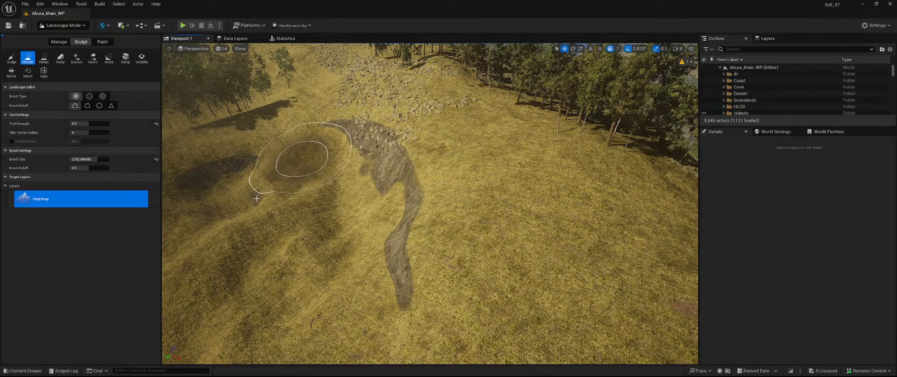
Set the console variable r.Shadow.Virtual.Clipmap.LastLevel to 2
left_click(169, 366)
type("lastle")
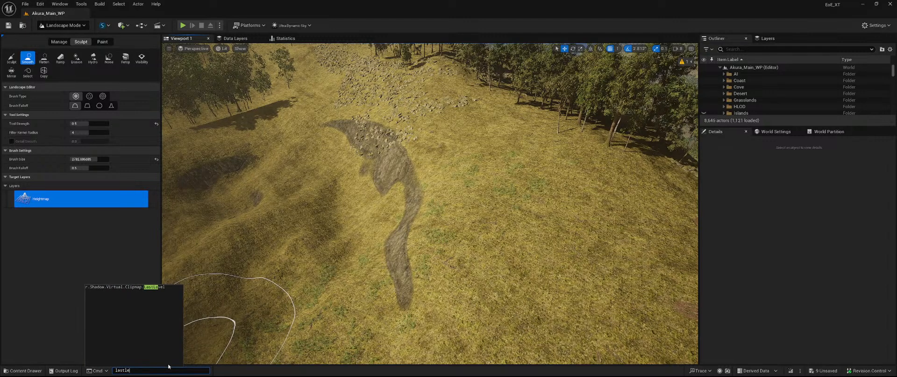
key("Return")
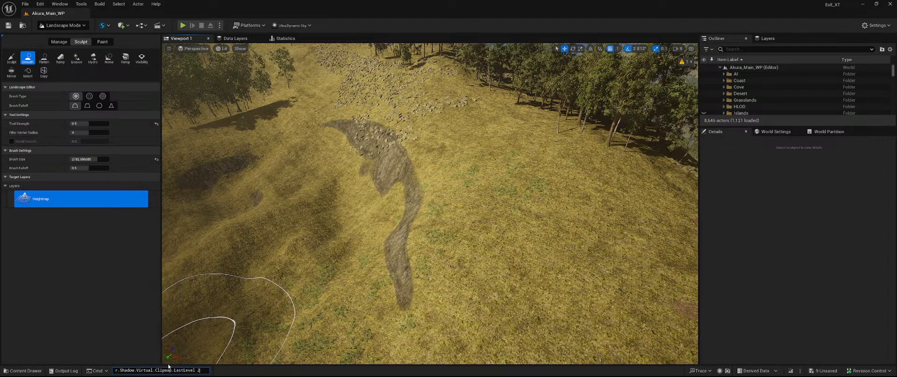
Smooth the slope along the exposed rock strip and the hollow below the rocky patch to blend them into the terrain
right_click_drag(397, 248, 442, 212)
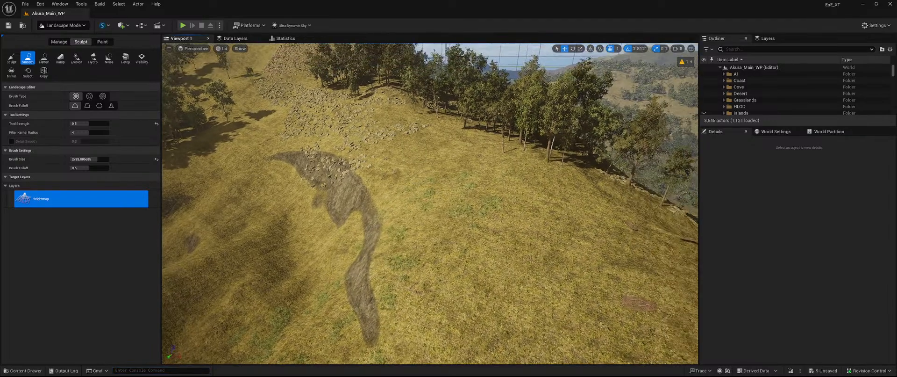
mouse_move(475, 168)
left_mouse_down()
mouse_move(491, 200)
mouse_move(530, 170)
mouse_move(491, 210)
mouse_move(468, 256)
left_mouse_up()
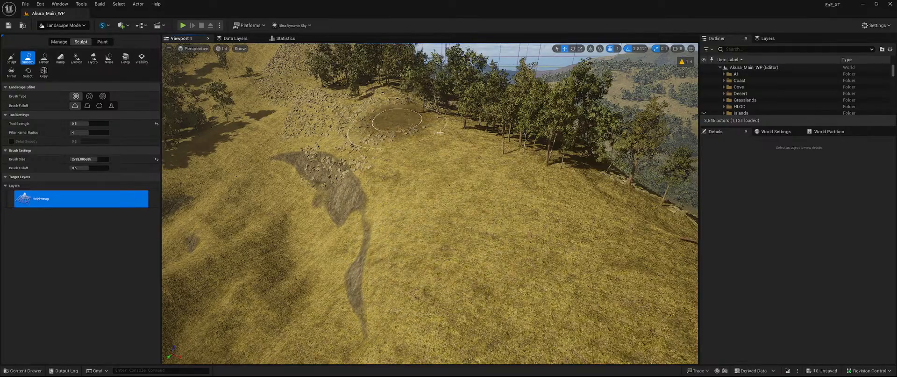
mouse_move(519, 192)
right_mouse_down()
mouse_move(518, 206)
mouse_move(491, 199)
mouse_move(486, 243)
mouse_move(502, 224)
mouse_move(509, 257)
mouse_move(500, 177)
mouse_move(486, 201)
mouse_move(486, 187)
right_mouse_up()
key("w")
key("w")
key("w")
key("s")
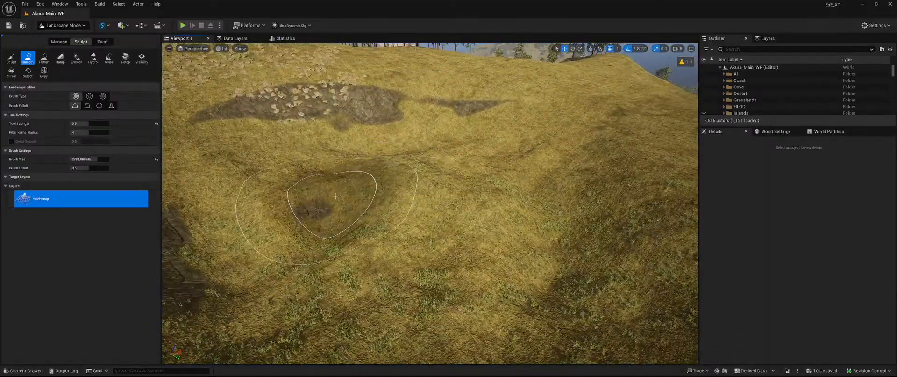
mouse_move(327, 201)
left_mouse_down()
mouse_move(376, 252)
mouse_move(544, 203)
mouse_move(551, 174)
mouse_move(475, 139)
left_mouse_up()
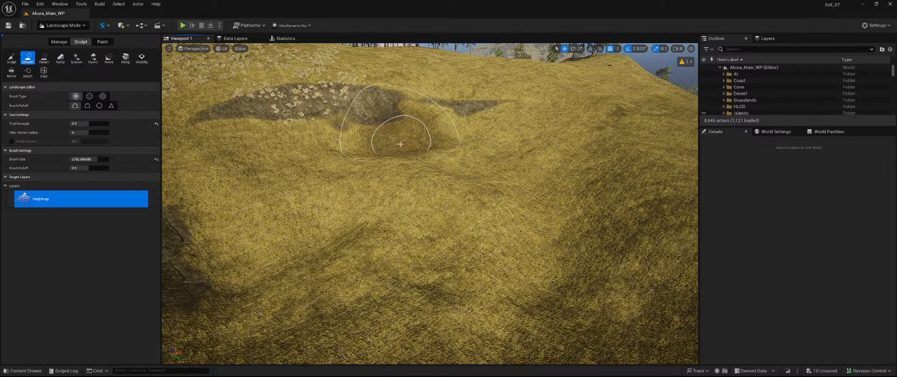
Examine the smoothed hollow, ridge and rocky patch from several sides for remaining rough areas
mouse_move(453, 193)
right_mouse_down()
mouse_move(454, 177)
mouse_move(584, 243)
mouse_move(626, 222)
right_mouse_up()
key("w")
key("s")
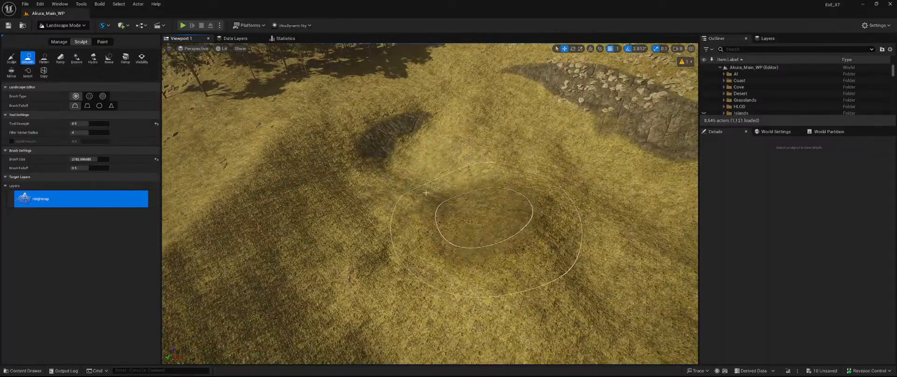
mouse_move(426, 192)
right_mouse_down()
mouse_move(537, 145)
mouse_move(421, 196)
mouse_move(365, 187)
mouse_move(316, 163)
right_mouse_up()
key("a")
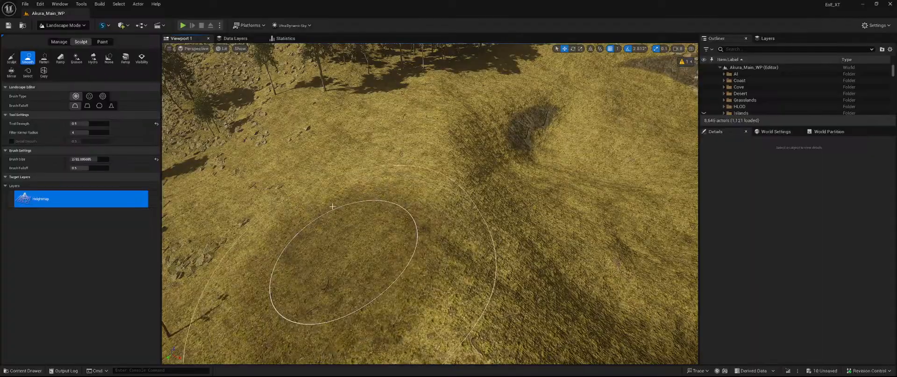
mouse_move(332, 207)
right_mouse_down()
mouse_move(547, 135)
mouse_move(644, 74)
mouse_move(400, 257)
right_mouse_up()
key("w")
key("s")
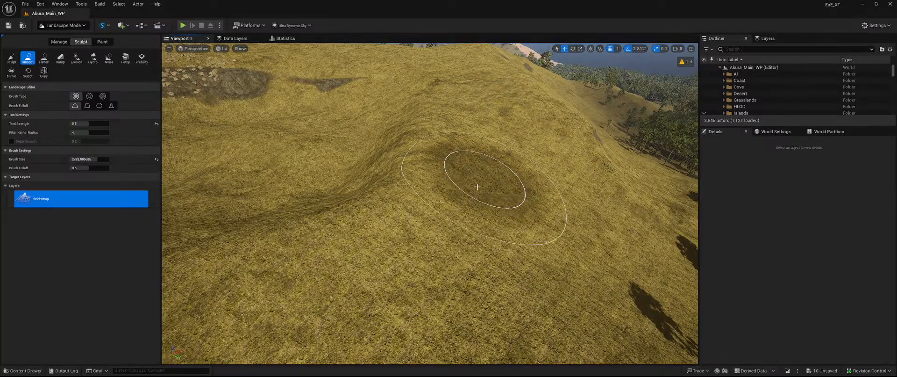
mouse_move(477, 189)
right_mouse_down()
mouse_move(476, 117)
mouse_move(374, 117)
mouse_move(364, 211)
right_mouse_up()
key("w")
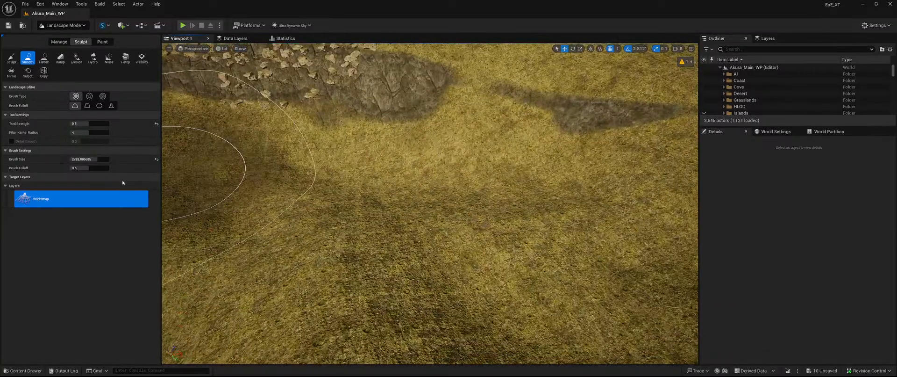
Reduce the Smooth brush size to about 1136 and smooth the small bumps in the grassy hollow
left_click_drag(94, 158, 84, 159)
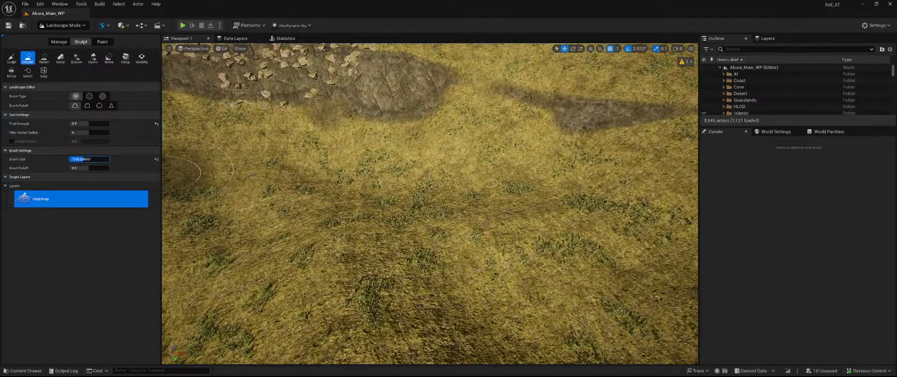
mouse_move(364, 201)
right_mouse_down()
mouse_move(472, 177)
mouse_move(481, 193)
right_mouse_up()
mouse_move(481, 192)
left_mouse_down()
mouse_move(523, 226)
mouse_move(641, 262)
mouse_move(570, 215)
mouse_move(336, 171)
mouse_move(385, 199)
left_mouse_up()
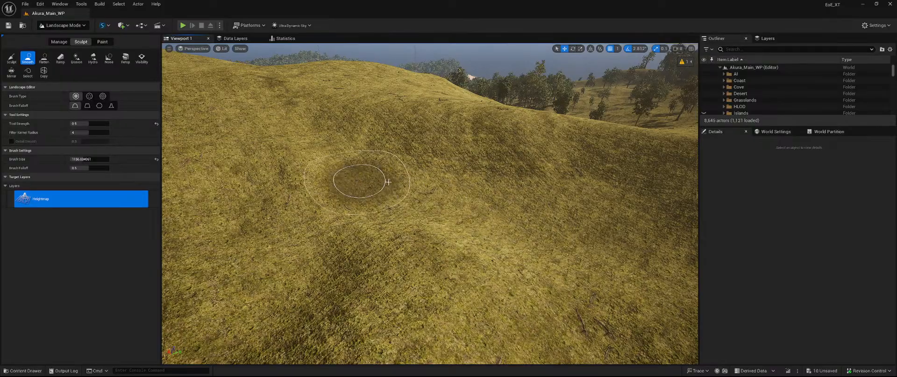
mouse_move(428, 161)
left_mouse_down()
mouse_move(581, 187)
mouse_move(629, 233)
mouse_move(437, 221)
left_mouse_up()
Smooth the valley floor and the dark bank facing the forested hillside
mouse_move(437, 220)
right_mouse_down()
mouse_move(622, 220)
mouse_move(436, 220)
mouse_move(437, 248)
right_mouse_up()
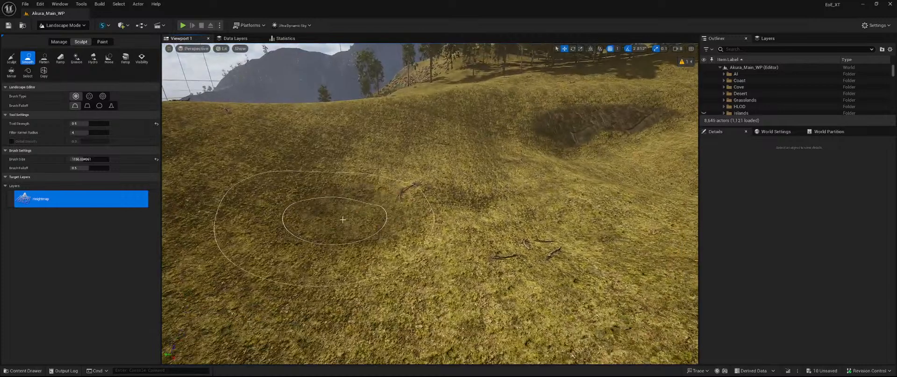
left_click_drag(332, 212, 448, 184)
left_click_drag(534, 151, 513, 149)
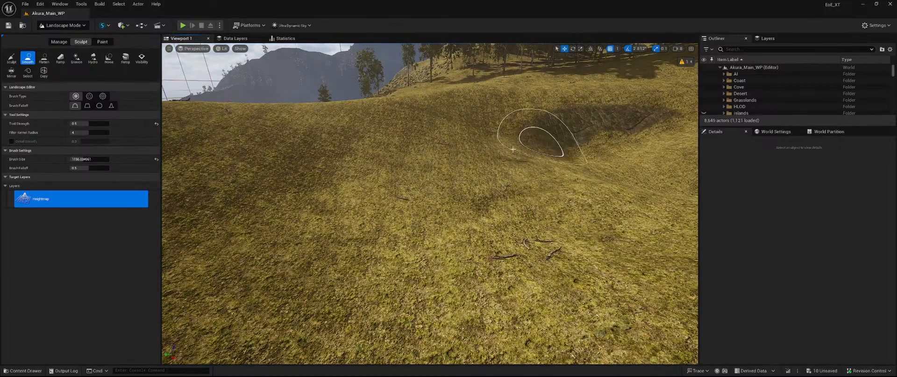
mouse_move(402, 149)
left_mouse_down()
mouse_move(547, 139)
mouse_move(628, 124)
mouse_move(481, 144)
mouse_move(631, 120)
left_mouse_up()
Examine the reshaped terrain around the rocky patch, valley and ridge from ground level and from above
mouse_move(650, 117)
right_mouse_down()
mouse_move(677, 117)
mouse_move(687, 101)
mouse_move(689, 150)
right_mouse_up()
key("w")
key("s")
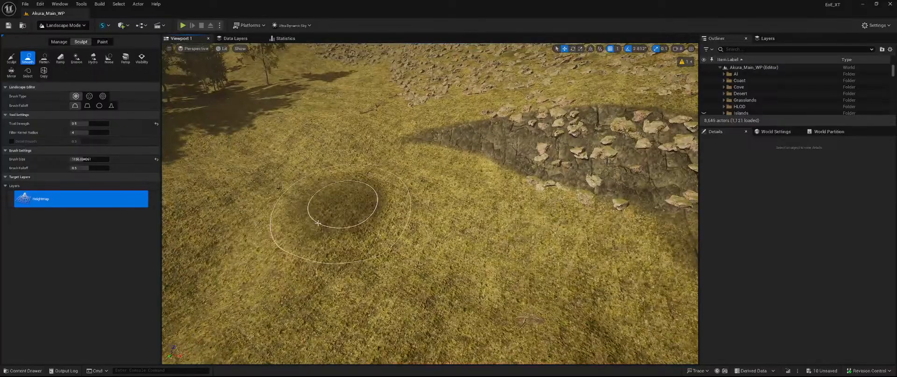
mouse_move(609, 276)
right_mouse_down()
mouse_move(677, 273)
mouse_move(693, 257)
right_mouse_up()
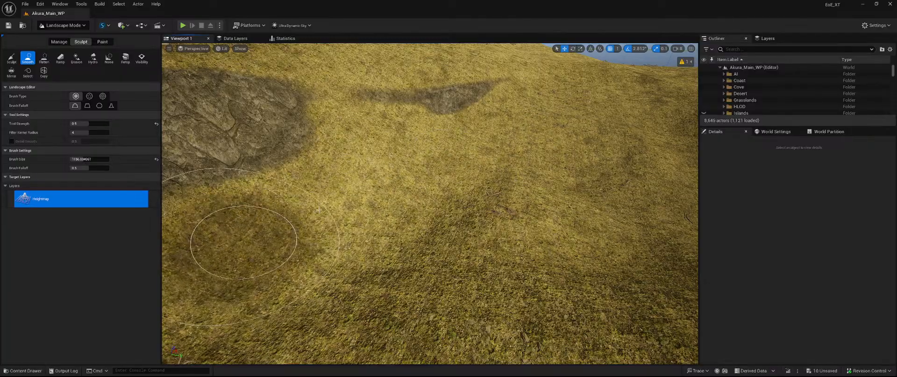
mouse_move(432, 158)
right_mouse_down()
mouse_move(433, 135)
mouse_move(472, 140)
right_mouse_up()
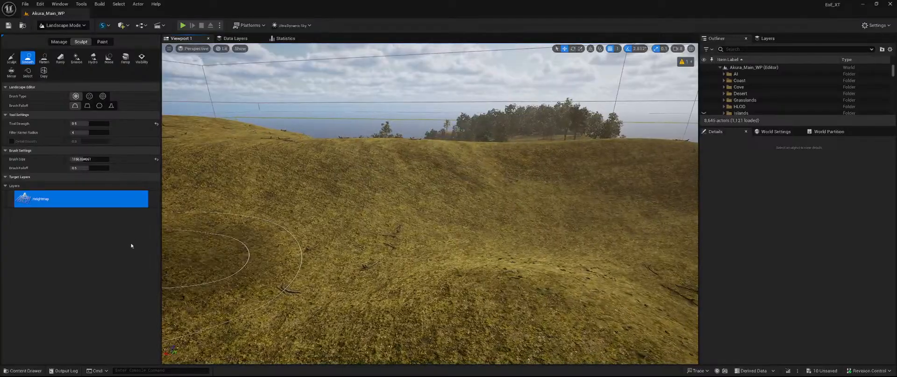
mouse_move(202, 259)
right_mouse_down()
mouse_move(299, 255)
mouse_move(211, 227)
mouse_move(195, 231)
right_mouse_up()
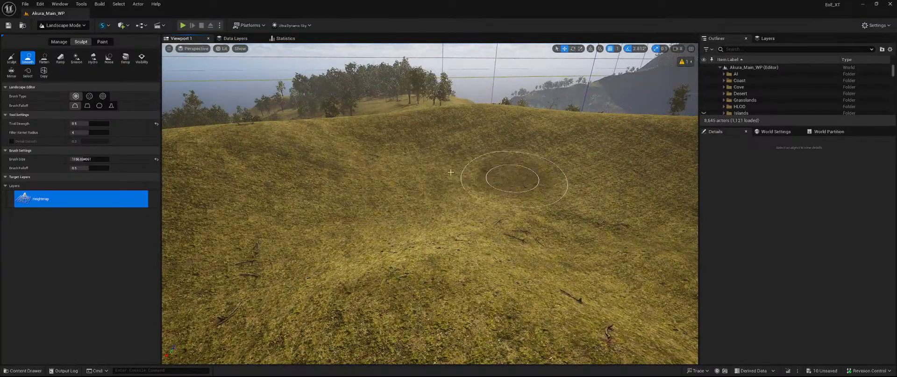
right_click_drag(636, 200, 691, 196)
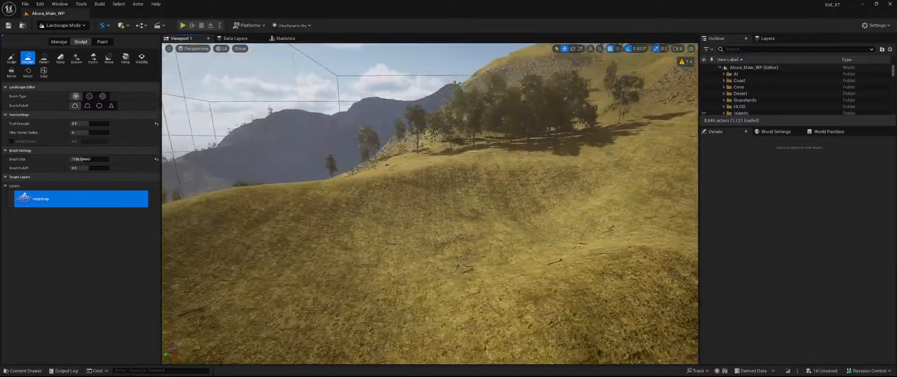
mouse_move(429, 203)
right_mouse_down()
mouse_move(504, 266)
mouse_move(518, 236)
mouse_move(528, 234)
mouse_move(543, 253)
mouse_move(467, 234)
mouse_move(433, 250)
right_mouse_up()
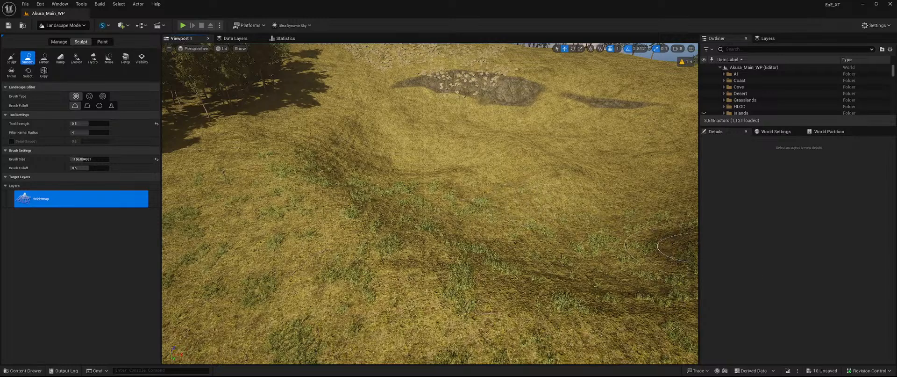
Save all the unsaved landscape changes in the level
left_click(826, 370)
left_click(488, 265)
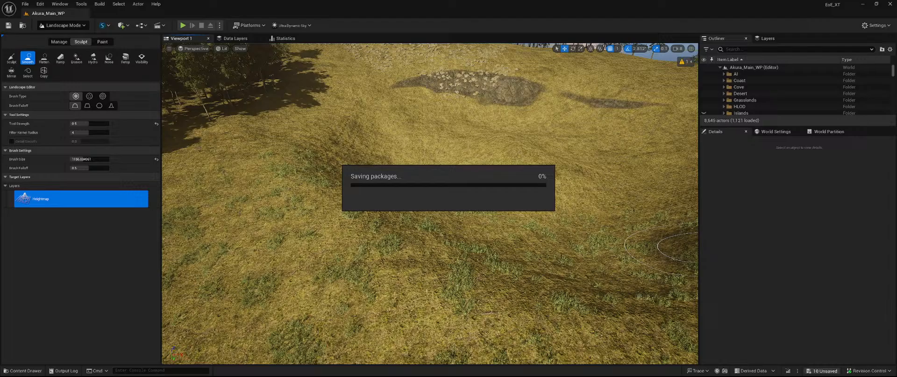
Switch to File Explorer and open the Scanlabz DawnRedwood textures folder in Downloads
key("alt+Tab")
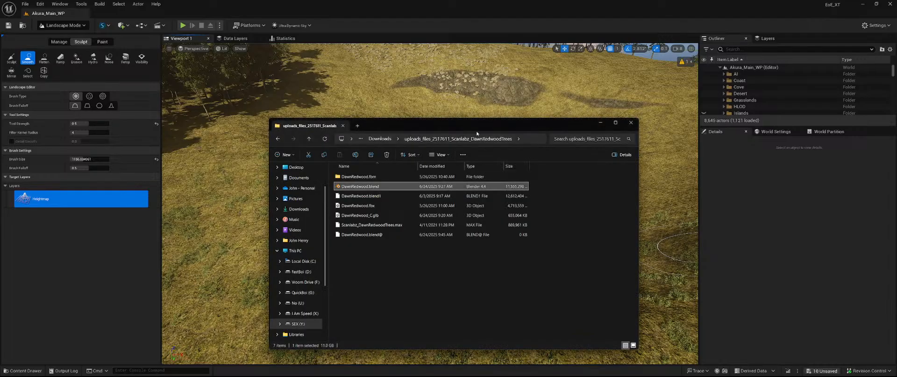
left_click(387, 141)
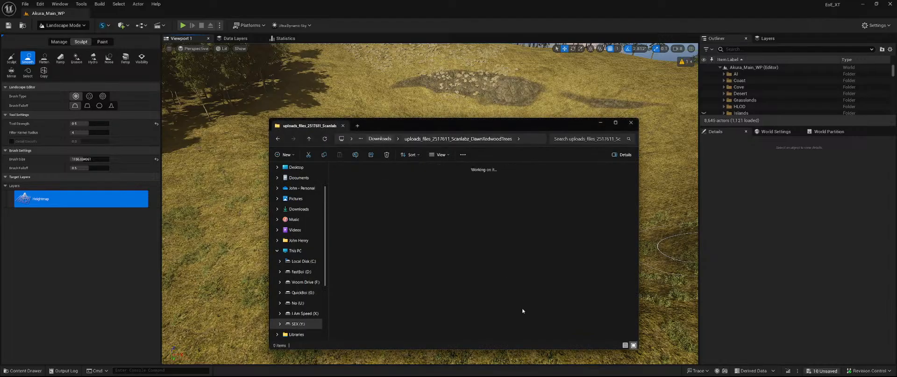
double_click(467, 308)
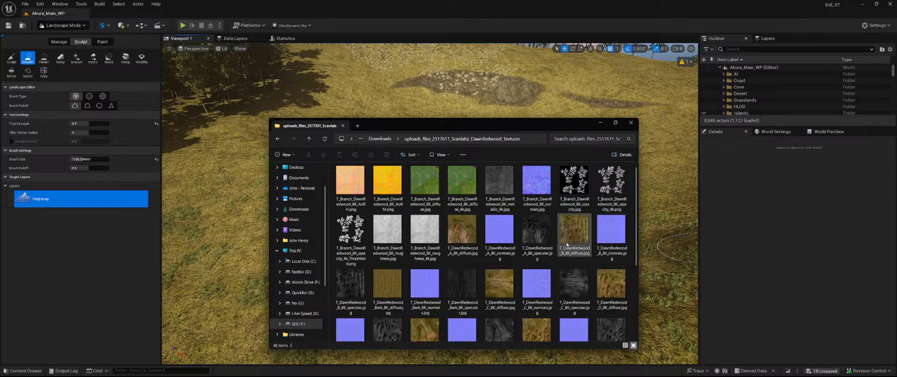
scroll(377, 210, "down", 3)
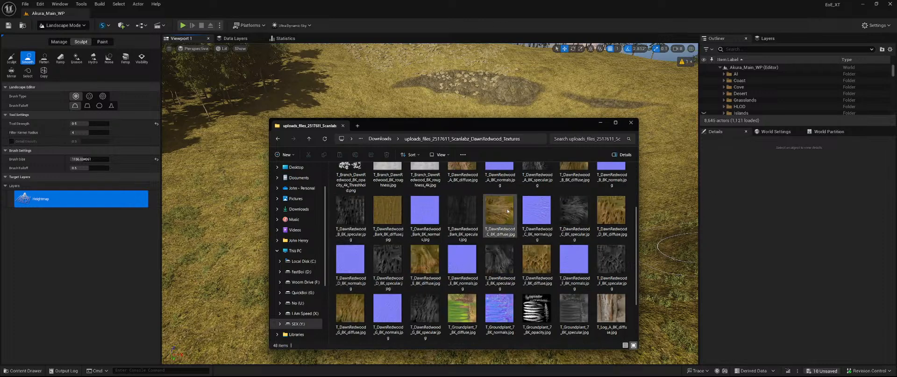
Open the bark diffuse texture T_DawnRedwood_Bark_8K_diffuse.jpg in GIMP
left_click(390, 215)
right_click(391, 215)
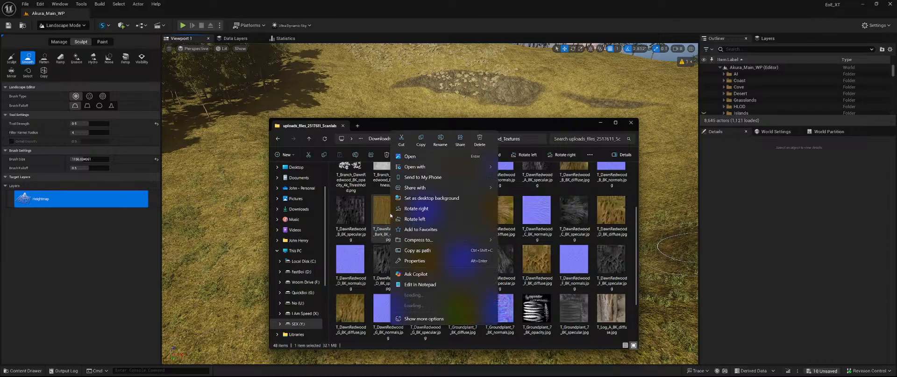
mouse_move(486, 167)
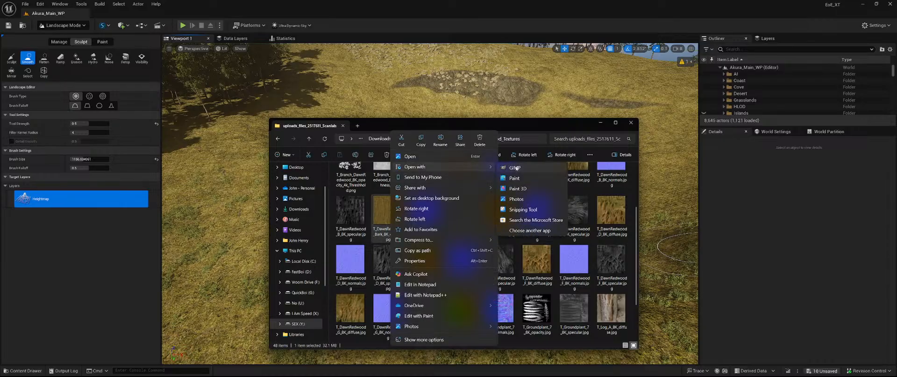
left_click(514, 167)
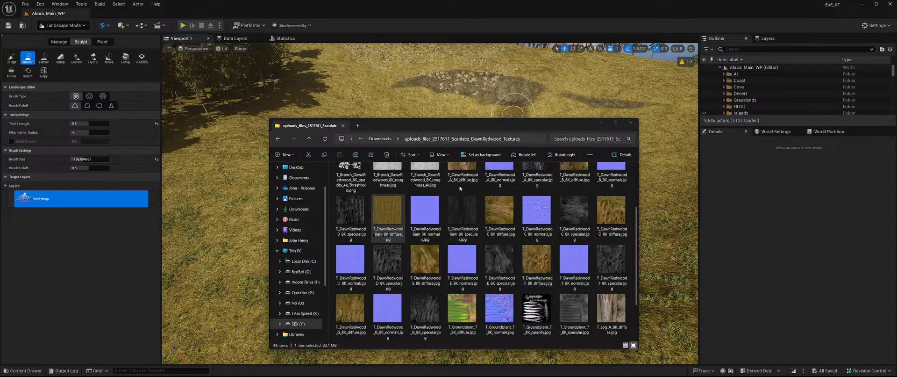
Open the DawnRedwood Bark, C and D 8K specular textures in GIMP
right_click(463, 217)
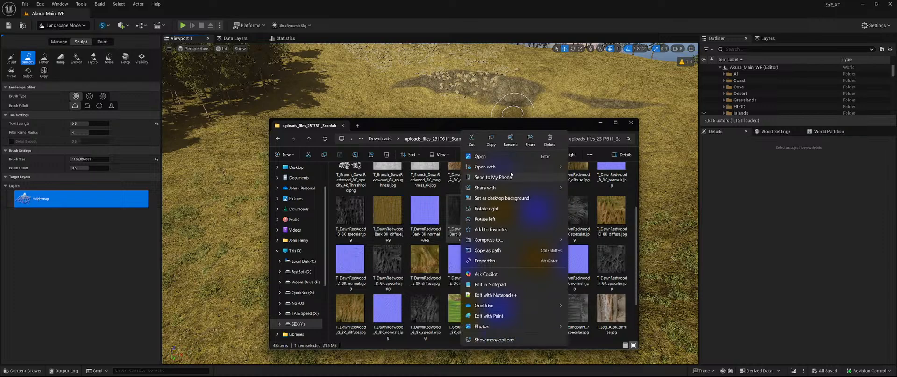
mouse_move(518, 166)
left_click(582, 173)
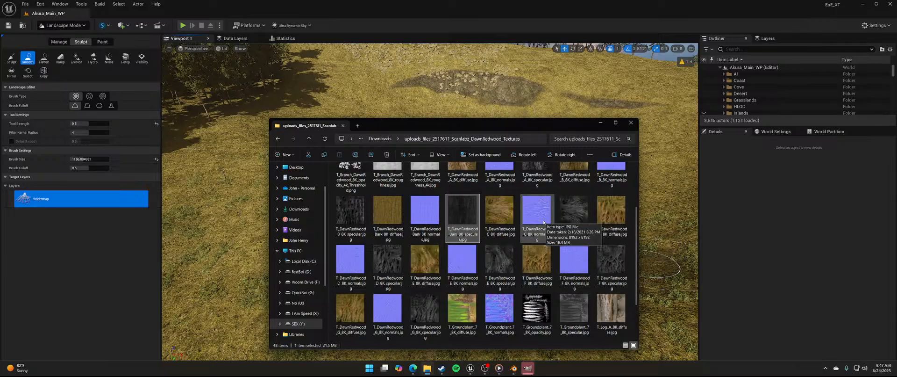
right_click(582, 214)
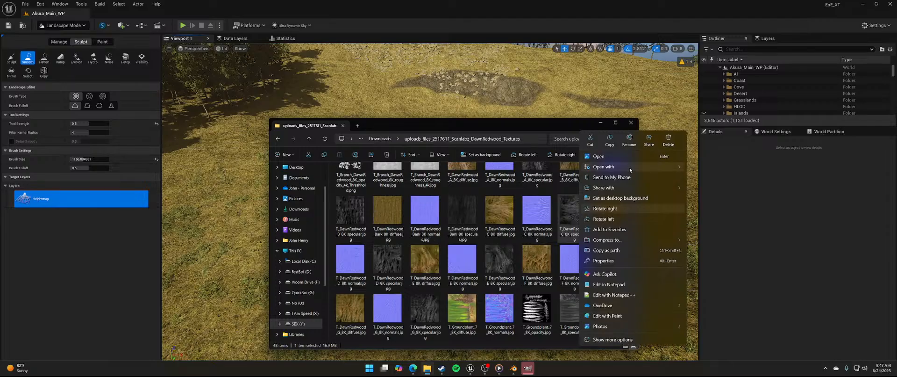
mouse_move(645, 167)
left_click(727, 170)
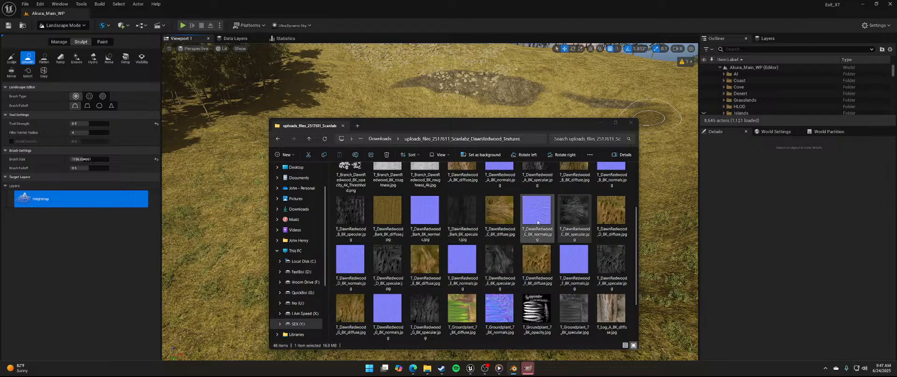
right_click(381, 257)
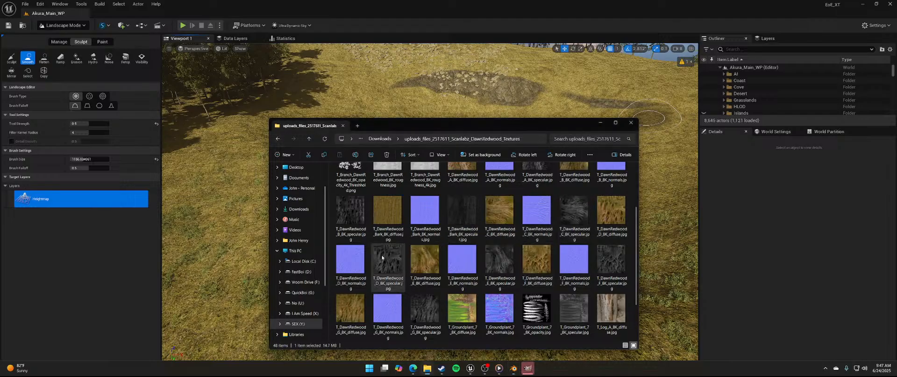
mouse_move(448, 76)
left_click(516, 77)
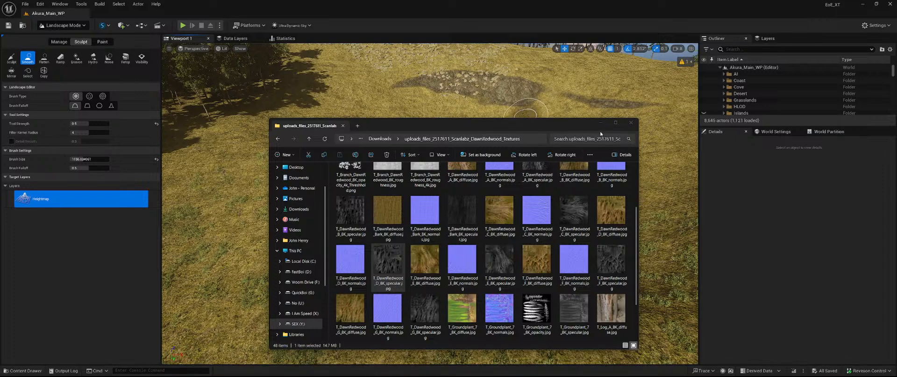
Switch to GIMP and examine the T_DawnRedwood_D_8K_specular.jpg texture
left_click(415, 8)
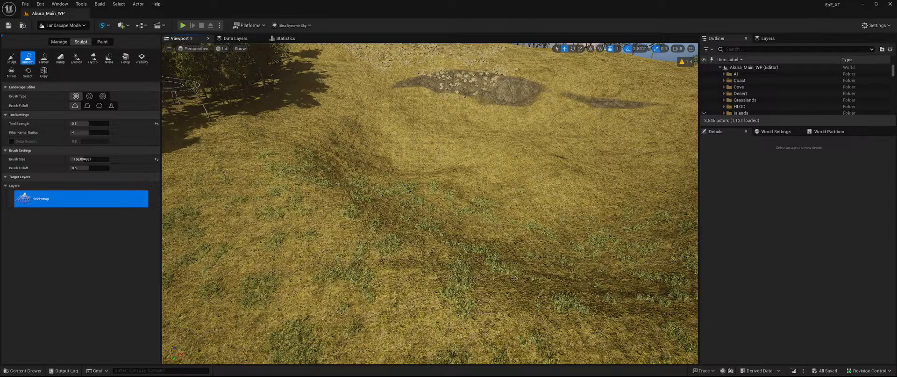
mouse_move(430, 0)
left_mouse_down()
mouse_move(454, 0)
mouse_move(430, 0)
left_mouse_up()
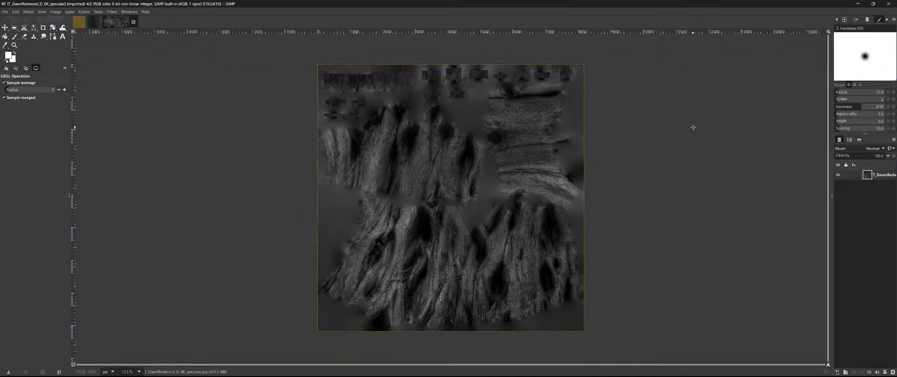
left_click(889, 4)
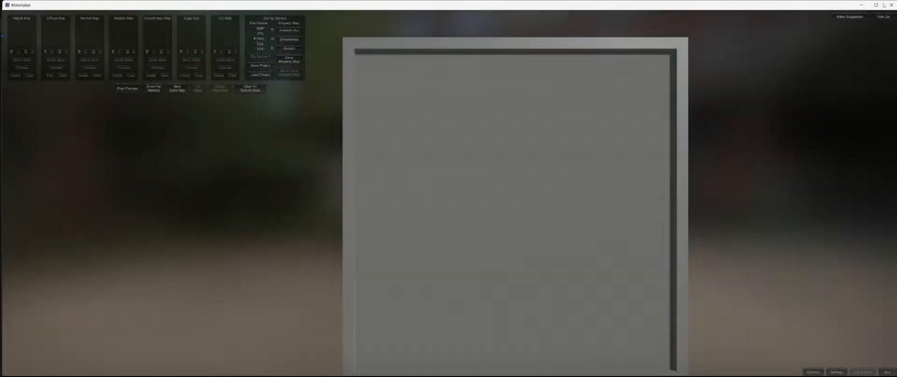
In Materialize, start loading a diffuse map and browse to the Scanlabz DawnRedwood textures folder in Downloads
left_click(883, 5)
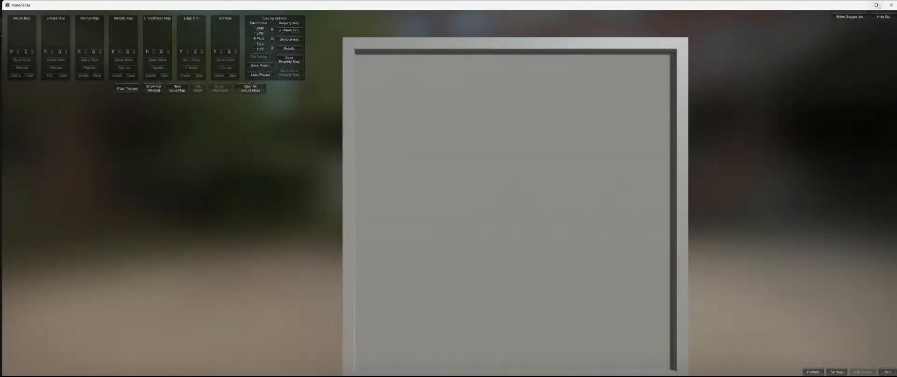
left_click(57, 50)
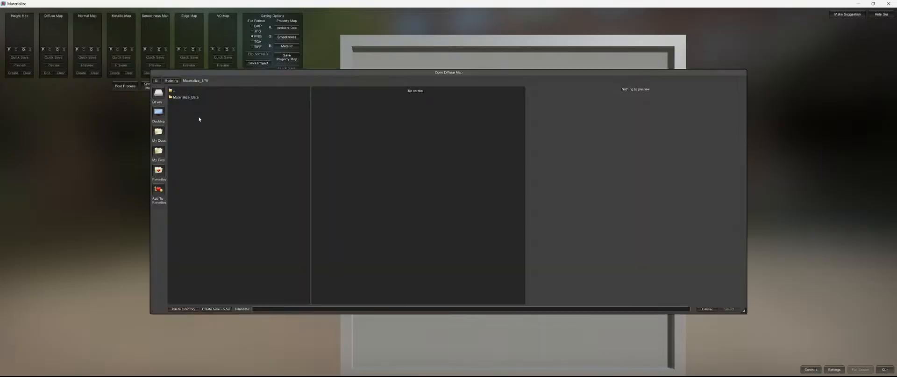
left_click(158, 93)
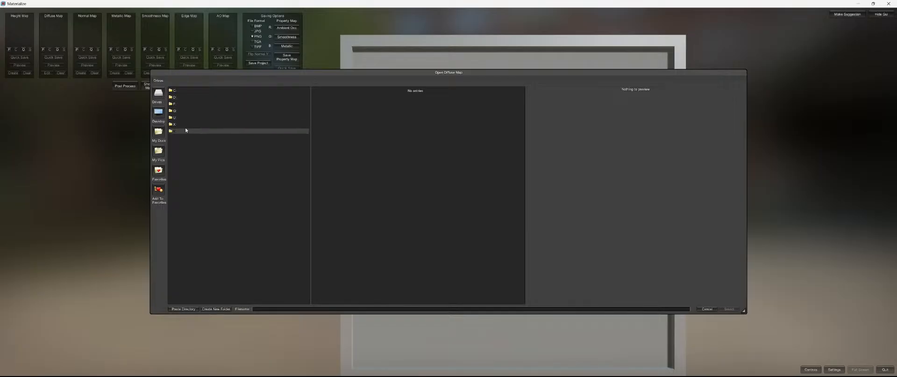
double_click(253, 130)
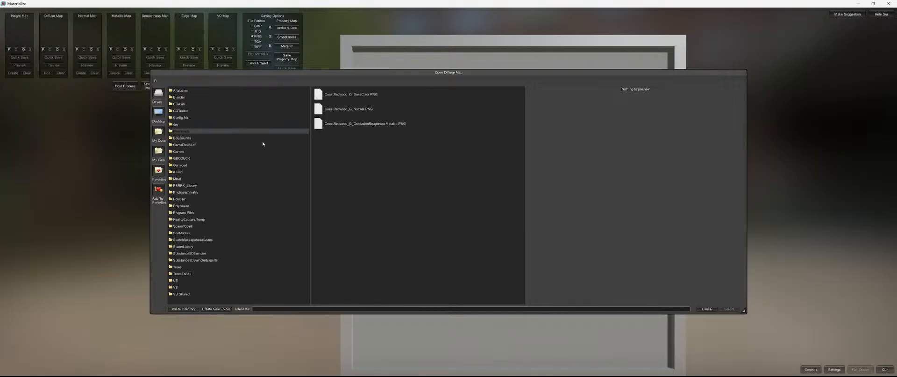
double_click(200, 131)
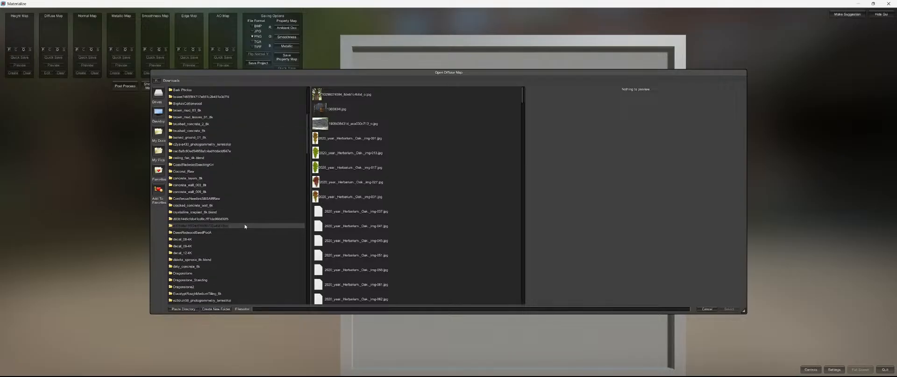
scroll(245, 227, "down", 15)
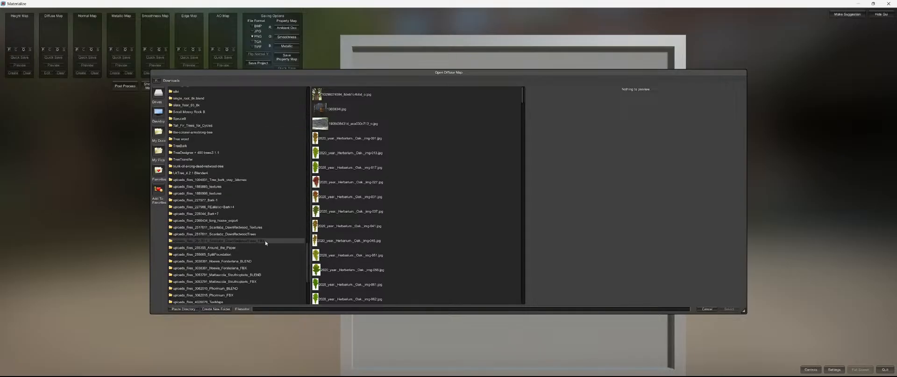
double_click(257, 227)
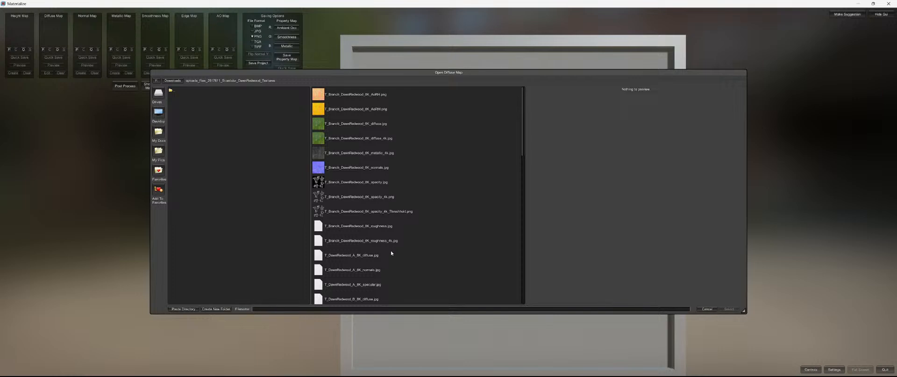
Preview several specular and roughness textures and load T_Branch_DawnRedwood_8K_roughness.jpg as the diffuse map
scroll(385, 275, "down", 1)
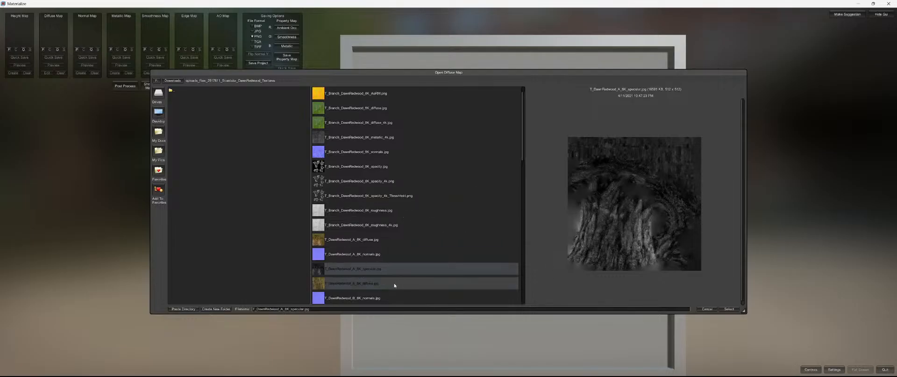
scroll(395, 285, "down", 1)
scroll(394, 285, "down", 3)
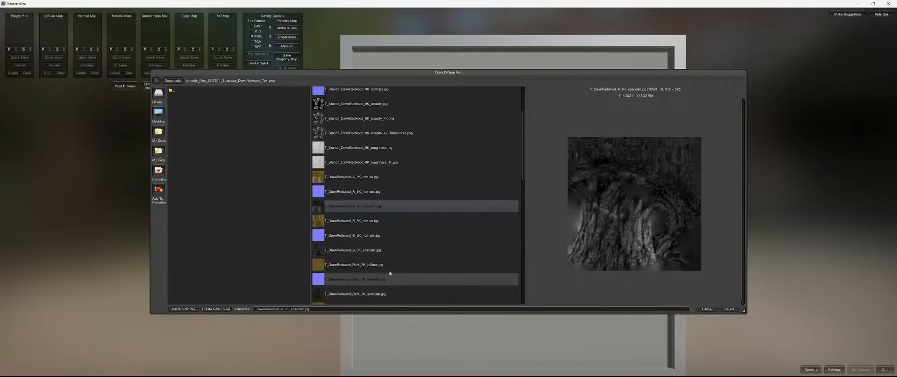
left_click(374, 249)
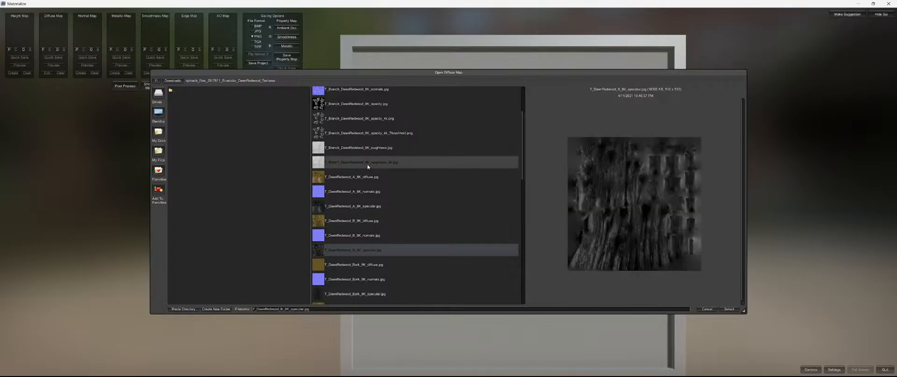
left_click(365, 162)
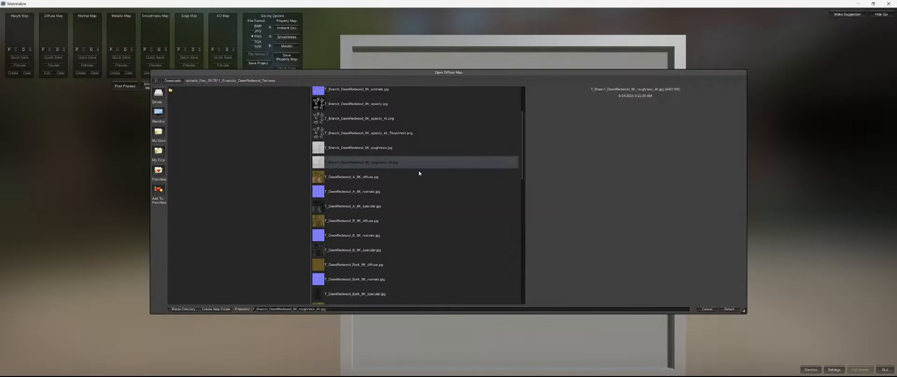
left_click(387, 148)
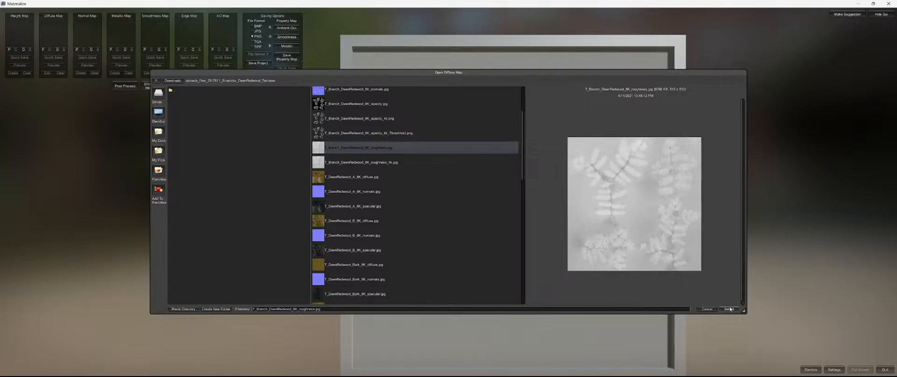
left_click(729, 308)
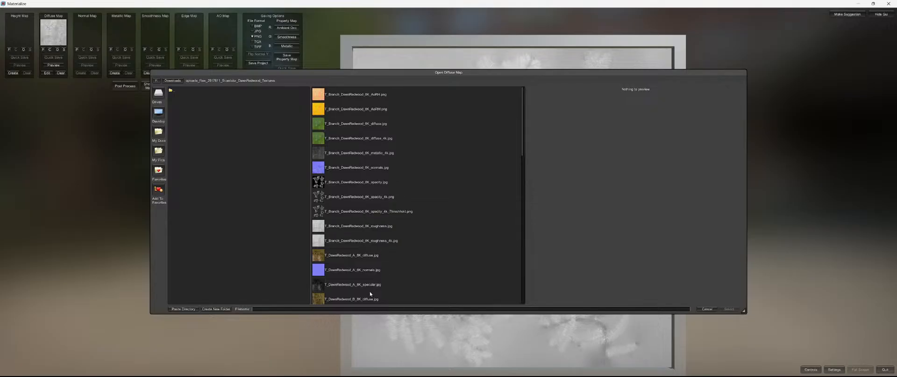
Load T_DawnRedwood_Bark_8K_diffuse.jpg as the diffuse map and T_DawnRedwood_Bark_8K_normals.jpg as the normal map
scroll(370, 294, "down", 3)
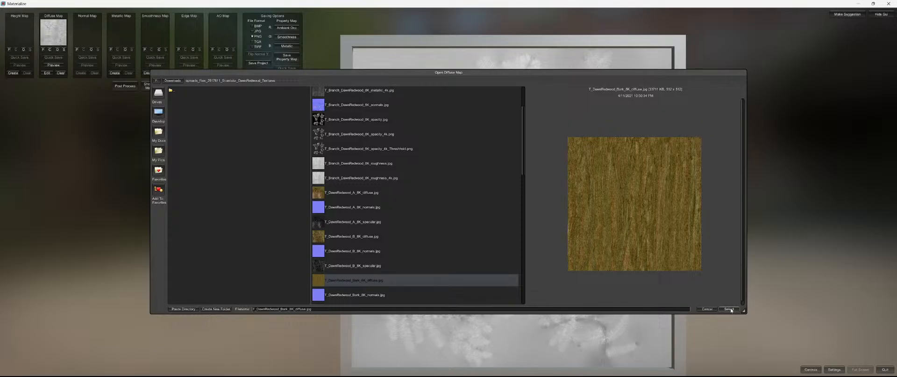
left_click(730, 309)
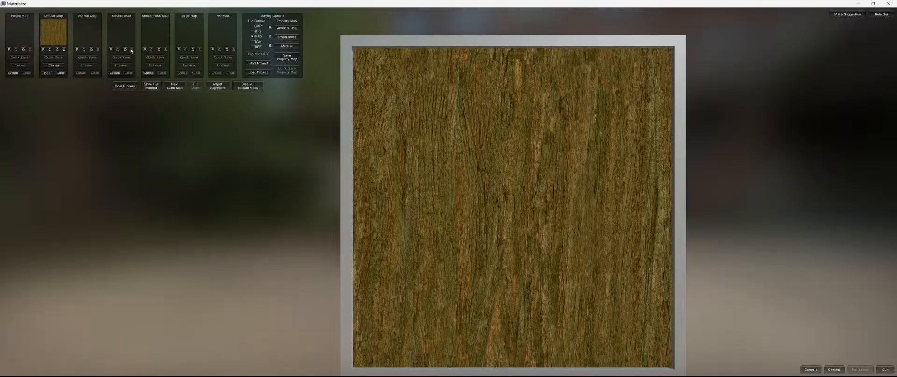
left_click(91, 49)
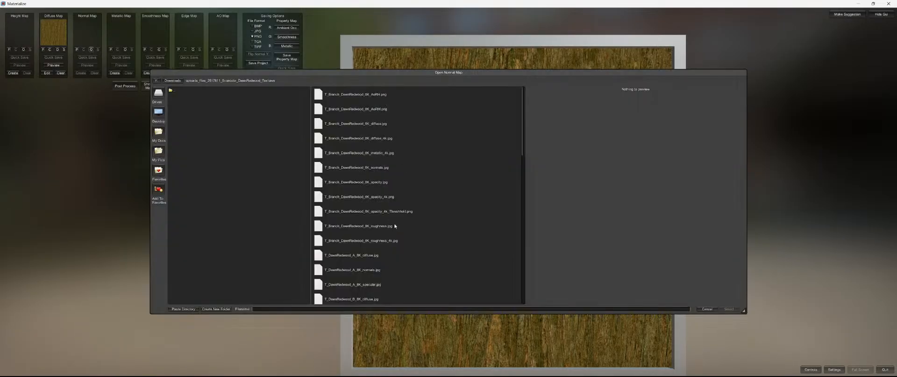
scroll(401, 231, "down", 3)
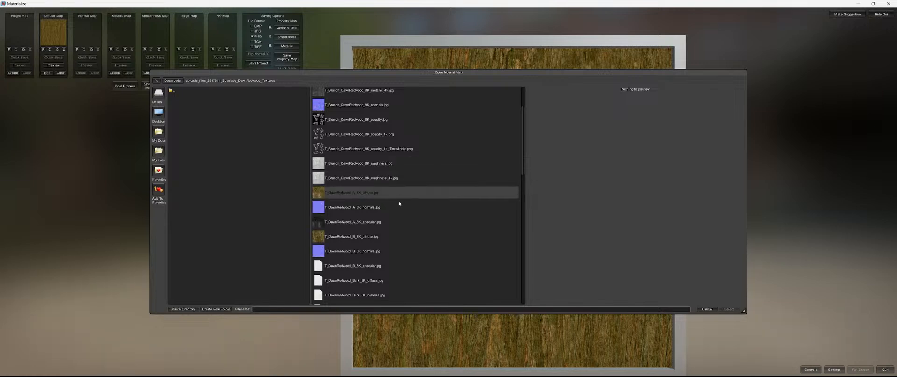
left_click(377, 104)
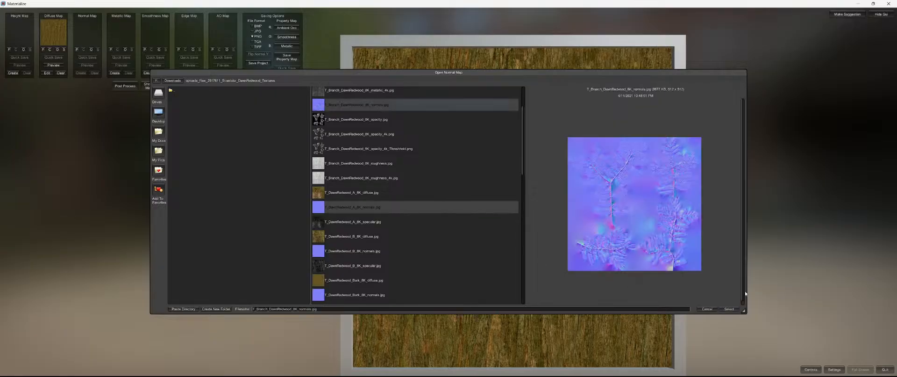
scroll(394, 262, "down", 1)
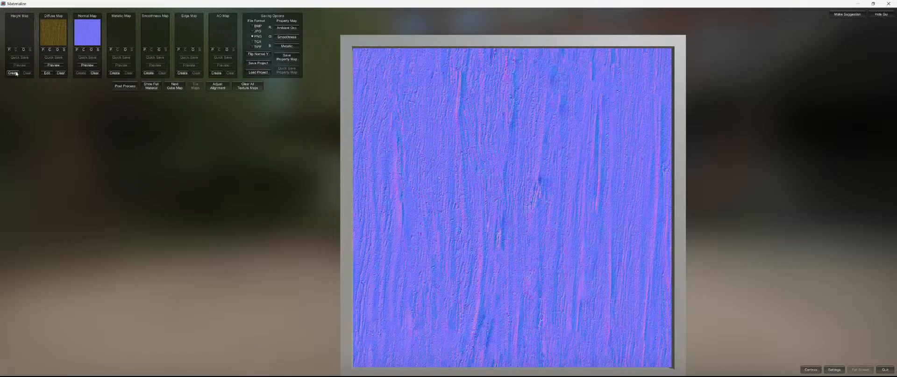
Load T_DawnRedwood_Bark_8K_specular.jpg as the metallic map
left_click(125, 49)
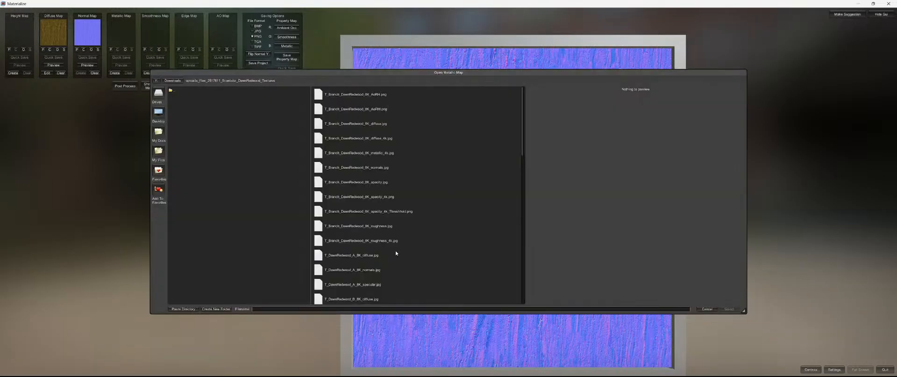
scroll(413, 270, "down", 2)
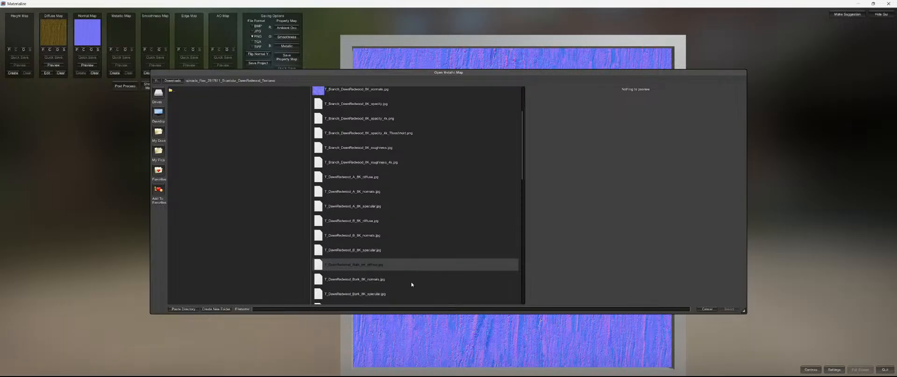
scroll(407, 282, "down", 1)
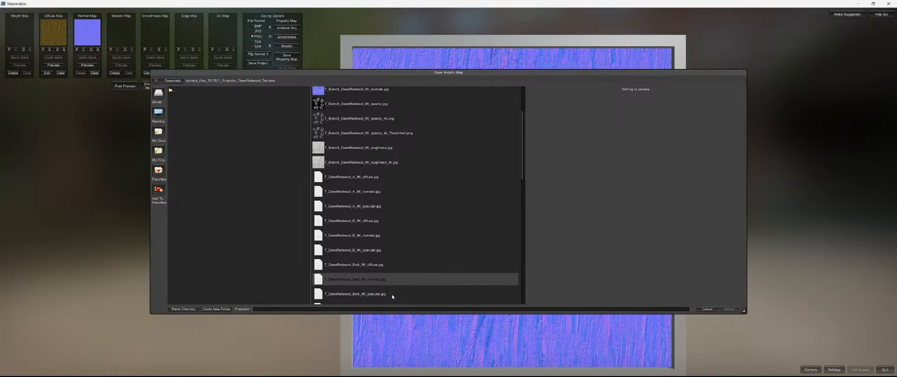
left_click(392, 294)
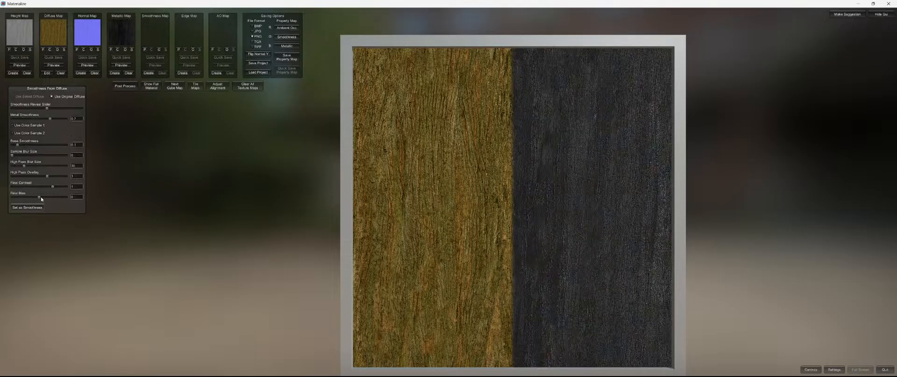
Create the smoothness map with maximum final bias and final contrast about 0.7, and the AO map with AO power about 2.14
left_click_drag(39, 196, 80, 199)
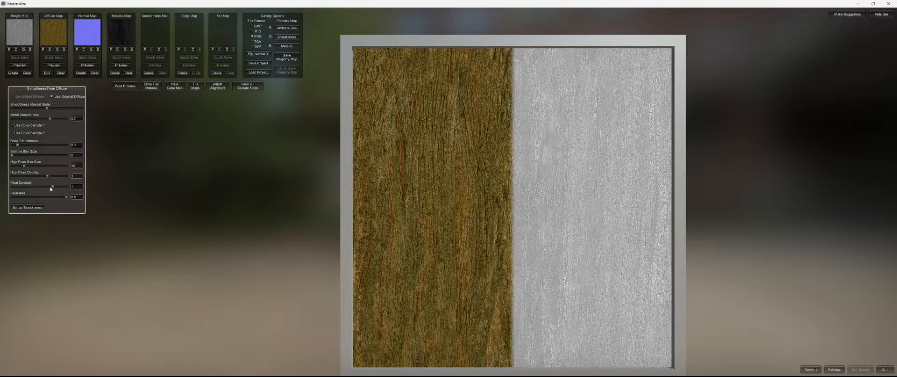
left_click_drag(60, 188, 49, 187)
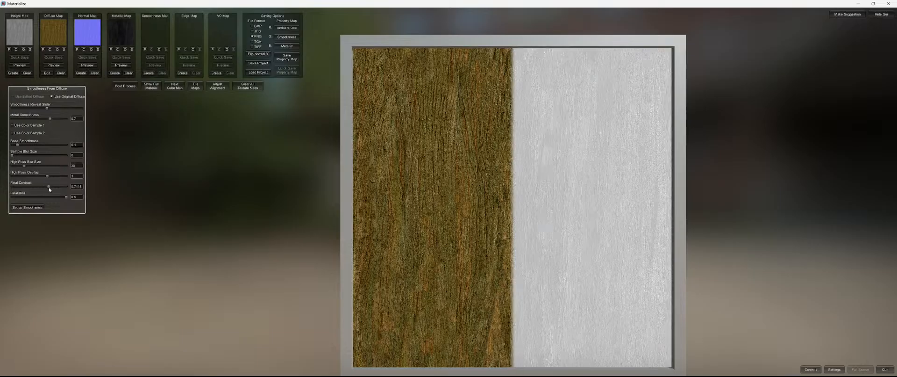
left_click(217, 73)
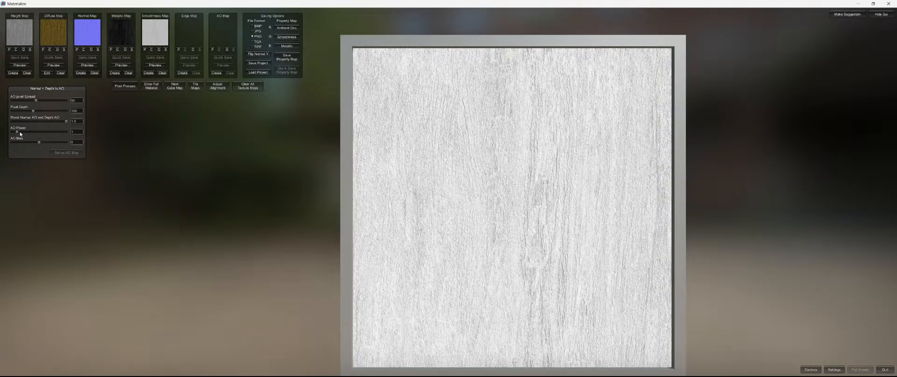
left_click_drag(24, 130, 23, 135)
left_click(81, 153)
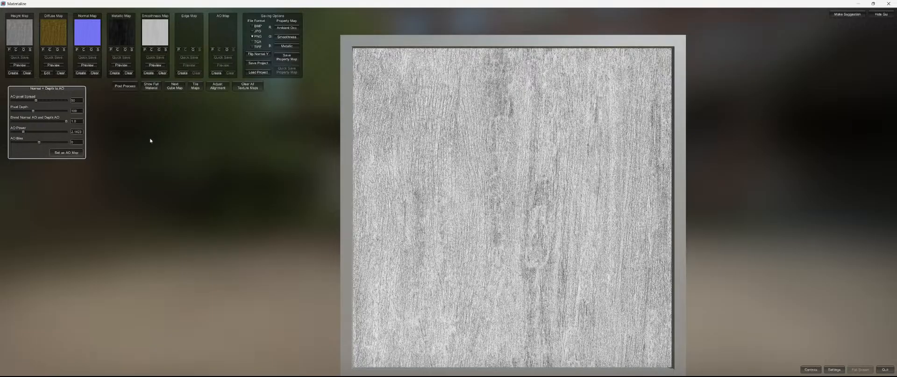
Assign Metallic to the property map's blue channel and save the property map as T_DawnRedwood_Bark_8K_AoRM in the DawnRedwood textures folder
left_click(289, 46)
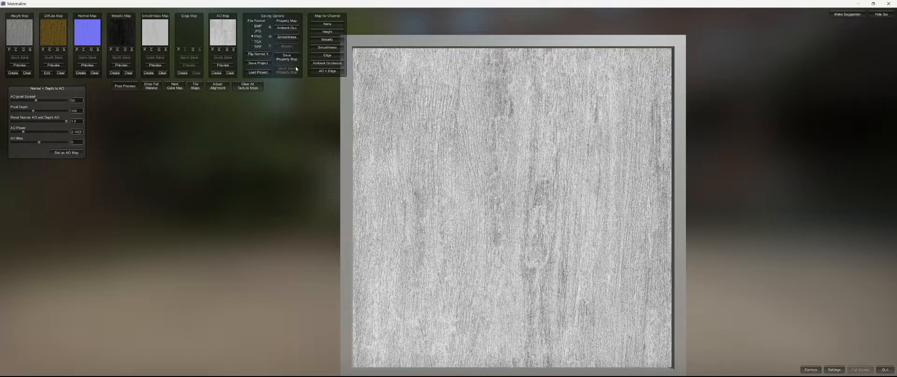
left_click(327, 40)
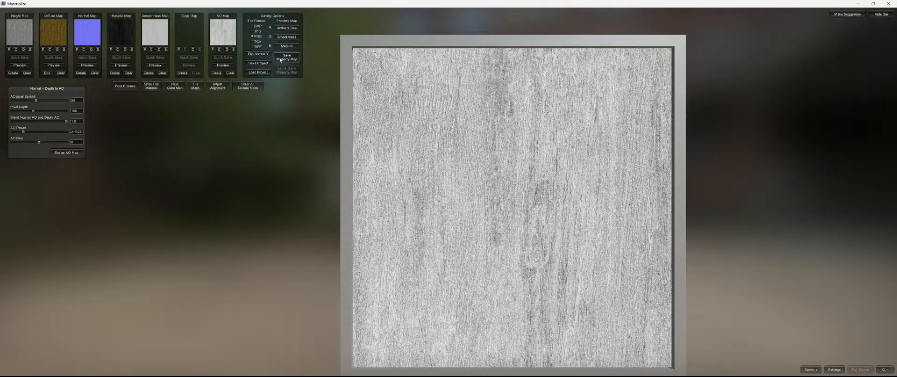
left_click(281, 60)
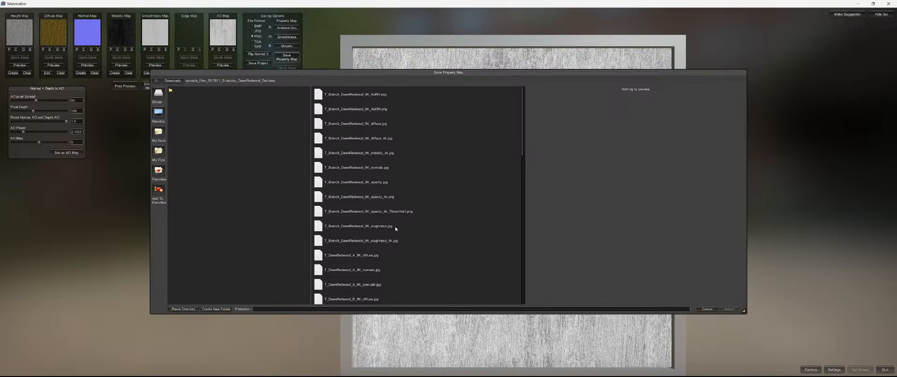
scroll(382, 270, "down", 3)
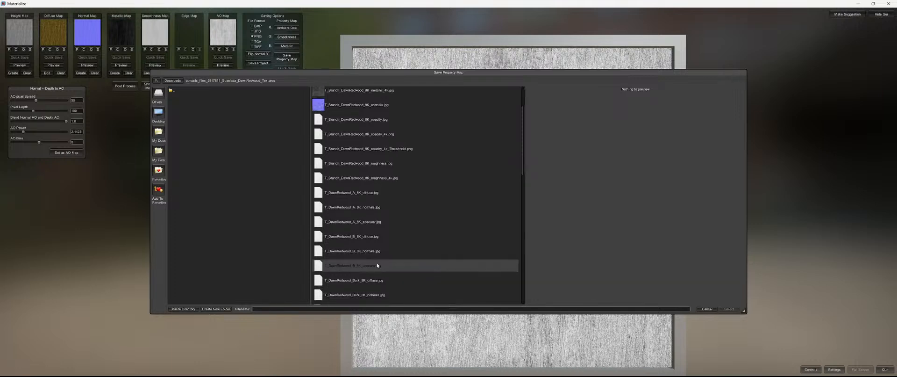
scroll(375, 242, "down", 1)
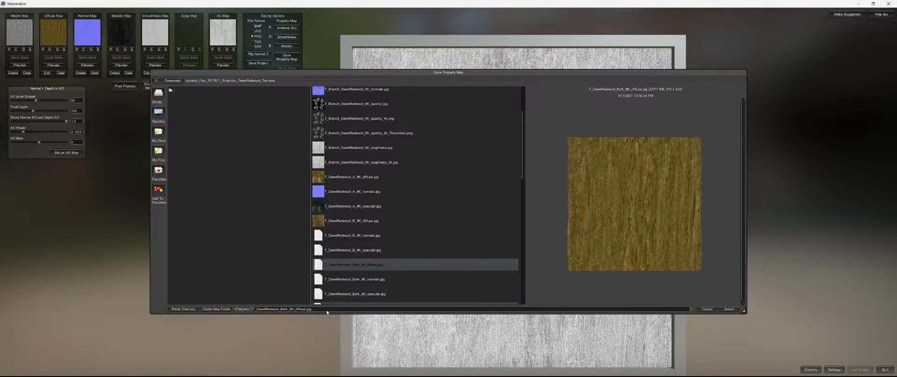
left_click(327, 311)
key("BackSpace")
key("BackSpace")
key("BackSpace")
key("BackSpace")
key("BackSpace")
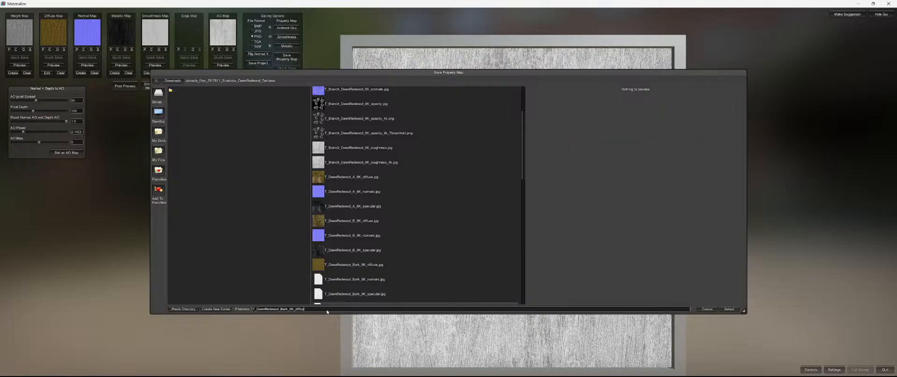
key("BackSpace")
key("BackSpace")
key("BackSpace")
key("BackSpace")
type("oRM")
left_click(734, 310)
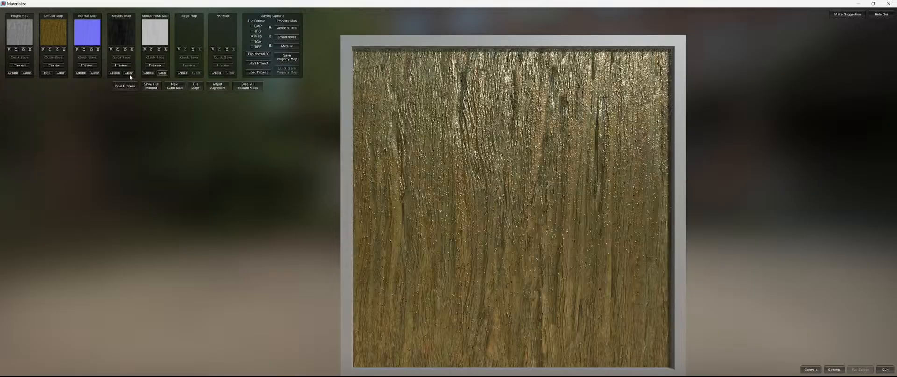
Clear all the bark maps and load T_DawnRedwood_C_8K_diffuse.jpg as the diffuse map
left_click(129, 73)
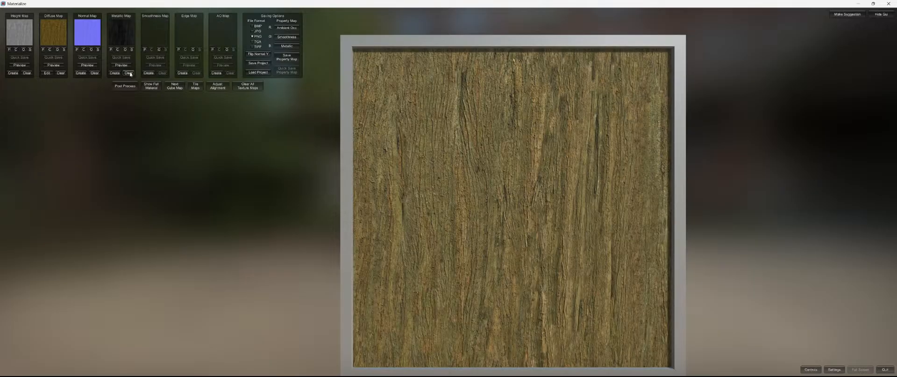
left_click(27, 73)
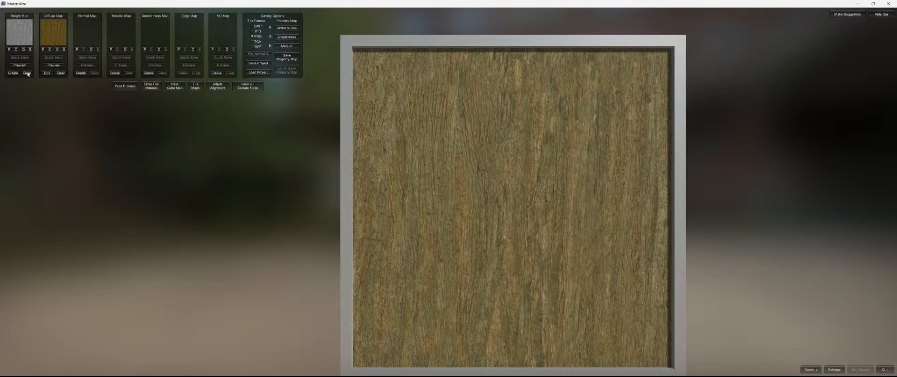
left_click(62, 73)
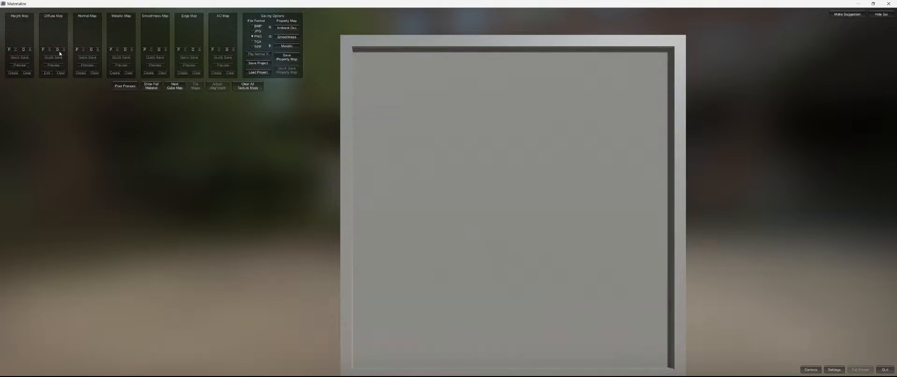
left_click(57, 49)
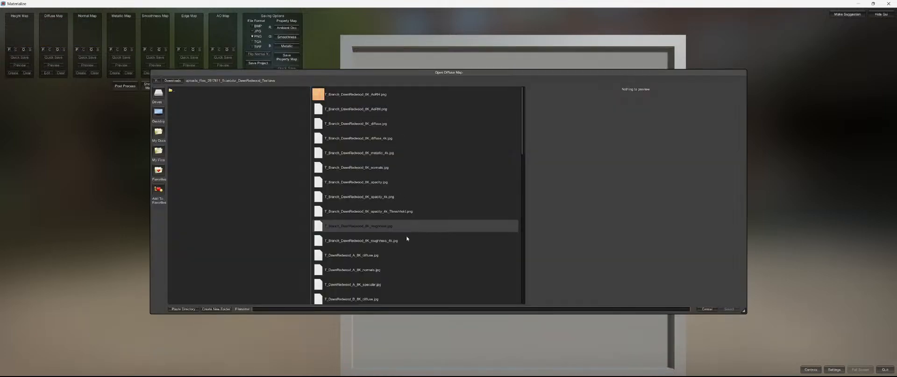
scroll(414, 291, "down", 3)
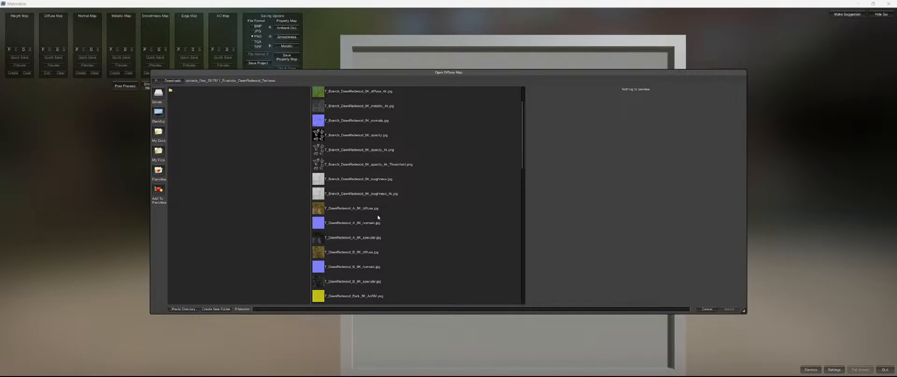
scroll(380, 206, "down", 4)
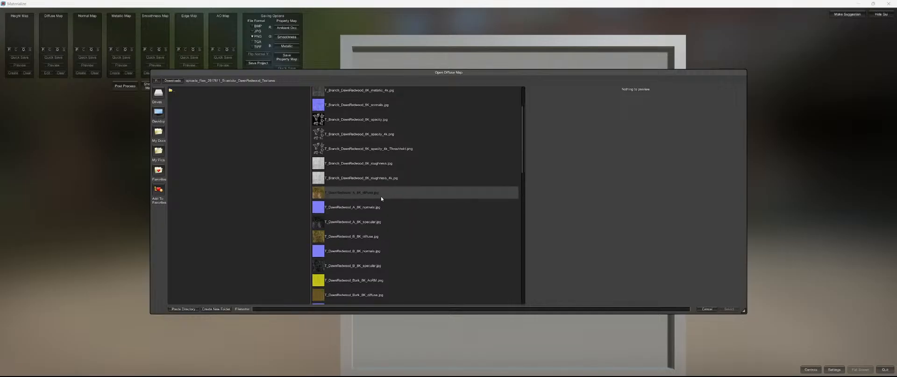
scroll(366, 204, "down", 4)
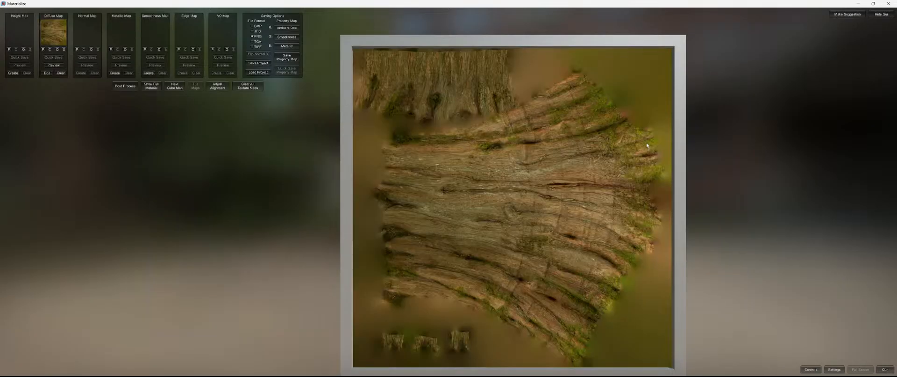
Load T_DawnRedwood_C_8K_normals.jpg as the normal map
left_click(92, 50)
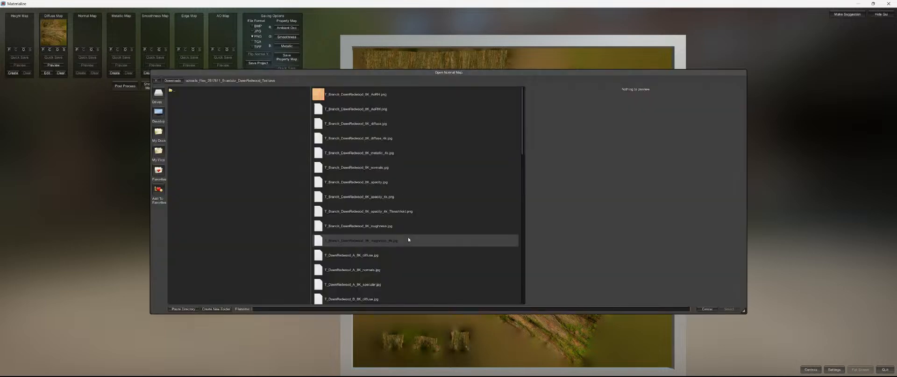
scroll(421, 246, "down", 1)
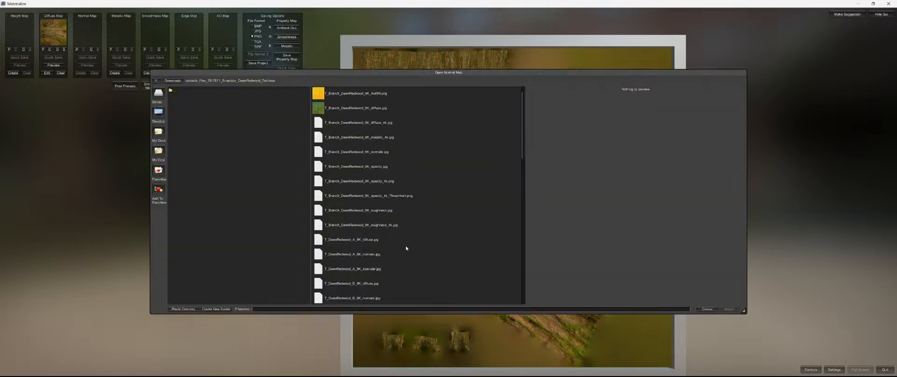
scroll(406, 246, "down", 3)
scroll(403, 262, "down", 3)
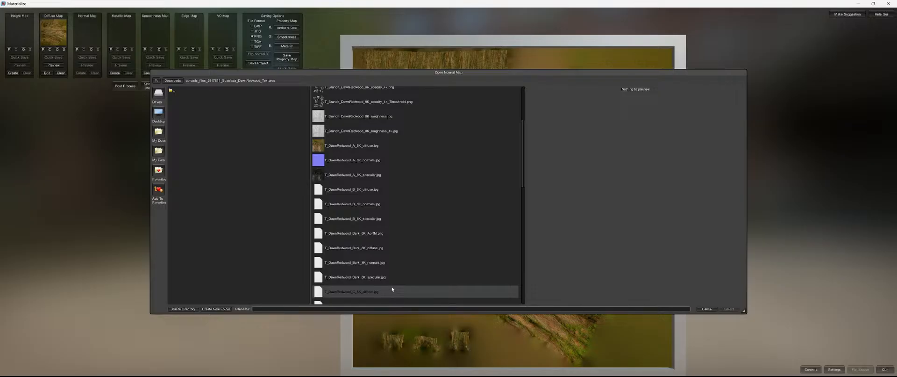
scroll(391, 289, "down", 1)
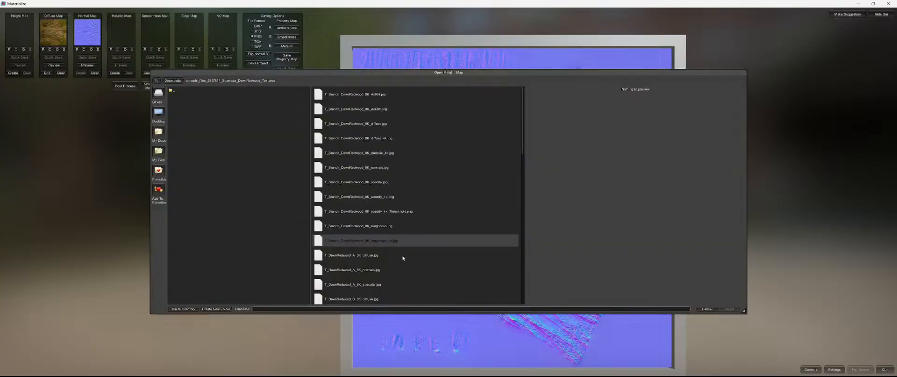
Load T_DawnRedwood_C_8K_specular.jpg as the metallic map
scroll(402, 257, "down", 3)
scroll(401, 251, "down", 4)
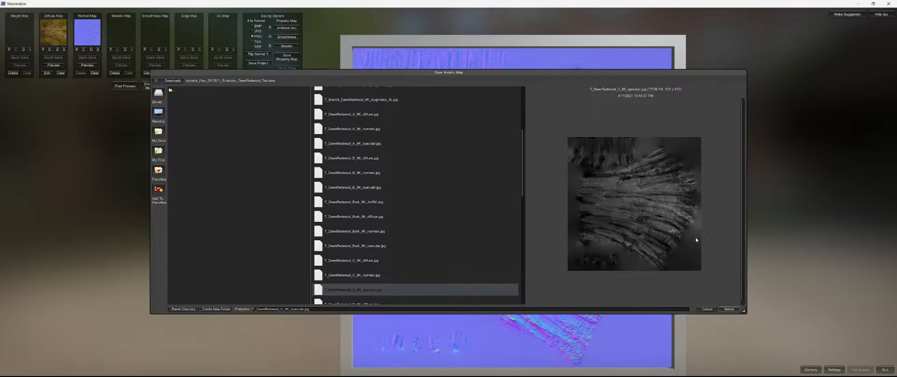
key("Return")
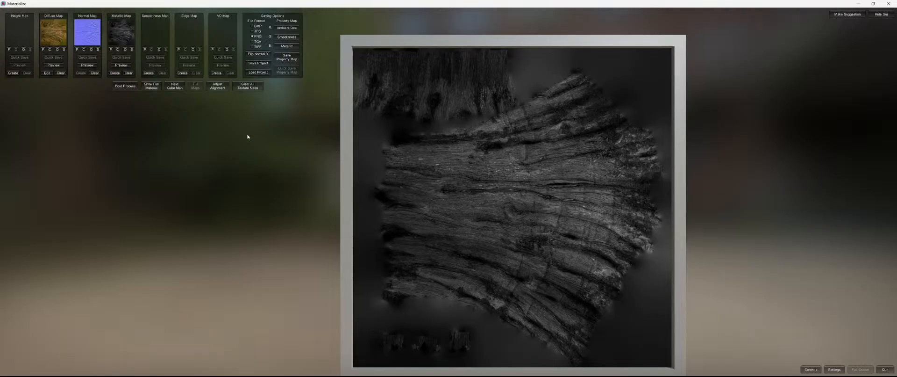
Create the height, smoothness and ambient occlusion maps for the DawnRedwood C texture set
left_click(14, 73)
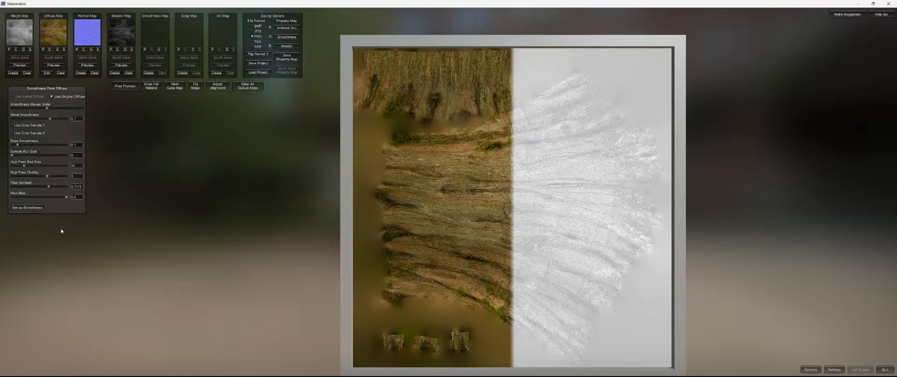
left_click(220, 73)
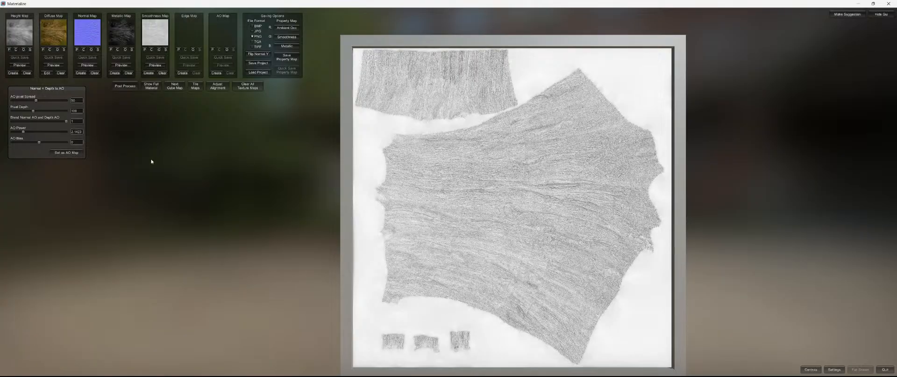
left_click(66, 153)
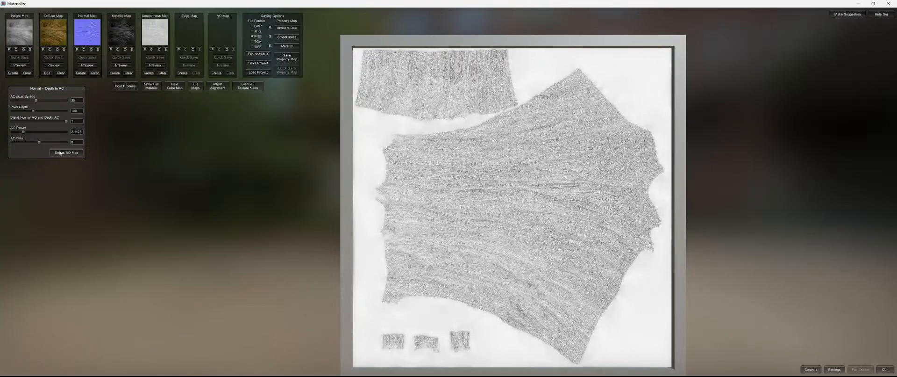
Save the packed property map of the C texture set as T_DawnRedwood_C_8K_AoRM in the DawnRedwood textures folder
left_click(281, 62)
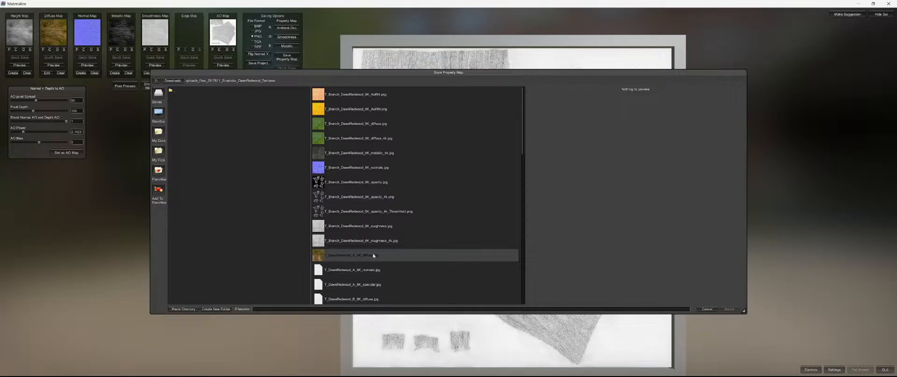
scroll(379, 258, "down", 3)
scroll(379, 258, "down", 3)
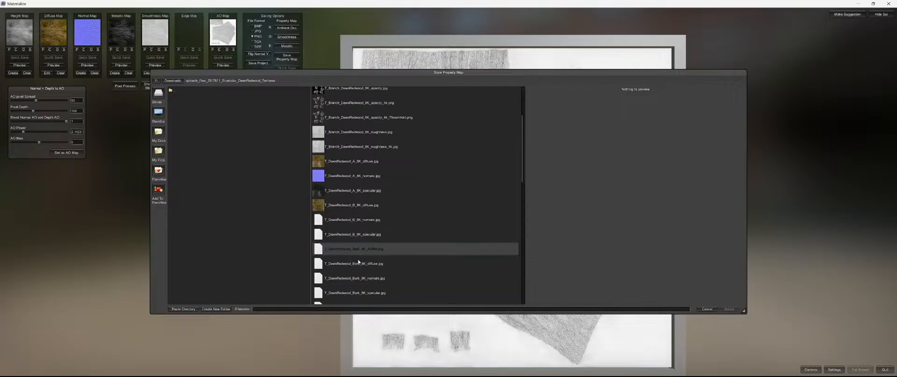
scroll(376, 259, "down", 5)
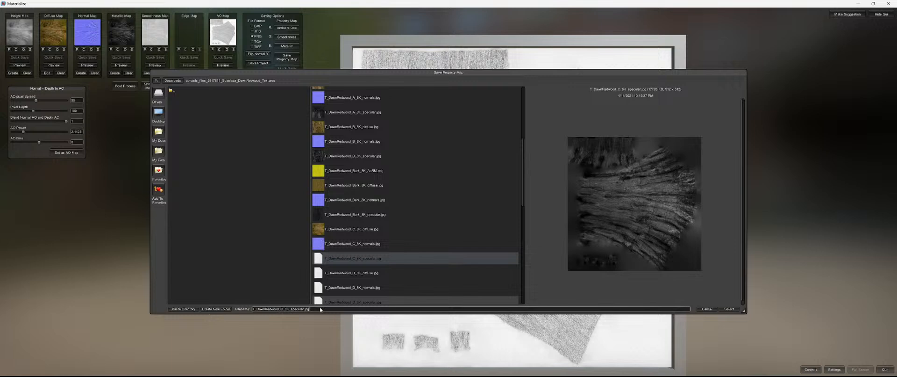
key("BackSpace")
key("BackSpace")
key("BackSpace")
key("BackSpace")
key("BackSpace")
key("BackSpace")
key("BackSpace")
key("BackSpace")
key("BackSpace")
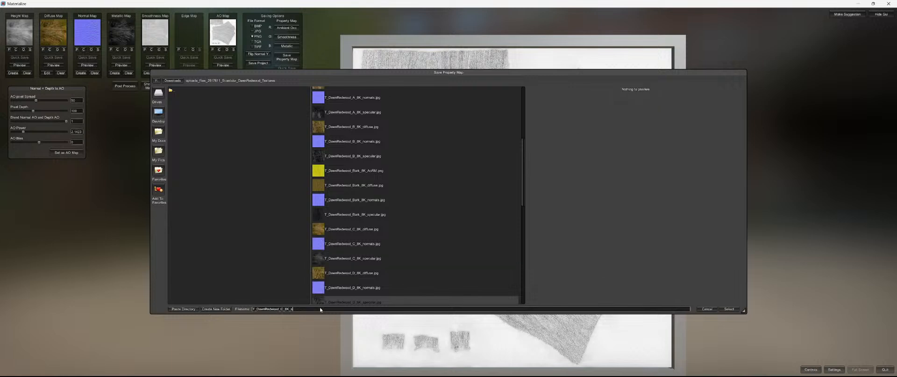
type("AoRM")
key("Return")
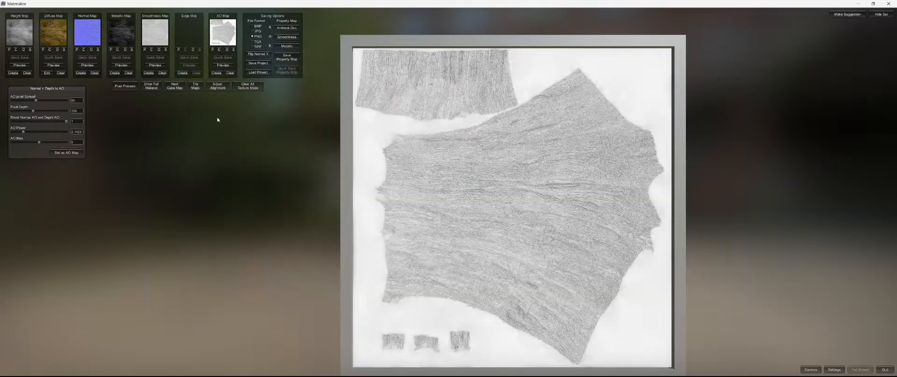
Clear all the maps of the DawnRedwood C texture set
left_click(230, 73)
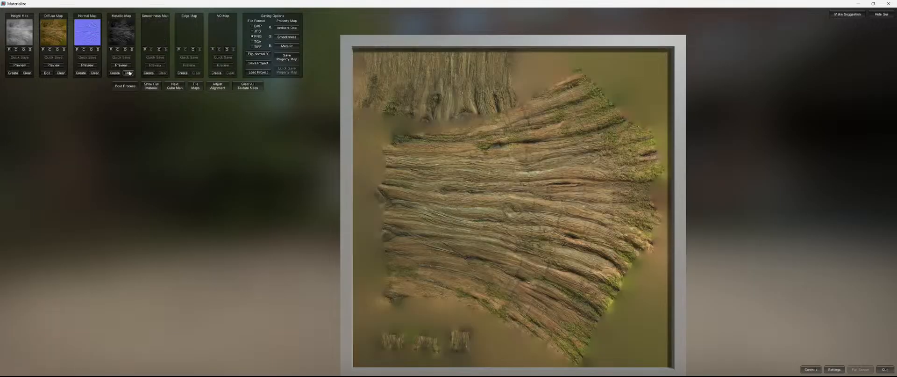
left_click(128, 73)
left_click(95, 73)
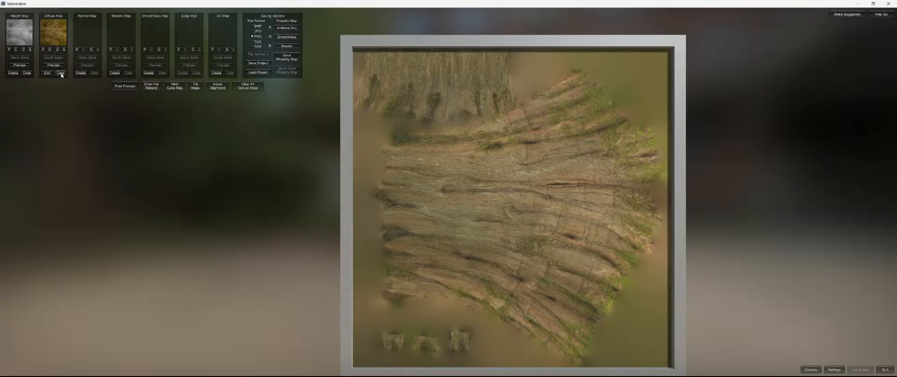
left_click(27, 73)
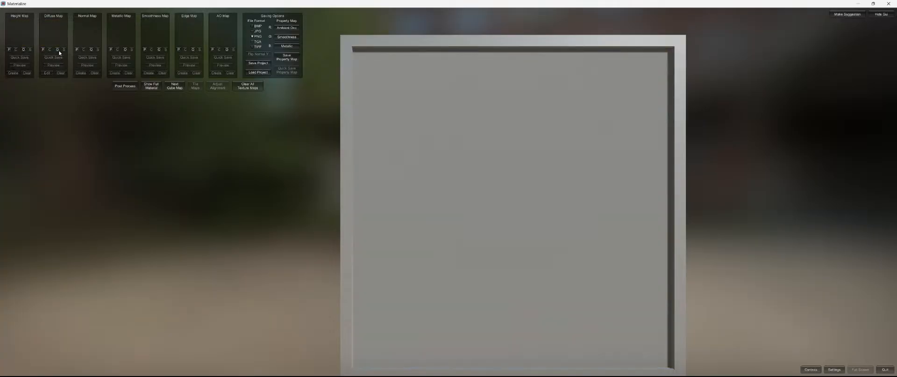
Load T_DawnRedwood_D_8K_diffuse.jpg as the diffuse map and T_DawnRedwood_D_8K_normals.jpg as the normal map
left_click(57, 50)
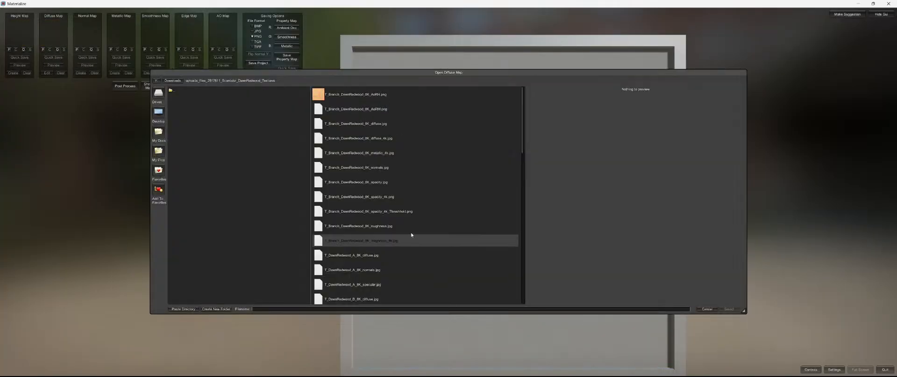
scroll(410, 229, "down", 5)
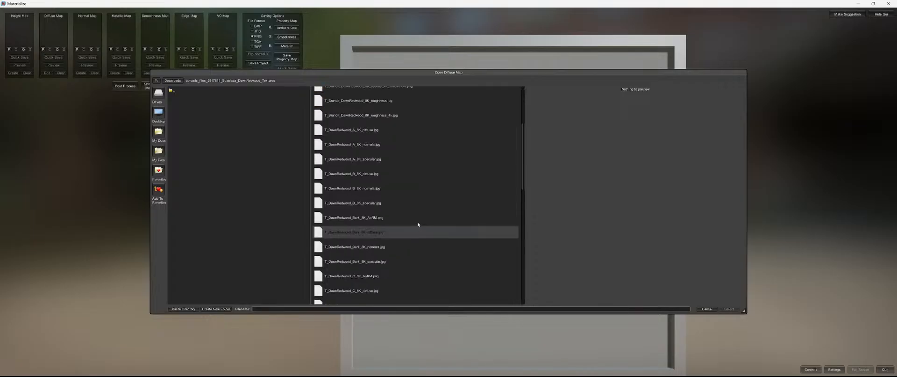
scroll(416, 215, "down", 6)
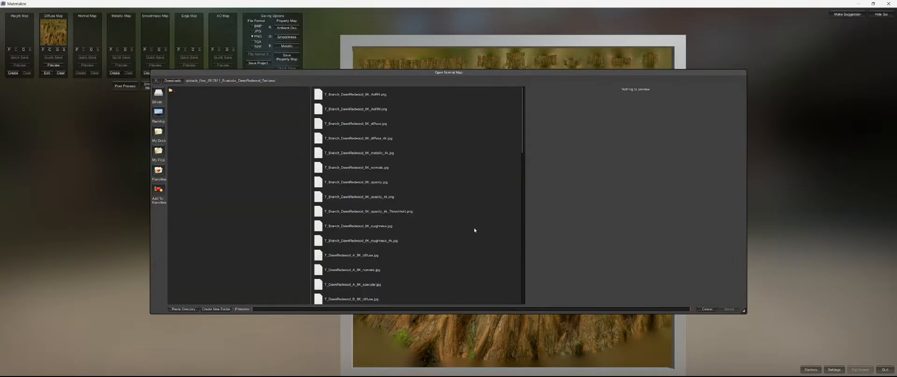
scroll(407, 254, "down", 3)
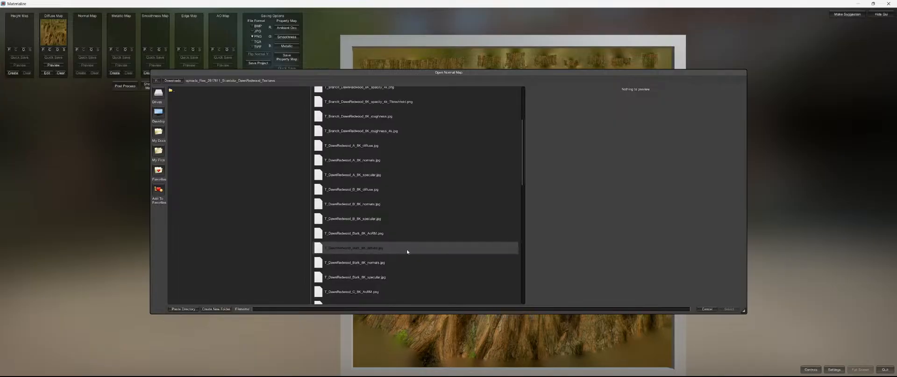
scroll(405, 248, "down", 2)
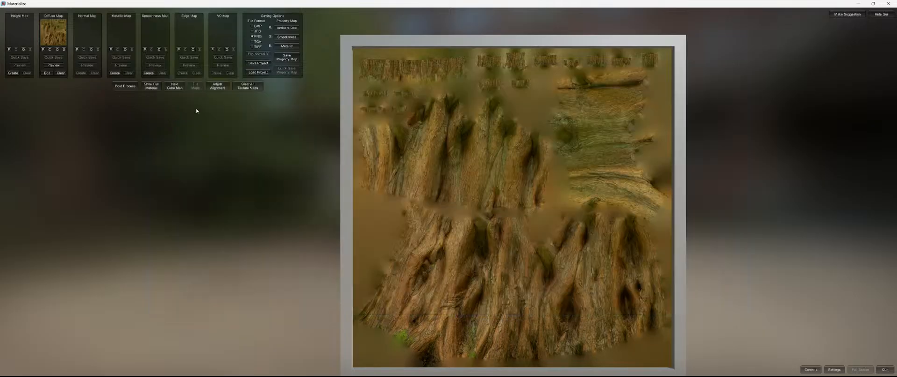
Load T_DawnRedwood_D_8K_specular.jpg as the metallic map
left_click(126, 50)
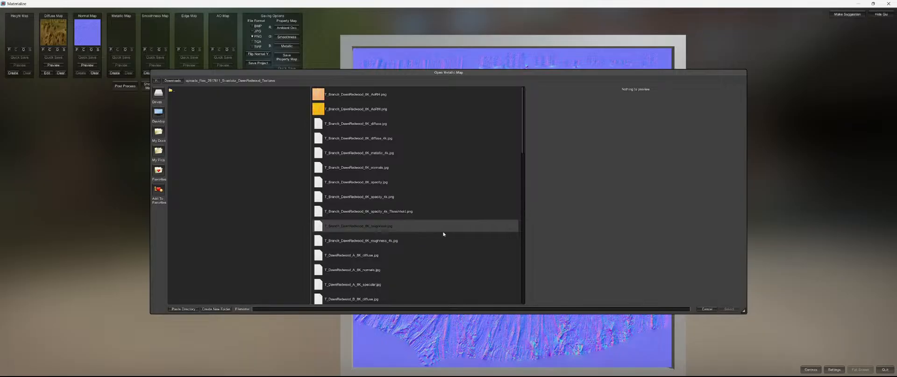
scroll(420, 273, "down", 3)
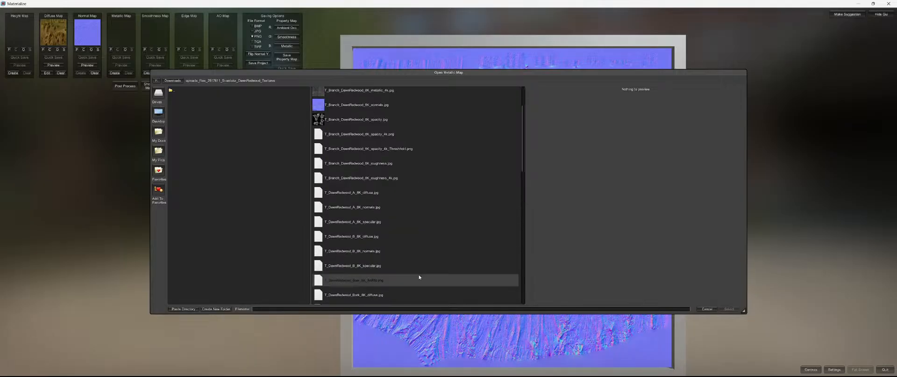
scroll(419, 276, "down", 2)
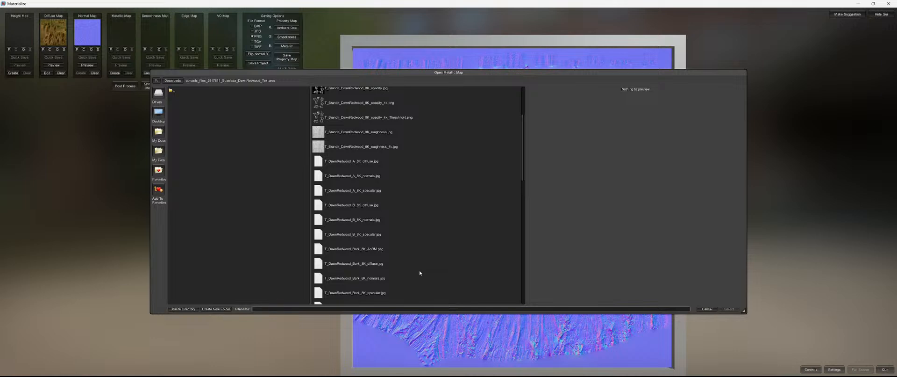
scroll(420, 270, "down", 3)
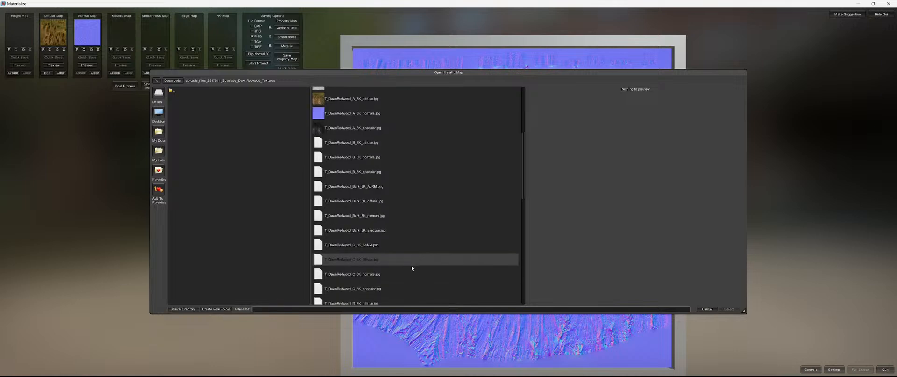
scroll(411, 270, "down", 2)
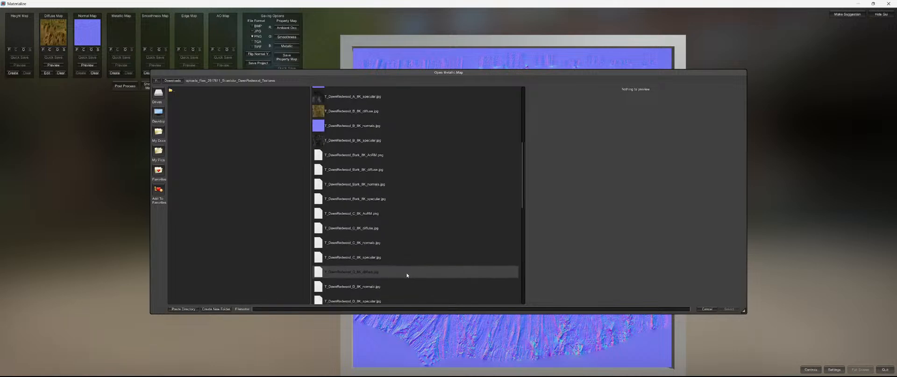
left_click(395, 298)
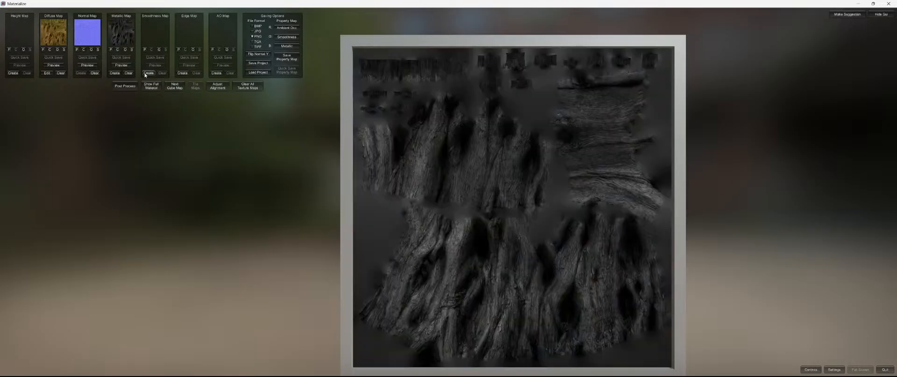
Create the smoothness, height and ambient occlusion maps for the DawnRedwood D texture set
left_click(147, 74)
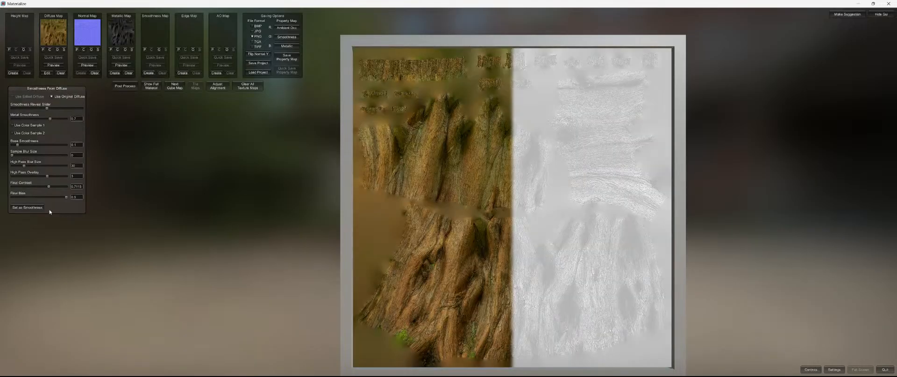
left_click(31, 209)
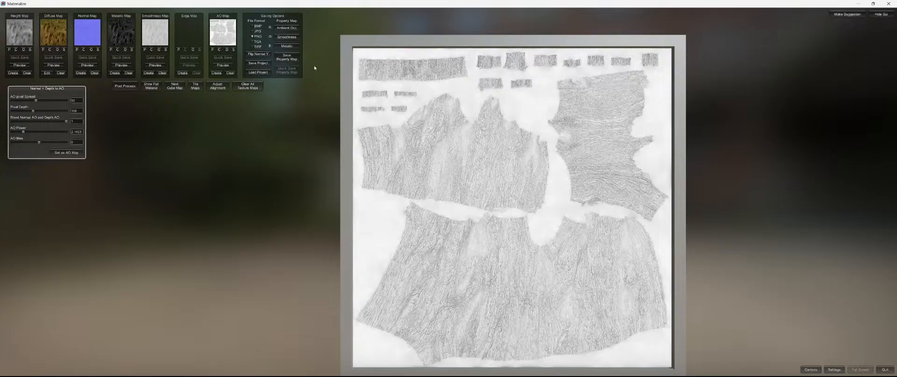
Save the packed property map of the D texture set as T_DawnRedwood_D_8K_AoRM in the DawnRedwood textures folder
left_click(287, 57)
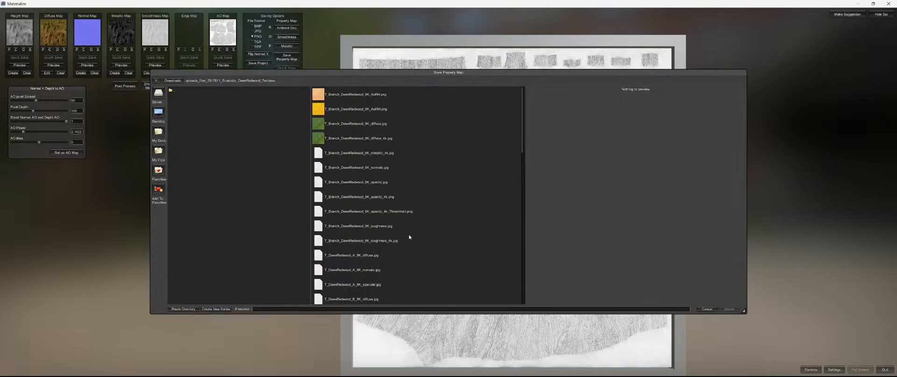
scroll(409, 231, "down", 3)
scroll(409, 233, "down", 7)
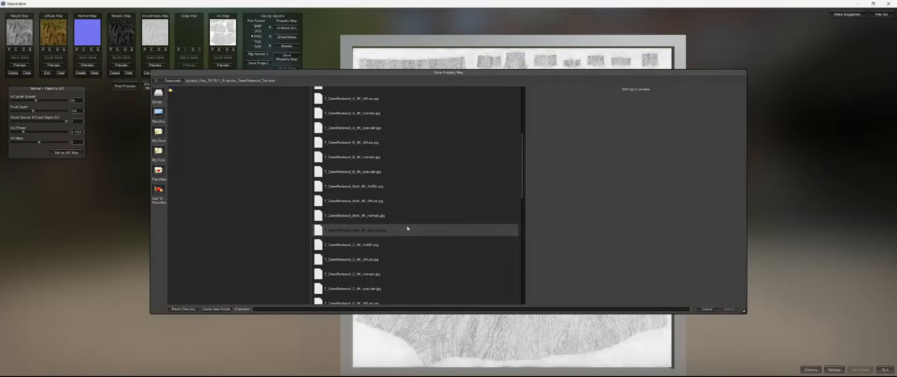
scroll(408, 228, "down", 4)
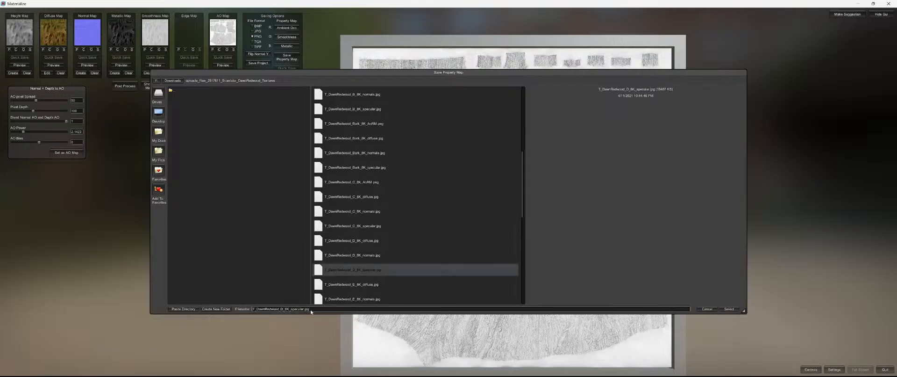
key("BackSpace")
key("BackSpace")
key("BackSpace")
key("BackSpace")
key("BackSpace")
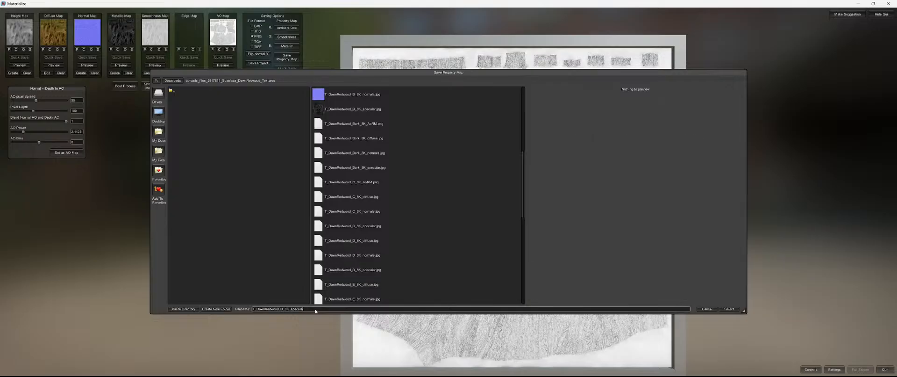
key("BackSpace")
key("BackSpace")
key("BackSpace")
key("BackSpace")
key("BackSpace")
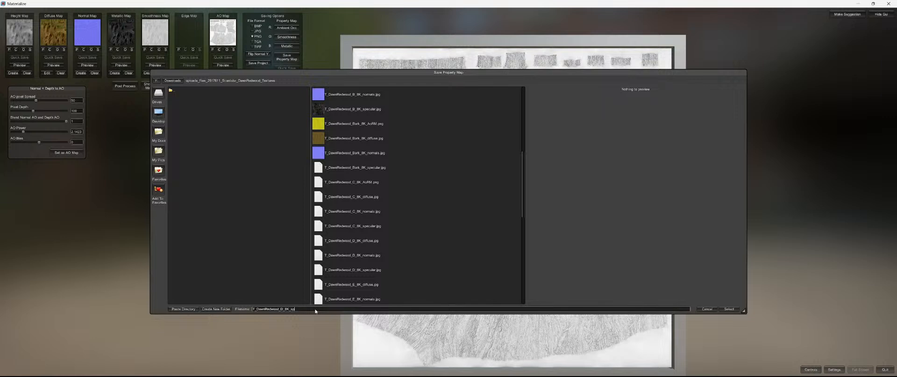
key("BackSpace")
key("BackSpace")
type("AoRM")
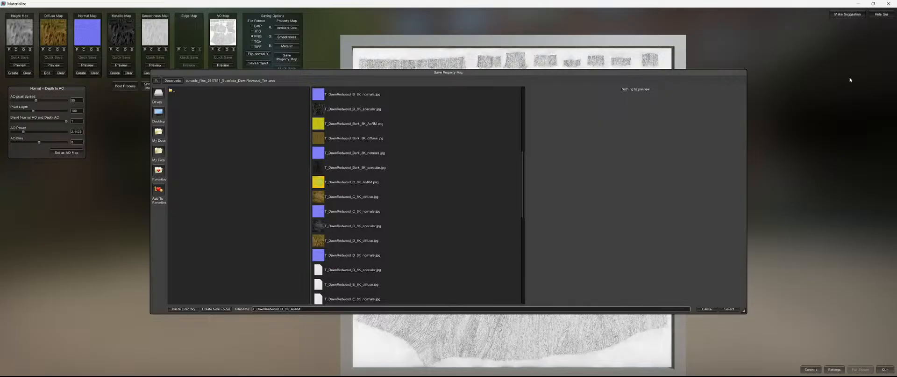
key("Return")
Close Materialize, return to Akura_Main_WP in Unreal Editor and switch from Landscape Mode to Selection Mode
left_click(887, 4)
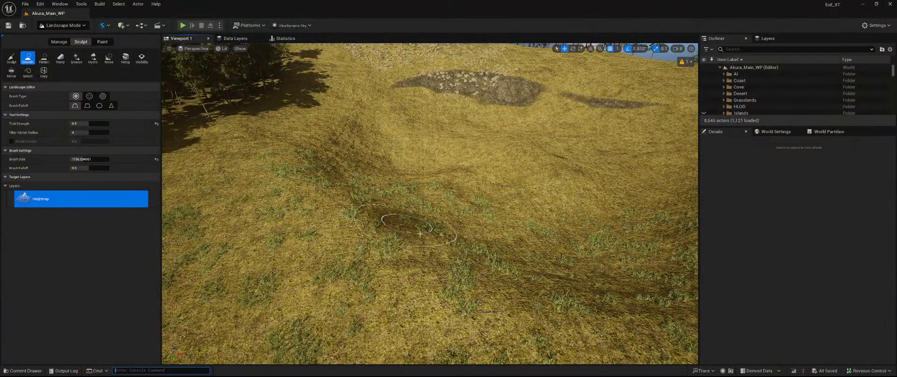
left_click(63, 26)
left_click(70, 37)
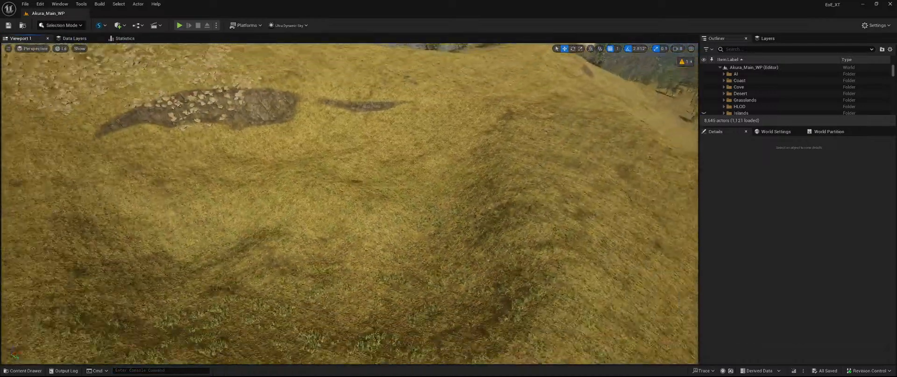
right_click_drag(410, 242, 410, 234)
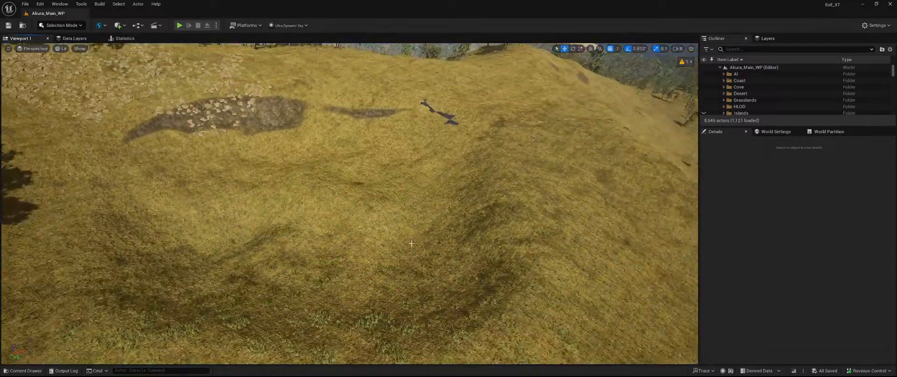
Browse the project content to the Custom/Meshes/Nature/Trees folder
key("ctrl+space")
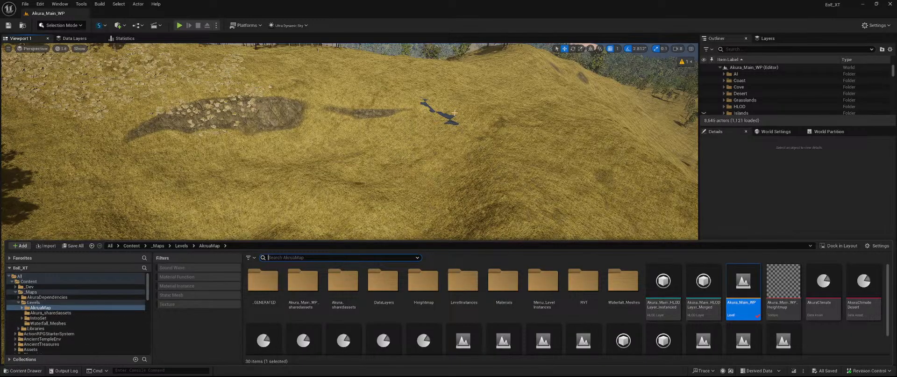
scroll(53, 320, "down", 5)
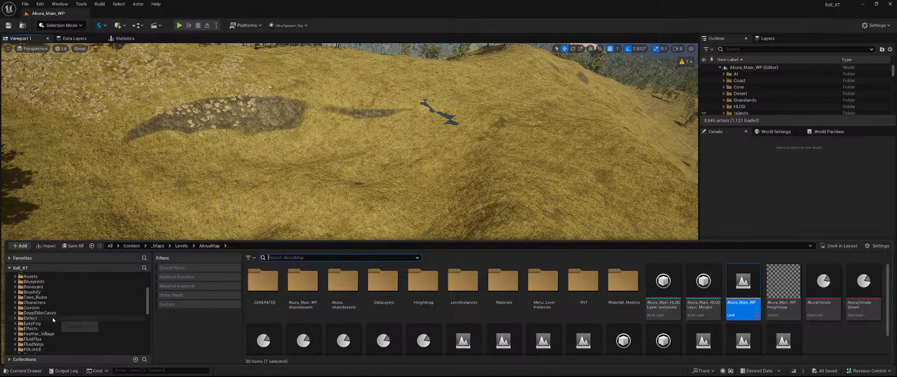
scroll(67, 311, "down", 1)
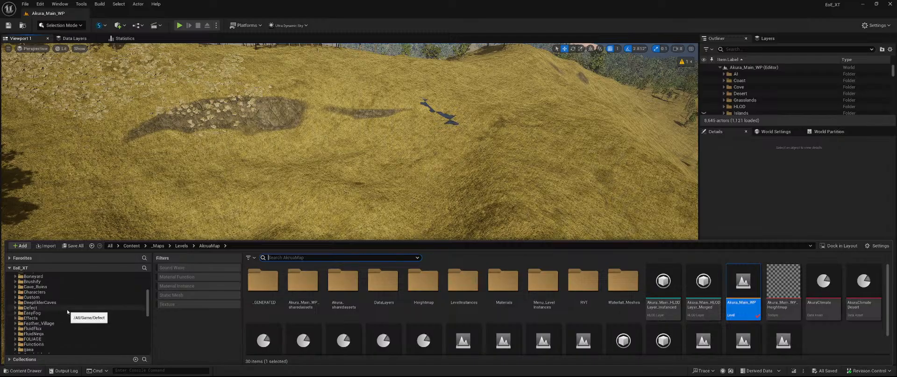
scroll(68, 312, "down", 1)
left_click(69, 287)
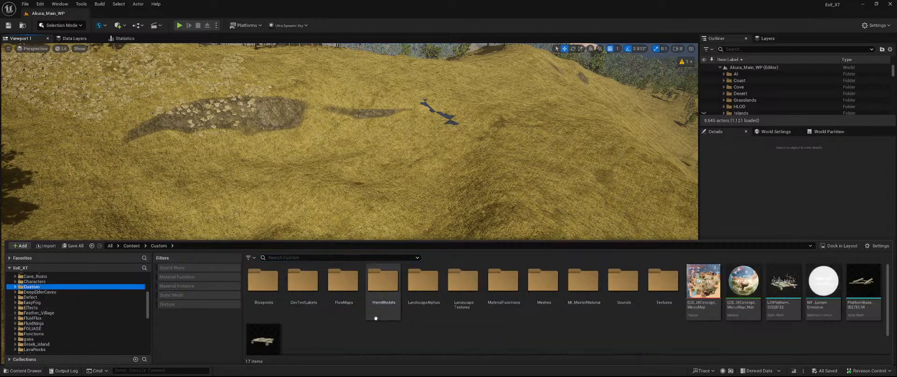
double_click(537, 290)
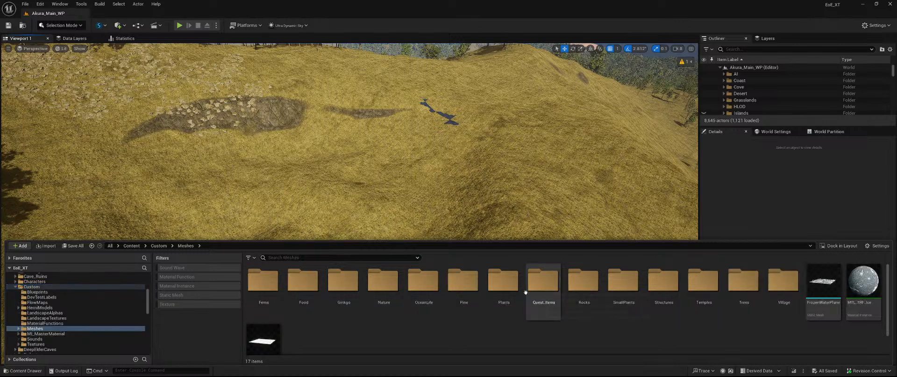
double_click(384, 281)
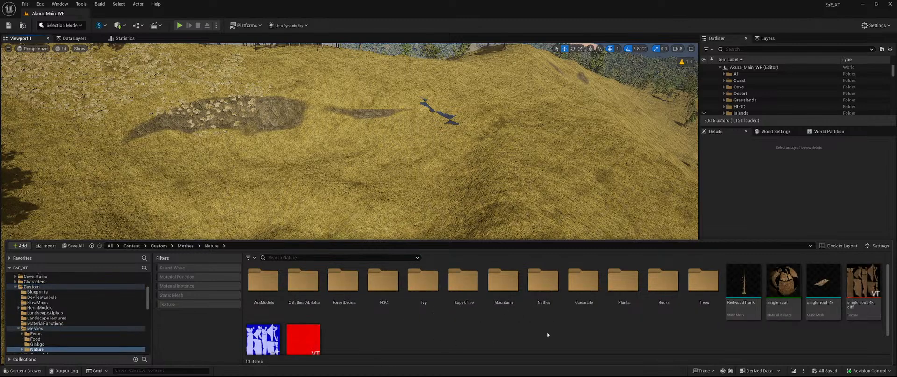
double_click(701, 281)
Create a new folder named DawnRedwood inside Trees and open it
right_click(478, 351)
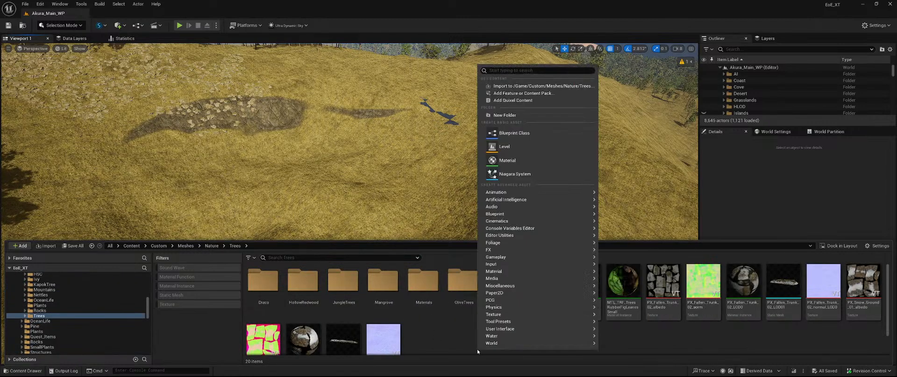
left_click(509, 114)
type("D")
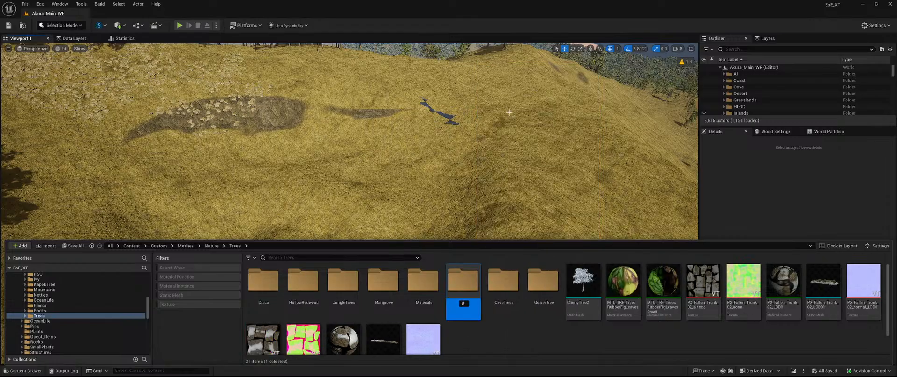
type("awnRedwood")
key("Return")
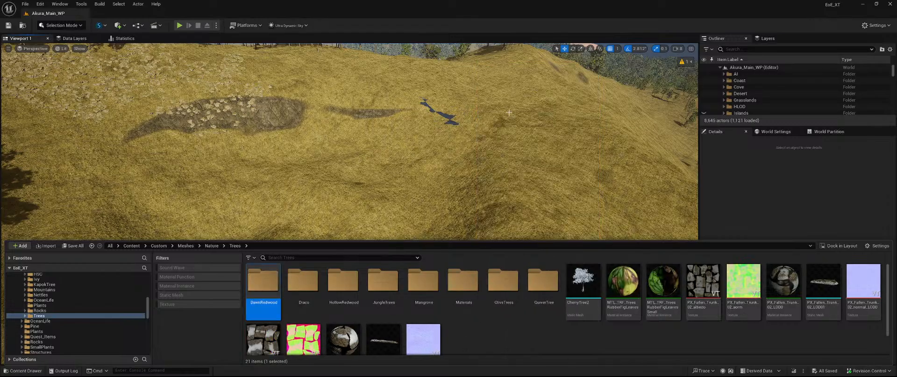
double_click(263, 282)
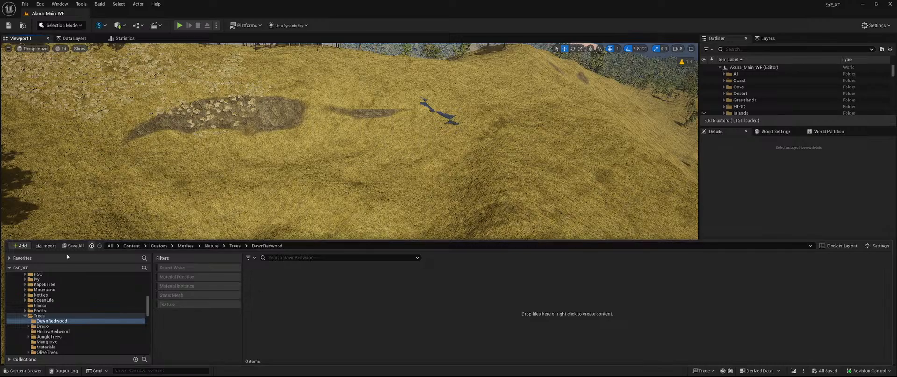
Start an asset import and browse to the uploads_files_2517611_Scanlabz_DawnRedwoodTrees folder in Downloads on the Y: drive
left_click(46, 246)
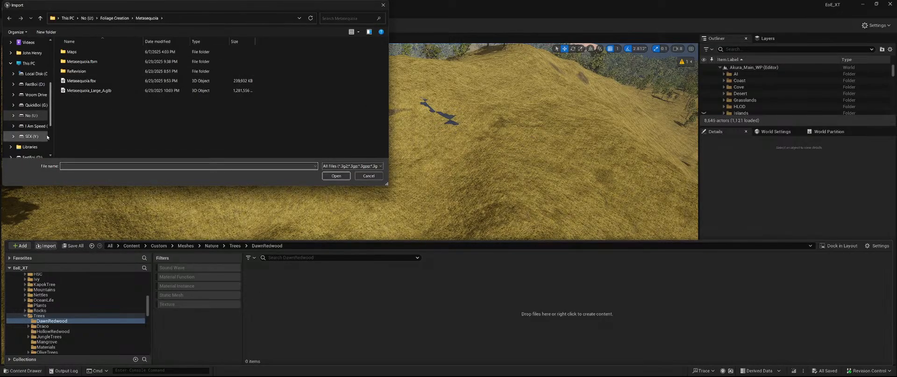
left_click(32, 136)
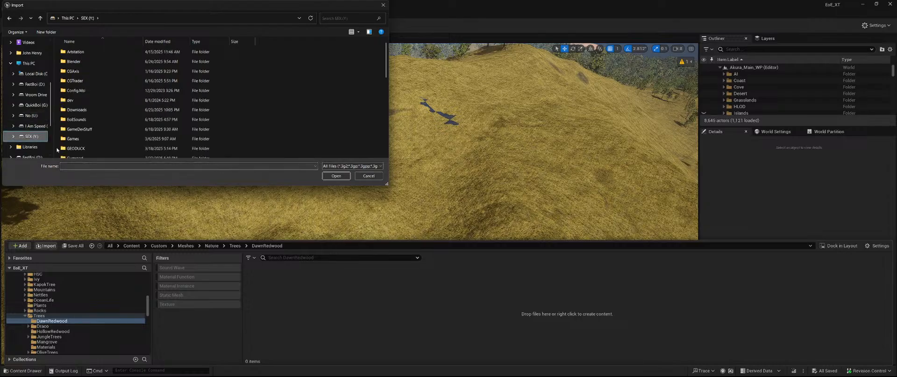
double_click(92, 110)
scroll(165, 83, "down", 5)
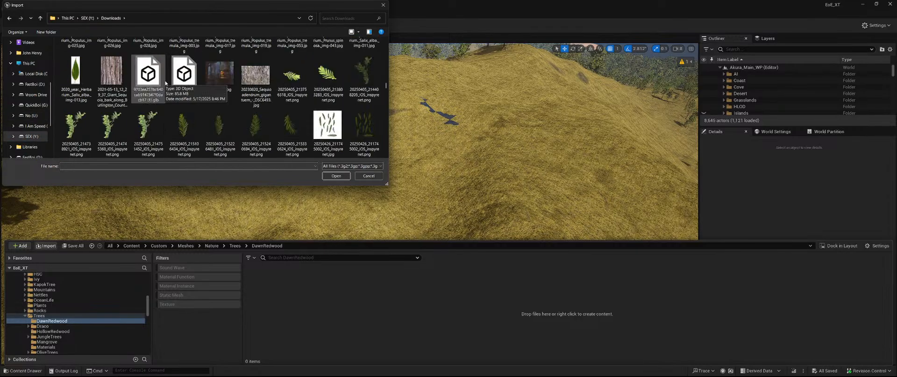
scroll(169, 86, "up", 5)
scroll(180, 91, "up", 1)
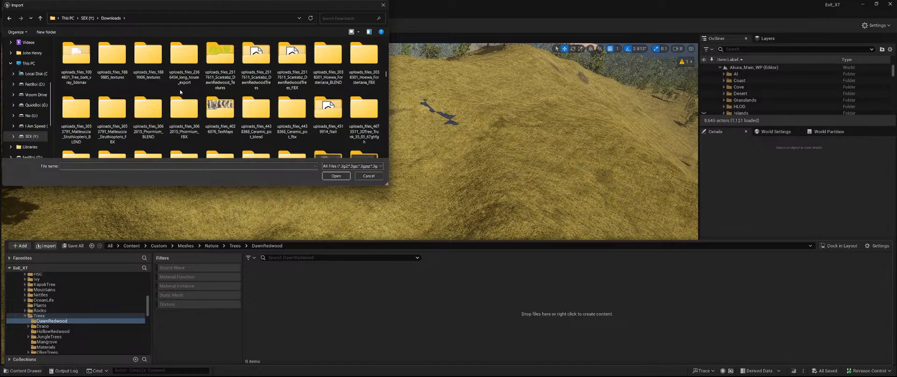
scroll(220, 110, "up", 1)
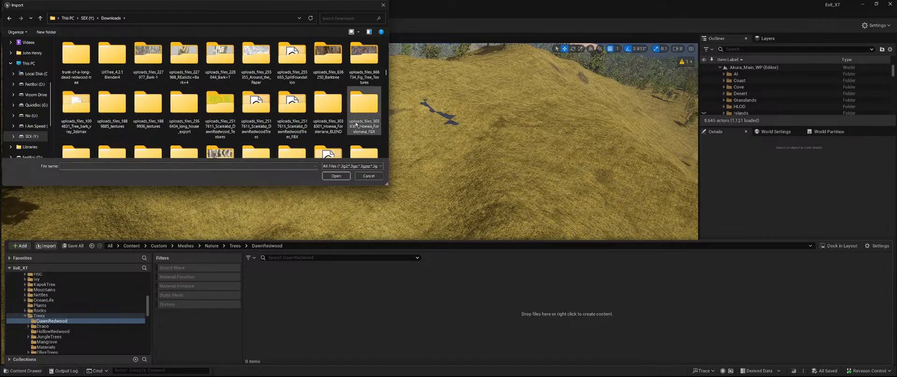
scroll(327, 121, "up", 1)
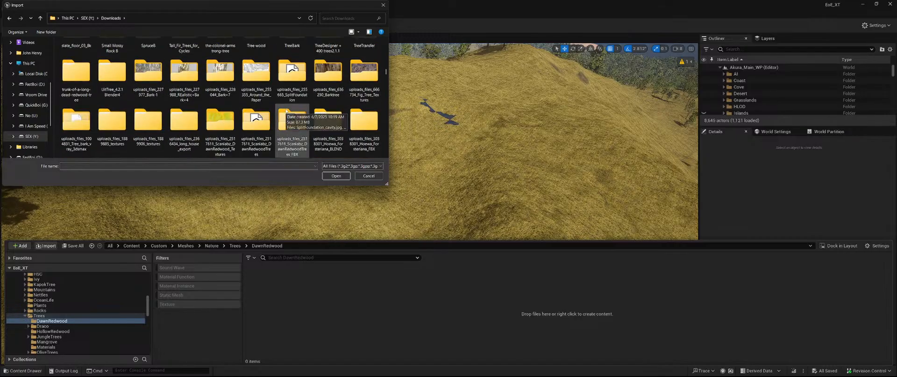
scroll(286, 112, "down", 2)
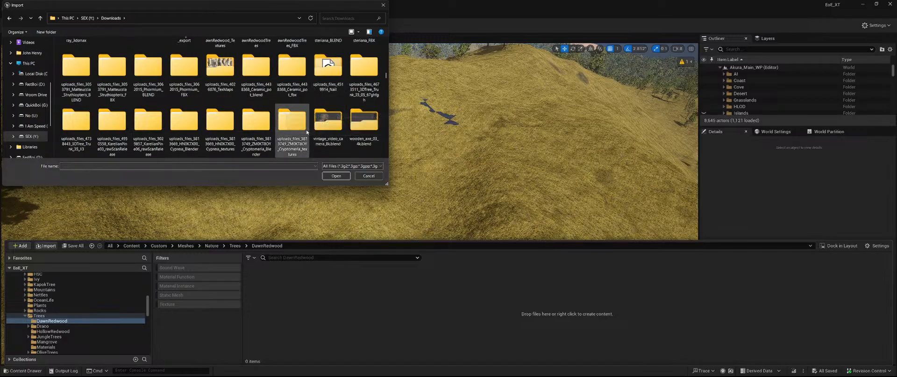
scroll(257, 130, "down", 1)
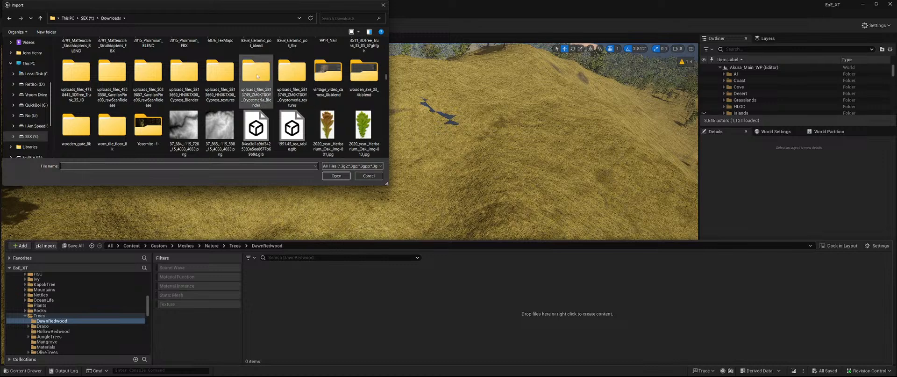
scroll(212, 87, "up", 1)
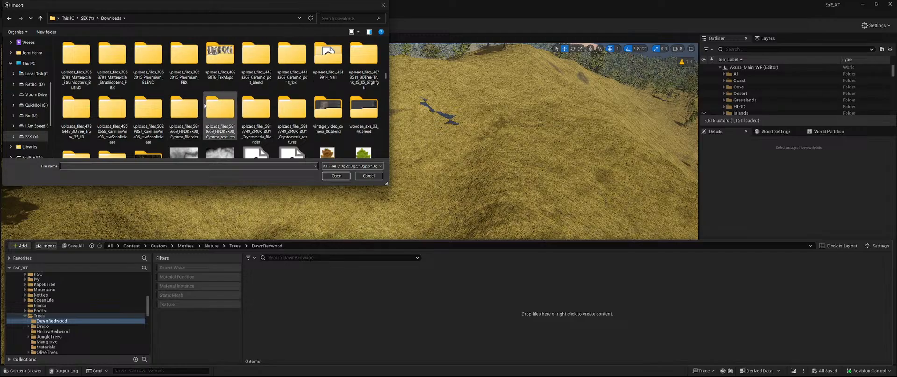
scroll(208, 103, "up", 1)
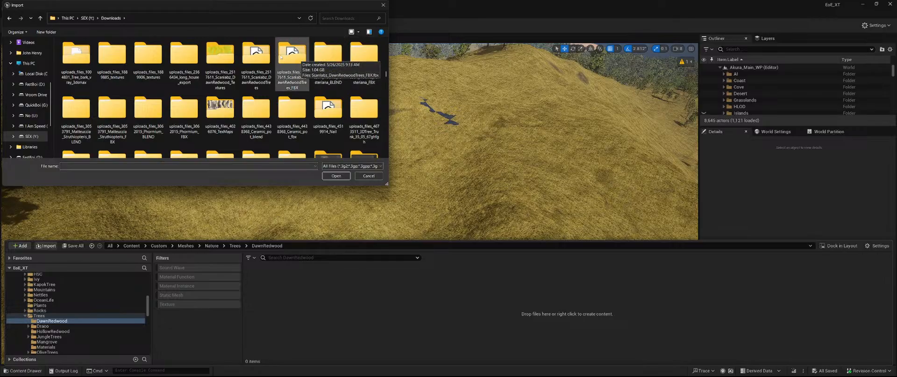
double_click(254, 61)
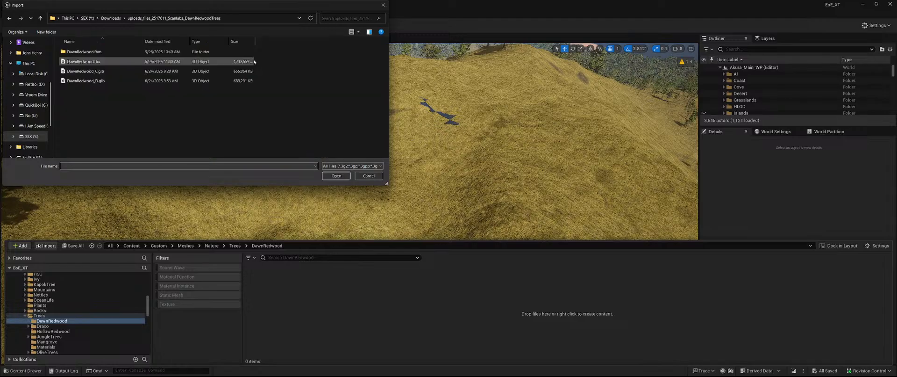
Import DawnRedwood_C.glb and DawnRedwood_D.glb with the default glTF pipeline settings, accepting the override of the duplicate bark specular texture
left_click(120, 71)
left_click(121, 81, "shift")
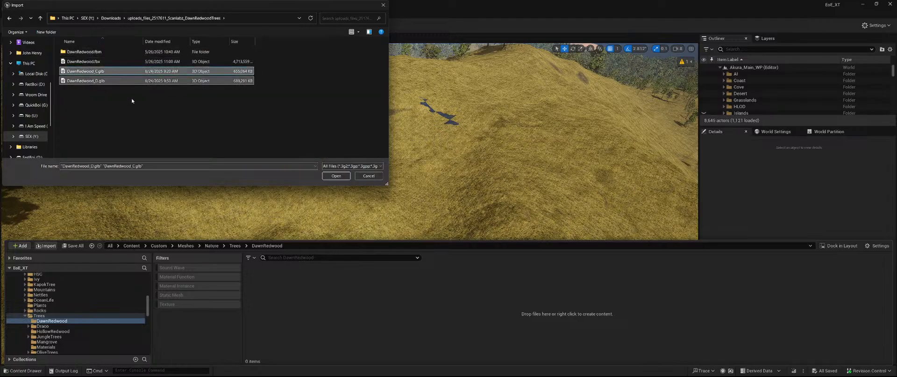
left_click(336, 177)
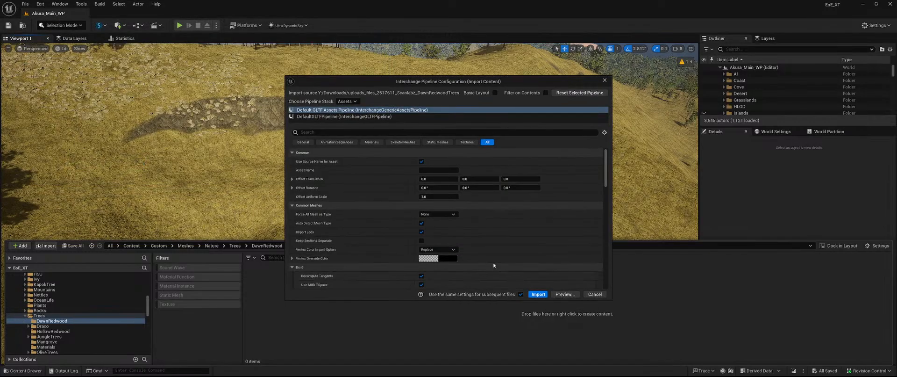
scroll(494, 265, "down", 5)
left_click(538, 294)
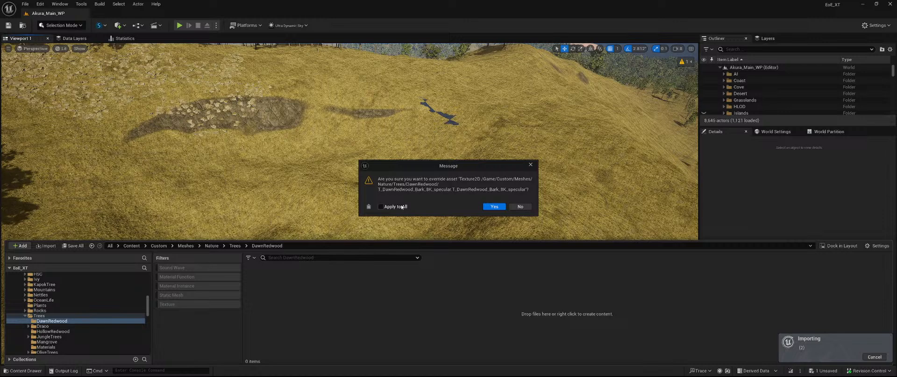
left_click(493, 206)
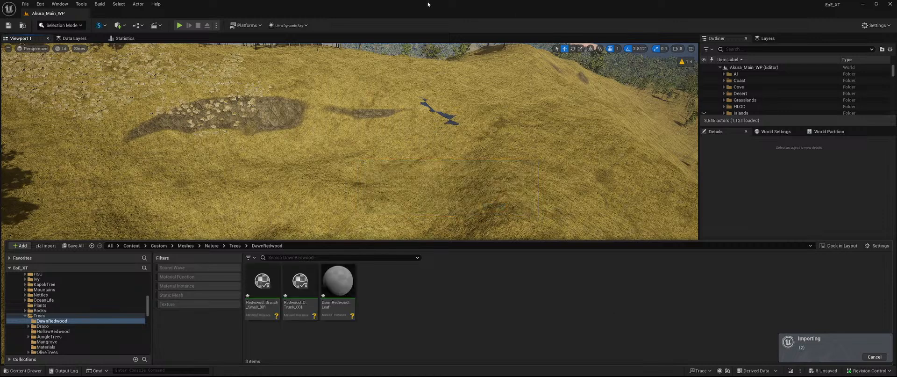
Switch to the DawnRedwood_Textures folder in File Explorer and select the branch's two packed AoR maps, 8K diffuse and 8K normals textures
key("alt+Tab")
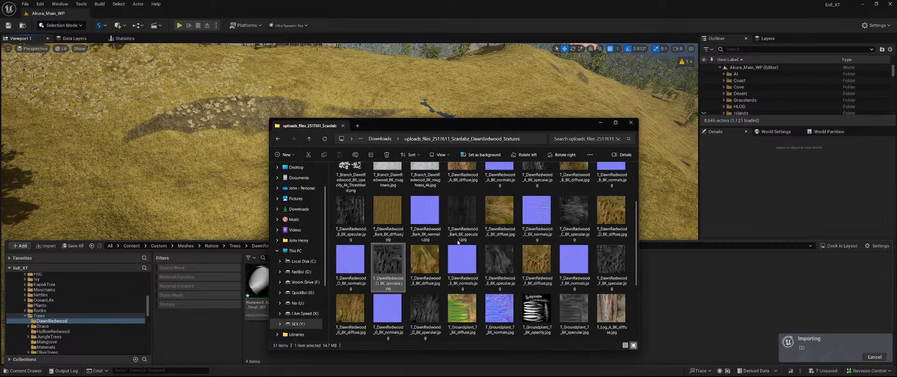
scroll(462, 236, "up", 3)
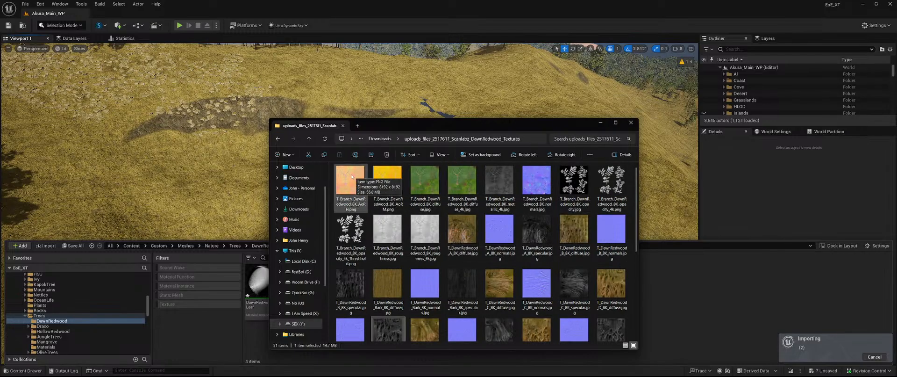
left_click(353, 174)
left_click(389, 182, "ctrl")
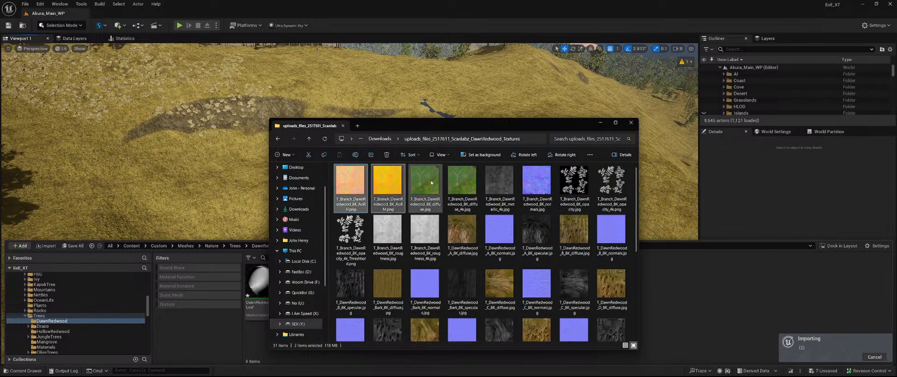
left_click(426, 183, "ctrl")
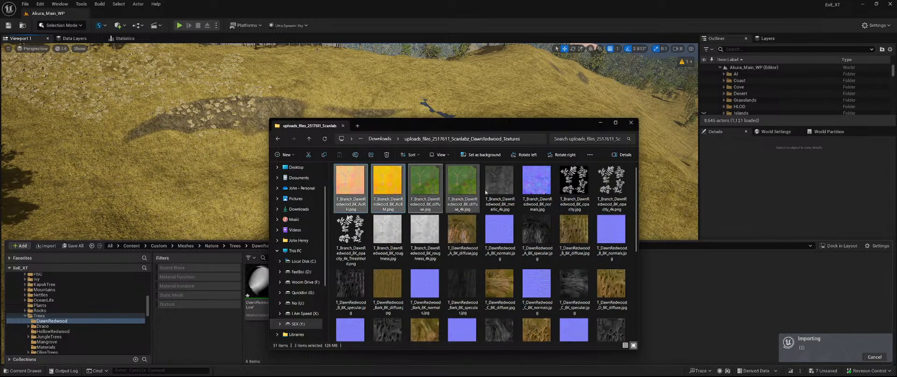
left_click(536, 183, "ctrl")
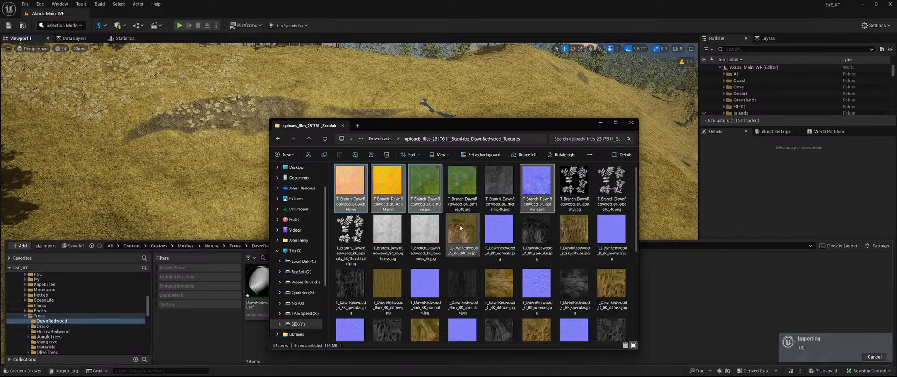
Add the trunk C 8K diffuse and normals textures and the packed AoRM maps for bark, C and D to the file selection
scroll(480, 227, "down", 2)
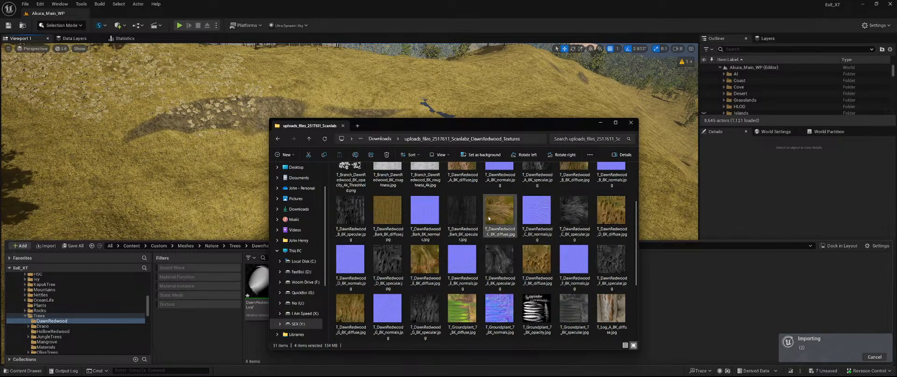
left_click(509, 208, "ctrl")
left_click(536, 212, "ctrl")
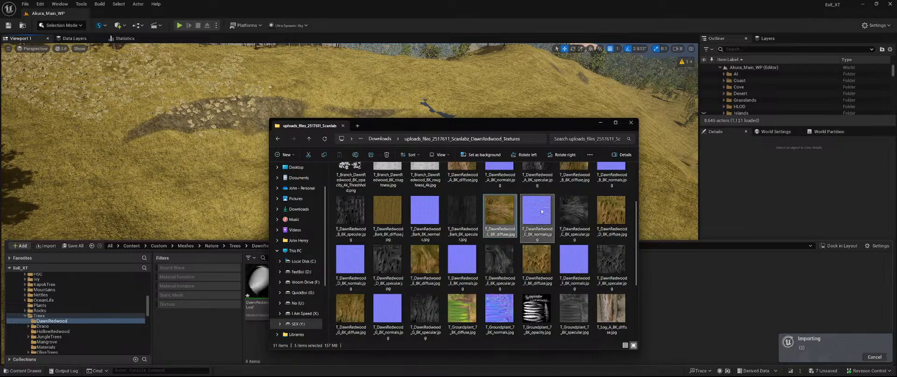
scroll(548, 247, "down", 3)
left_click(425, 310, "ctrl")
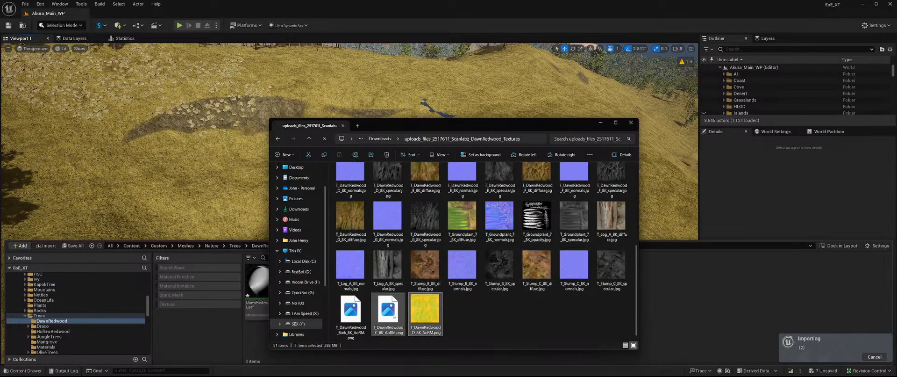
left_click(350, 309, "ctrl")
left_click(388, 308, "ctrl")
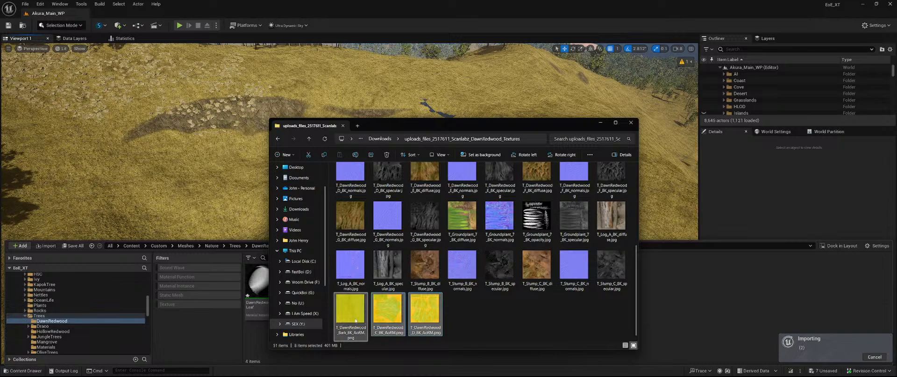
Add the bark and trunk D 8K diffuse and normals textures to the file selection and move the File Explorer window off this screen
scroll(577, 275, "up", 5)
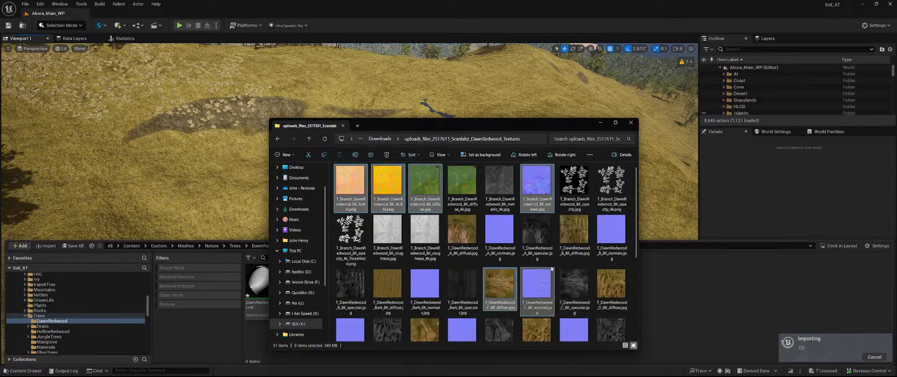
left_click(386, 290, "ctrl")
left_click(424, 288, "ctrl")
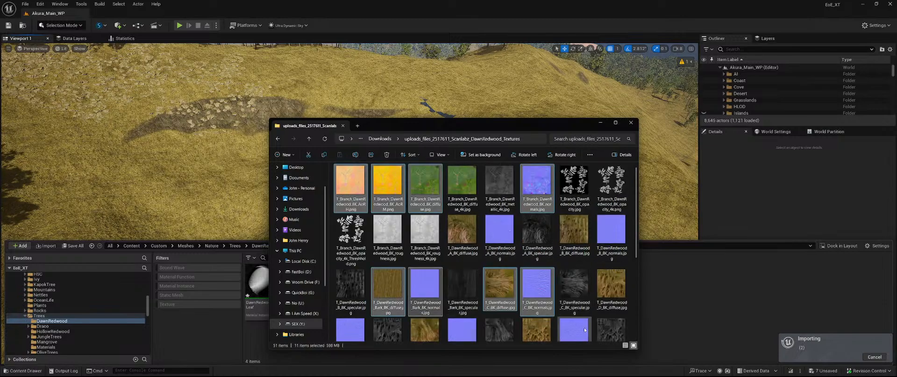
left_click(611, 287, "ctrl")
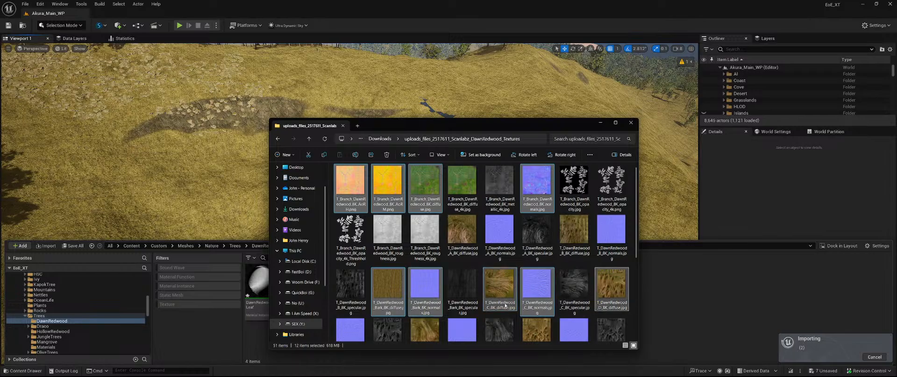
left_click(346, 332, "ctrl")
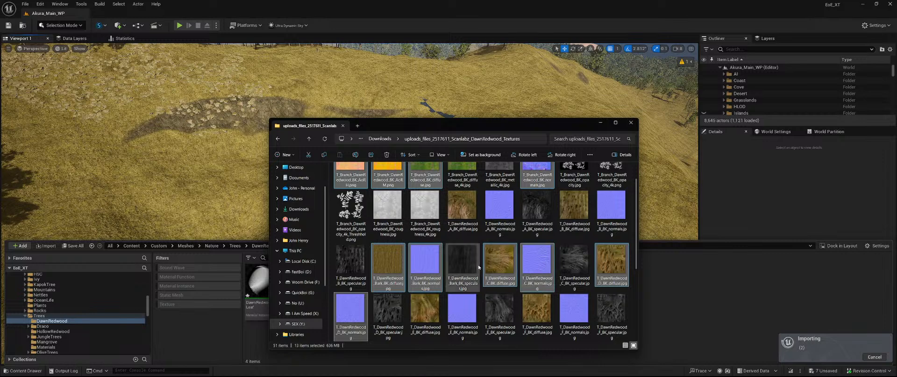
scroll(527, 252, "down", 2)
scroll(521, 258, "down", 1)
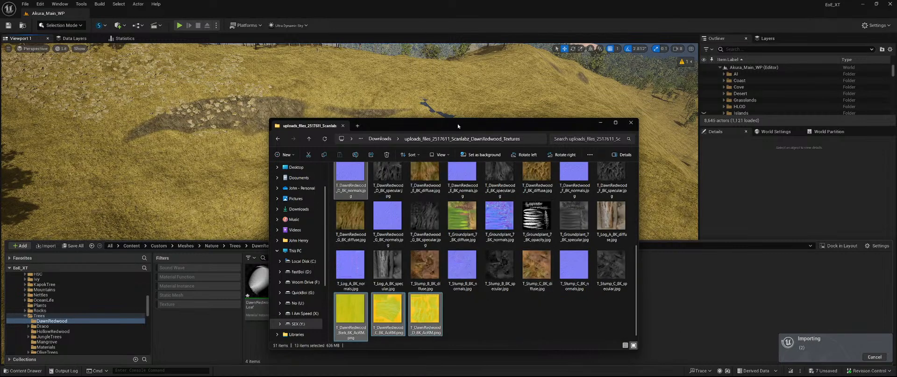
left_click_drag(457, 123, 439, 0)
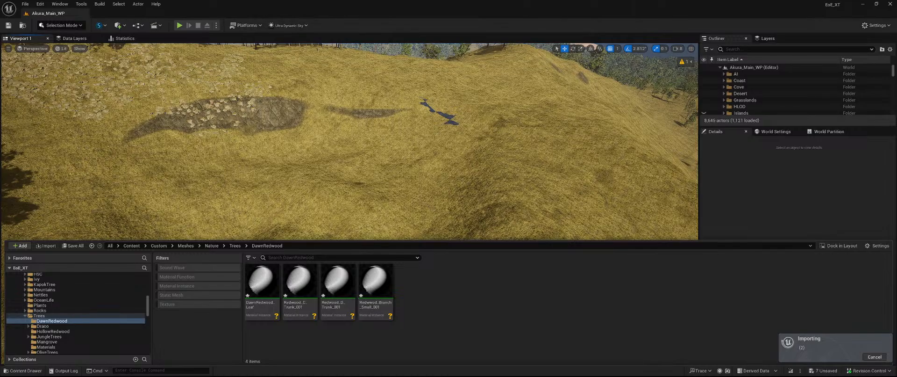
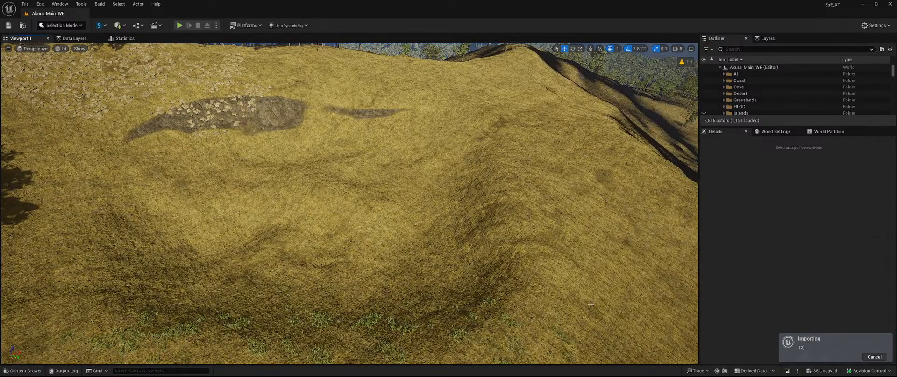
key("ctrl+space")
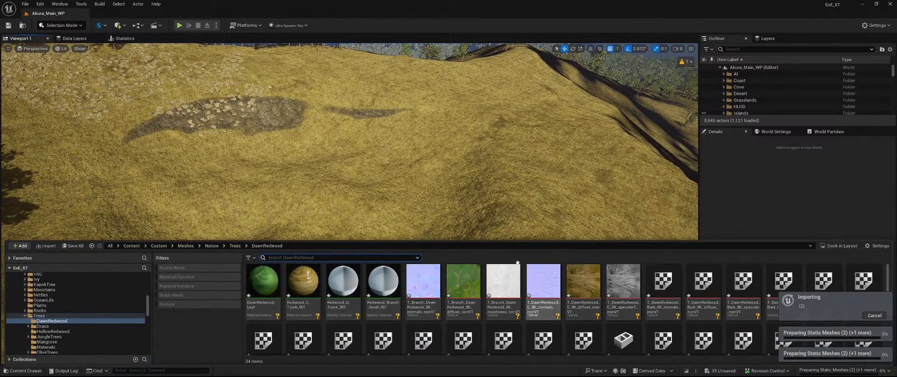
mouse_move(476, 281)
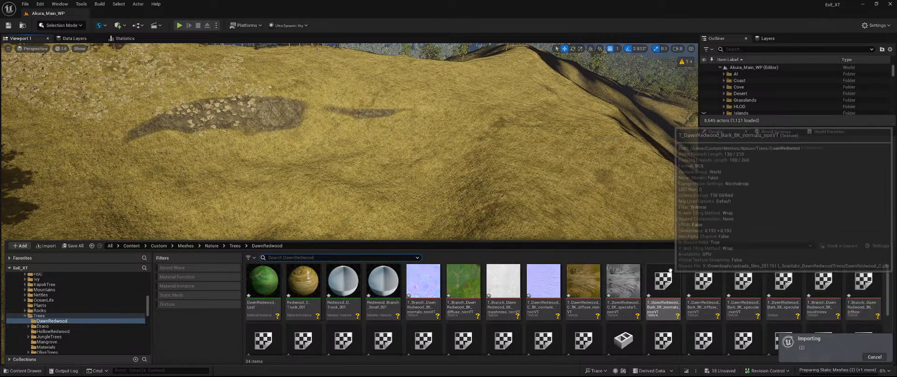
scroll(651, 301, "down", 3)
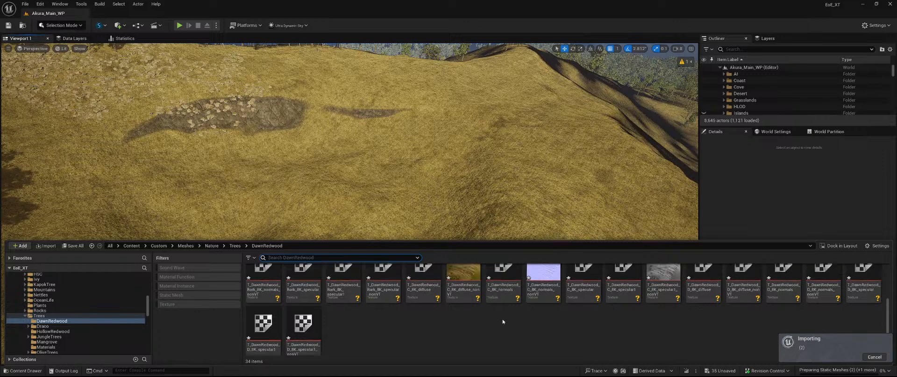
mouse_move(512, 295)
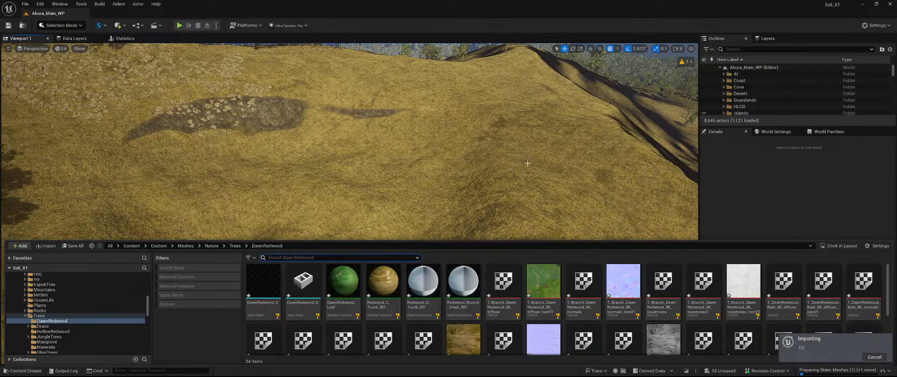
right_click_drag(494, 169, 533, 140)
key("w")
key("w")
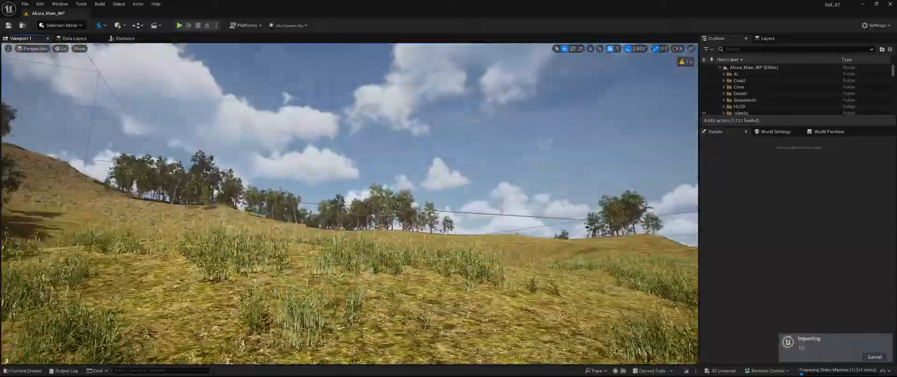
right_click_drag(533, 140, 545, 143)
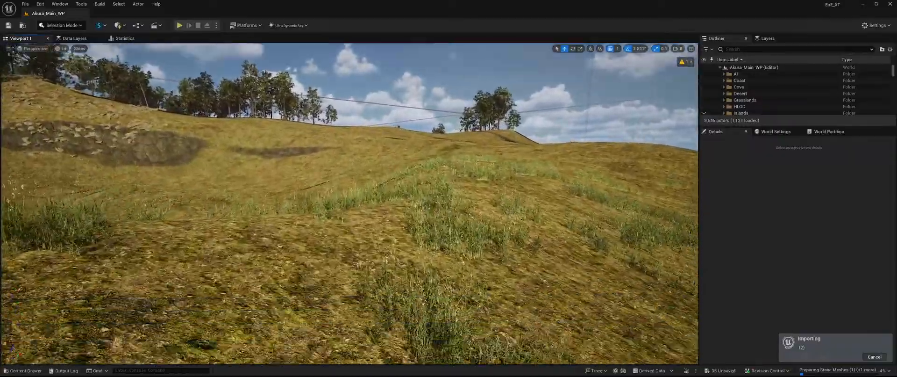
right_click_drag(349, 203, 323, 233)
key("w")
right_click_drag(603, 224, 520, 189)
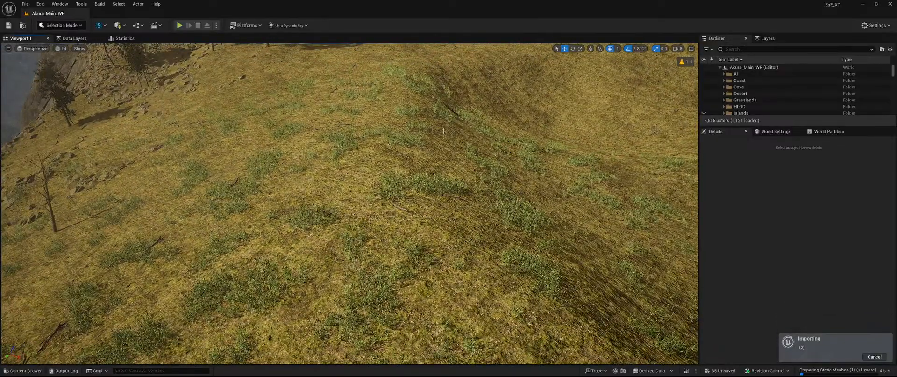
mouse_move(415, 178)
right_mouse_down()
mouse_move(421, 140)
mouse_move(427, 200)
mouse_move(414, 179)
right_mouse_up()
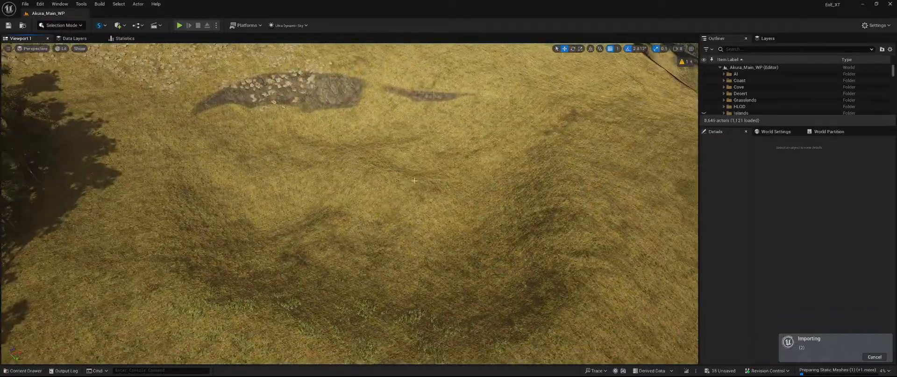
key("ctrl+space")
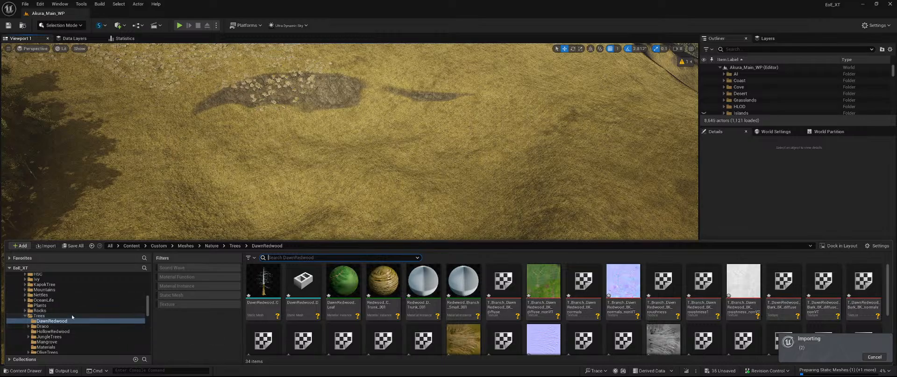
scroll(77, 313, "up", 2)
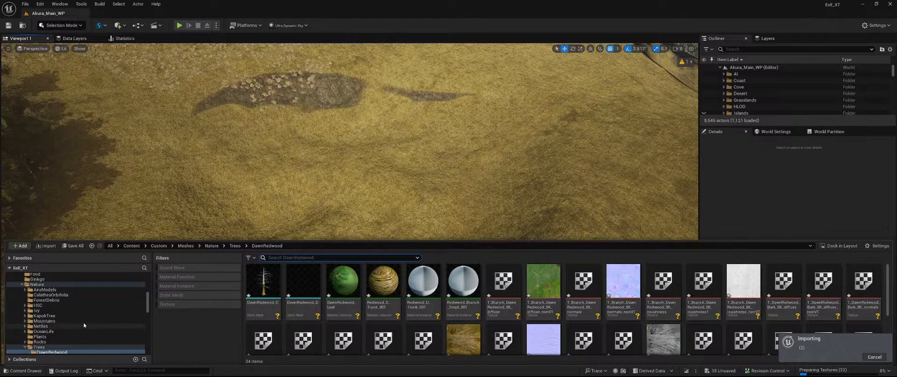
scroll(83, 322, "down", 3)
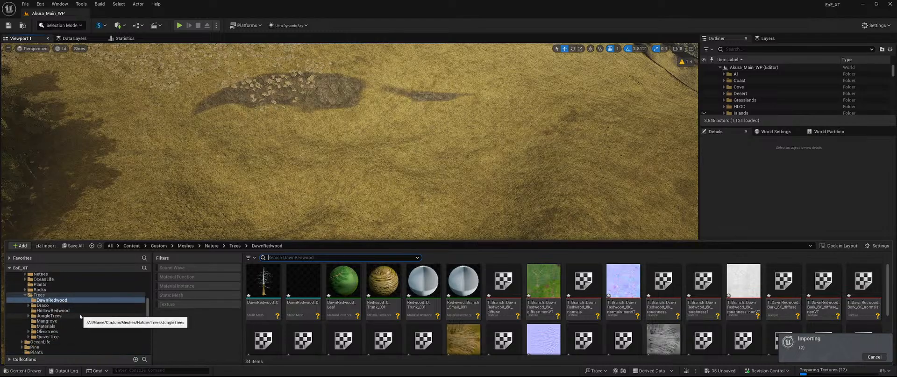
scroll(82, 318, "up", 5)
scroll(88, 310, "down", 5)
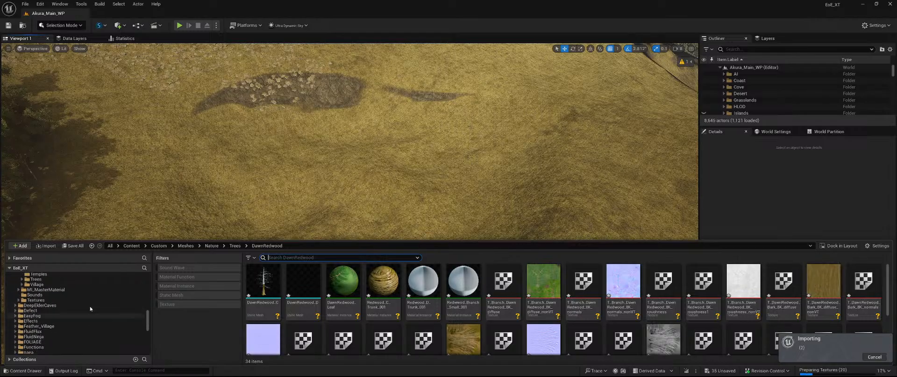
scroll(96, 309, "down", 1)
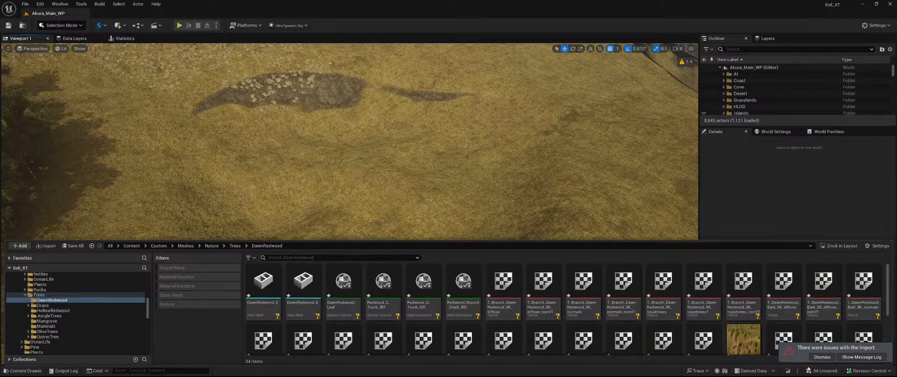
Save all unsaved DawnRedwood meshes, material instances and textures from the glTF import
left_click(826, 372)
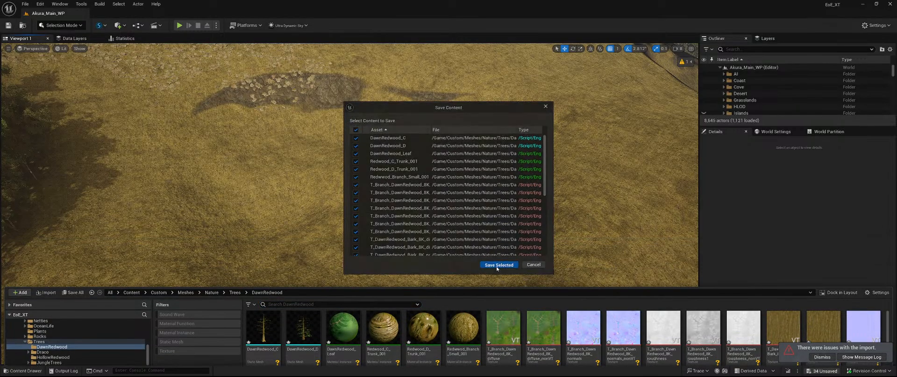
left_click(499, 267)
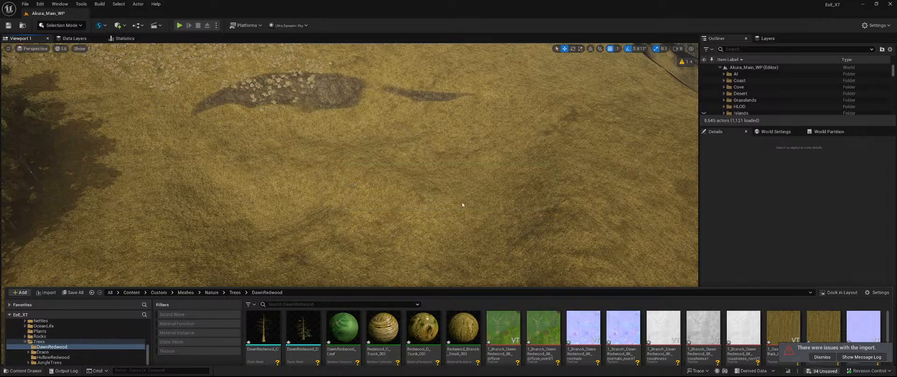
right_click_drag(433, 189, 508, 175)
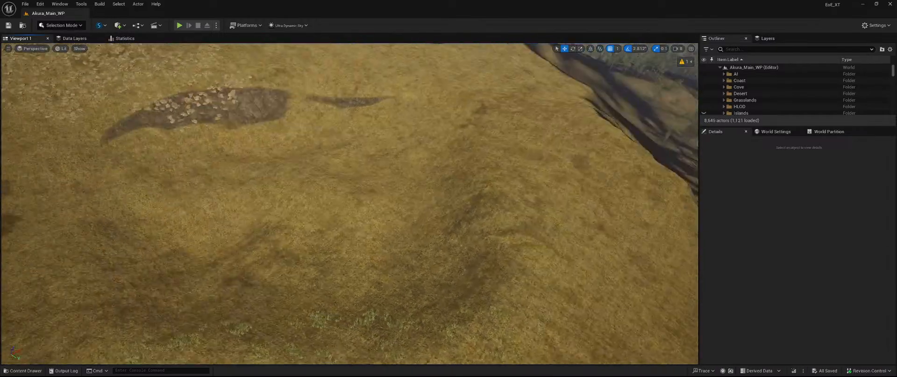
Save the four imported AoRM textures for the branch, bark, trunk C and trunk D
key("ctrl+space")
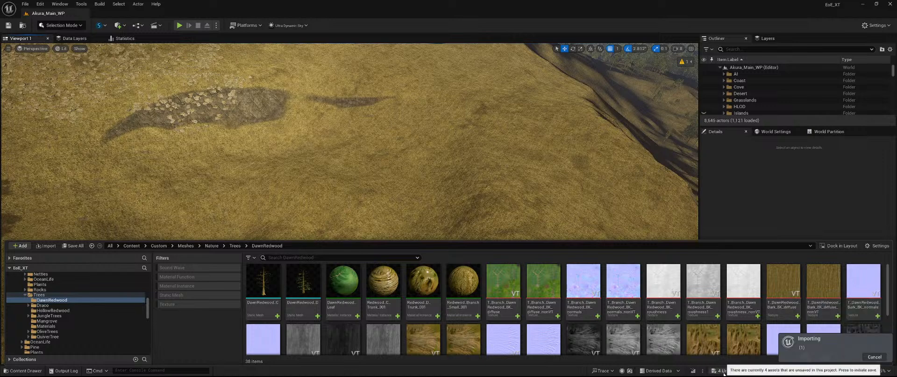
left_click(817, 372)
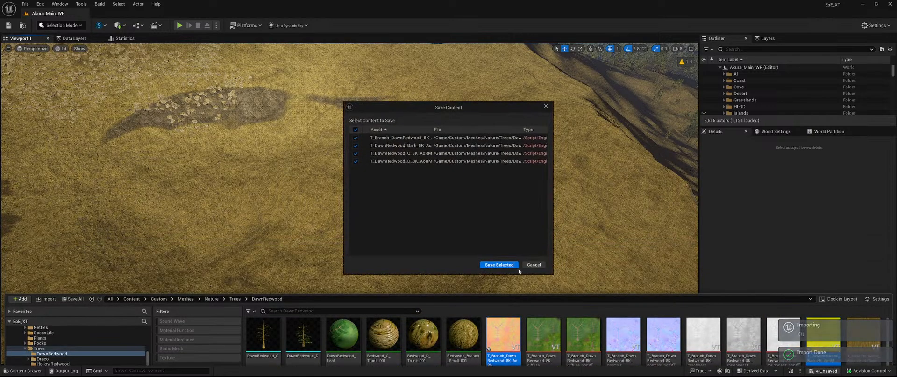
left_click(511, 262)
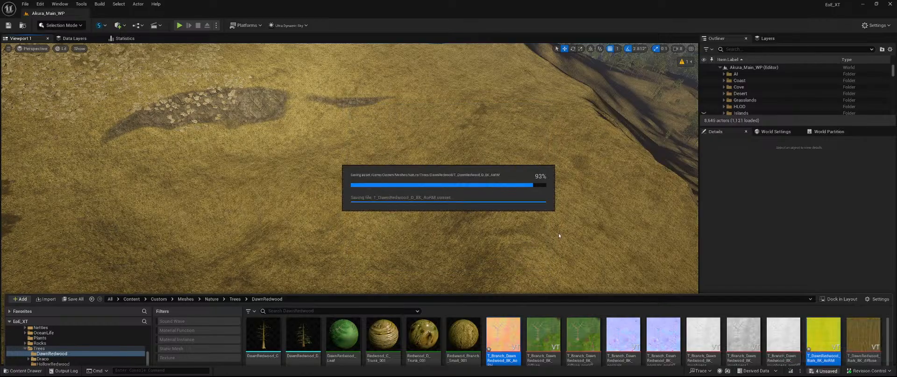
Bulk-edit the four selected AoRM textures in the property matrix to turn off sRGB, save them and close the matrix
key("ctrl+space")
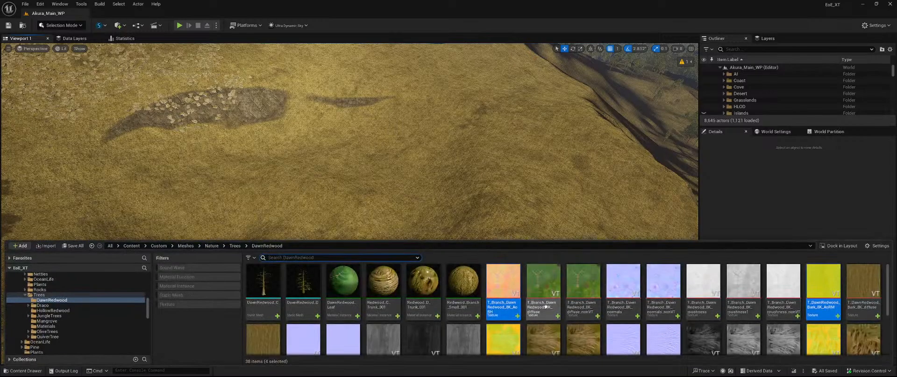
right_click(510, 293)
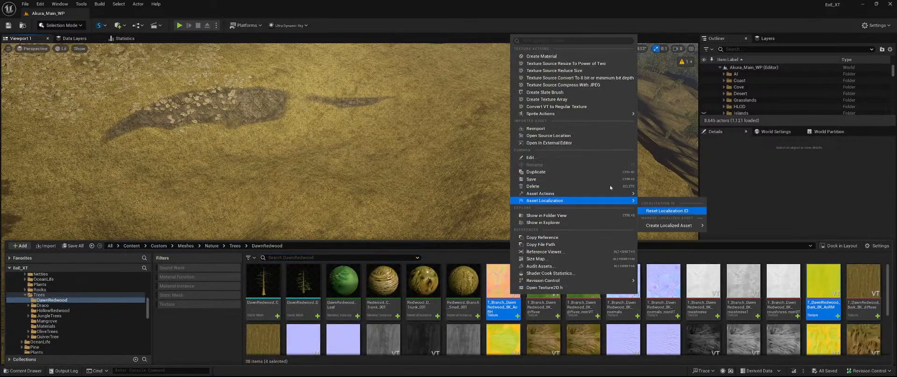
mouse_move(607, 193)
left_click(692, 284)
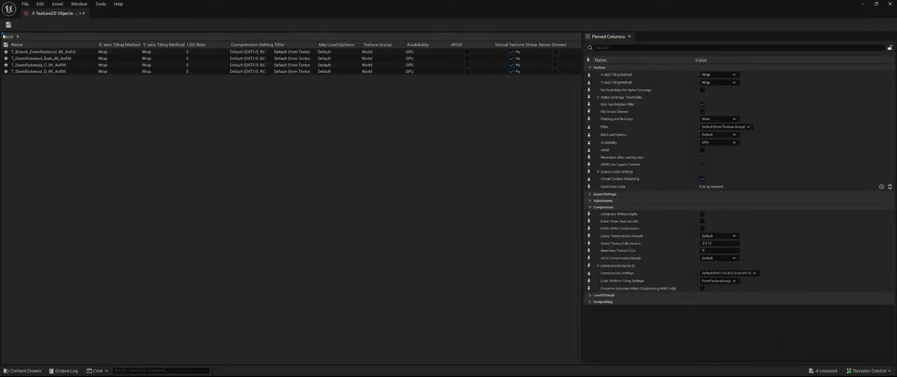
left_click(8, 24)
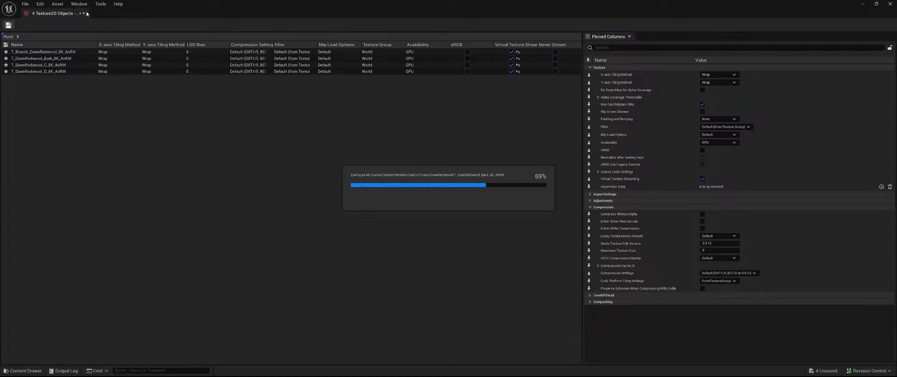
left_click(84, 14)
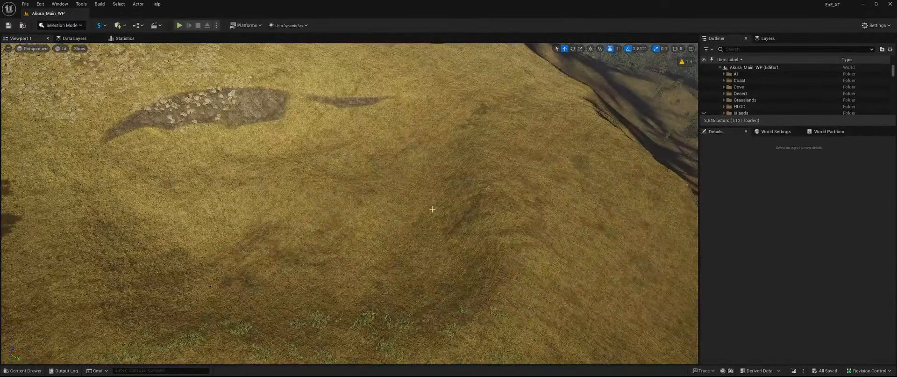
Open the DawnRedwood_C and DawnRedwood_D static meshes for editing and view the DawnRedwood_D tree from up close
right_click_drag(433, 209, 483, 177)
key("ctrl+space")
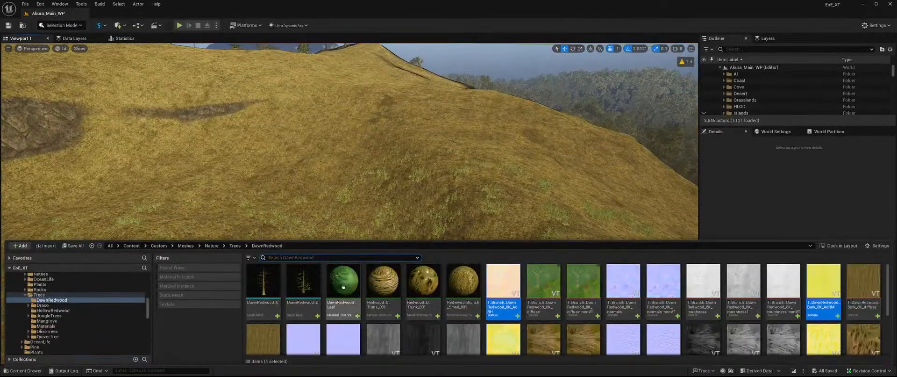
double_click(275, 282)
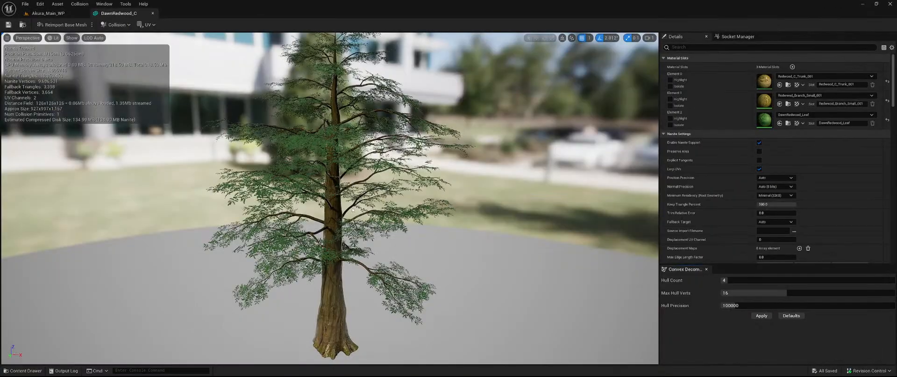
key("ctrl+space")
double_click(303, 299)
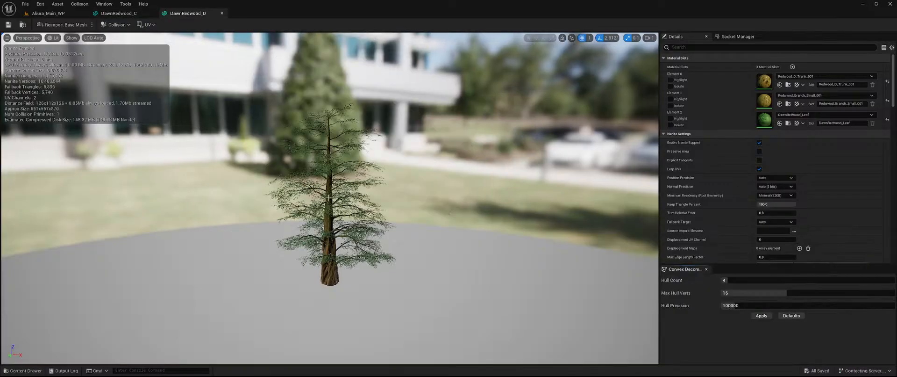
right_click_drag(328, 197, 329, 147)
key("w")
key("s")
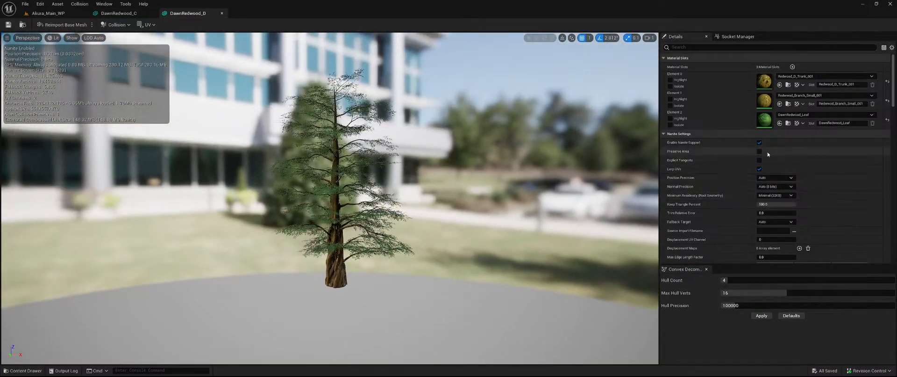
Enable Preserve Area and set Keep Triangle Percent to 50 in DawnRedwood_D's Nanite settings, apply the changes, and remove the mesh's collision
left_click(759, 152)
left_click(764, 204)
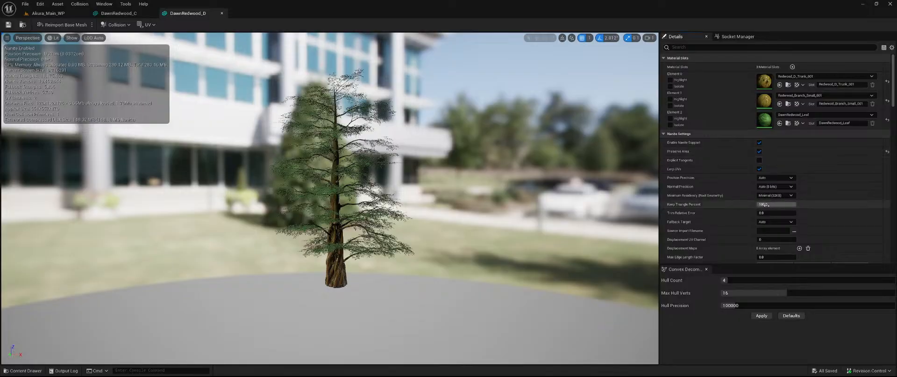
type("50")
left_click(714, 204)
scroll(717, 204, "down", 3)
left_click(774, 213)
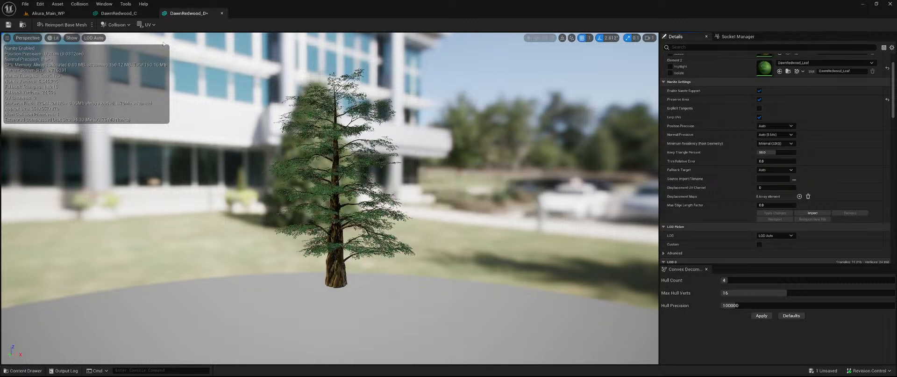
left_click(114, 25)
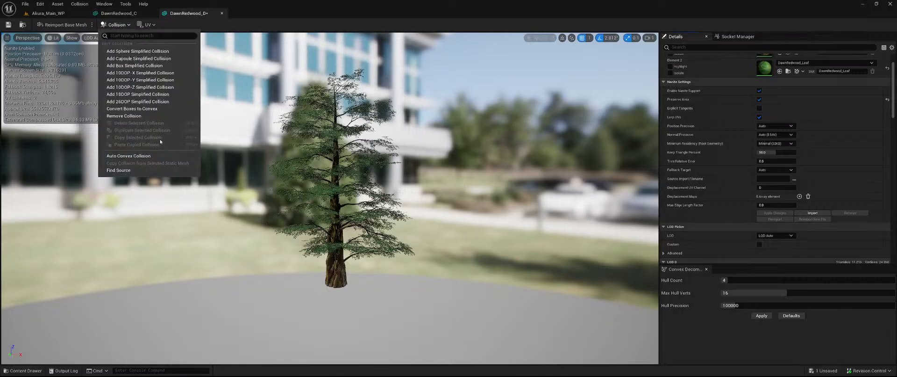
left_click(144, 115)
Enable Preserve Area and set Keep Triangle Percent to 50 for DawnRedwood_C, apply the Nanite changes, and save both unsaved meshes
left_click(130, 17)
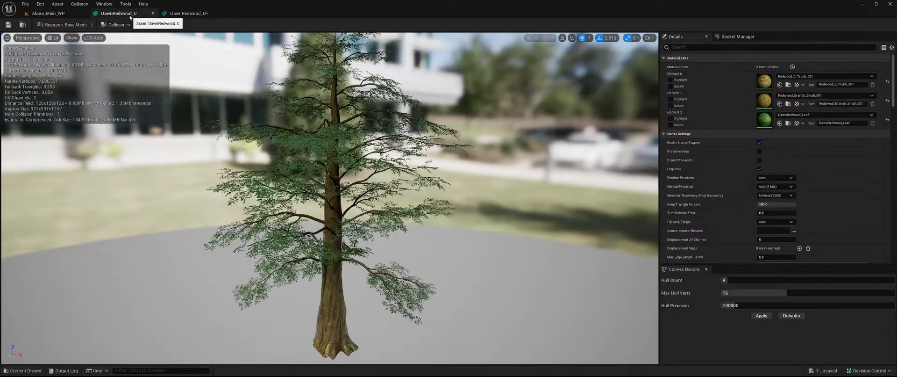
left_click(760, 151)
left_click(768, 204)
type("50")
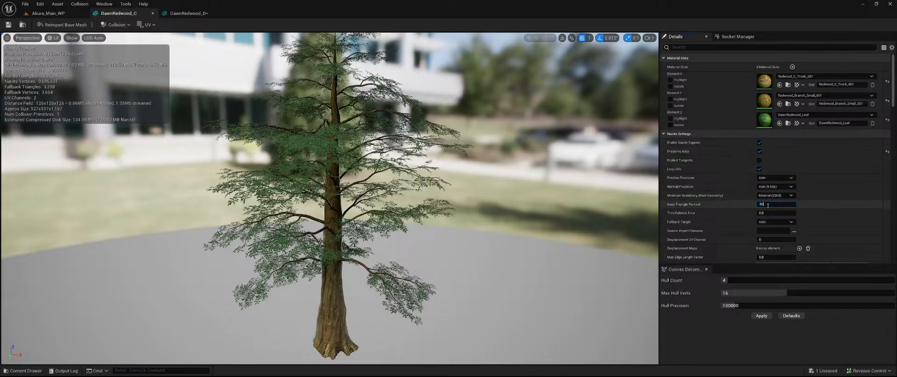
key("Return")
scroll(725, 203, "down", 3)
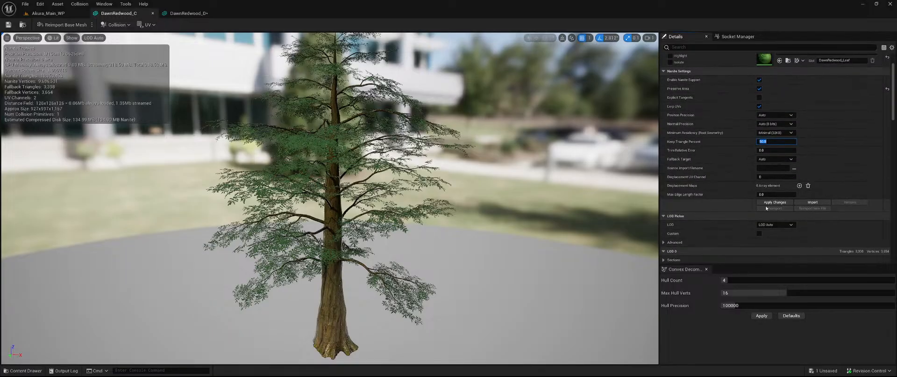
left_click(775, 202)
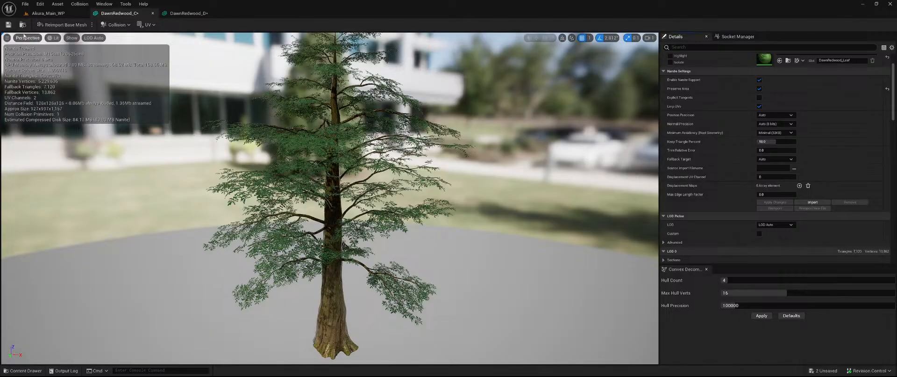
left_click(822, 370)
left_click(496, 262)
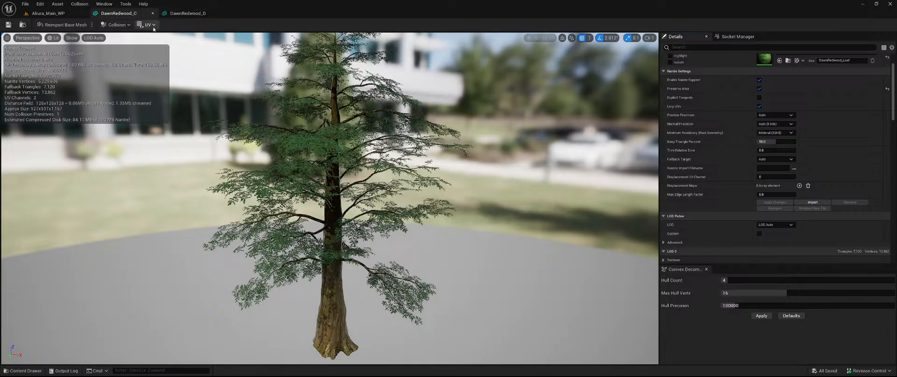
Remove the collision from the DawnRedwood_C mesh and save it
left_click(124, 26)
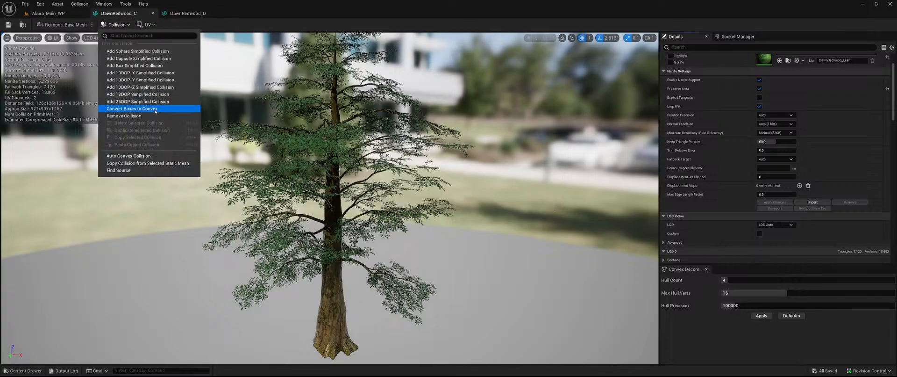
left_click(152, 112)
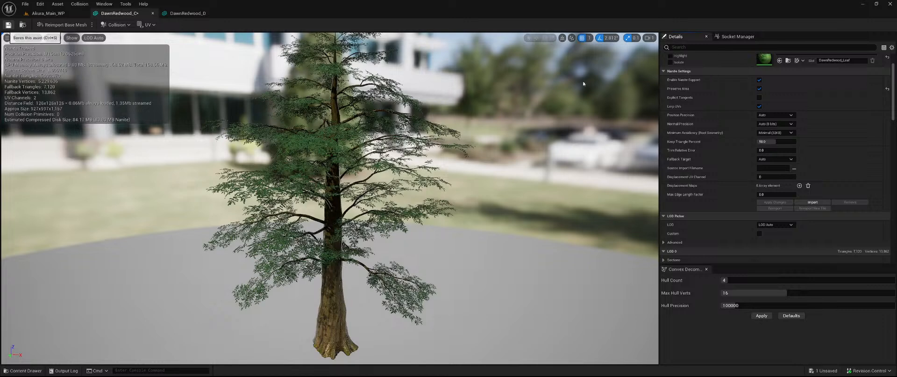
key("ctrl+s")
scroll(716, 213, "up", 3)
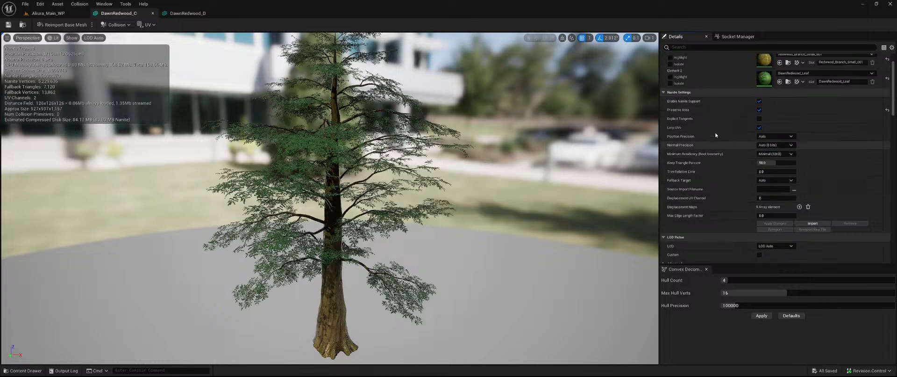
Open the DawnRedwood_Leaf, Redwood_C_Trunk_001, Redwood_D_Trunk_001 and Redwood_Branch_Small_001 material instances from the DawnRedwood folder
key("ctrl+space")
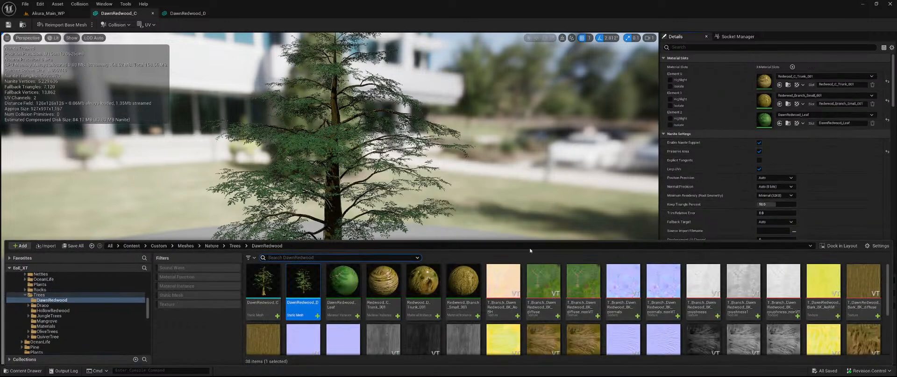
left_click(335, 285)
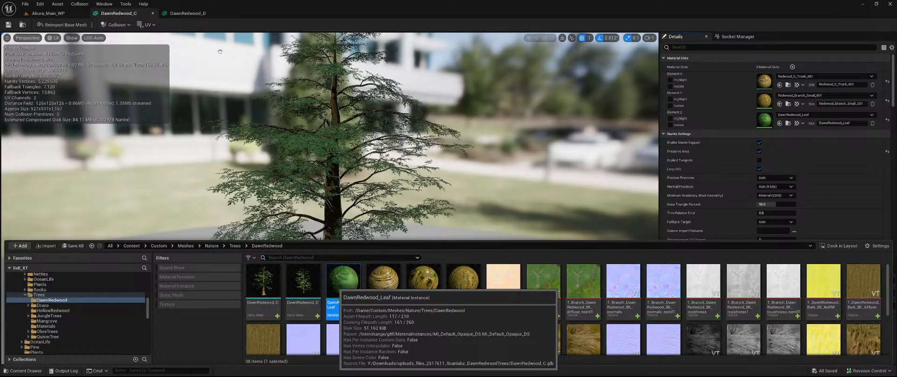
key("ctrl+space")
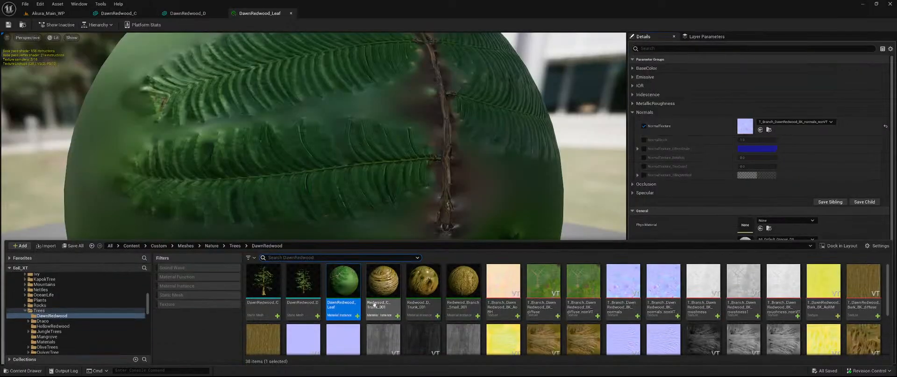
left_click(386, 282)
double_click(387, 286)
key("ctrl+space")
left_click(424, 280)
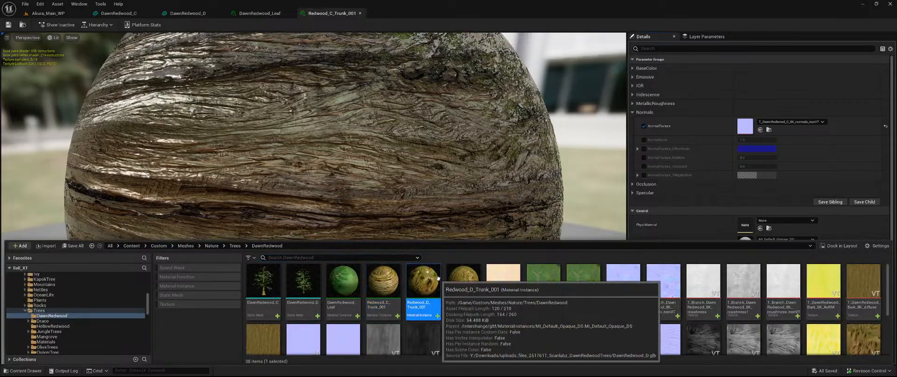
double_click(424, 280)
key("ctrl+space")
left_click(459, 280)
double_click(459, 280)
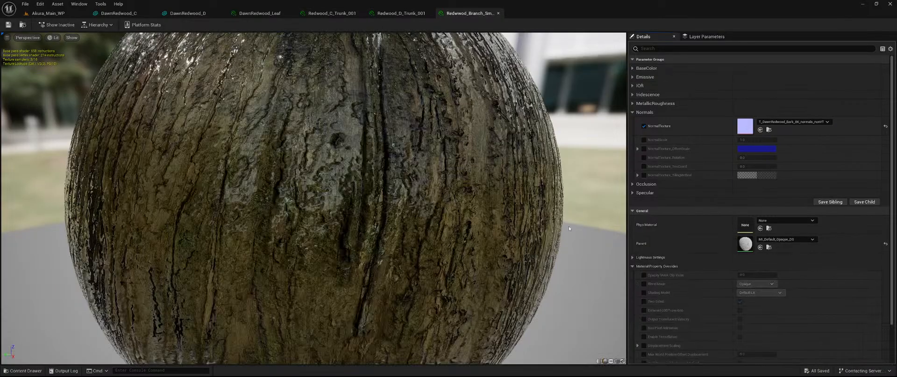
Set the parent of the Redwood_Branch_Small_001 material instance to M_Mangrove_Master
scroll(696, 213, "down", 1)
scroll(696, 213, "down", 1)
left_click(781, 181)
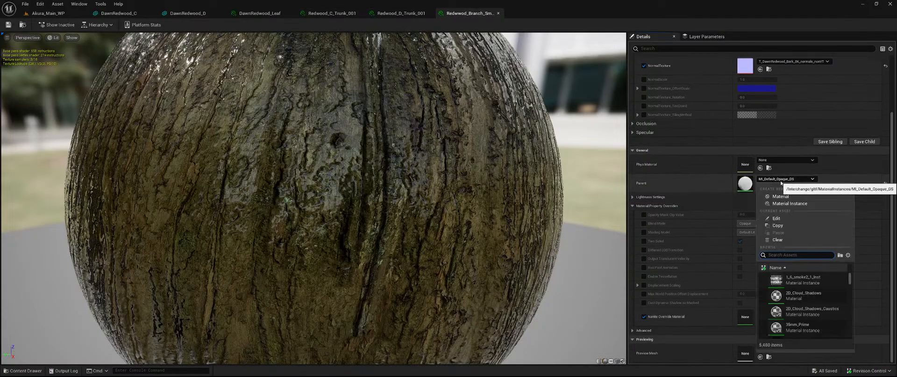
type("mangrove")
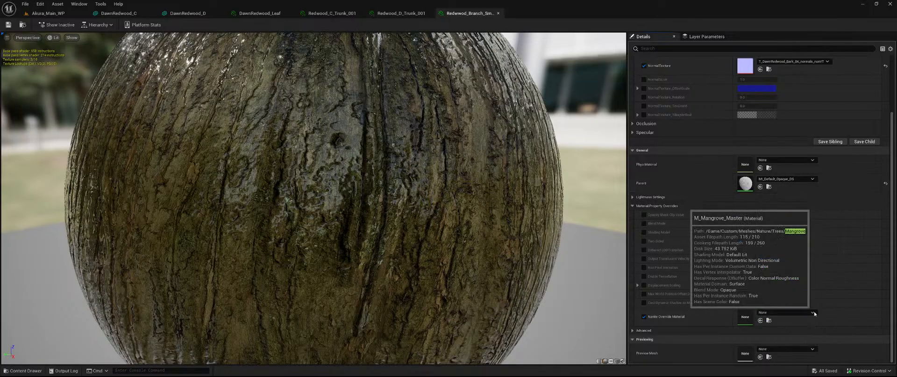
left_click(805, 311)
scroll(652, 146, "up", 3)
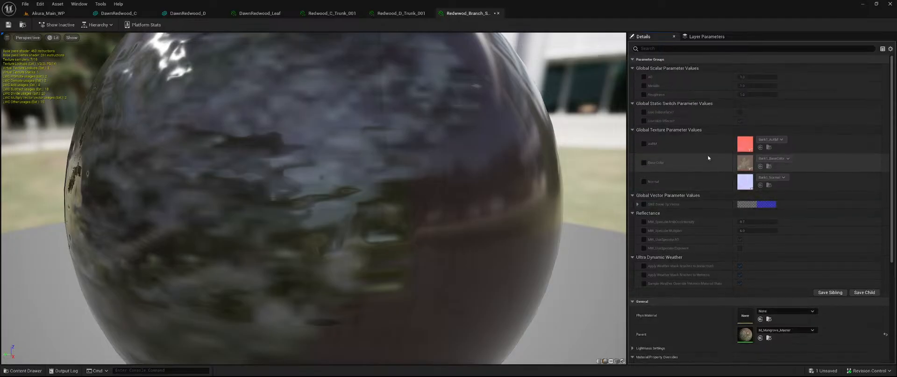
Enable the AoRM, Base Color and Normal texture parameter overrides in the small branch material instance
left_click(644, 143)
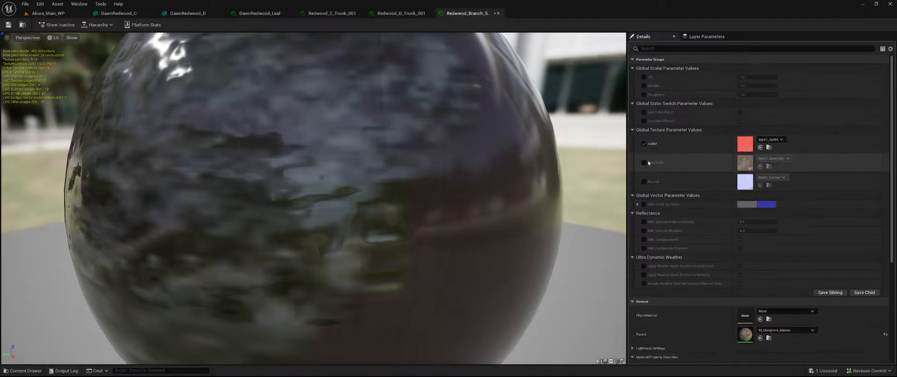
left_click(644, 163)
left_click(644, 181)
Assign the T_DawnRedwood_Bark_8K_AoRM texture to the AoRM parameter of the small branch material
key("ctrl+space")
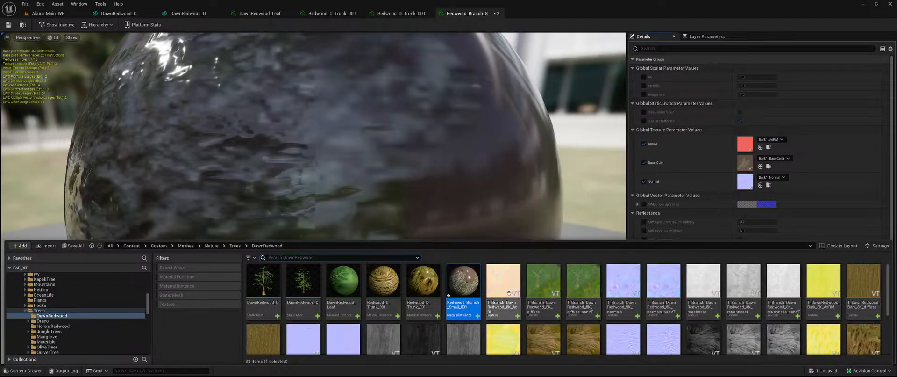
scroll(517, 289, "down", 1)
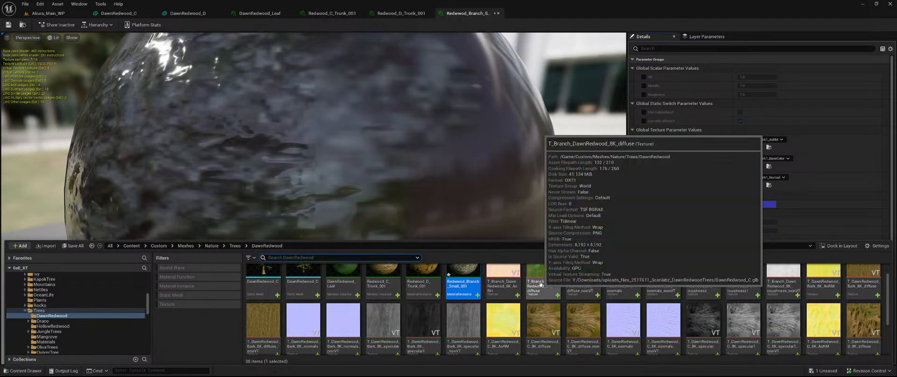
scroll(538, 284, "up", 1)
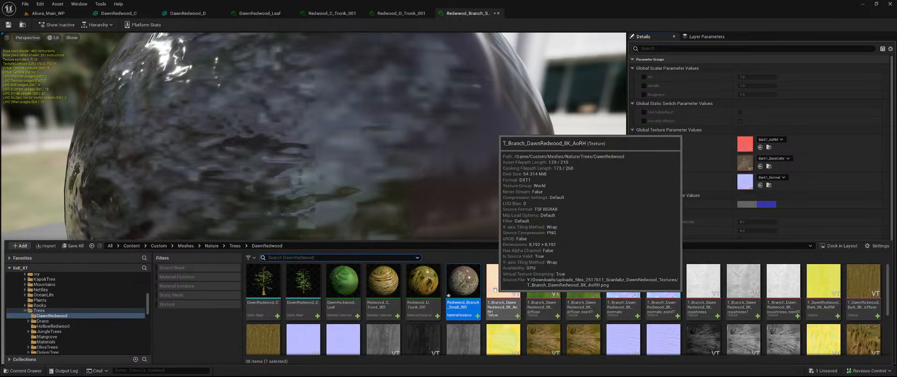
scroll(584, 290, "down", 1)
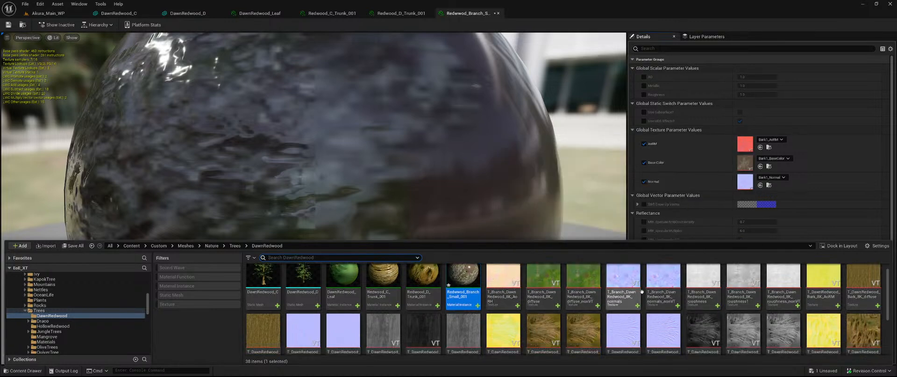
left_click(823, 280)
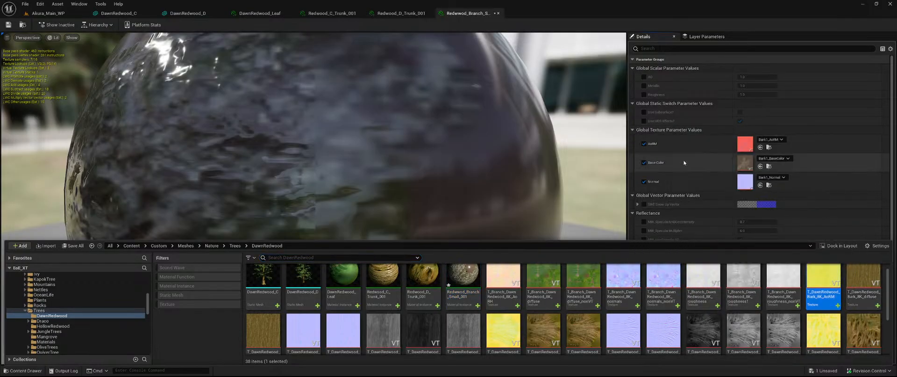
left_click(761, 147)
Assign the virtual-texture version of T_DawnRedwood_Bark_8K_diffuse to the small branch material's Base Color parameter
scroll(702, 305, "down", 3)
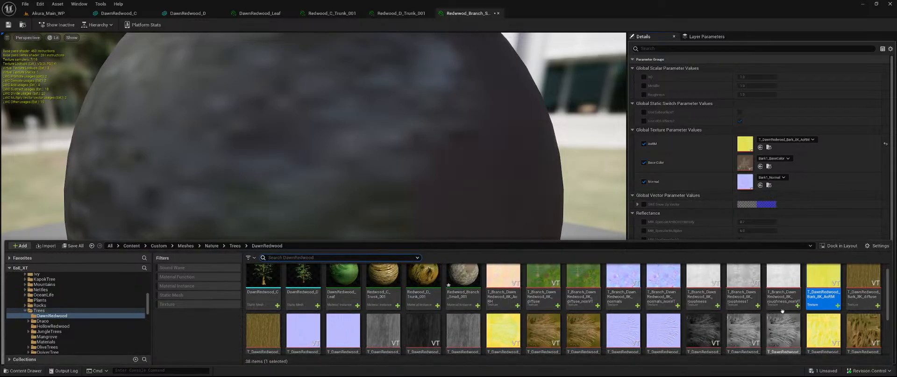
mouse_move(263, 297)
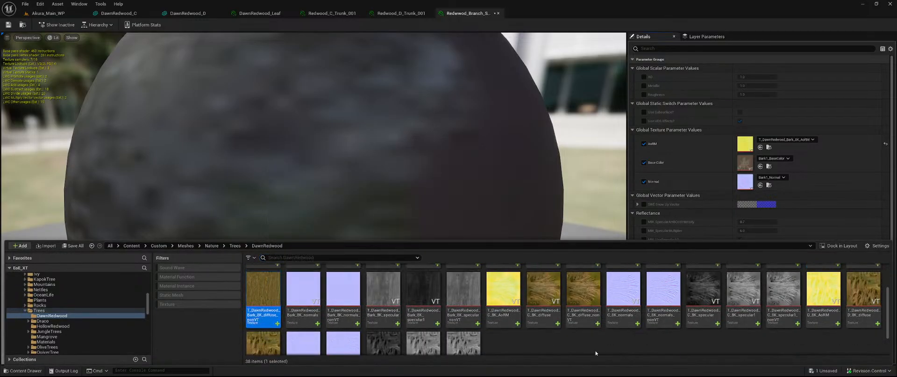
scroll(621, 343, "down", 1)
scroll(563, 324, "down", 2)
scroll(563, 323, "up", 7)
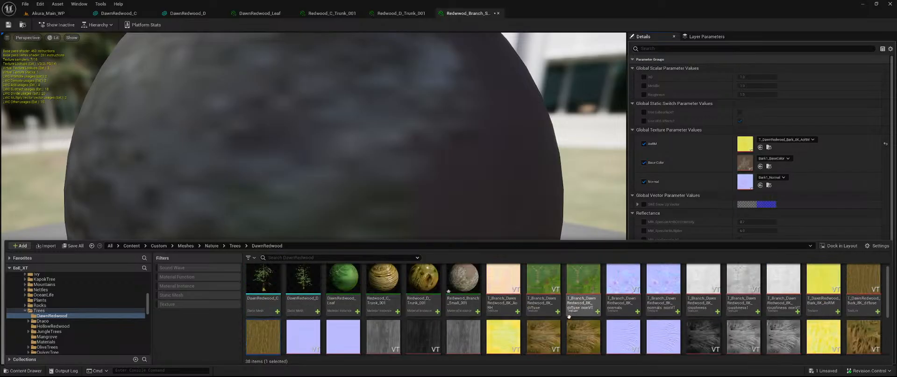
mouse_move(852, 289)
left_click_drag(852, 289, 747, 163)
Assign T_DawnRedwood_Bark_8K_normals to the Normal parameter of the small branch material and save the material instance
key("ctrl+space")
scroll(663, 317, "down", 3)
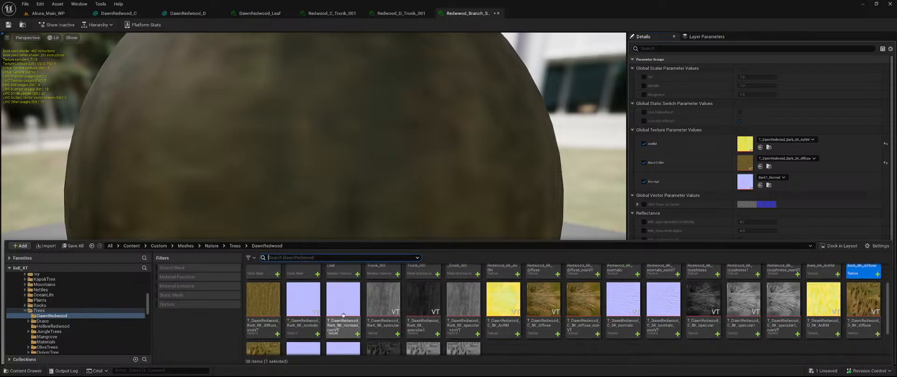
left_click_drag(303, 304, 746, 182)
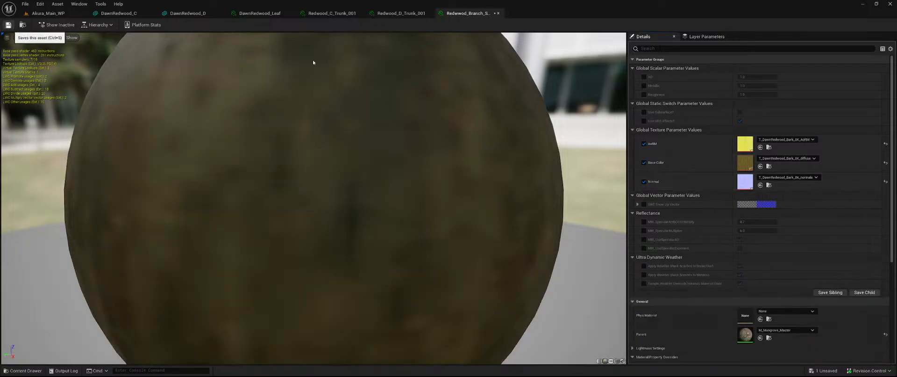
key("ctrl+s")
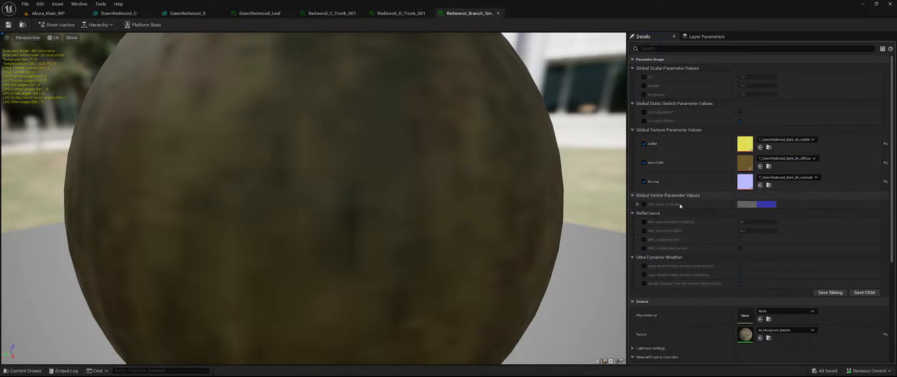
Set M_Mangrove_Master as the parent of Redwood_D_Trunk_001 and enable its AoRM, Base Color and Normal texture overrides
scroll(699, 276, "down", 6)
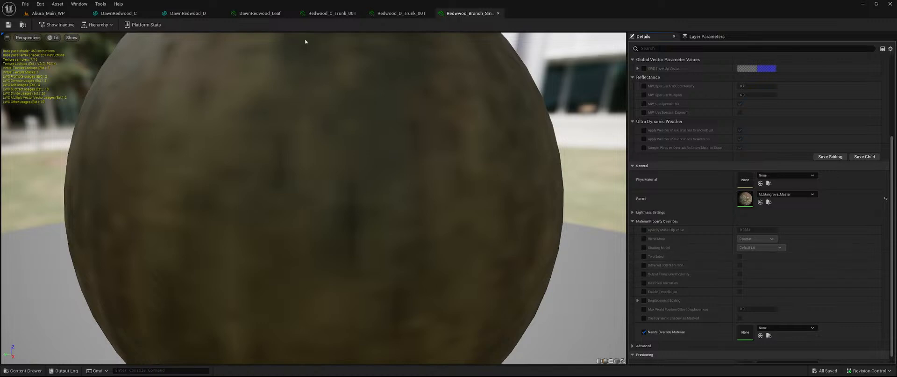
left_click(405, 14)
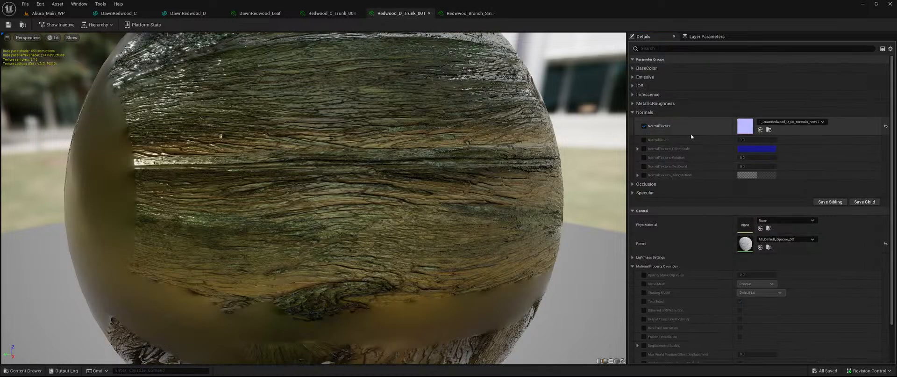
left_click(787, 240)
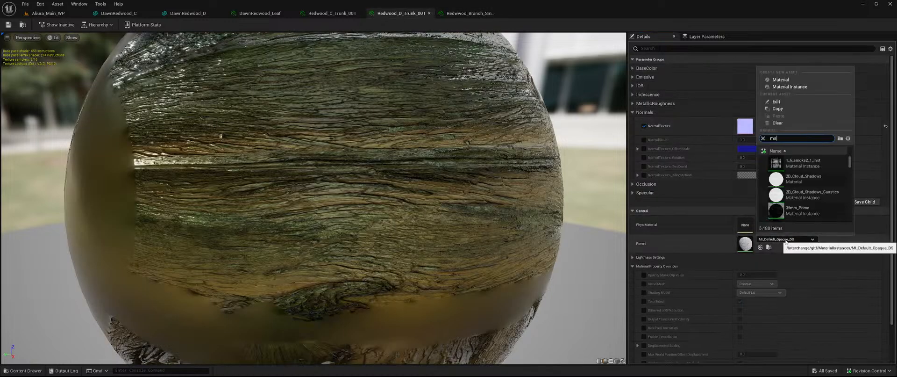
type("mangrove")
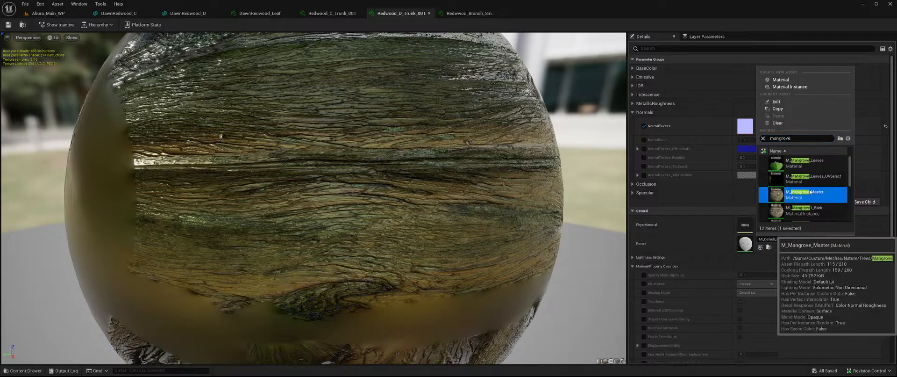
left_click(803, 194)
left_click(644, 143)
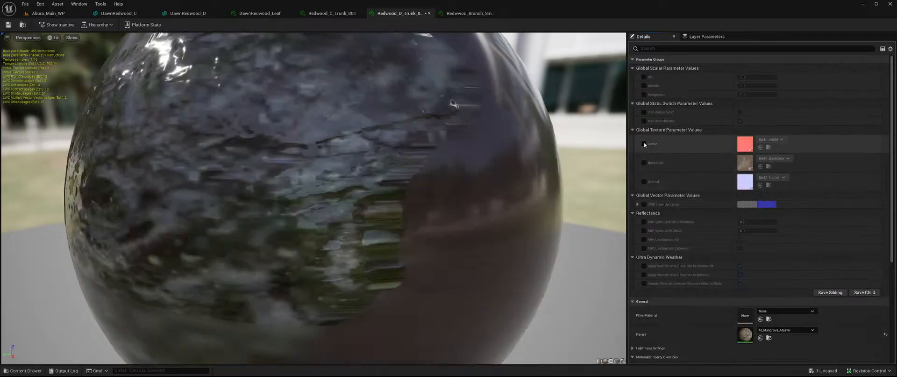
left_click(644, 162)
Assign the virtual-texture version of T_DawnRedwood_D_8K_diffuse to the Base Color parameter of the D trunk material
key("ctrl+space")
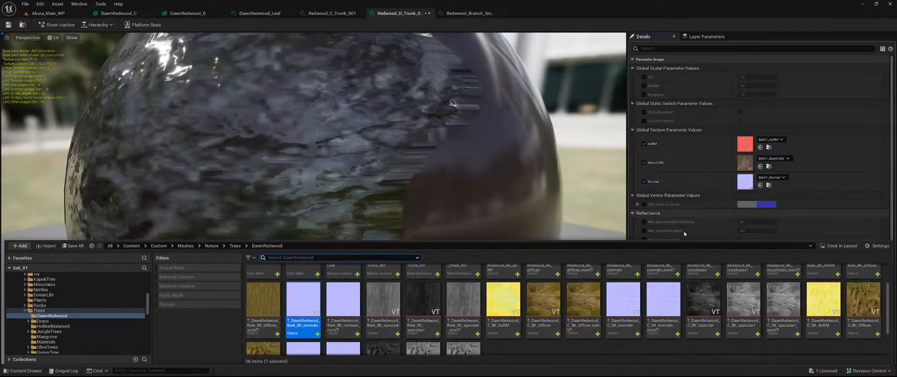
scroll(622, 288, "up", 2)
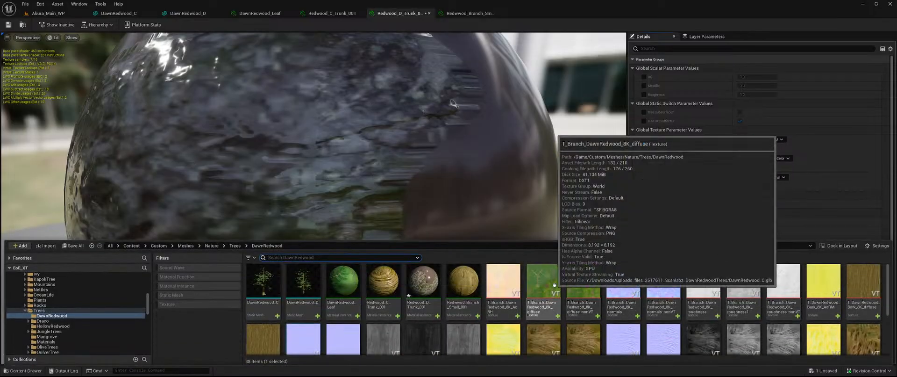
left_click(554, 284)
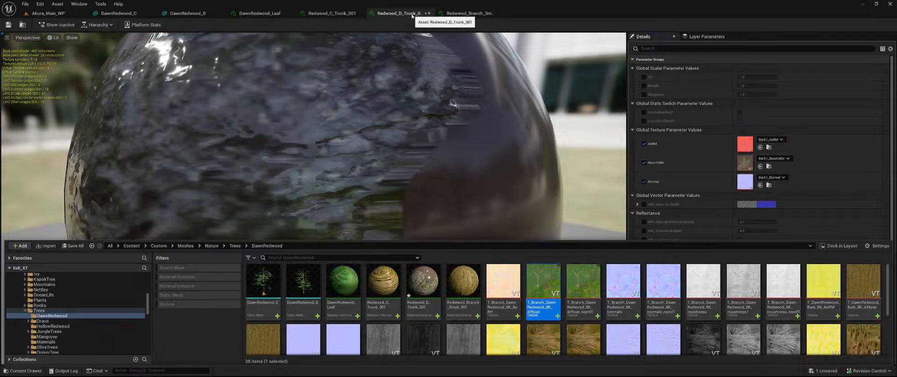
scroll(773, 327, "down", 2)
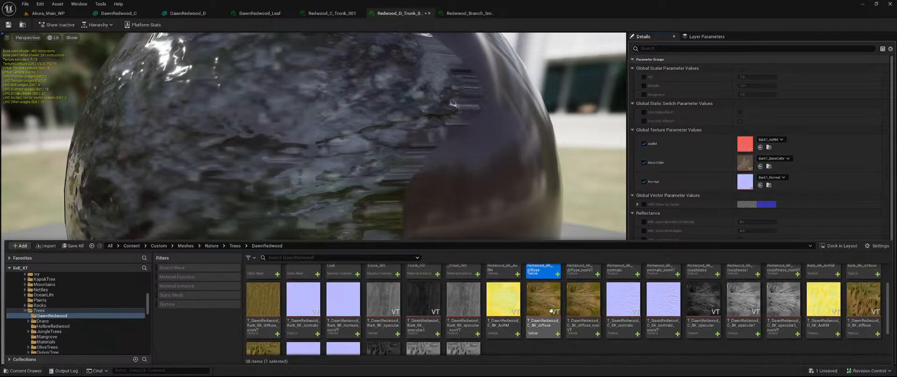
left_click(864, 301)
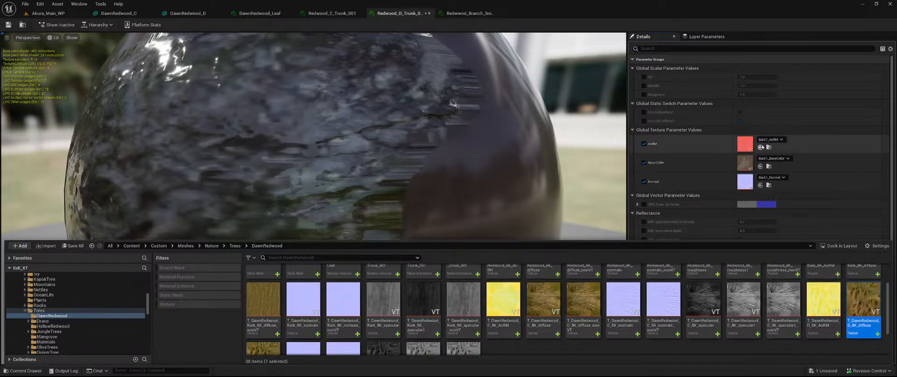
left_click(761, 167)
Assign T_DawnRedwood_D_8K_AoRM to the AoRM parameter of the D trunk material
key("ctrl+space")
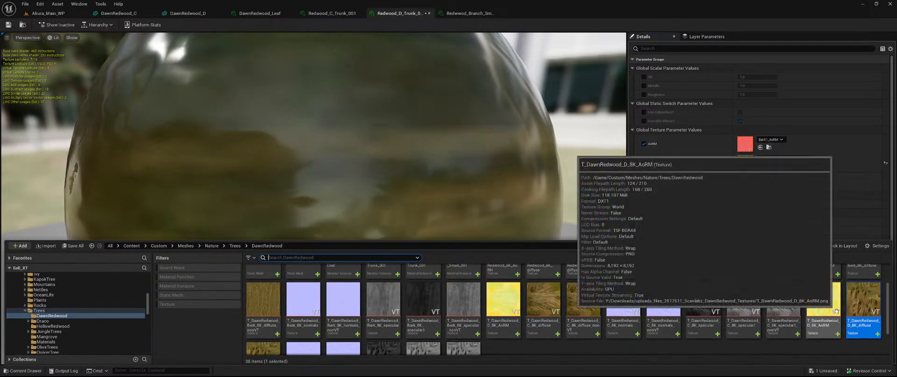
left_click(823, 301)
left_click(761, 147)
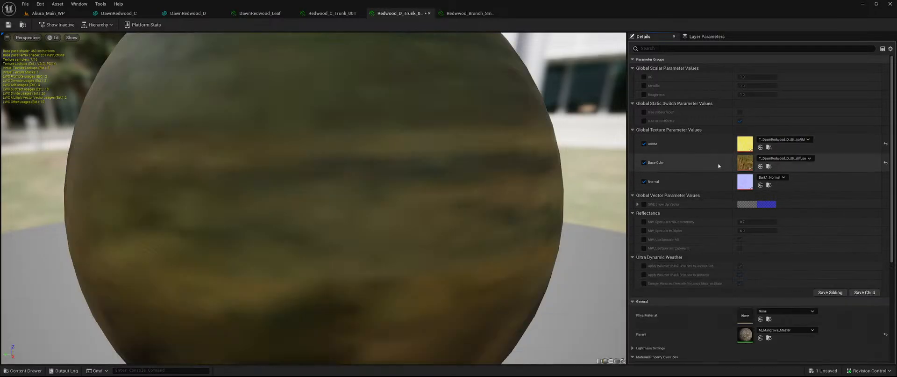
Assign T_DawnRedwood_D_8K_normals to the Normal parameter of the D trunk material and save the material instance
key("ctrl+space")
scroll(505, 317, "down", 2)
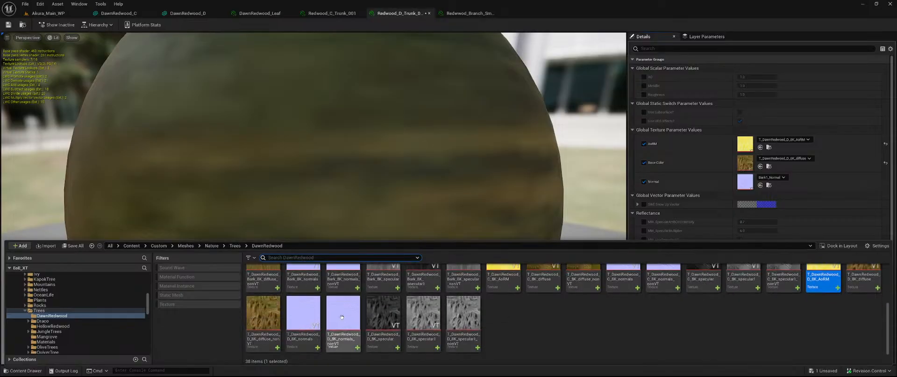
left_click(303, 318)
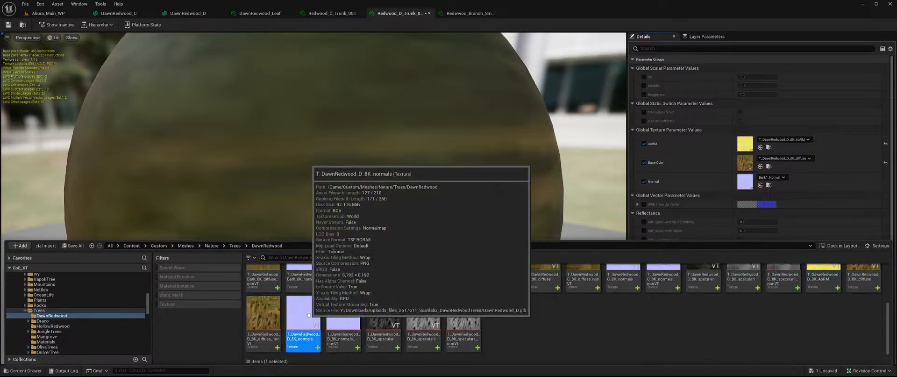
left_click(761, 185)
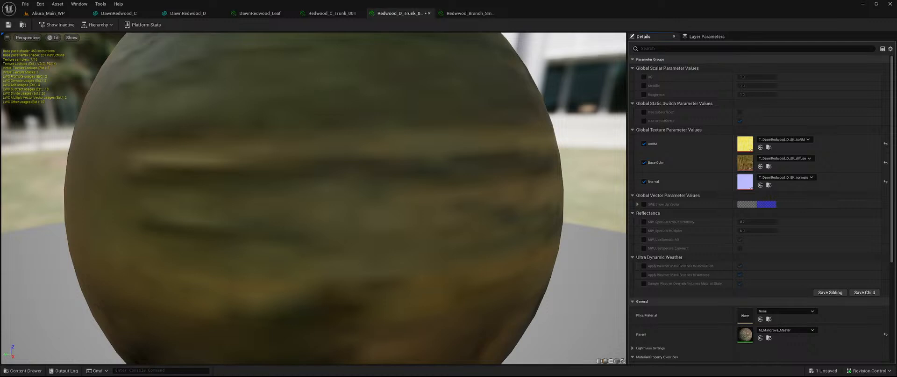
Set M_Mangrove_Master as the parent of the Redwood_C_Trunk_001 material instance
left_click(336, 14)
scroll(788, 178, "down", 3)
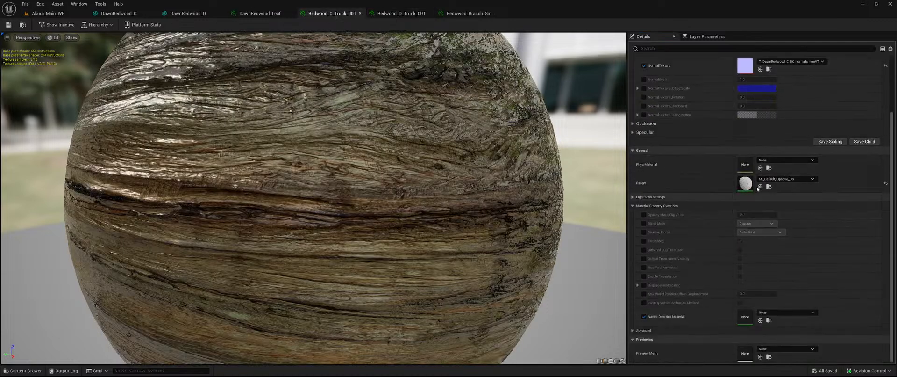
left_click(788, 179)
type("mangrove")
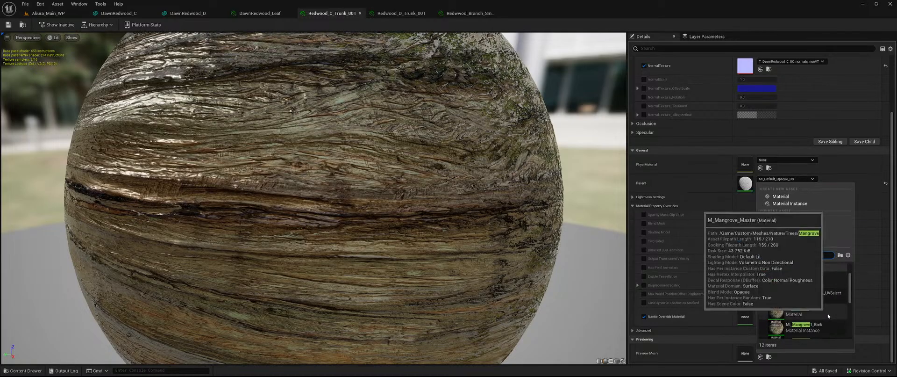
left_click(804, 309)
Enable the AoRM, Base Color and Normal texture parameter overrides in the C trunk material instance
left_click(644, 144)
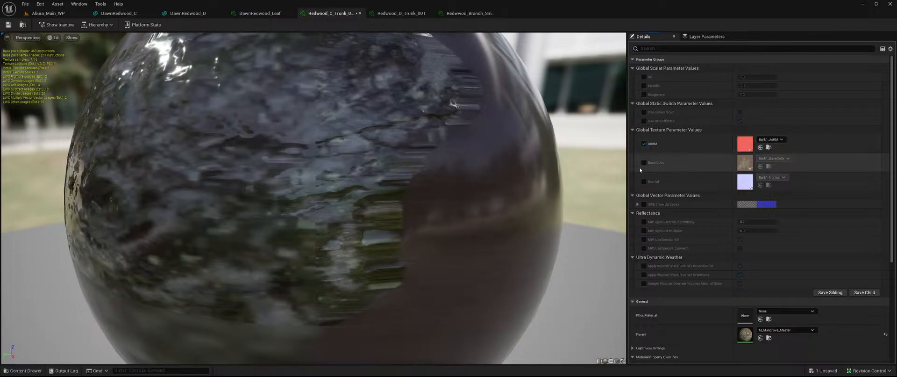
left_click(644, 163)
left_click(644, 181)
Assign the virtual-texture T_DawnRedwood_C_8K_diffuse to Base Color and T_DawnRedwood_C_8K_AoRM to AoRM in the C trunk material
key("ctrl+space")
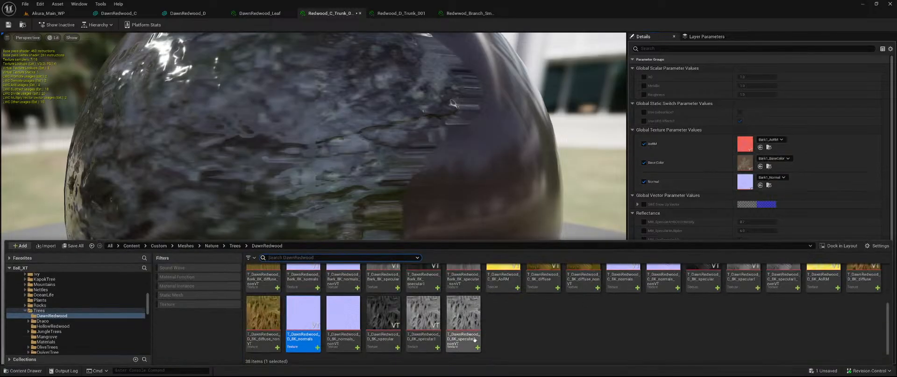
scroll(682, 345, "up", 3)
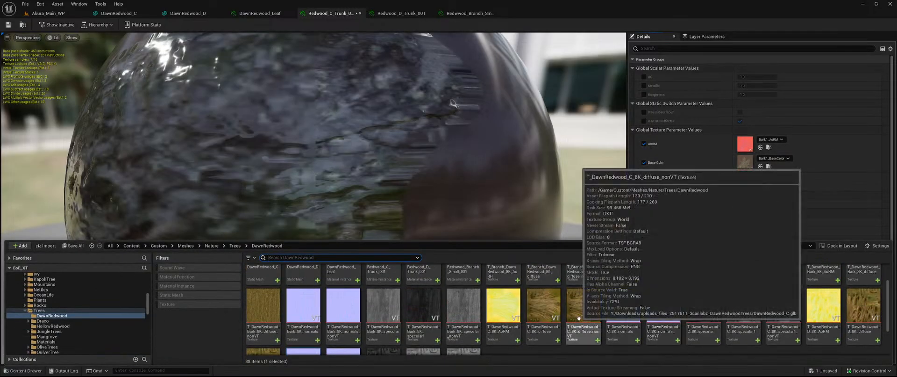
left_click(543, 306)
left_click(760, 167)
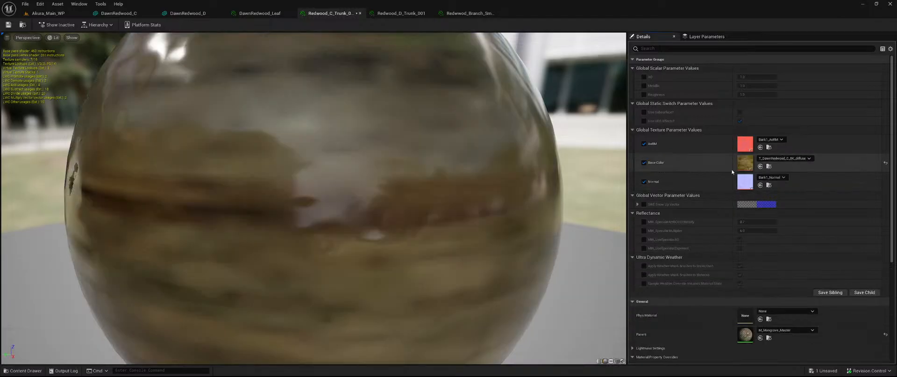
key("ctrl+space")
left_click(510, 309)
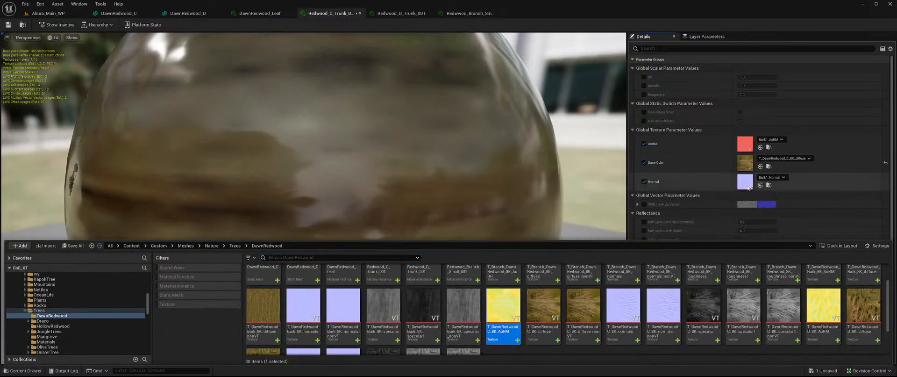
left_click(762, 147)
Assign T_DawnRedwood_C_8K_normals to the Normal parameter of the C trunk material and save the material instance
key("ctrl+space")
left_click(623, 306)
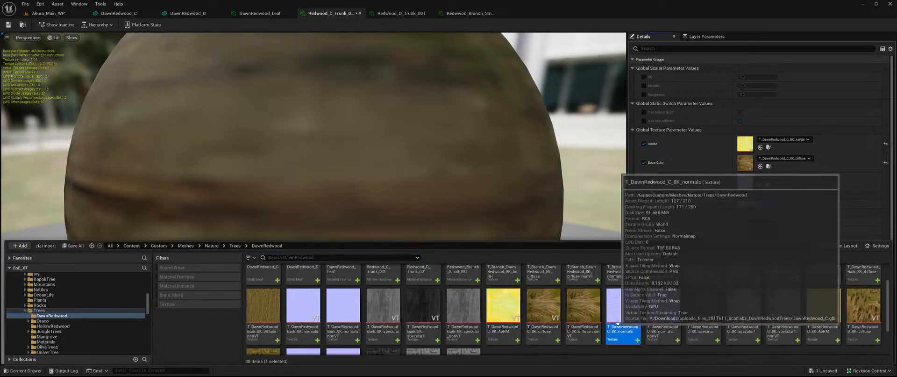
left_click(760, 185)
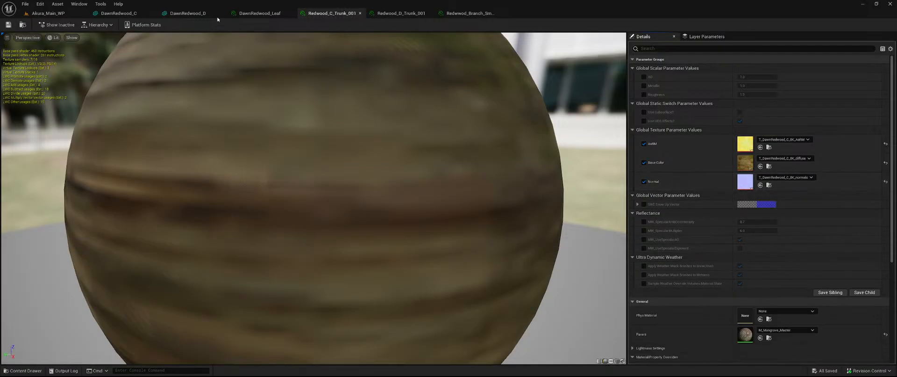
Change the parent of the DawnRedwood_Leaf material instance to the mangrove leaves material
left_click(257, 13)
scroll(782, 212, "down", 1)
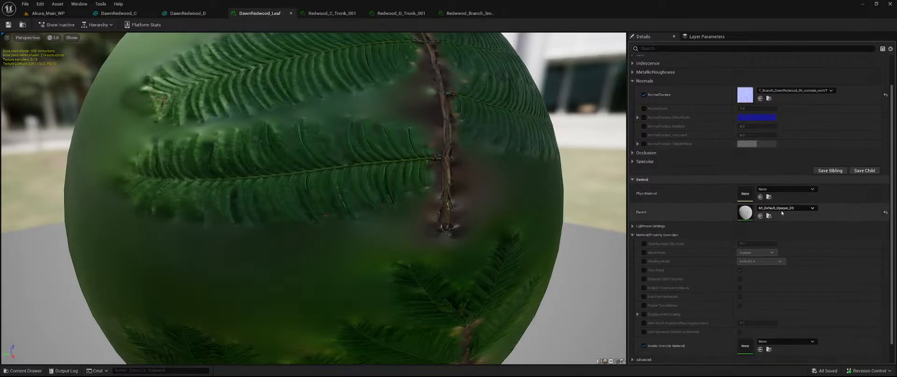
left_click(783, 208)
type("mangrove")
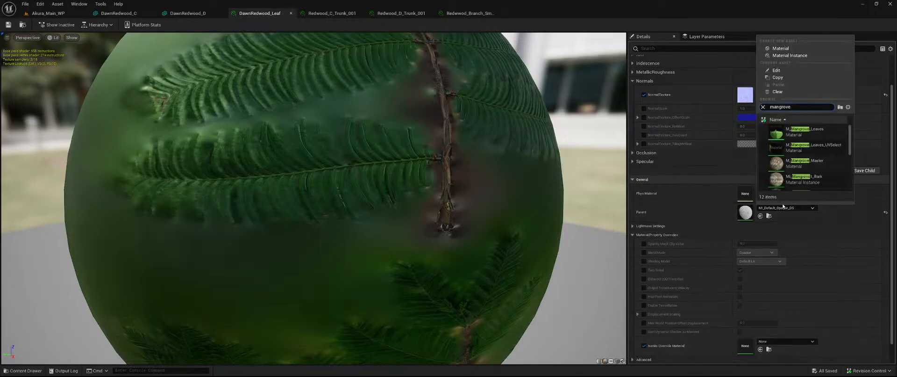
left_click(837, 162)
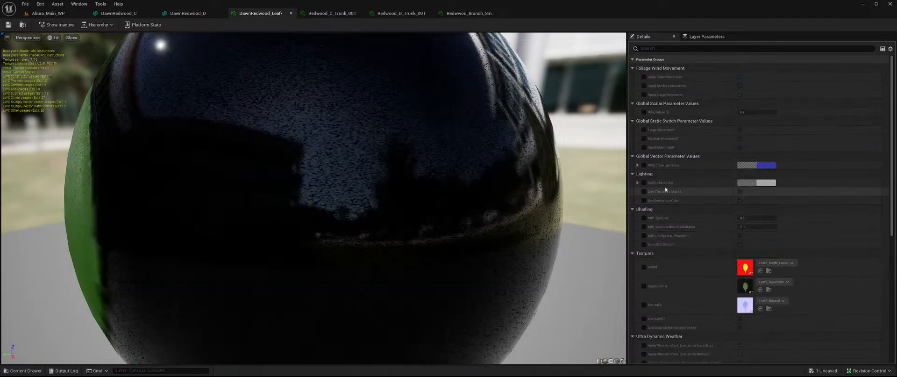
Enable the AoRM, Base Color A, Normal A and Use AoRM? overrides among the leaf material's texture parameters
scroll(682, 277, "down", 1)
scroll(681, 276, "down", 2)
left_click(644, 236)
left_click(644, 255)
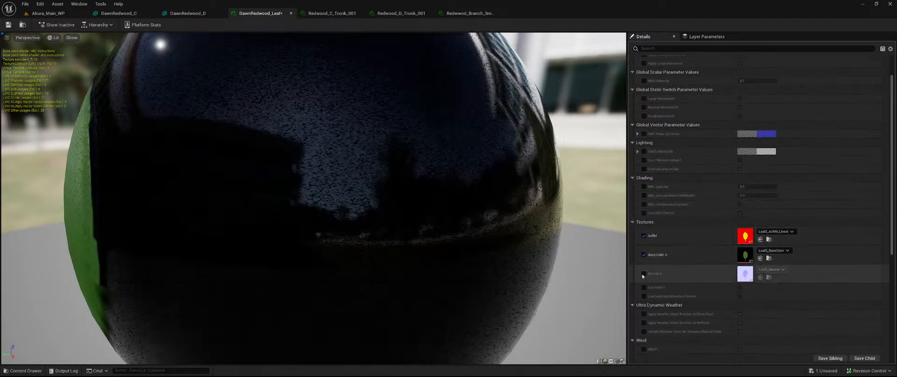
left_click(644, 274)
left_click(644, 287)
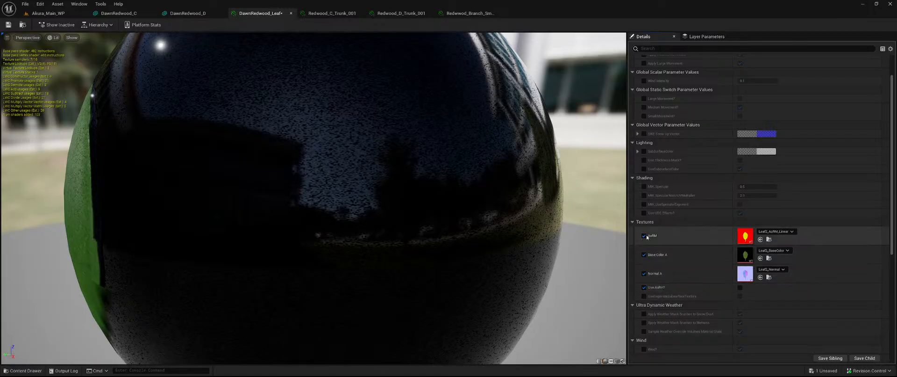
Turn on Use AoRM? for the leaf material and override the AoRM parameter it exposes instead of the original one
left_click(644, 236)
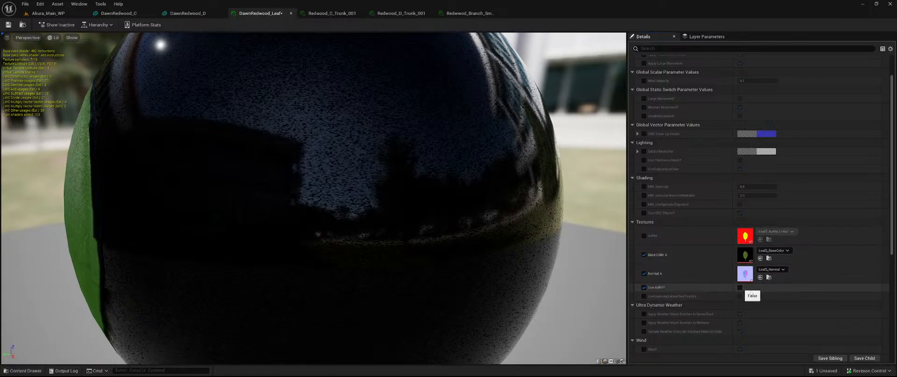
left_click(741, 287)
left_click(644, 273)
scroll(644, 273, "down", 3)
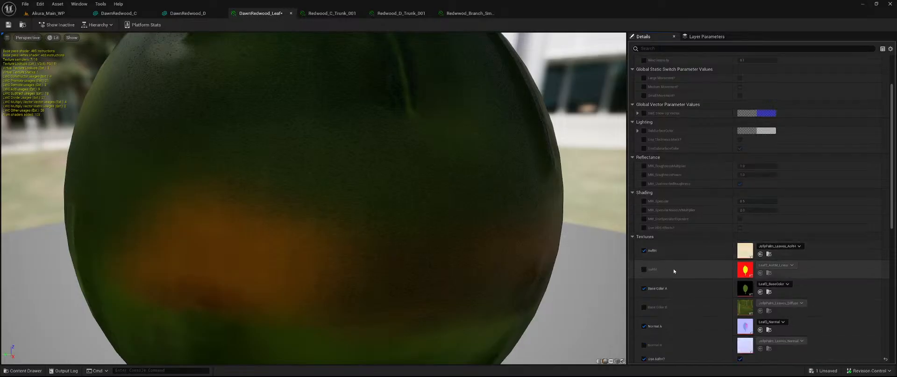
Assign T_Branch_DawnRedwood_8K_AoRM to the overridden AoRM parameter of the leaf material
key("ctrl+space")
scroll(530, 322, "up", 1)
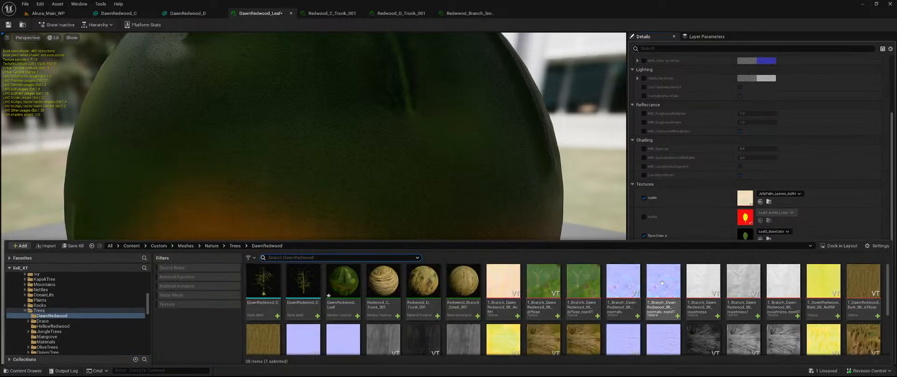
left_click(504, 285)
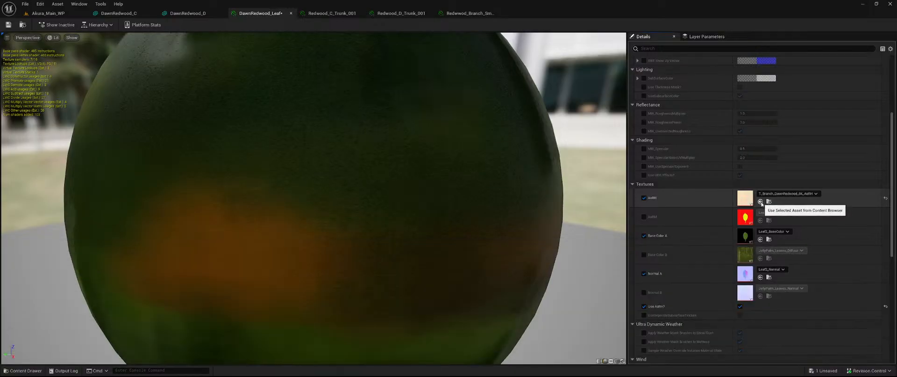
left_click(760, 201)
Override and turn on Use Thickness Mask? in the leaf material's lighting parameters
scroll(719, 191, "up", 5)
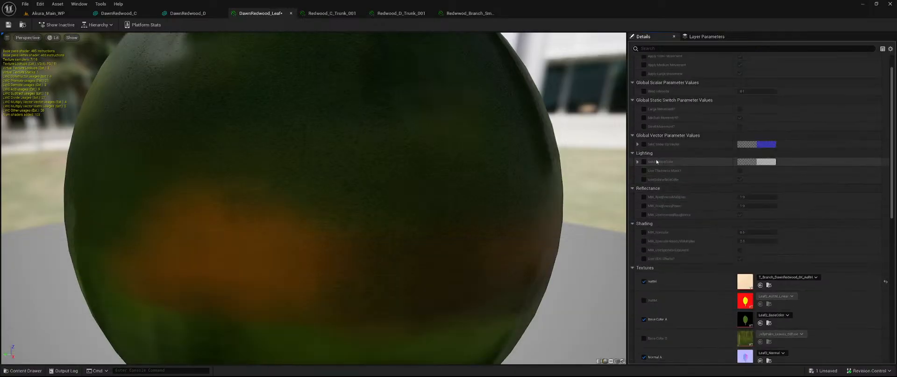
left_click(741, 170)
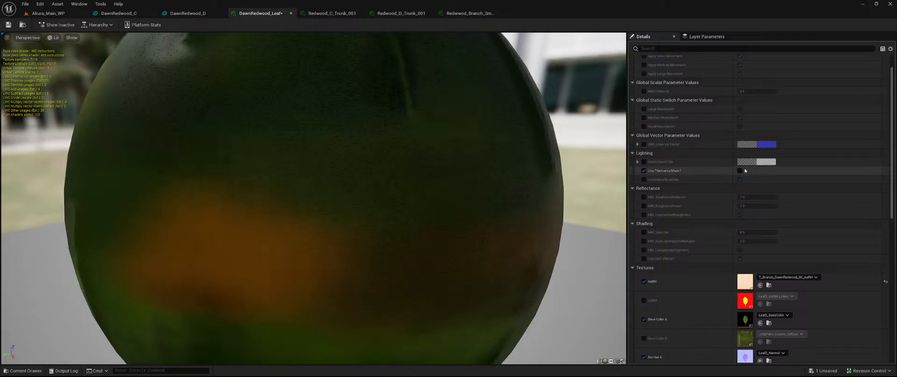
left_click(741, 171)
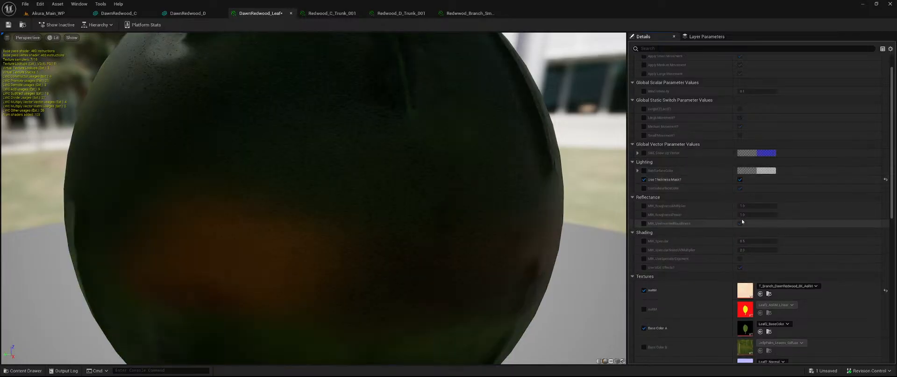
scroll(706, 243, "down", 5)
scroll(706, 236, "down", 5)
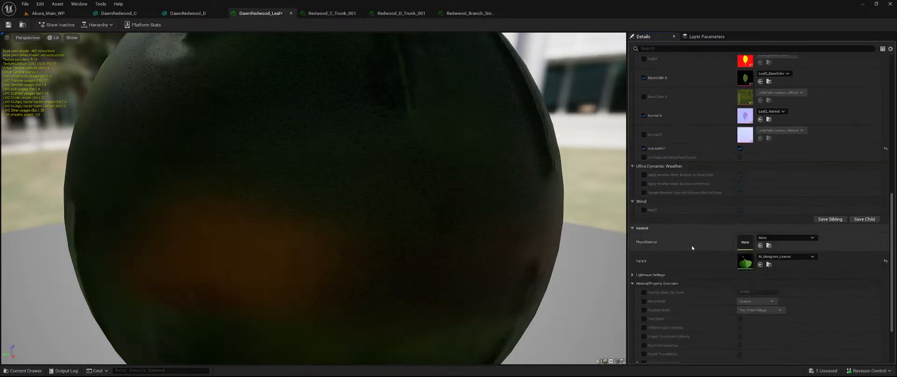
Turn on the leaf material's global static switch listed directly above Large Movement?
scroll(697, 243, "up", 6)
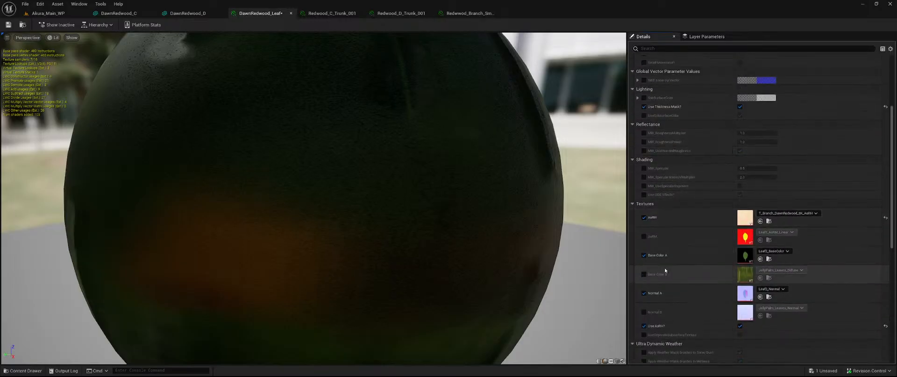
scroll(664, 267, "down", 1)
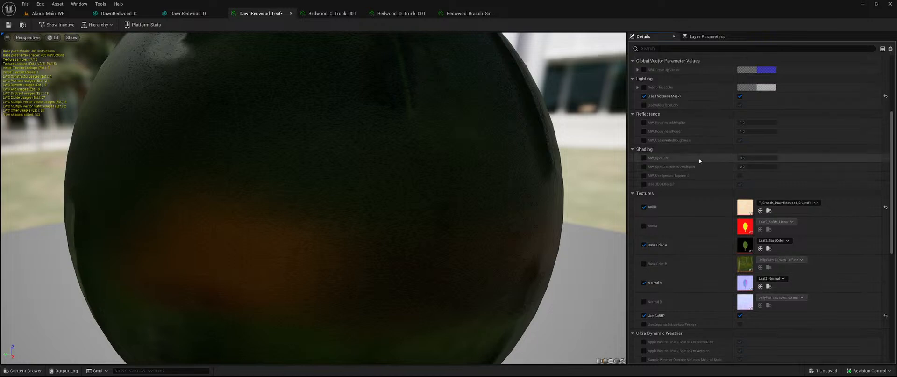
scroll(699, 158, "up", 3)
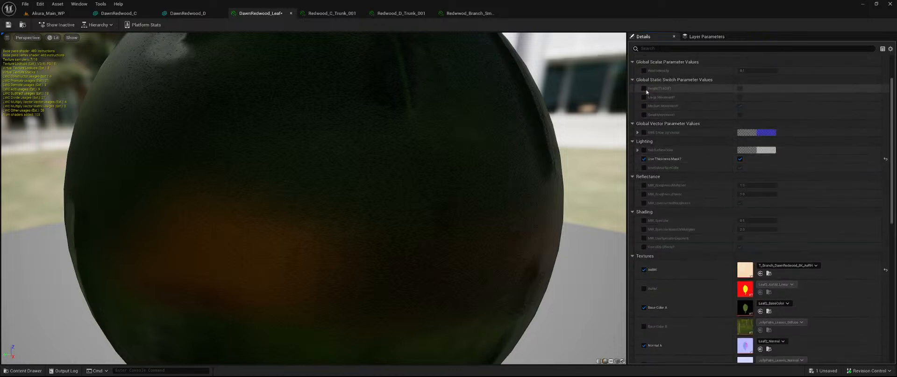
left_click(740, 89)
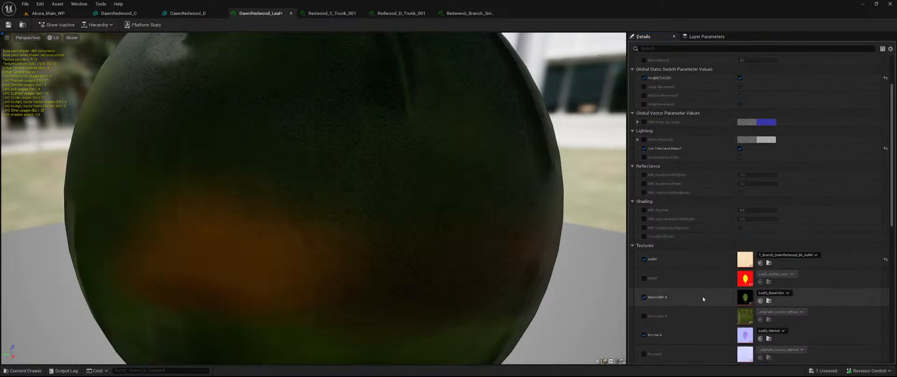
Override Two Sided and turn it on for the leaf material instance, and save the material
scroll(701, 281, "down", 10)
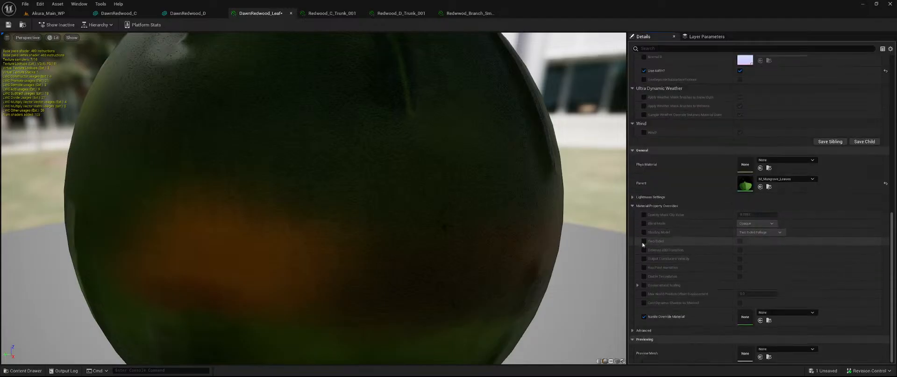
left_click(644, 241)
left_click(740, 241)
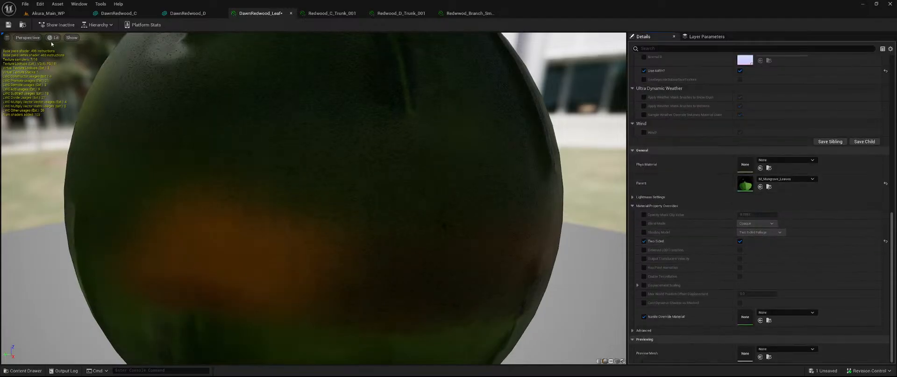
key("ctrl+s")
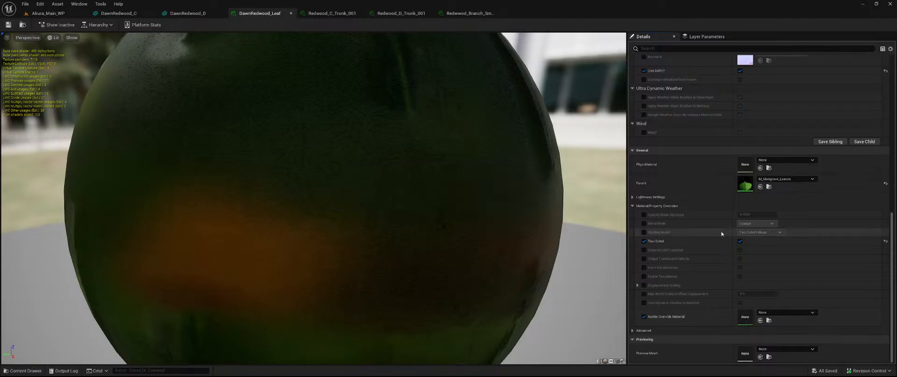
Bring up the DawnRedwood_C mesh and add a capsule simplified collision to the whole tree
left_click(115, 14)
scroll(367, 215, "up", 5)
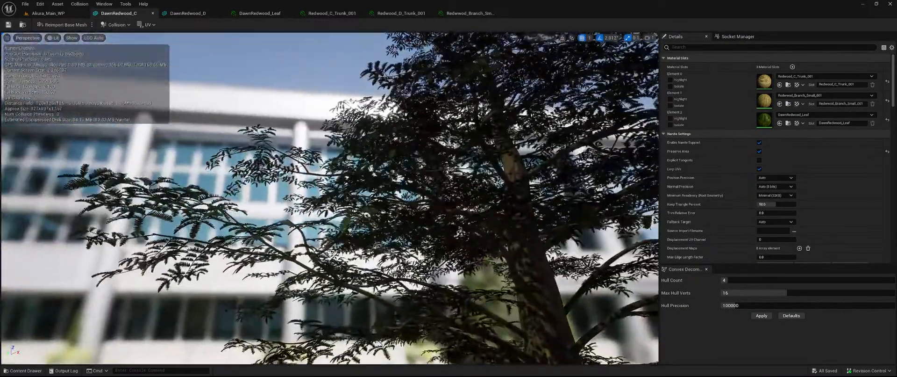
right_click_drag(367, 215, 374, 233)
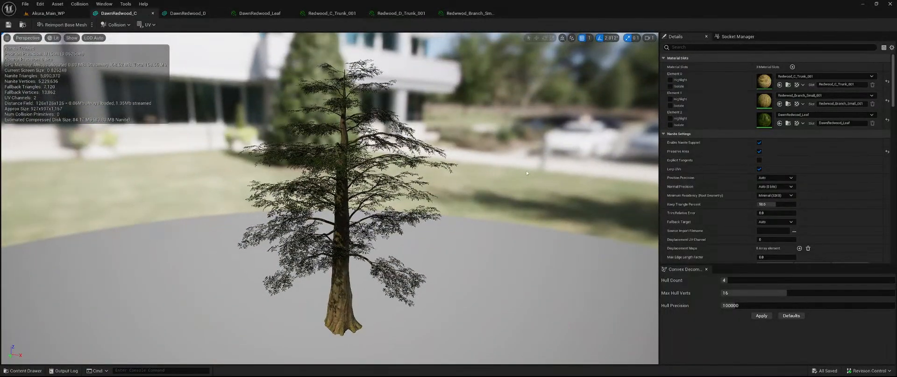
left_click(117, 25)
left_click(160, 59)
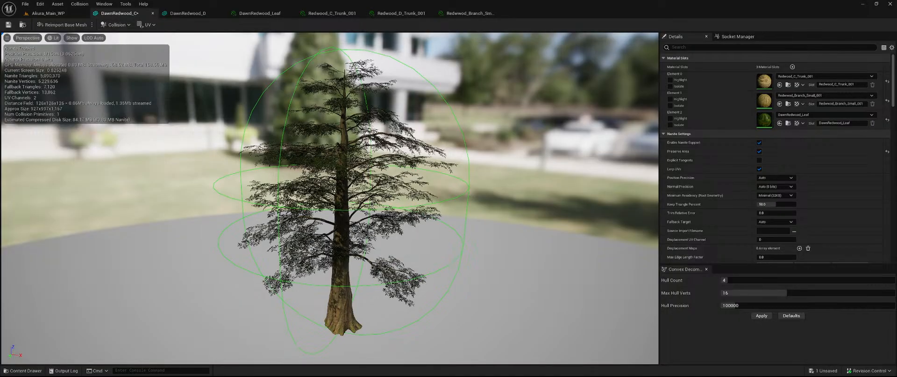
Shrink the capsule collision of DawnRedwood_C to about the trunk's width and lower it along the trunk
key("r")
left_click_drag(355, 206, 285, 206)
key("w")
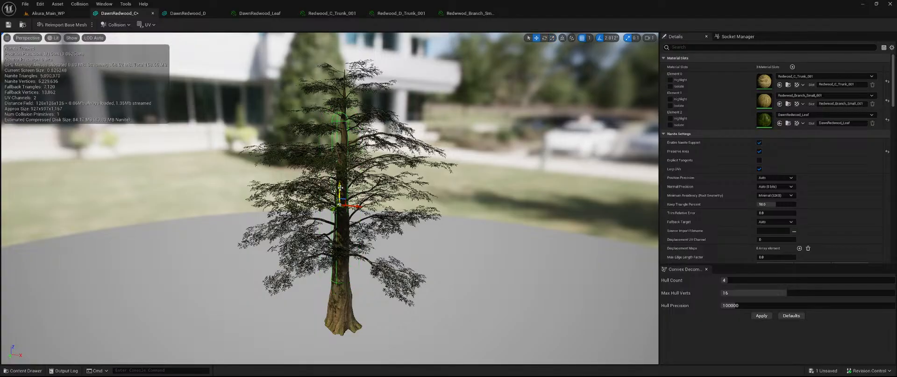
left_click_drag(340, 187, 340, 218)
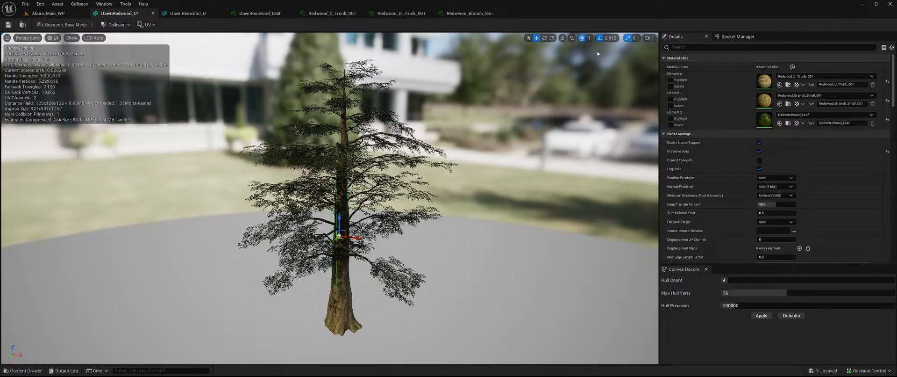
Turn off scale snapping and refine the capsule's width and position so it wraps the lower trunk
left_click(628, 38)
right_click_drag(560, 93, 561, 121)
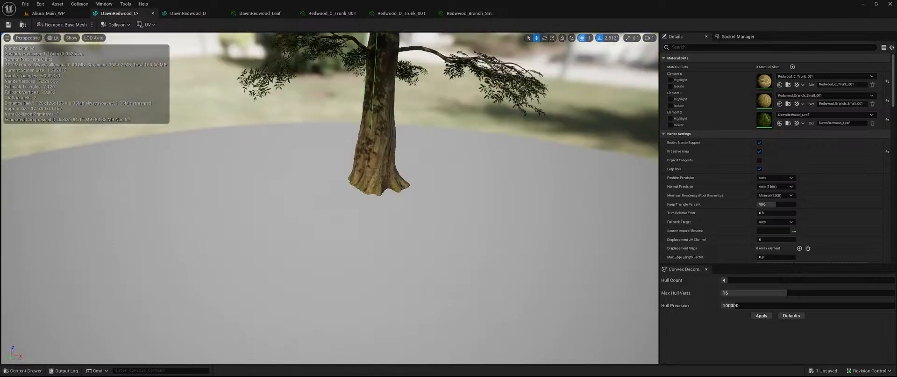
key("f")
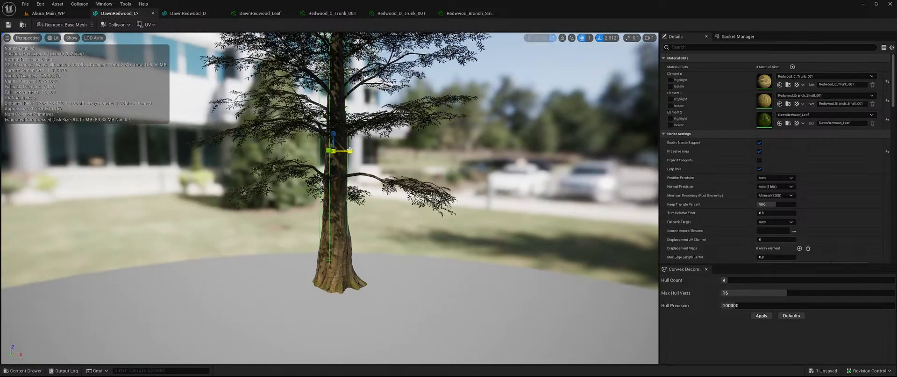
left_click(335, 167)
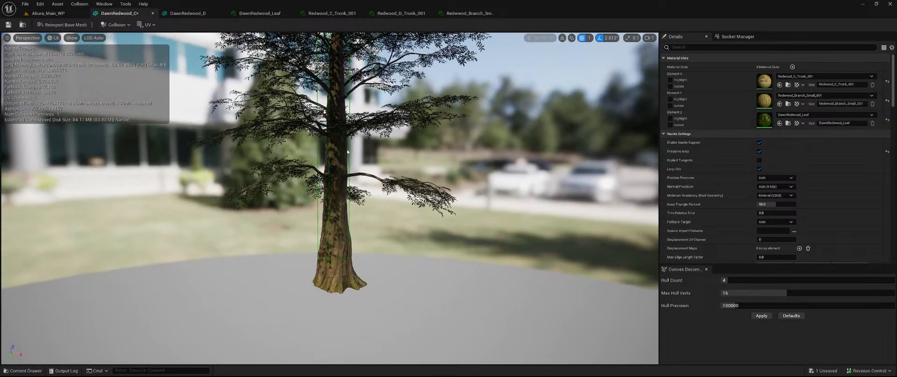
left_click(330, 171)
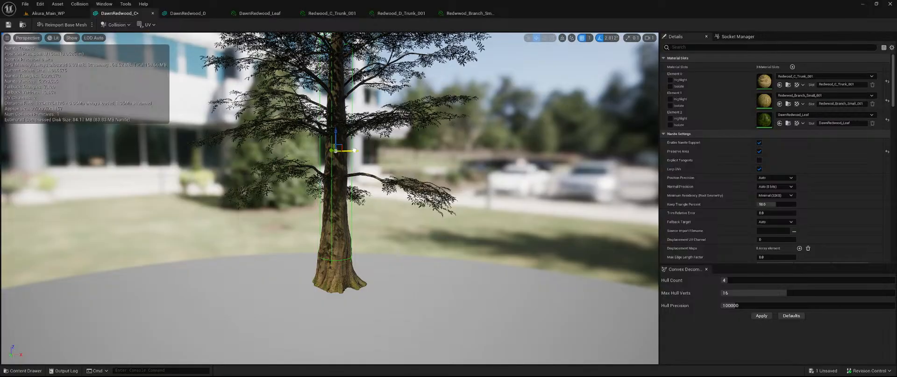
left_click_drag(354, 150, 335, 142)
Set the collision preset of DawnRedwood_C to FoliageHard, and save and close the mesh
scroll(738, 200, "down", 5)
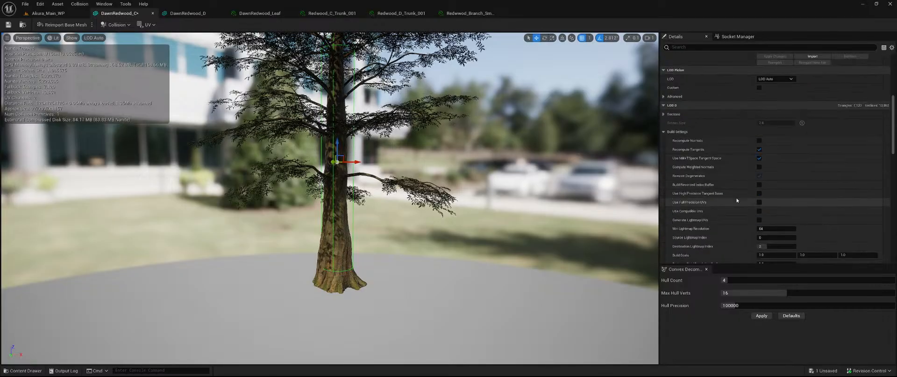
scroll(738, 200, "down", 15)
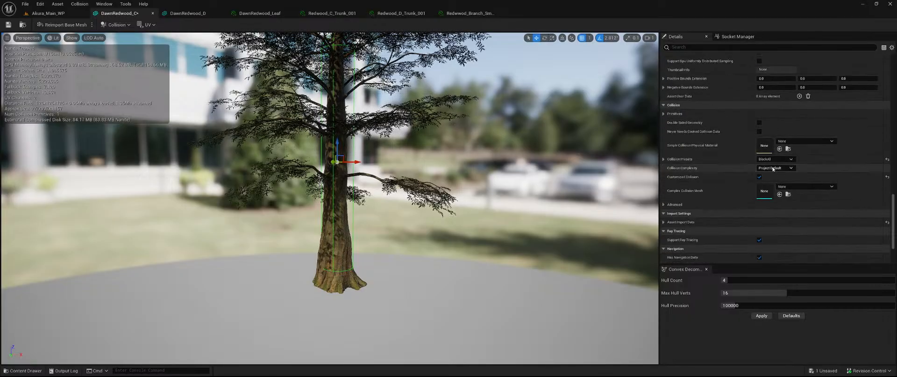
left_click(777, 159)
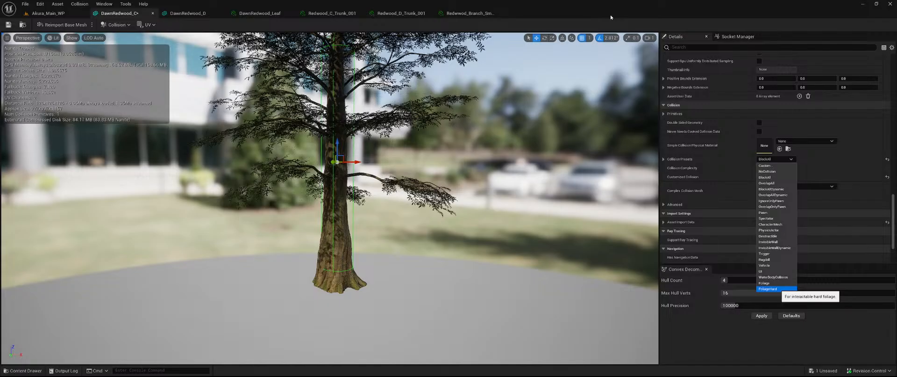
left_click(767, 289)
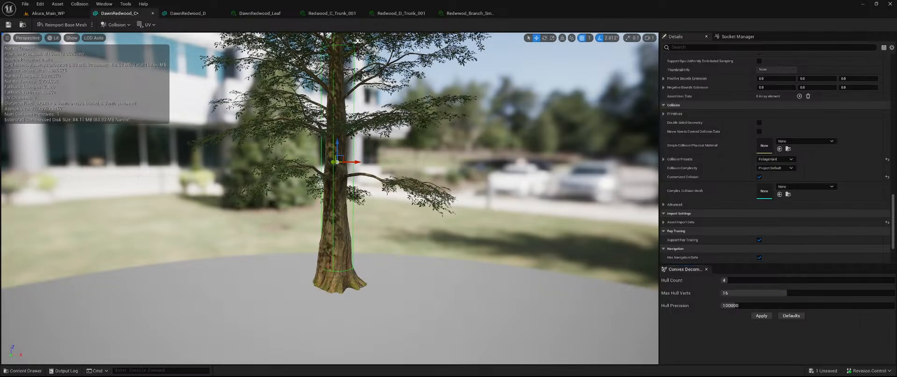
key("ctrl+s")
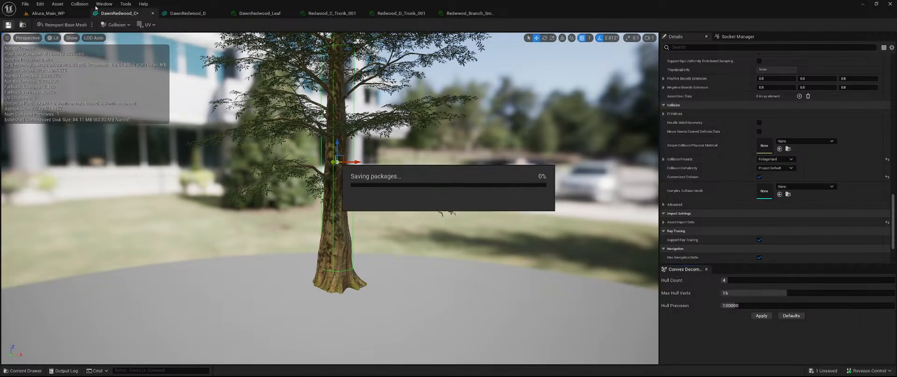
left_click(153, 13)
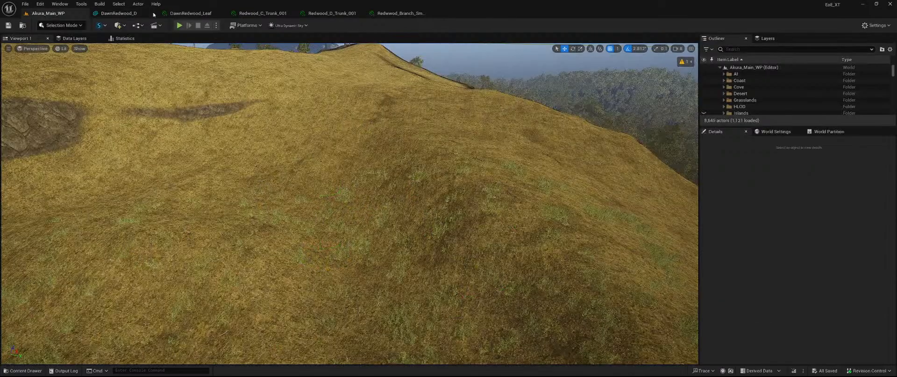
Bring up the DawnRedwood_D mesh, add a capsule simplified collision and select the capsule
left_click(131, 14)
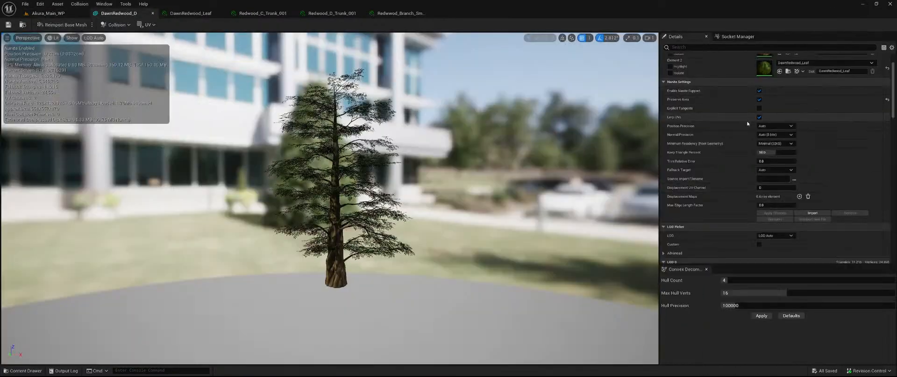
scroll(724, 150, "down", 8)
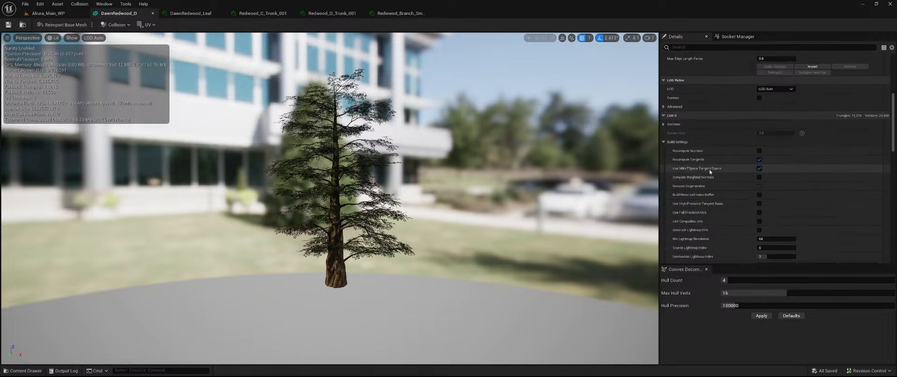
scroll(713, 167, "down", 10)
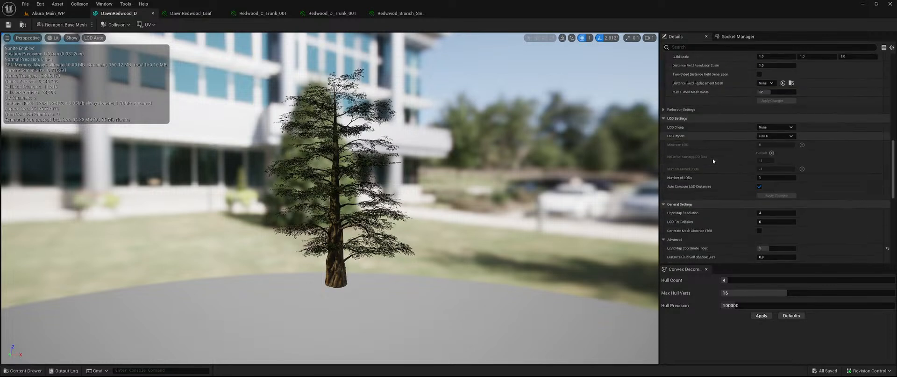
left_click(121, 25)
left_click(139, 58)
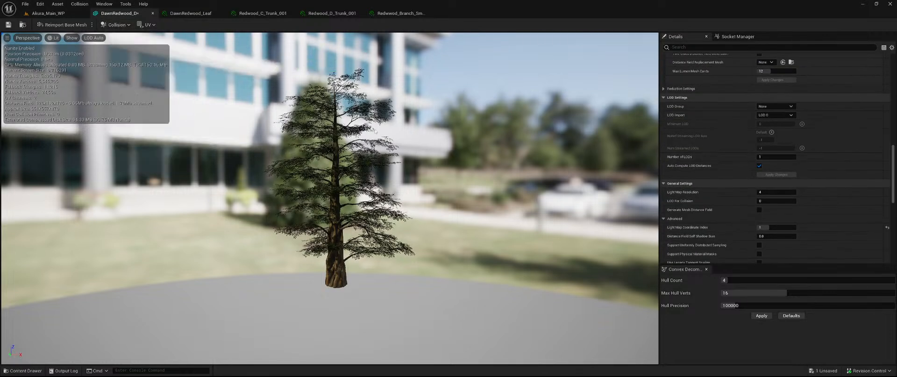
left_click(419, 131)
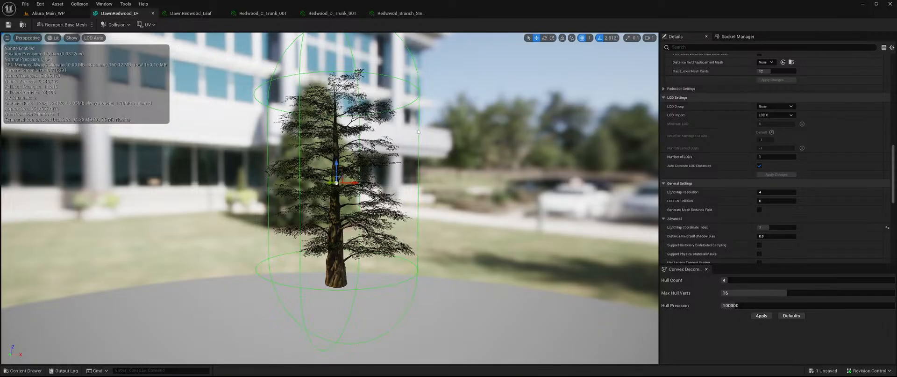
Scale the capsule collision of DawnRedwood_D down to fit closely around the trunk and check its fit at the base
key("r")
left_click_drag(355, 184, 283, 184)
left_click_drag(336, 166, 337, 192)
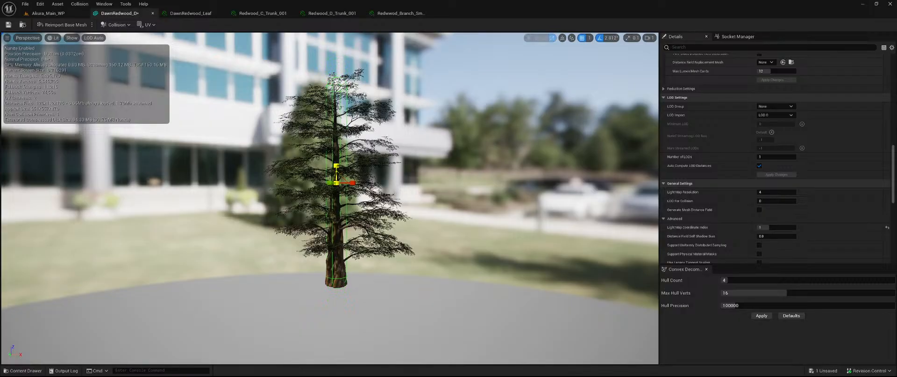
right_click_drag(337, 192, 336, 290)
key("w")
right_click_drag(587, 228, 545, 172)
key("s")
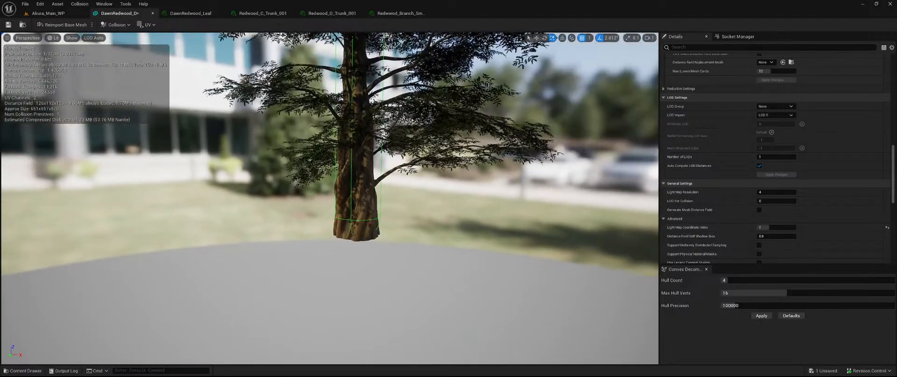
Set the collision preset of DawnRedwood_D to FoliageHard and save the mesh
scroll(710, 182, "down", 6)
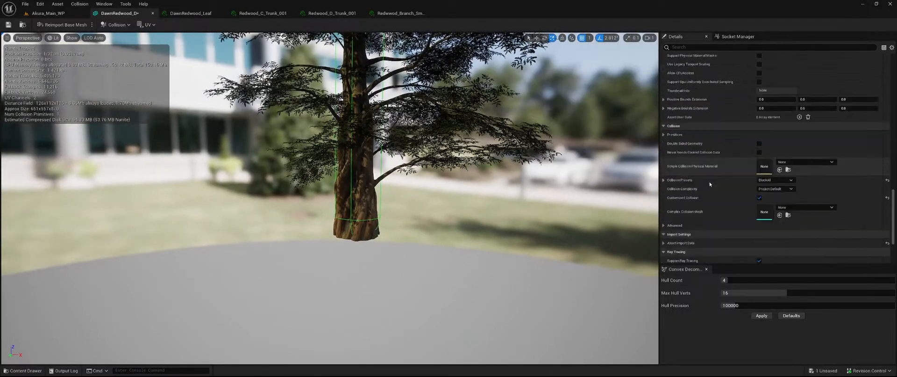
left_click(767, 170)
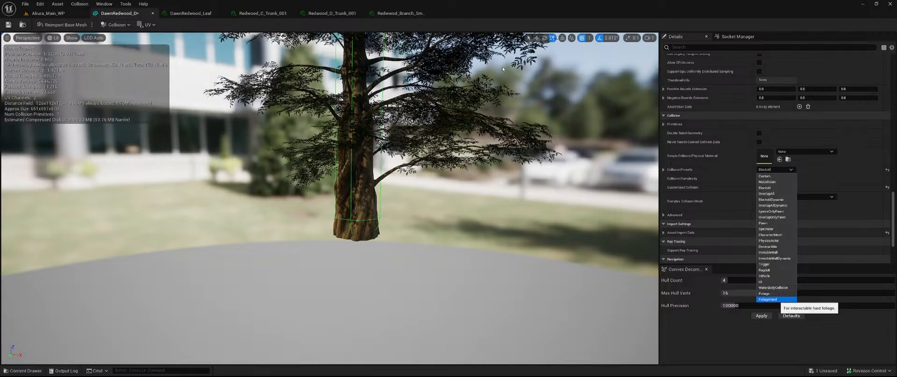
left_click(775, 299)
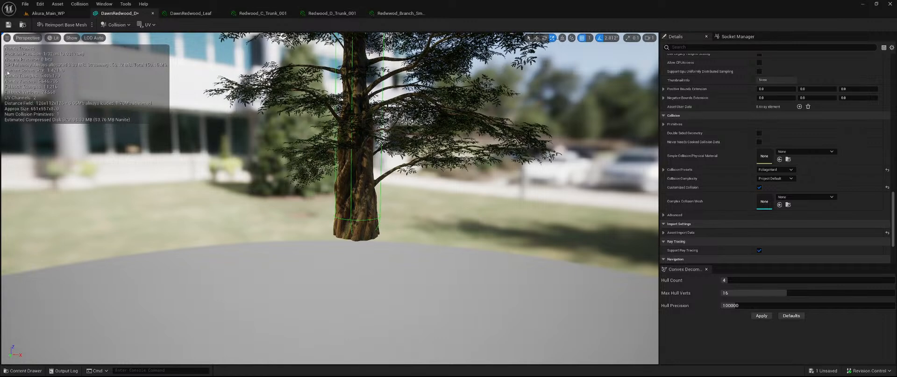
key("ctrl+s")
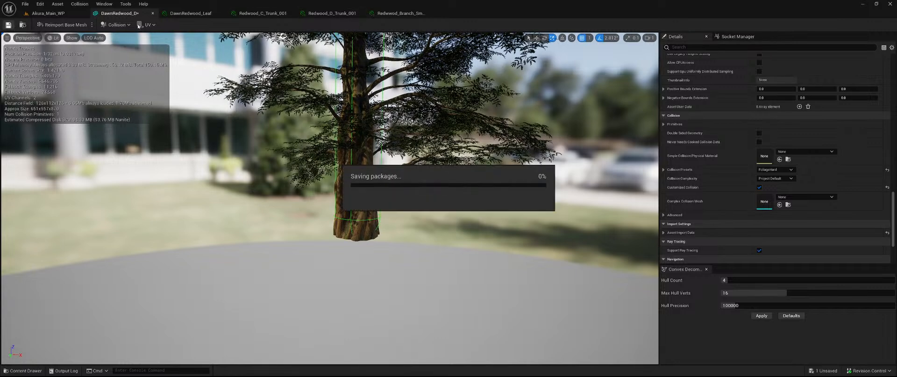
Close the DawnRedwood_D mesh and the open leaf, trunk and branch material instances, leaving only the Akura_Main_WP level
left_click(153, 13)
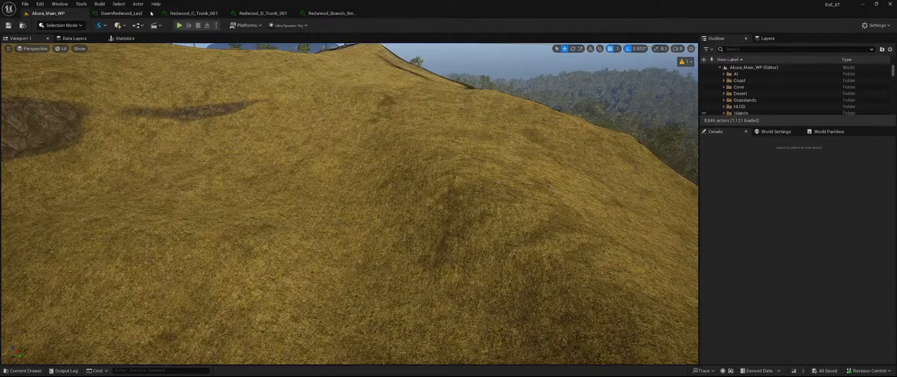
left_click(153, 13)
left_click(153, 13)
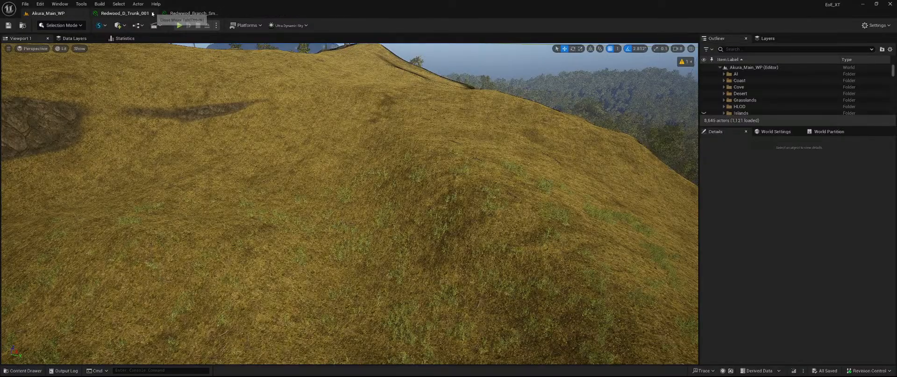
left_click(152, 13)
left_click(153, 13)
Place one DawnRedwood_C and one DawnRedwood_D tree from the DawnRedwood folder on the grassy hillside
right_click_drag(350, 202, 323, 205)
key("w")
key("ctrl+space")
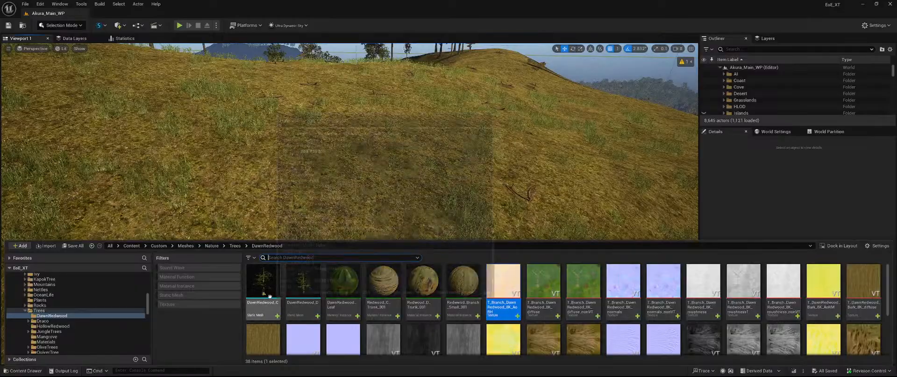
left_click_drag(262, 289, 290, 173)
key("ctrl+space")
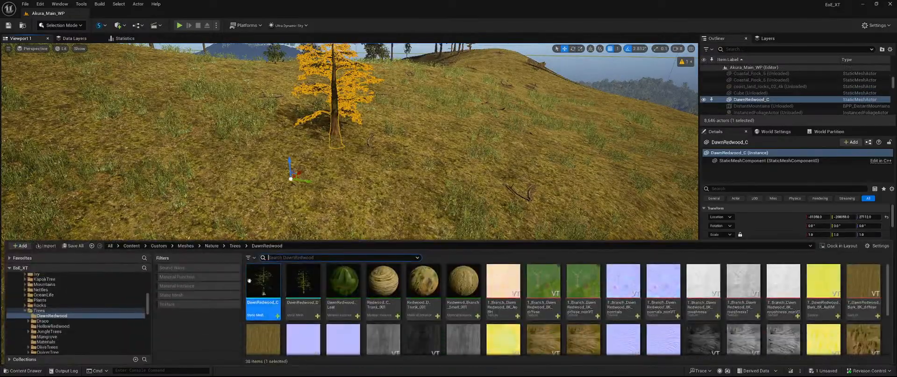
left_click(297, 293)
left_click_drag(297, 294, 430, 147)
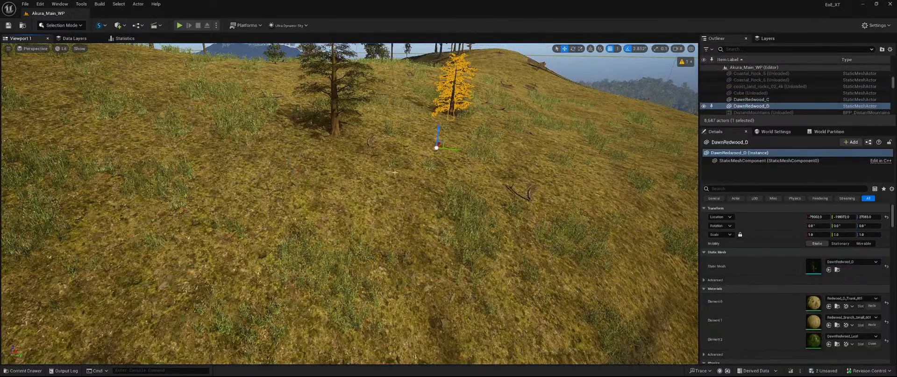
Look over the two placed trees and bring up the DawnRedwood folder's assets
right_click_drag(430, 147, 444, 121)
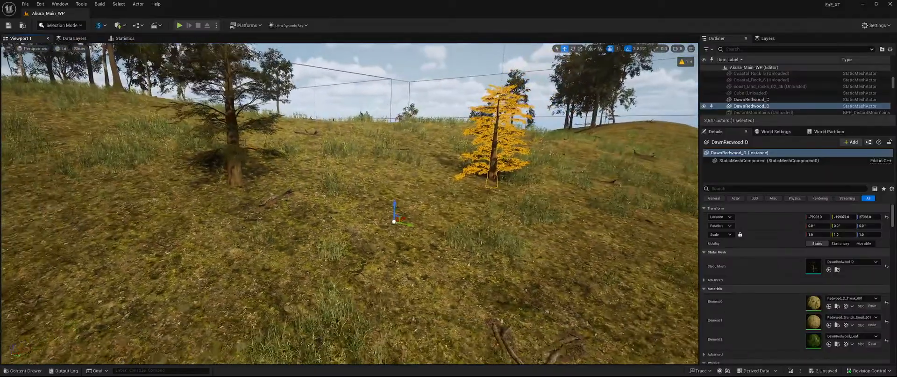
key("ctrl+space")
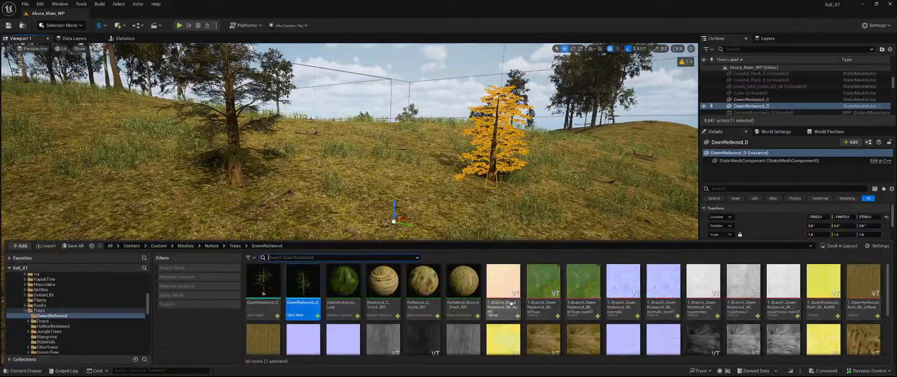
Force delete the nonVT, roughness and specular textures of the branch, bark, C and D sets from the DawnRedwood folder
left_click(583, 280)
left_click(663, 281, "ctrl")
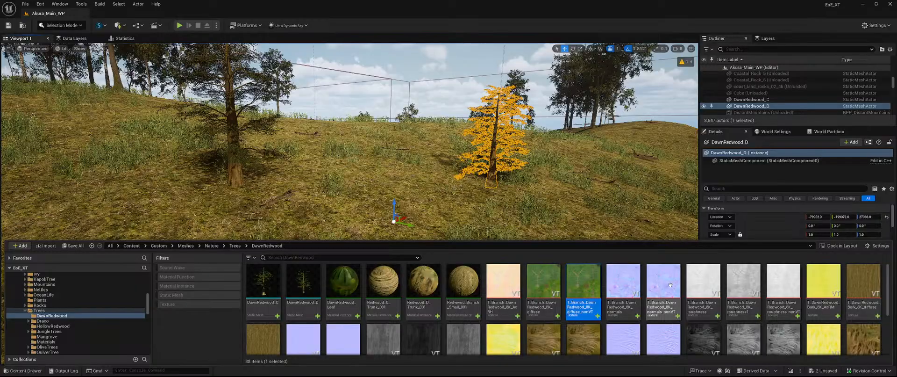
left_click(708, 290, "ctrl")
left_click(743, 286, "ctrl")
left_click(783, 286, "ctrl")
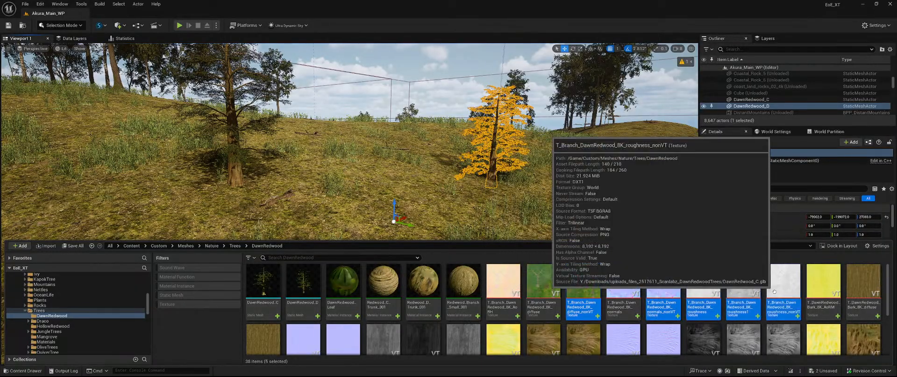
scroll(794, 299, "down", 1)
left_click(263, 308, "ctrl")
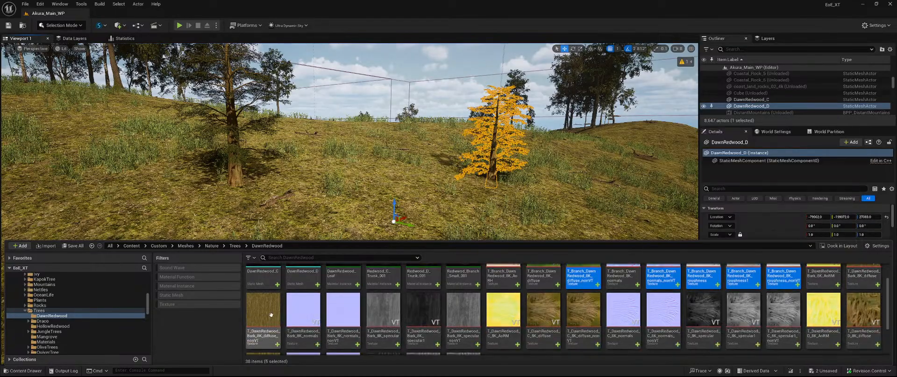
left_click(383, 308, "ctrl")
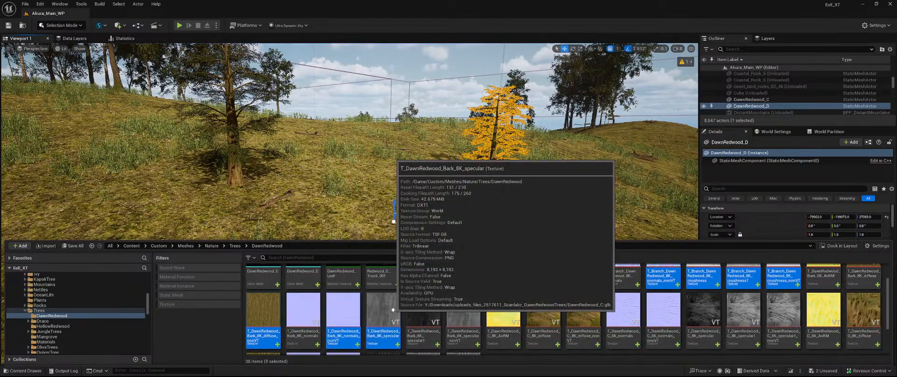
left_click(415, 318, "ctrl")
left_click(463, 311, "ctrl")
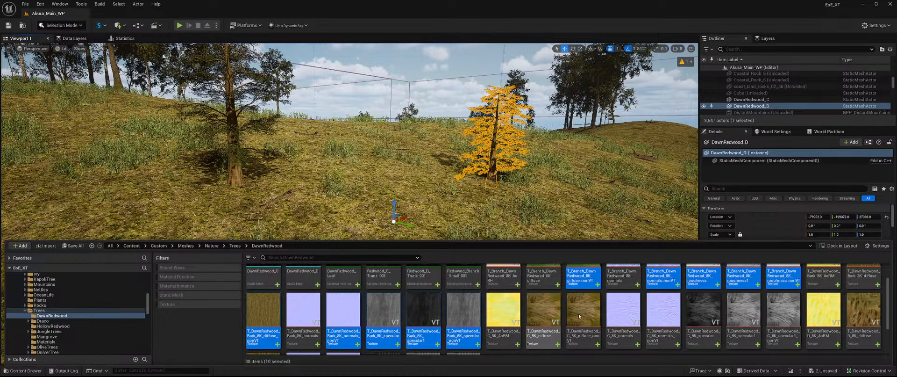
scroll(642, 303, "down", 1)
left_click(584, 292, "ctrl")
left_click(664, 292, "ctrl")
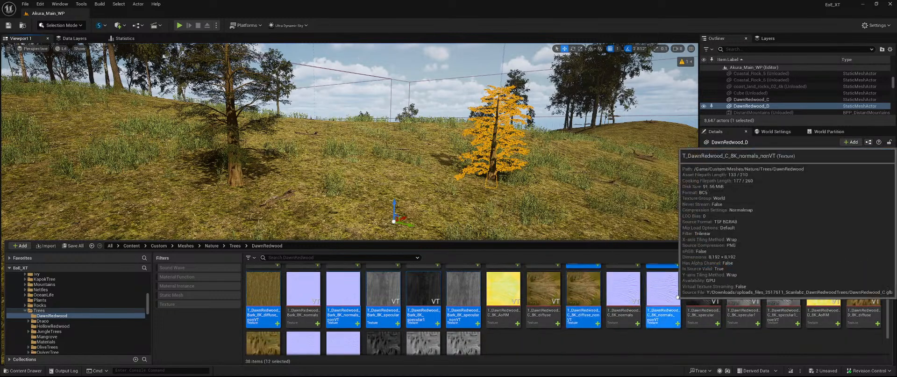
left_click(703, 289, "ctrl")
left_click(743, 290, "ctrl")
left_click(783, 289, "ctrl")
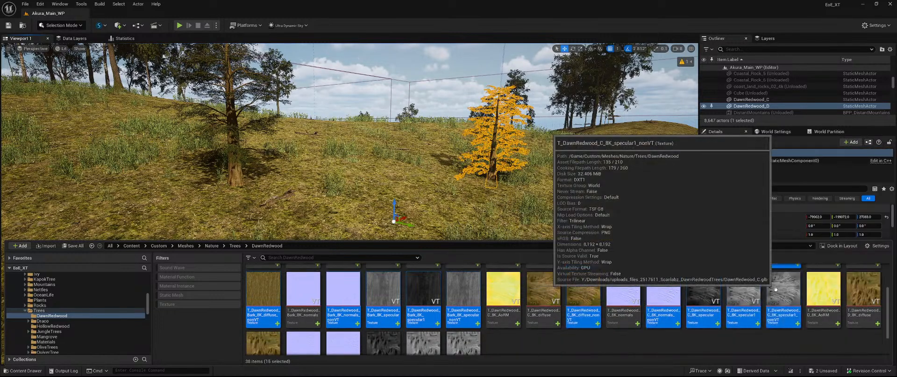
scroll(796, 288, "down", 1)
scroll(797, 288, "down", 1)
left_click(263, 327, "ctrl")
left_click(344, 327, "ctrl")
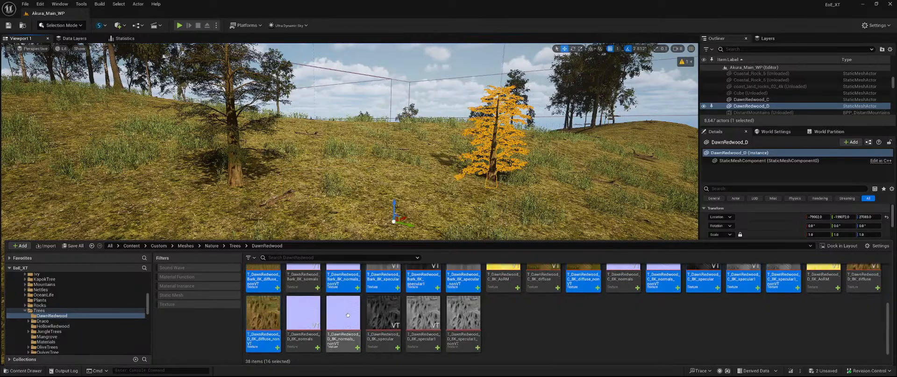
left_click(436, 320, "ctrl")
left_click(462, 315, "ctrl")
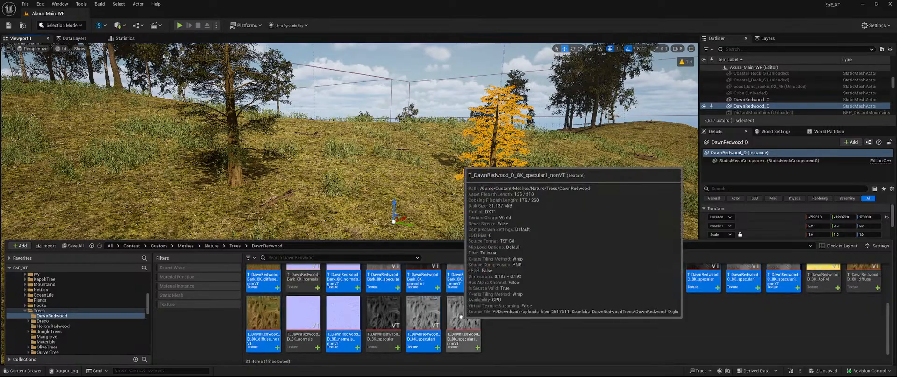
left_click(383, 316, "ctrl")
key("Delete")
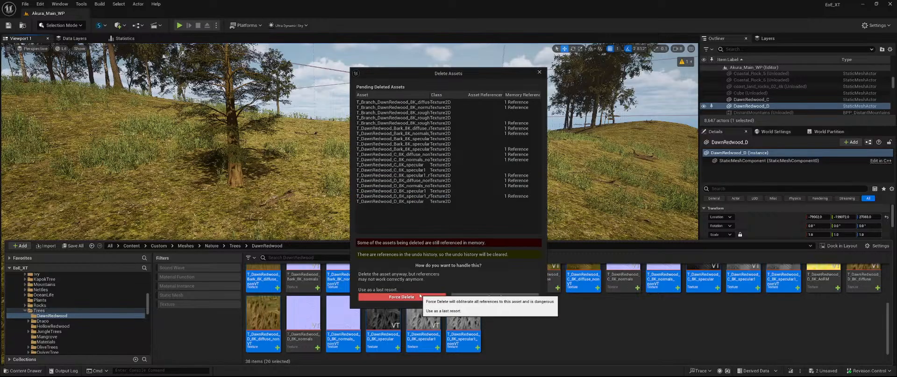
left_click(420, 295)
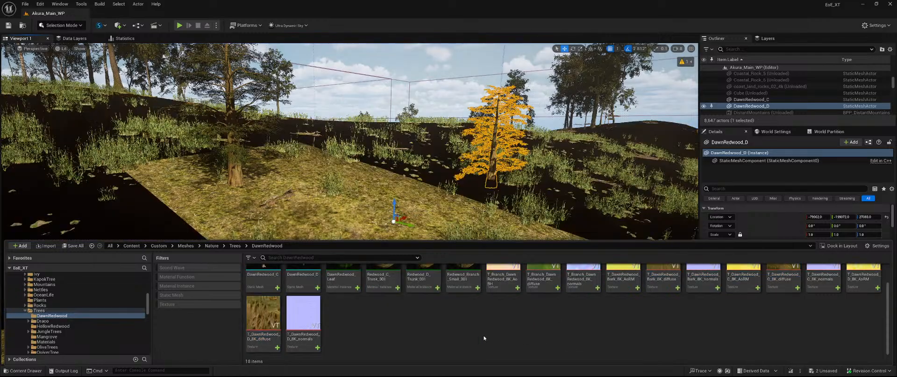
Create a folder named Textures inside the DawnRedwood folder
scroll(454, 321, "up", 1)
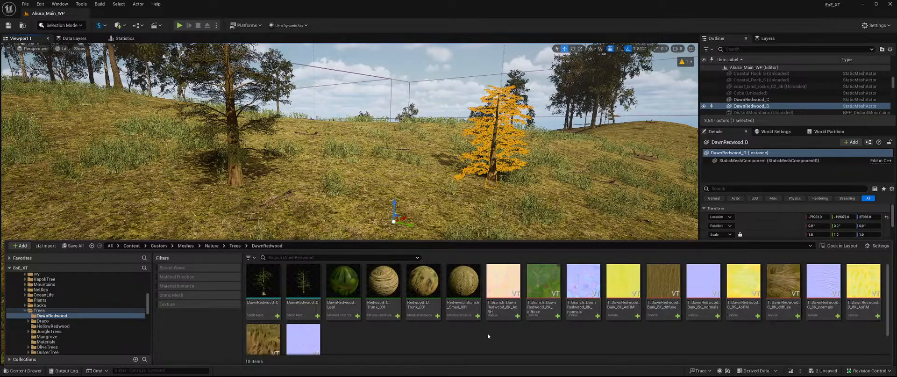
right_click(391, 337)
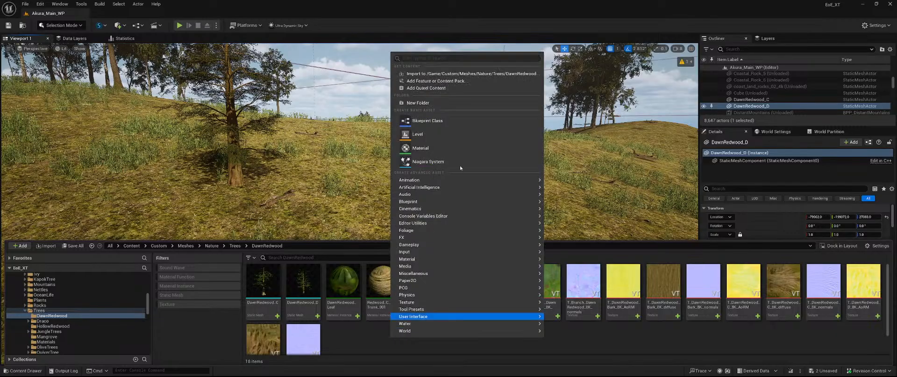
left_click(442, 101)
type("Textures")
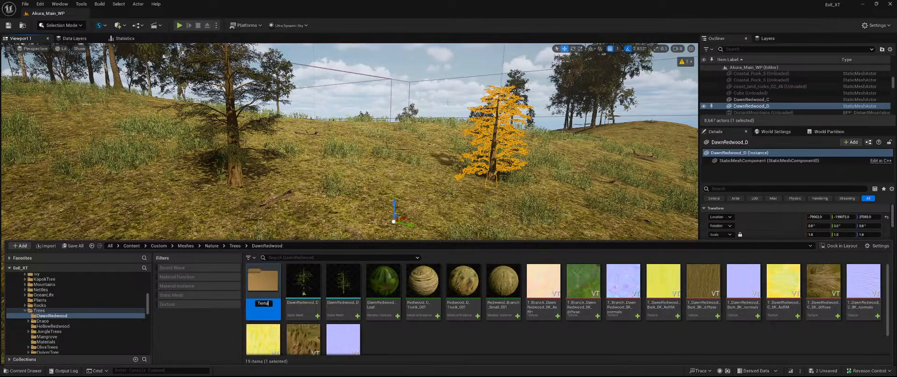
key("Return")
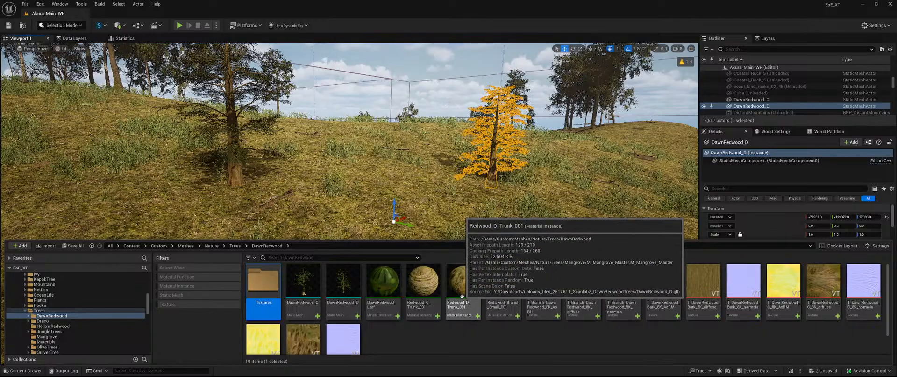
Create a folder named Materials inside the DawnRedwood folder
right_click(421, 337)
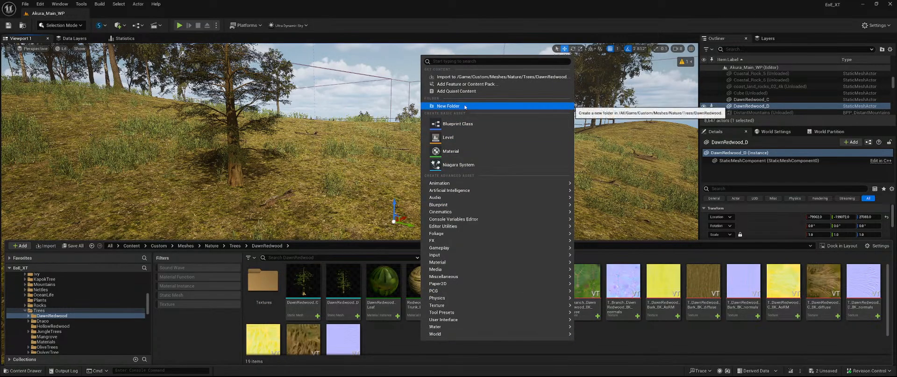
left_click(449, 106)
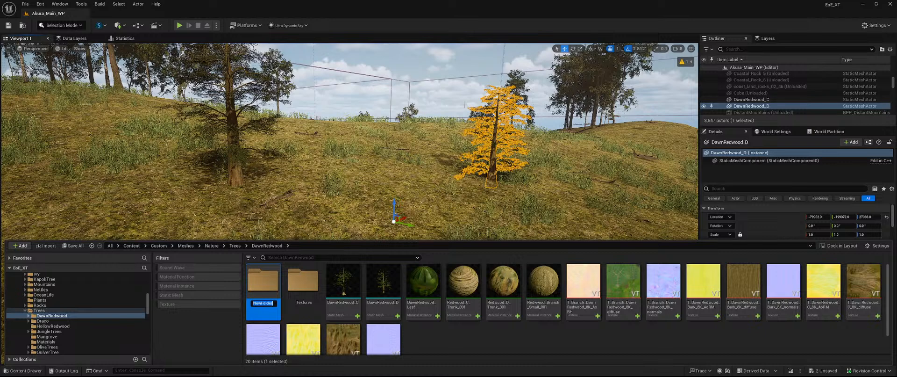
type("Materials")
key("Return")
Move the leaf, C trunk, D trunk and small branch material instances into the Materials folder
left_click(438, 304)
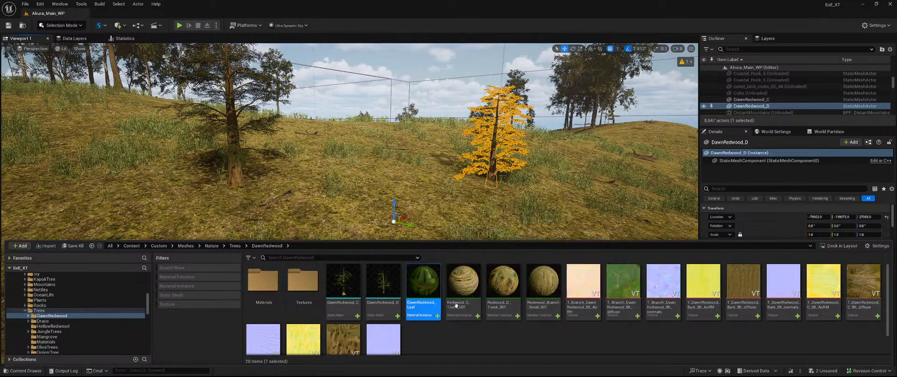
left_click(535, 286, "shift")
left_click_drag(445, 283, 263, 280)
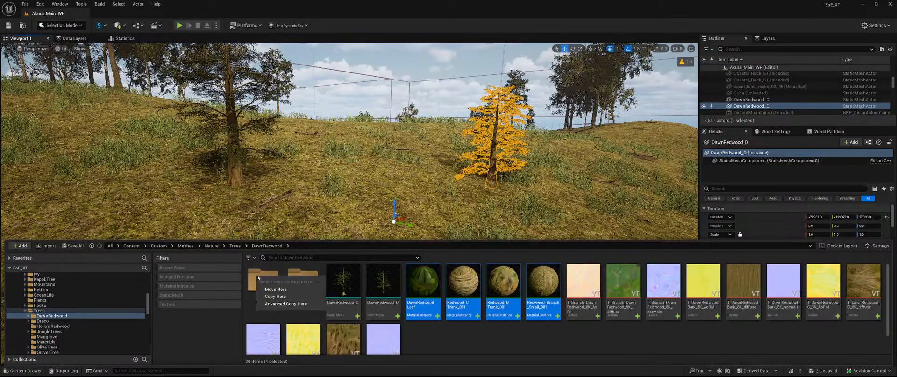
left_click(302, 289)
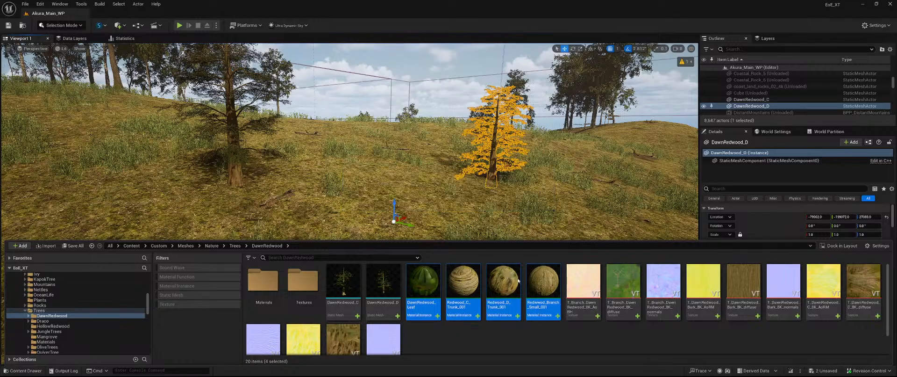
Move all the remaining DawnRedwood textures, from T_Branch_DawnRedwood_8K_AoRH to T_DawnRedwood_D_8K_normals, into the Textures folder
left_click(413, 286)
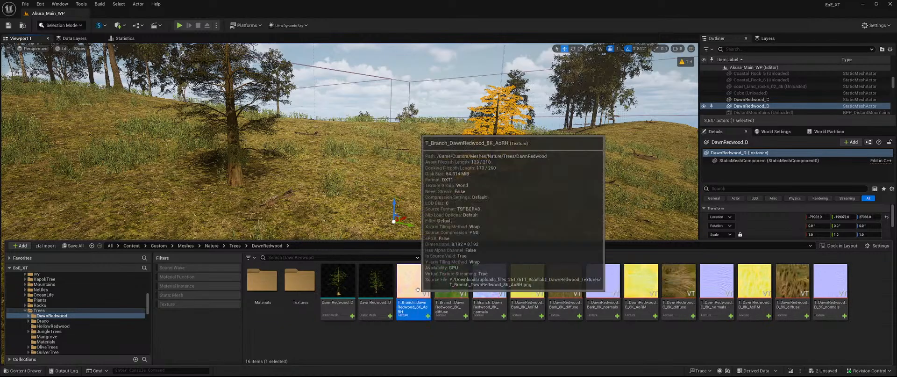
left_click(829, 283, "shift")
left_click_drag(682, 283, 299, 283)
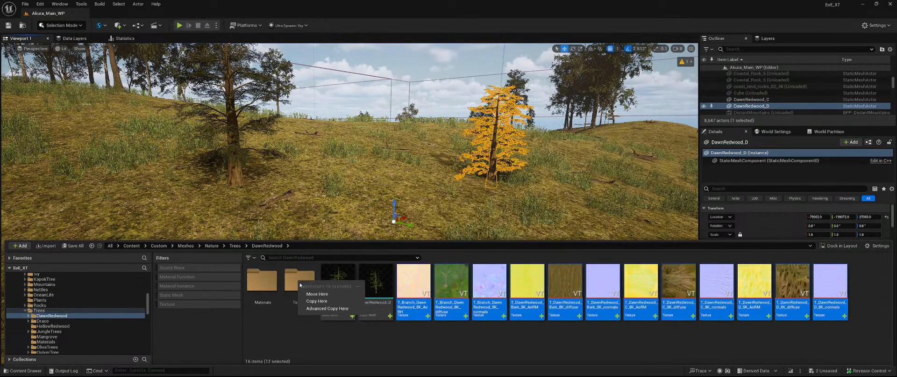
left_click(314, 294)
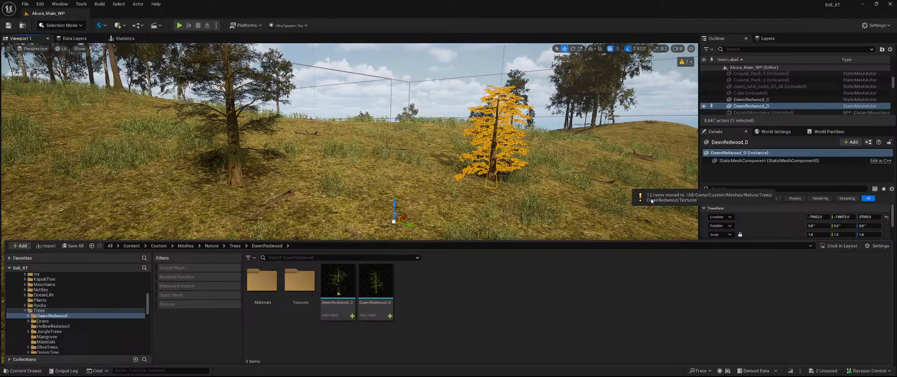
Open the content folder Characters/Humans/Tribal_Base/Mesh/Male
right_click_drag(512, 138, 432, 177)
key("w")
key("s")
key("w")
key("ctrl+space")
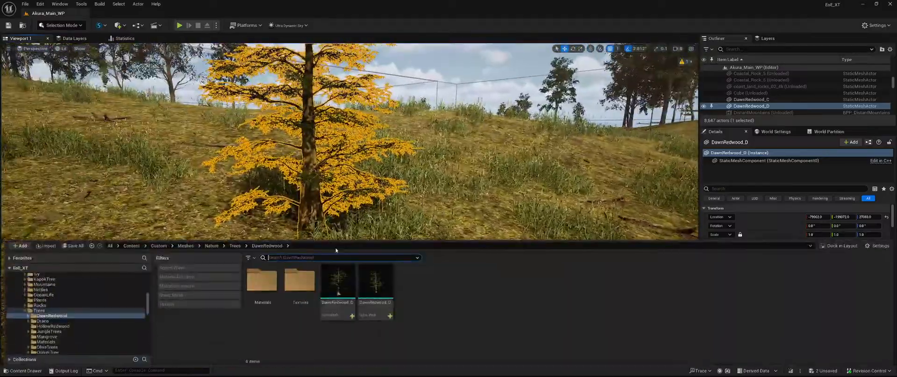
scroll(89, 308, "up", 8)
scroll(89, 305, "down", 3)
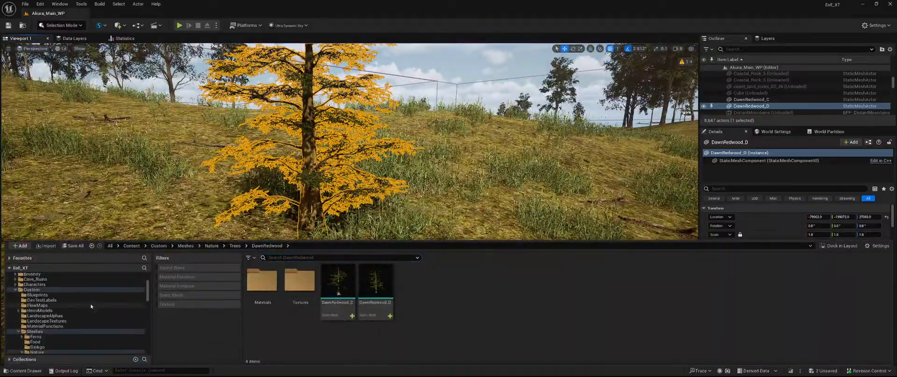
left_click(65, 285)
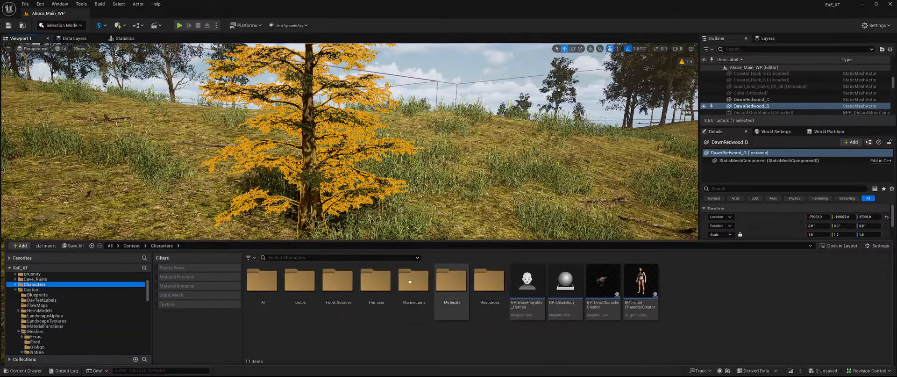
double_click(376, 280)
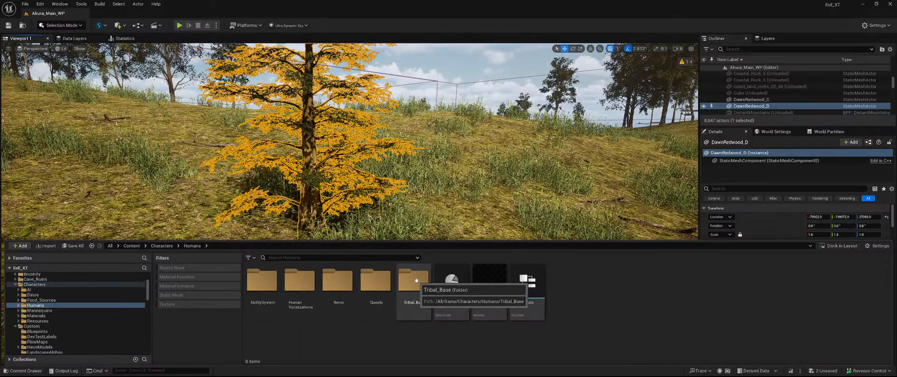
double_click(417, 281)
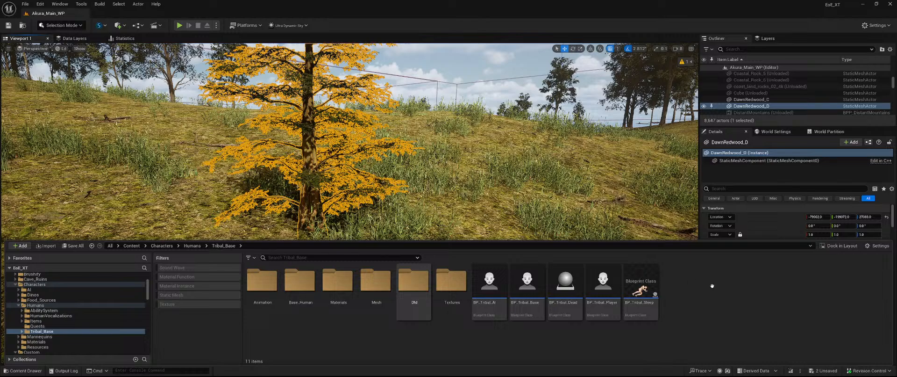
double_click(376, 292)
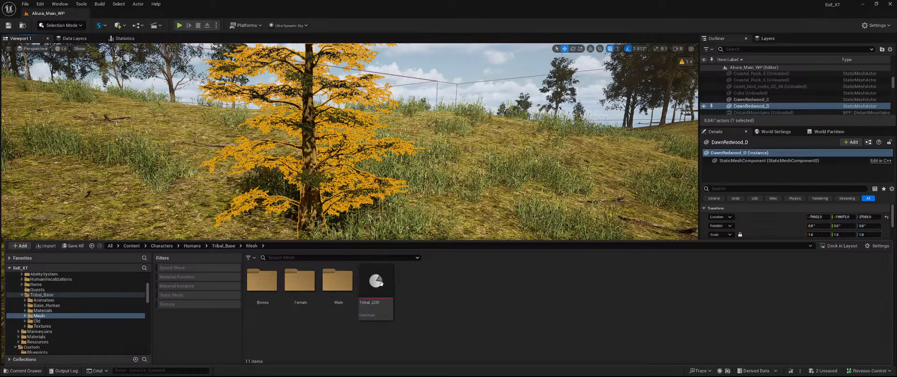
double_click(354, 304)
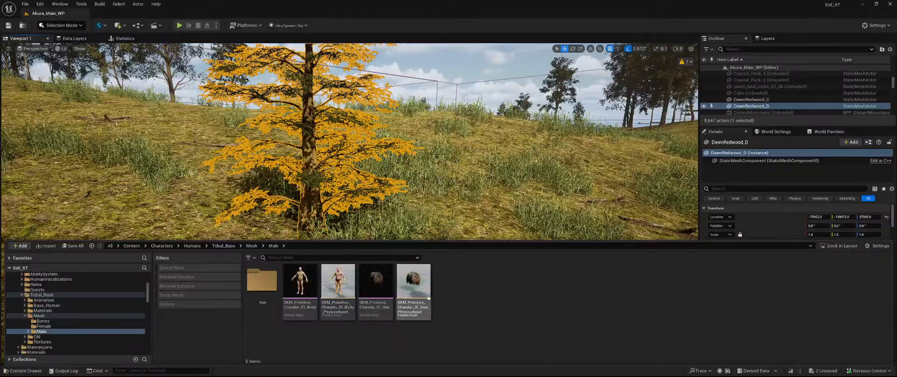
Place the SKM_Primitive_Charater_01_Body skeletal mesh in the level on the grass near the redwood trees
left_click_drag(296, 299, 303, 262)
right_click_drag(303, 262, 189, 280)
key("w")
key("s")
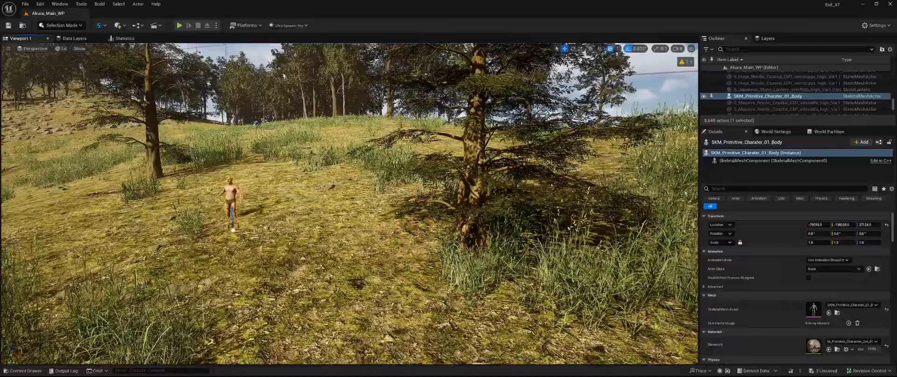
Move the character body next to the trunk of the DawnRedwood_C tree as a scale reference
left_click_drag(233, 229, 149, 178)
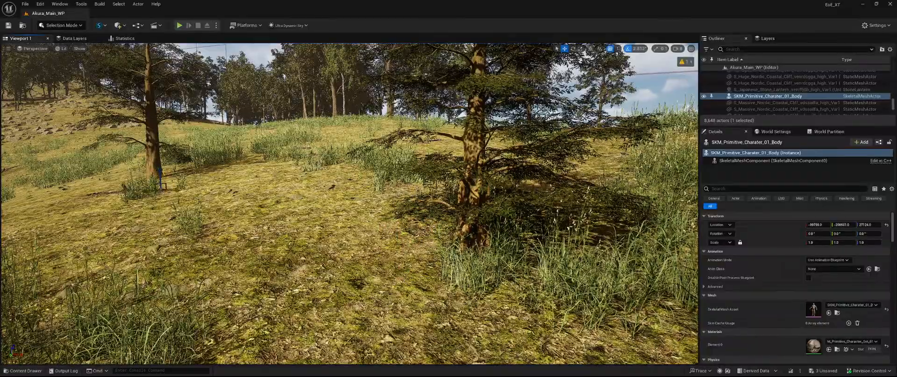
key("w")
right_click_drag(350, 204, 403, 243)
key("s")
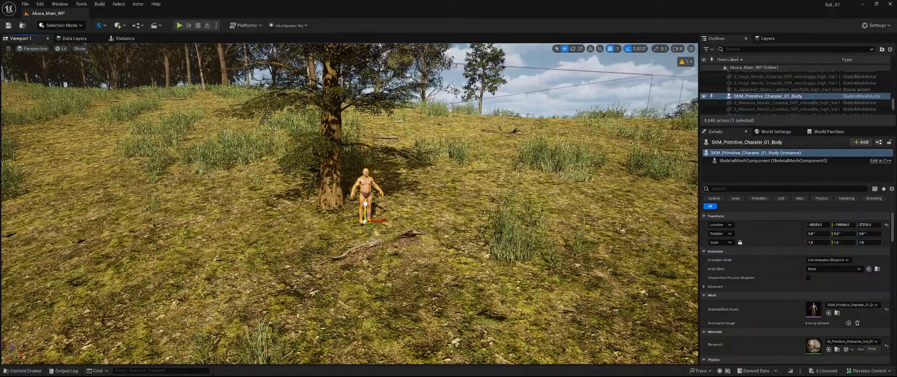
Try the DawnRedwood_C tree at a scale of 2 on all axes, shift it sideways, and undo both changes
right_click_drag(365, 204, 402, 187)
key("w")
key("s")
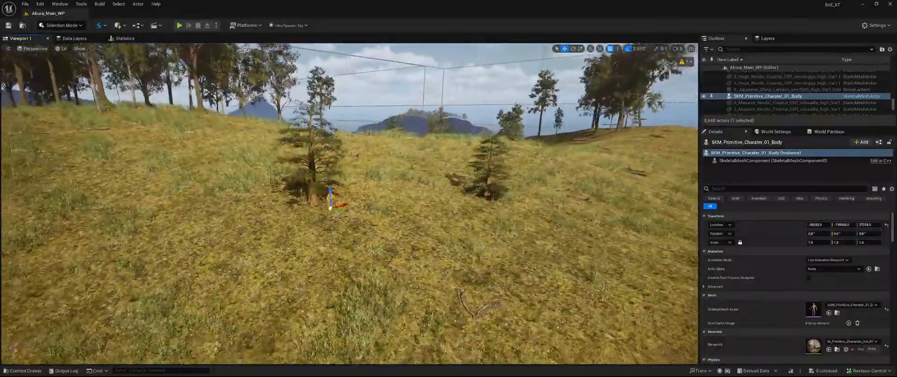
left_click(309, 154)
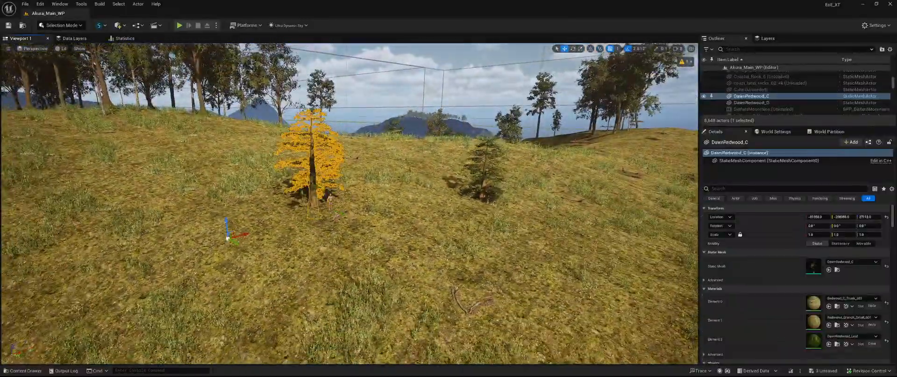
left_click(814, 234)
type("2")
key("Return")
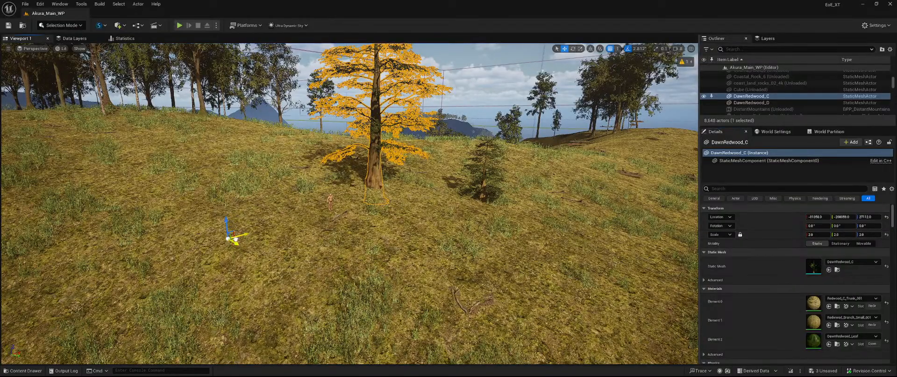
left_click_drag(236, 236, 88, 276)
right_click_drag(353, 255, 373, 246)
key("ctrl+z")
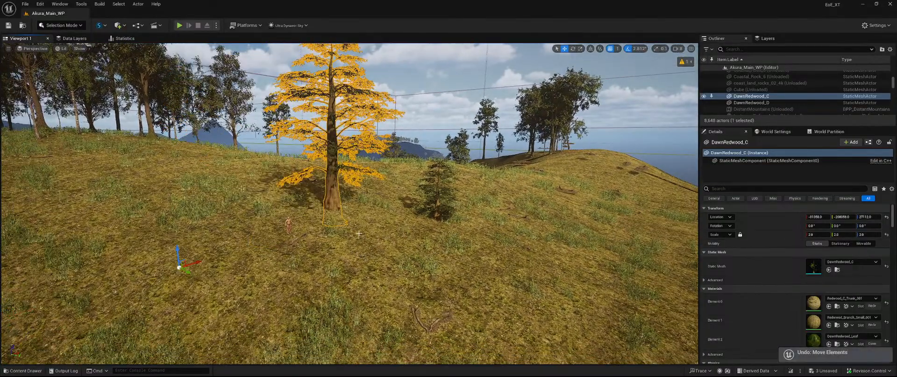
key("ctrl+z")
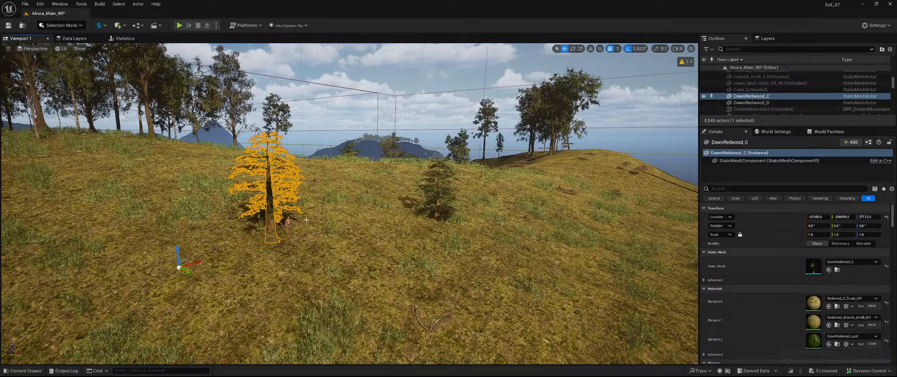
Delete the SKM_Primitive_Charater_01_Body scale reference from the level
left_click(290, 223)
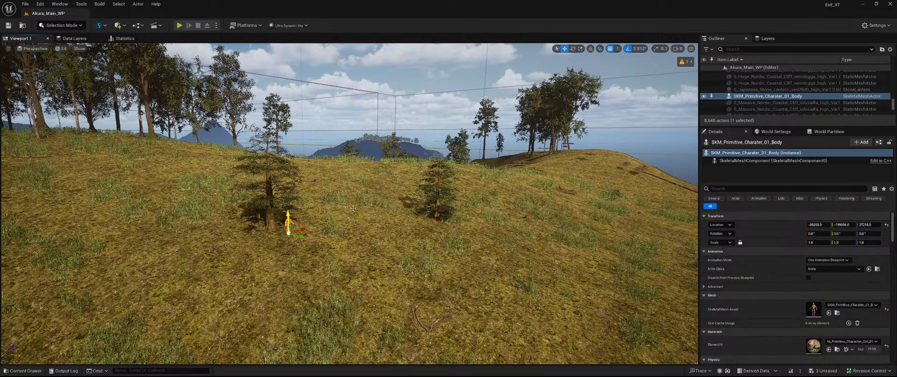
key("Delete")
In Modeling mode, use Edit Pivot to place the DawnRedwood_C tree's pivot at the bottom of its bounding box and accept it
left_click(273, 190)
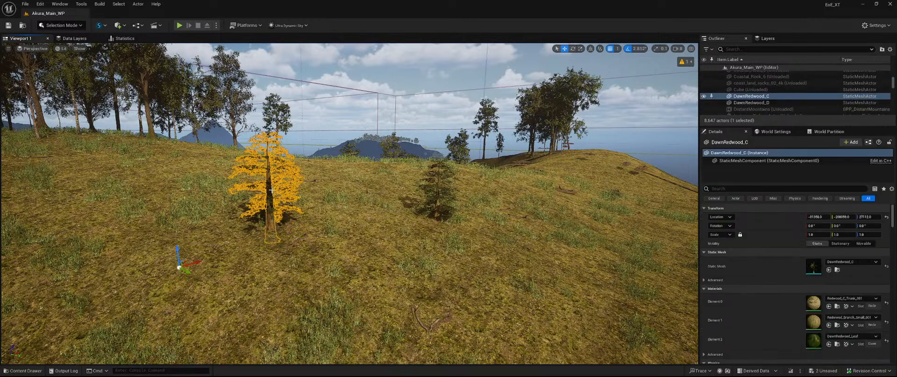
left_click(61, 25)
left_click(65, 61)
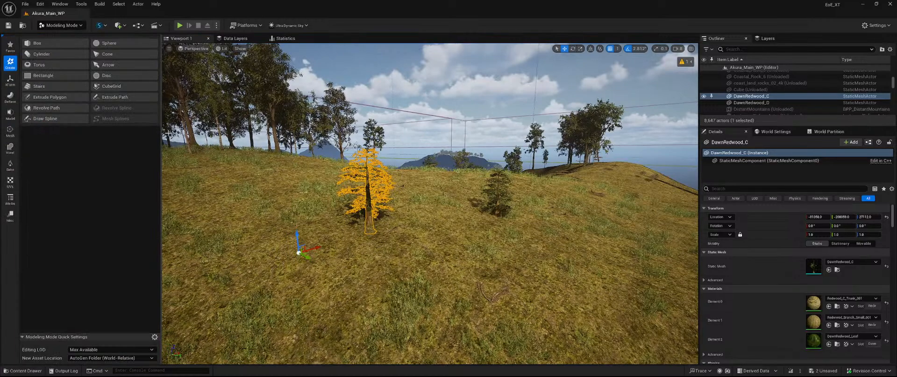
left_click(12, 83)
left_click(46, 64)
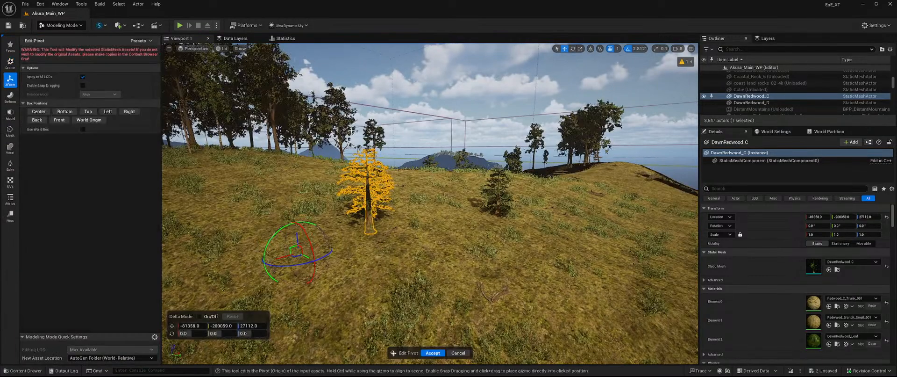
left_click(58, 120)
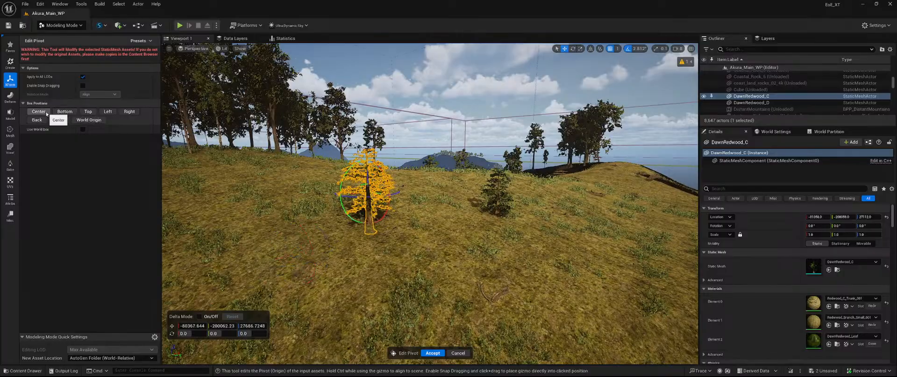
left_click(64, 111)
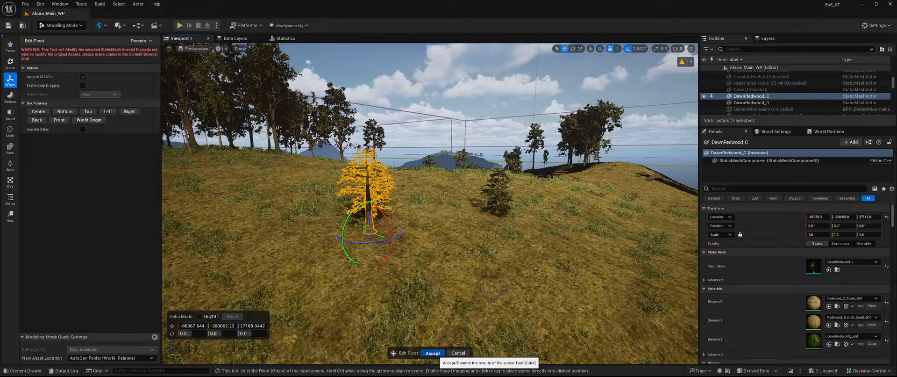
left_click(433, 353)
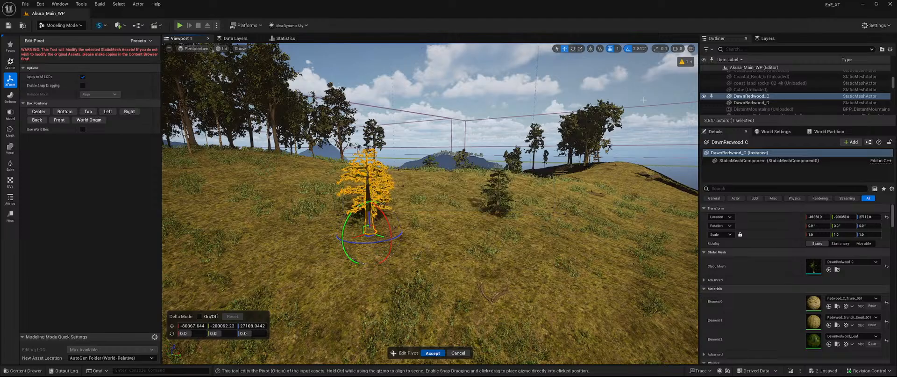
left_click(433, 353)
Set the DawnRedwood_D tree's pivot to the bottom of its bounding box and save all modified DawnRedwood_C and DawnRedwood_D content
left_click(751, 102)
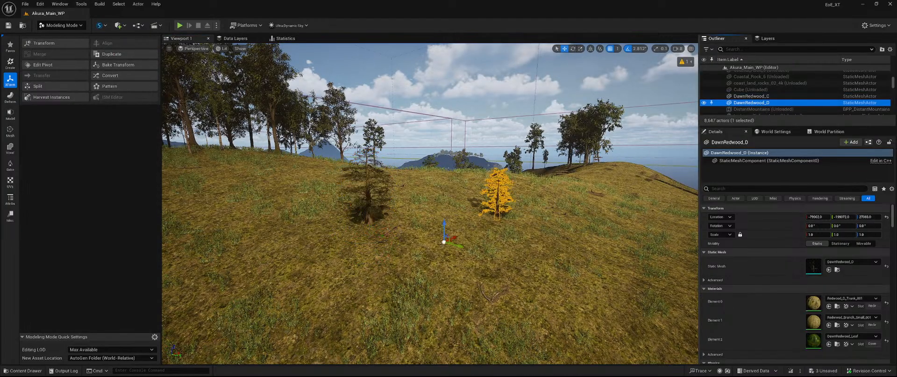
left_click(55, 66)
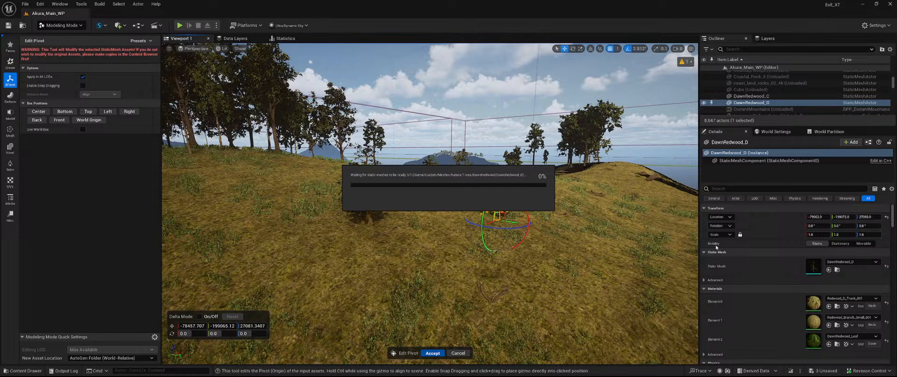
key("Return")
left_click(832, 371)
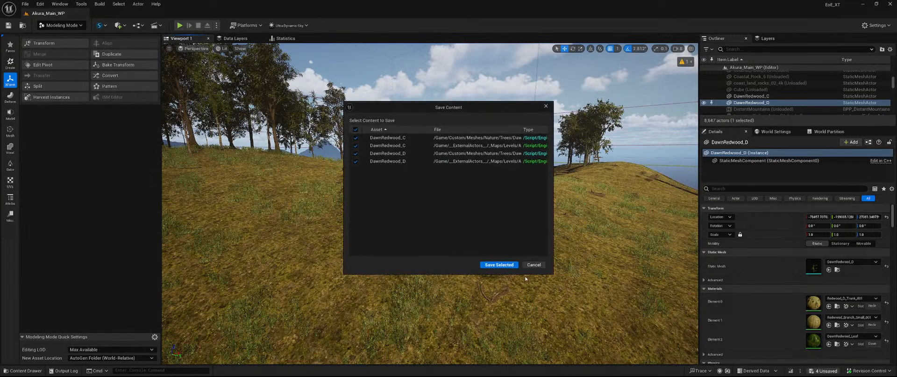
left_click(499, 264)
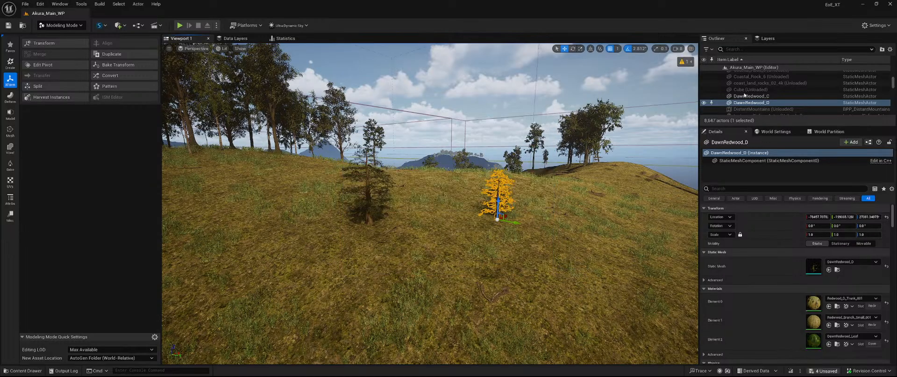
Delete both the DawnRedwood_C and DawnRedwood_D trees from the level
left_click(743, 96, "ctrl")
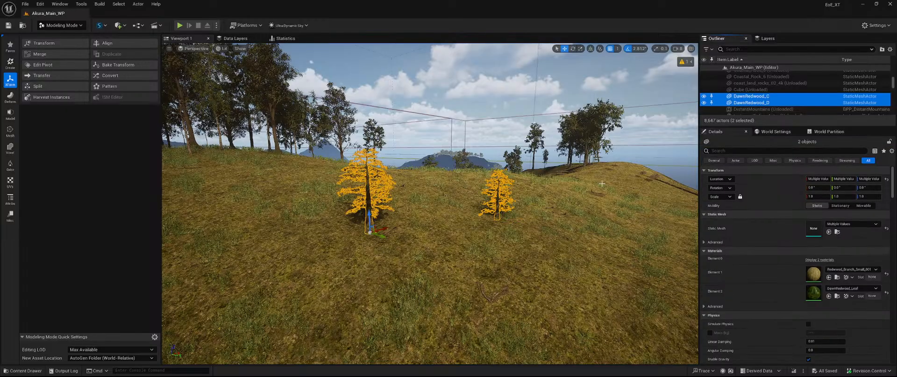
key("Delete")
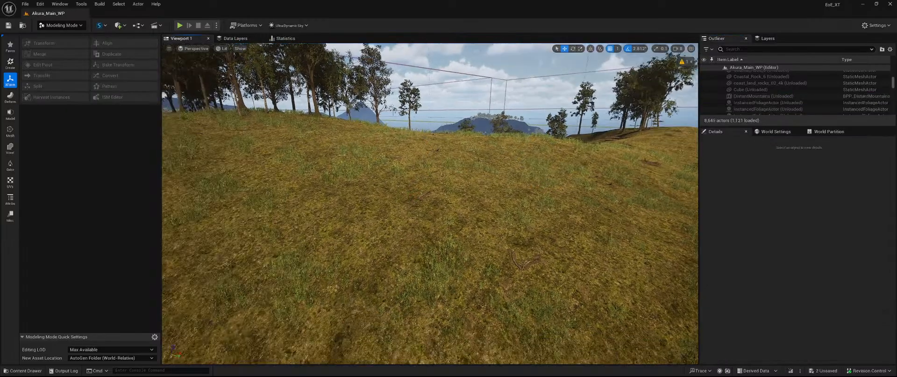
In Landscape mode, reduce the paint brush size and paint the Riverbed layer onto the open grassy hillside
right_click_drag(430, 203, 182, 97)
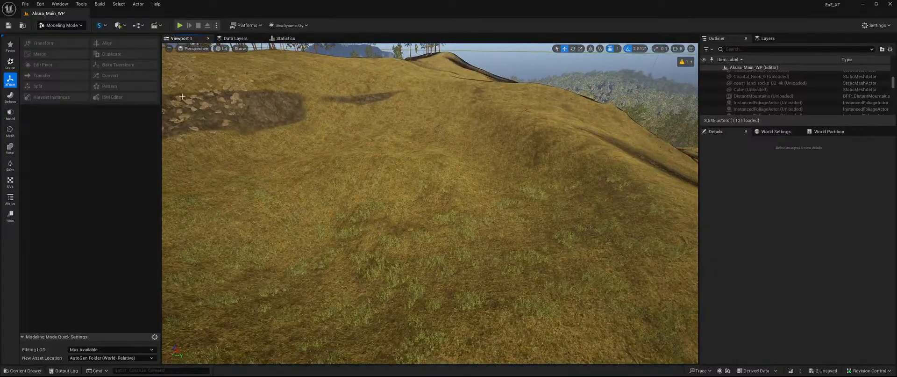
left_click(83, 26)
left_click(65, 41)
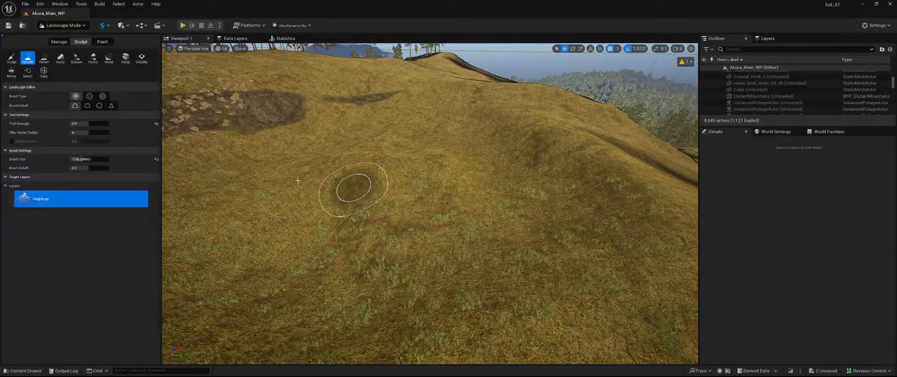
left_click(103, 41)
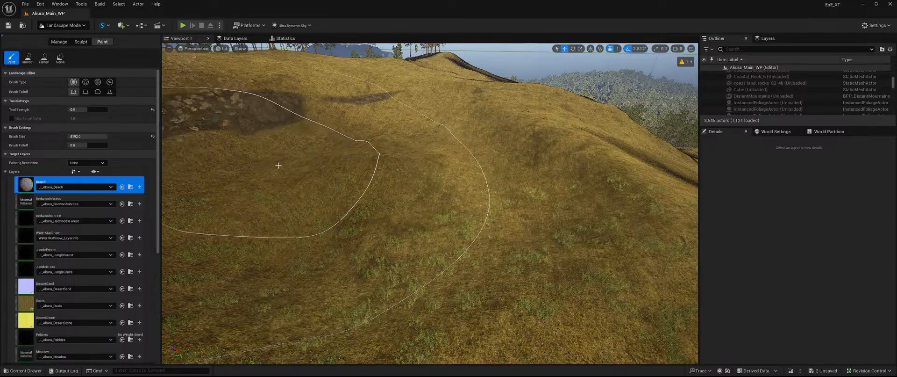
mouse_move(97, 136)
left_mouse_down()
mouse_move(87, 136)
mouse_move(101, 136)
left_mouse_up()
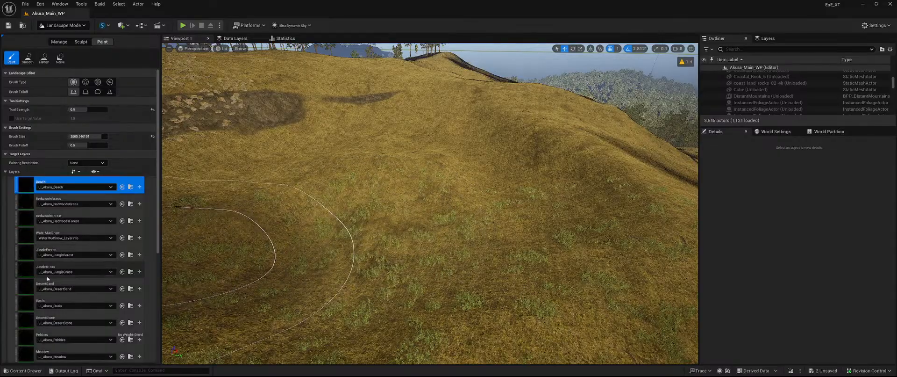
scroll(47, 278, "down", 5)
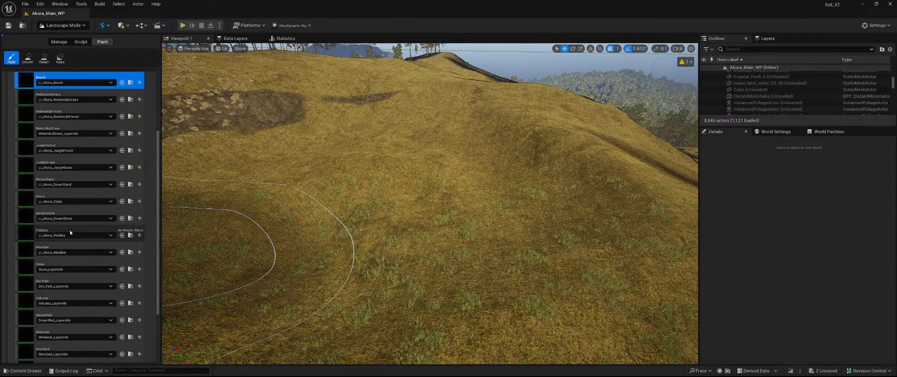
scroll(66, 290, "down", 4)
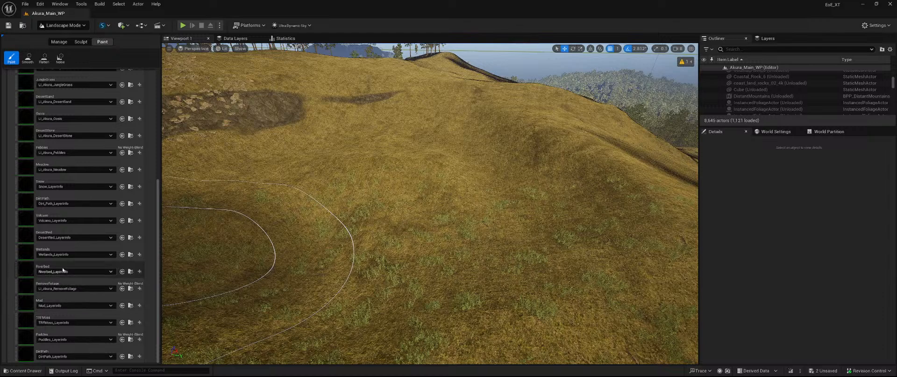
left_click(63, 270)
left_click_drag(350, 190, 412, 233)
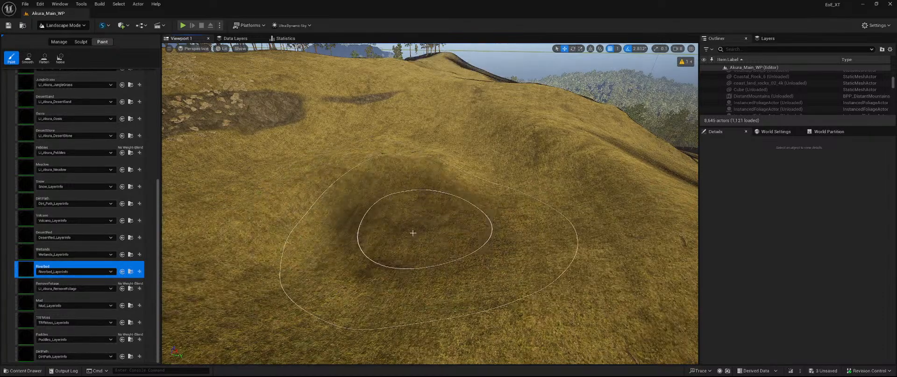
Smooth a spot of terrain within the painted area and extend the Riverbed layer across the slope towards the rocky patch
left_click(81, 42)
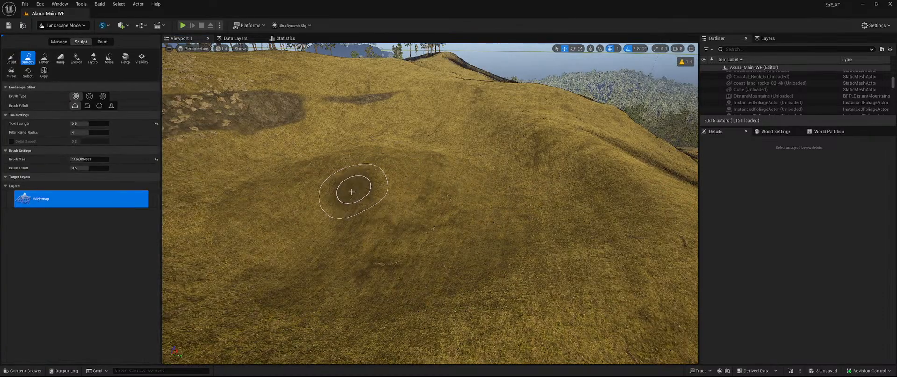
left_click(352, 191)
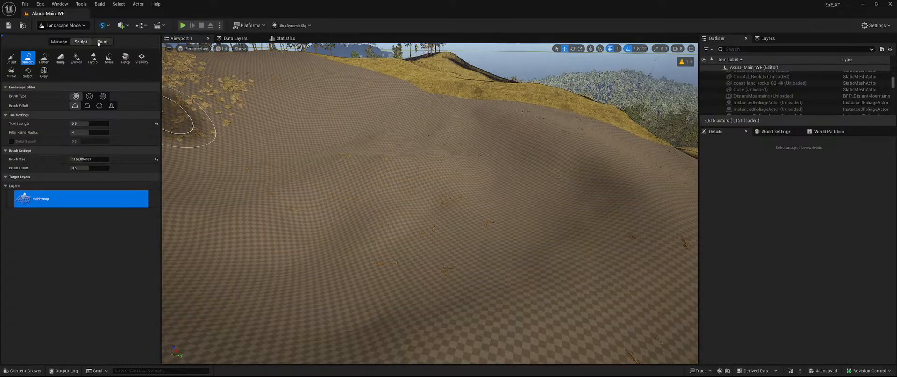
left_click(101, 42)
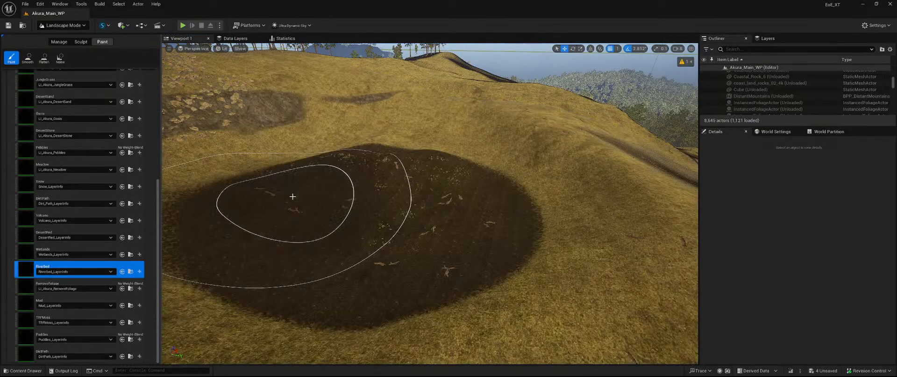
mouse_move(293, 196)
left_mouse_down()
mouse_move(499, 202)
mouse_move(461, 230)
mouse_move(295, 232)
mouse_move(251, 195)
mouse_move(311, 140)
mouse_move(360, 144)
mouse_move(396, 135)
mouse_move(449, 147)
mouse_move(481, 180)
left_mouse_up()
mouse_move(481, 180)
right_mouse_down()
mouse_move(465, 117)
mouse_move(442, 119)
mouse_move(441, 197)
mouse_move(437, 180)
mouse_move(337, 196)
right_mouse_up()
mouse_move(489, 196)
left_mouse_down()
mouse_move(389, 178)
mouse_move(288, 221)
mouse_move(289, 196)
mouse_move(277, 241)
left_mouse_up()
right_click_drag(276, 241, 180, 187)
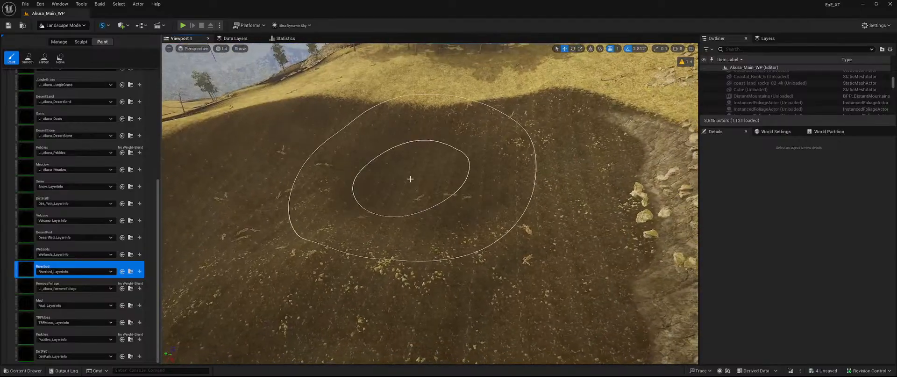
mouse_move(410, 179)
left_mouse_down()
mouse_move(402, 161)
mouse_move(383, 152)
mouse_move(458, 169)
mouse_move(451, 154)
mouse_move(467, 154)
mouse_move(418, 179)
left_mouse_up()
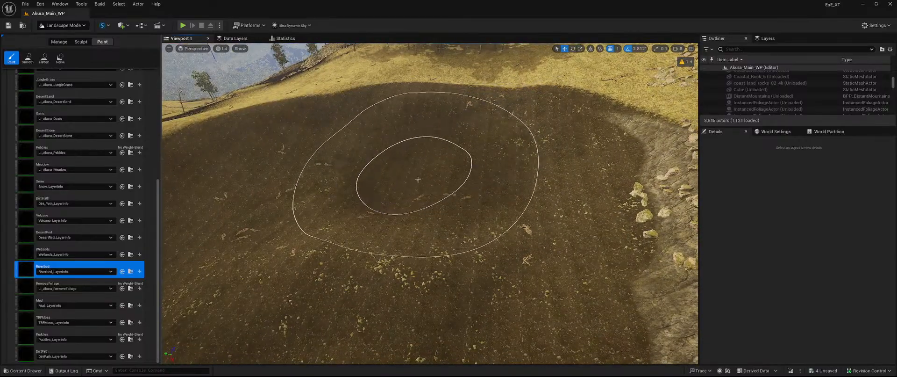
right_click_drag(417, 179, 418, 179)
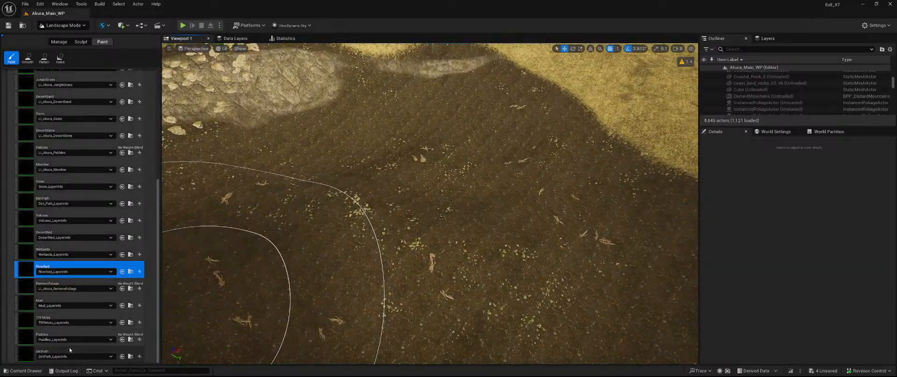
Try the Wetlands layer on the grass beside the dark Riverbed patch and undo the paint stroke
left_click(67, 249)
mouse_move(327, 210)
right_mouse_down()
mouse_move(328, 155)
mouse_move(324, 220)
right_mouse_up()
mouse_move(361, 187)
left_mouse_down()
mouse_move(386, 163)
mouse_move(429, 178)
mouse_move(456, 222)
mouse_move(537, 245)
mouse_move(425, 232)
left_mouse_up()
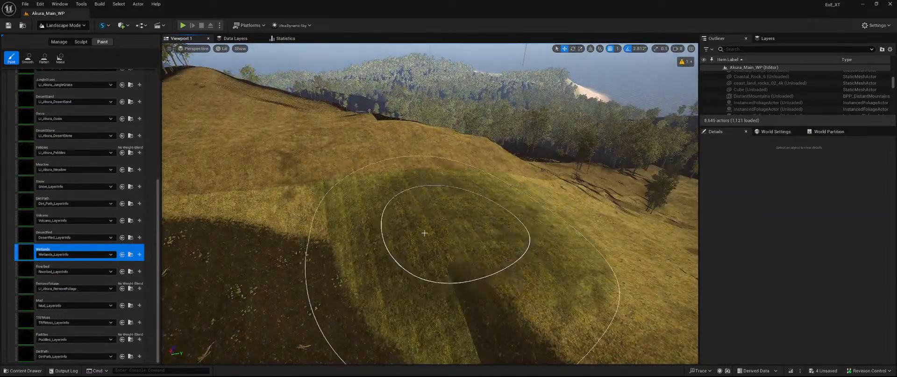
key("ctrl+z")
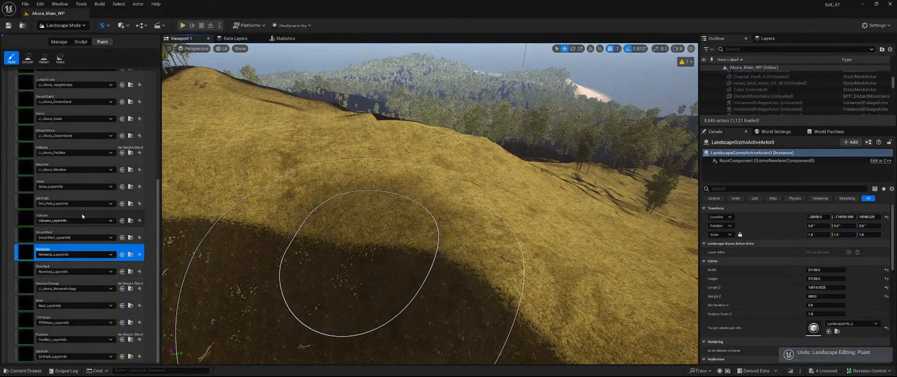
Paint the Meadow layer over the grassy slope beside the dark Riverbed patch
left_click(79, 165)
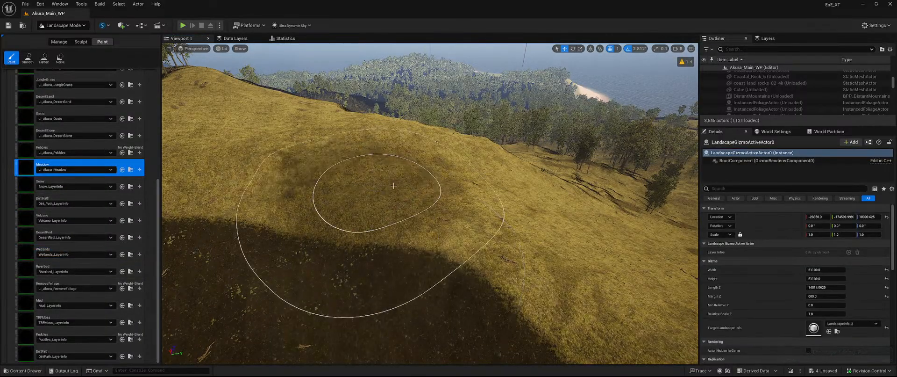
mouse_move(394, 185)
left_mouse_down()
mouse_move(457, 201)
mouse_move(436, 218)
mouse_move(567, 250)
mouse_move(422, 197)
mouse_move(229, 180)
mouse_move(345, 175)
left_mouse_up()
mouse_move(344, 174)
right_mouse_down()
mouse_move(233, 156)
mouse_move(219, 219)
mouse_move(236, 212)
right_mouse_up()
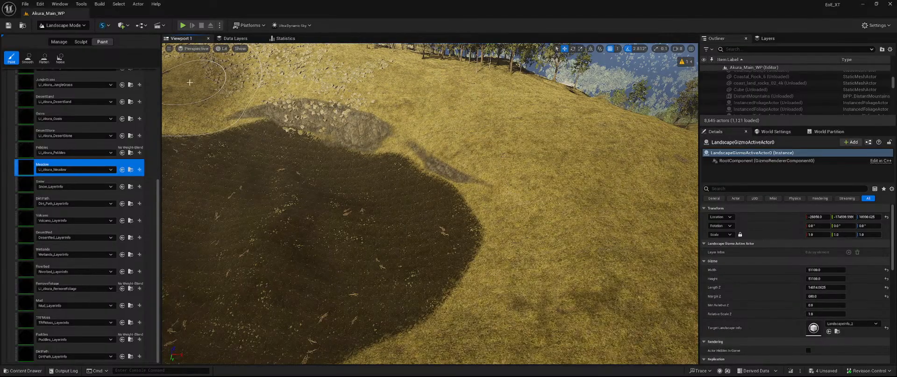
Extend the Meadow layer over the grass along the other edges of the dark Riverbed patch and save all unsaved assets
right_click_drag(449, 101, 327, 75)
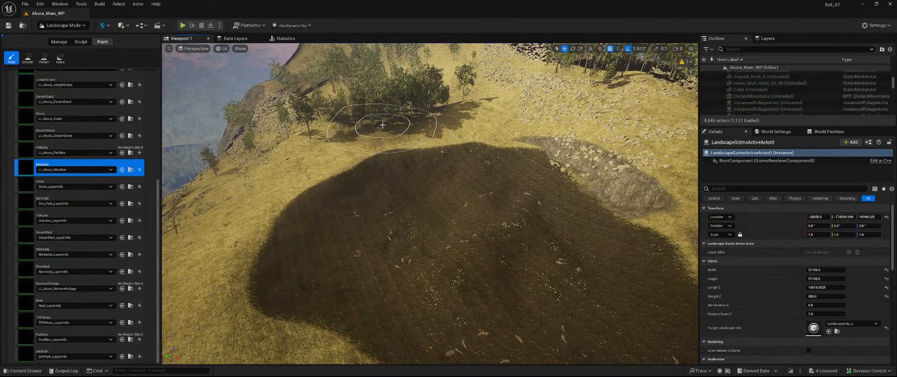
mouse_move(319, 156)
left_mouse_down()
mouse_move(192, 341)
mouse_move(287, 234)
left_mouse_up()
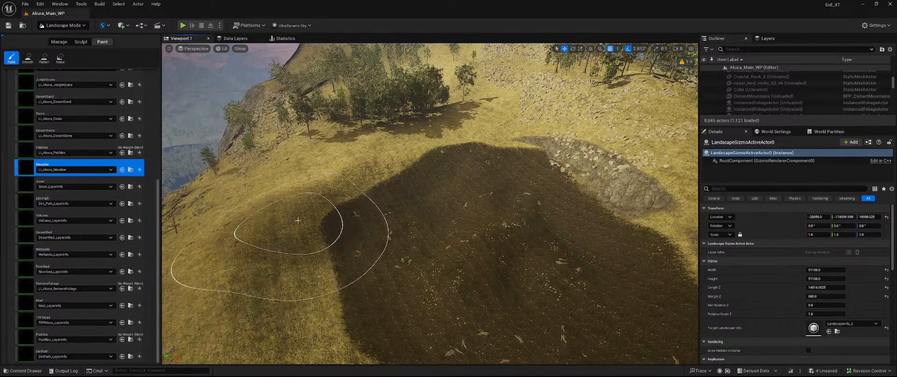
mouse_move(287, 233)
right_mouse_down()
mouse_move(318, 229)
mouse_move(364, 187)
mouse_move(392, 219)
mouse_move(439, 248)
mouse_move(481, 252)
mouse_move(490, 210)
mouse_move(491, 248)
mouse_move(472, 253)
mouse_move(453, 247)
mouse_move(449, 178)
mouse_move(435, 224)
mouse_move(411, 182)
mouse_move(265, 203)
right_mouse_up()
mouse_move(264, 204)
left_mouse_down()
mouse_move(346, 168)
mouse_move(280, 150)
mouse_move(364, 121)
mouse_move(370, 135)
left_mouse_up()
mouse_move(370, 135)
right_mouse_down()
mouse_move(392, 122)
mouse_move(421, 164)
mouse_move(439, 159)
right_mouse_up()
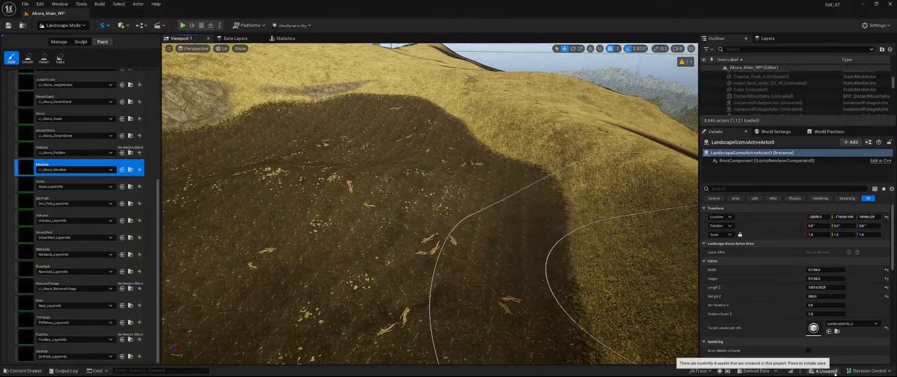
left_click(836, 373)
left_click(498, 262)
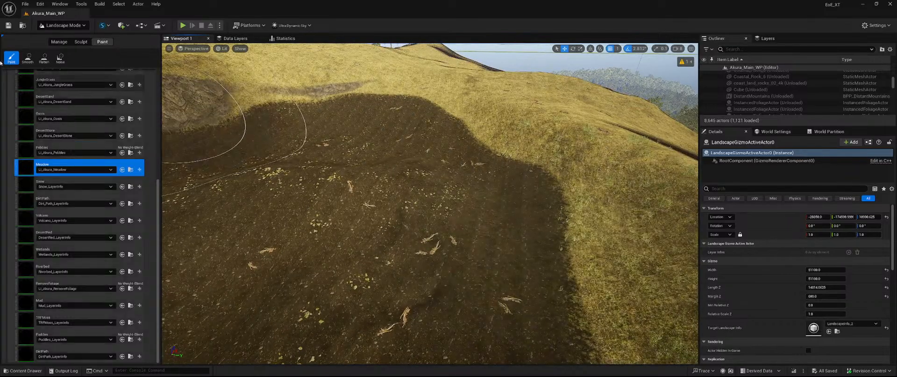
Switch from landscape editing to Selection mode and reduce the viewport camera speed to 3 for close inspection of the painted ground
left_click(63, 25)
left_click(60, 34)
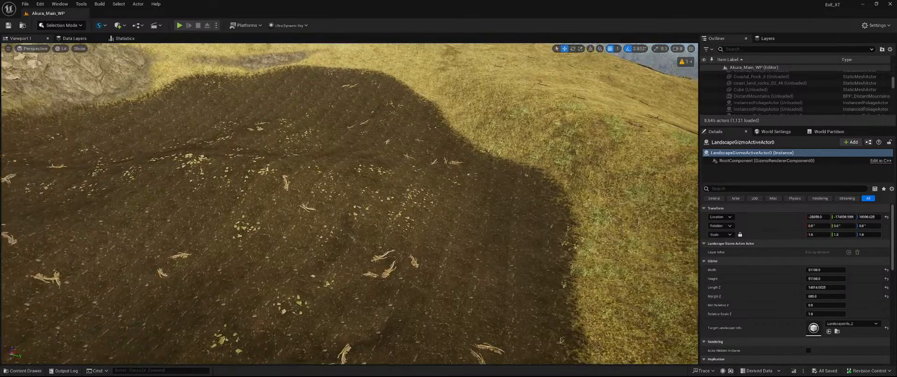
right_click_drag(350, 204, 255, 178)
left_click(680, 49)
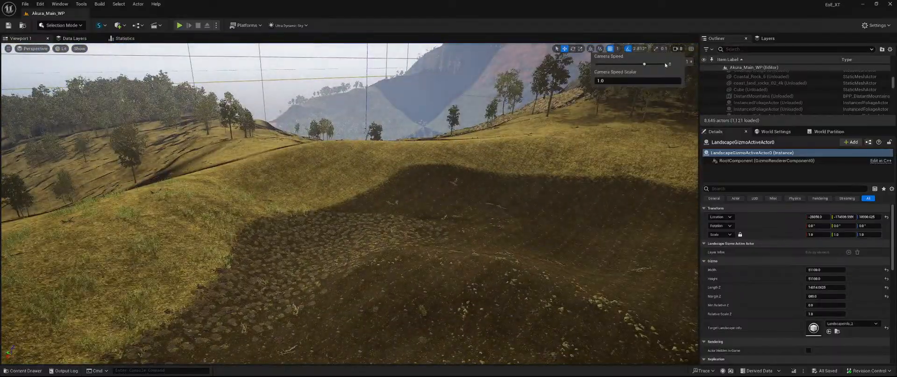
key("w")
mouse_move(541, 158)
right_mouse_down()
mouse_move(538, 215)
mouse_move(584, 199)
mouse_move(580, 257)
mouse_move(568, 197)
mouse_move(530, 183)
right_mouse_up()
key("w")
key("s")
Open the Megascans 3D_Assets folder in the project content and filter it to static meshes
key("ctrl+space")
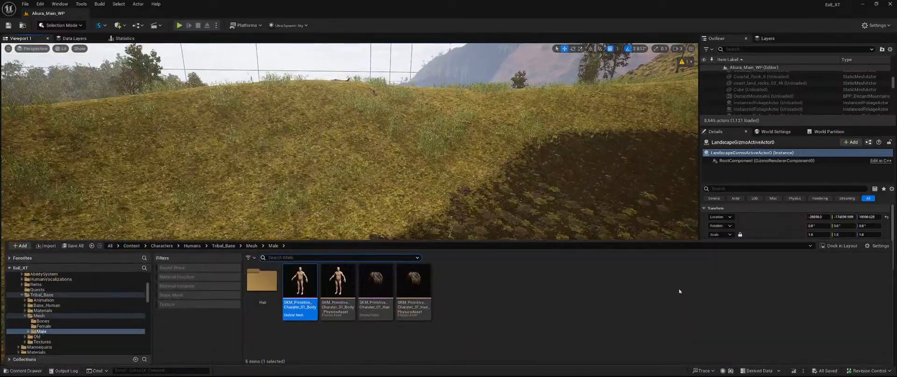
scroll(96, 303, "down", 5)
scroll(95, 302, "up", 10)
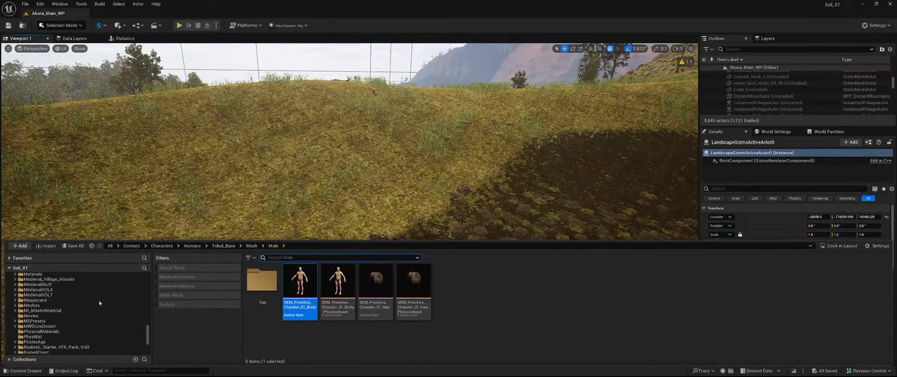
left_click(35, 289)
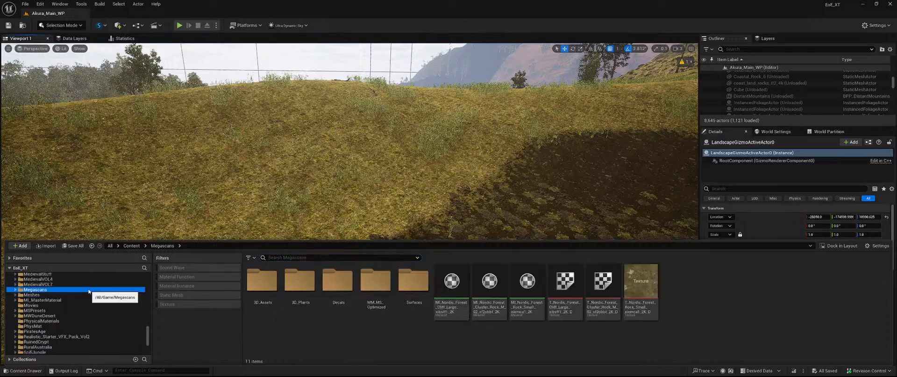
double_click(263, 280)
left_click(233, 296)
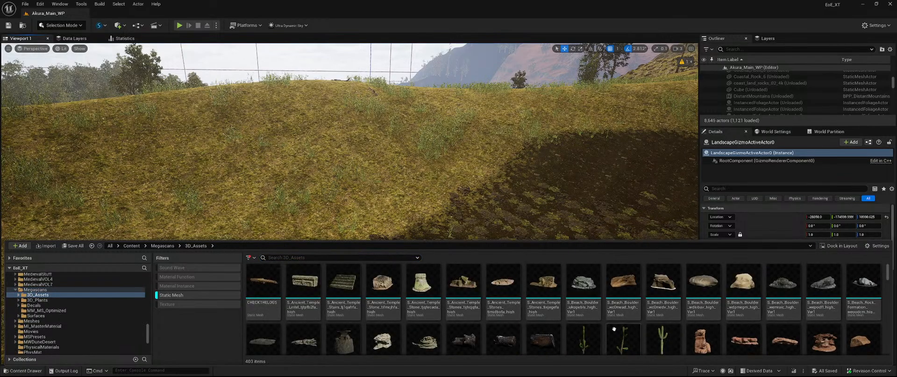
Find the S_Mossy_Embankment_tjcxdh3da_high mesh among the 3D assets and place it on the grass beside the dark patch
scroll(351, 304, "down", 2)
scroll(585, 306, "down", 1)
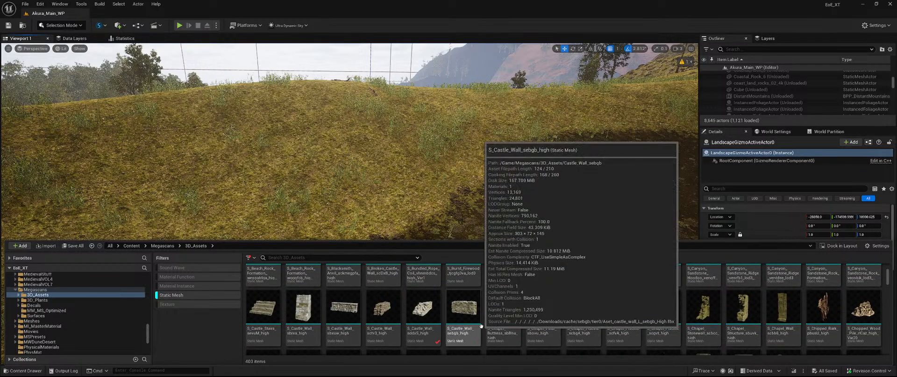
scroll(490, 333, "down", 6)
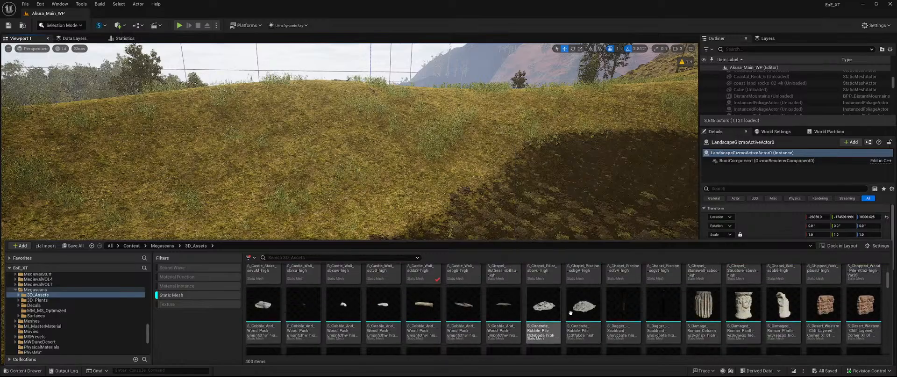
scroll(664, 307, "down", 10)
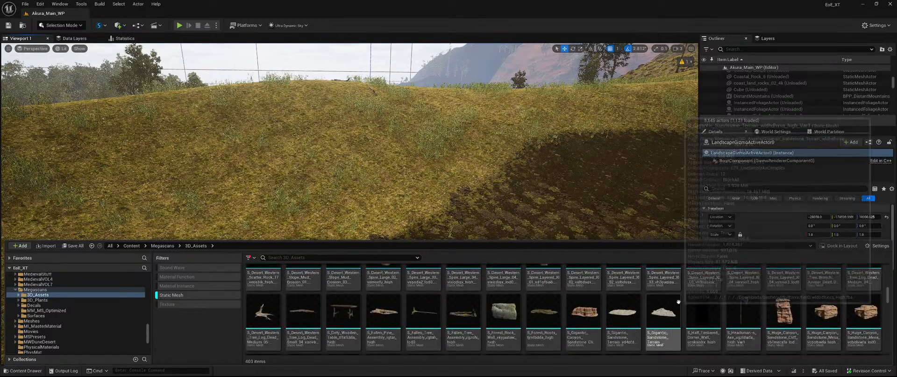
scroll(686, 304, "down", 5)
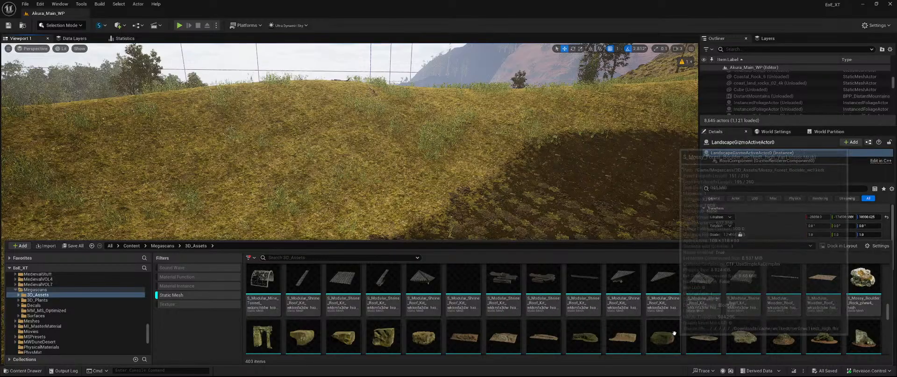
scroll(607, 303, "down", 1)
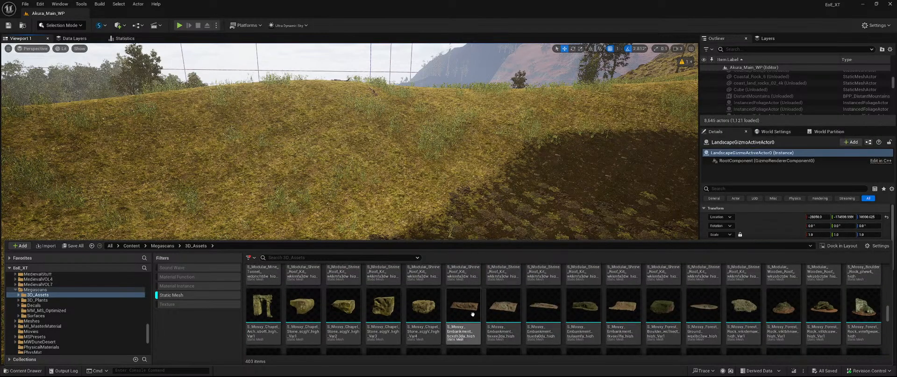
left_click_drag(472, 313, 357, 183)
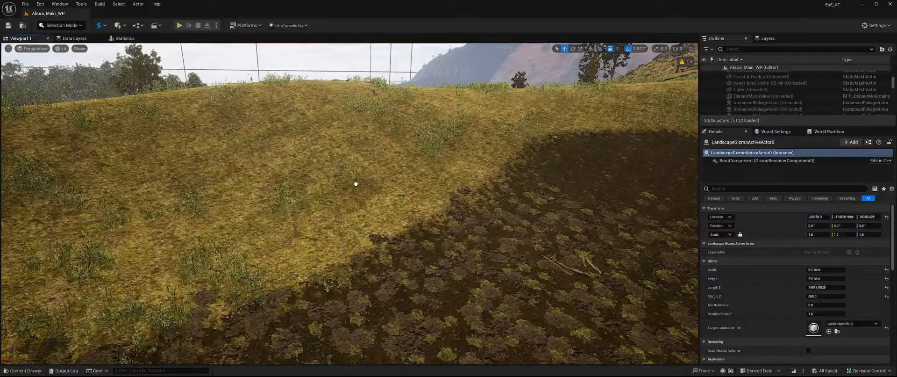
Try the mossy embankment at a uniform scale of 2, rotated and shifted across the slope, and delete it
left_click_drag(384, 223, 372, 189)
mouse_move(372, 189)
right_mouse_down()
mouse_move(371, 200)
mouse_move(406, 159)
mouse_move(360, 262)
mouse_move(322, 174)
mouse_move(285, 149)
mouse_move(388, 261)
mouse_move(420, 248)
mouse_move(383, 191)
mouse_move(313, 197)
mouse_move(369, 192)
mouse_move(322, 173)
mouse_move(336, 164)
mouse_move(219, 166)
mouse_move(299, 161)
mouse_move(369, 198)
right_mouse_up()
key("w")
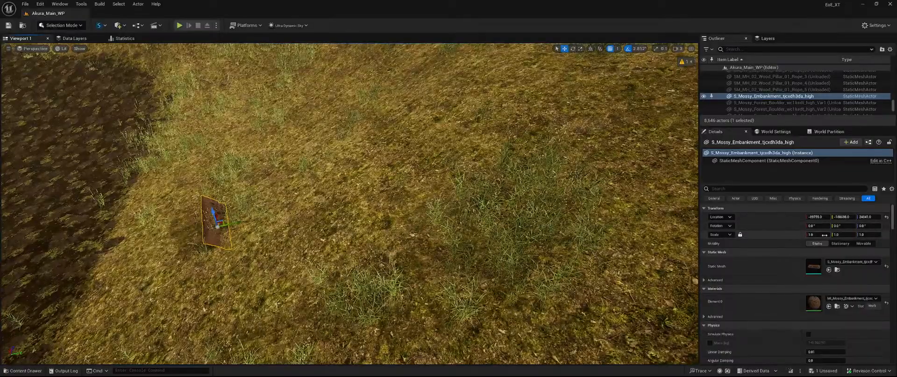
type("2")
key("Return")
key("e")
right_click_drag(280, 224, 259, 238)
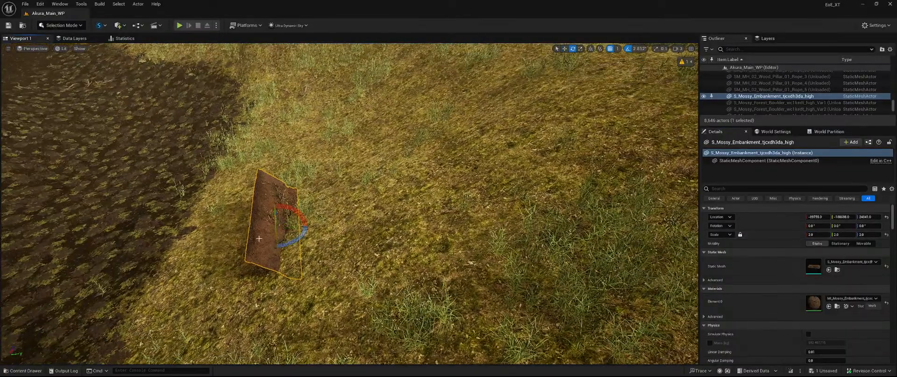
left_click_drag(304, 236, 281, 248)
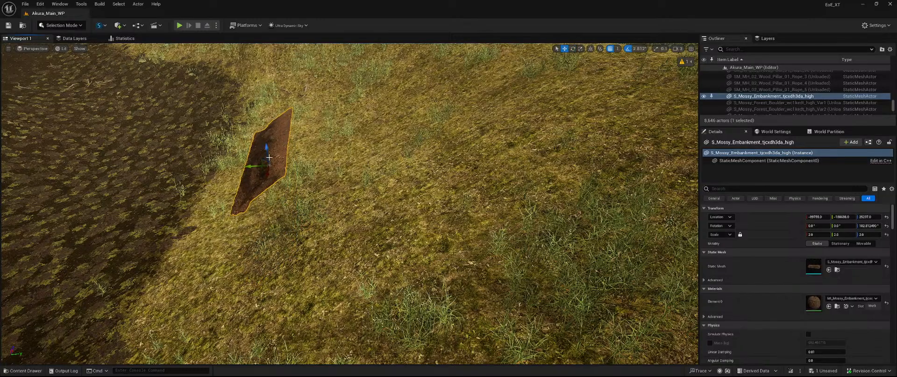
left_click_drag(251, 166, 432, 158)
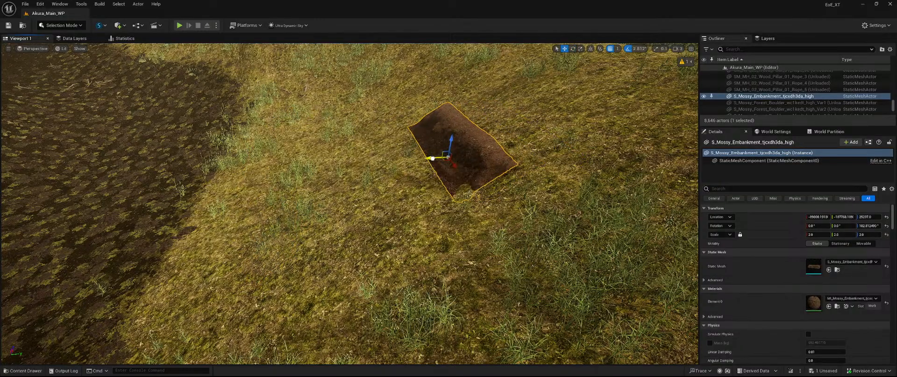
key("Delete")
mouse_move(533, 194)
right_mouse_down()
mouse_move(589, 205)
mouse_move(519, 175)
mouse_move(534, 194)
right_mouse_up()
key("ctrl+space")
scroll(701, 312, "down", 1)
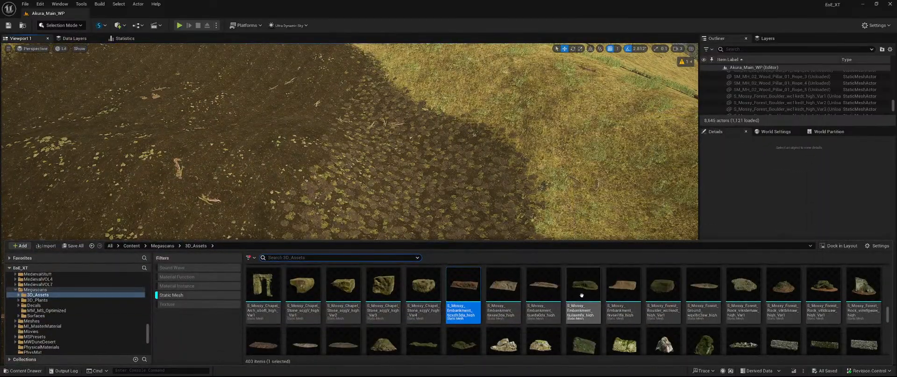
Switch to Landscape mode's sculpting tools and smooth the grassy ridge beside the dark patch
left_click(70, 26)
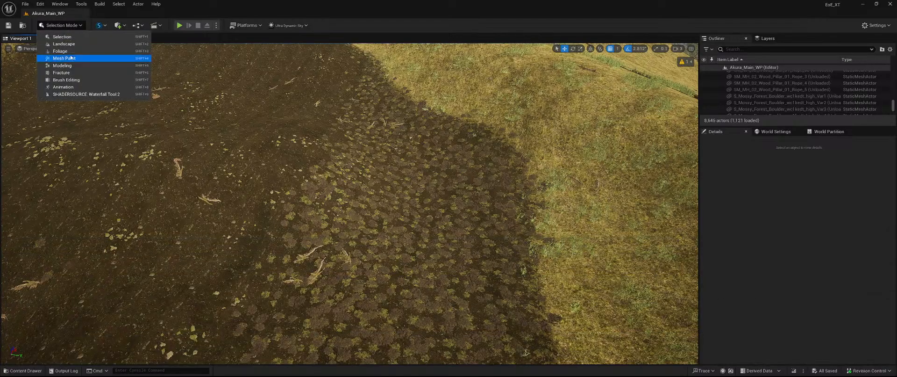
left_click(73, 44)
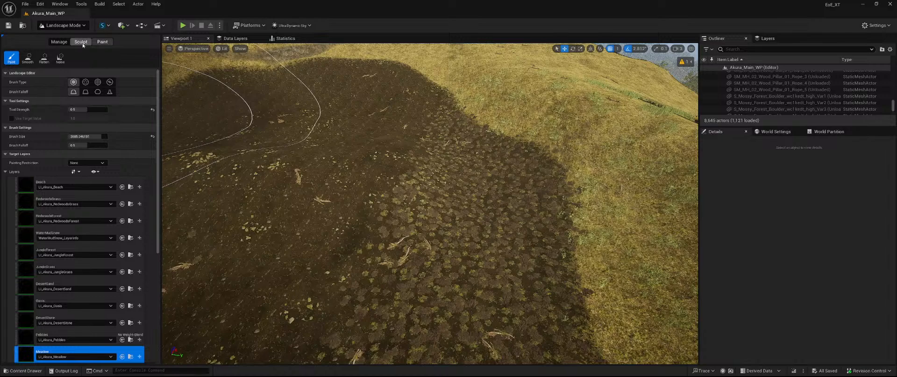
left_click(82, 43)
right_click_drag(353, 187, 444, 195)
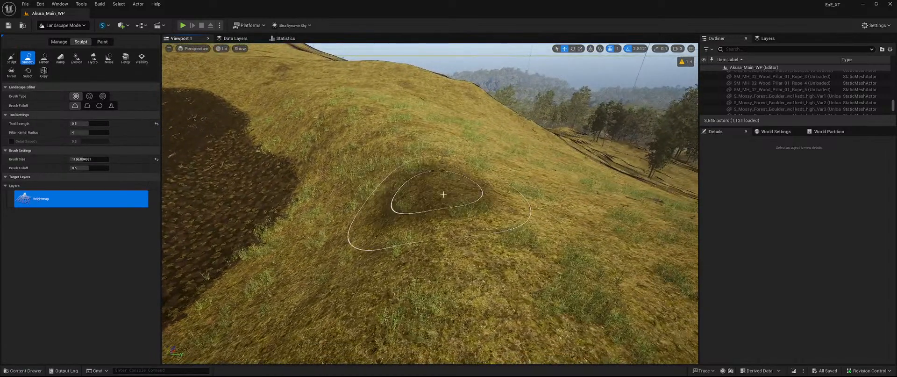
mouse_move(444, 194)
left_mouse_down()
mouse_move(457, 182)
mouse_move(464, 322)
mouse_move(478, 198)
mouse_move(458, 187)
mouse_move(439, 124)
mouse_move(393, 135)
left_mouse_up()
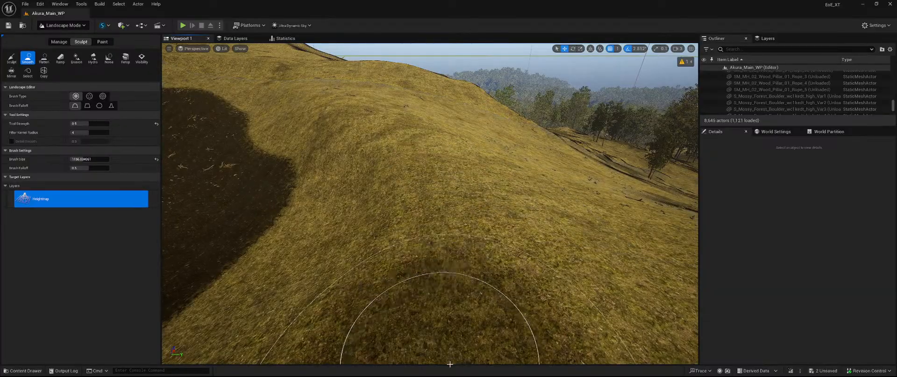
Smooth the terrain of the grassy bank along the near edge of the dark patch
mouse_move(474, 211)
right_mouse_down()
mouse_move(397, 215)
mouse_move(365, 253)
mouse_move(481, 270)
right_mouse_up()
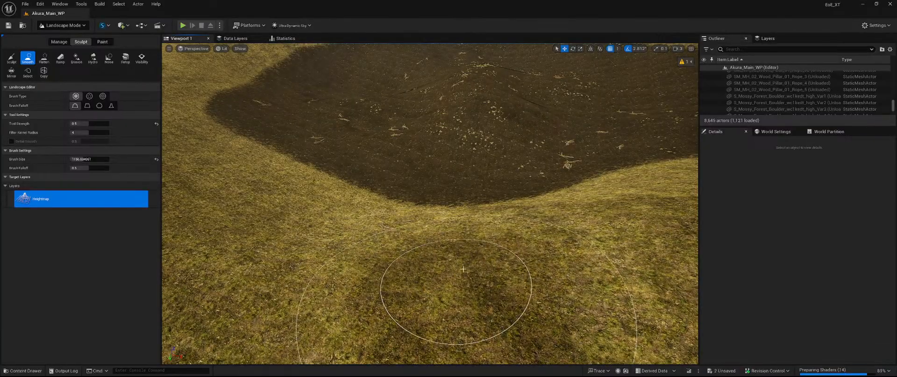
mouse_move(463, 268)
right_mouse_down()
mouse_move(528, 262)
mouse_move(561, 334)
right_mouse_up()
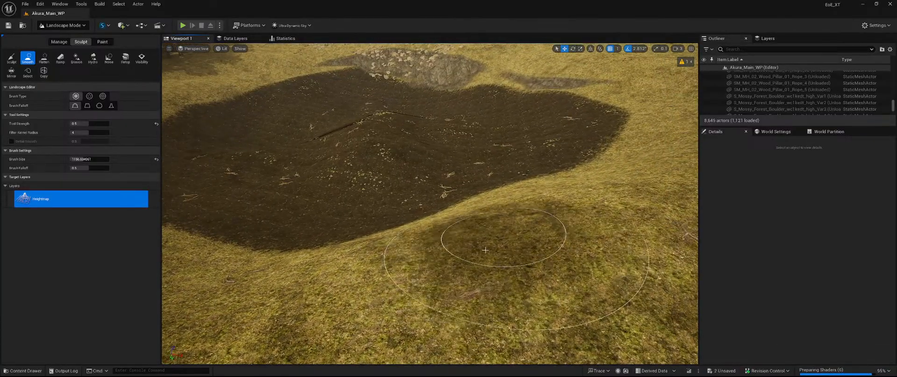
mouse_move(377, 284)
left_mouse_down()
mouse_move(568, 246)
mouse_move(621, 217)
mouse_move(439, 292)
mouse_move(508, 280)
left_mouse_up()
mouse_move(507, 280)
right_mouse_down()
mouse_move(607, 234)
mouse_move(472, 239)
mouse_move(402, 201)
mouse_move(411, 206)
mouse_move(402, 183)
mouse_move(373, 225)
mouse_move(390, 315)
right_mouse_up()
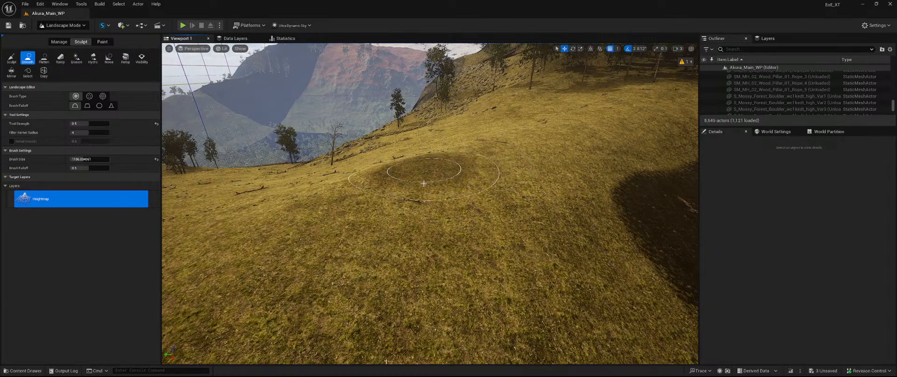
Smooth the terrain along the steep rocky edge and grassy slope bordering the dark patch
key("w")
mouse_move(423, 184)
right_mouse_down()
mouse_move(589, 185)
mouse_move(430, 191)
mouse_move(323, 173)
right_mouse_up()
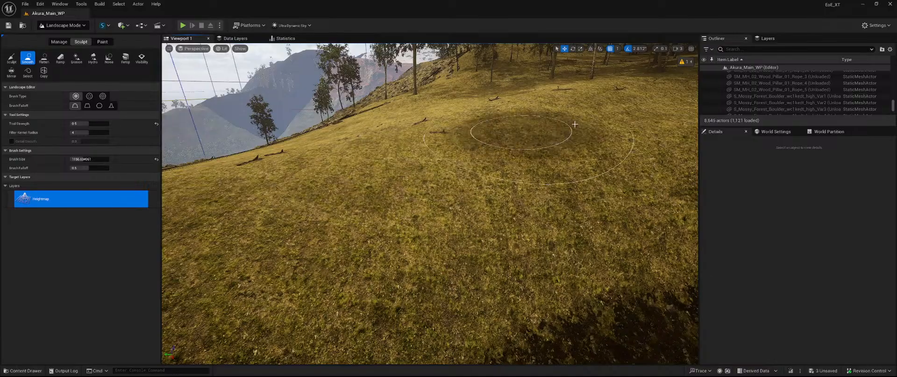
mouse_move(567, 150)
right_mouse_down()
mouse_move(621, 155)
mouse_move(663, 122)
mouse_move(445, 148)
right_mouse_up()
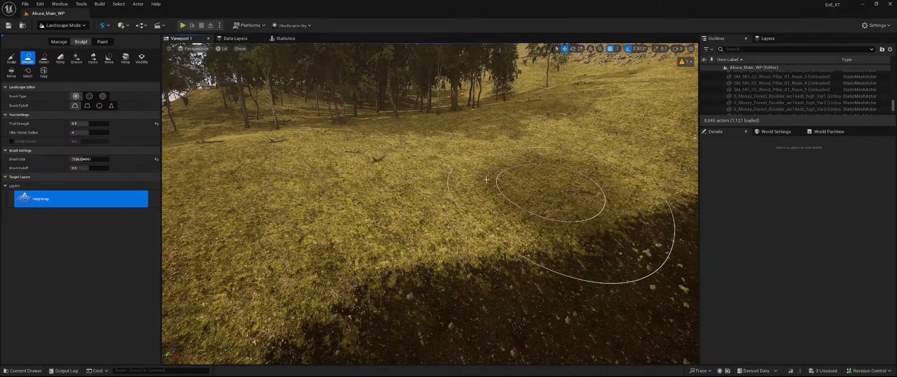
mouse_move(581, 200)
right_mouse_down()
mouse_move(576, 145)
mouse_move(528, 196)
right_mouse_up()
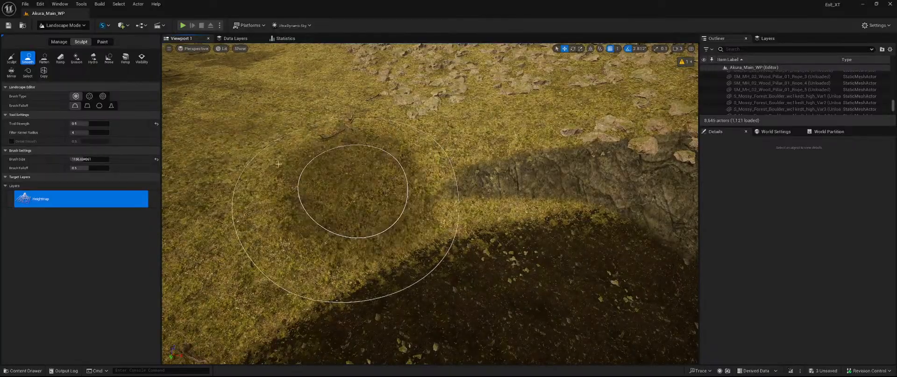
mouse_move(458, 133)
right_mouse_down()
mouse_move(523, 101)
mouse_move(486, 116)
right_mouse_up()
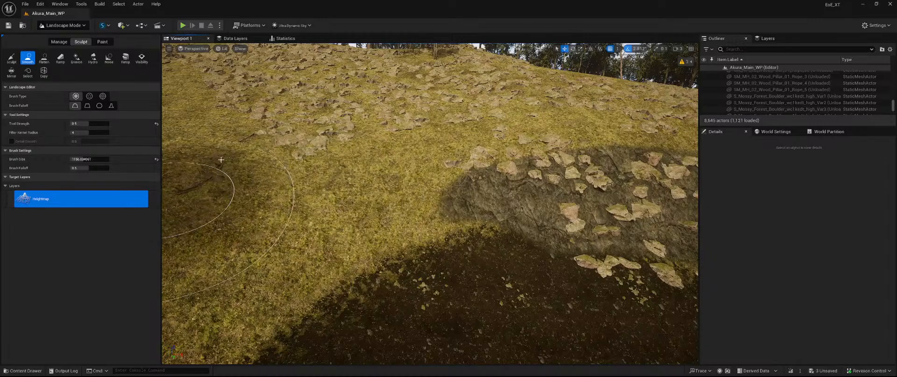
mouse_move(225, 173)
right_mouse_down()
mouse_move(216, 133)
mouse_move(220, 177)
mouse_move(256, 114)
right_mouse_up()
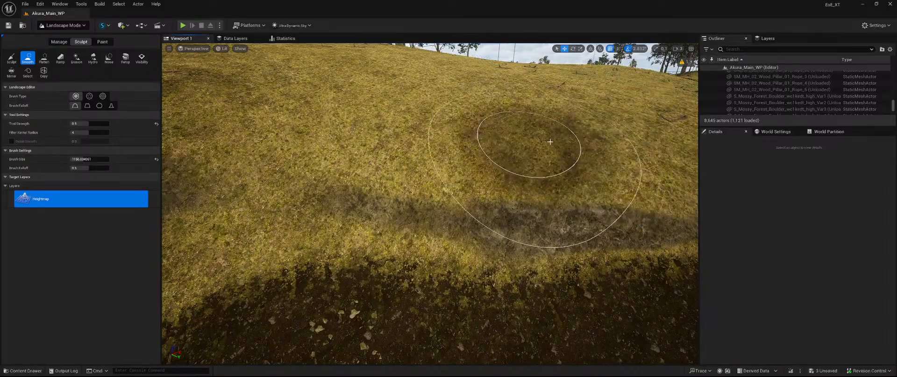
mouse_move(586, 115)
right_mouse_down()
mouse_move(579, 75)
mouse_move(584, 131)
right_mouse_up()
key("w")
mouse_move(478, 142)
right_mouse_down()
mouse_move(460, 154)
mouse_move(448, 148)
right_mouse_up()
left_click_drag(448, 148, 478, 141)
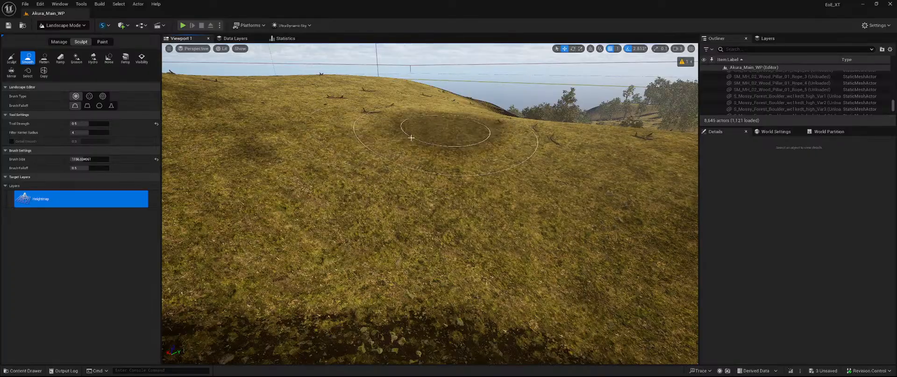
Smooth the crest of the grassy rise beyond the dark patch
mouse_move(411, 136)
right_mouse_down()
mouse_move(537, 141)
mouse_move(561, 126)
mouse_move(444, 154)
mouse_move(439, 148)
right_mouse_up()
key("w")
key("s")
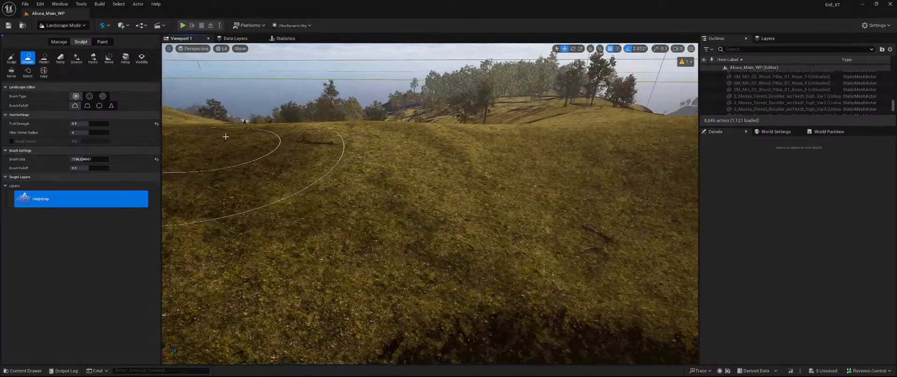
mouse_move(401, 159)
left_mouse_down()
mouse_move(247, 146)
mouse_move(290, 127)
mouse_move(459, 136)
mouse_move(409, 138)
left_mouse_up()
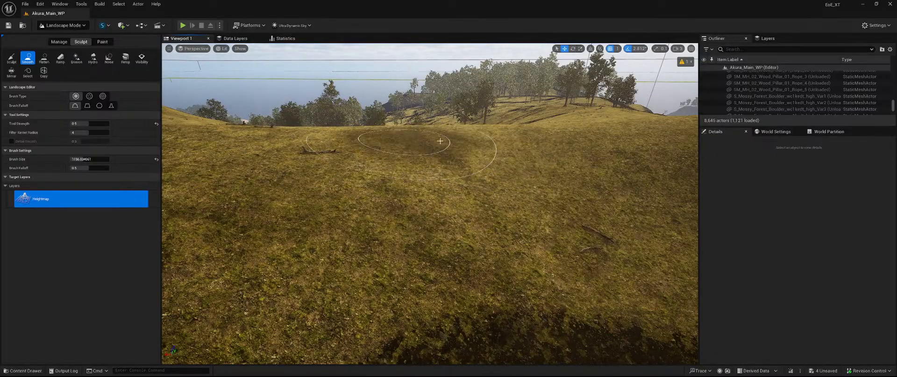
Save all the unsaved foliage and landscape packages
mouse_move(661, 134)
right_mouse_down()
mouse_move(696, 135)
mouse_move(692, 126)
mouse_move(593, 187)
mouse_move(490, 150)
right_mouse_up()
key("a")
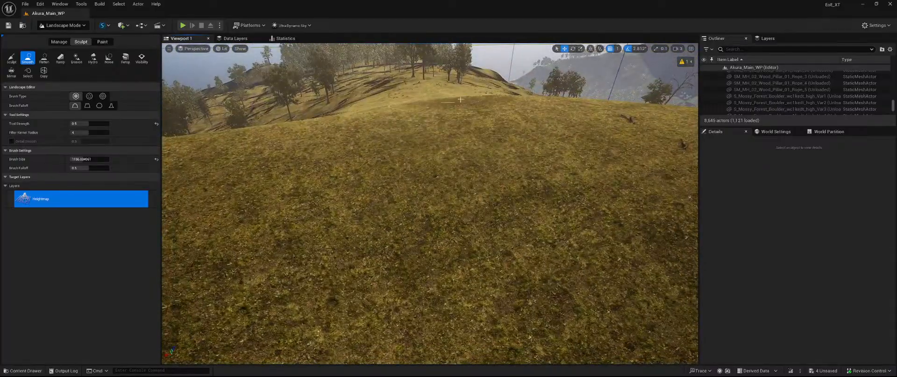
mouse_move(397, 173)
right_mouse_down()
mouse_move(584, 173)
mouse_move(658, 219)
mouse_move(682, 247)
right_mouse_up()
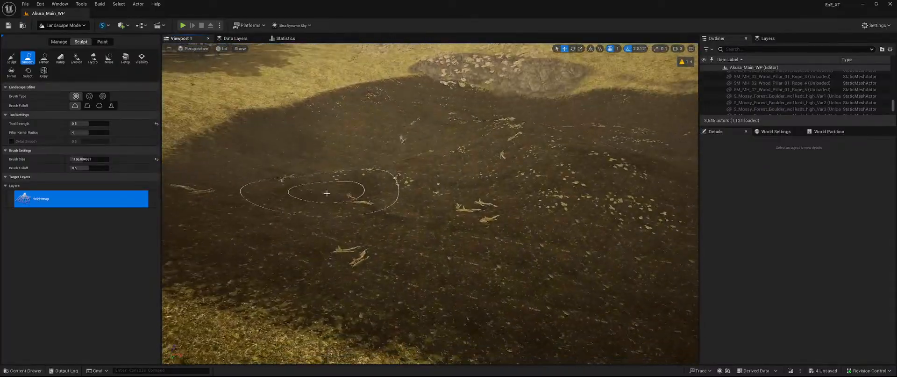
left_click(833, 370)
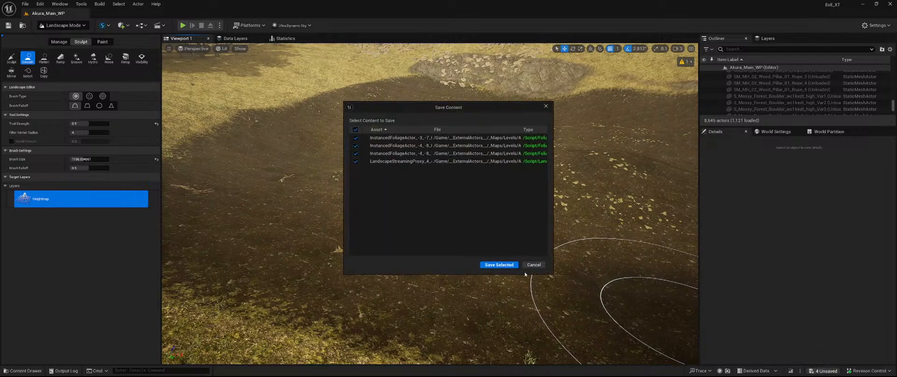
left_click(487, 264)
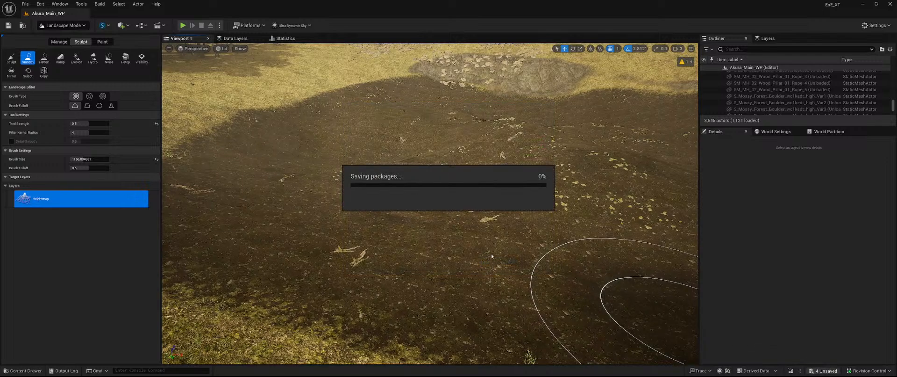
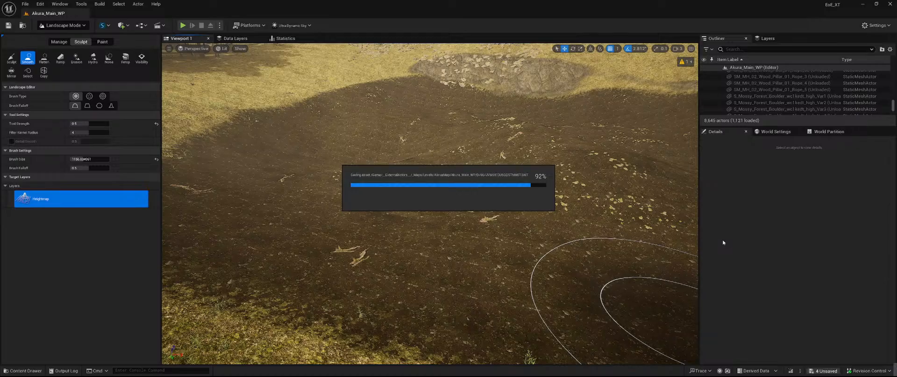
Browse the static meshes in the Megascans 3D_Assets folder for a large rock formation to set into the dark patch
mouse_move(542, 184)
right_mouse_down()
mouse_move(655, 127)
mouse_move(575, 122)
mouse_move(514, 234)
mouse_move(459, 174)
right_mouse_up()
key("ctrl+space")
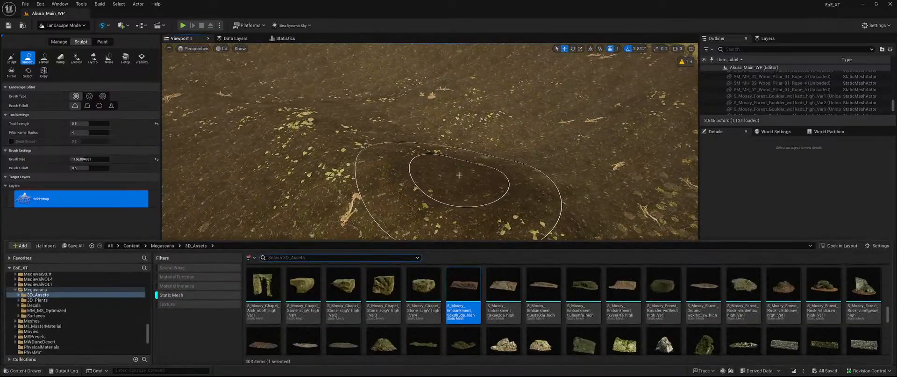
scroll(664, 294, "down", 1)
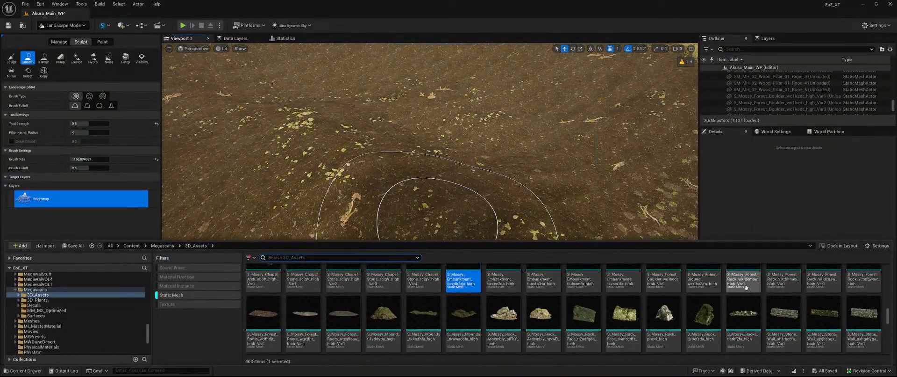
scroll(746, 287, "down", 5)
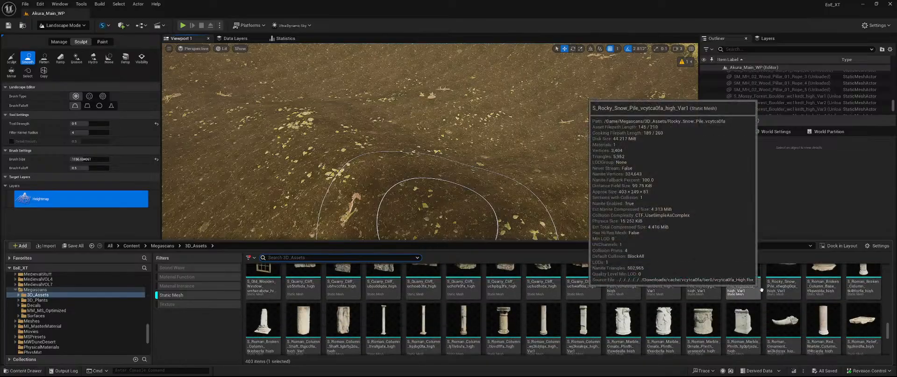
scroll(761, 289, "down", 6)
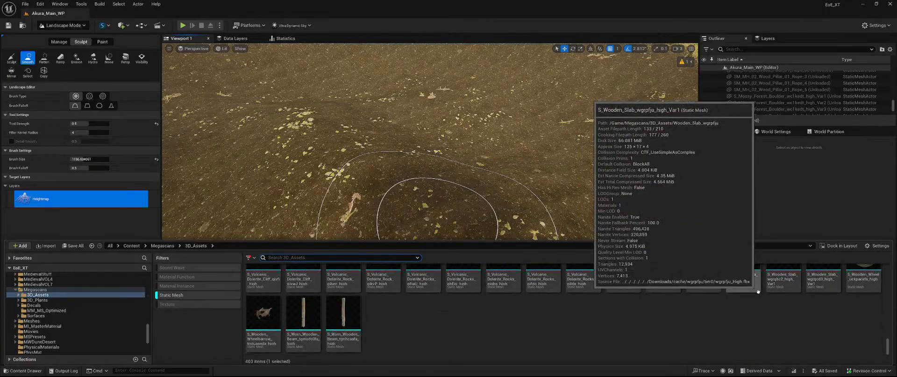
scroll(758, 291, "up", 4)
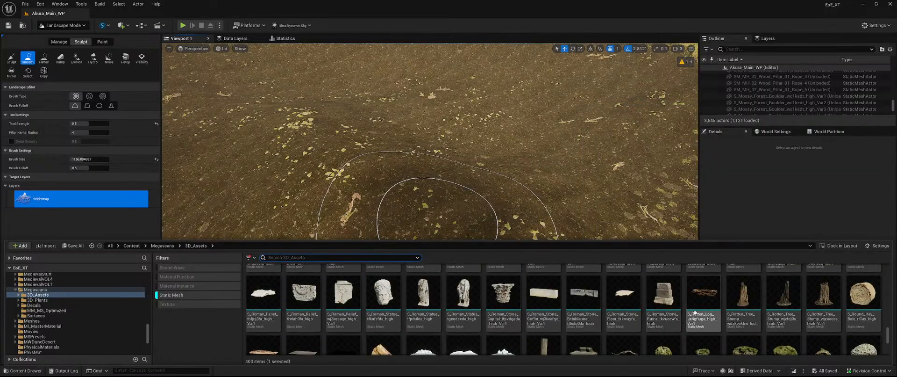
scroll(695, 313, "down", 4)
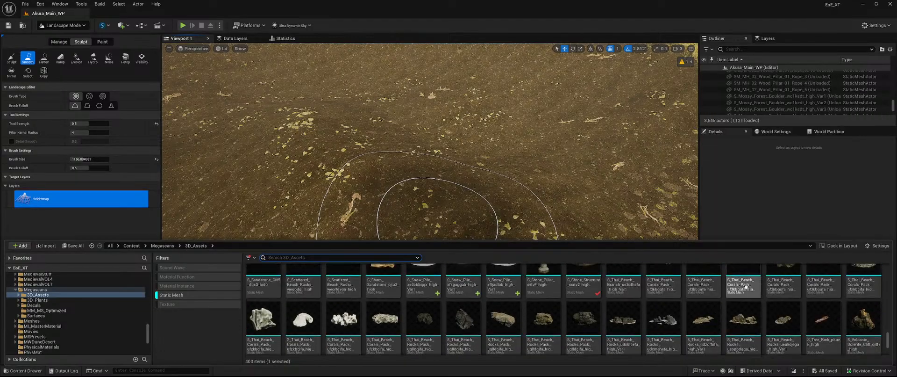
scroll(746, 287, "down", 2)
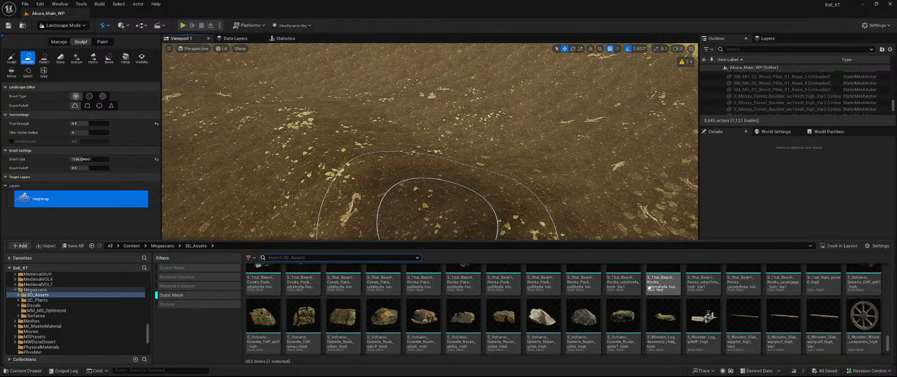
scroll(715, 288, "up", 1)
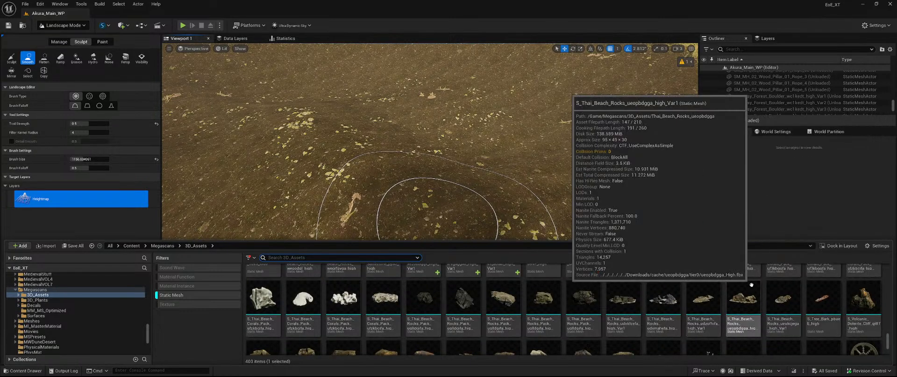
scroll(748, 285, "up", 2)
scroll(751, 283, "up", 8)
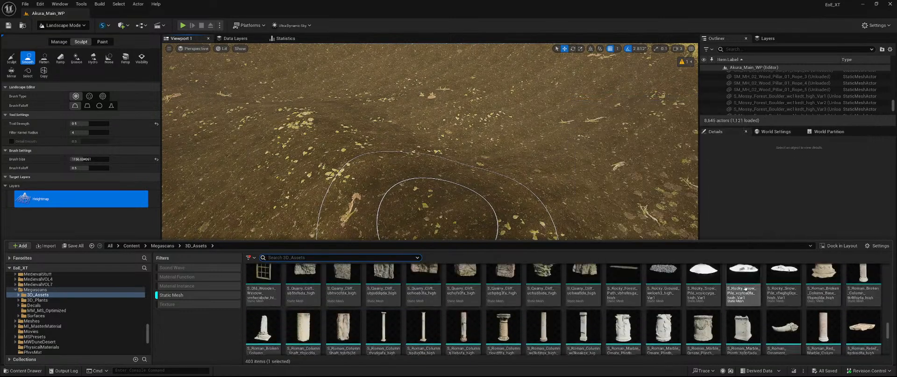
scroll(743, 288, "up", 4)
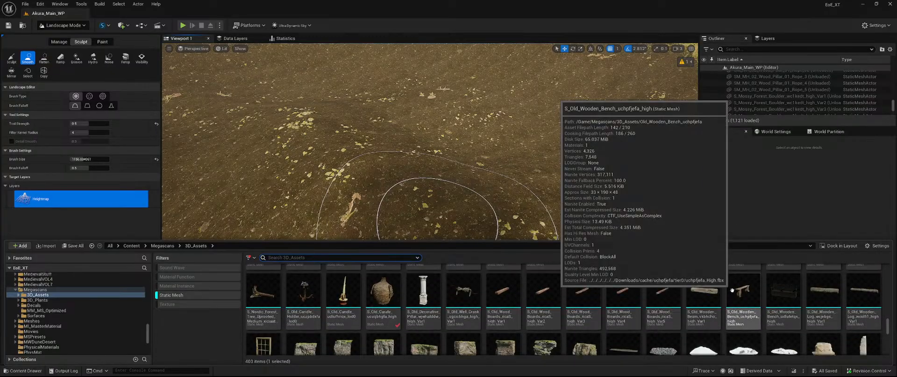
scroll(729, 290, "up", 4)
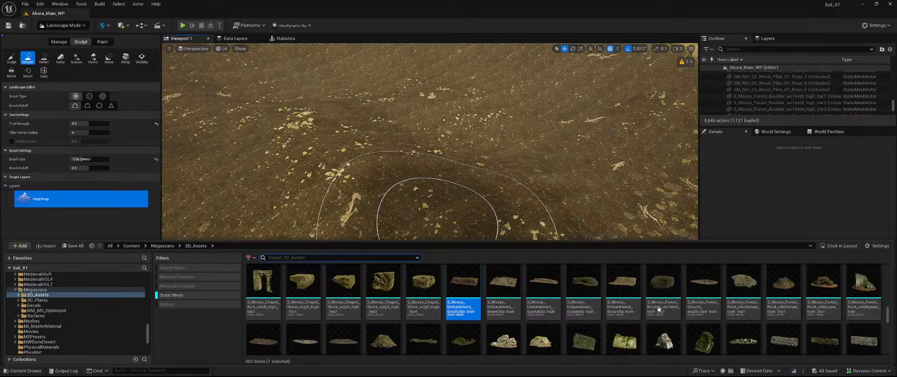
scroll(683, 285, "up", 2)
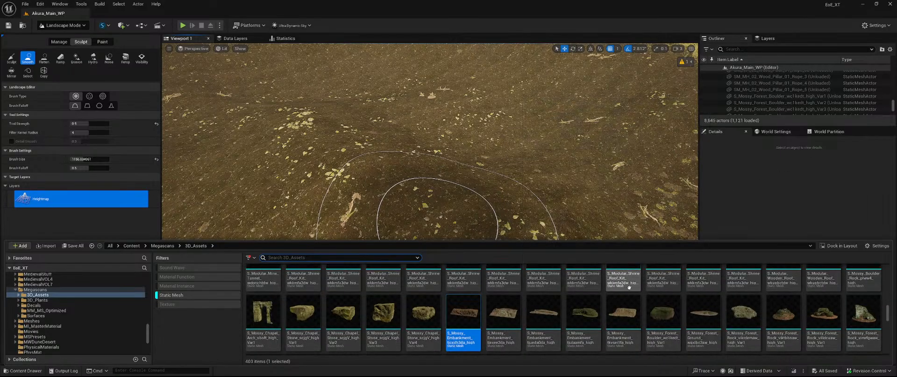
scroll(651, 283, "up", 5)
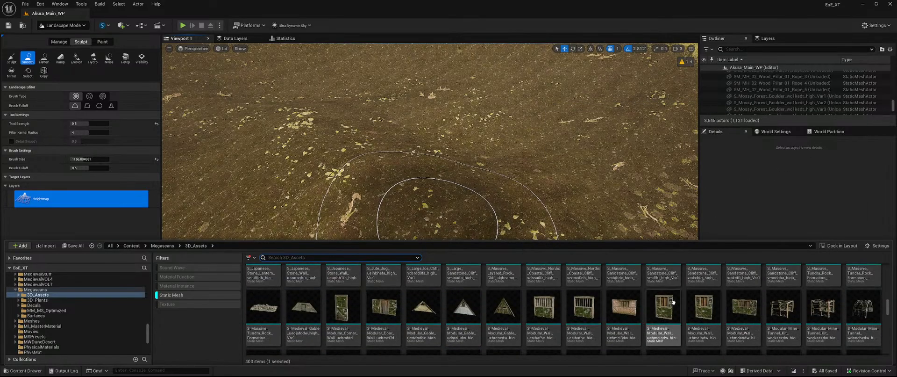
scroll(672, 301, "down", 2)
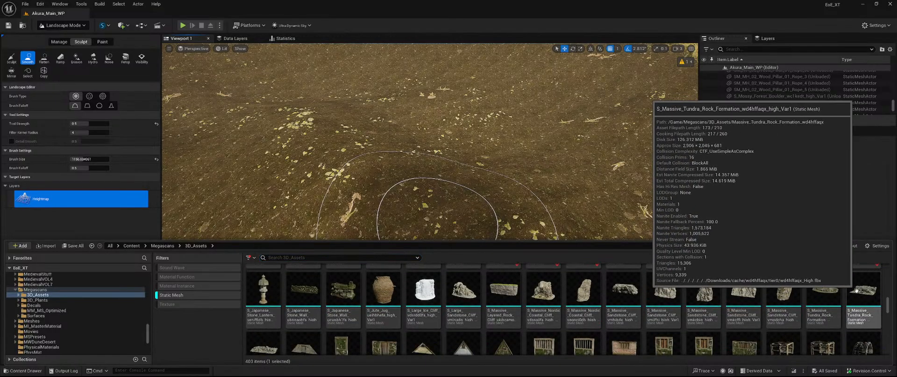
Place the S_Massive_Tundra_Rock_Formation_wcrmbiar_high mesh on the dark patch
left_click_drag(825, 293, 374, 131)
mouse_move(373, 131)
right_mouse_down()
mouse_move(373, 159)
mouse_move(387, 163)
mouse_move(458, 157)
right_mouse_up()
key("s")
key("a")
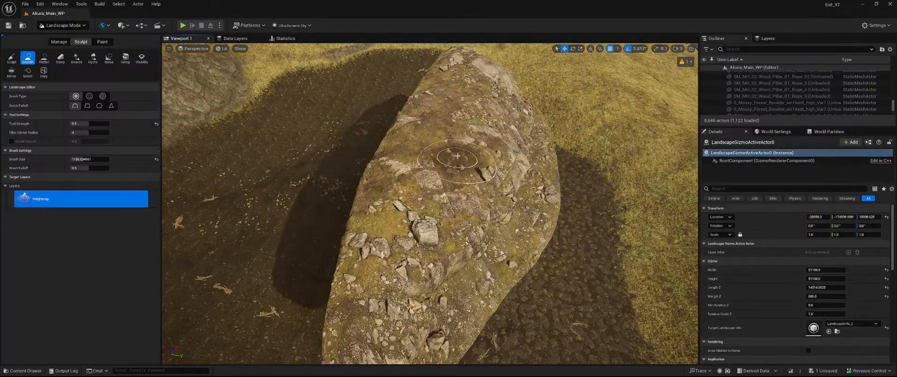
Switch to Selection mode and select the newly placed tundra rock formation
left_click(62, 25)
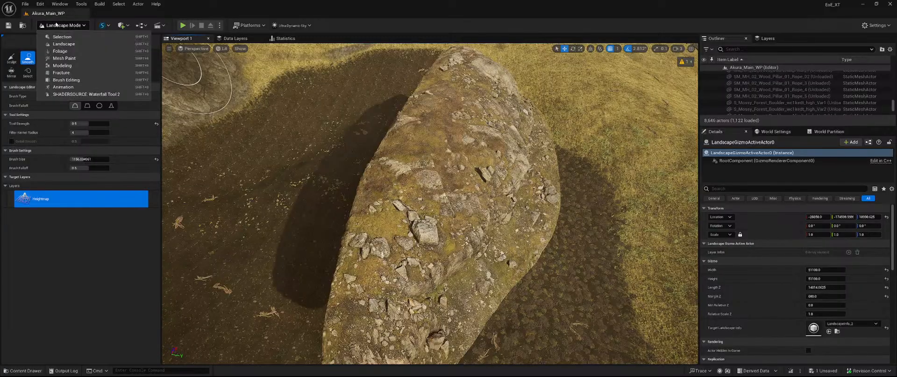
left_click(64, 36)
key("w")
right_click_drag(396, 140, 367, 177)
key("s")
left_click(367, 177)
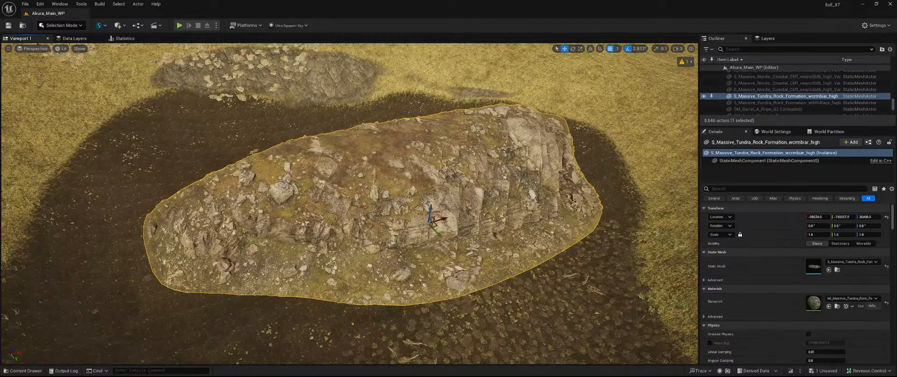
Move the tundra rock against the rocky bank, tilt it 11.25° about X and sink it partly into the dark ground
left_click_drag(432, 221, 291, 77)
mouse_move(290, 78)
right_mouse_down()
mouse_move(252, 49)
mouse_move(276, 52)
mouse_move(280, 80)
mouse_move(278, 70)
right_mouse_up()
key("w")
key("s")
left_click_drag(392, 159, 425, 268)
key("e")
key("w")
key("e")
key("w")
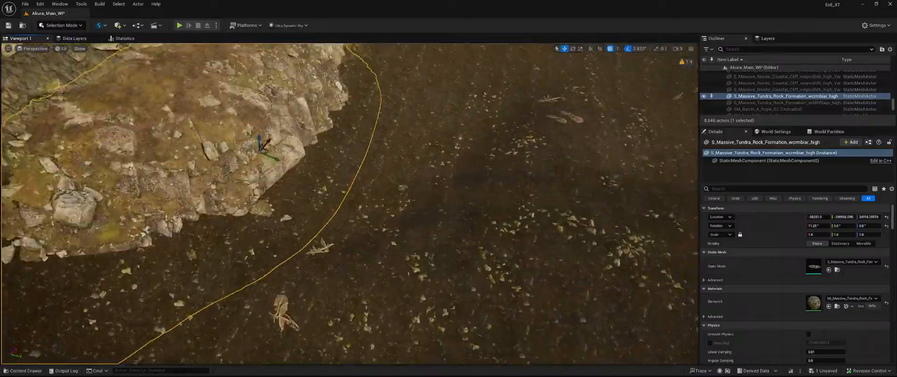
right_click_drag(350, 203, 359, 137)
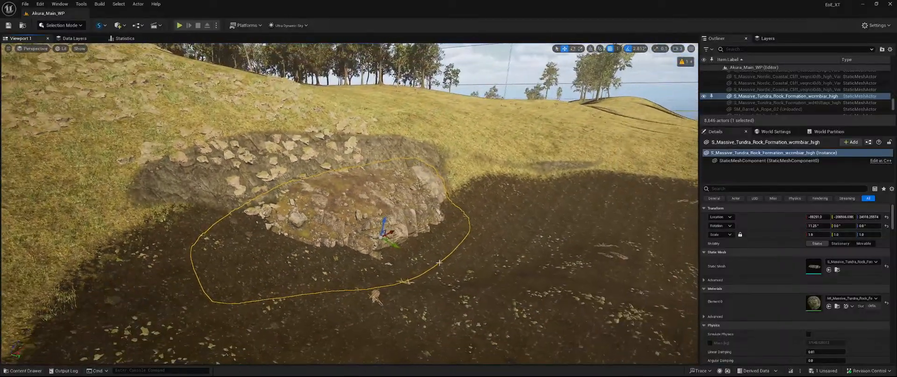
Place S_Massive_Tundra_Rock_Formation_wd4hffaqx_high_Var1 against the rocky bank and set its uniform scale to 2
key("ctrl+space")
left_click_drag(864, 299, 302, 189)
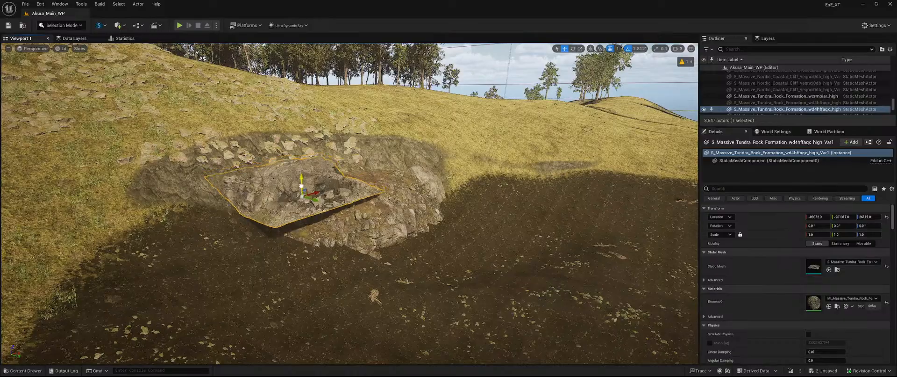
left_click(818, 234)
type("2")
key("Return")
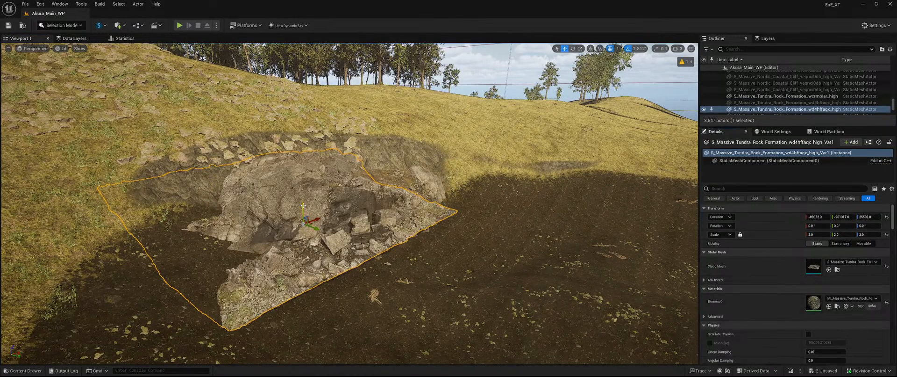
Tilt the second tundra rock 11.25° about X and shift it beside the first rock, partly buried in the slope
key("e")
left_click_drag(304, 204, 268, 276)
key("w")
key("w")
right_click_drag(269, 276, 393, 215)
key("s")
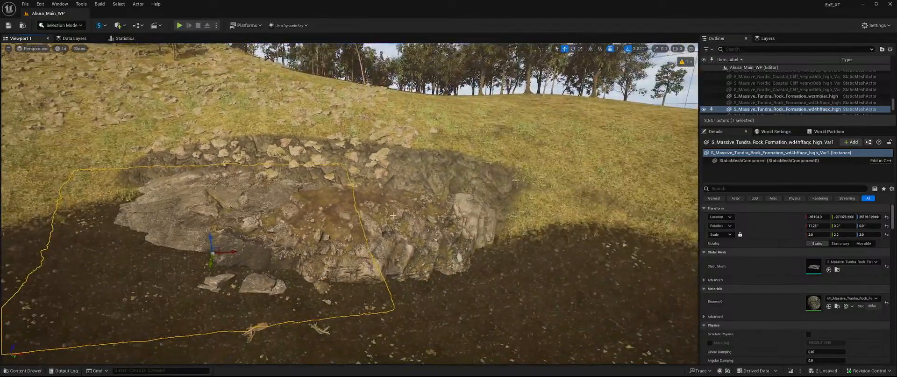
Duplicate the second tundra rock toward the far end of the bank, tilt the copy to 19.6875° about X and sink it into the slope
left_click_drag(233, 255, 460, 200, "alt")
key("e")
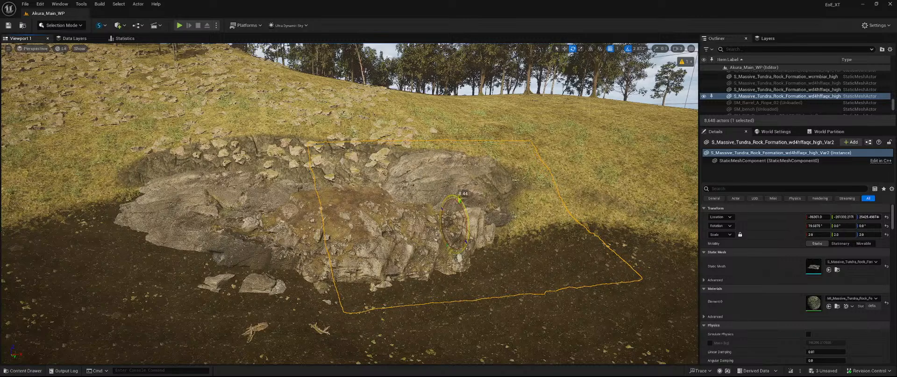
key("w")
mouse_move(467, 222)
right_mouse_down()
mouse_move(533, 164)
mouse_move(472, 234)
mouse_move(468, 222)
right_mouse_up()
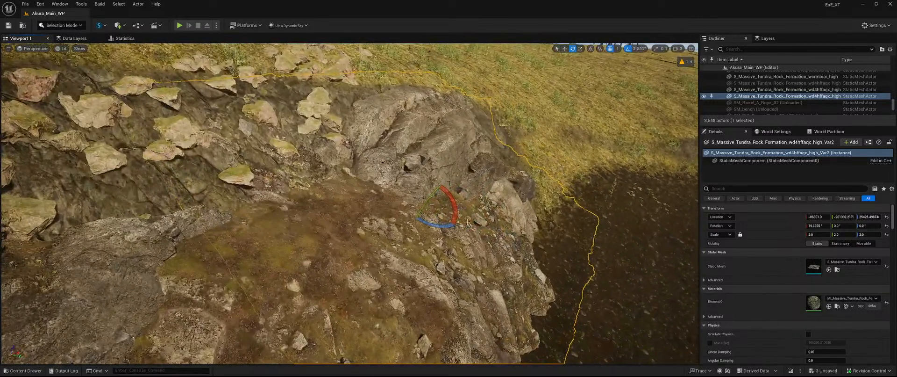
left_click_drag(445, 219, 439, 219)
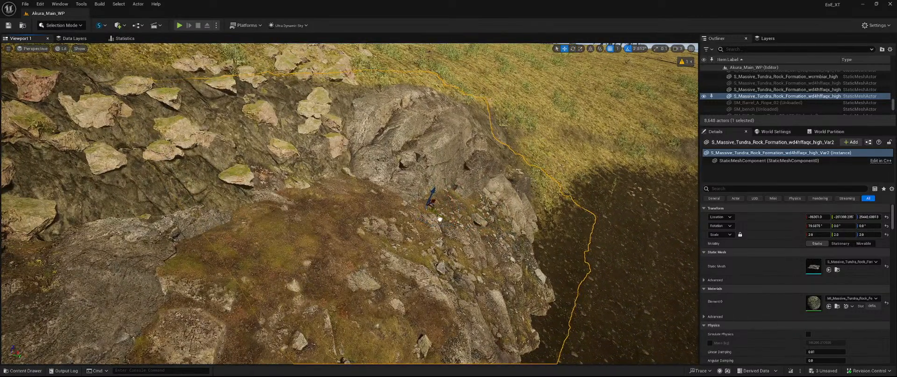
Duplicate S_Massive_Tundra_Rock_Formation_wcrmbiar_high onto the upper bank and turn the copy about 5.6° around its vertical axis
right_click_drag(440, 219, 419, 225)
key("w")
key("s")
key("d")
key("w")
key("s")
left_click(420, 224)
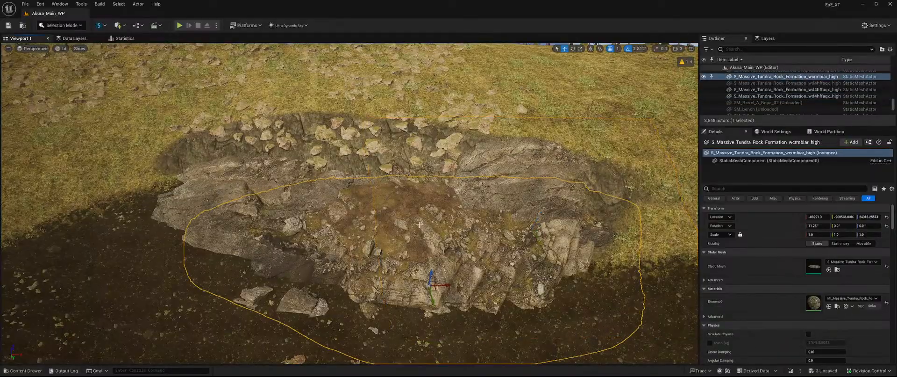
left_click_drag(432, 271, 426, 238, "alt")
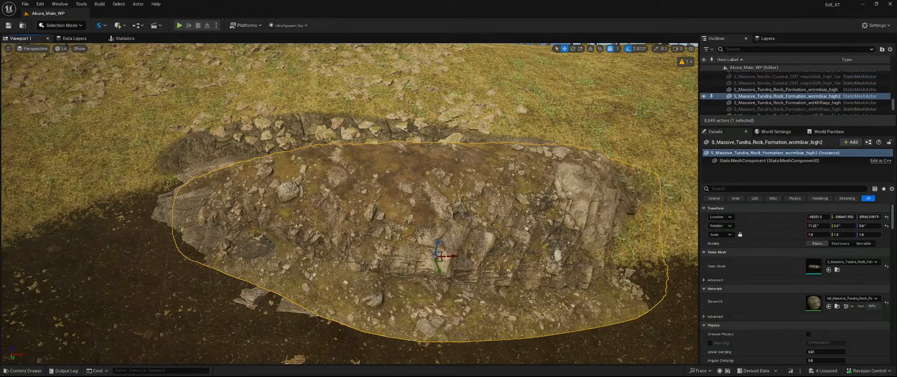
left_click_drag(443, 260, 386, 198)
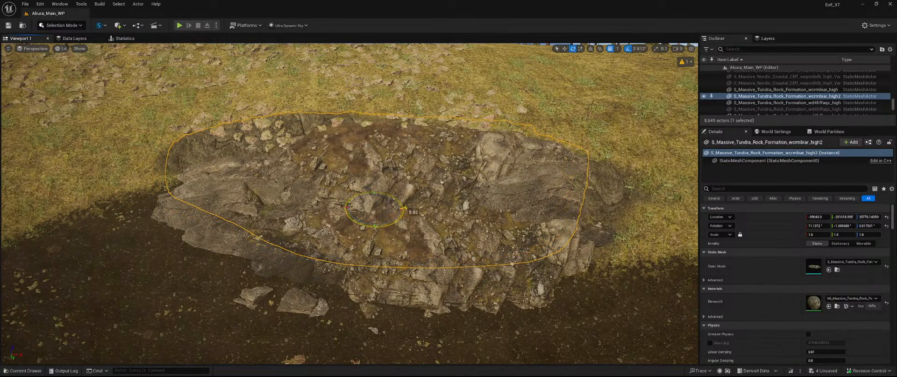
Tilt the upper wcrmbiar rock copy a further 2.81° about X so it follows the slope
key("w")
right_click_drag(370, 225, 347, 227)
key("w")
key("s")
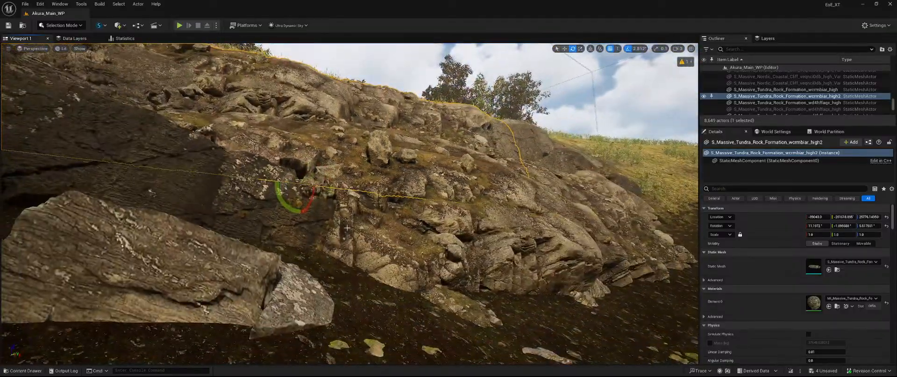
left_click_drag(312, 198, 310, 190)
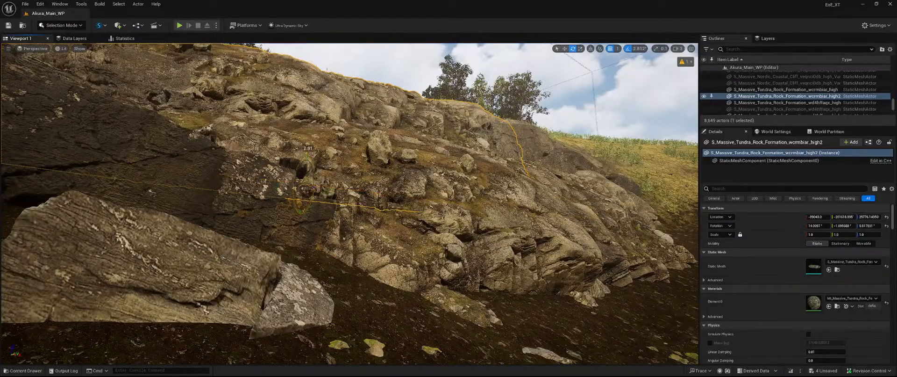
right_click_drag(311, 189, 327, 229)
key("w")
key("s")
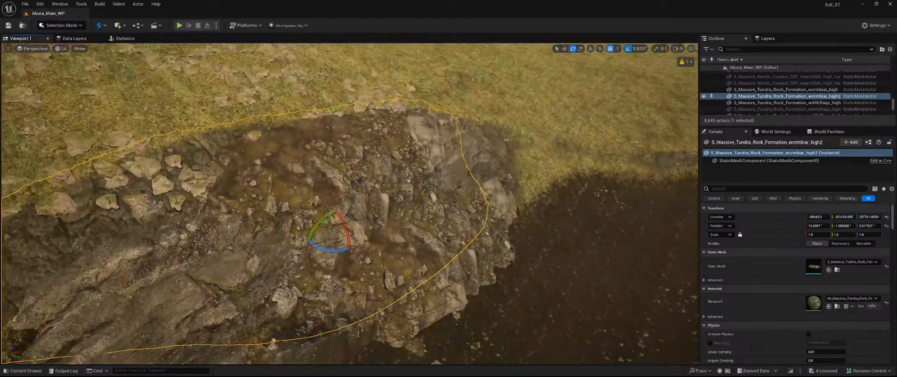
Duplicate the wd4hffaqx Var1 rock higher up the bank and tilt the copy to 22.5° about X
right_click_drag(405, 197, 333, 184)
left_click(347, 185)
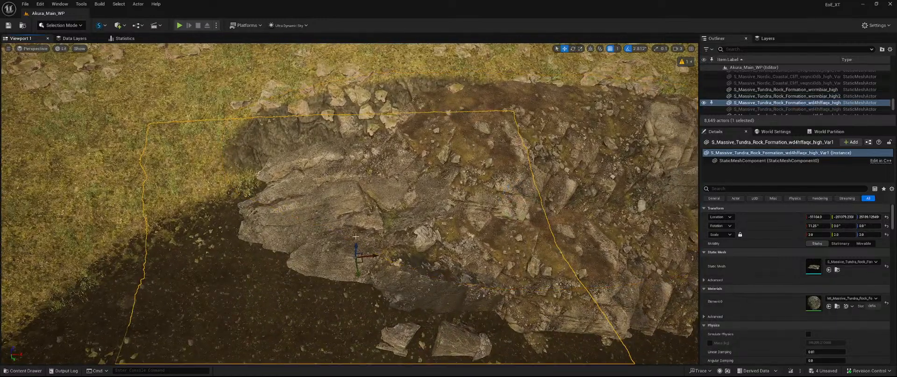
left_click_drag(357, 245, 346, 195, "alt")
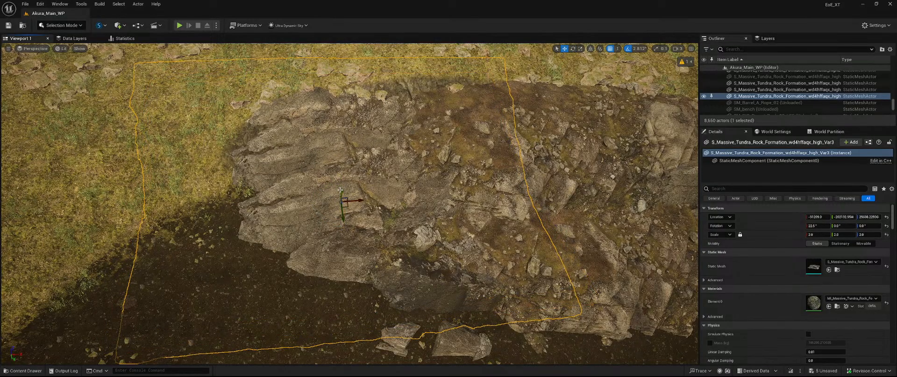
left_click_drag(340, 189, 340, 188)
Duplicate the 22.5° rock to the opposite end of the wall, turn it about 16.4° around Z and settle it into the bank
right_click_drag(340, 189, 219, 225)
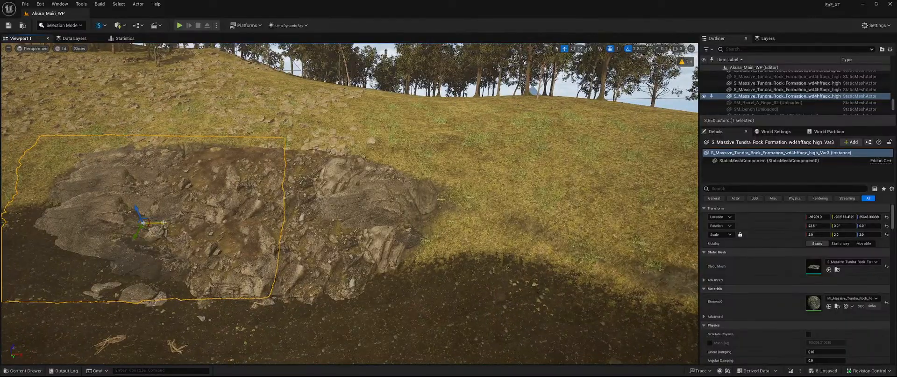
left_click_drag(164, 222, 416, 275, "alt")
key("w")
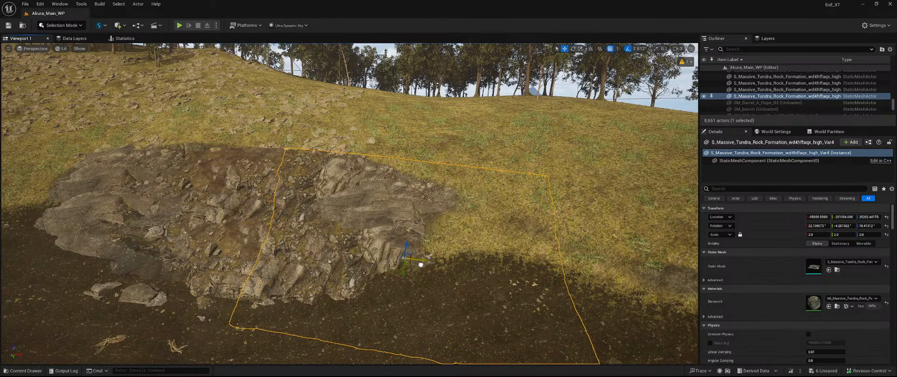
right_click_drag(408, 251, 309, 274)
mouse_move(361, 274)
left_mouse_down()
mouse_move(374, 256)
mouse_move(363, 266)
left_mouse_up()
right_click_drag(364, 266, 343, 248)
key("w")
key("s")
key("w")
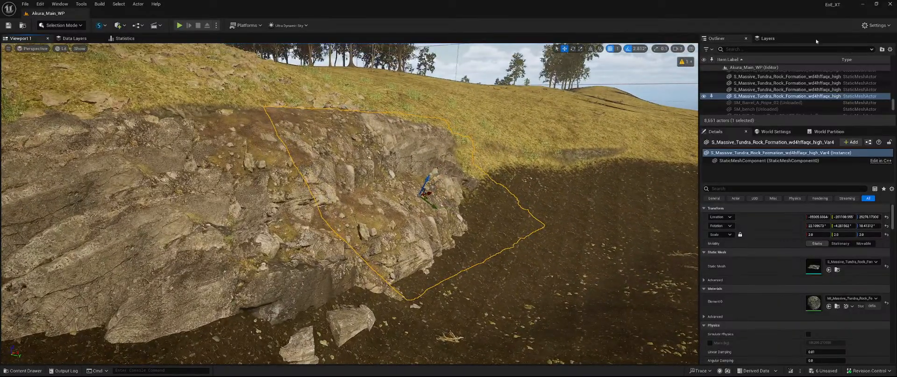
Select all six tundra rock formations of the wall, both wcrmbiar and the four wd4hffaqx rocks, and frame them
scroll(776, 89, "up", 2)
left_click(747, 98, "shift")
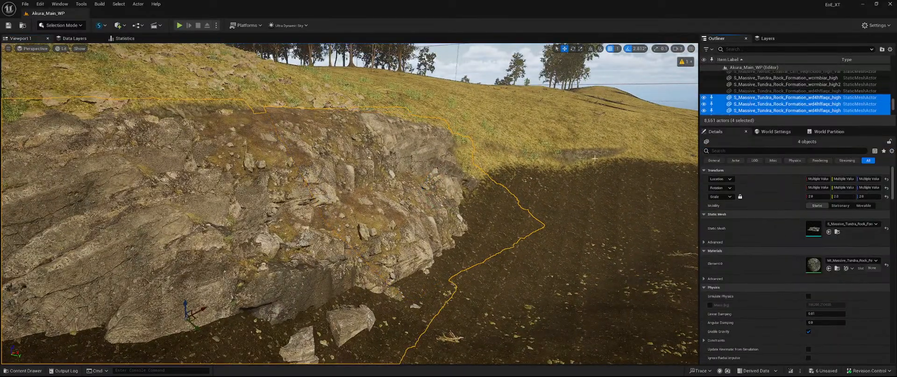
key("f")
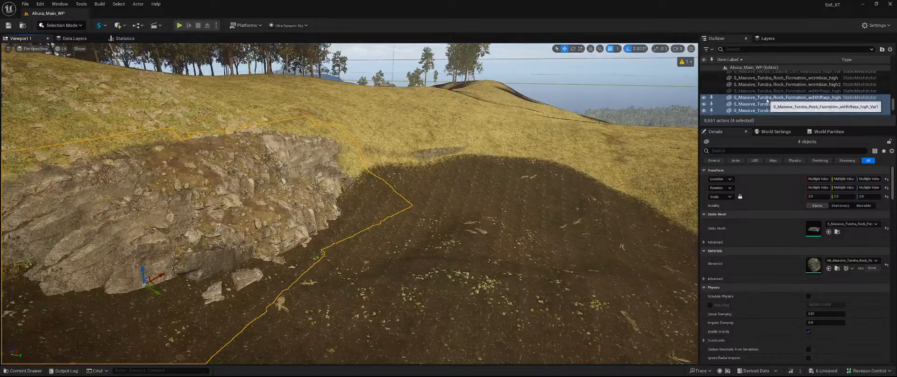
left_click(767, 99, "ctrl")
left_click(768, 104, "ctrl")
scroll(773, 101, "down", 1)
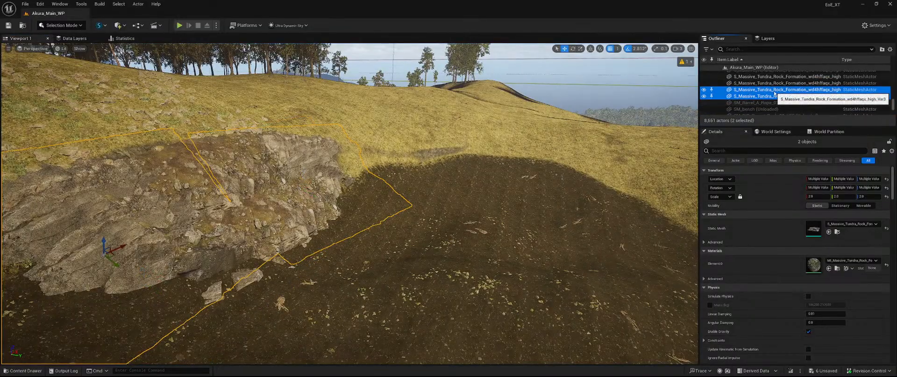
left_click(774, 92, "ctrl")
left_click(774, 92, "ctrl")
left_click(772, 82, "ctrl")
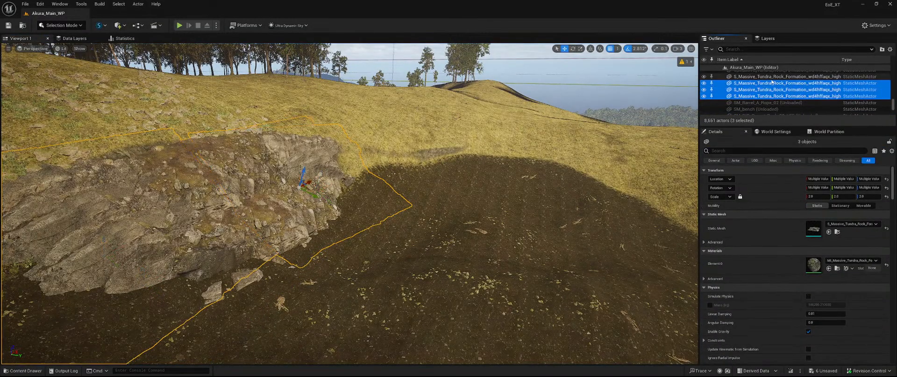
left_click(772, 77, "ctrl")
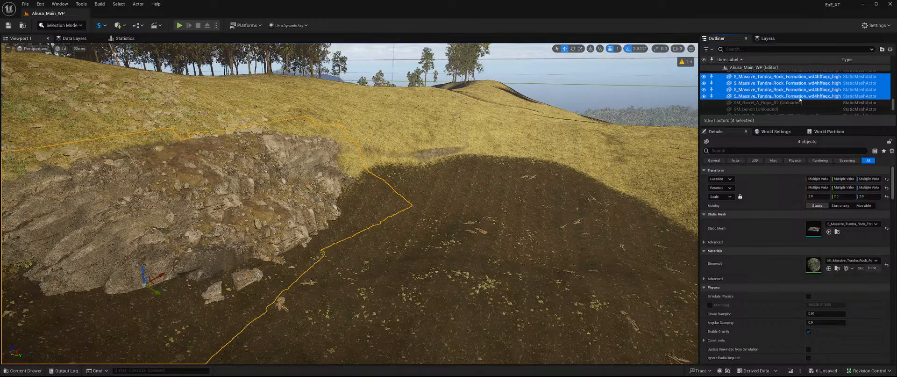
scroll(800, 99, "up", 2)
left_click(767, 84, "ctrl")
left_click(765, 80, "ctrl")
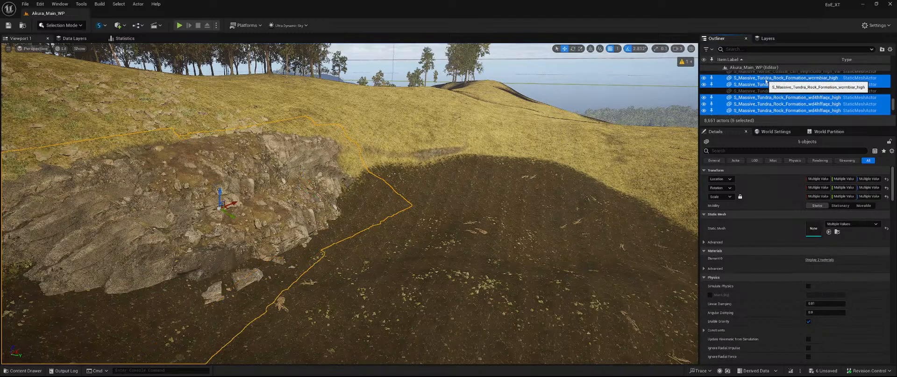
scroll(781, 109, "down", 5)
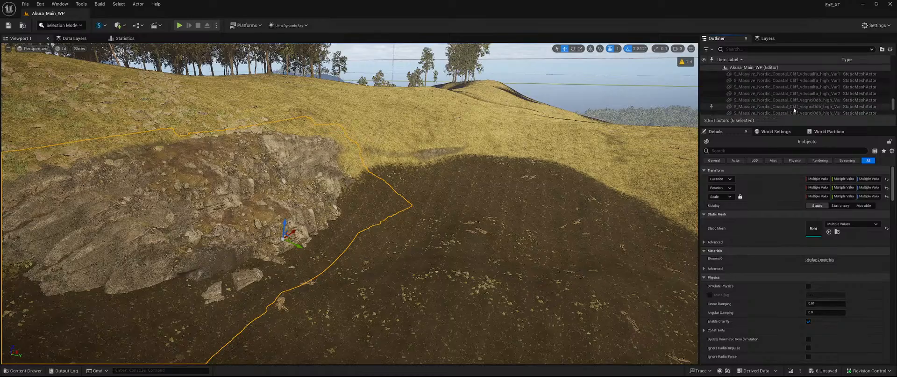
scroll(779, 100, "up", 5)
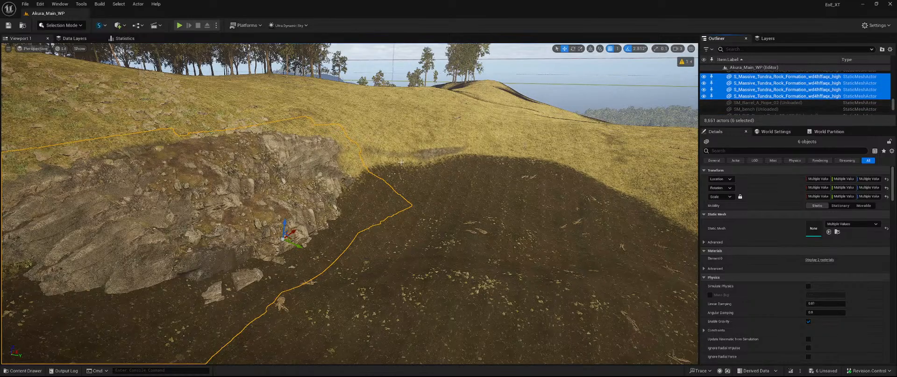
key("f")
Convert the selected rocks into a Packed Level Actor with a Center Min Z pivot, saved as PondRockWall_A in LevelInstances/Meadows
right_click(736, 96)
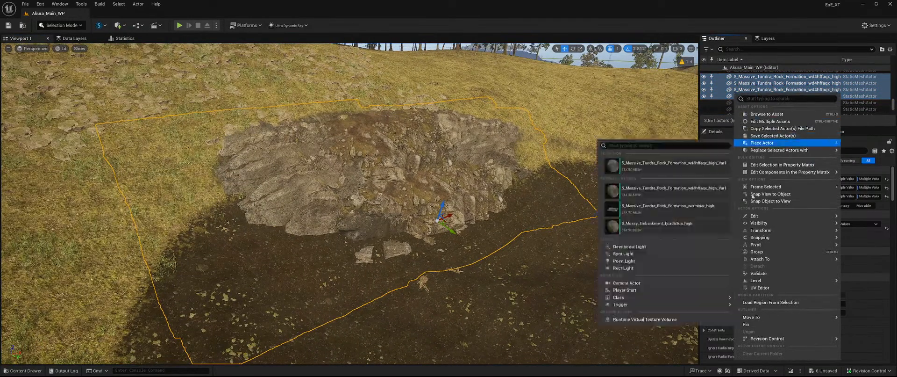
mouse_move(752, 280)
left_click(701, 297)
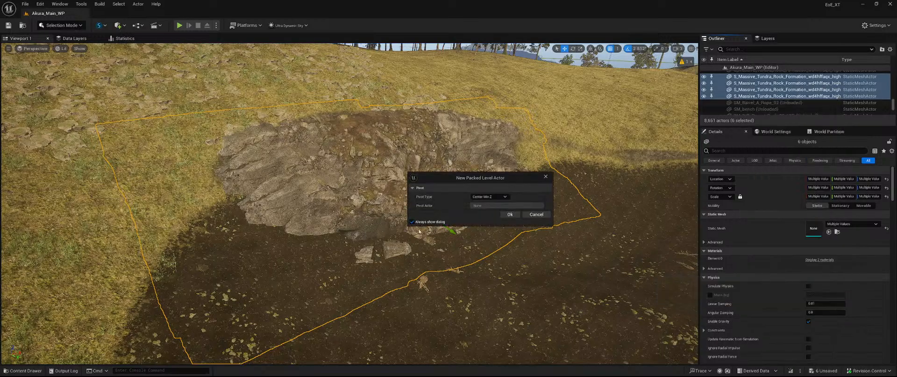
left_click(509, 215)
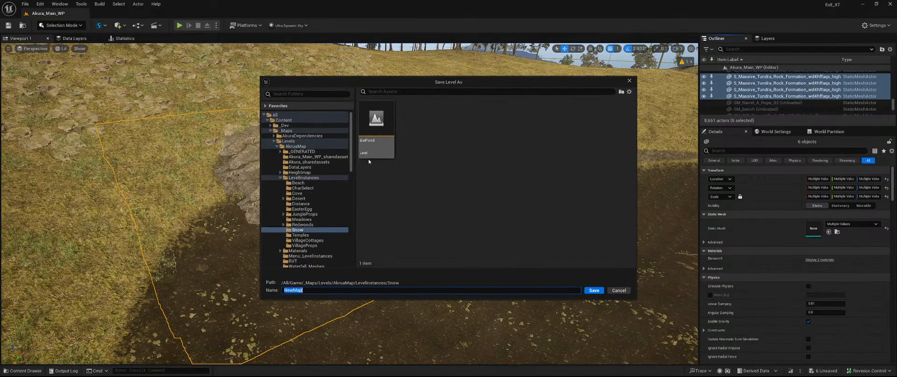
left_click(307, 220)
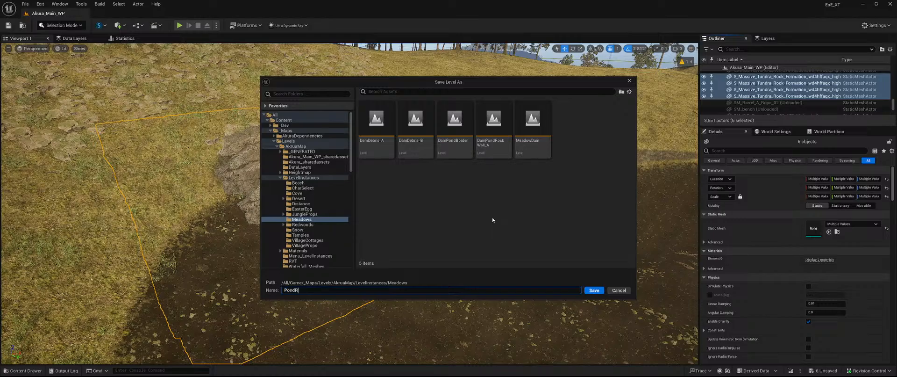
key("Return")
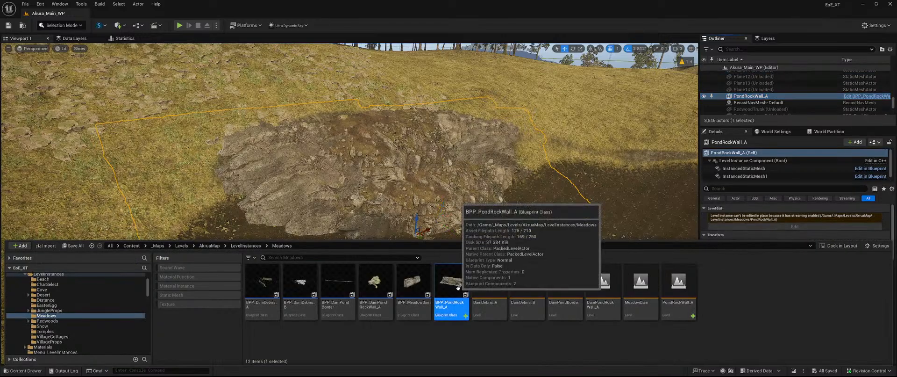
Open the BPP_PondRockWall_A blueprint, and in the level move the PondRockWall_A actor into the Meadows/Props folder and save it
double_click(458, 287)
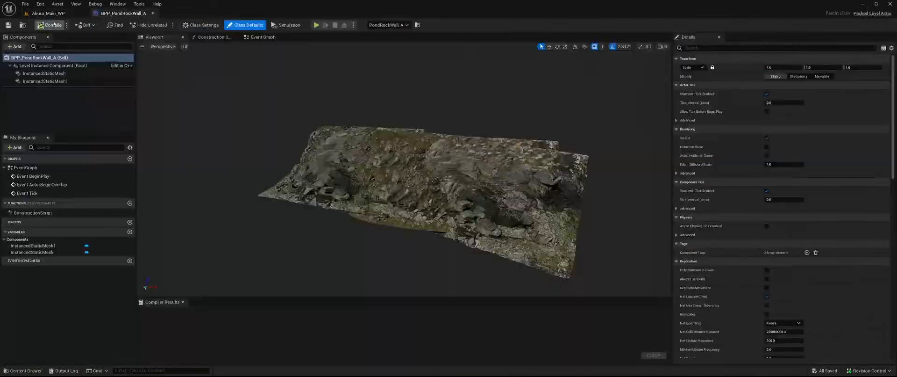
left_click(51, 13)
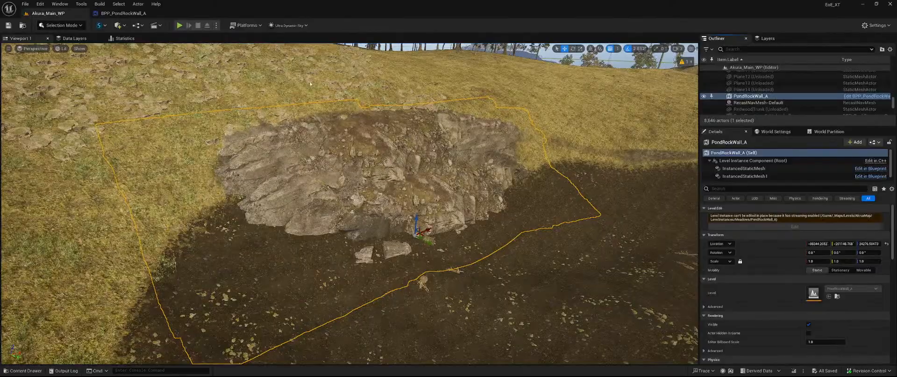
right_click(744, 98)
mouse_move(771, 299)
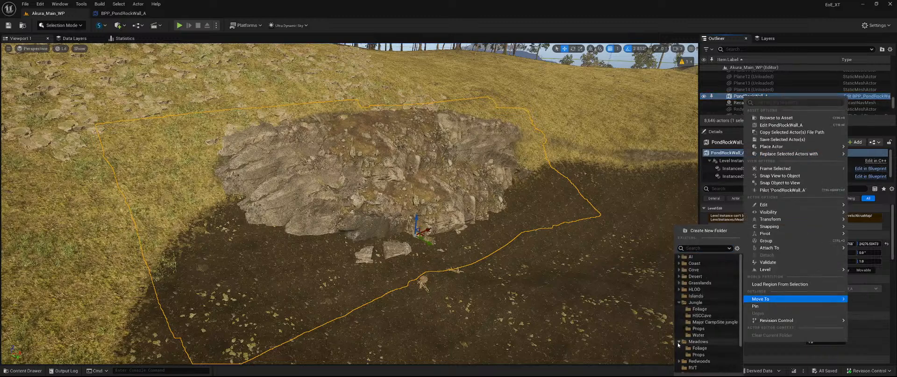
left_click(706, 354)
left_click(824, 370)
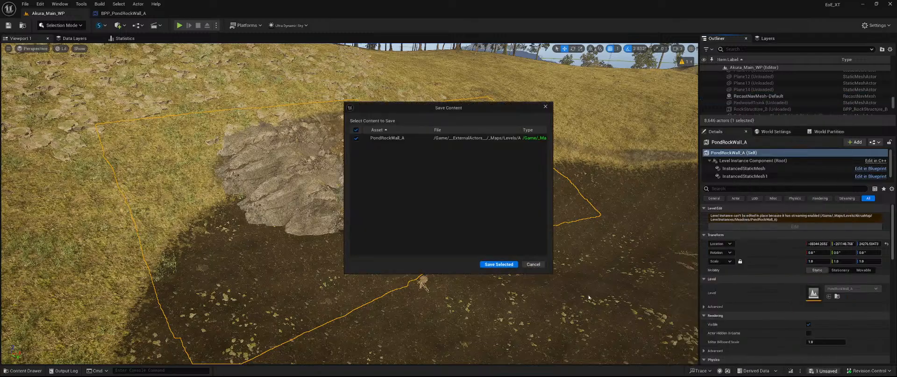
left_click(504, 264)
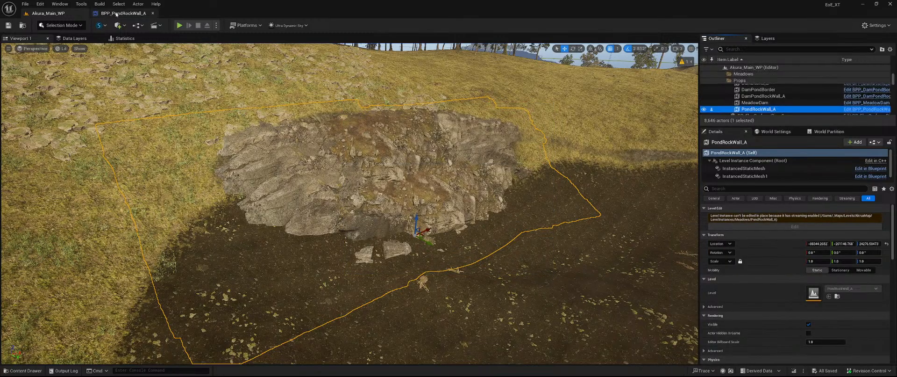
Disable Start with Tick Enabled in the BPP_PondRockWall_A blueprint for the actor, its root and both instanced mesh components
left_click(121, 13)
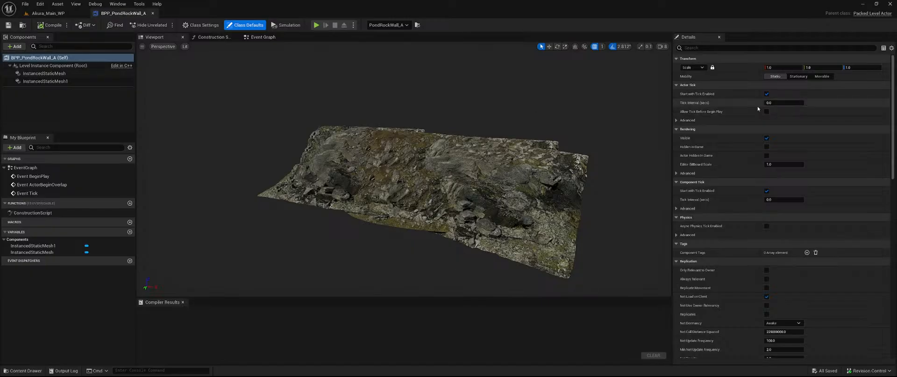
left_click(766, 94)
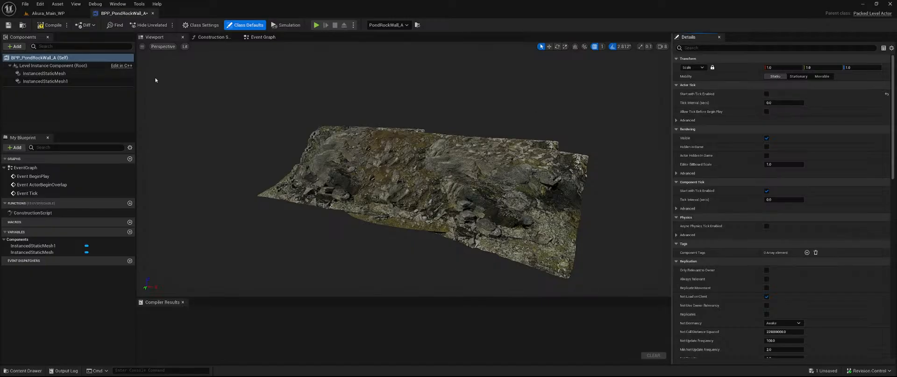
left_click(70, 66)
left_click(70, 81, "shift")
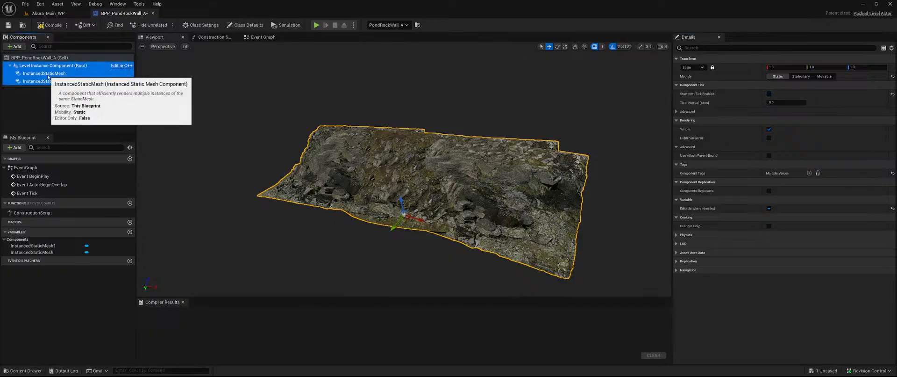
Set the Shadow Cache Invalidation Behavior of both instanced static mesh components to Static
left_click(46, 74)
left_click(47, 82, "ctrl")
scroll(719, 175, "down", 10)
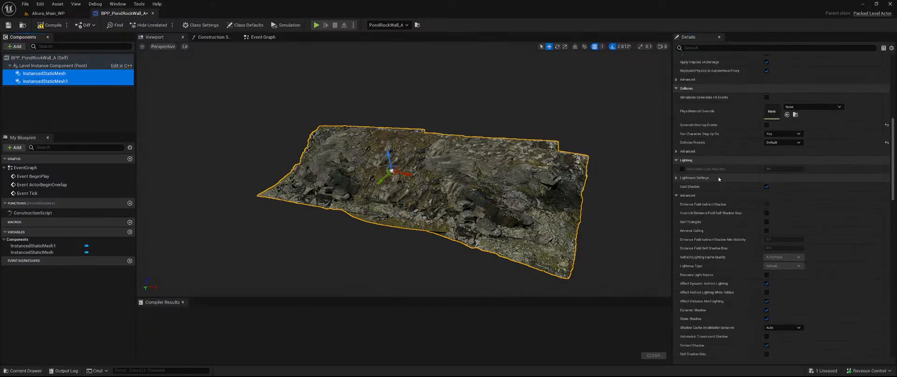
scroll(729, 178, "down", 5)
left_click(783, 223)
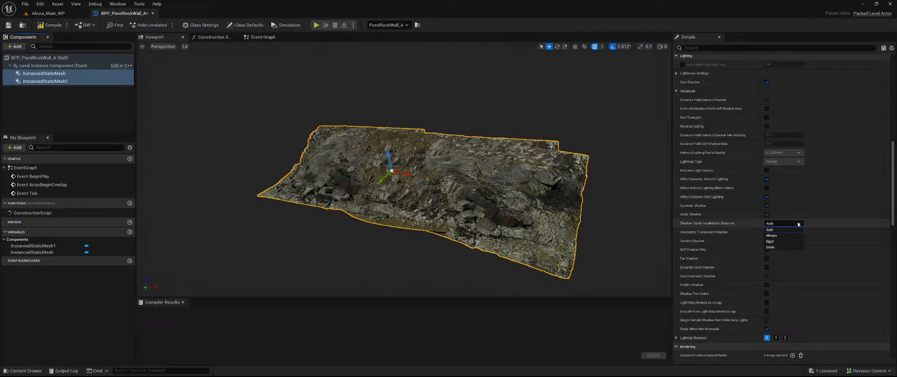
left_click(780, 247)
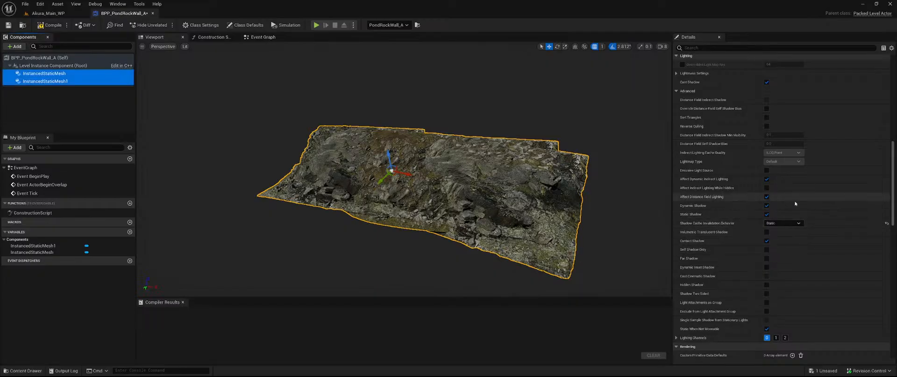
Disable Evaluate World Position Offset for both instanced static mesh components
scroll(795, 203, "down", 10)
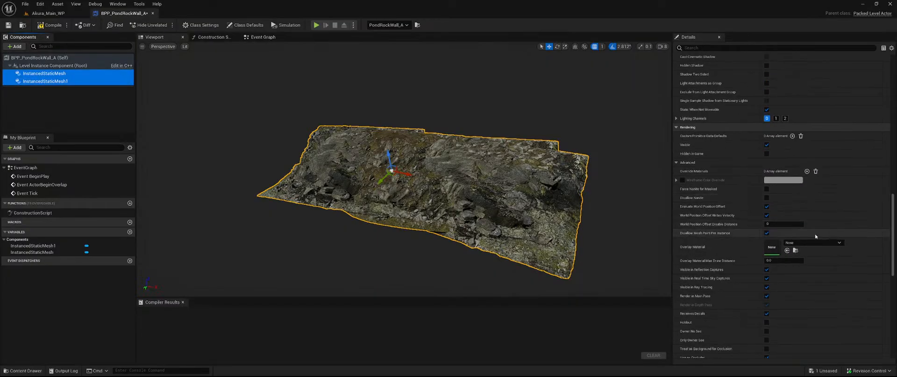
left_click(767, 207)
scroll(842, 213, "down", 3)
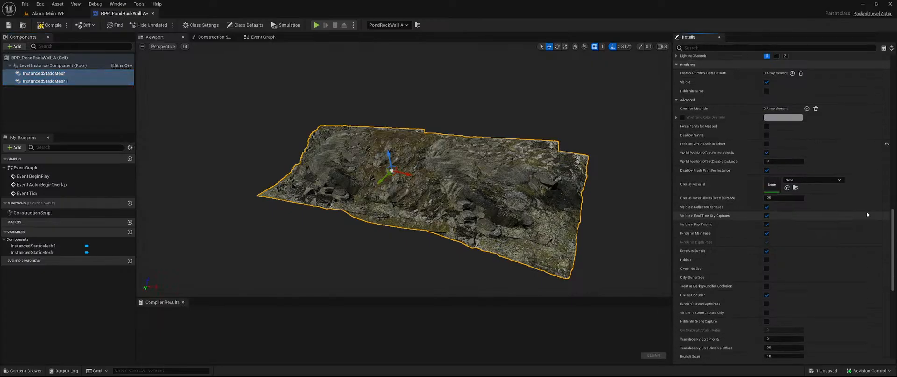
scroll(851, 234, "down", 7)
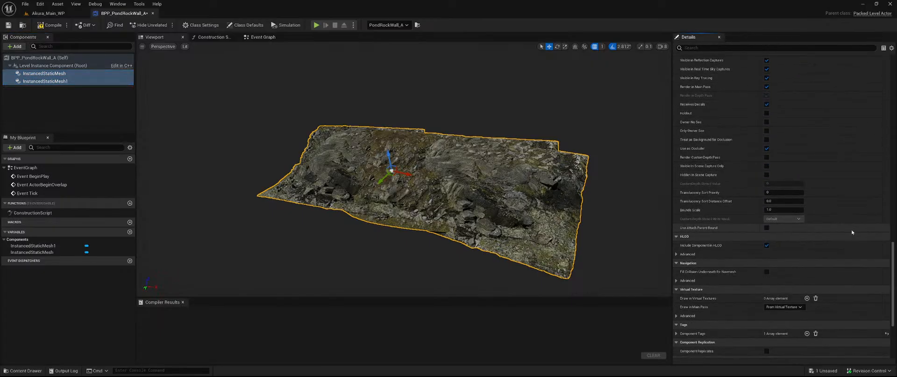
scroll(855, 227, "up", 3)
Assign the Akura_Main_HLODLayer_Instanced HLOD layer and a World Partition runtime grid to the blueprint, and close it saved
left_click(79, 59)
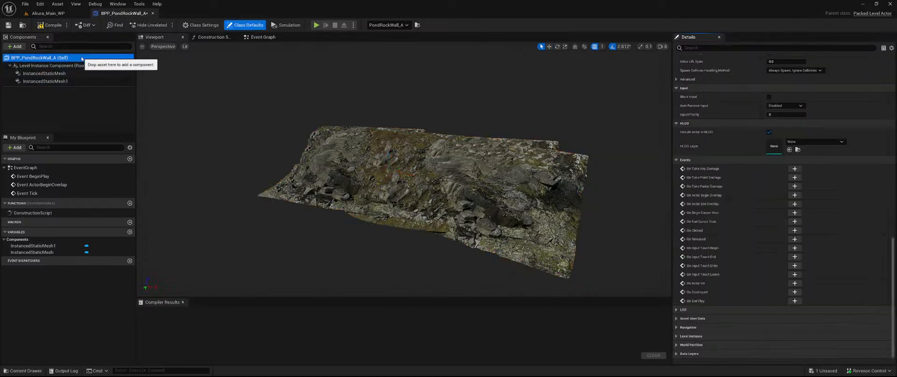
left_click(828, 143)
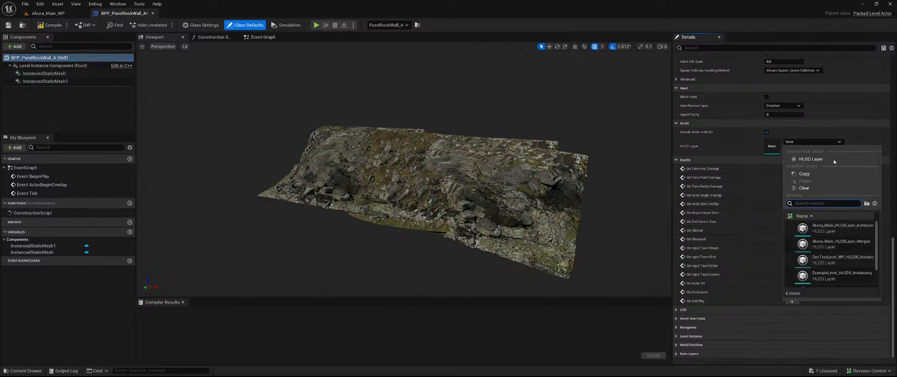
left_click(848, 228)
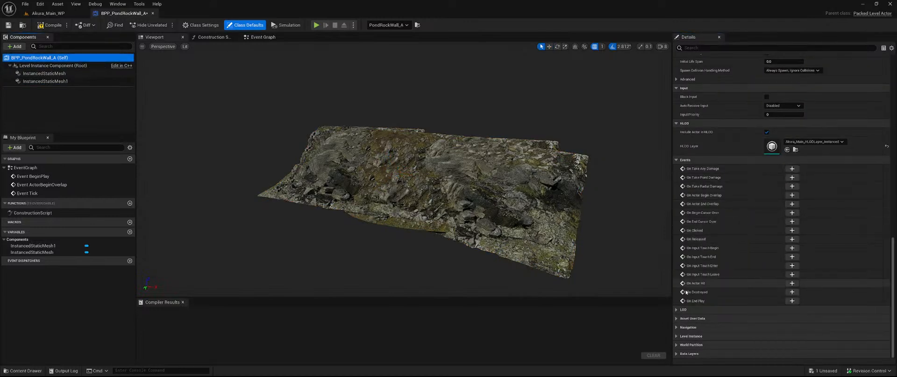
left_click(692, 344)
scroll(771, 342, "down", 1)
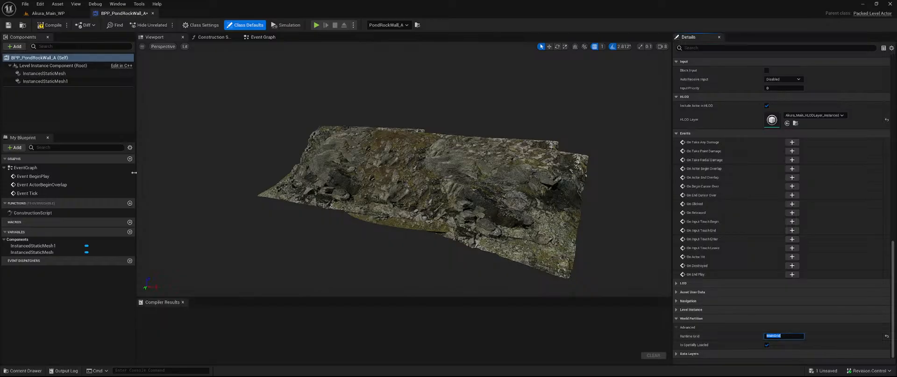
left_click(153, 14)
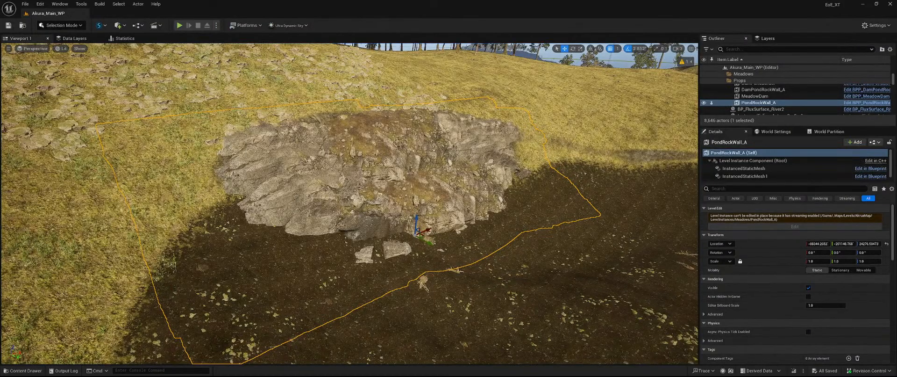
Face the bare dirt slope beside the rock wall and list only the static meshes in the Megascans 3D_Assets folder
right_click_drag(350, 203, 396, 236)
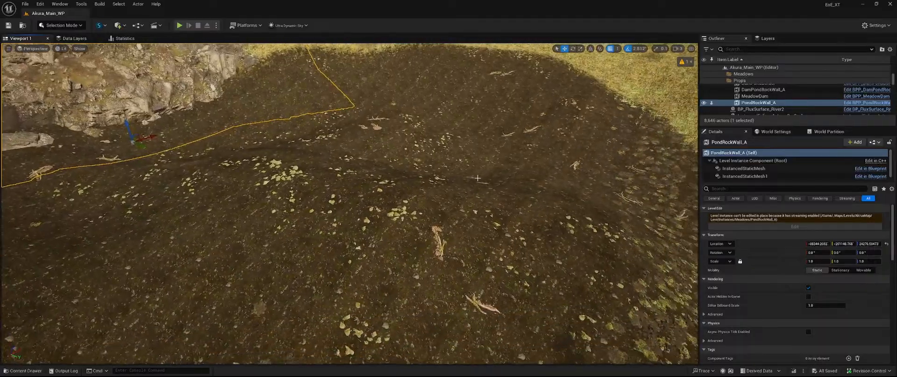
key("ctrl+b")
scroll(59, 315, "down", 10)
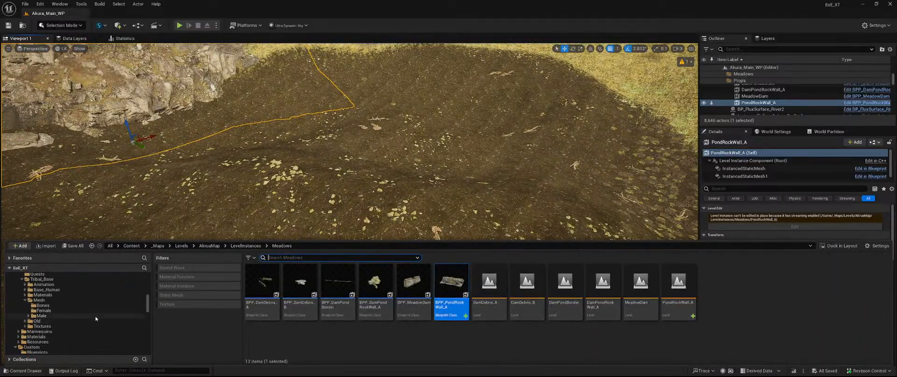
scroll(91, 304, "up", 3)
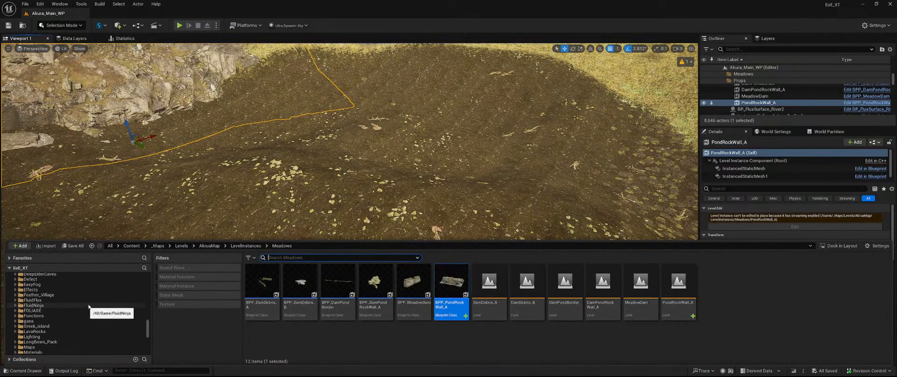
scroll(88, 302, "down", 4)
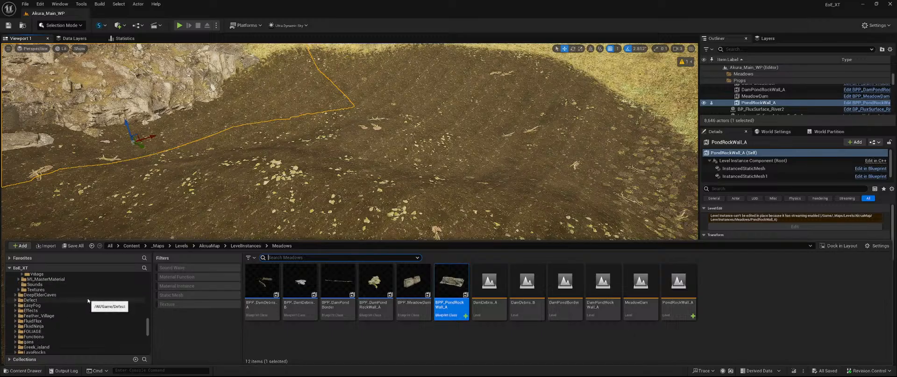
scroll(94, 303, "down", 5)
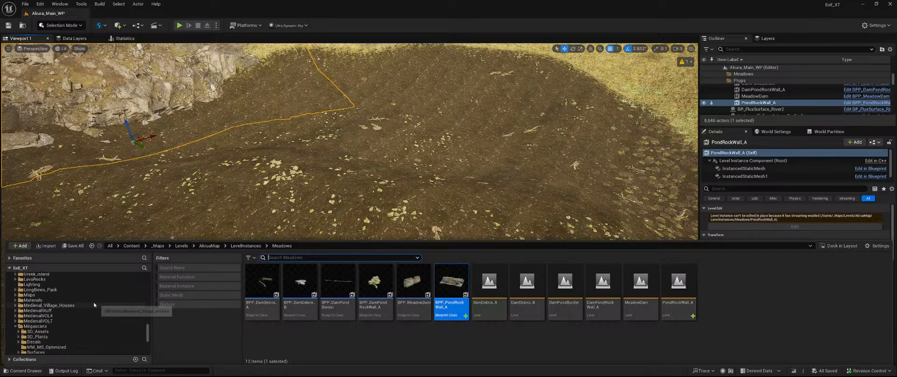
left_click(65, 331)
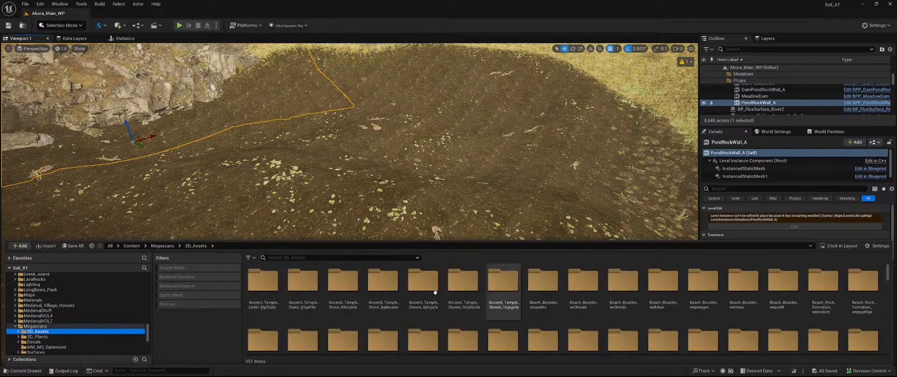
scroll(510, 321, "down", 10)
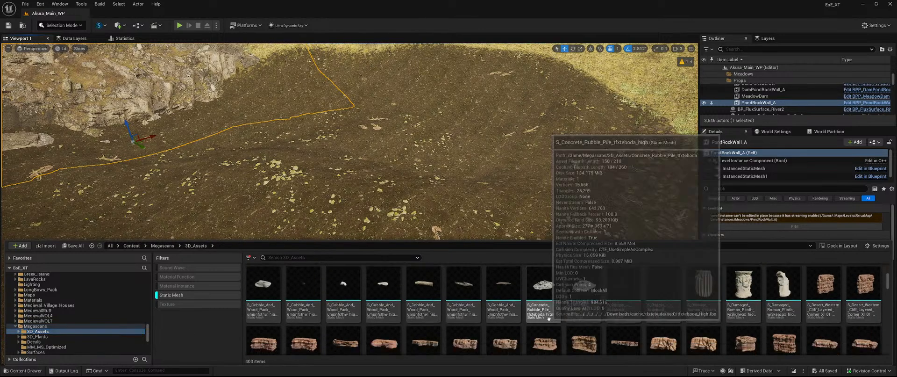
Browse the Megascans static meshes, examining the cliff, mossy forest and Nordic forest rocks for one that suits the dirt slope
scroll(699, 311, "down", 3)
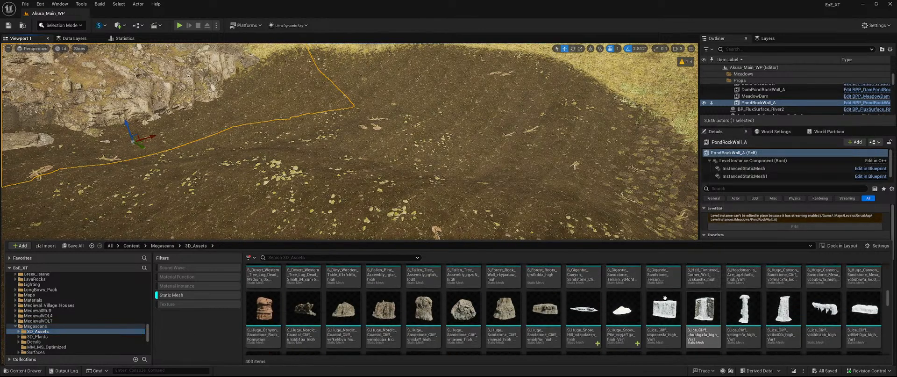
scroll(620, 295, "down", 3)
scroll(607, 297, "up", 2)
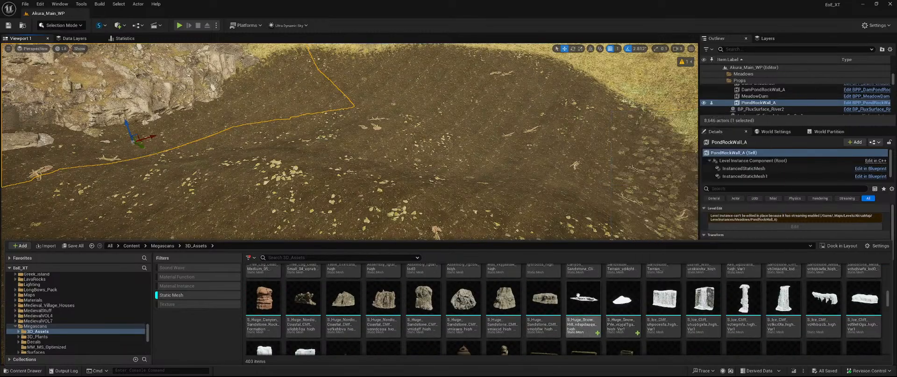
scroll(588, 299, "down", 5)
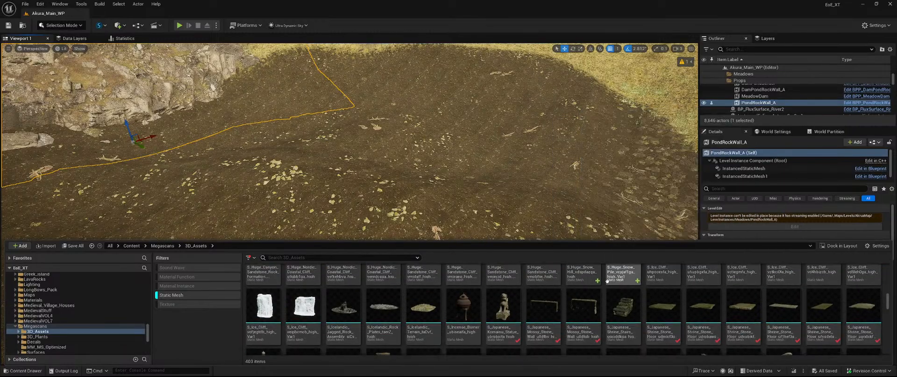
scroll(621, 290, "down", 2)
scroll(561, 298, "up", 2)
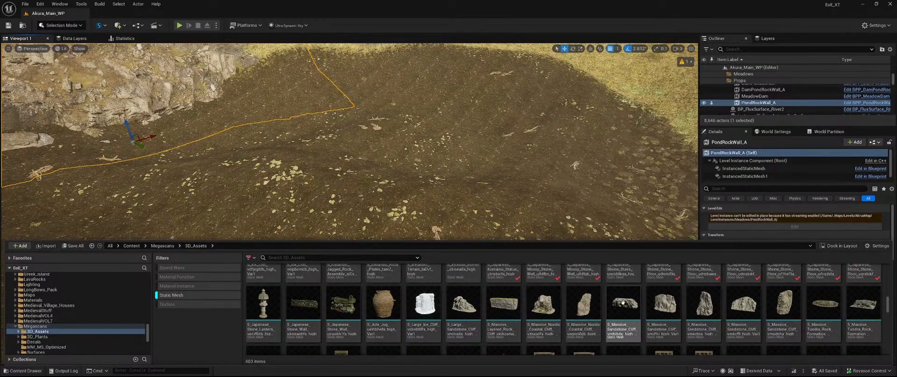
scroll(630, 299, "down", 1)
scroll(679, 303, "down", 1)
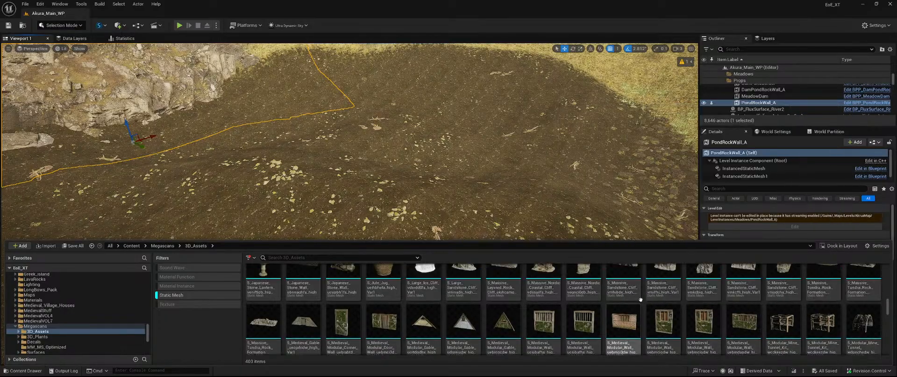
scroll(692, 288, "down", 1)
scroll(719, 288, "down", 5)
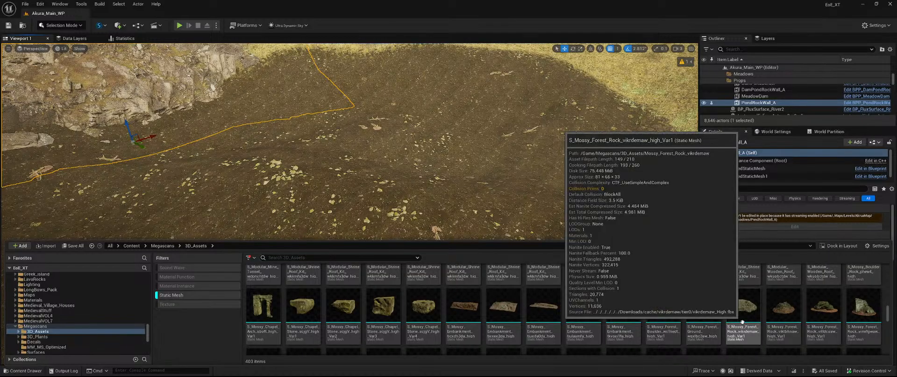
scroll(712, 299, "down", 1)
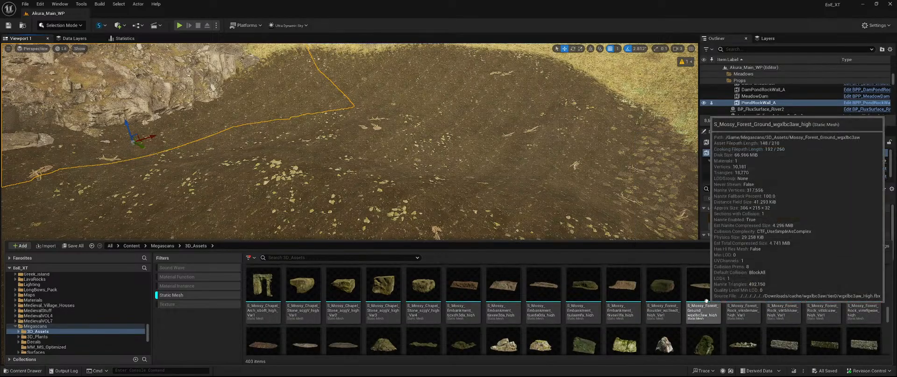
scroll(719, 302, "down", 1)
scroll(784, 303, "down", 1)
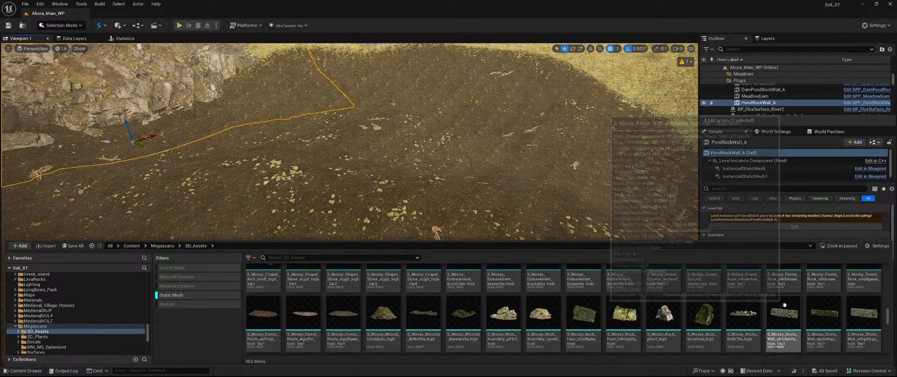
scroll(644, 302, "up", 2)
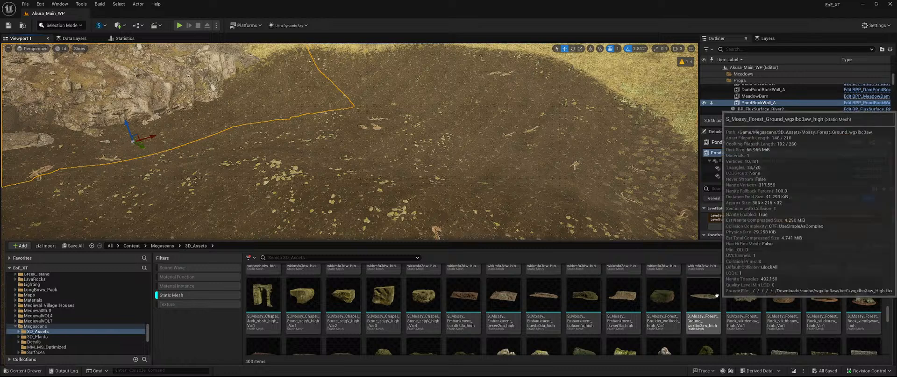
scroll(729, 301, "down", 5)
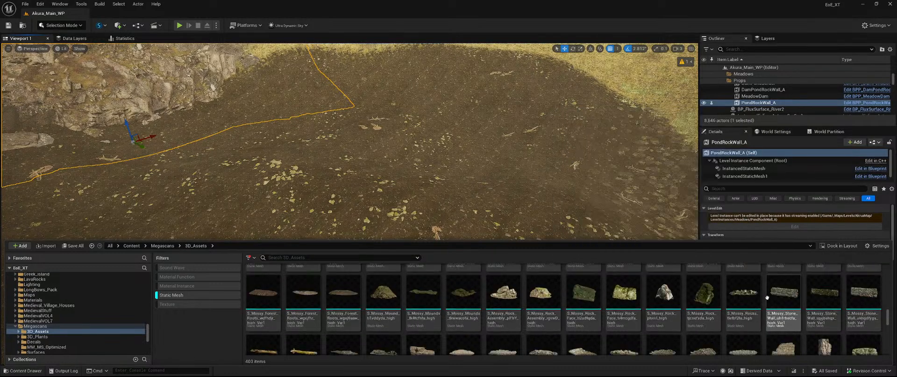
scroll(784, 293, "down", 1)
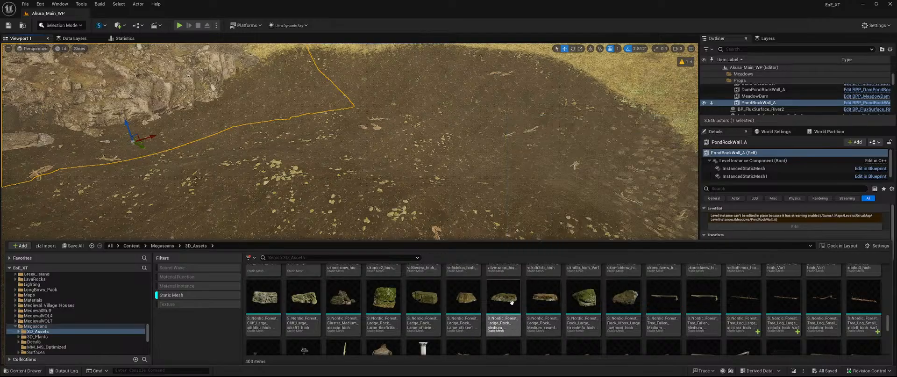
Place the medium Nordic forest ledge rock xeumfdu on the dirt slope, scaled to 2 and turned about 78.75° around Z
left_click_drag(543, 300, 309, 212)
right_click_drag(308, 212, 444, 215)
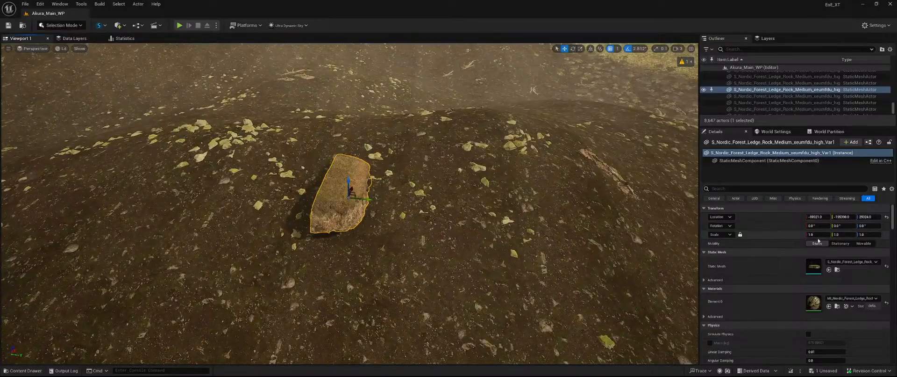
type("2")
key("Return")
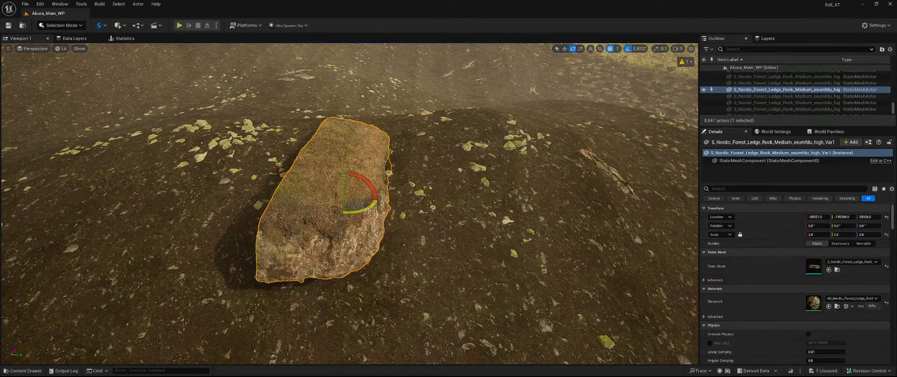
left_click_drag(368, 211, 354, 182)
key("w")
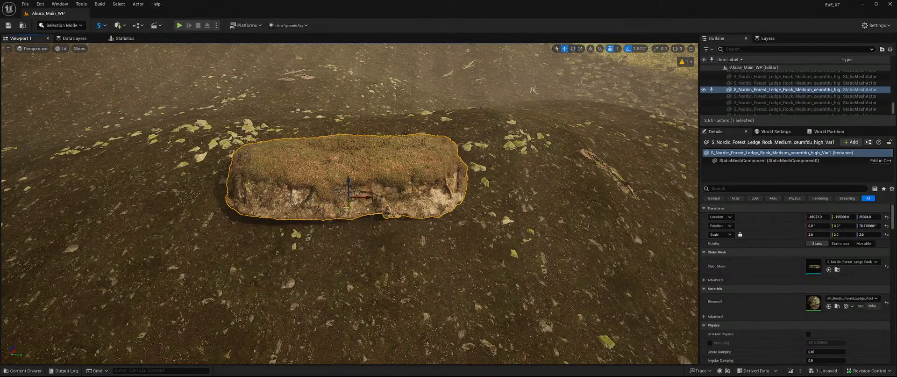
Sink the selected ledge rock deeper into the dirt slope and shift it slightly sideways so only its upper part stands out
left_click_drag(351, 207, 357, 276)
right_click_drag(357, 276, 367, 254)
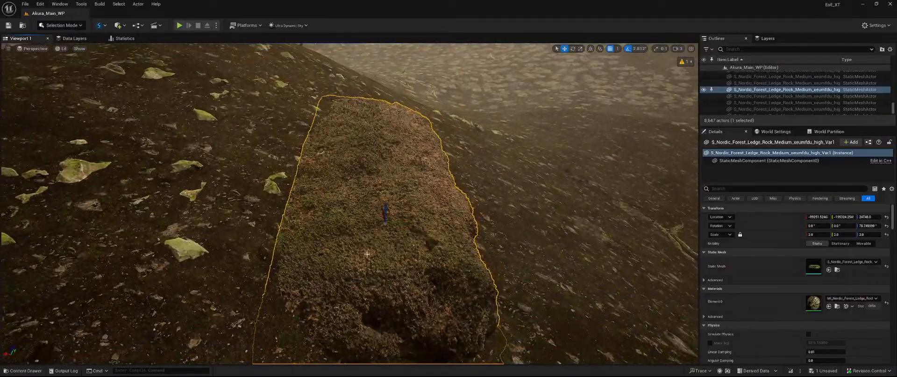
left_click_drag(405, 225, 390, 229)
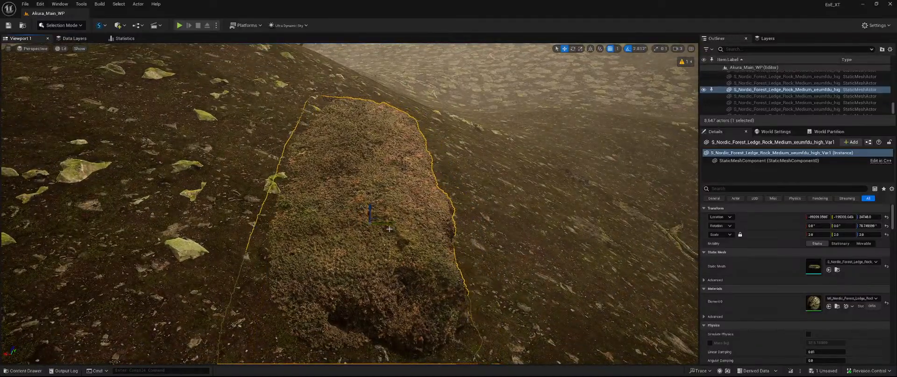
right_click_drag(390, 229, 93, 73)
key("s")
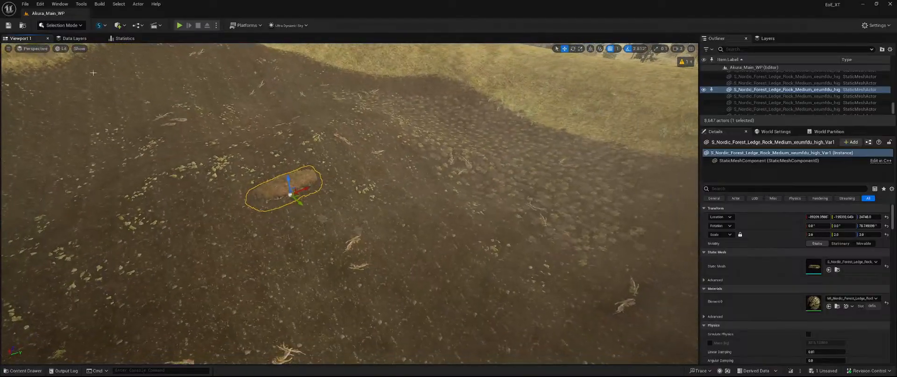
Open the FluidFlux folder of the project content with the static mesh filter turned off
left_click(70, 28)
right_click_drag(127, 187, 80, 181)
key("ctrl+space")
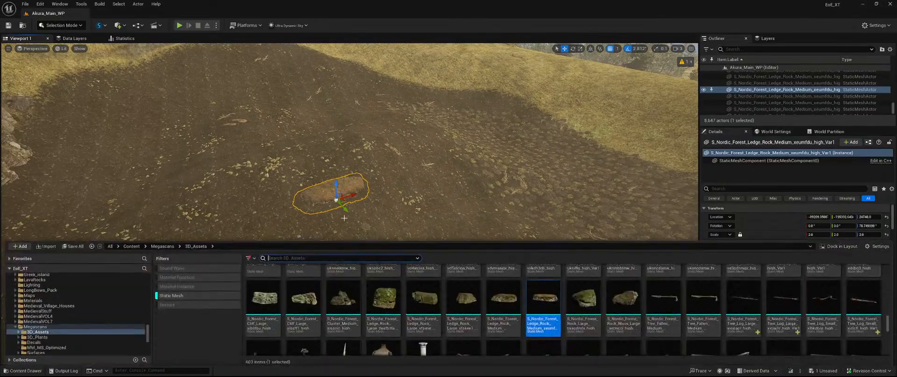
scroll(122, 304, "down", 5)
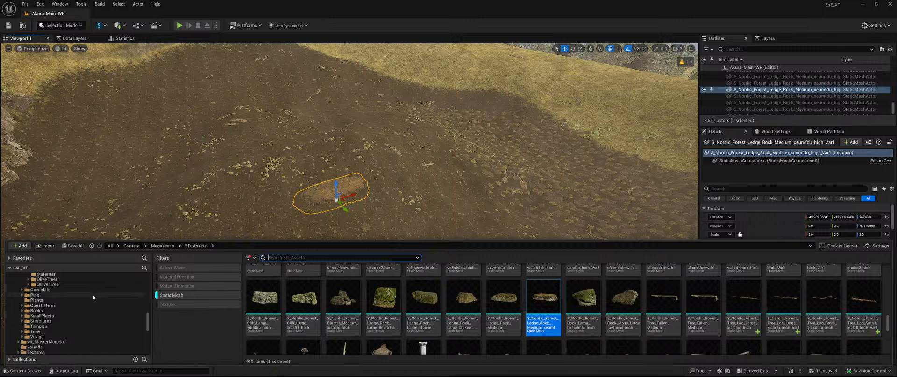
scroll(93, 297, "down", 8)
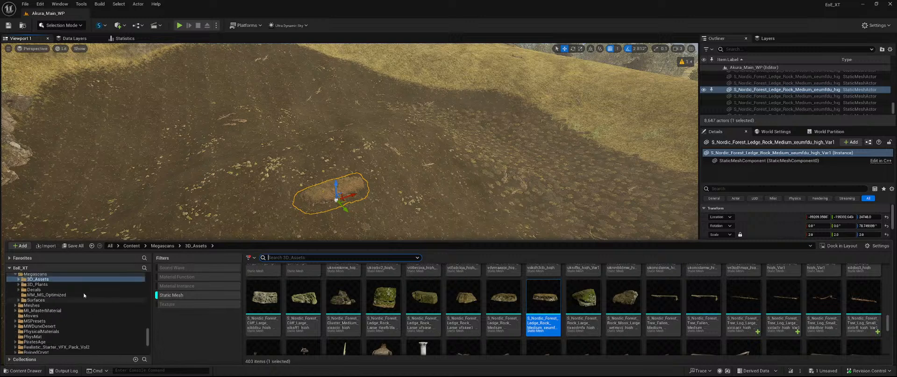
scroll(79, 308, "up", 8)
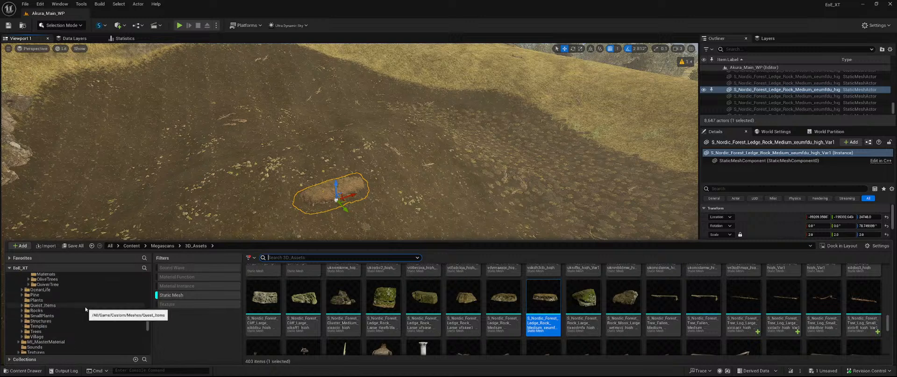
scroll(58, 352, "down", 1)
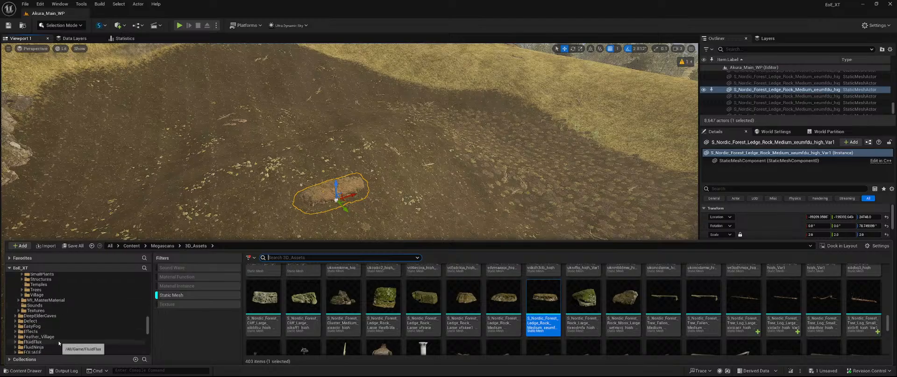
left_click(38, 341)
left_click(187, 295)
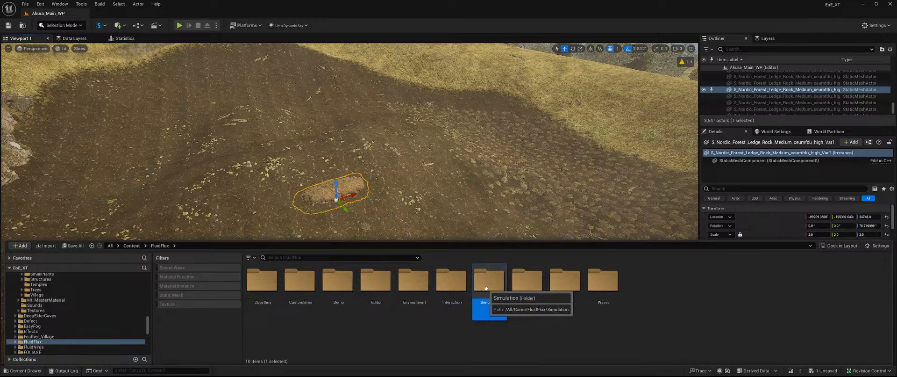
Place the BP_FluxSimulationDomain blueprint from FluidFlux/Simulation/Blueprints on the dirt slope below the ledge rock
double_click(488, 283)
double_click(261, 280)
left_click(261, 283)
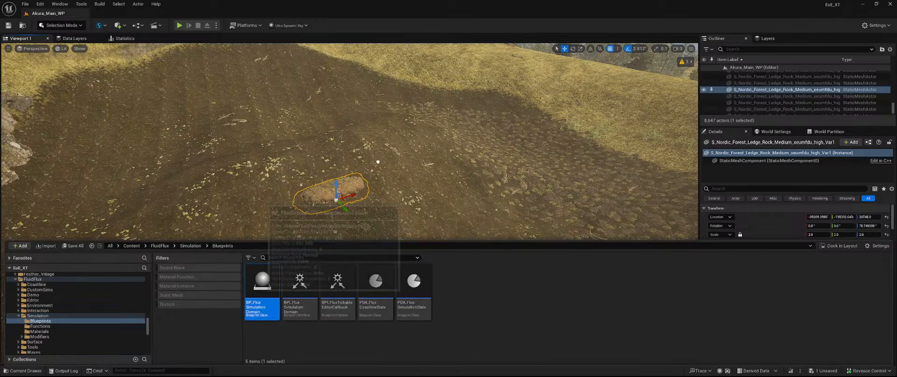
left_click_drag(378, 161, 481, 224)
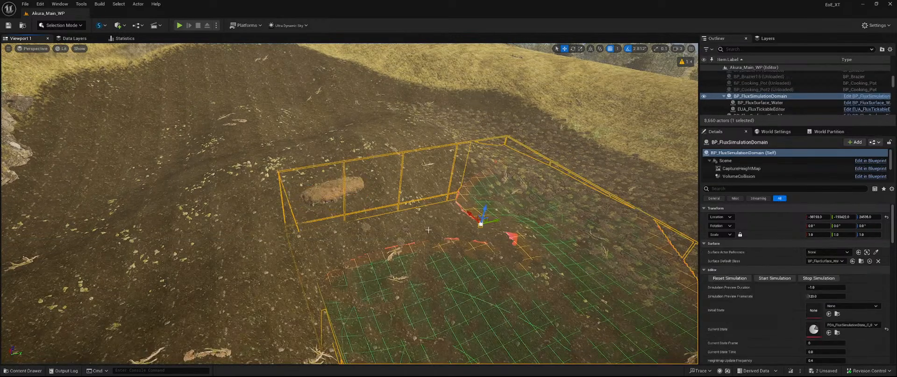
Set the simulation domain's Area Resolution to 512 by 512
mouse_move(451, 218)
right_mouse_down()
mouse_move(363, 218)
mouse_move(348, 208)
mouse_move(462, 222)
mouse_move(448, 220)
right_mouse_up()
scroll(753, 325, "down", 10)
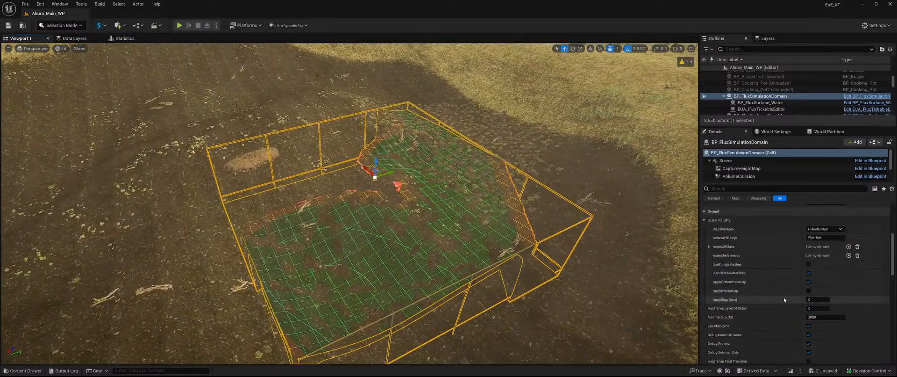
scroll(784, 298, "down", 8)
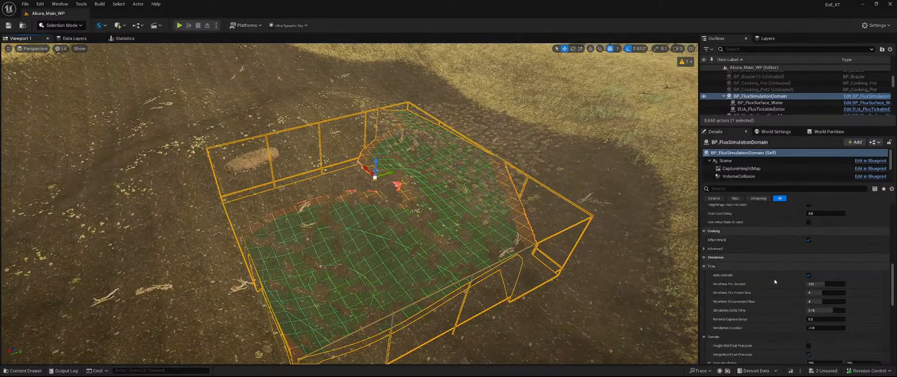
scroll(775, 279, "down", 5)
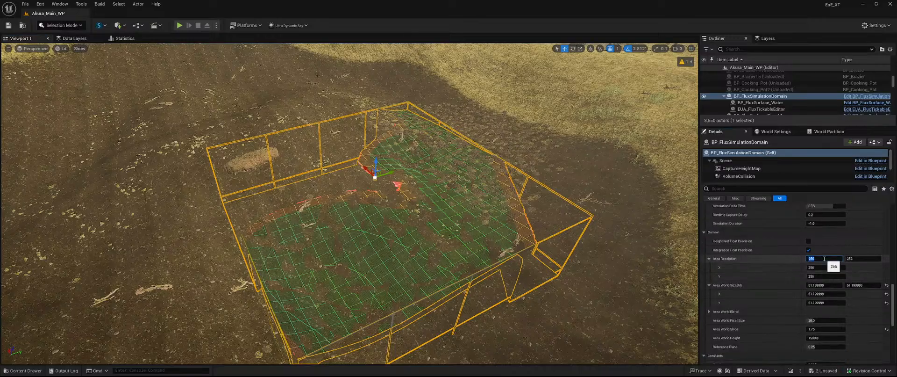
key("Tab")
key("Return")
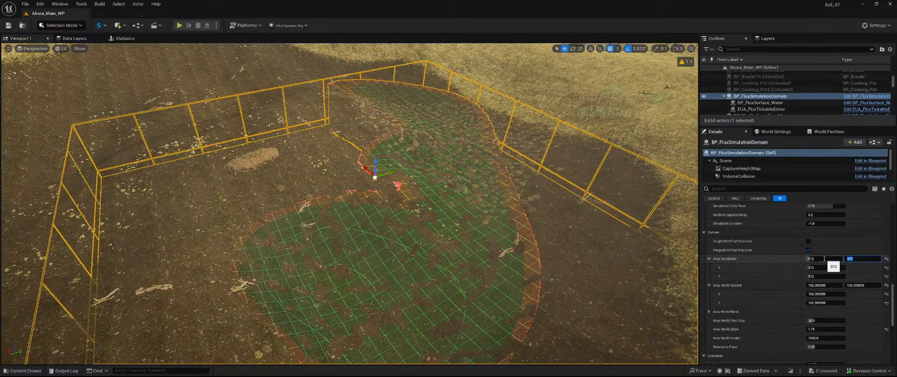
Move the simulation domain uphill past the ledge rock towards the rock wall and set its Area Resolution to 1024 by 1024
right_click_drag(455, 187, 366, 195)
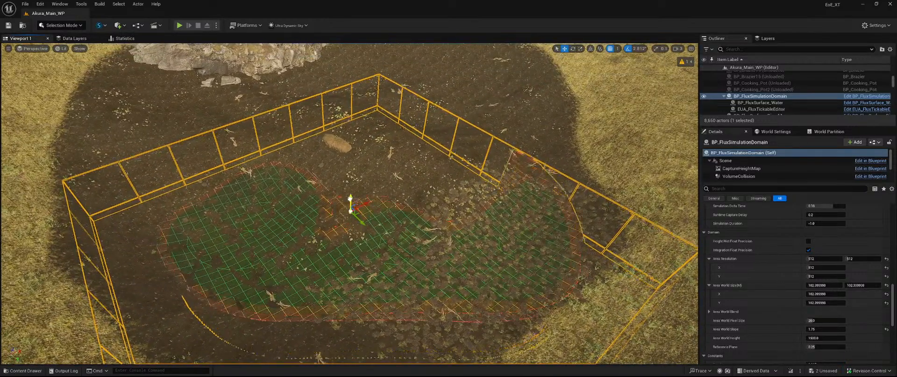
left_click_drag(358, 206, 342, 122)
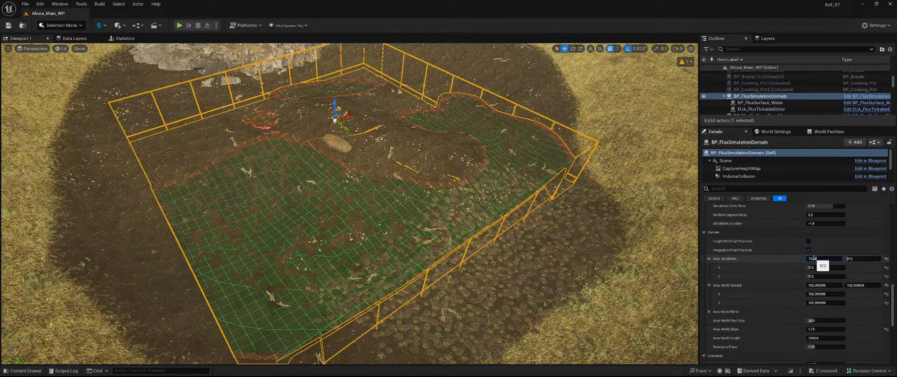
key("Tab")
type("1024")
key("Return")
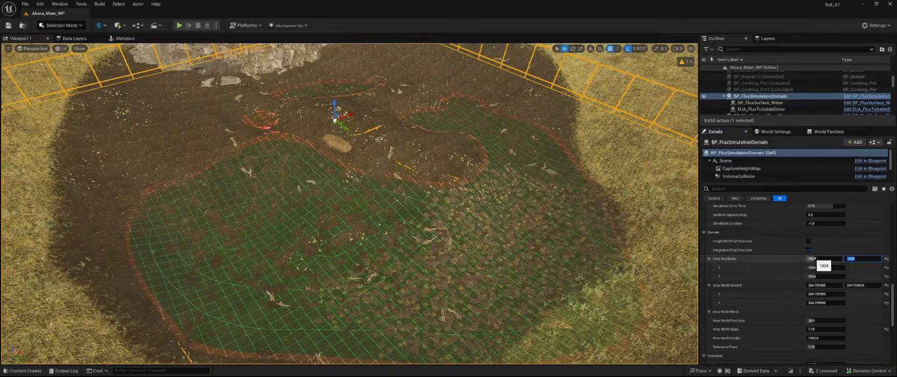
Examine how the simulation domain covers the dirt basin and the grassy edges around it
key("f")
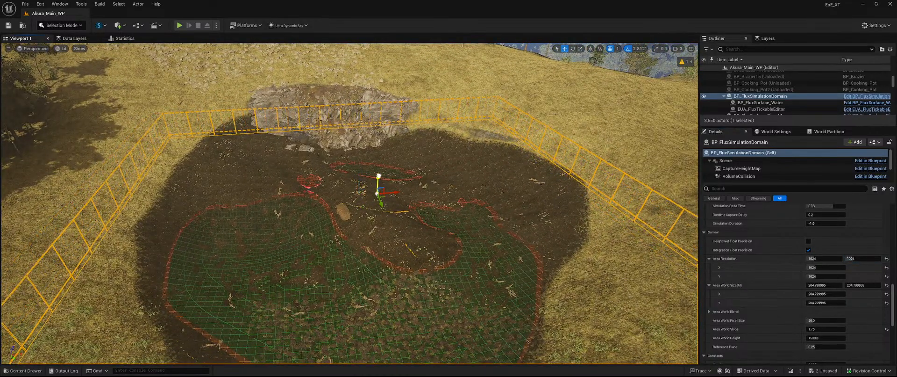
right_click_drag(380, 158, 380, 220)
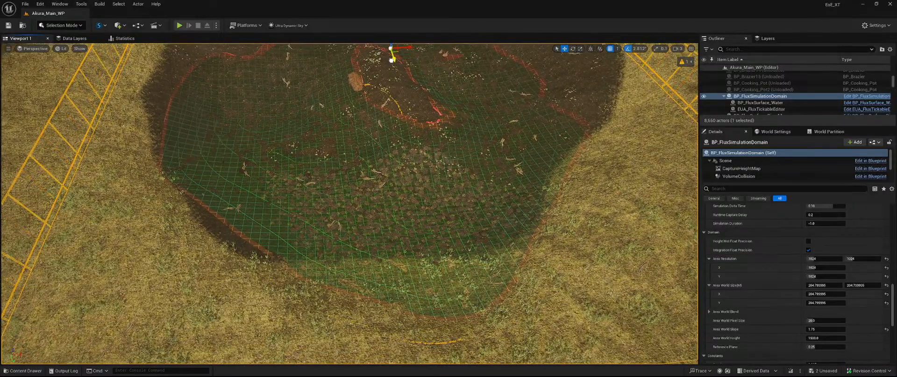
right_click_drag(380, 220, 355, 233)
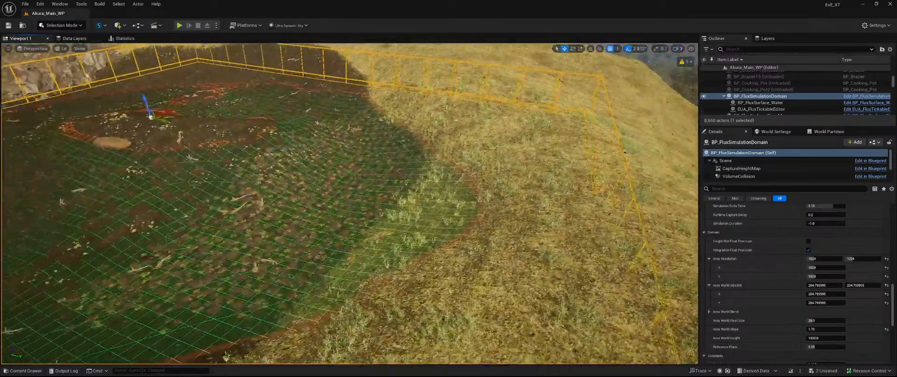
right_click_drag(350, 203, 131, 170)
key("w")
Select the ledge rock on the slope and save both unsaved actors, BP_FluxSimulationDomain and the ledge rock
left_click(348, 159)
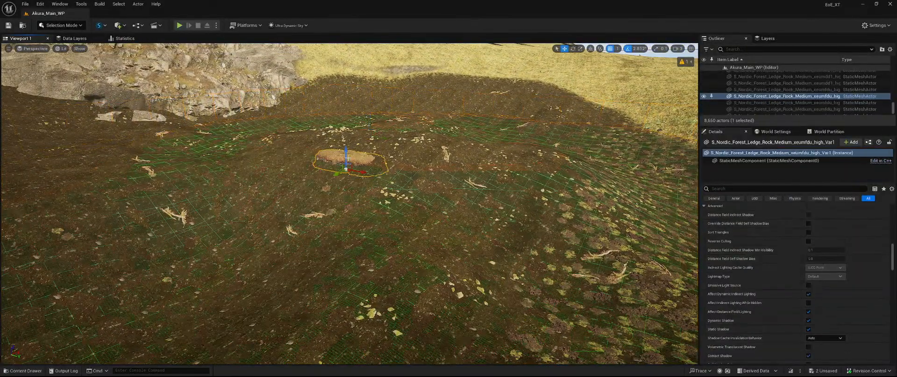
left_click(824, 370)
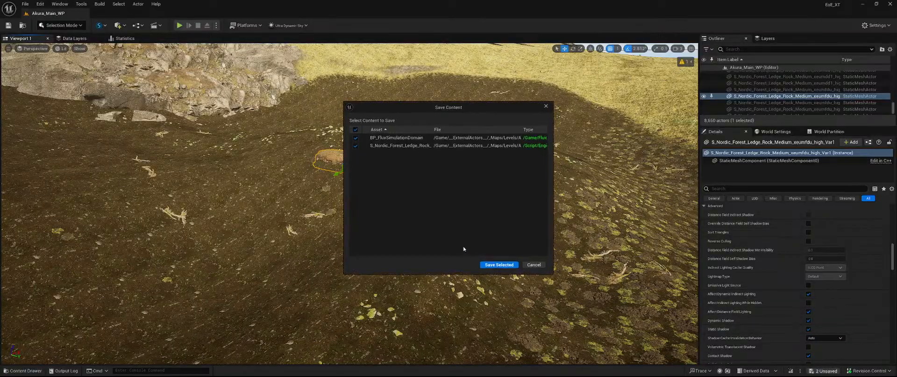
left_click(494, 265)
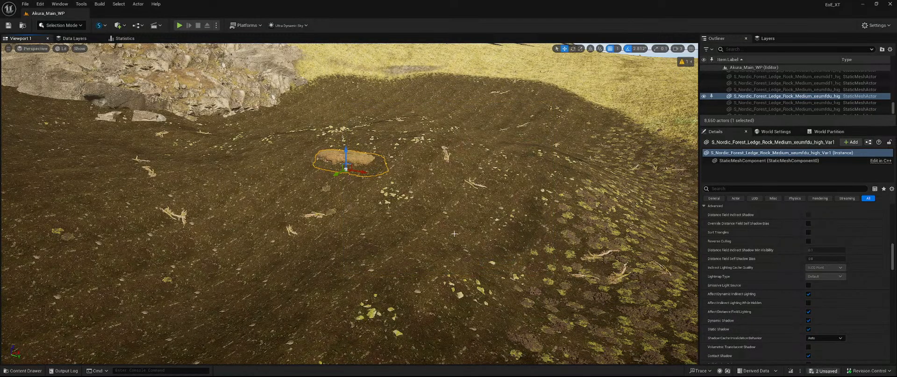
Frame the ledge rock and list only the static meshes in the Megascans 3D_Assets folder again
key("f")
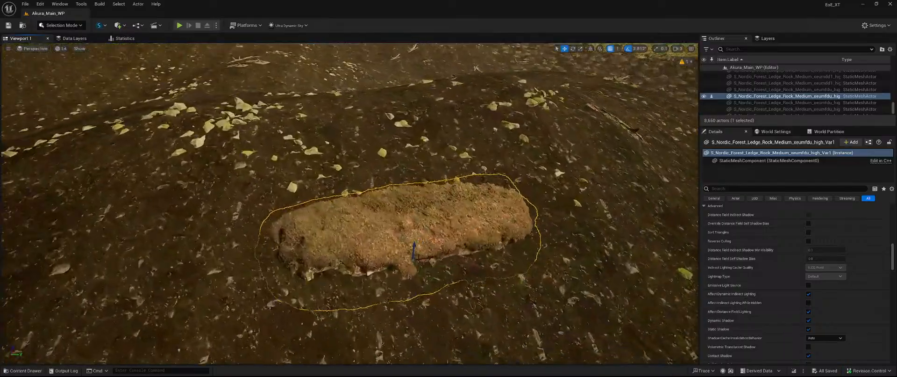
key("ctrl+space")
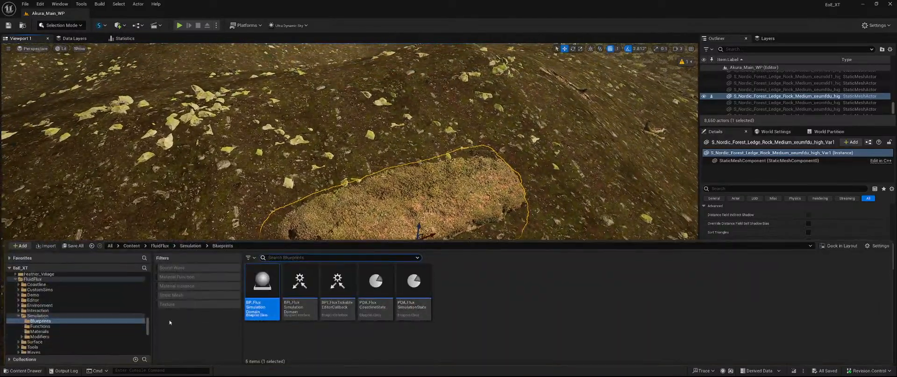
scroll(87, 302, "down", 5)
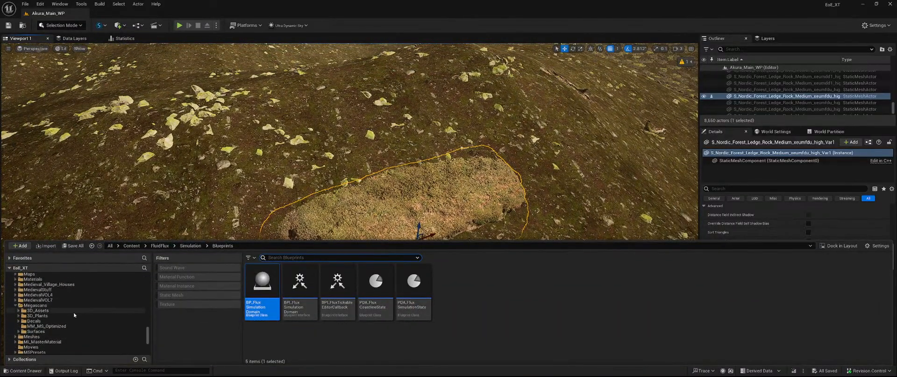
left_click(39, 310)
left_click(194, 295)
Browse the static meshes in the Megascans 3D_Assets folder for more Nordic Forest ledge rocks
scroll(459, 310, "down", 3)
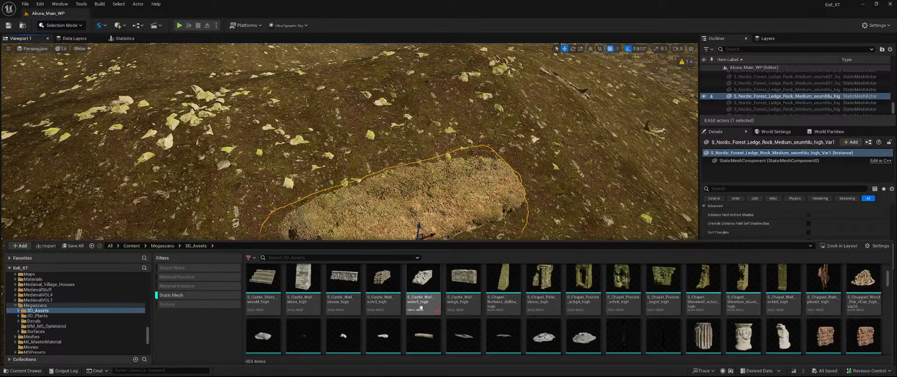
scroll(459, 310, "down", 10)
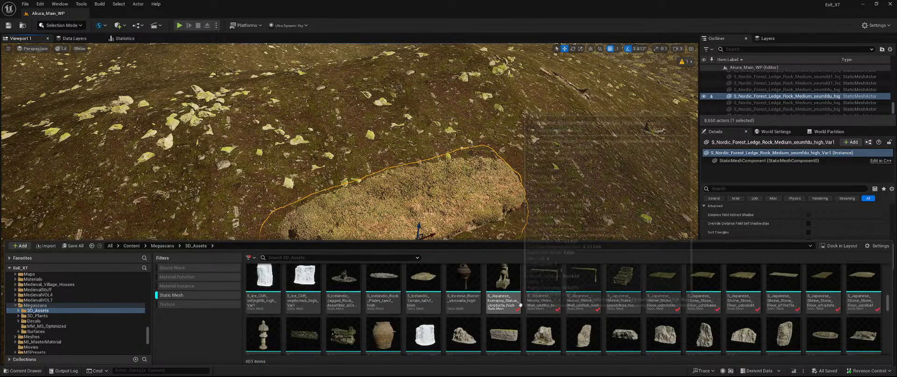
scroll(580, 301, "down", 3)
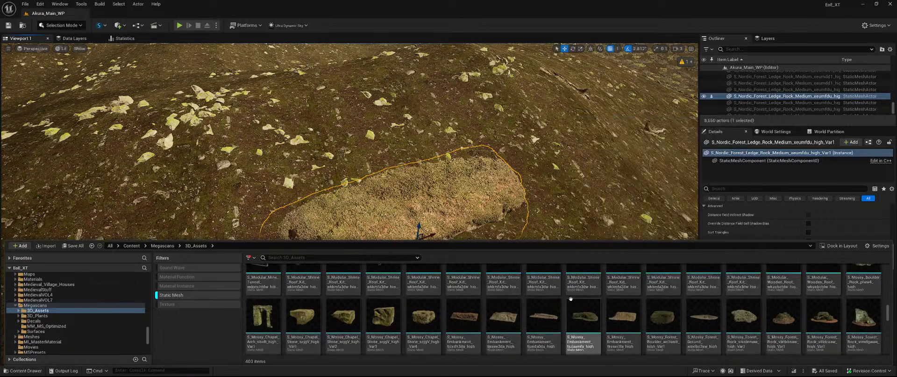
scroll(665, 317, "down", 5)
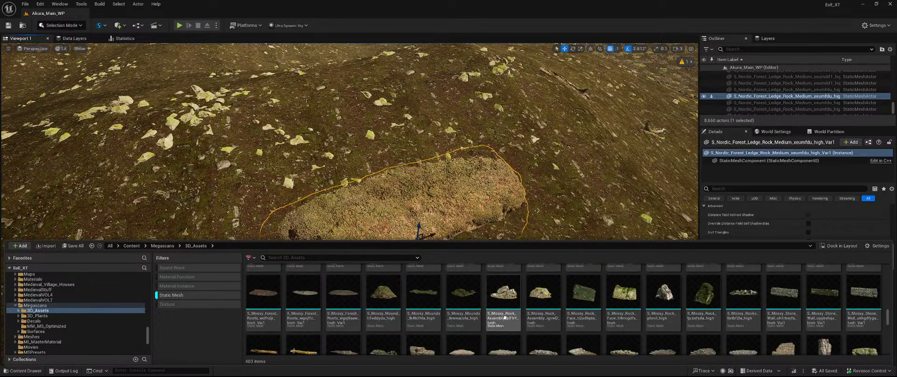
scroll(486, 307, "up", 4)
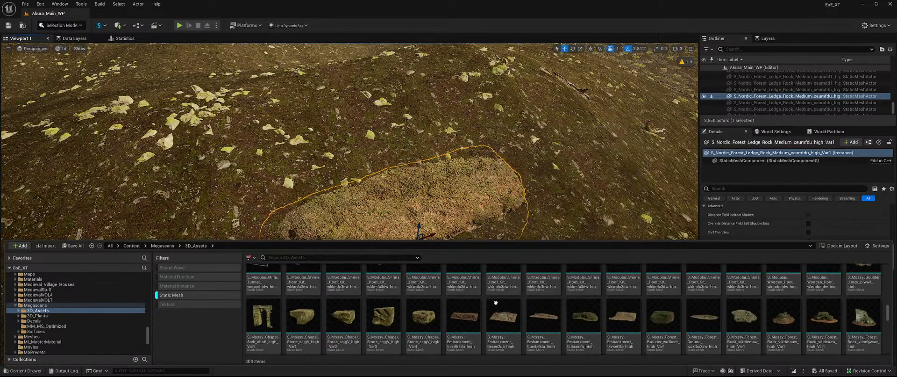
scroll(545, 305, "down", 4)
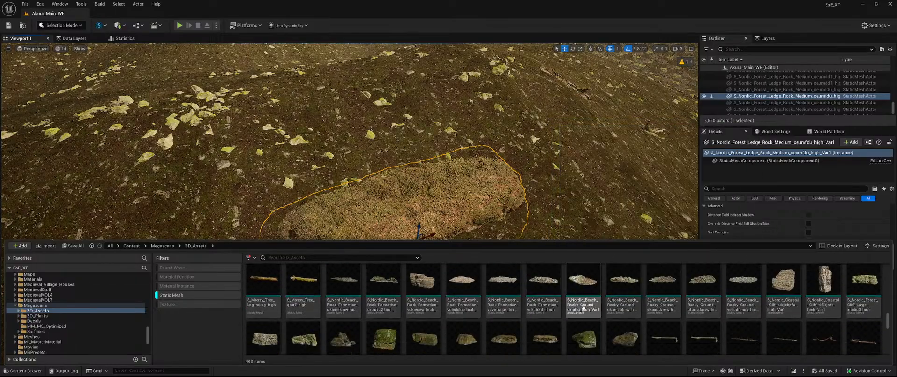
scroll(427, 320, "down", 2)
scroll(482, 314, "up", 3)
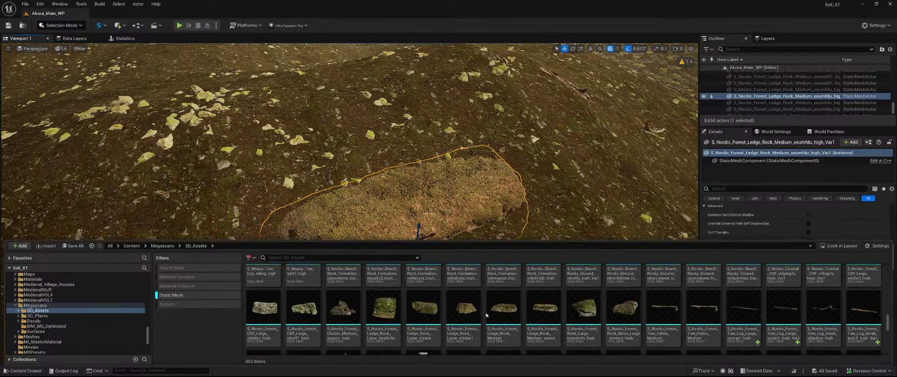
scroll(557, 309, "down", 5)
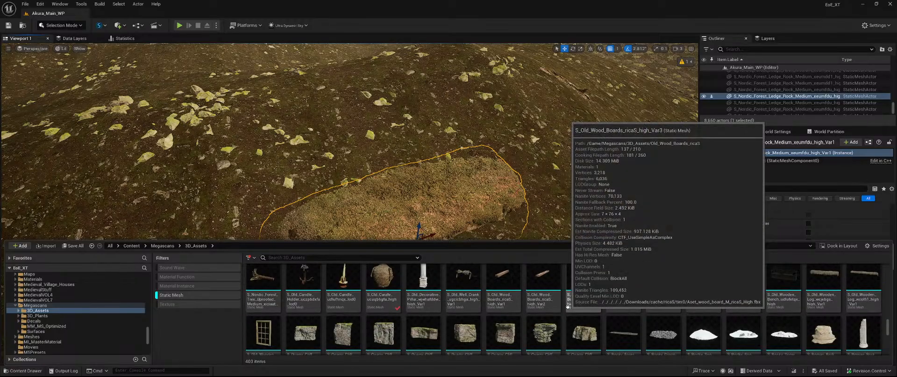
scroll(566, 307, "up", 5)
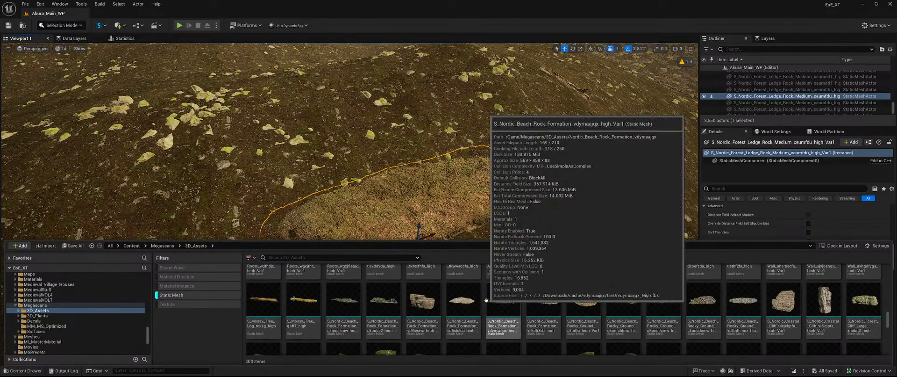
scroll(501, 294, "down", 1)
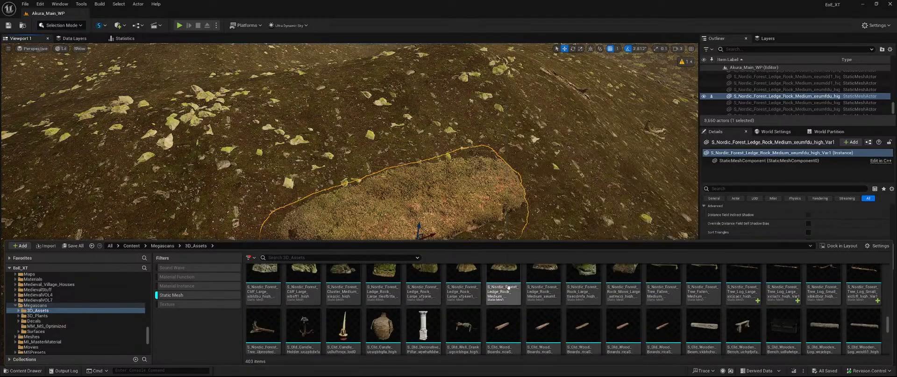
Place S_Nordic_Forest_Ledge_Rock_Medium_xeumdd1_high_Var1 at one end of the existing ledge rock and scale it uniformly to 2
left_click_drag(501, 290, 265, 231)
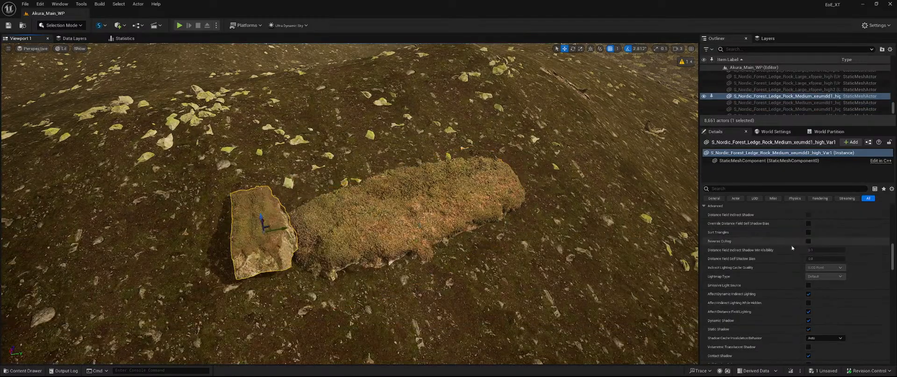
scroll(792, 248, "up", 8)
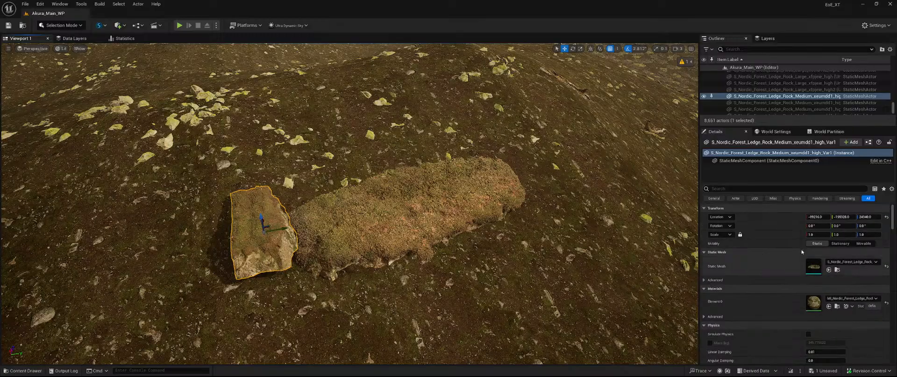
key("Return")
Place S_Nordic_Forest_Ledge_Rock_Large_xfpkee1_high at the opposite end of the existing ledge rock and scale it uniformly to 2
key("ctrl+space")
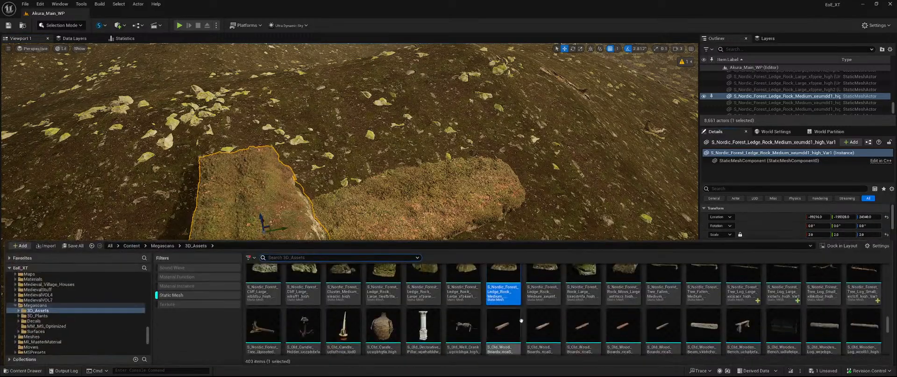
scroll(584, 316, "up", 1)
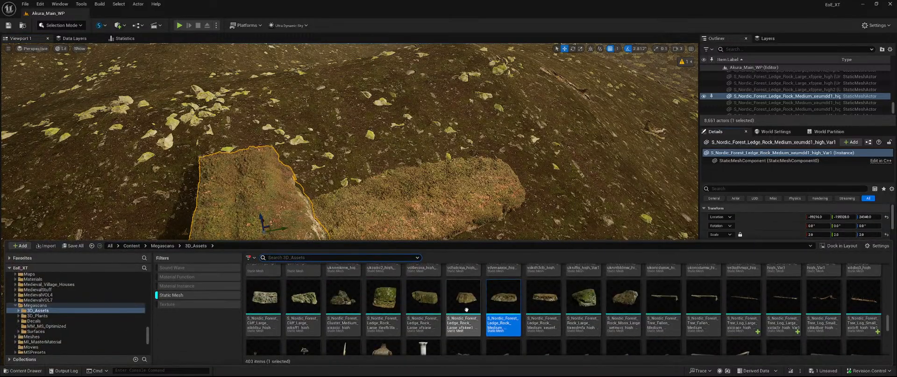
mouse_move(492, 334)
left_click(462, 299)
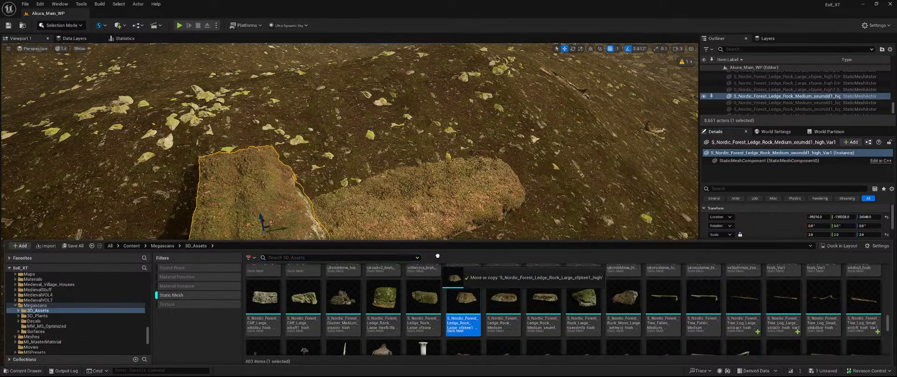
left_click_drag(463, 299, 576, 169)
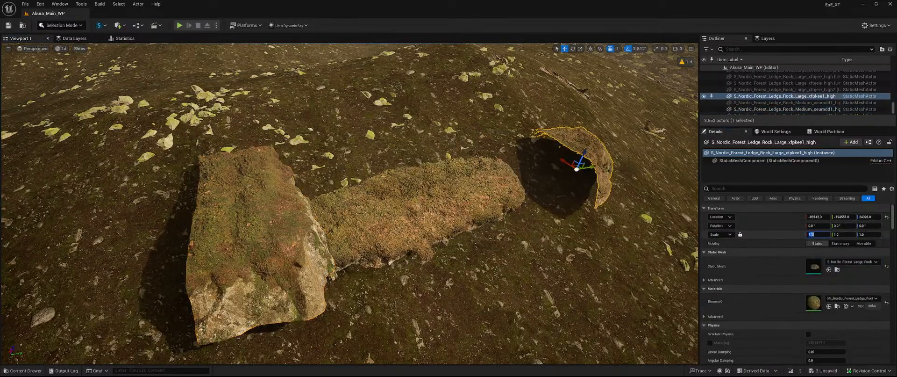
type("2")
key("Return")
Place the other Nordic Forest Ledge Rock Large mesh, listed just before xfpkee1, downslope of the rocks and scale it uniformly to 2
key("ctrl+space")
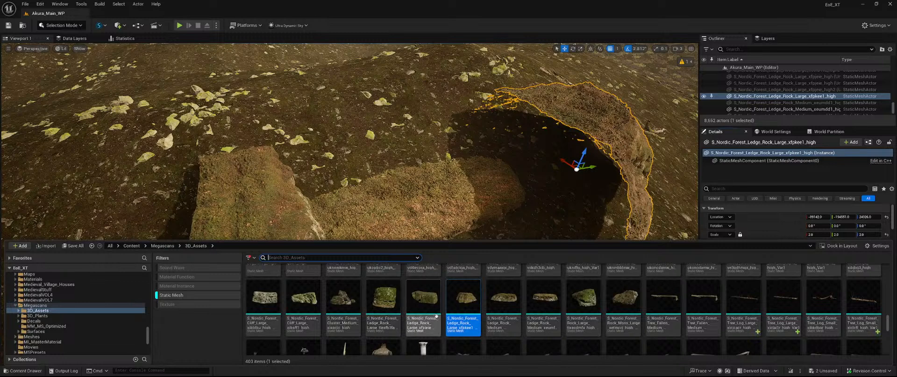
mouse_move(424, 313)
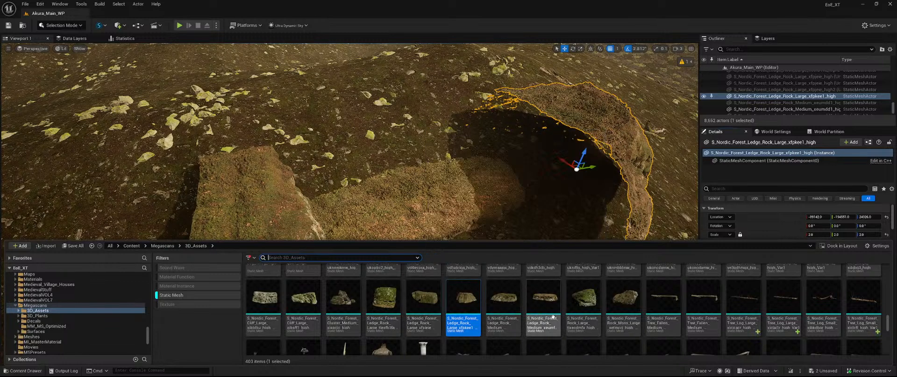
left_click(414, 304)
left_click_drag(414, 303, 478, 295)
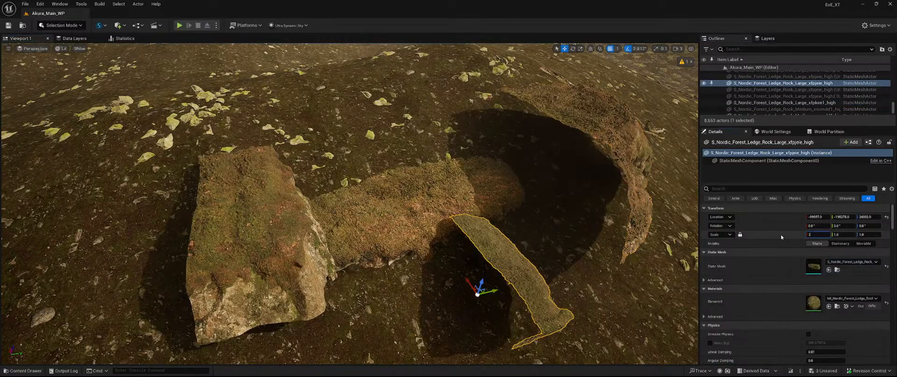
key("Return")
Rotate the medium xeumdd1 ledge rock about its vertical axis and bury it partly against the end of the original ledge rock
right_click_drag(563, 273, 447, 252)
key("e")
left_click(219, 219)
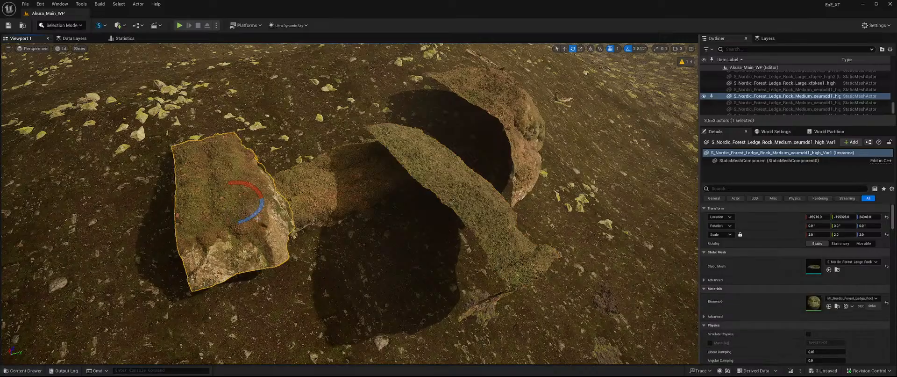
left_click_drag(234, 188, 240, 232)
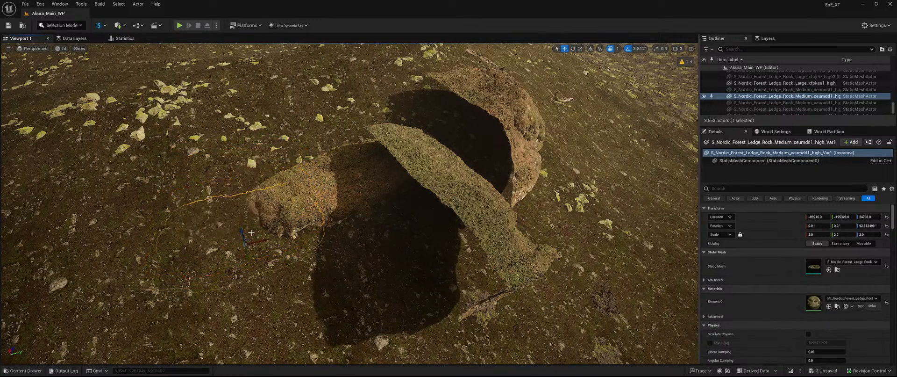
right_click_drag(241, 231, 248, 220)
left_click_drag(251, 222, 244, 210)
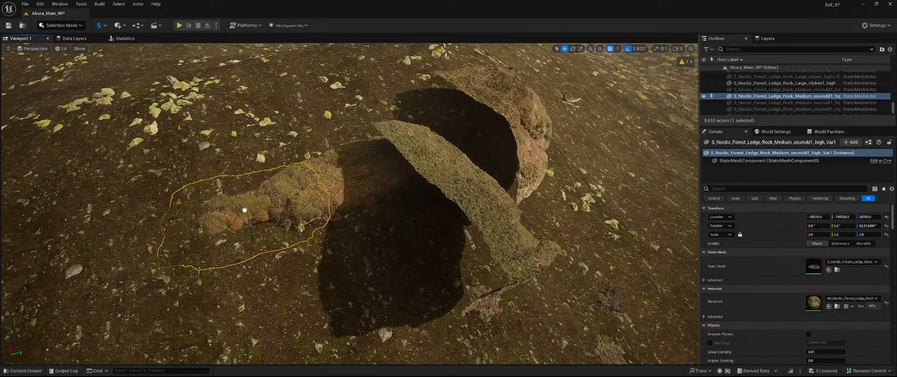
left_click_drag(252, 238, 252, 257)
Turn the partly buried xeumdd1 rock a little further so its stone edge follows the ledge line
right_click_drag(253, 250, 239, 189)
key("f")
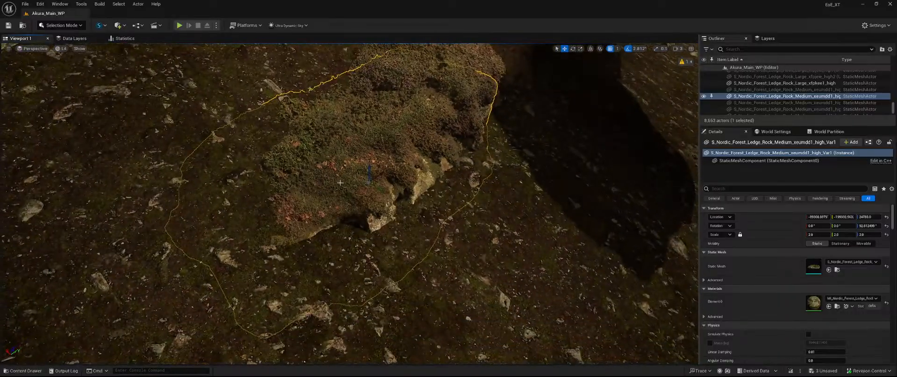
left_click_drag(369, 200, 386, 169)
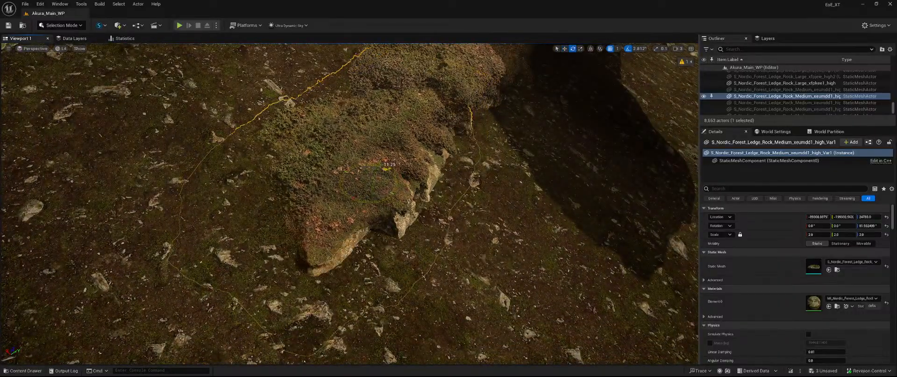
Move the unrotated large ledge rock to the free end beyond the xeumdd1 rock and turn it in line with the row
right_click_drag(386, 169, 526, 162)
key("s")
left_click(526, 163)
left_click_drag(461, 195, 242, 163)
key("w")
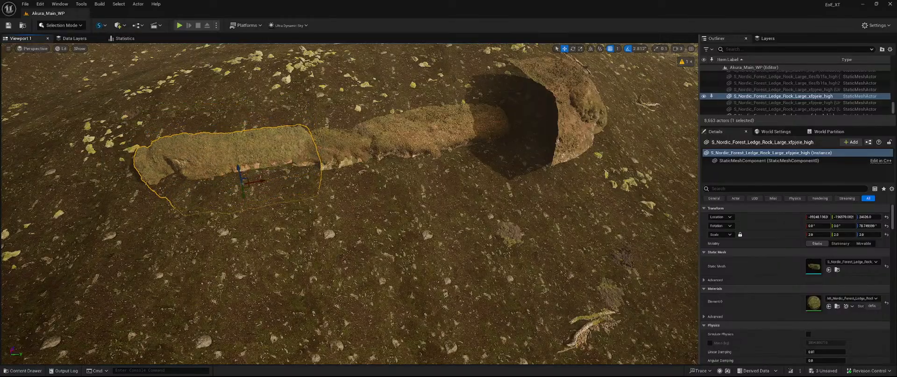
Tilt the large end rock slightly, shift it against its neighbour and sink it into the slope
mouse_move(319, 233)
right_mouse_down()
mouse_move(319, 178)
mouse_move(373, 247)
mouse_move(319, 233)
right_mouse_up()
key("e")
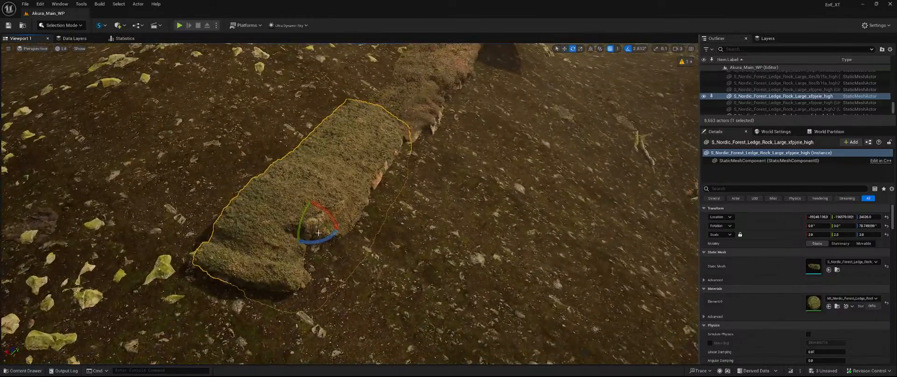
left_click_drag(332, 217, 310, 200)
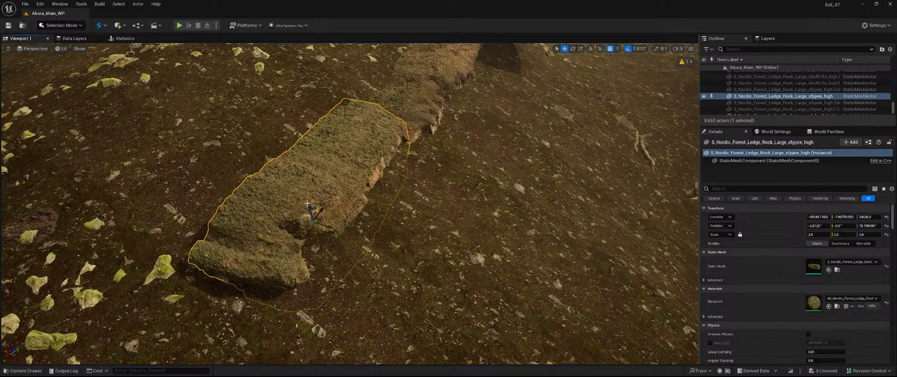
left_click_drag(307, 203, 346, 233)
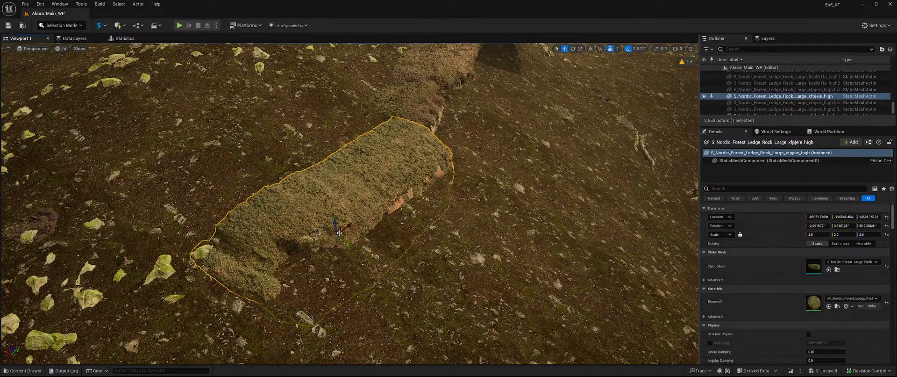
left_click_drag(342, 240, 348, 224)
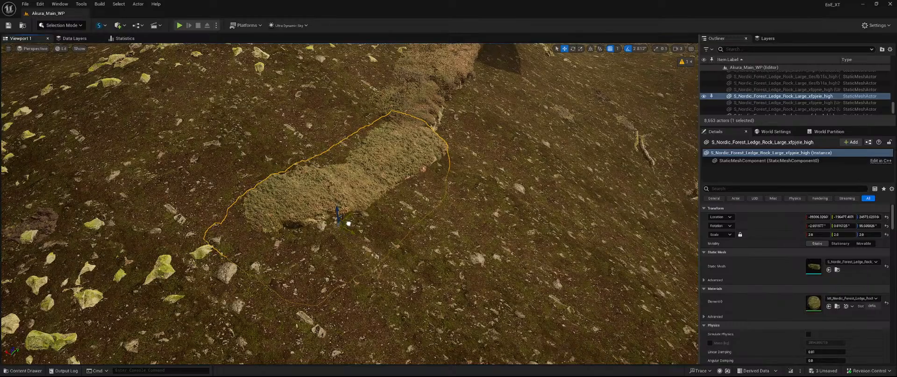
Fine-tune the rotation of the sunken large end rock to fit the slope
right_click_drag(348, 224, 374, 196)
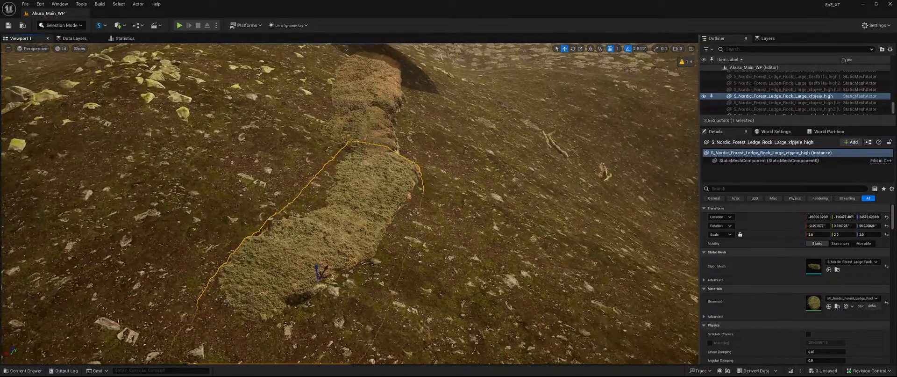
key("e")
left_click_drag(331, 267, 309, 262)
Rotate the large xfpkee1 ledge rock about 59 degrees about its vertical axis and embed it in the ground beside the original rock
right_click_drag(378, 259, 469, 259)
left_click(395, 228)
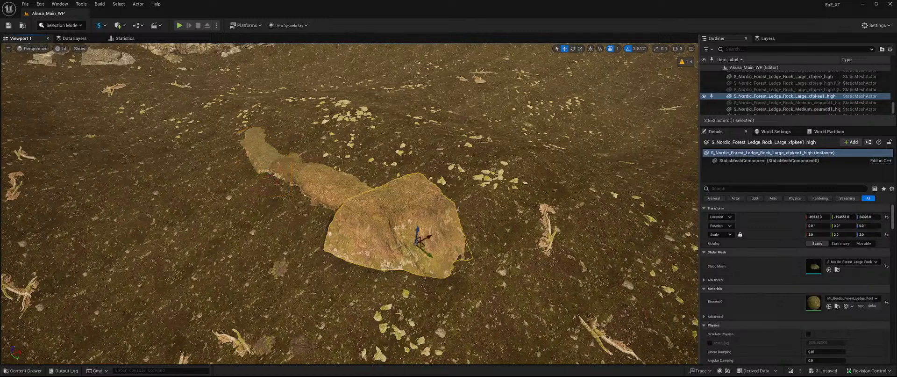
mouse_move(424, 265)
left_mouse_down()
mouse_move(442, 237)
mouse_move(419, 257)
left_mouse_up()
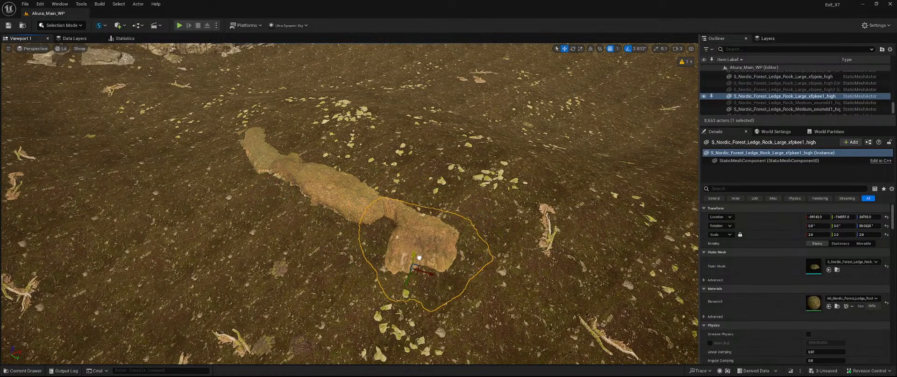
key("a")
right_click_drag(419, 259, 599, 246)
Adjust the rotation of the embedded xfpkee1 rock so it joins the row of ledge rocks
key("w")
right_click_drag(368, 232, 412, 248)
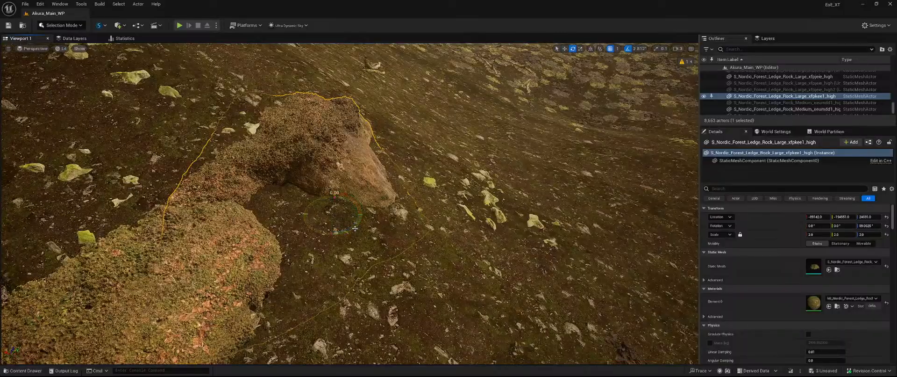
left_click_drag(356, 228, 302, 244)
right_click_drag(301, 243, 187, 226)
Duplicate the original medium ledge rock past the xfpkee1 rock, turn the copy to about 53.4 degrees and set it into the slope
right_click_drag(429, 227, 282, 218)
left_click(246, 186)
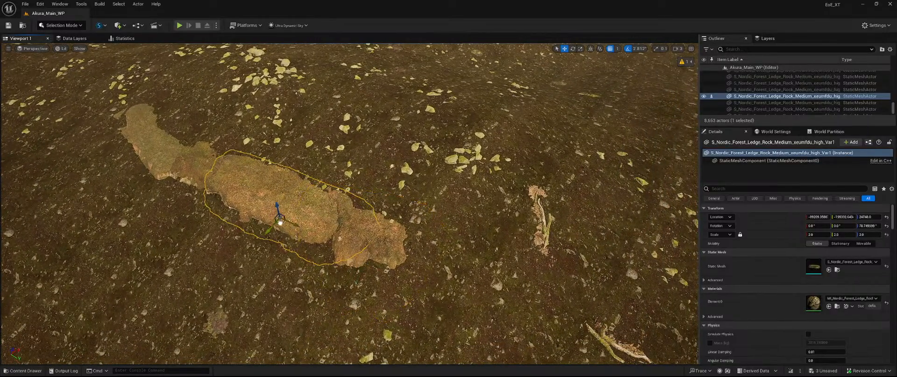
left_click_drag(279, 222, 450, 251, "alt")
key("e")
key("w")
left_click_drag(453, 279, 444, 238)
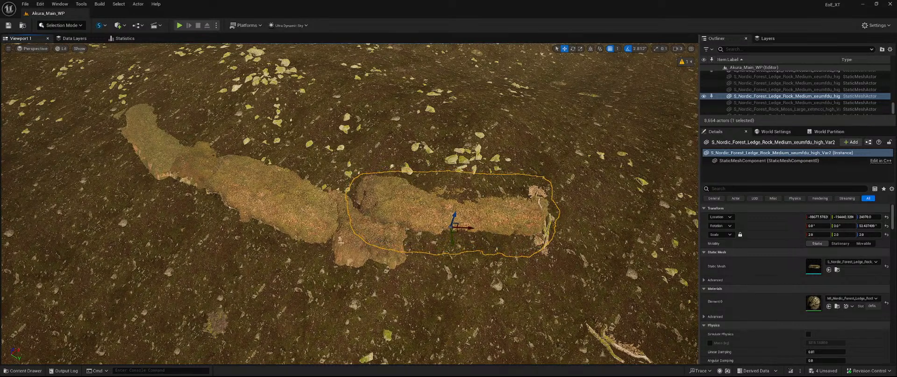
Duplicate the embedded xfpkee1 ledge rock along the row, placing the copy in front of the medium rock at the far end
left_click(366, 254)
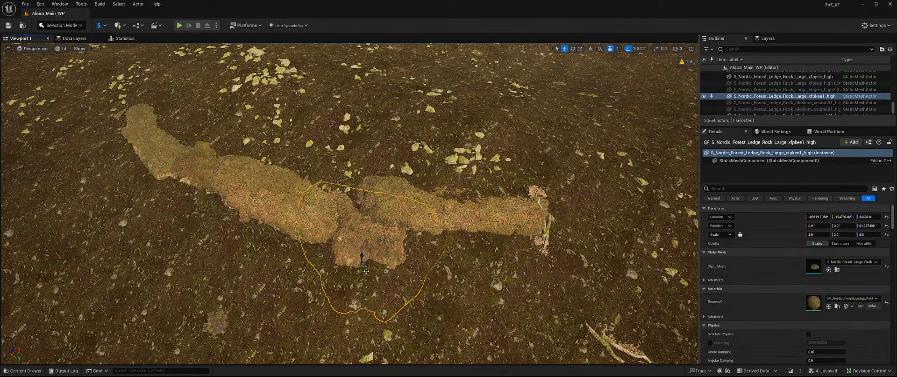
left_click_drag(366, 271, 424, 262, "alt")
right_click_drag(441, 268, 317, 187)
Duplicate the medium xeumdd1 ledge rock to the row's far end, turn the copy to about 39.4 degrees and adjust its height
left_click(210, 174)
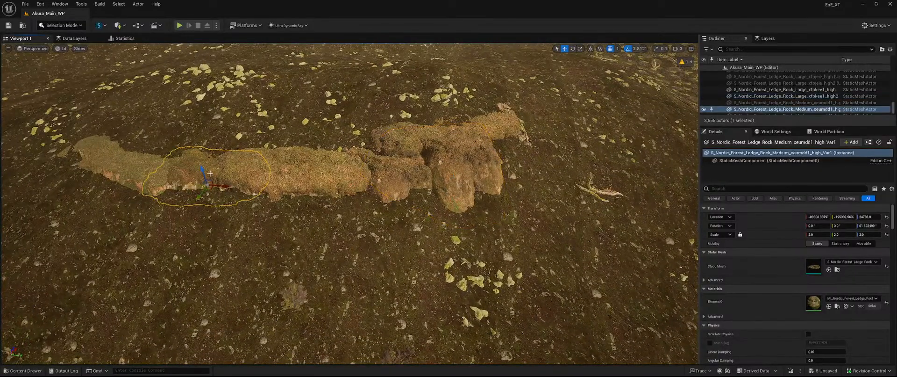
left_click_drag(199, 172, 538, 155, "alt")
key("e")
key("w")
left_click_drag(546, 180, 530, 174)
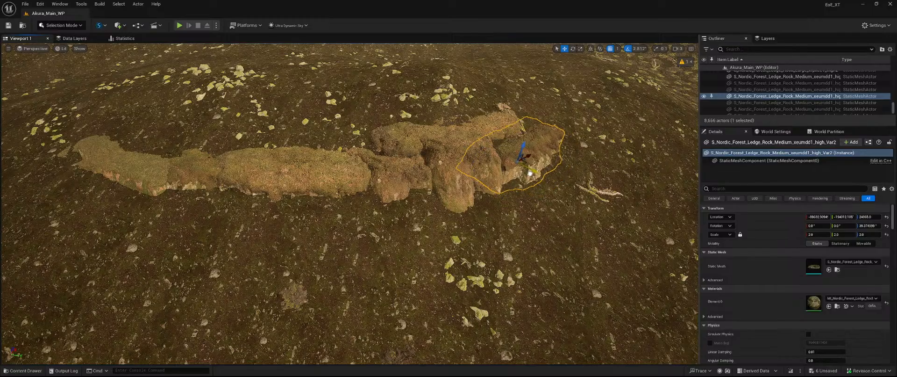
mouse_move(530, 173)
right_mouse_down()
mouse_move(528, 161)
mouse_move(448, 186)
mouse_move(355, 168)
mouse_move(528, 168)
right_mouse_up()
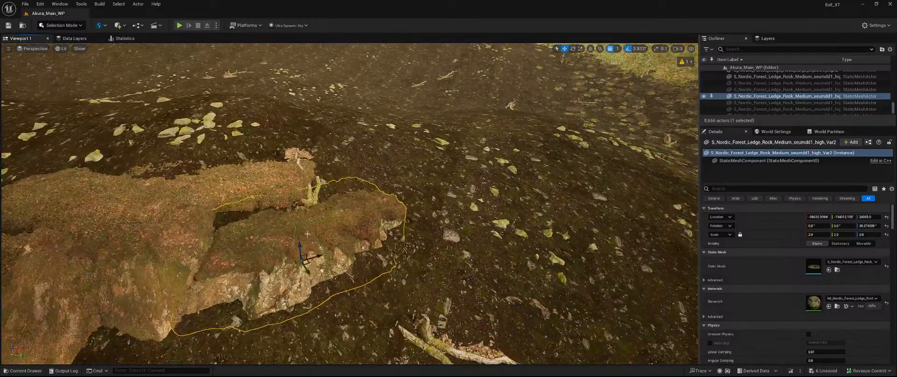
left_click_drag(299, 248, 298, 243)
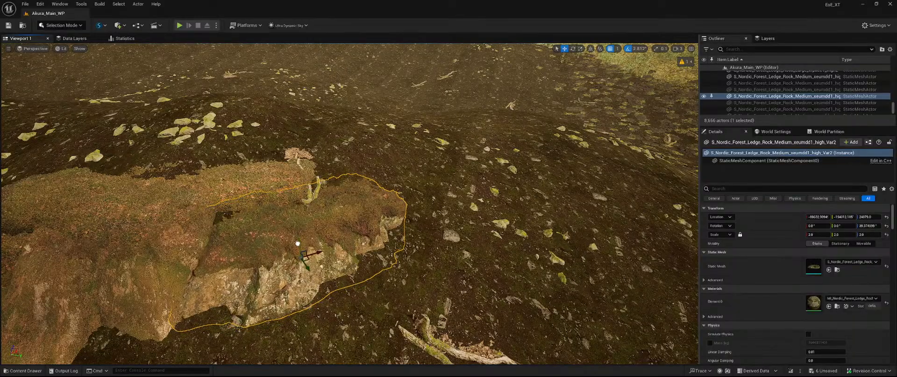
right_click_drag(309, 240, 262, 281)
mouse_move(414, 235)
right_mouse_down()
mouse_move(402, 229)
mouse_move(415, 236)
right_mouse_up()
Duplicate the large xfpjeie rock from the row's start to beyond its far end and rotate the copy to about 31 degrees
left_click(190, 140)
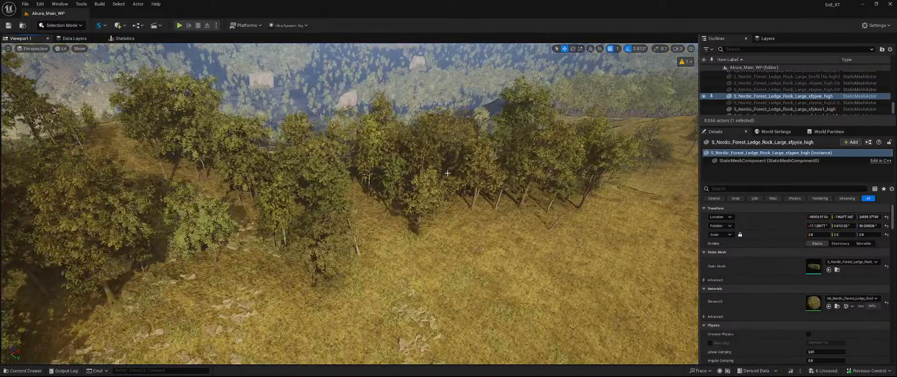
double_click(785, 96)
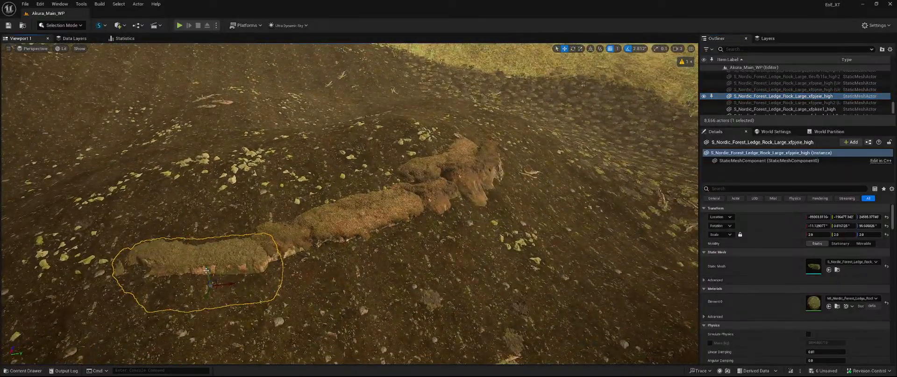
left_click_drag(206, 270, 527, 185, "alt")
right_click_drag(527, 184, 486, 276)
key("e")
left_click_drag(323, 284, 327, 257)
key("w")
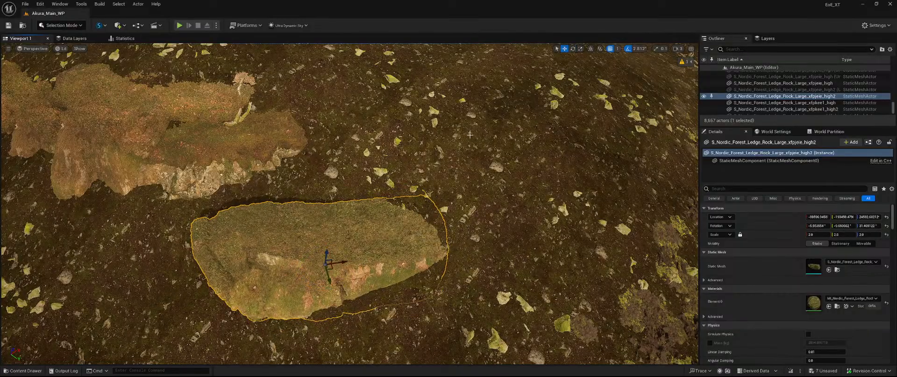
Toggle the gizmo's coordinate space, tilt the large xfpjeie copy to the slope and move it against the row's far end
left_click(591, 49)
left_click_drag(335, 264, 326, 159)
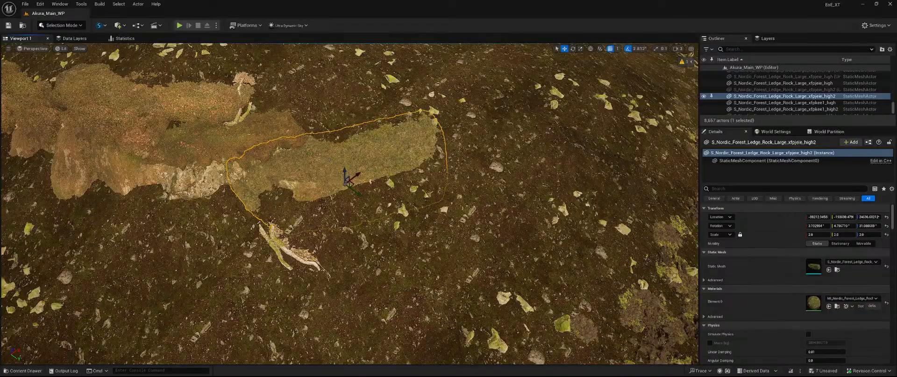
right_click_drag(326, 160, 277, 181)
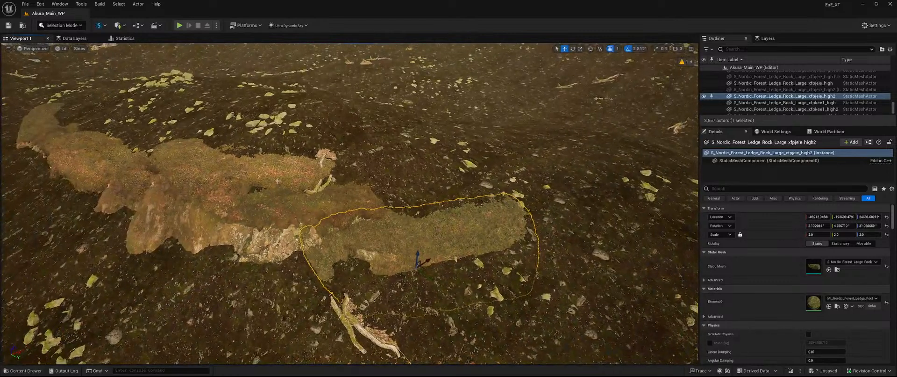
Duplicate the medium xeumfdu ledge rock, turn the copy to about 16.9 degrees and set it uphill of the large end rock
left_click(283, 182)
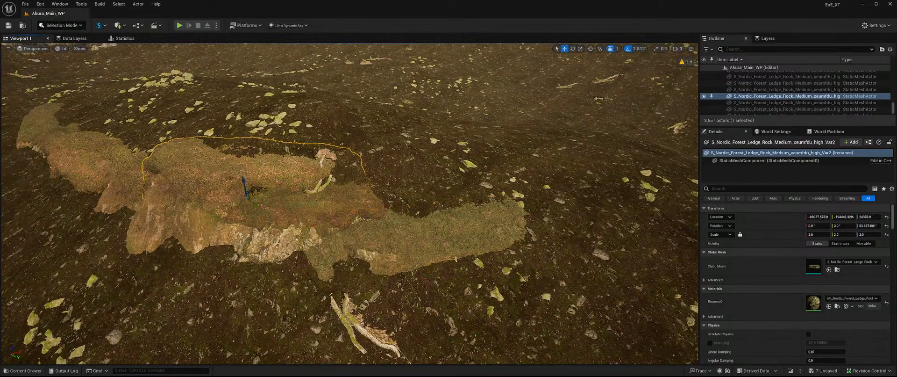
left_click_drag(250, 194, 364, 226, "alt")
key("e")
left_click_drag(374, 196, 376, 206)
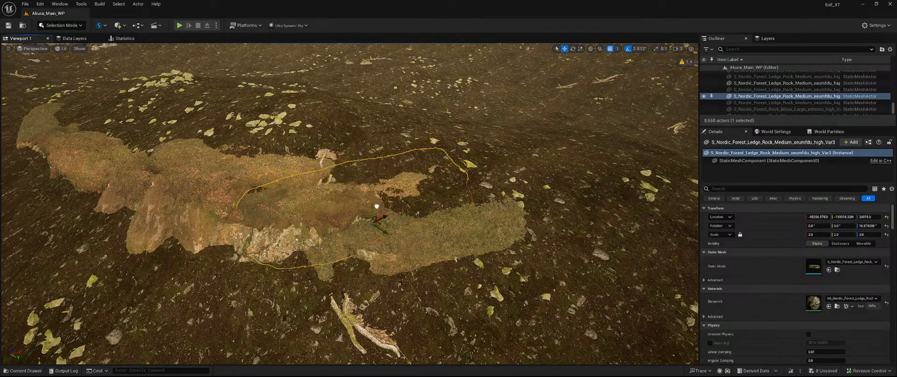
right_click_drag(375, 207, 384, 206)
left_click_drag(374, 223, 418, 231)
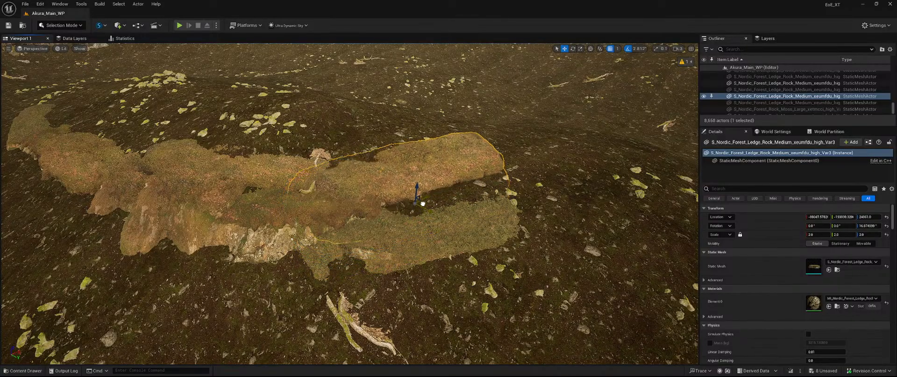
Duplicate the medium xeumdd1 rock into the gap between the two end rocks and turn the copy to about 28.1 degrees
mouse_move(240, 230)
right_mouse_down()
mouse_move(299, 196)
mouse_move(240, 231)
right_mouse_up()
left_click(236, 236)
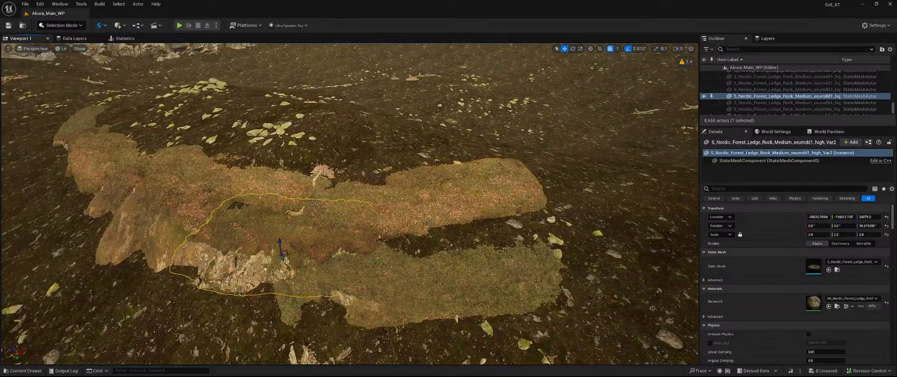
left_click_drag(285, 255, 463, 283, "alt")
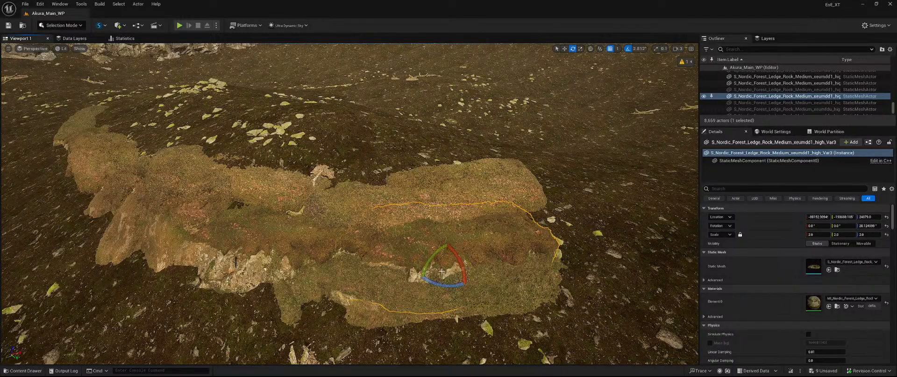
right_click_drag(464, 283, 499, 260)
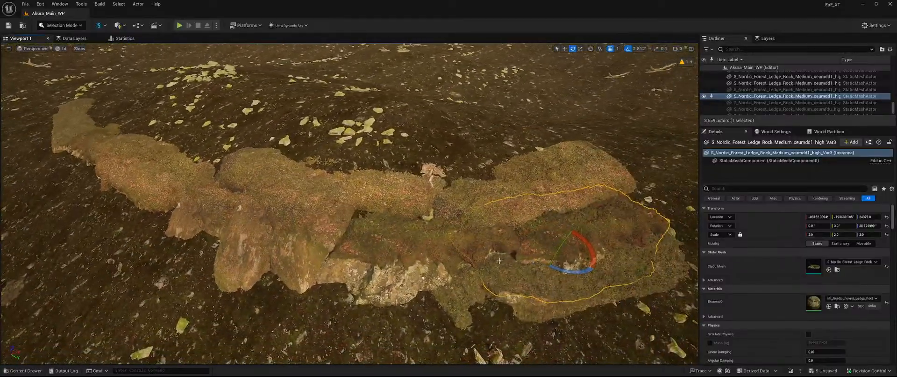
right_click_drag(526, 206, 341, 225)
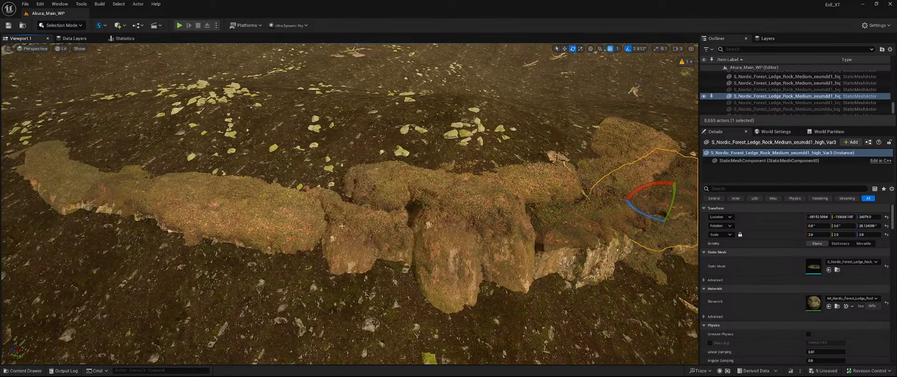
Duplicate the first xfpkee1 ledge rock back towards the row's start and turn the copy to about 78.7 degrees
left_click(360, 271)
left_click_drag(364, 274, 285, 252, "alt")
key("e")
key("w")
Tilt the new xfpkee1 copy slightly and lower it into the slope behind the neighbouring rock
right_click_drag(285, 251, 360, 215)
key("s")
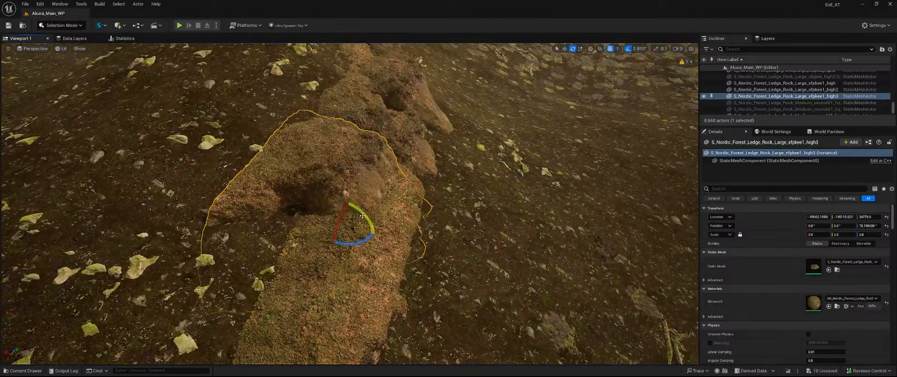
left_click_drag(362, 216, 323, 215)
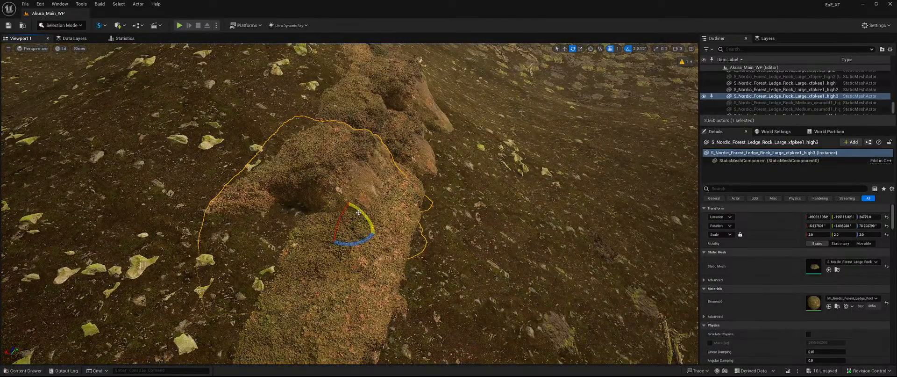
left_click_drag(346, 209, 299, 219)
right_click_drag(329, 242, 280, 255)
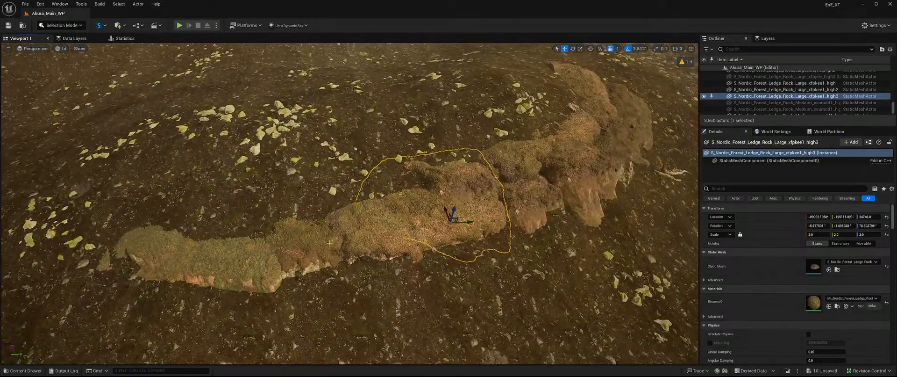
Duplicate the medium xeumdd1 rock near the row's start to the uphill side, next to the new xfpkee1 copy
left_click(311, 241)
left_click_drag(310, 247, 384, 204, "alt")
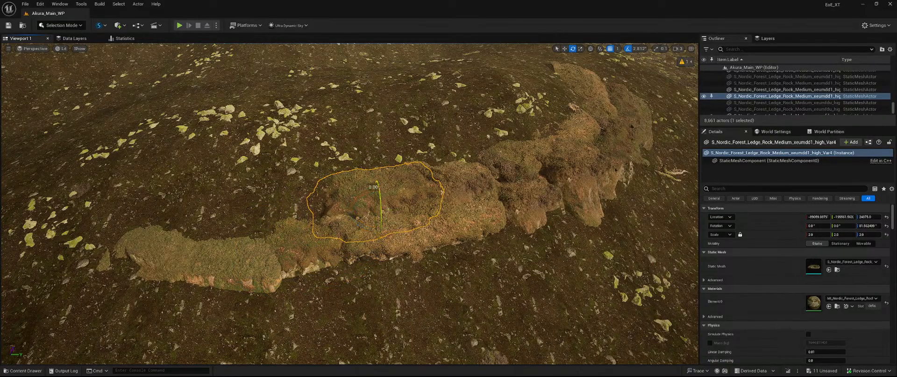
right_click_drag(381, 214, 440, 191)
Duplicate the large xfpjeie rock at the row's start just uphill of itself and tilt the copy to about -14 degrees
left_click(265, 275)
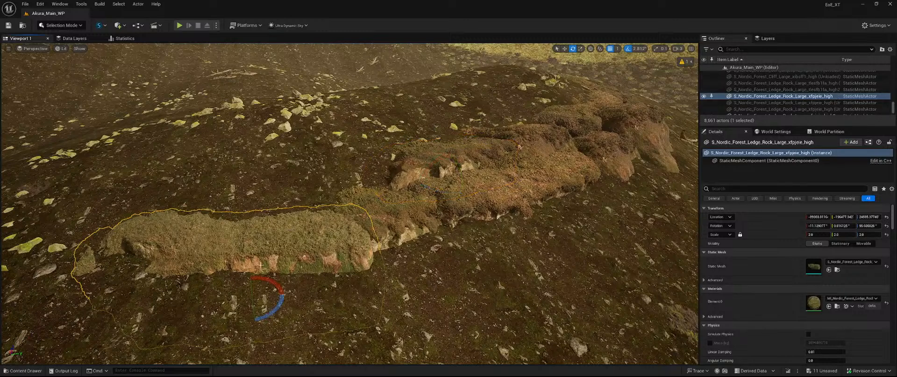
key("w")
left_click_drag(251, 283, 260, 240, "alt")
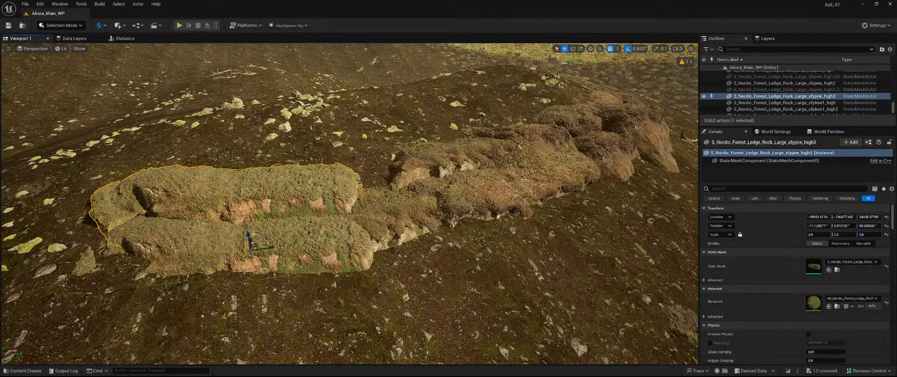
key("f")
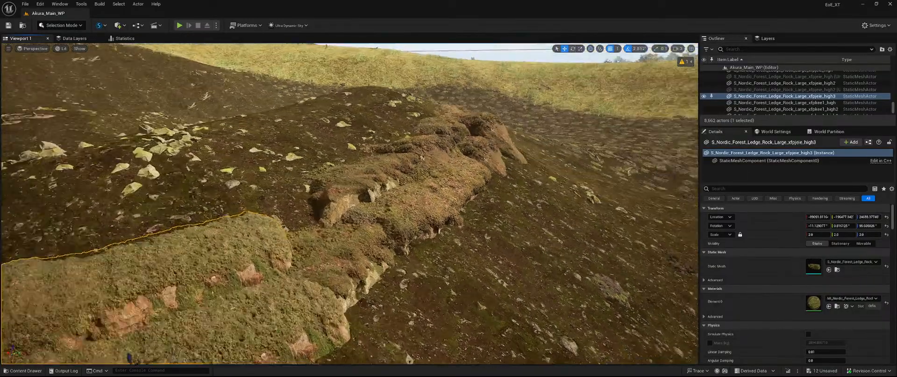
right_click_drag(384, 272, 444, 272)
key("e")
left_click_drag(367, 274, 355, 288)
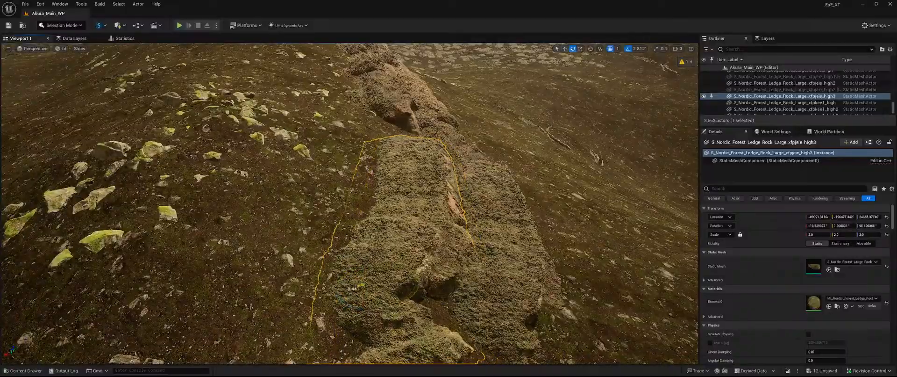
Duplicate the medium xeumdd1 rock into the gap between the two large xfpjeie rocks, turned to about 98.4 degrees, and sink it
mouse_move(383, 261)
right_mouse_down()
mouse_move(336, 261)
mouse_move(313, 275)
mouse_move(275, 257)
mouse_move(262, 262)
mouse_move(393, 252)
mouse_move(382, 260)
right_mouse_up()
key("s")
left_click(306, 222)
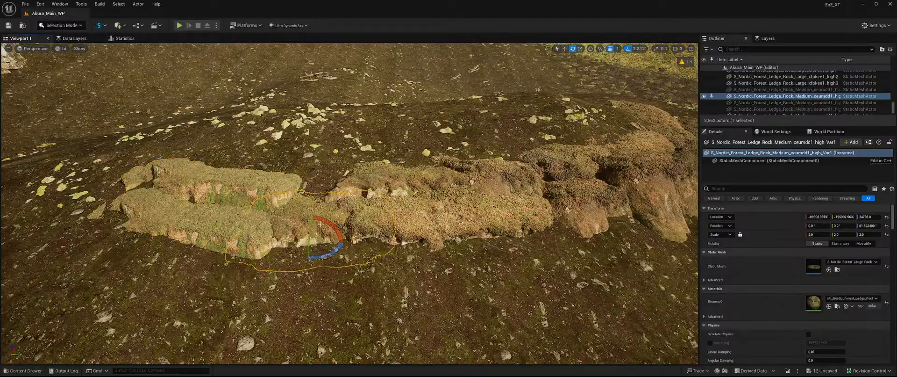
left_click_drag(313, 226, 305, 209, "alt")
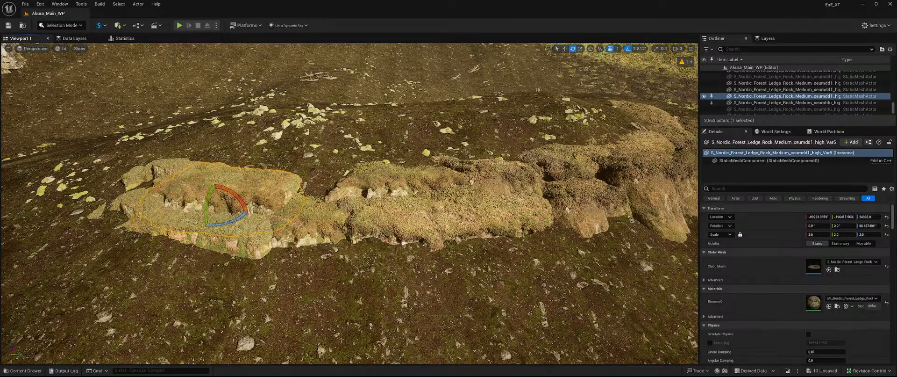
key("a")
mouse_move(331, 201)
right_mouse_down()
mouse_move(412, 220)
mouse_move(331, 201)
right_mouse_up()
key("w")
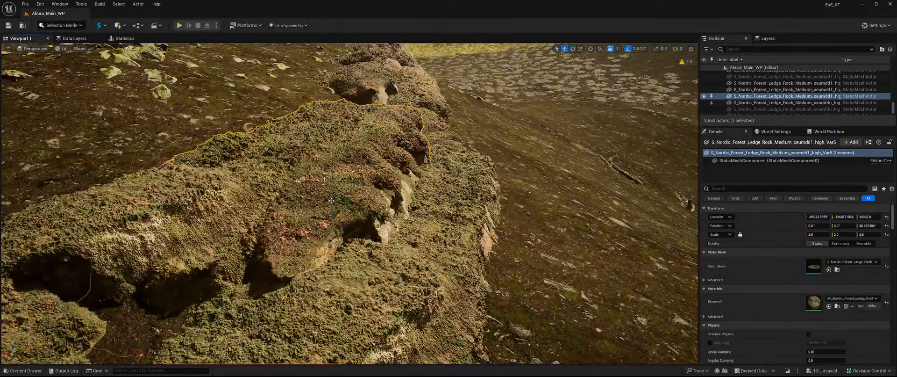
left_click_drag(332, 212, 328, 220)
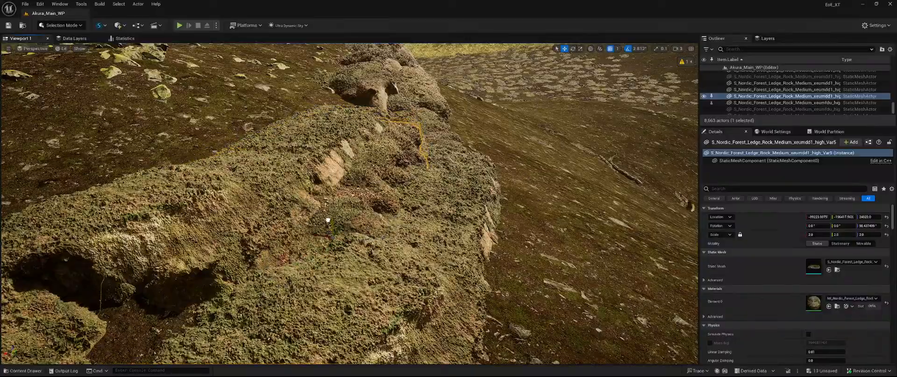
Duplicate the gap-filling xeumdd1 rock to the outer end of the two large rocks and rotate the copy to close the end
key("s")
mouse_move(363, 211)
right_mouse_down()
mouse_move(304, 211)
mouse_move(318, 220)
mouse_move(363, 211)
right_mouse_up()
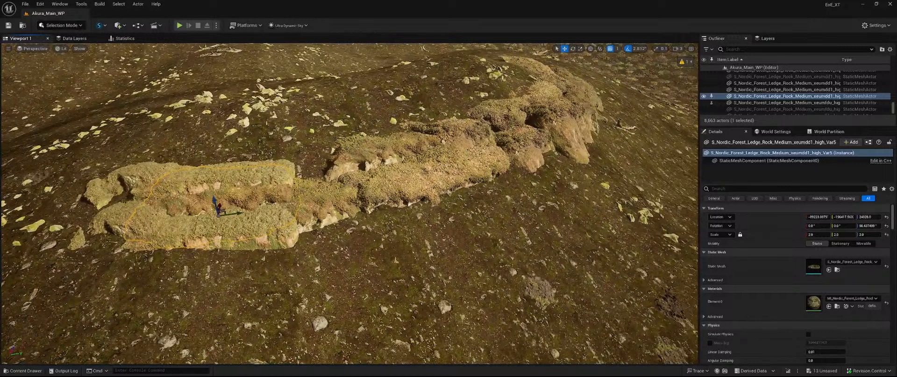
left_click_drag(239, 215, 167, 216, "alt")
key("e")
key("w")
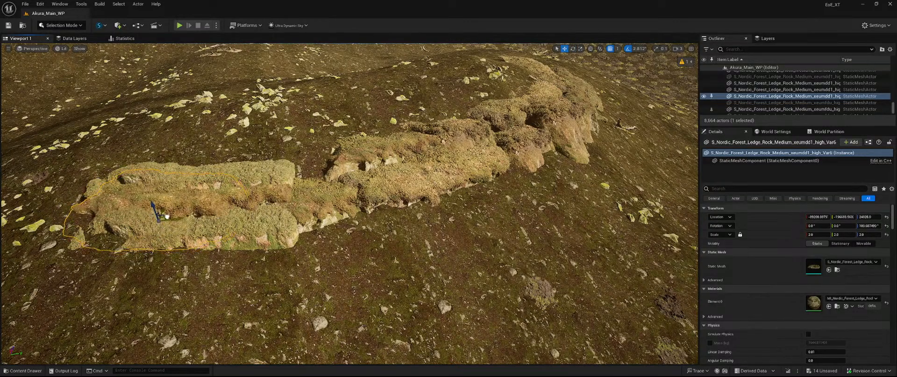
key("f")
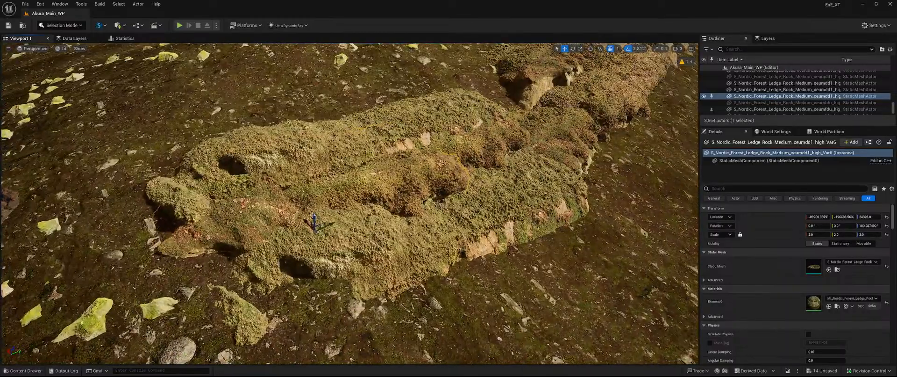
right_click_drag(369, 201, 369, 180)
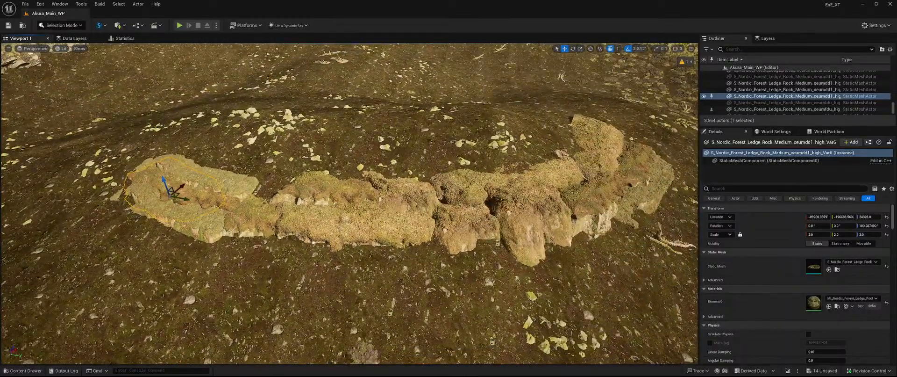
Duplicate eleven ledge rocks from the thick row's start through its middle, and move the copies out past the start
left_click(227, 204, "ctrl")
left_click(233, 184, "ctrl")
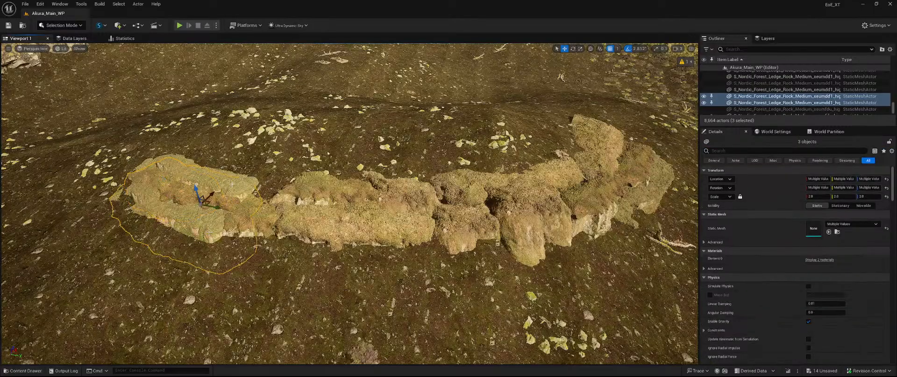
left_click(237, 178, "ctrl")
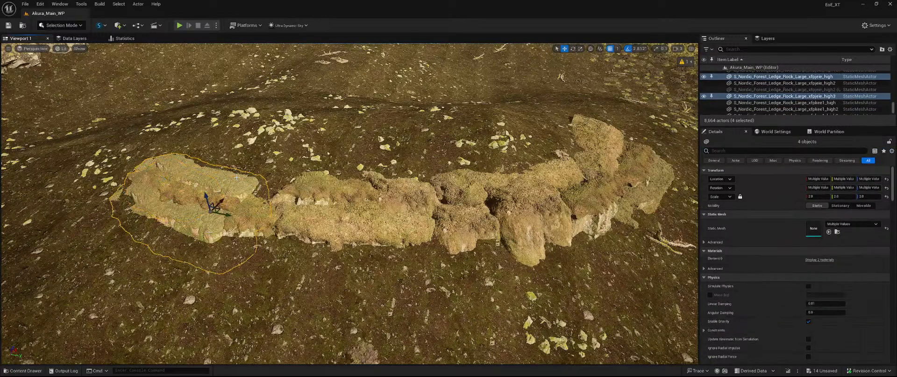
left_click(260, 216, "ctrl")
left_click(330, 220, "ctrl")
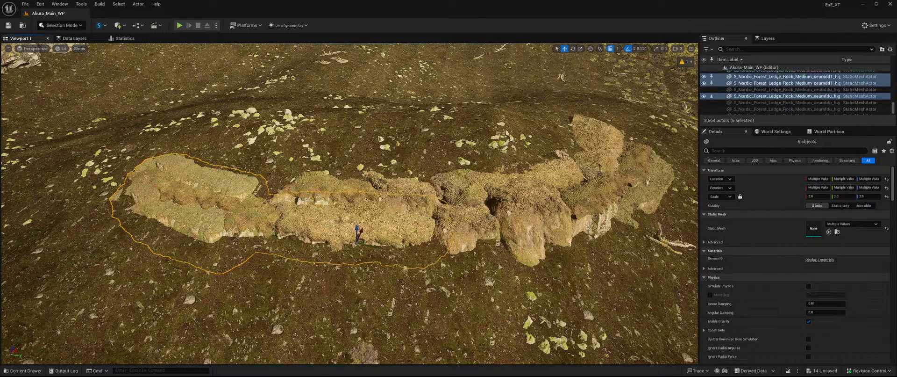
left_click(308, 188, "ctrl")
left_click(398, 188, "ctrl")
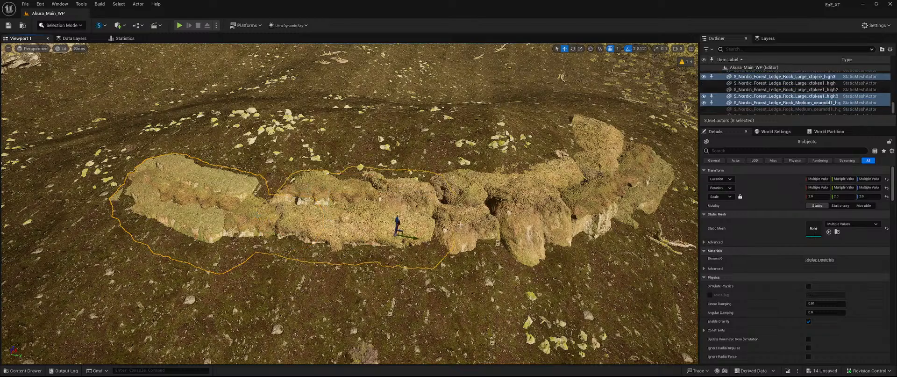
left_click(785, 89, "ctrl")
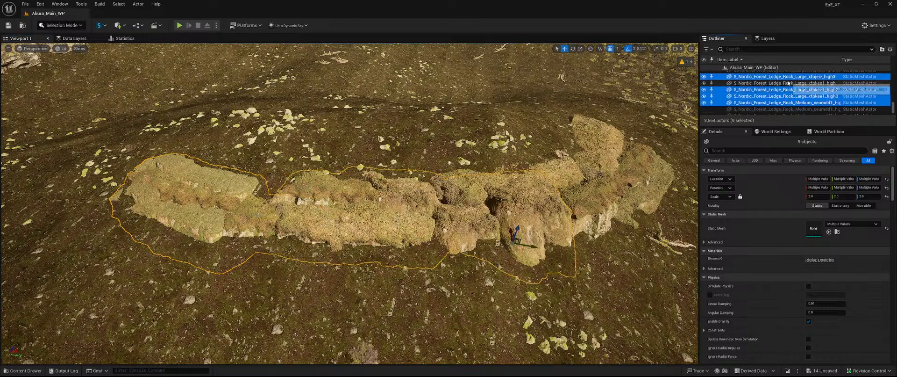
left_click(789, 83, "ctrl")
scroll(789, 83, "up", 1)
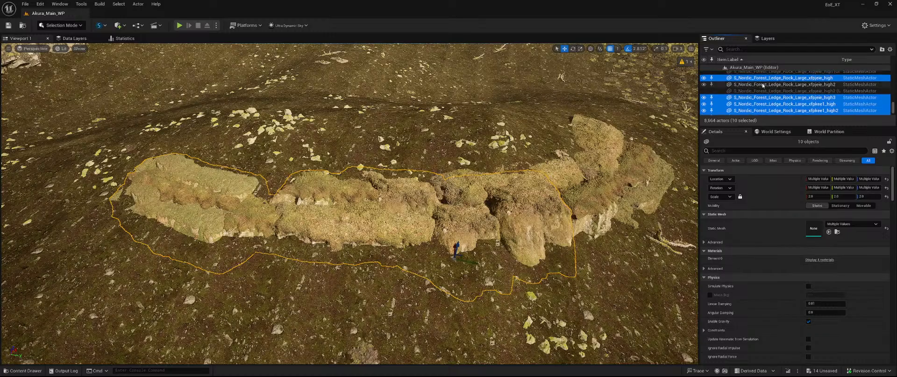
left_click(763, 85, "ctrl")
left_click(648, 152, "ctrl")
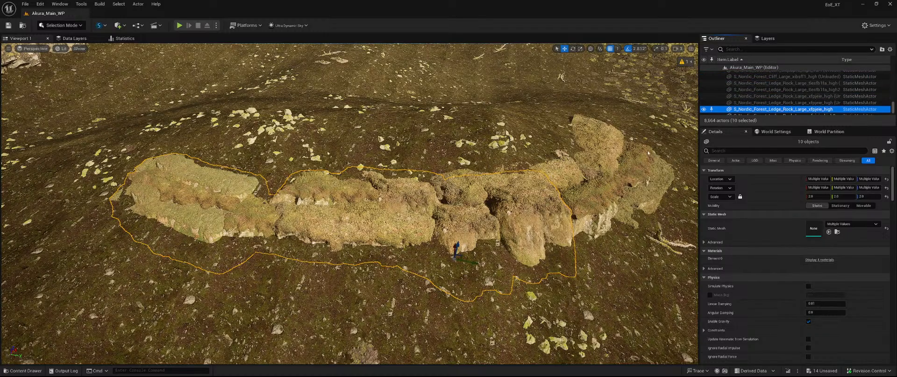
left_click(459, 173, "ctrl")
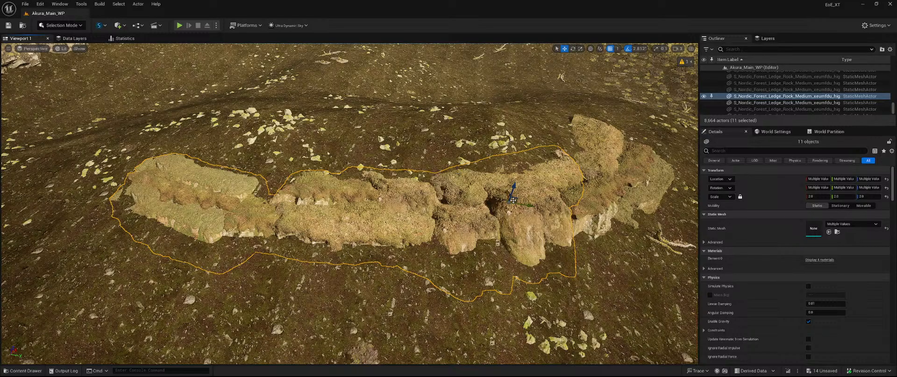
left_click_drag(513, 200, 58, 168, "alt")
right_click_drag(65, 169, 159, 177)
Rotate the eleven copied rocks as a group to follow the slope and shift them alongside the original row
key("e")
right_click_drag(349, 203, 259, 255)
left_click_drag(250, 253, 268, 285)
key("w")
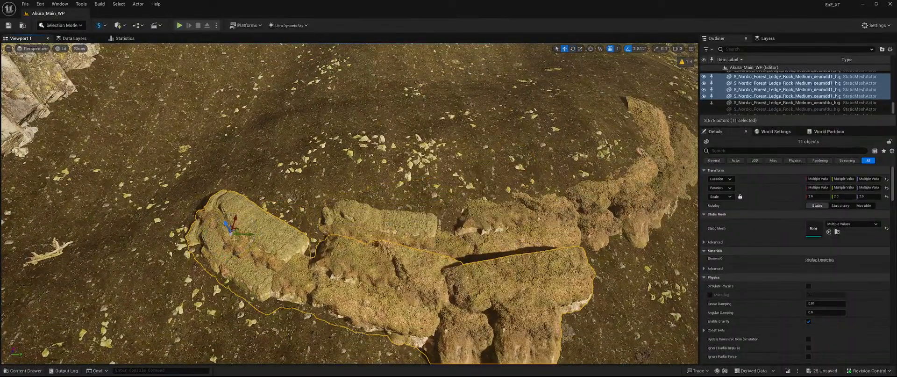
left_click_drag(235, 227, 240, 214)
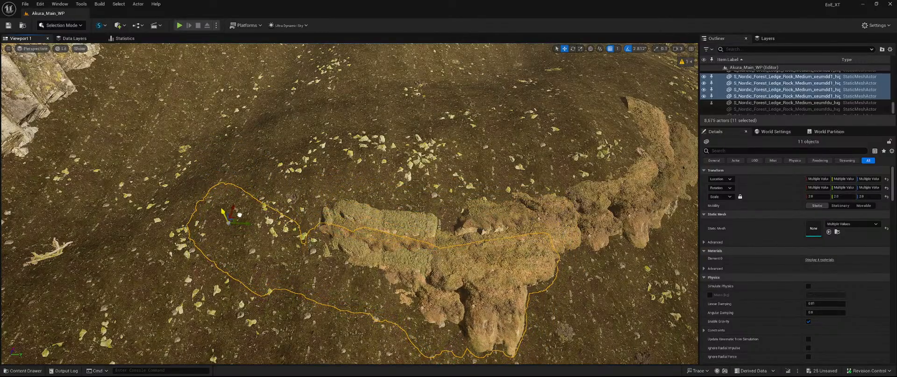
left_click_drag(240, 241, 222, 245)
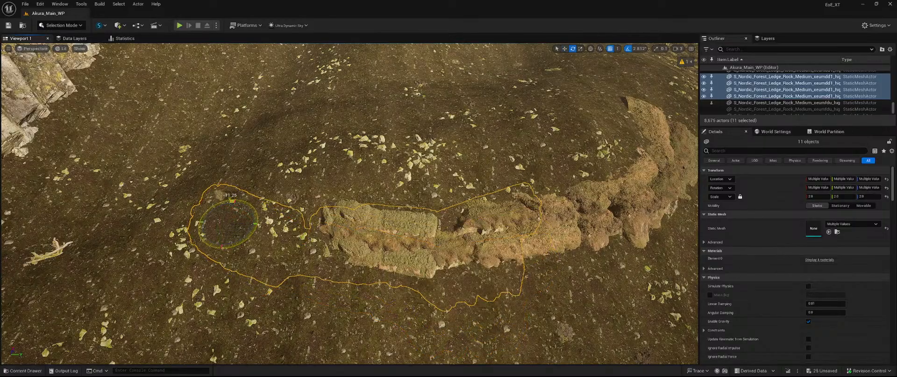
left_click_drag(236, 216, 300, 239)
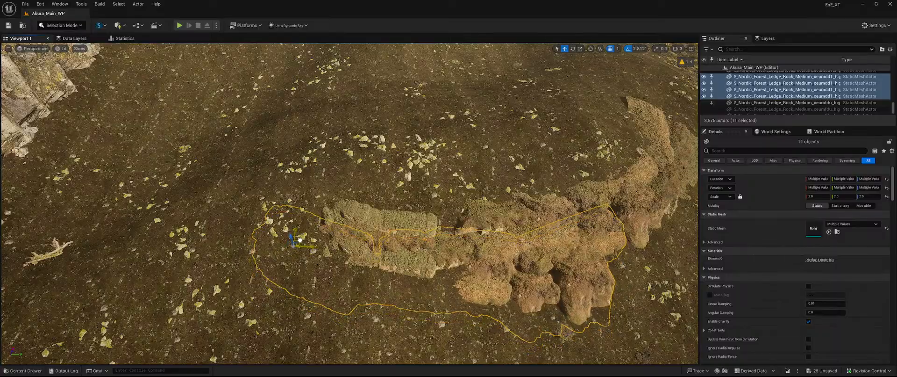
Move the eleven-rock copy across the hillside to just below the existing ridge of rocks and sink it into the slope
right_click_drag(299, 239, 351, 238)
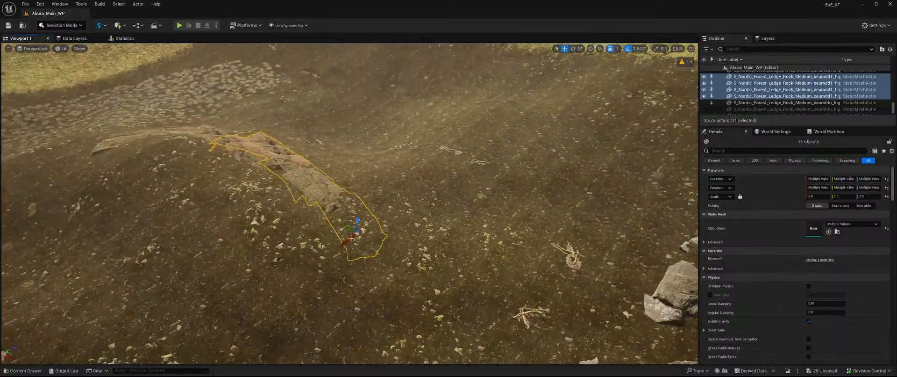
left_click_drag(348, 232, 162, 301)
key("e")
key("w")
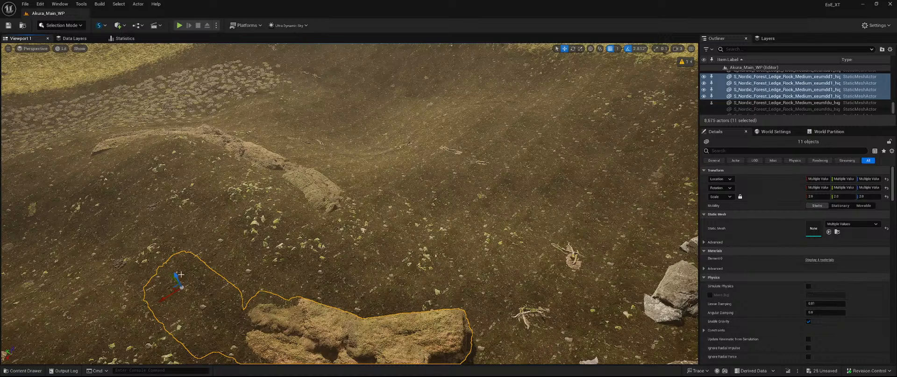
mouse_move(177, 273)
left_mouse_down()
mouse_move(176, 267)
mouse_move(180, 283)
left_mouse_up()
right_click_drag(180, 284, 326, 268)
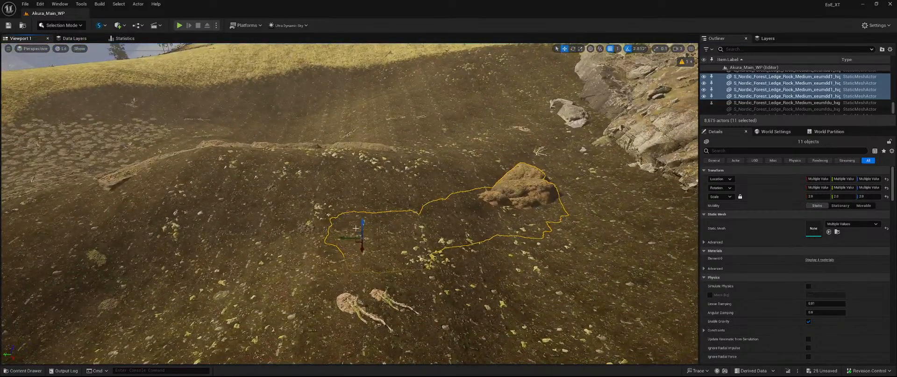
left_click_drag(363, 221, 121, 237)
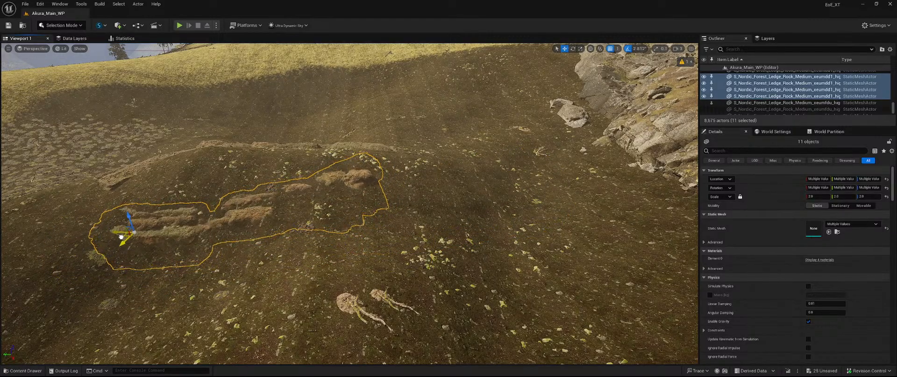
Turn the copied row slightly and shift its near end farther down the slope to form a second row
mouse_move(132, 268)
right_mouse_down()
mouse_move(196, 271)
mouse_move(220, 299)
mouse_move(131, 268)
right_mouse_up()
left_click_drag(230, 311, 246, 308)
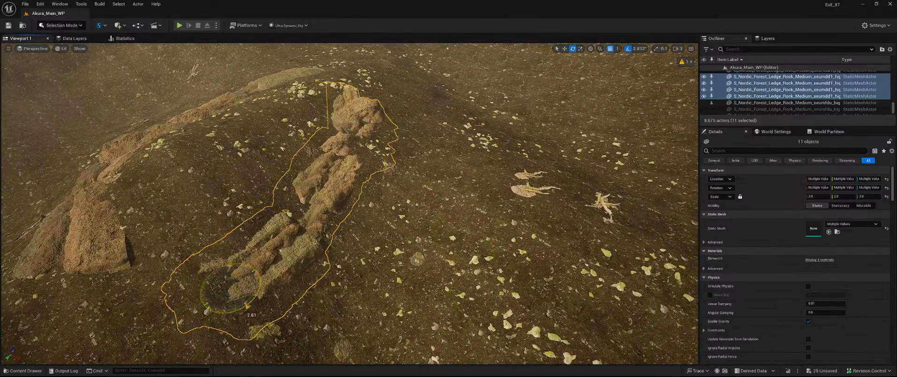
left_click_drag(226, 275, 185, 319)
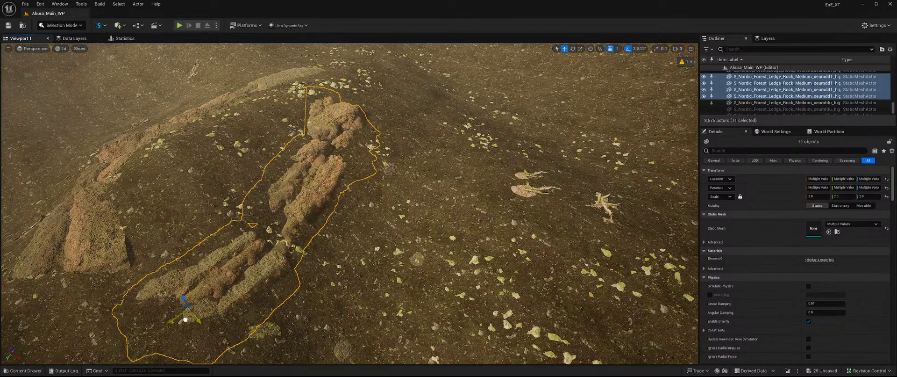
mouse_move(185, 319)
right_mouse_down()
mouse_move(124, 285)
mouse_move(46, 285)
mouse_move(166, 311)
mouse_move(112, 315)
mouse_move(154, 304)
mouse_move(161, 336)
mouse_move(172, 323)
right_mouse_up()
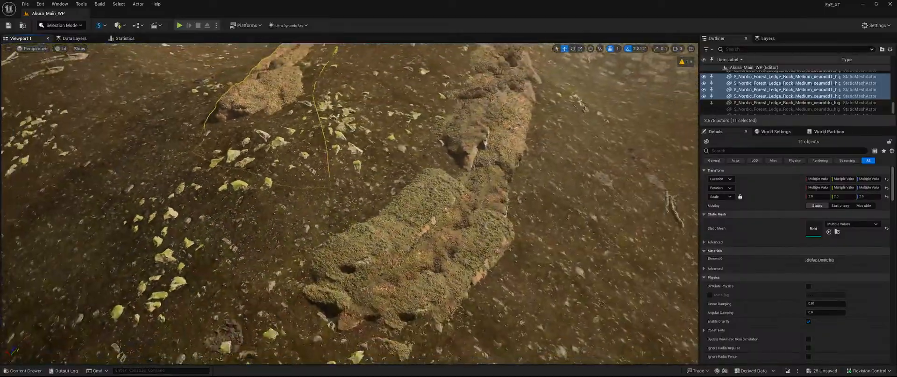
Duplicate three adjoining ledge rocks from the second row to the end of the neighbouring upper row, turned and settled into the slope
left_click(472, 132)
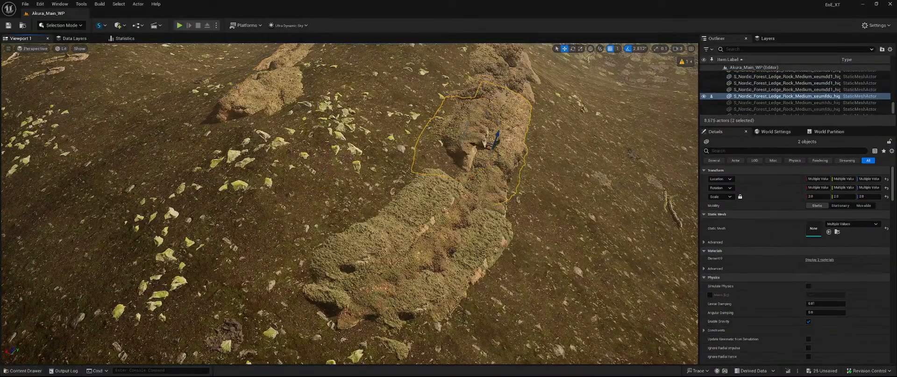
left_click(475, 91, "ctrl")
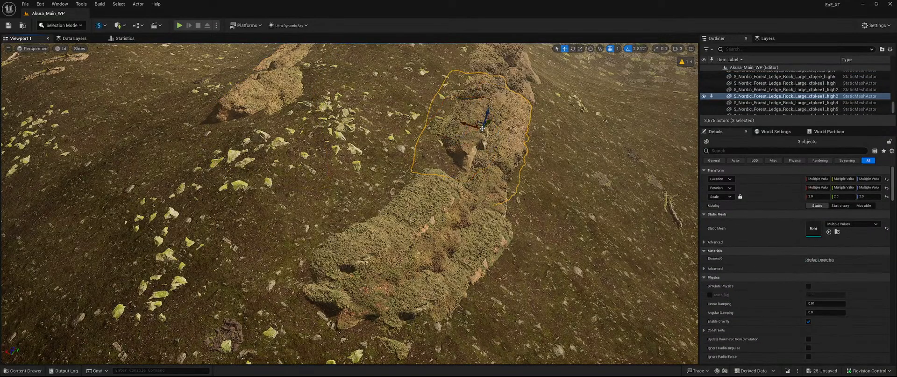
left_click_drag(481, 125, 229, 229, "alt")
key("e")
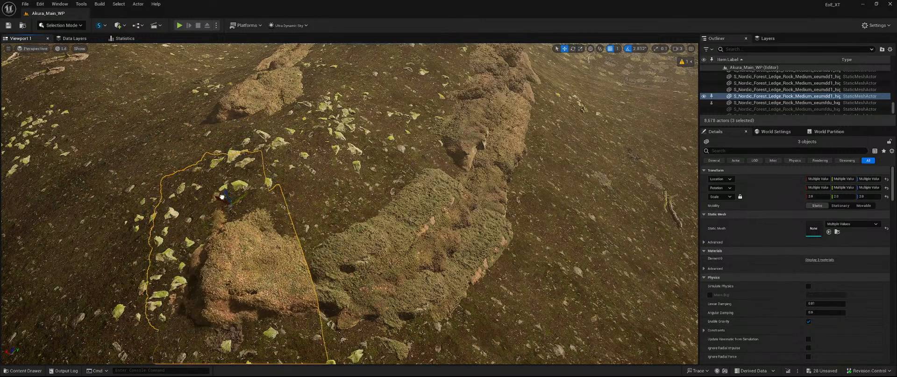
left_click_drag(233, 200, 216, 162)
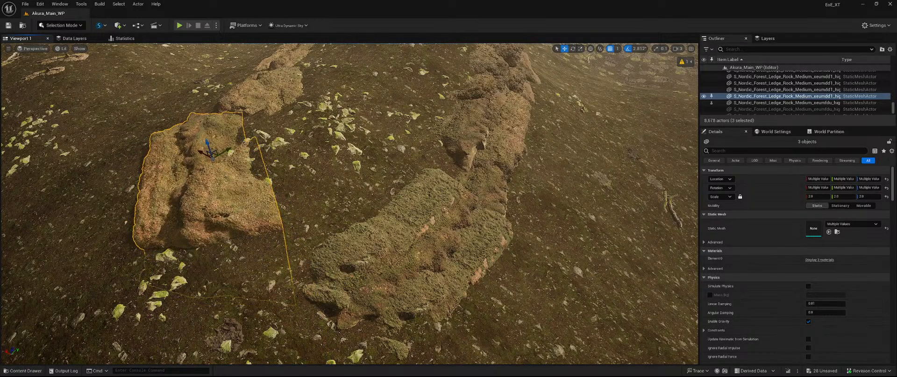
key("f")
right_click_drag(242, 199, 364, 214)
left_click_drag(345, 230, 326, 223)
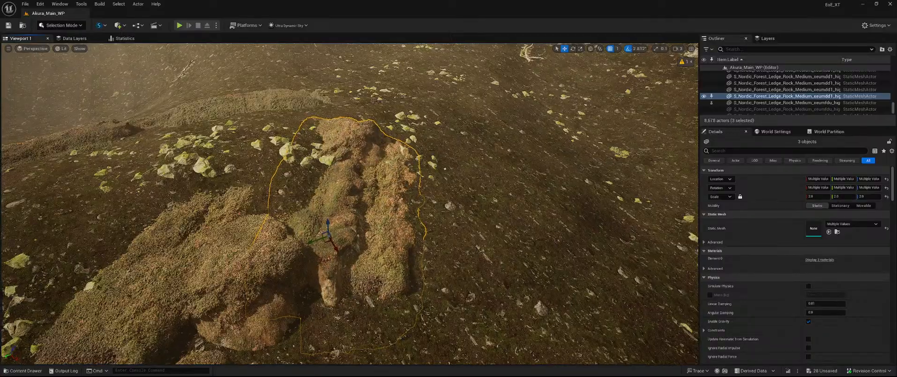
right_click_drag(325, 223, 448, 220)
Duplicate four ledge rocks at the thick row's start to its uphill side and rotate the copies towards the row behind
left_click(317, 303)
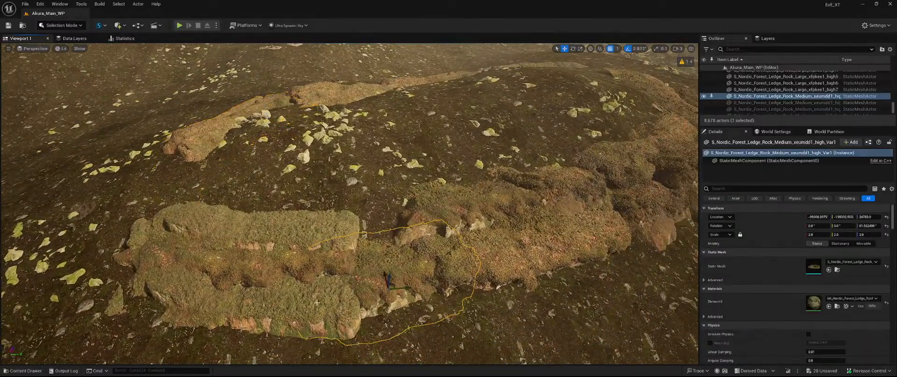
left_click(265, 294, "ctrl")
left_click(240, 270, "ctrl")
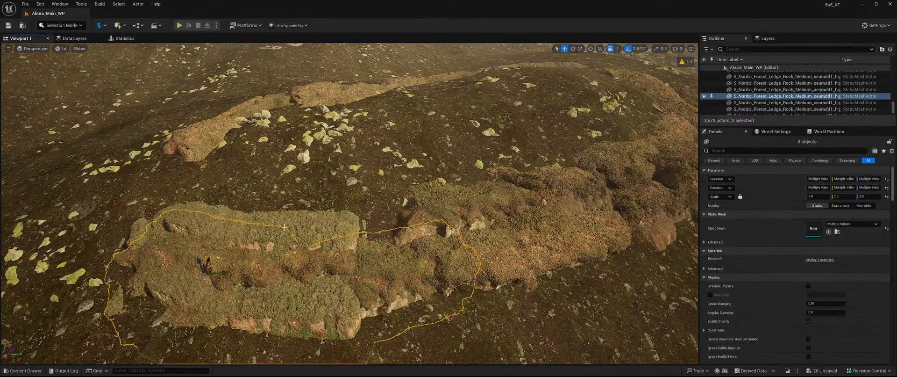
left_click(314, 235, "ctrl")
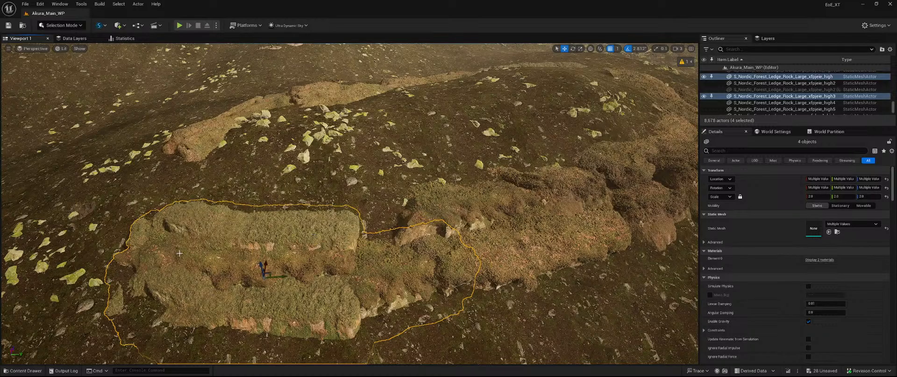
left_click(125, 256, "ctrl")
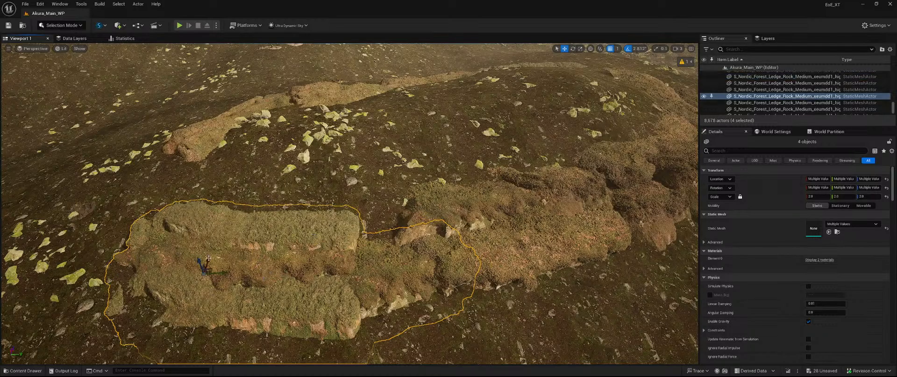
left_click_drag(207, 266, 183, 171, "alt")
key("e")
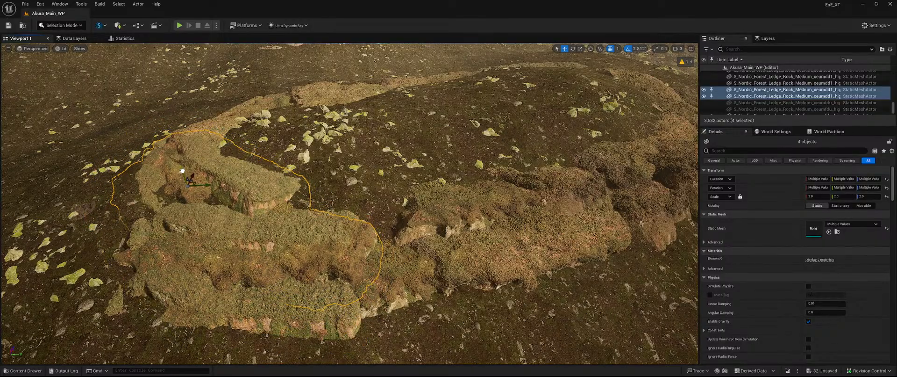
Delete the copied medium xeumdd1 rock that overlaps the original rocks at the row's start
right_click_drag(217, 188, 434, 252)
left_click(466, 237)
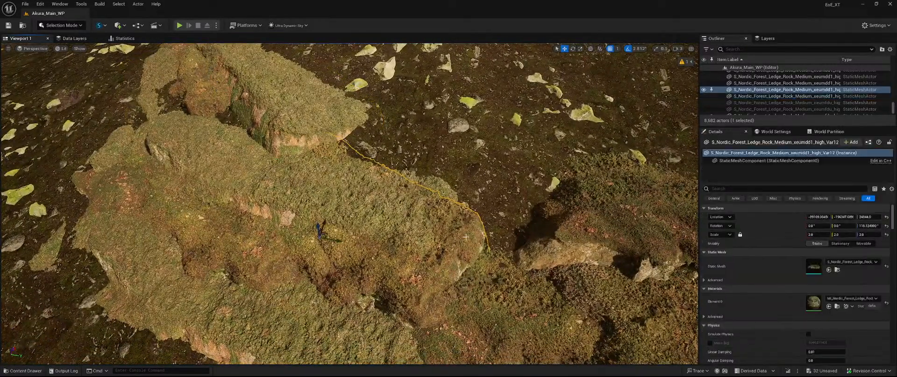
key("Delete")
Duplicate the remaining uphill xeumdd1 copy into the gap beside the original rocks, turned to about 123.7 degrees
right_click_drag(466, 237, 411, 197)
right_click_drag(272, 181, 272, 186)
left_click(275, 225)
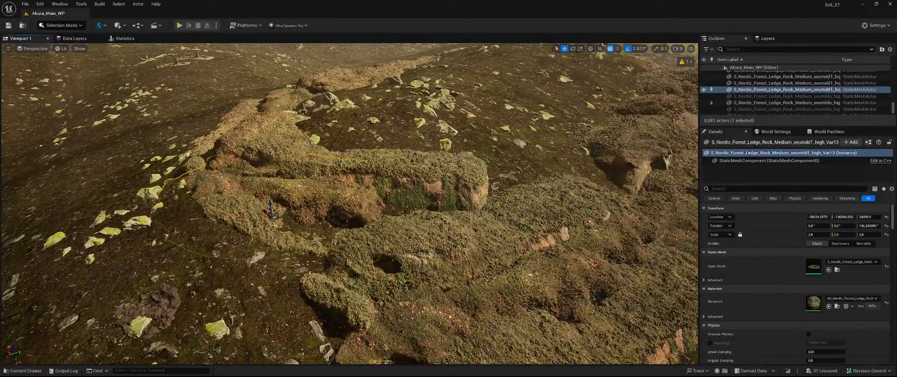
left_click_drag(275, 216, 330, 228, "alt")
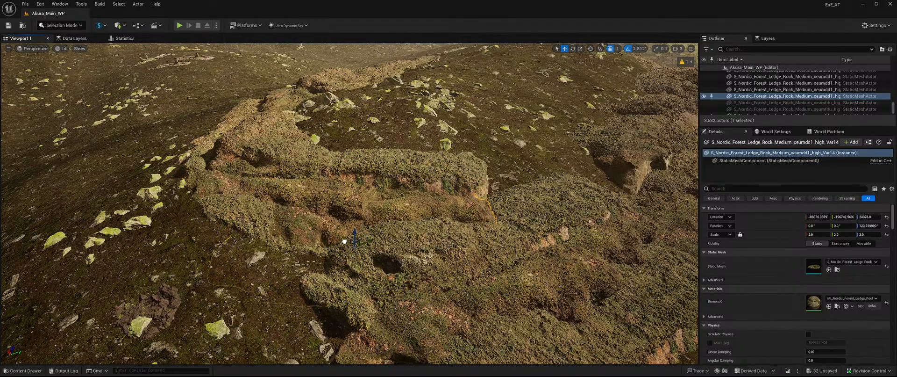
Save all the unsaved ledge rock actors of the level
right_click_drag(356, 238, 540, 245)
left_click(836, 373)
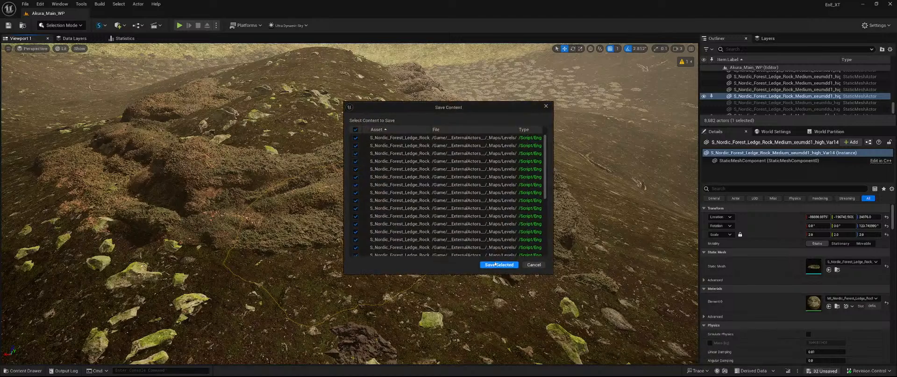
left_click(507, 263)
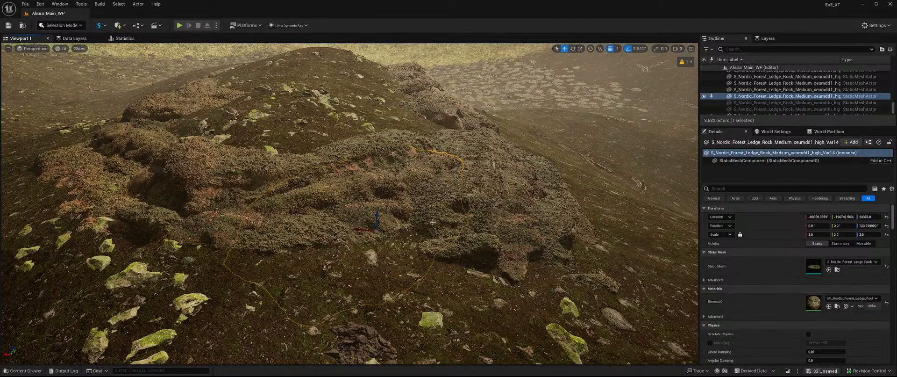
mouse_move(414, 222)
right_mouse_down()
mouse_move(421, 182)
mouse_move(448, 243)
mouse_move(460, 225)
mouse_move(532, 234)
mouse_move(472, 253)
mouse_move(490, 262)
mouse_move(411, 216)
right_mouse_up()
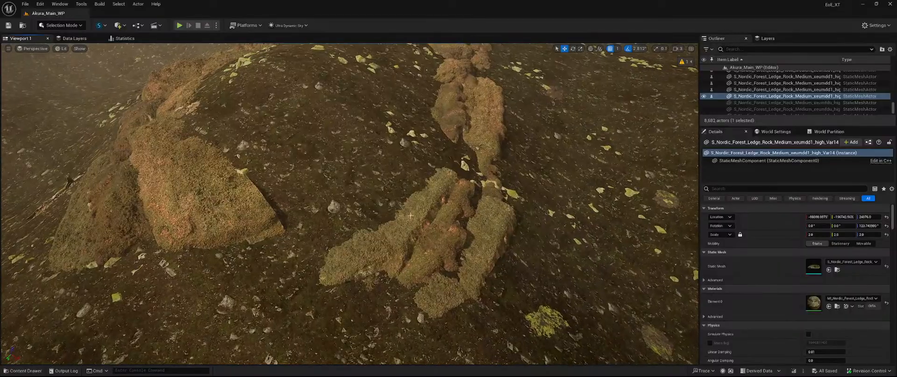
Duplicate four ledge rocks at the thick row's start to the uphill gap and rotate the copies in line with the row
left_click(410, 215, "ctrl")
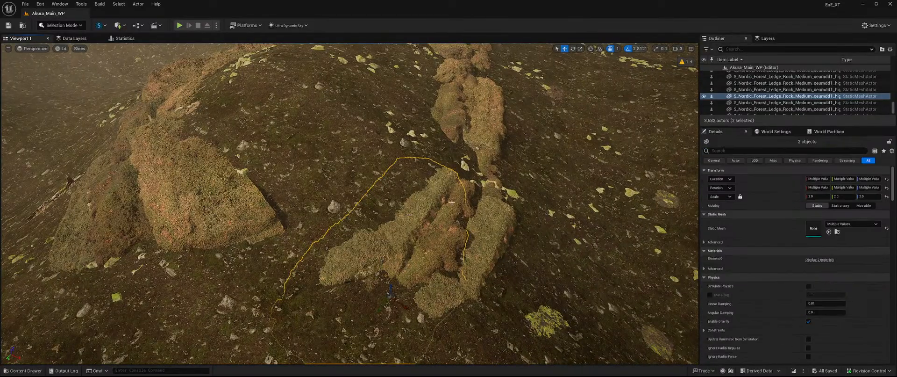
left_click(491, 216, "ctrl")
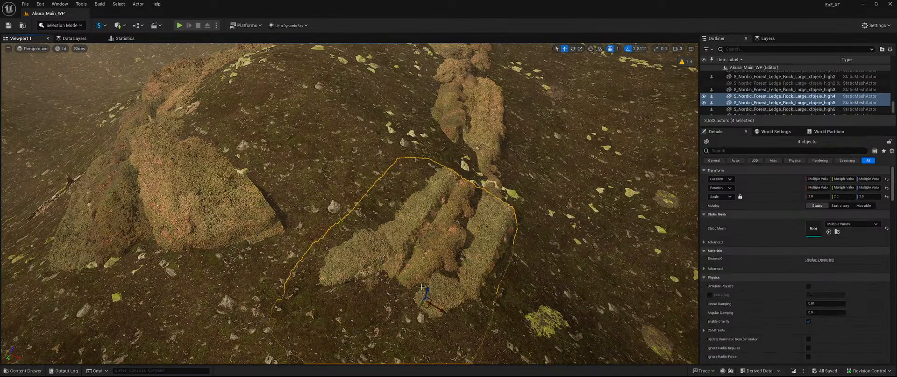
left_click_drag(427, 292, 434, 178, "alt")
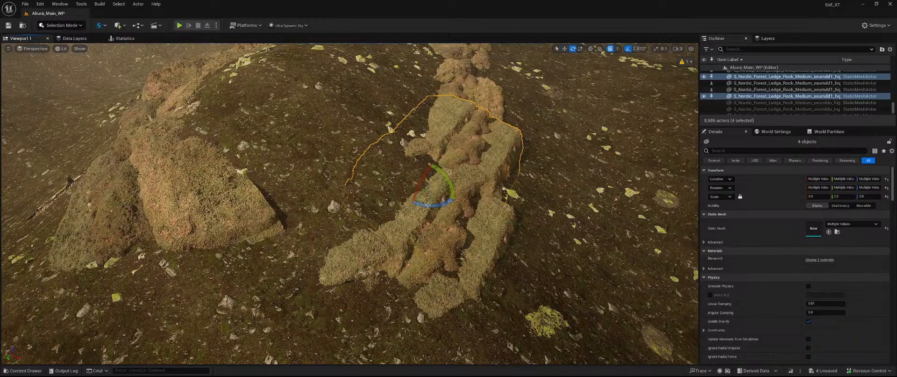
left_click_drag(428, 205, 427, 172)
key("w")
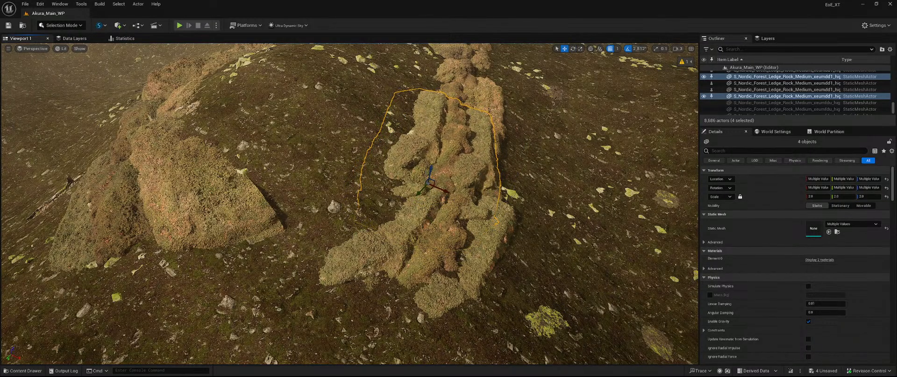
Duplicate the four selected rocks downhill into the gap beside the large rocks, rotated by about -14 degrees, and raise them slightly
mouse_move(427, 172)
right_mouse_down()
mouse_move(355, 192)
mouse_move(351, 113)
mouse_move(420, 178)
mouse_move(463, 187)
mouse_move(430, 165)
mouse_move(437, 169)
right_mouse_up()
key("s")
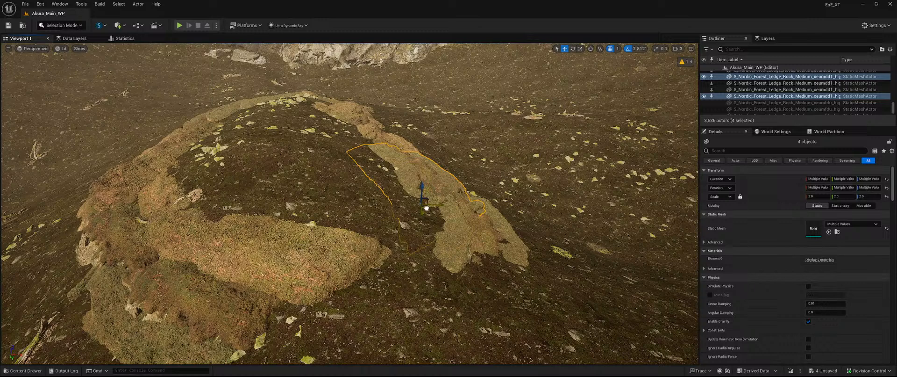
left_click_drag(426, 208, 454, 330, "alt")
key("e")
left_click_drag(404, 345, 400, 321)
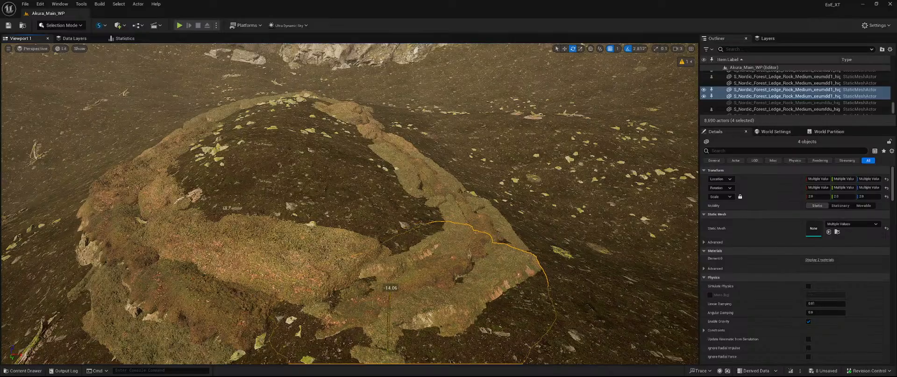
right_click_drag(402, 327, 431, 315)
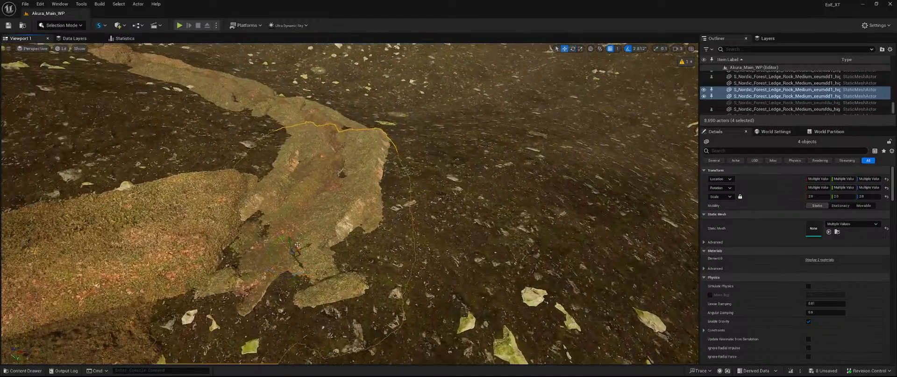
left_click_drag(287, 240, 289, 235)
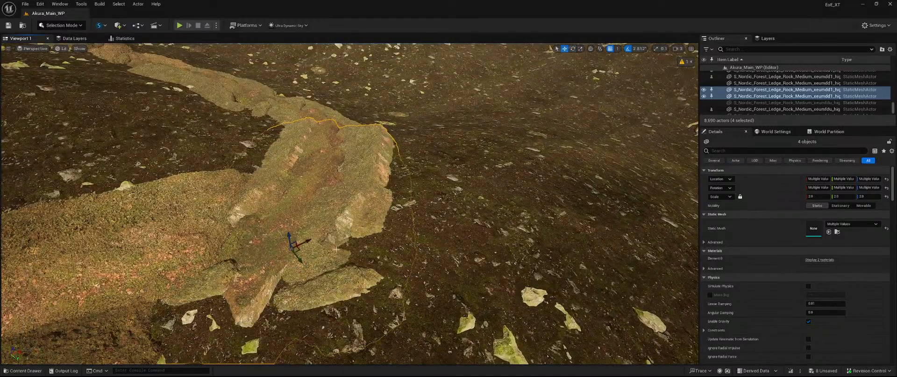
Tilt the four copied rocks to follow the slope beside the large rocks and raise them to close the ring
right_click_drag(337, 249, 315, 206)
right_click_drag(349, 203, 315, 202)
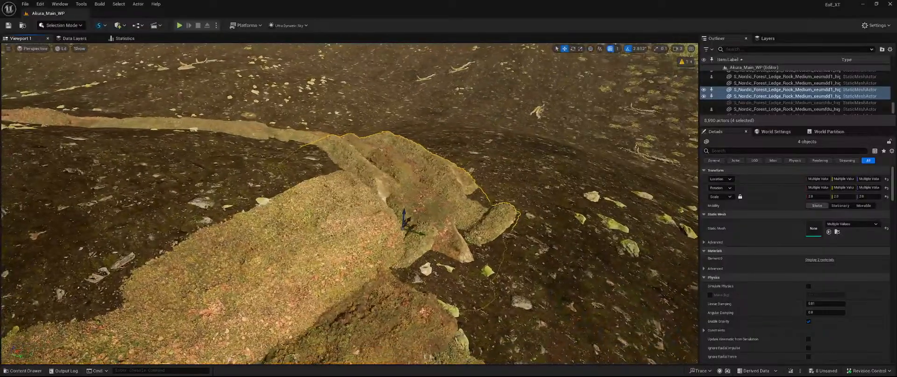
key("e")
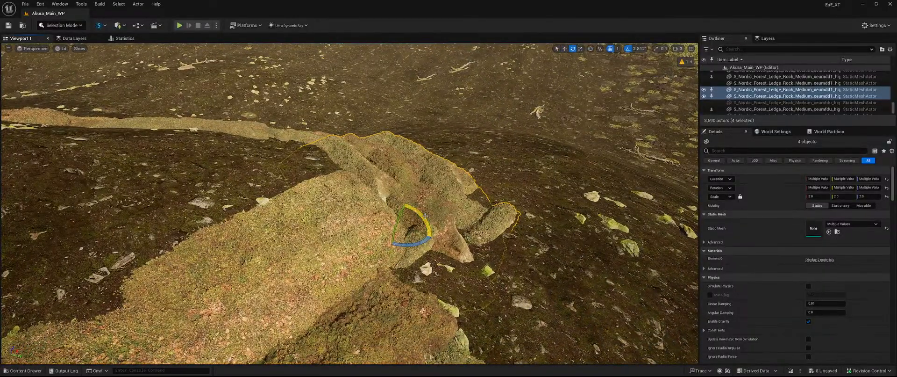
left_click_drag(397, 229, 408, 219)
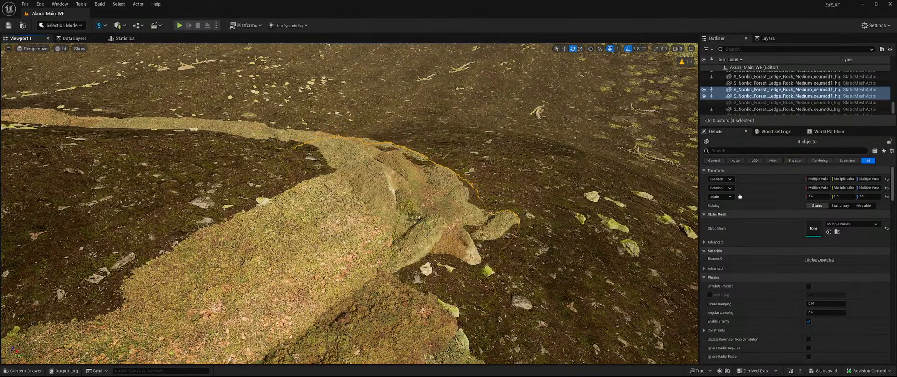
right_click_drag(407, 219, 316, 214)
key("w")
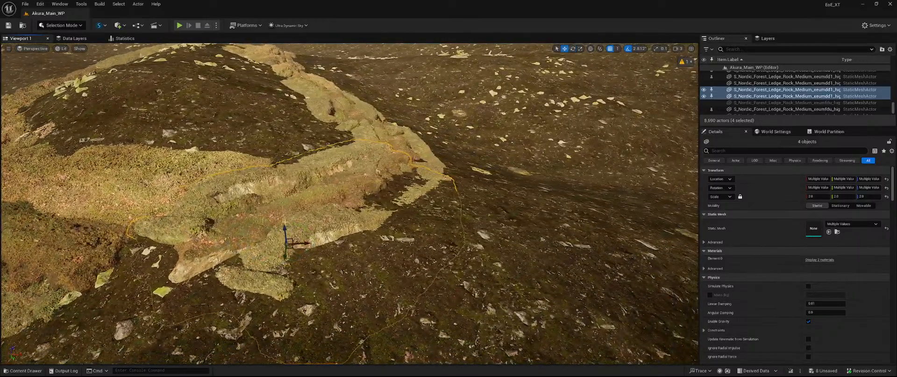
left_click_drag(284, 230, 284, 214)
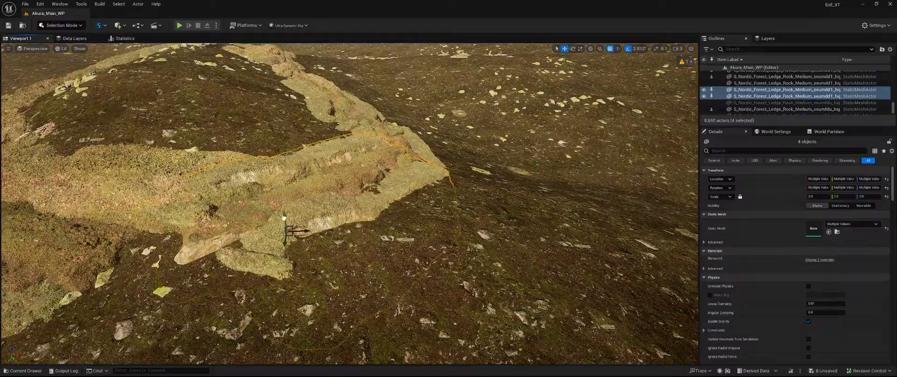
Extend the selection with the ring's medium xeumdd1 ledge rocks in the actor list
right_click_drag(284, 214, 234, 210)
key("s")
key("a")
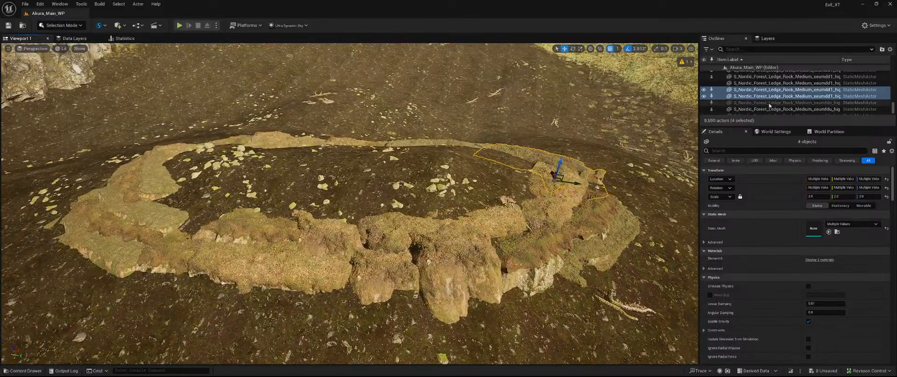
left_click(772, 108, "ctrl")
left_click(794, 83, "ctrl")
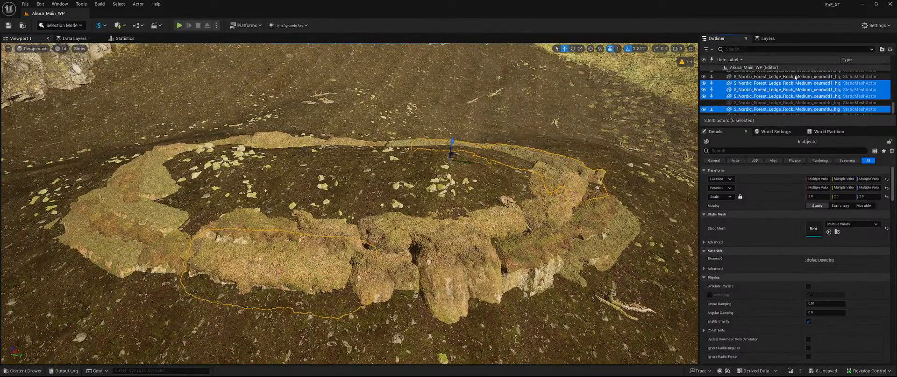
left_click(794, 76, "ctrl")
scroll(790, 78, "up", 2)
left_click(778, 91, "ctrl")
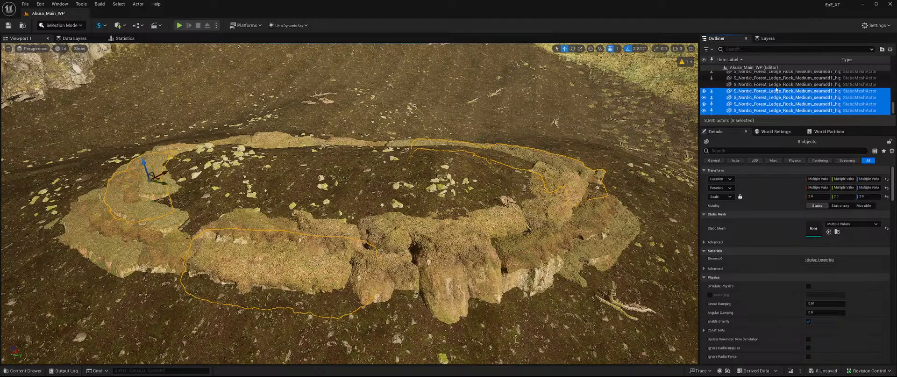
left_click(780, 84, "ctrl")
left_click(782, 78, "ctrl")
left_click(784, 71, "ctrl")
scroll(792, 94, "up", 1)
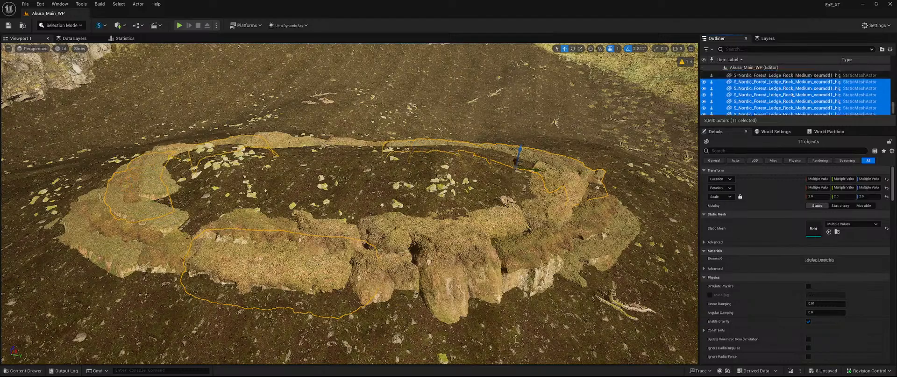
scroll(777, 93, "up", 3)
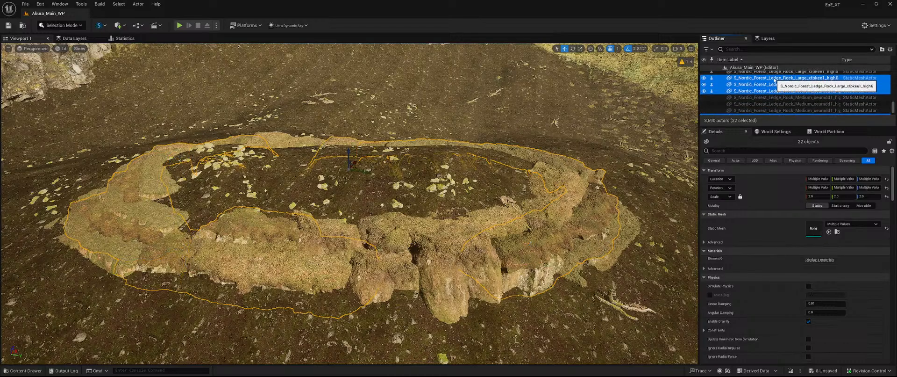
Add the ring's large xfpkee1 and xfpjeie ledge rocks to the selection
left_click(777, 74, "ctrl")
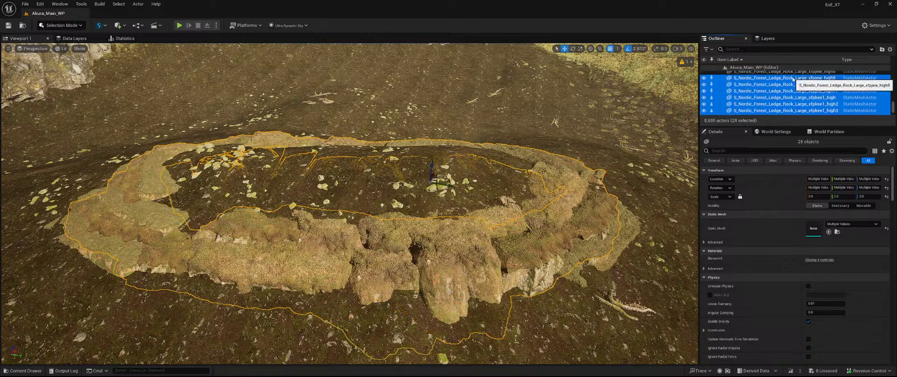
left_click(785, 71, "ctrl")
scroll(798, 91, "up", 1)
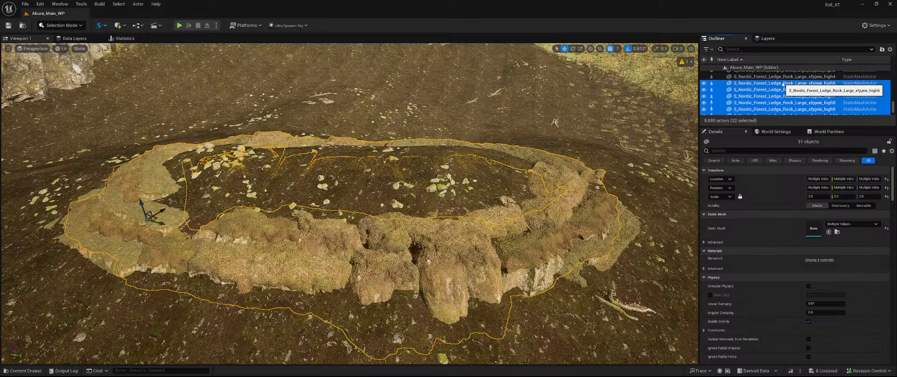
scroll(780, 80, "up", 1)
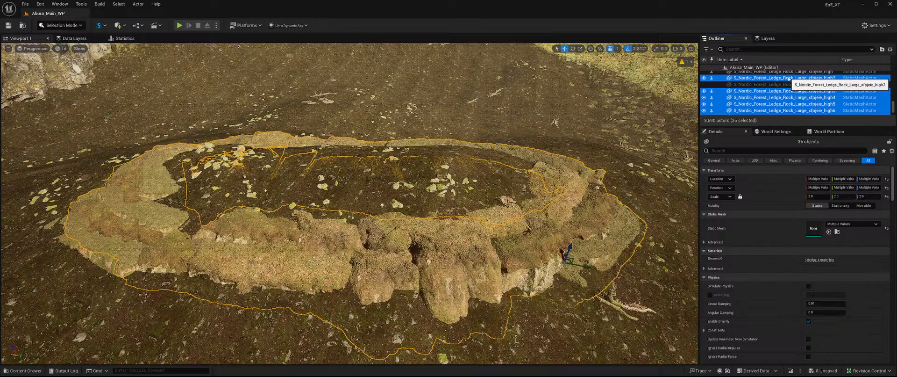
scroll(789, 79, "up", 1)
left_click(790, 92, "ctrl")
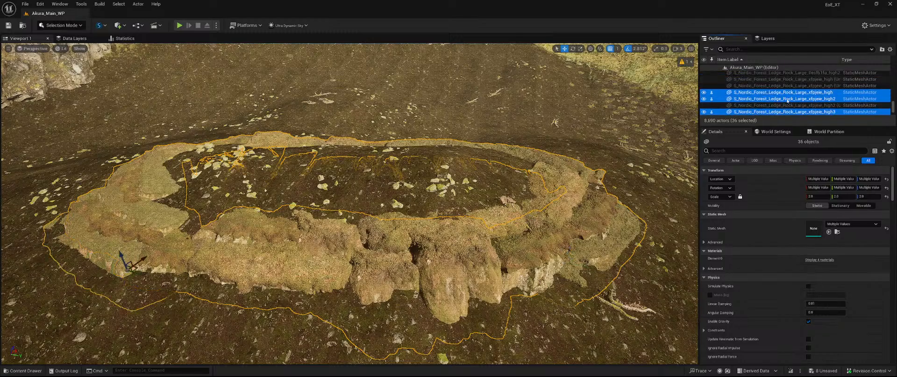
scroll(790, 100, "up", 2)
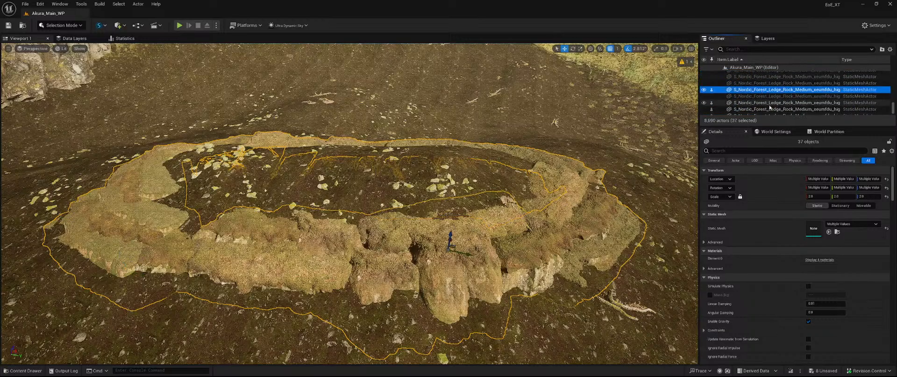
Add the remaining loaded medium xeumfdu ledge rocks to the ring selection
left_click(770, 104, "ctrl")
left_click(771, 109, "ctrl")
scroll(771, 107, "down", 1)
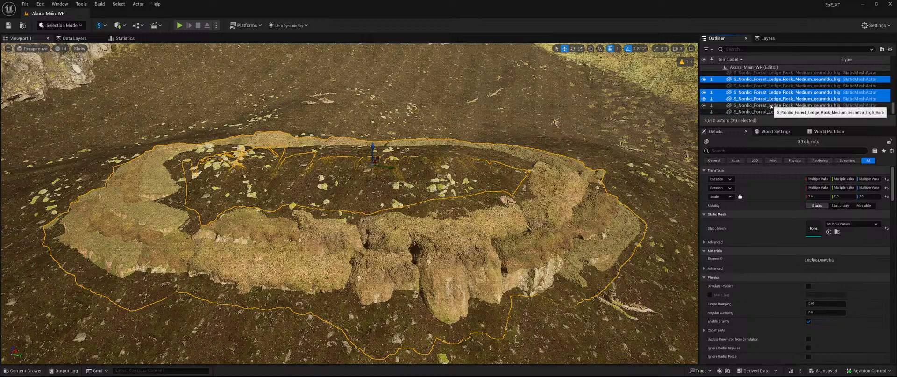
left_click(771, 112, "ctrl")
scroll(775, 101, "down", 3)
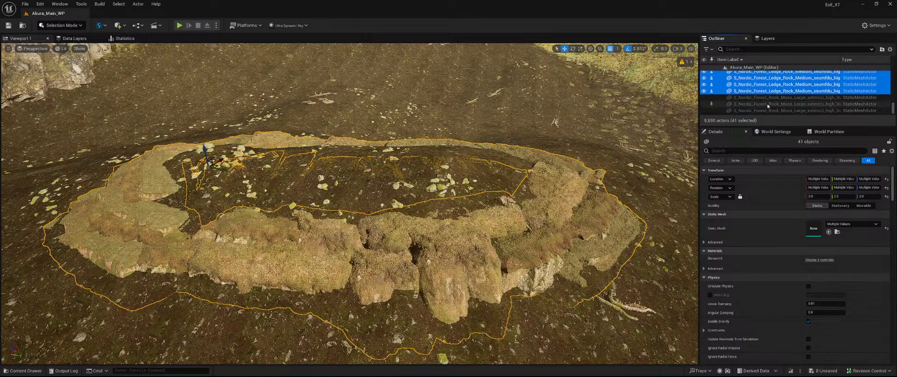
scroll(780, 94, "up", 3)
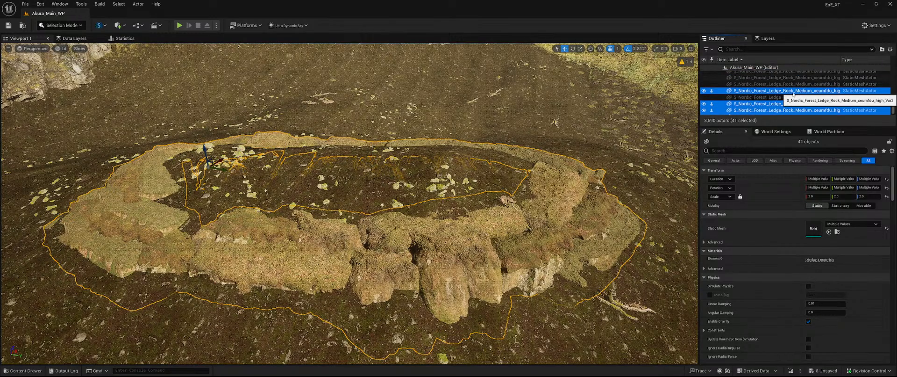
Try a slight move of the whole selected rock ring and undo it
right_click_drag(428, 260, 535, 250)
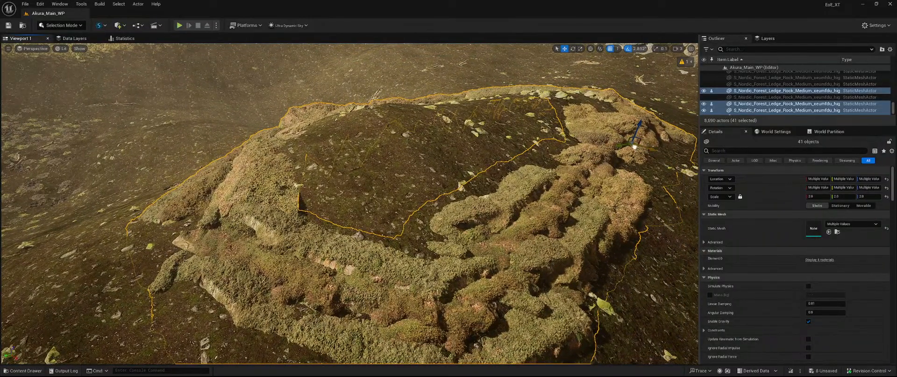
left_click_drag(634, 146, 634, 145)
key("ctrl+z")
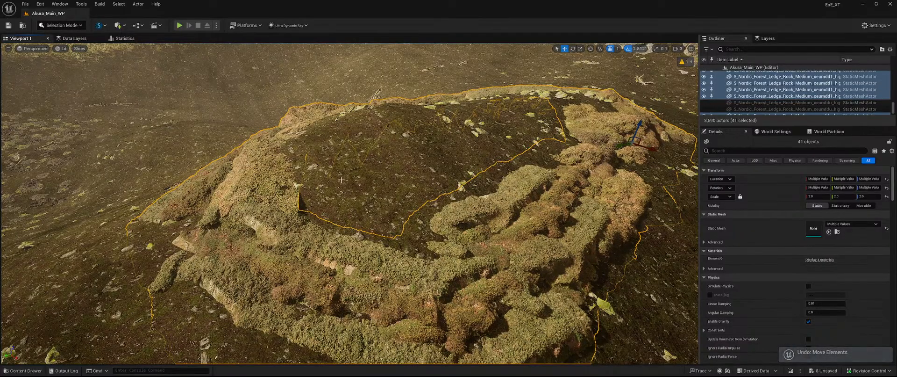
Try a rotated copy of the medium xeumfdu rock across the ring's inner corner and delete that copy
right_click_drag(341, 179, 327, 200)
left_click(305, 191)
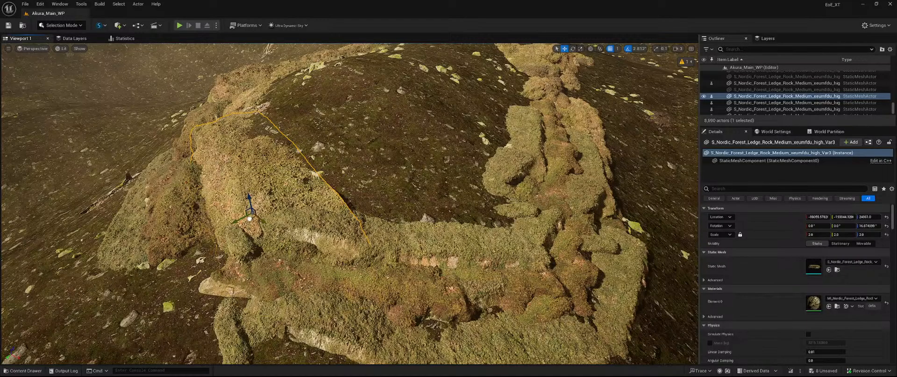
left_click_drag(250, 218, 388, 248, "alt")
key("e")
key("w")
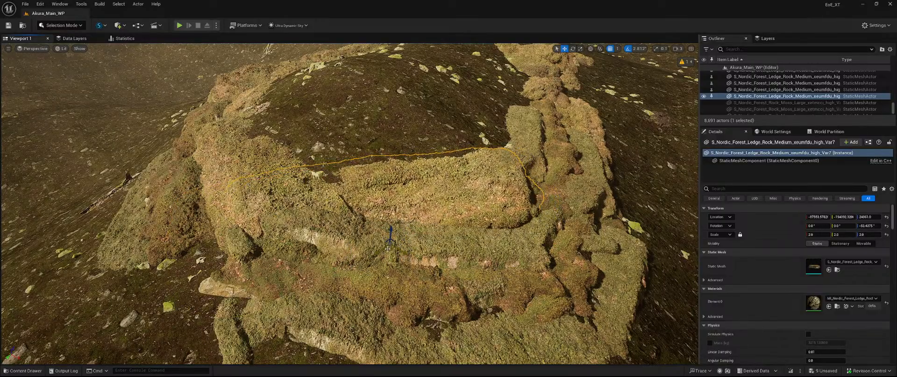
key("Delete")
Place a large xfpkee1 ledge rock at the ring's inner corner, turned to -42.1875 degrees, and sink it into the ground
key("ctrl+space")
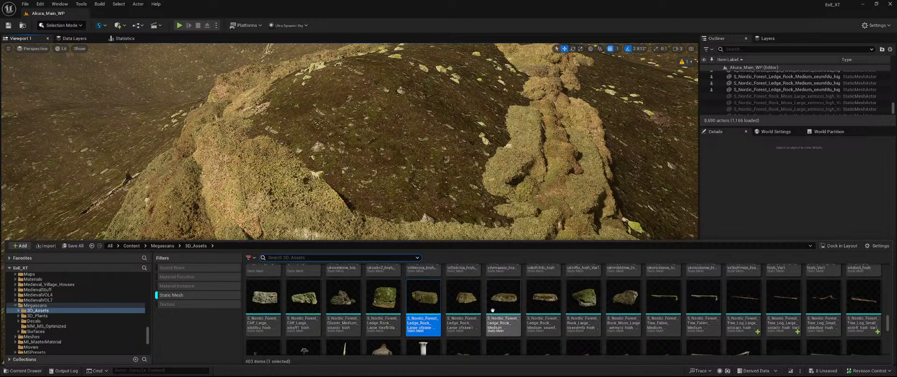
left_click_drag(464, 297, 387, 222)
key("e")
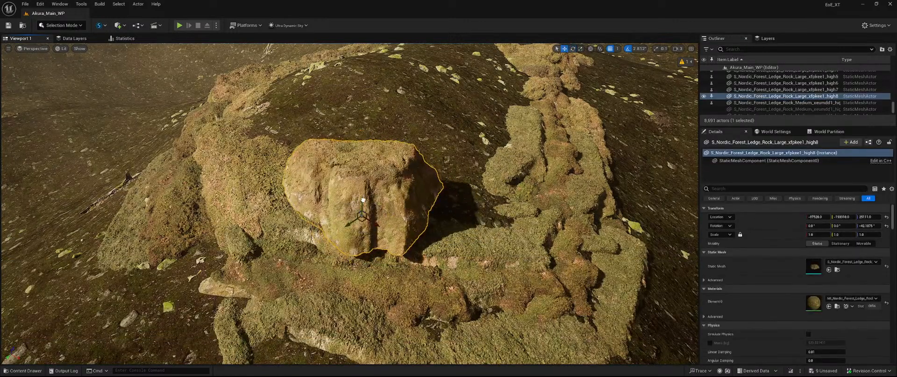
left_click_drag(363, 200, 364, 237)
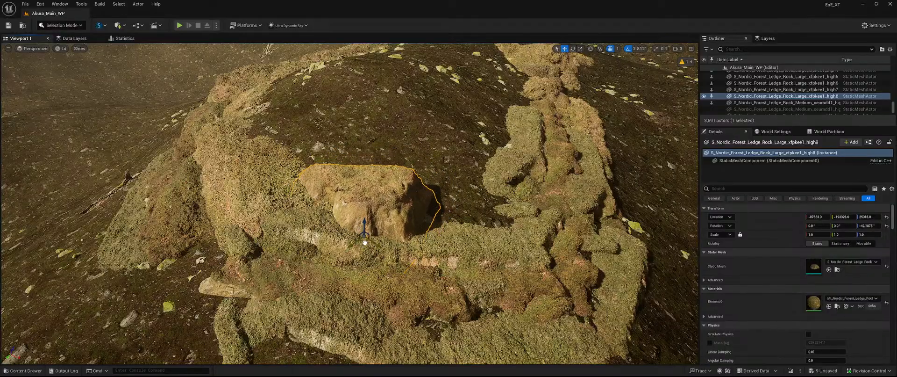
right_click_drag(361, 244, 384, 200)
left_click_drag(398, 190, 403, 206)
Duplicate the new large xfpkee1 rock along the ring's inner edge and rotate the copy to fit the slope
right_click_drag(403, 205, 395, 252)
key("w")
left_click_drag(242, 323, 181, 241)
key("e")
Select all nine large xfpkee1 ledge rocks of the ring, from high9 back to the first one, in the actor list
key("s")
right_click_drag(180, 241, 166, 192)
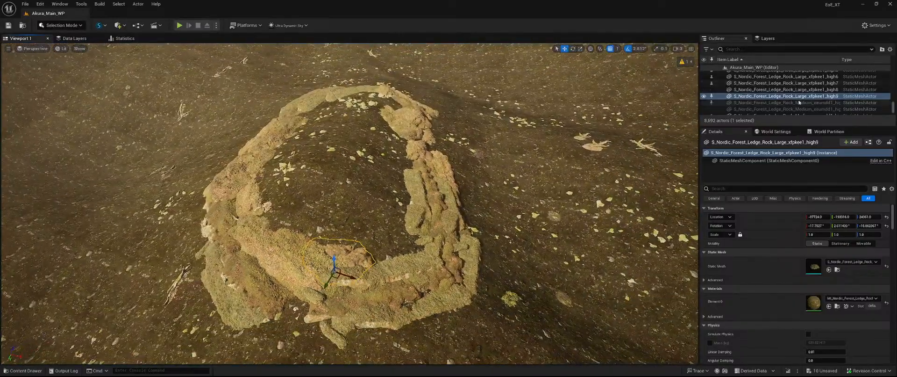
left_click(799, 76, "shift")
scroll(800, 81, "up", 3)
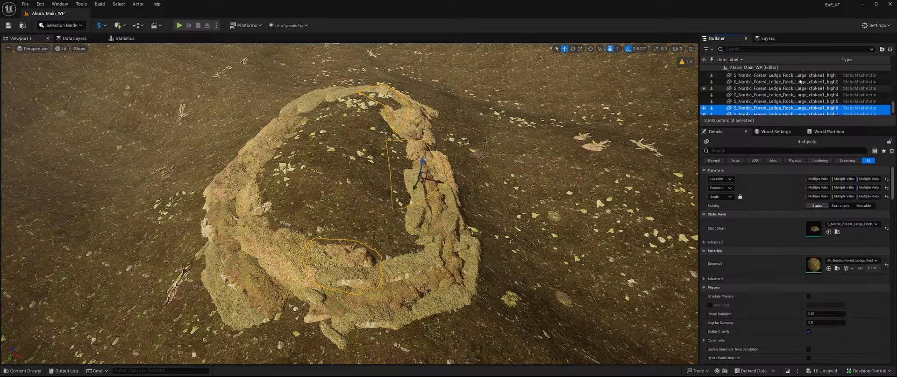
left_click(792, 95, "shift")
left_click(794, 88, "shift")
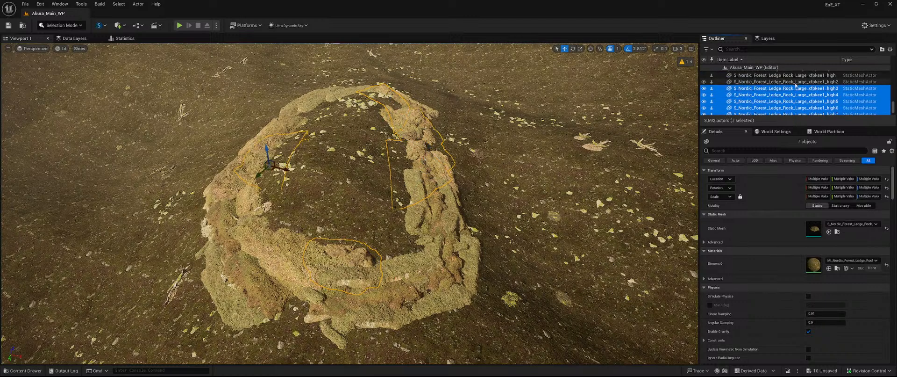
left_click(796, 80, "shift")
left_click(795, 75, "shift")
scroll(779, 90, "up", 2)
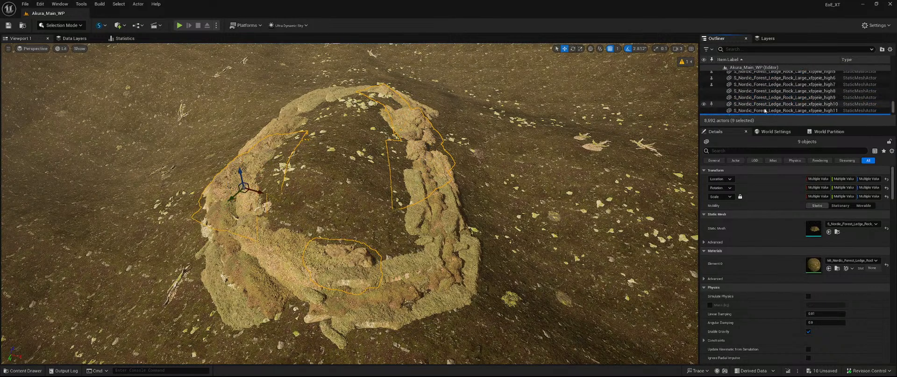
Add the loaded large xfpjeie ledge rocks, from high11 back to the first one, to the selection
left_click(771, 110, "shift")
left_click(772, 104, "shift")
left_click(777, 97, "shift")
left_click(779, 91, "shift")
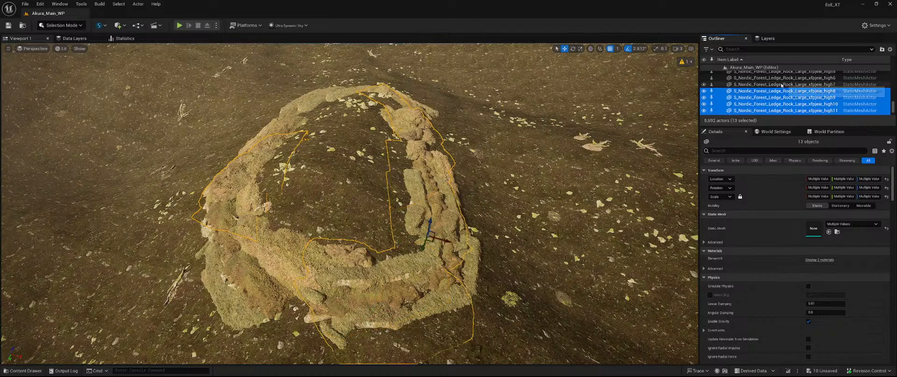
left_click(781, 85, "shift")
left_click(783, 78, "shift")
scroll(783, 82, "up", 1)
left_click(782, 81, "shift")
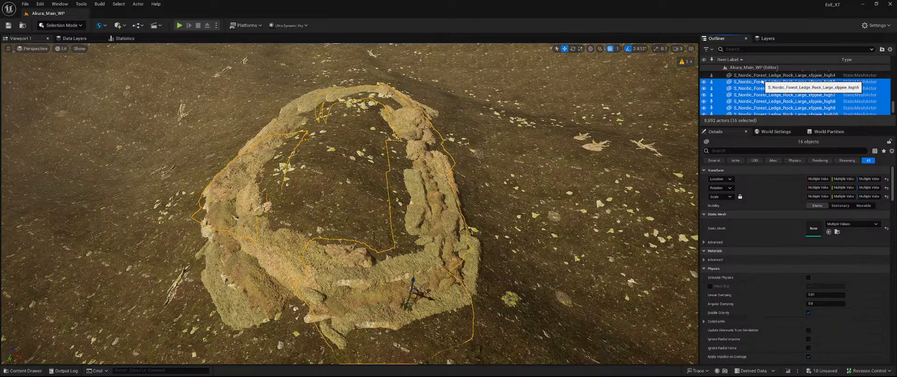
left_click(781, 76, "shift")
scroll(772, 100, "up", 2)
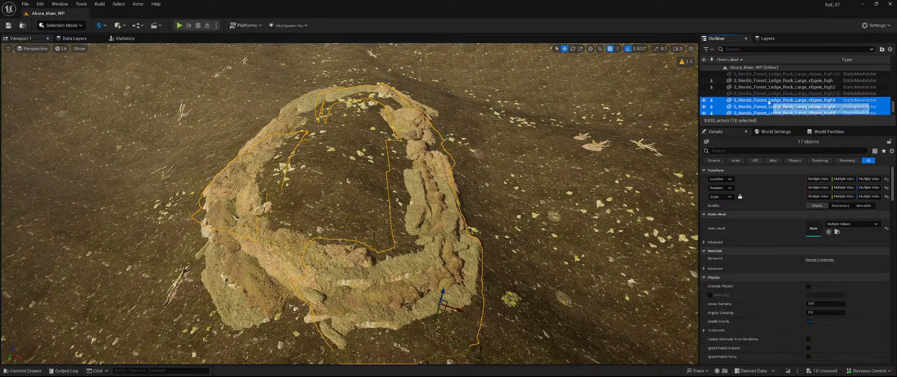
left_click(778, 100, "shift")
left_click(777, 87, "shift")
left_click(775, 81, "shift")
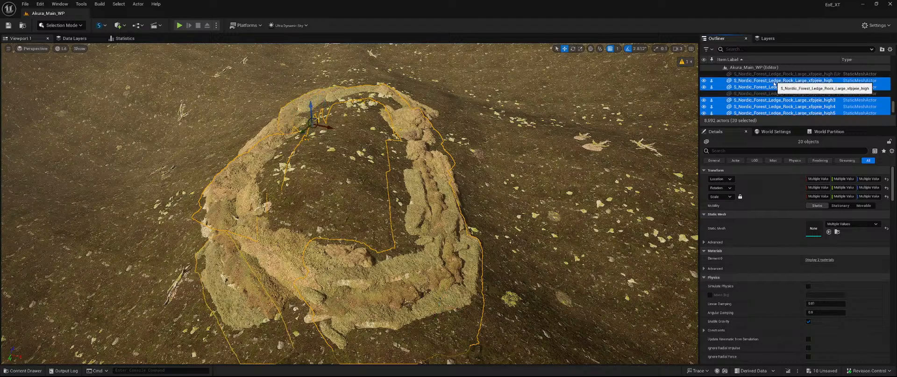
Add the loaded medium xeumdd1 ledge rocks, from Var1 through Var11, to the ring selection, skipping the unloaded ones
scroll(785, 92, "up", 3)
scroll(785, 93, "up", 10)
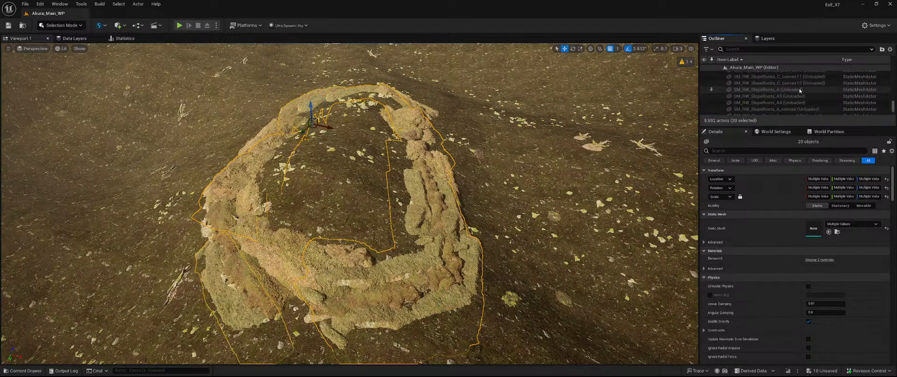
scroll(811, 89, "down", 10)
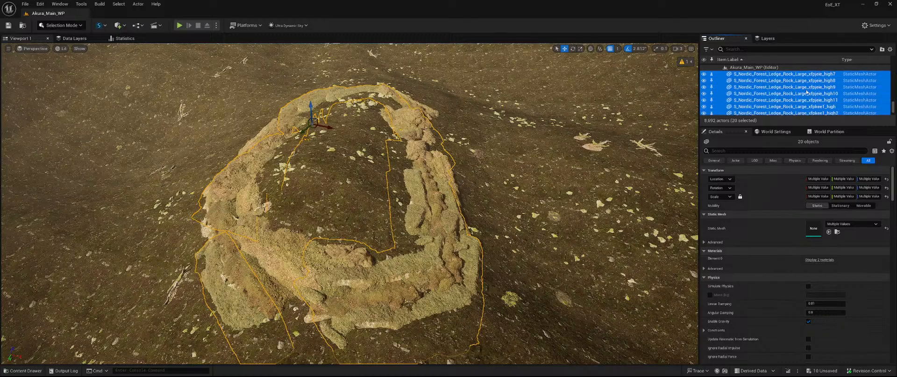
scroll(805, 93, "down", 2)
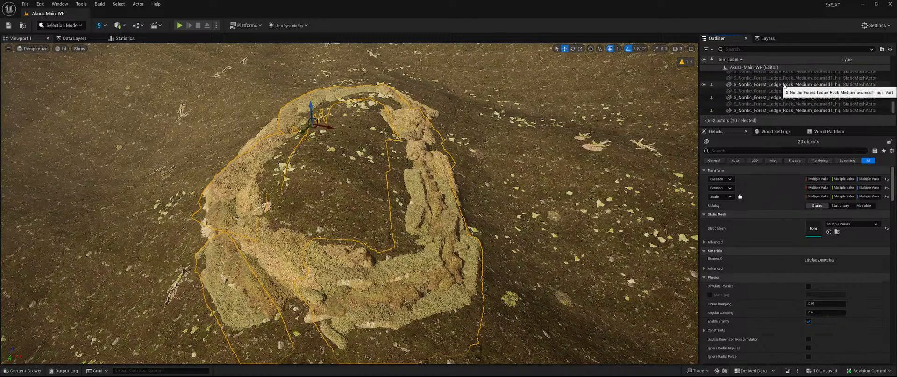
left_click(785, 85, "ctrl")
left_click(780, 97, "ctrl")
scroll(781, 99, "down", 1)
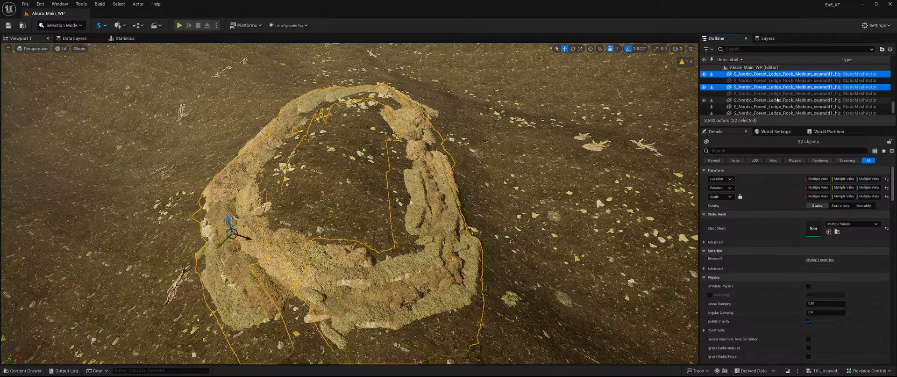
left_click(777, 100, "ctrl")
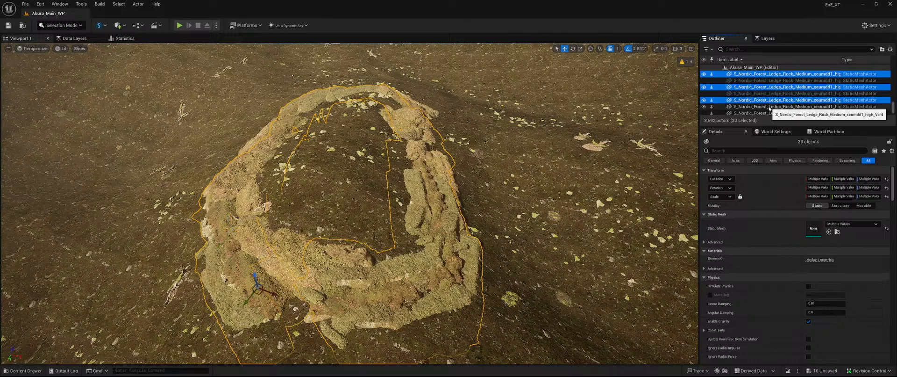
left_click(769, 107, "ctrl")
left_click(770, 112, "ctrl")
scroll(769, 105, "down", 2)
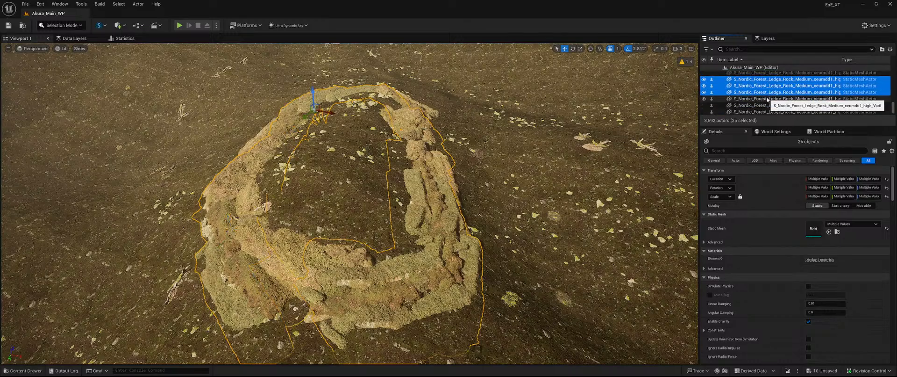
left_click(768, 99, "ctrl")
left_click(769, 105, "ctrl")
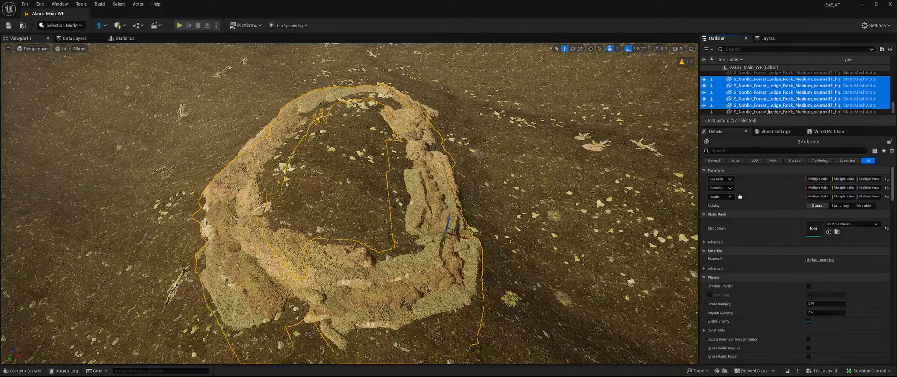
left_click(769, 112, "ctrl")
scroll(771, 105, "down", 3)
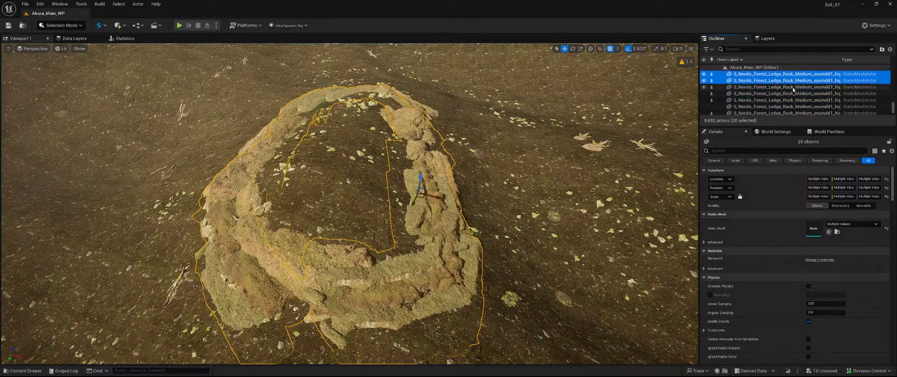
left_click(793, 87, "ctrl")
left_click(790, 94, "ctrl")
left_click(788, 100, "ctrl")
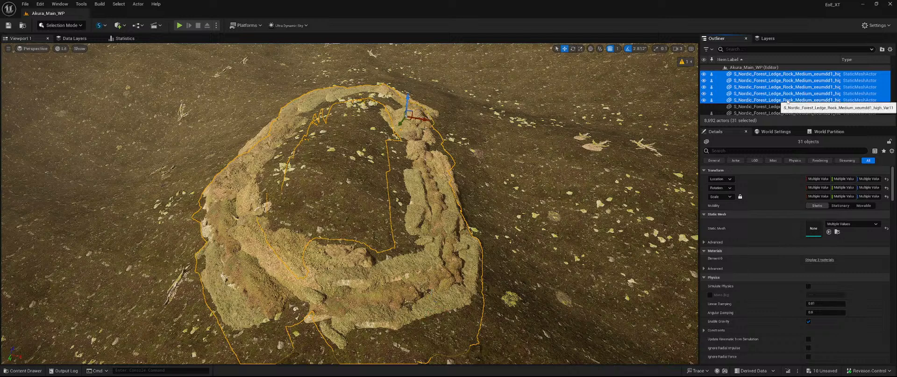
Add the remaining loaded S_Nordic_Forest_Ledge_Rock_Medium actors, both xeumdd1 and xeumfdu variants, to the current rock selection
left_click(785, 107, "ctrl")
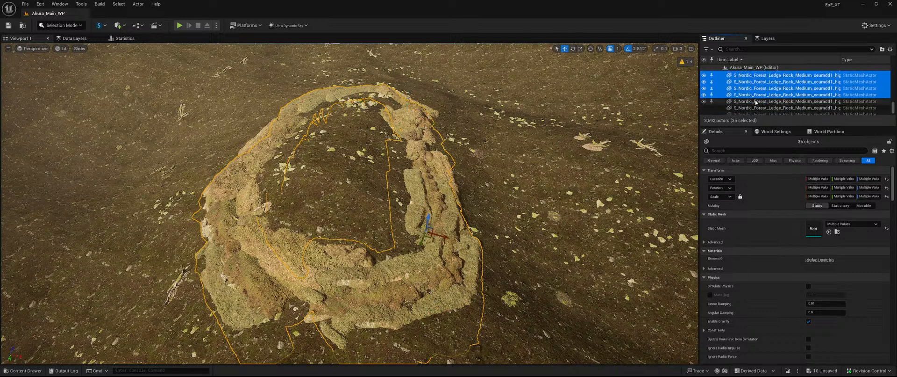
scroll(781, 100, "down", 3)
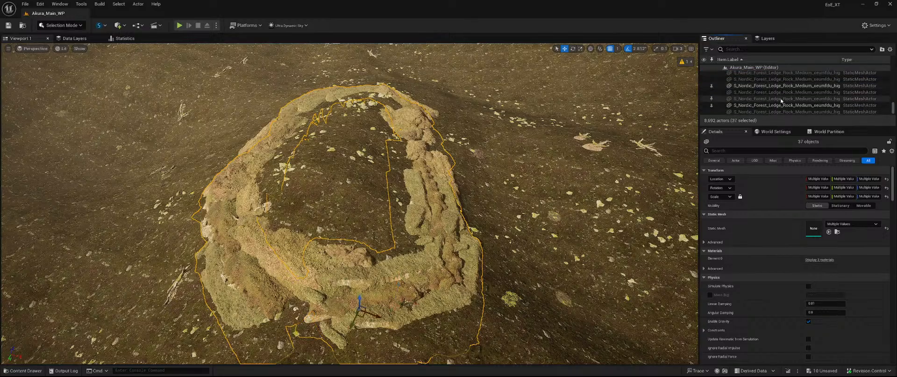
left_click(779, 86, "ctrl")
left_click(753, 106, "ctrl")
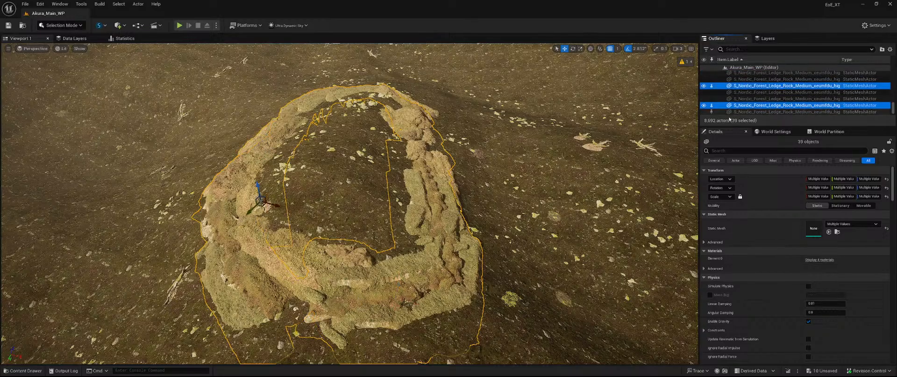
scroll(754, 109, "down", 5)
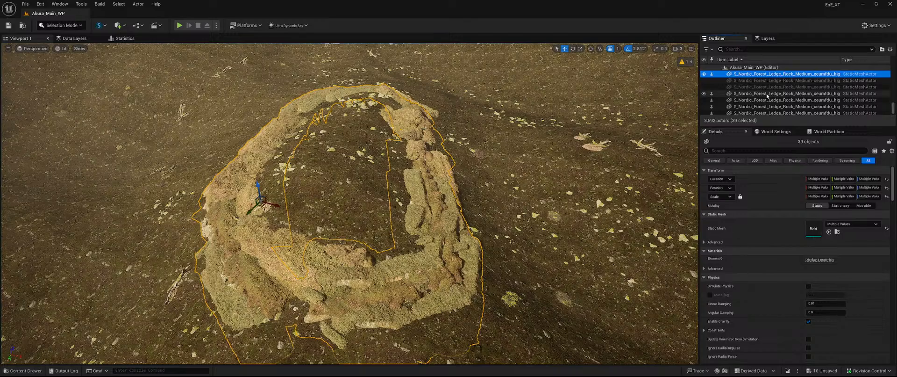
left_click(767, 94, "ctrl")
left_click(766, 100, "ctrl")
left_click(765, 106, "ctrl")
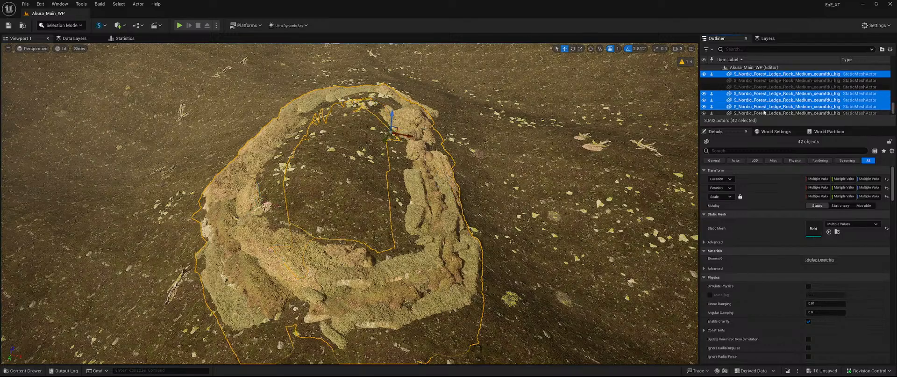
left_click(765, 113, "ctrl")
Look through the rest of the level's actor list for any further loaded rock meshes missing from the selection
scroll(783, 101, "down", 1)
scroll(793, 98, "up", 4)
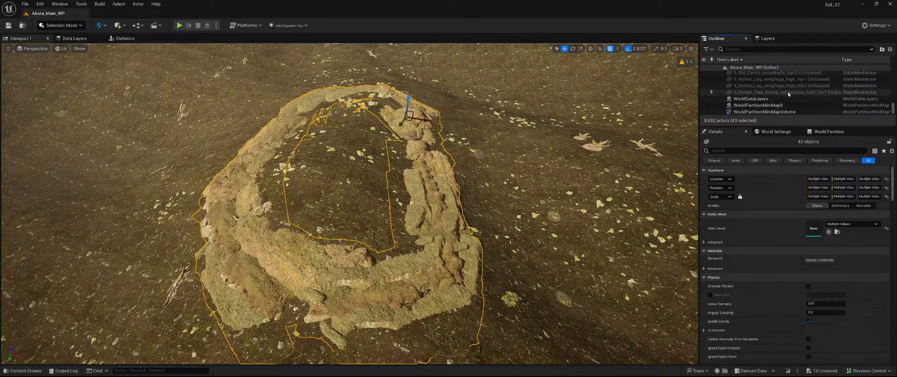
scroll(798, 90, "up", 5)
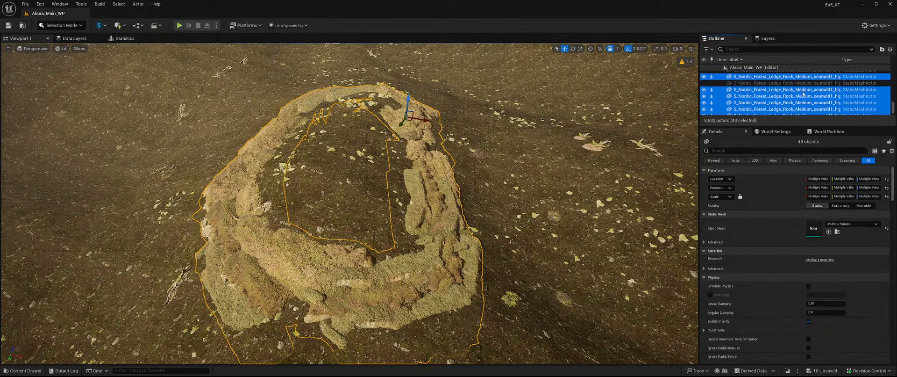
scroll(802, 94, "up", 6)
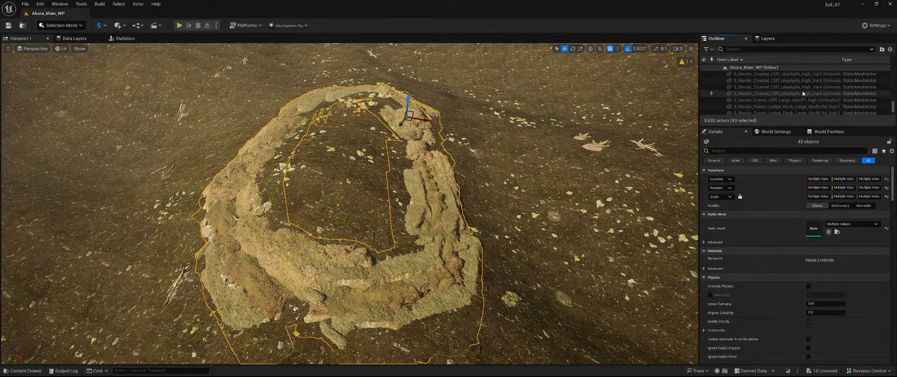
scroll(806, 95, "up", 3)
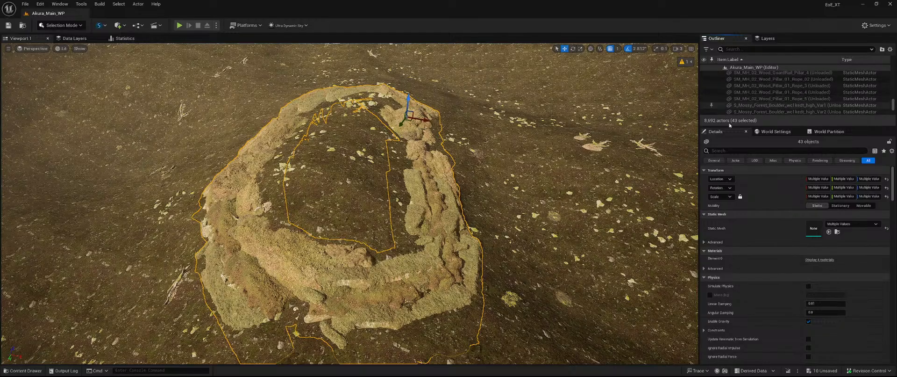
scroll(837, 106, "up", 10)
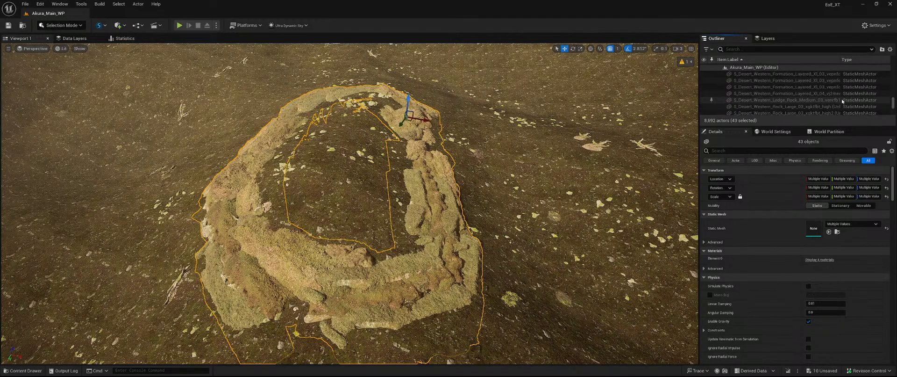
scroll(844, 100, "up", 2)
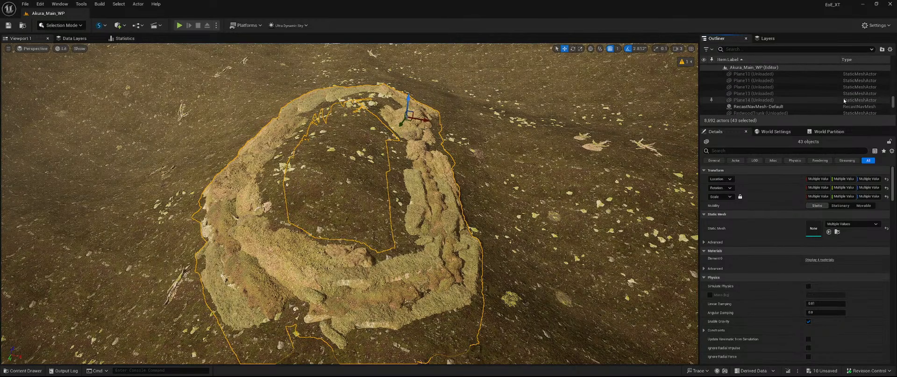
scroll(844, 101, "up", 10)
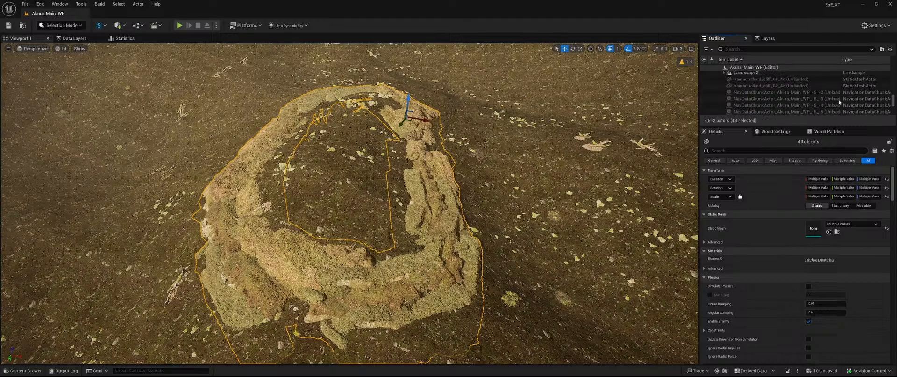
scroll(844, 107, "up", 10)
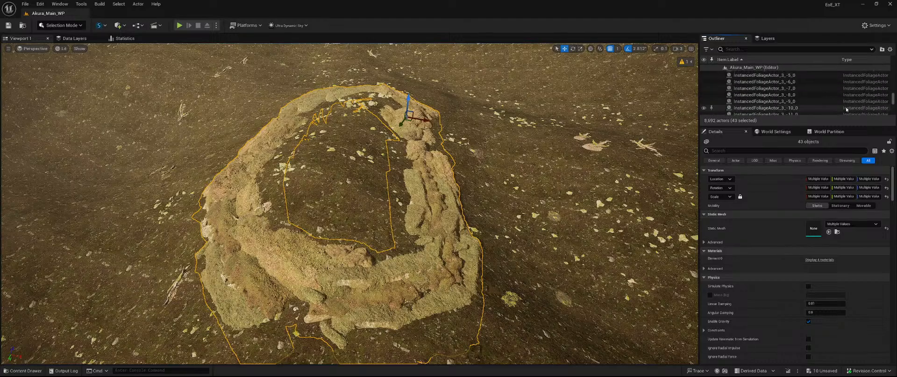
scroll(848, 110, "up", 10)
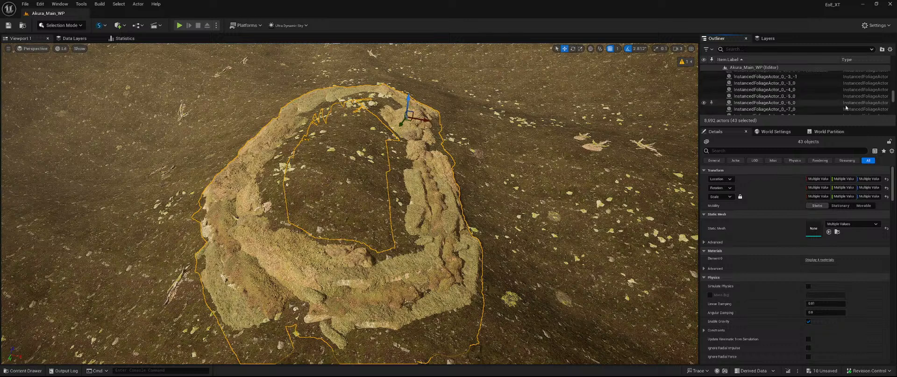
scroll(848, 105, "up", 5)
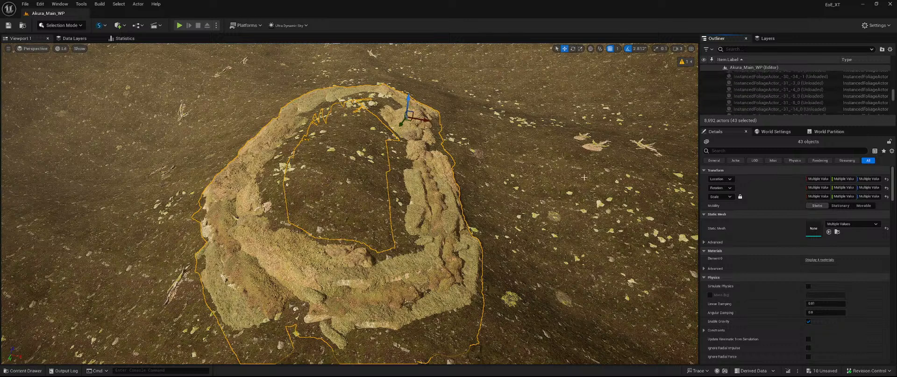
Create a packed level actor from the selected rocks, saving level PondRockWall_C and blueprint BPP_PondRockWall_C in the Meadows folder
right_click(443, 217)
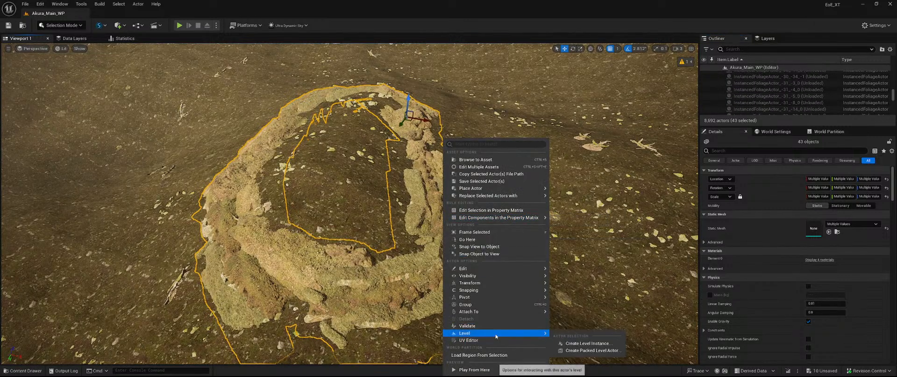
mouse_move(512, 334)
left_click(584, 351)
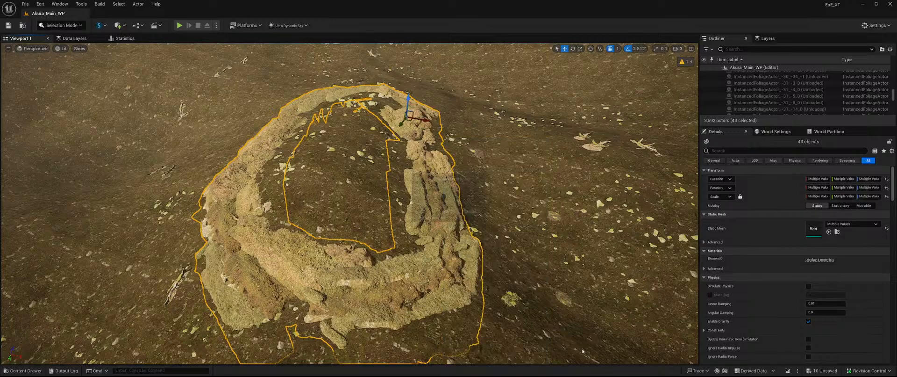
left_click(510, 214)
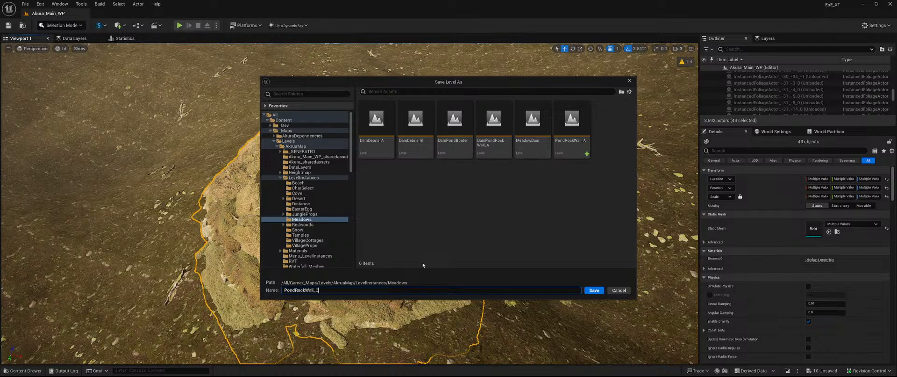
key("Return")
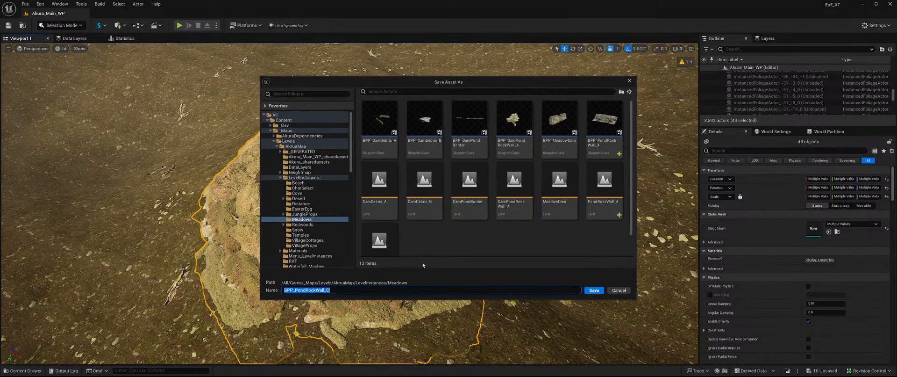
key("Return")
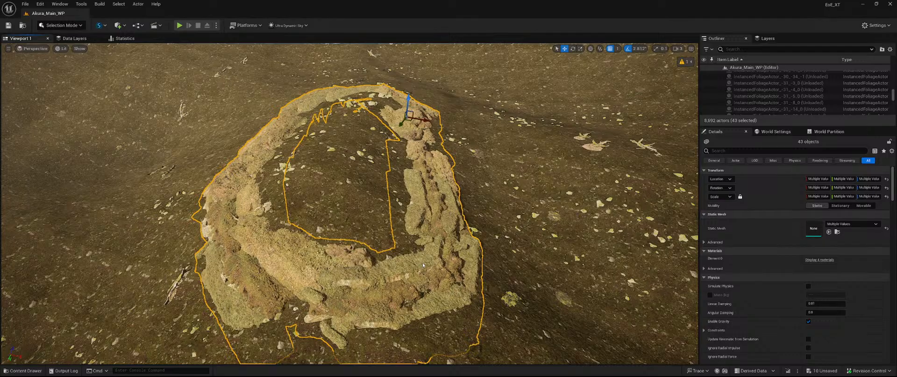
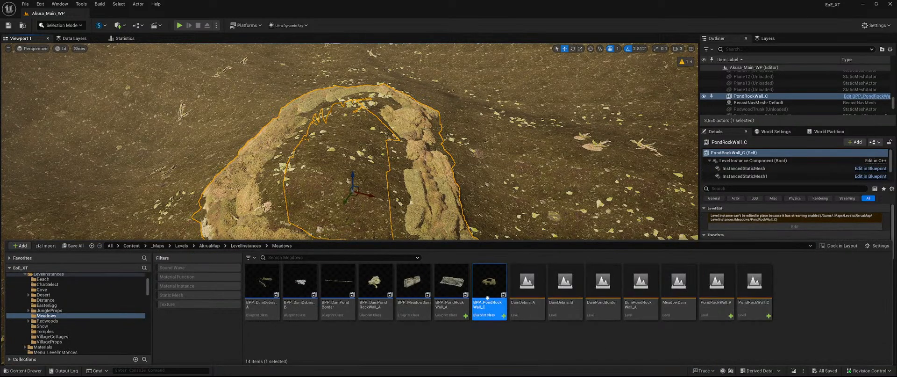
Open the BPP_PondRockWall_C blueprint, dock its editor beside the Akura_Main_WP level, and return to the level
double_click(488, 297)
left_click(128, 20)
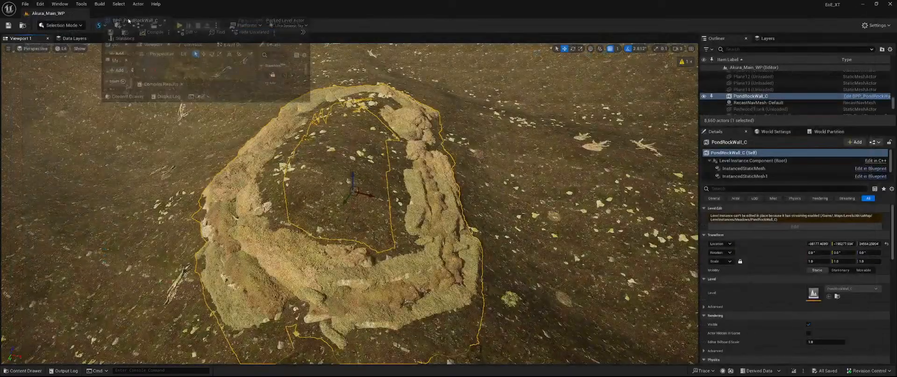
left_click_drag(129, 20, 124, 14)
left_click(57, 14)
Move the PondRockWall_C actor into the Props folder under Meadows and save the change
right_click(769, 98)
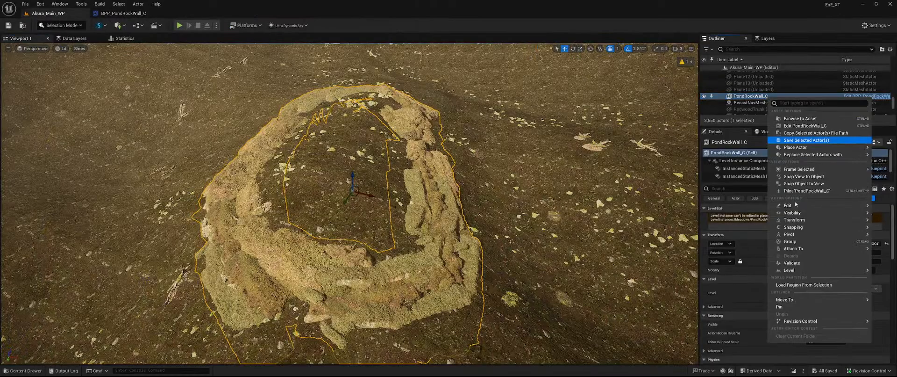
mouse_move(794, 299)
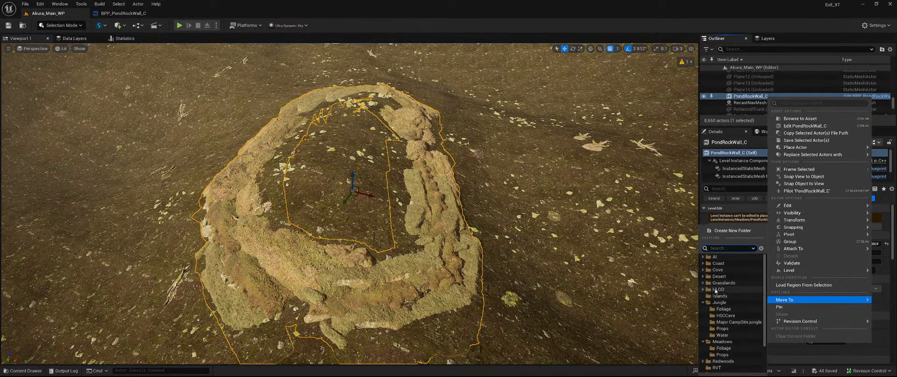
left_click(715, 356)
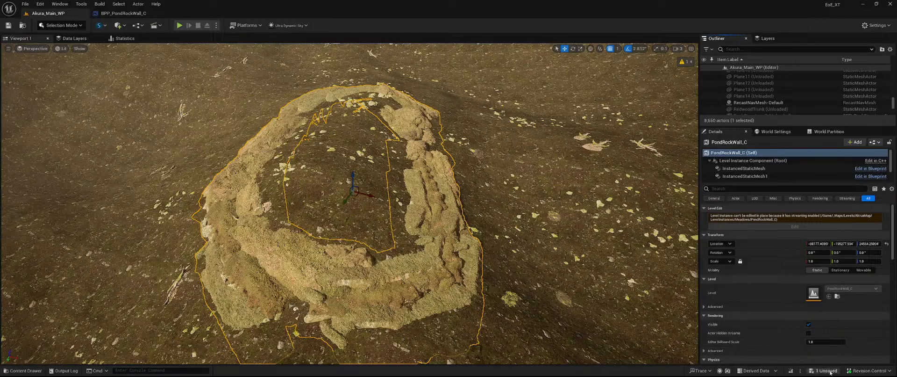
key("ctrl+shift+s")
left_click(503, 265)
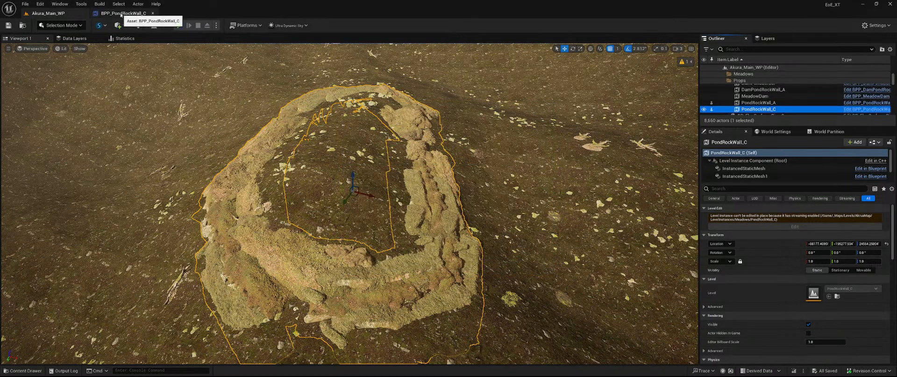
Disable Start with Tick Enabled for the BPP_PondRockWall_C actor, its root and all four instanced static mesh components
left_click(121, 14)
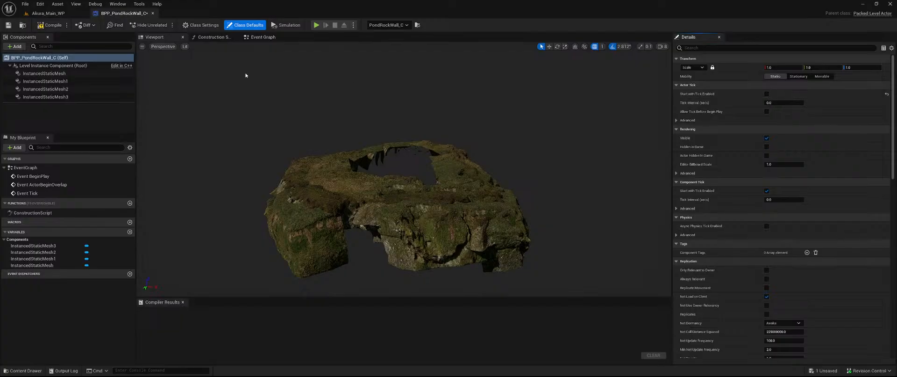
left_click(56, 65)
left_click(68, 96, "shift")
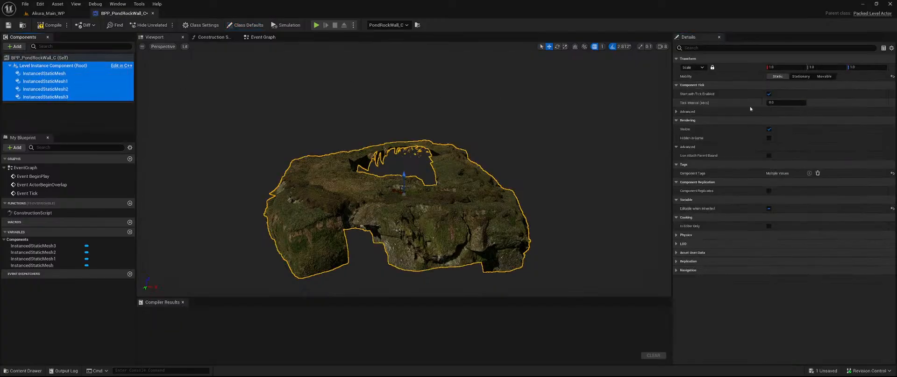
left_click(769, 94)
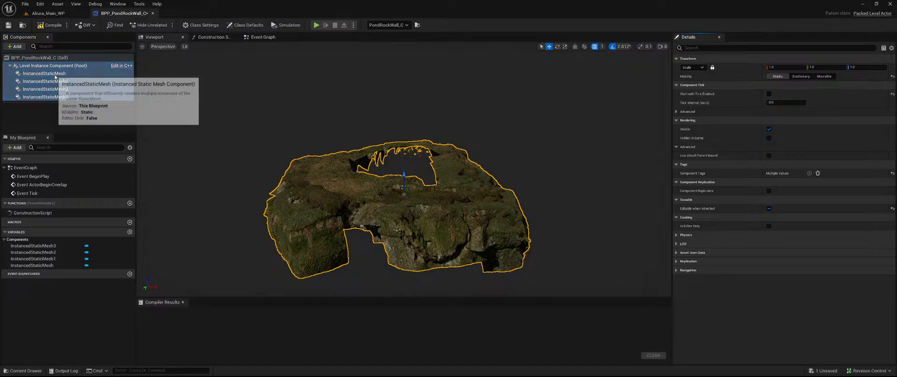
Set Shadow Cache Invalidation Behavior to Static on all four instanced static mesh components
left_click(61, 74)
left_click(56, 97, "shift")
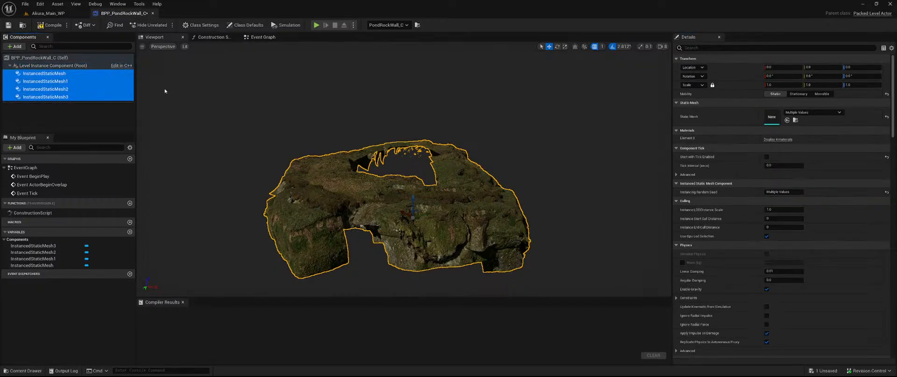
scroll(743, 201, "down", 10)
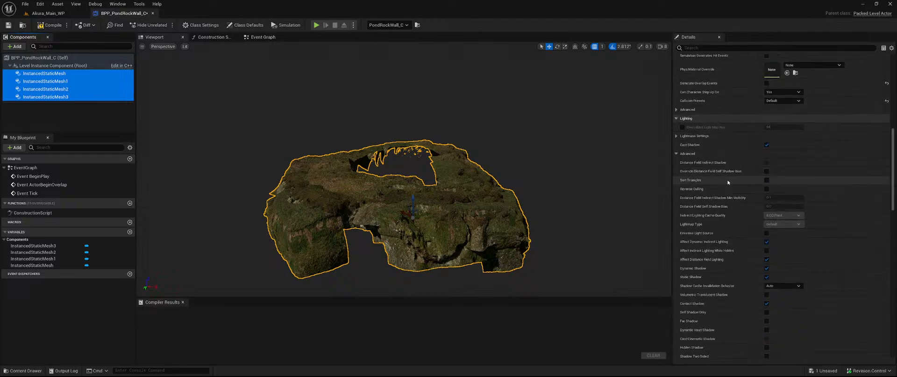
left_click(783, 286)
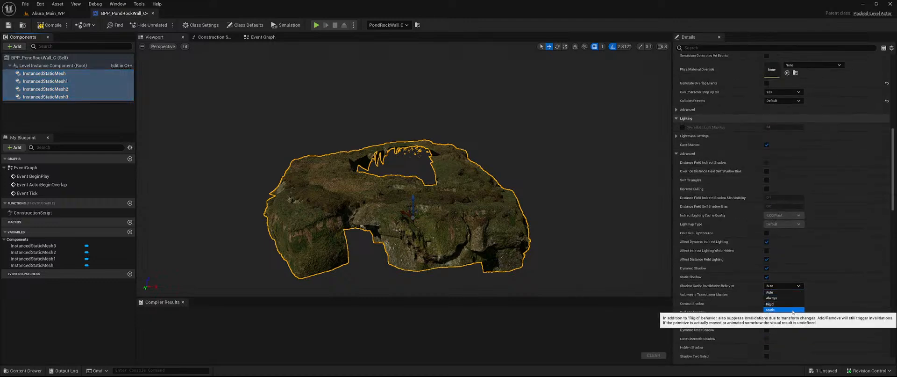
left_click(774, 309)
Disable Evaluate World Position Offset for the four instanced static mesh components
scroll(785, 280, "down", 10)
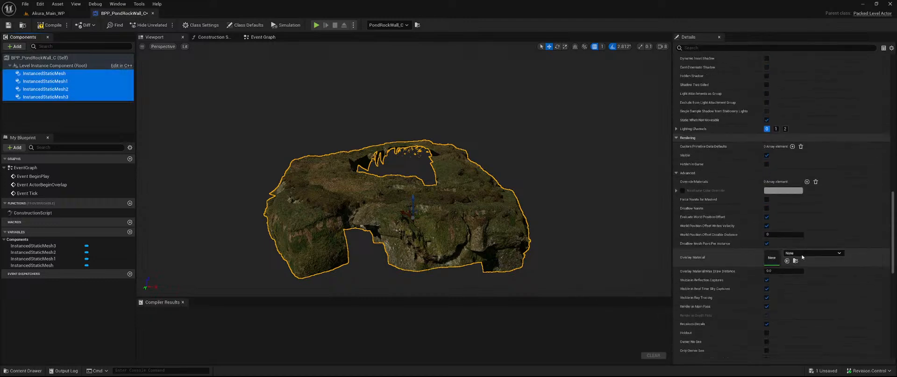
left_click(767, 217)
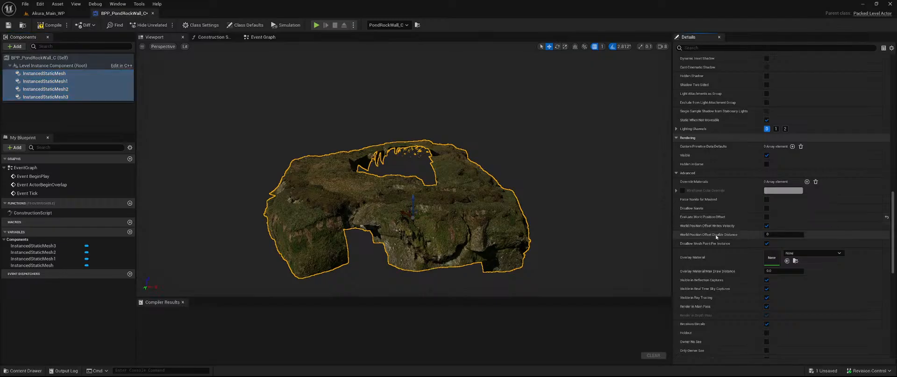
scroll(704, 249, "down", 3)
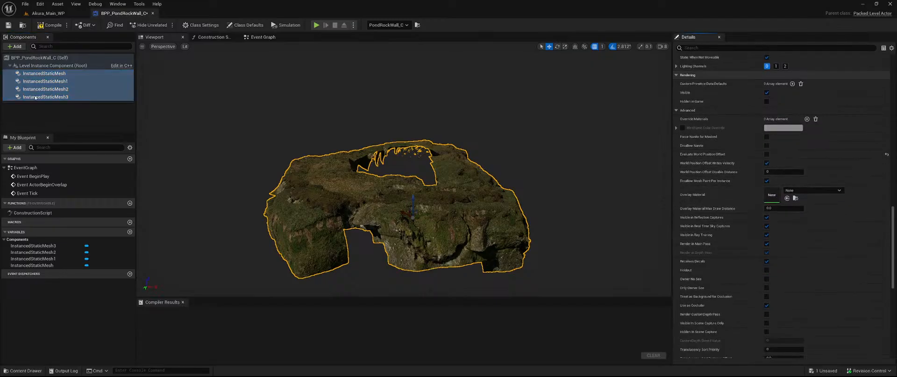
Assign the Akura_Main_HLODLayer_Instanced HLOD layer to the BPP_PondRockWall_C actor
left_click(40, 57)
left_click(821, 145)
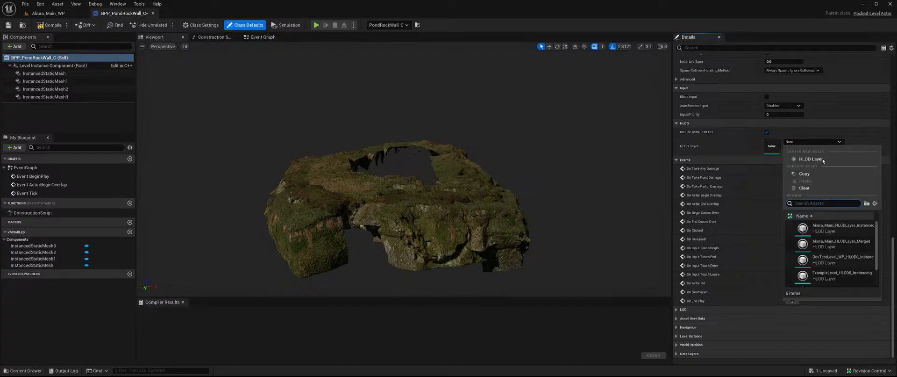
left_click(842, 238)
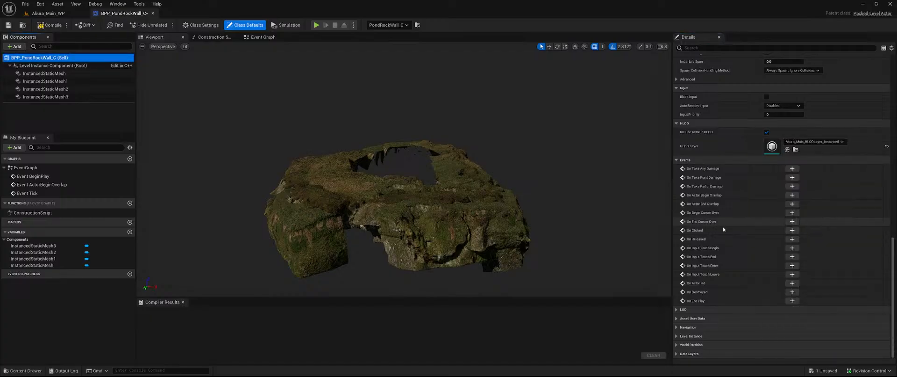
Set the World Partition runtime grid of BPP_PondRockWall_C to MainGrid, then compile the blueprint and close it
left_click(705, 345)
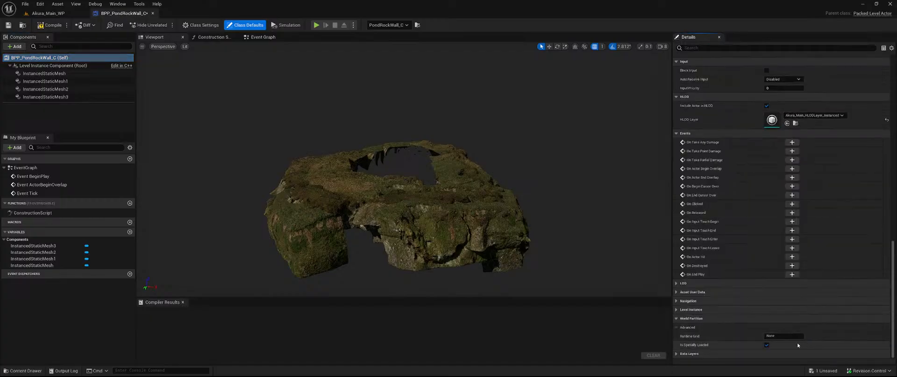
left_click(782, 336)
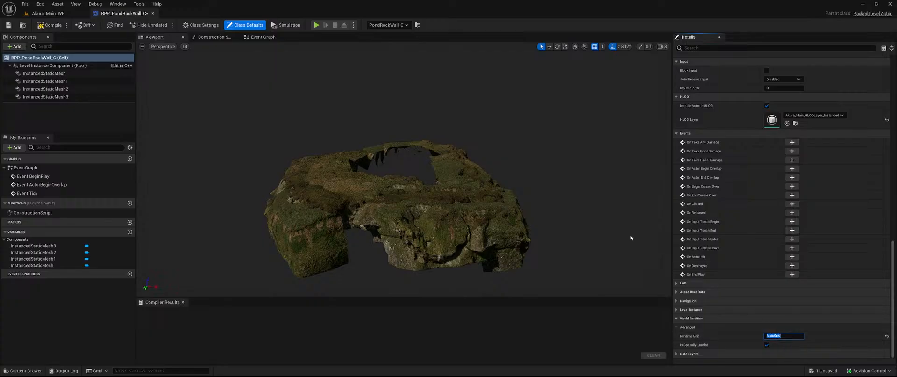
left_click(53, 29)
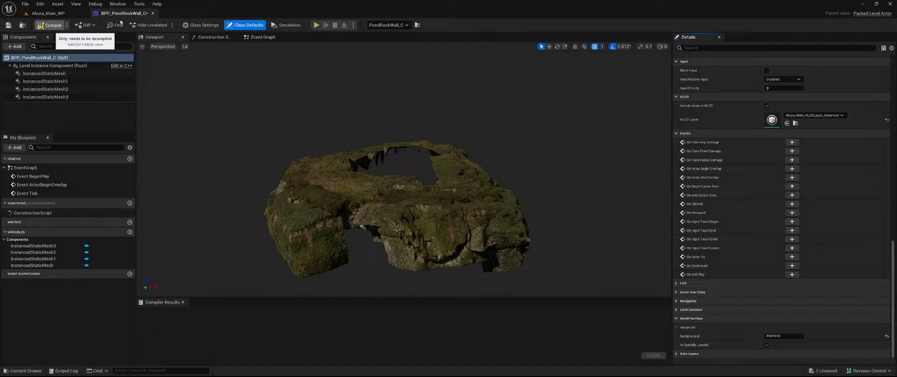
left_click(152, 13)
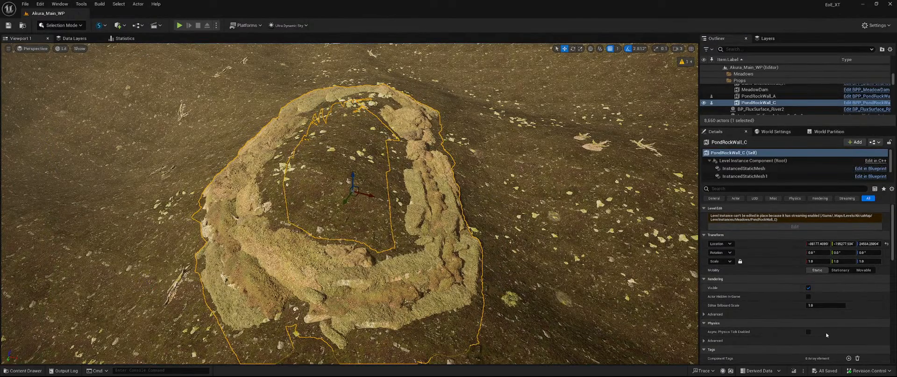
Browse to the Megascans 3D_Assets folder in the project content and filter it to static meshes
right_click_drag(664, 112, 626, 70)
key("w")
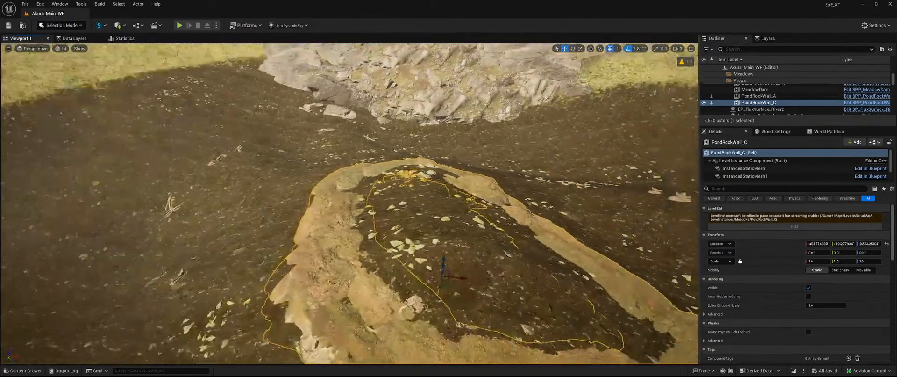
key("a")
right_click_drag(328, 280, 359, 299)
key("ctrl+space")
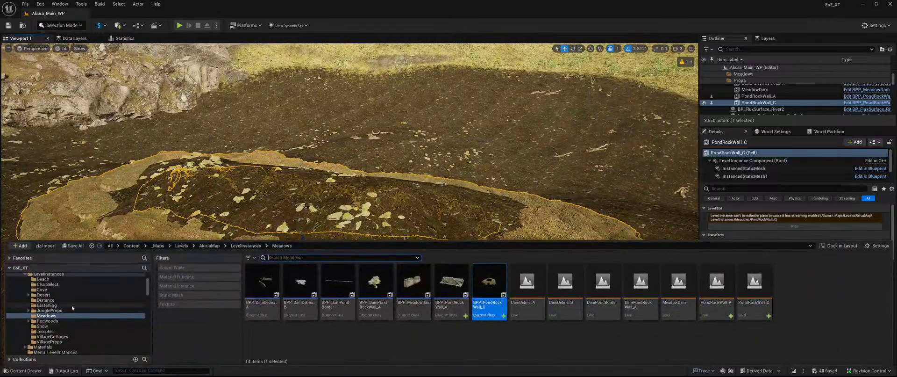
scroll(97, 308, "up", 10)
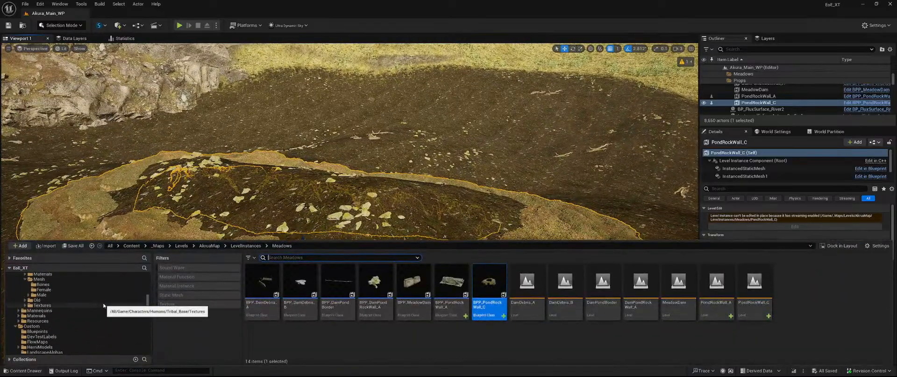
scroll(105, 305, "down", 8)
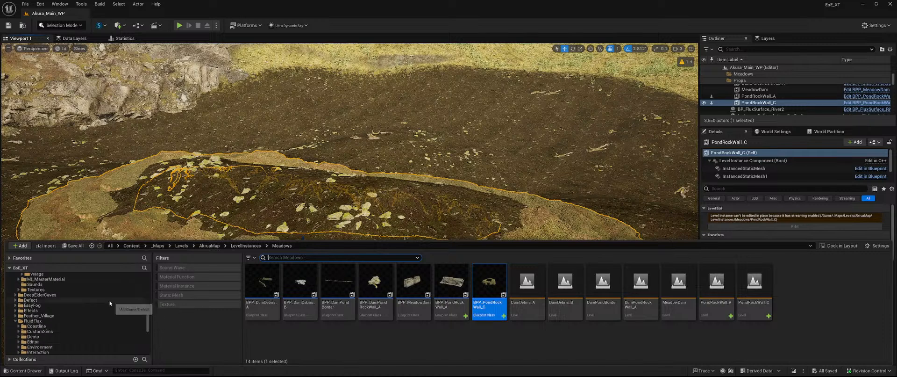
scroll(107, 302, "down", 3)
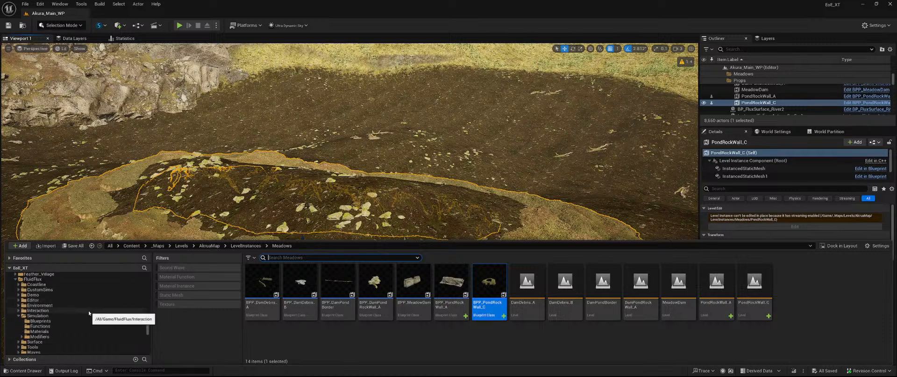
scroll(89, 312, "down", 3)
scroll(86, 313, "down", 5)
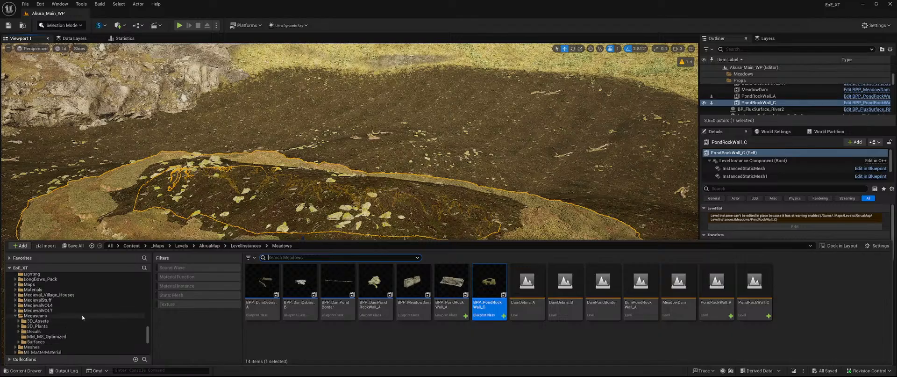
left_click(37, 320)
left_click(205, 296)
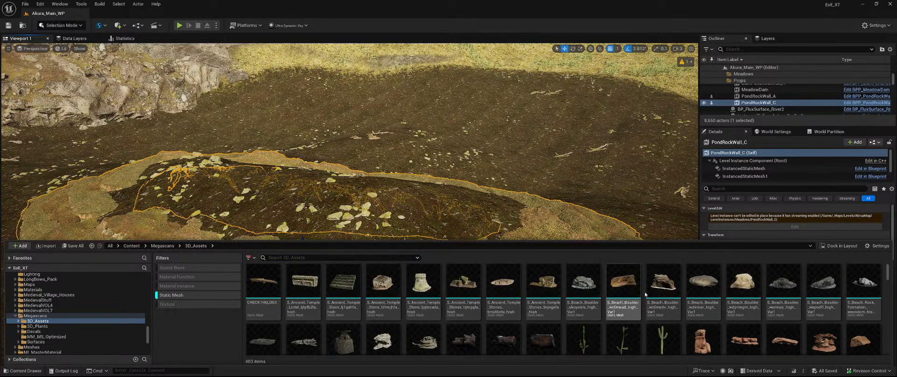
Look through the 3D_Assets static meshes for suitable rocks and search the folder for "terrain"
scroll(732, 296, "down", 5)
scroll(732, 295, "down", 10)
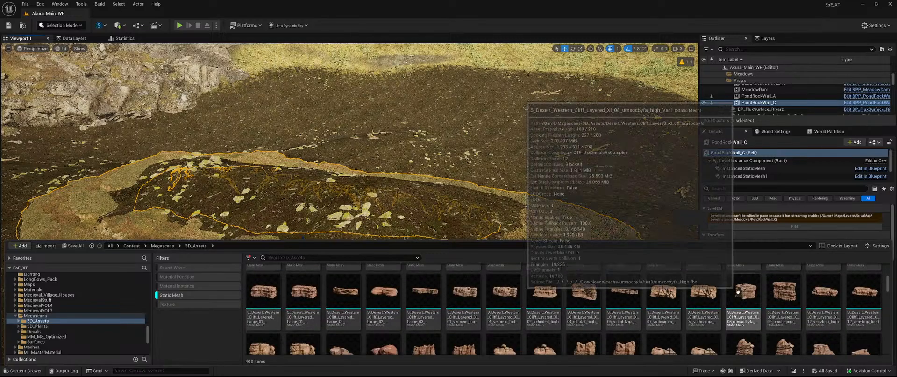
scroll(741, 295, "down", 10)
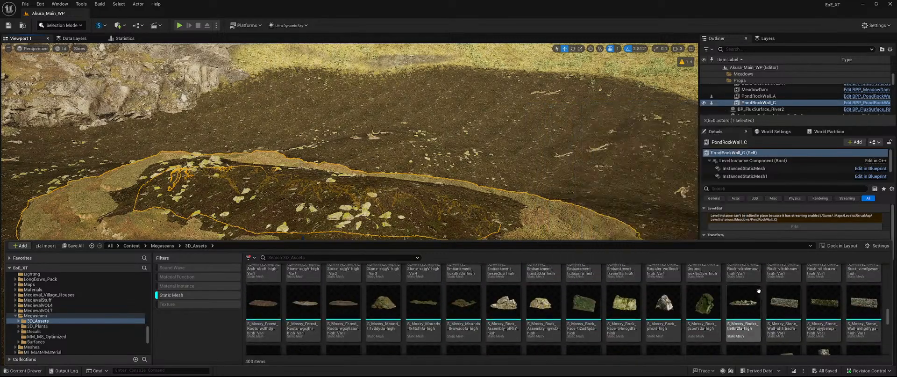
scroll(701, 299, "up", 2)
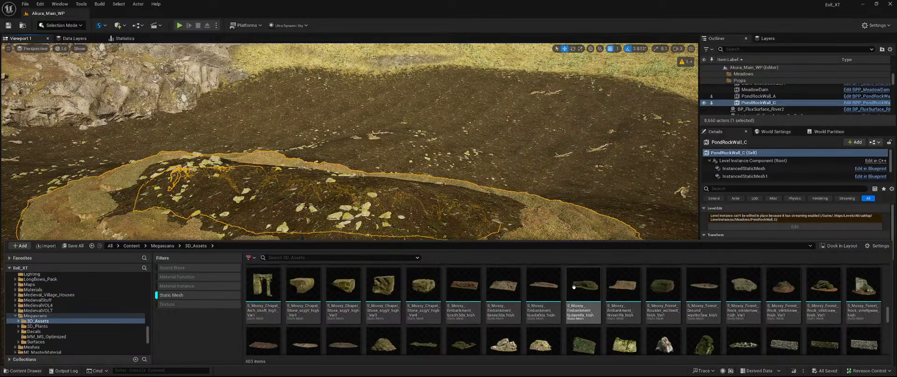
scroll(607, 294, "up", 5)
scroll(575, 290, "up", 2)
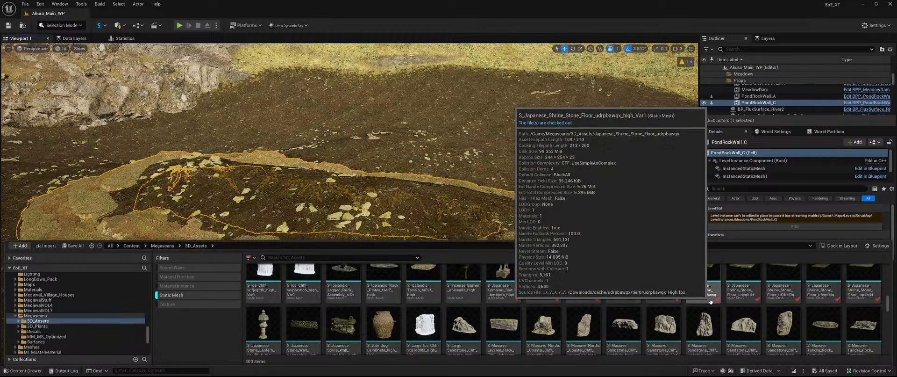
scroll(700, 299, "down", 2)
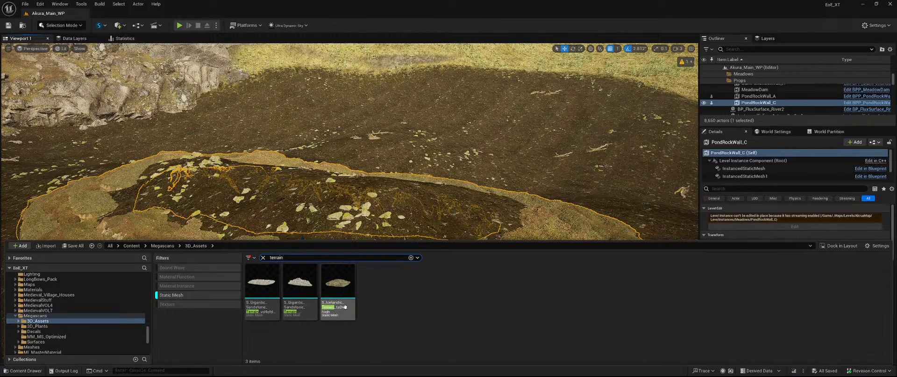
Place the S_Icelandic_Terrain_taDvf_high mesh on the pond rock wall, turn it to about -19.7° and position it along the rim
left_click_drag(339, 297, 386, 201)
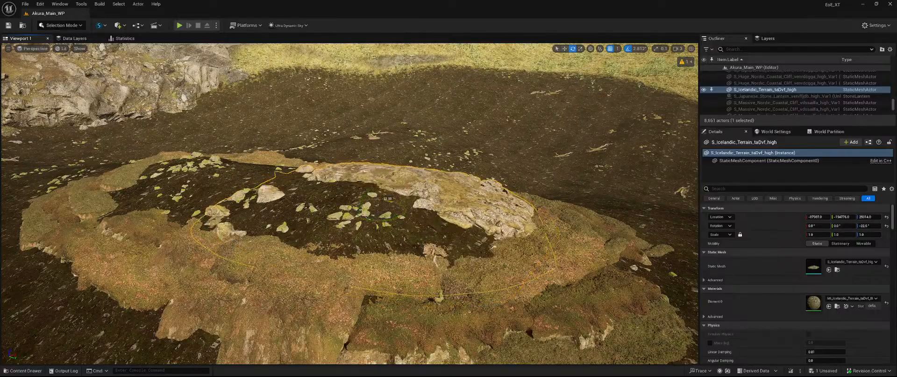
mouse_move(382, 214)
right_mouse_down()
mouse_move(280, 234)
mouse_move(382, 214)
right_mouse_up()
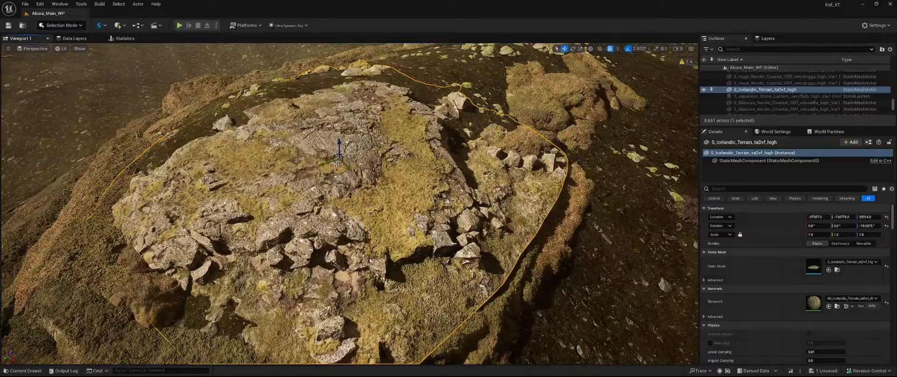
left_click_drag(336, 163, 329, 151)
right_click_drag(377, 164, 420, 173)
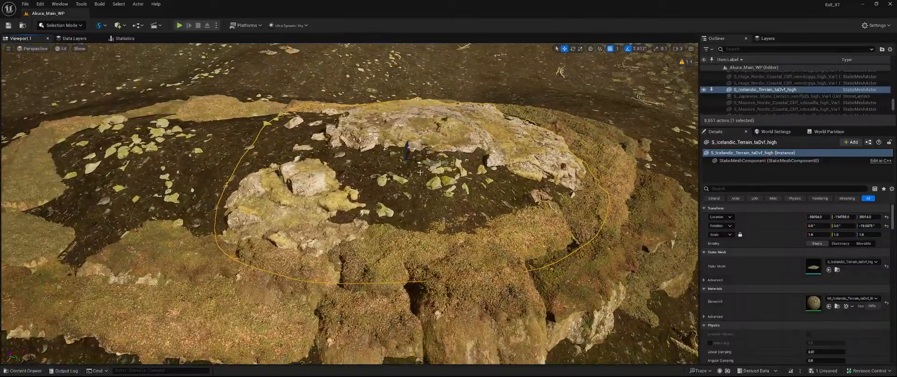
Duplicate the Icelandic terrain mesh beside the first along the pond wall, turning the copy to about -177.2°
left_click_drag(410, 160, 262, 145, "alt")
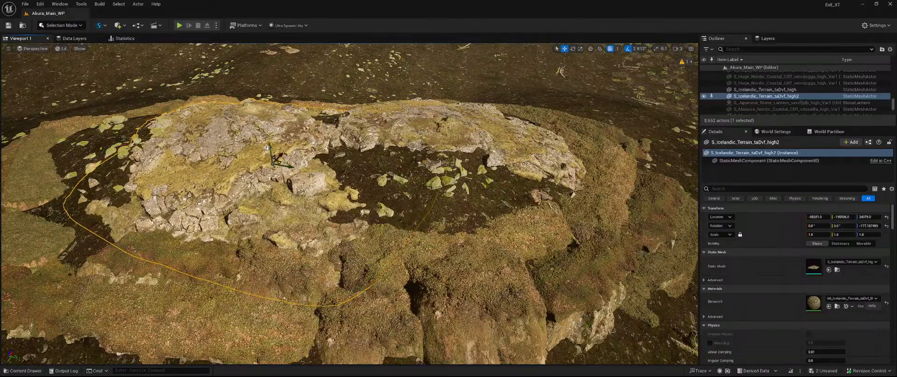
left_click_drag(267, 148, 268, 145)
Add a third Icelandic terrain mesh farther along the pond wall, sunk into the ground and turned and slightly tilted to fit
right_click_drag(267, 145, 411, 154)
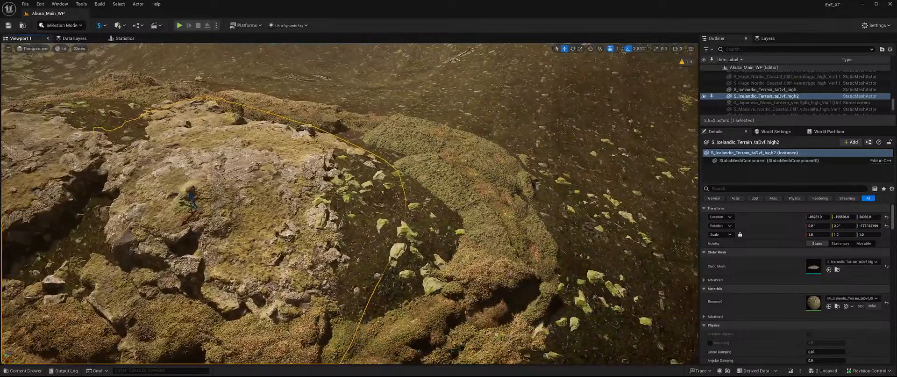
left_click_drag(188, 213, 421, 233, "alt")
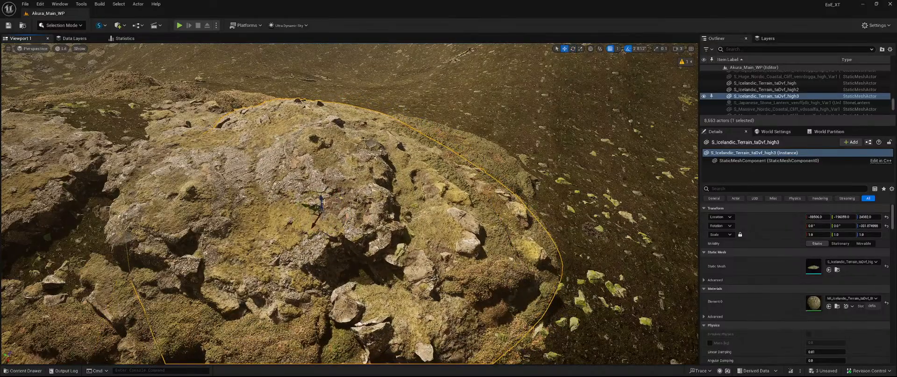
left_click_drag(321, 198, 322, 206)
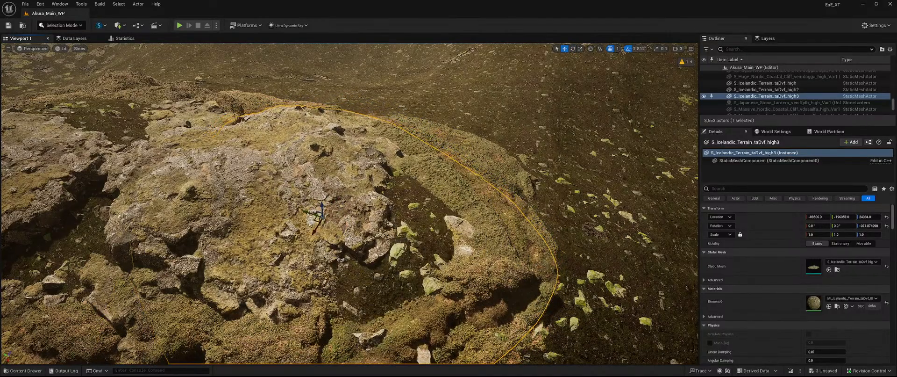
left_click_drag(352, 234, 367, 231)
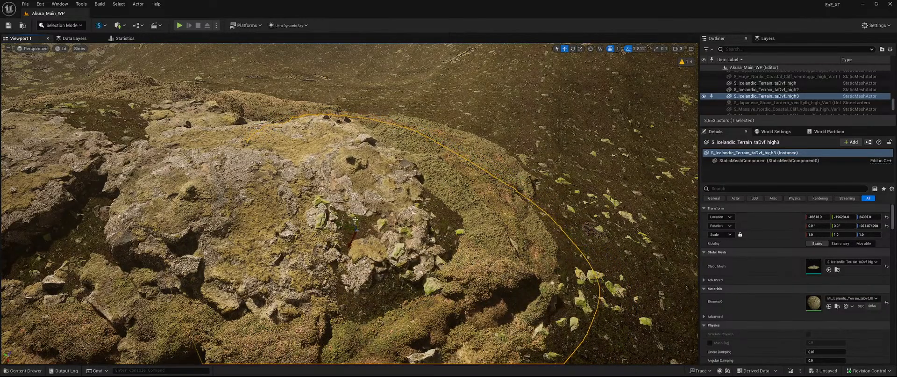
left_click_drag(349, 235, 376, 234)
mouse_move(376, 234)
right_mouse_down()
mouse_move(294, 243)
mouse_move(322, 234)
mouse_move(290, 252)
mouse_move(276, 248)
mouse_move(346, 243)
mouse_move(317, 182)
mouse_move(327, 253)
mouse_move(341, 243)
mouse_move(281, 253)
mouse_move(318, 281)
mouse_move(346, 243)
mouse_move(392, 255)
mouse_move(374, 243)
mouse_move(387, 237)
right_mouse_up()
key("w")
Replace the 3D_Assets search with "embankment", keeping the static mesh filter on
key("ctrl+space")
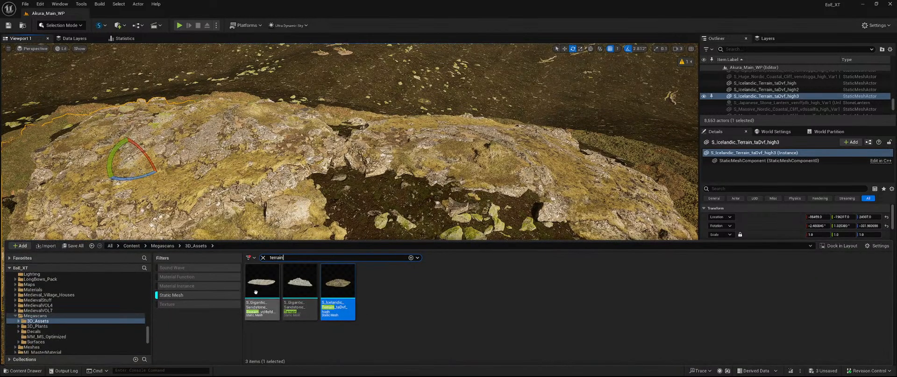
left_click(177, 295)
left_click(178, 296)
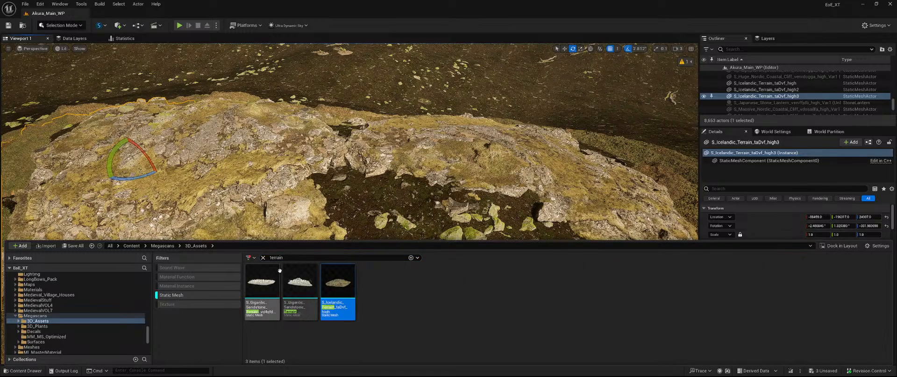
left_click(264, 258)
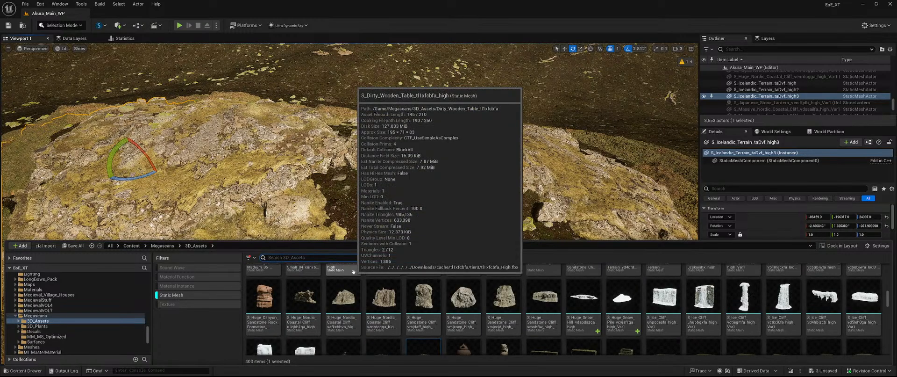
type("emab")
type("bankment")
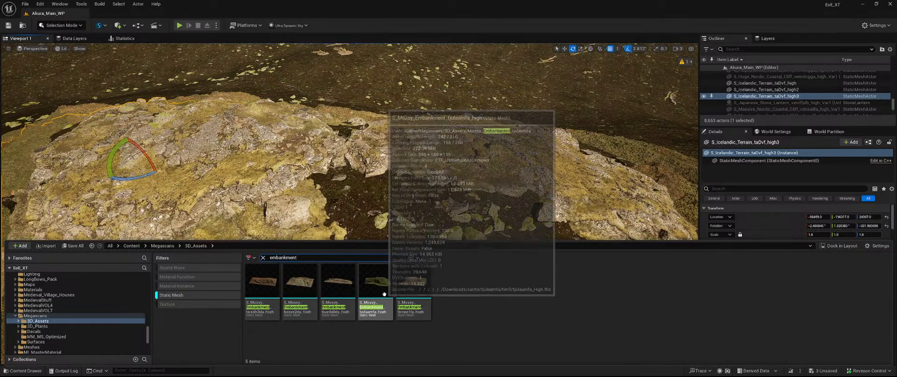
Try the S_Mossy_Embankment_tjulaamfa_high mesh at scale 2 along the pond's inner edge, tilted and repositioned, and delete it
left_click_drag(376, 298, 456, 220)
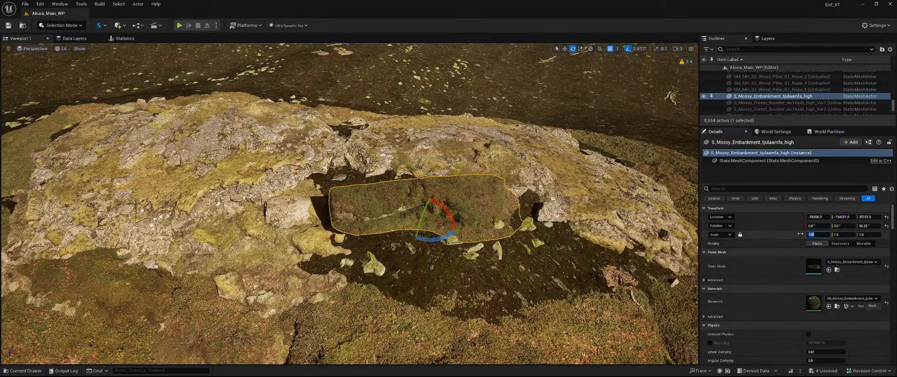
type("2")
key("Return")
left_click_drag(428, 203, 429, 241)
key("e")
right_click_drag(428, 242, 421, 255)
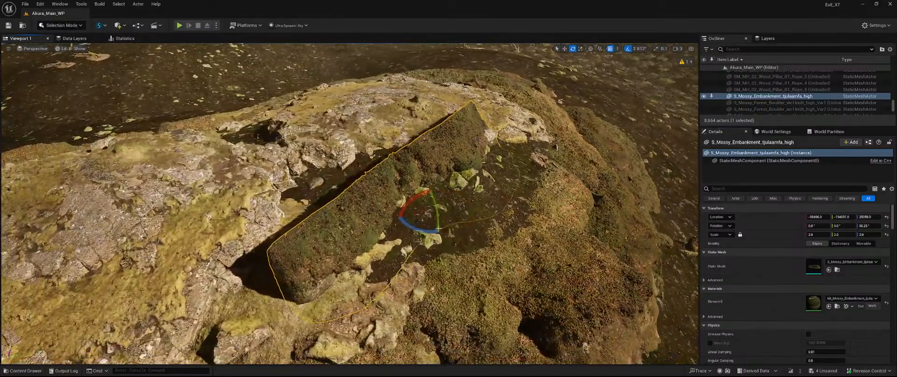
left_click_drag(415, 197, 515, 218)
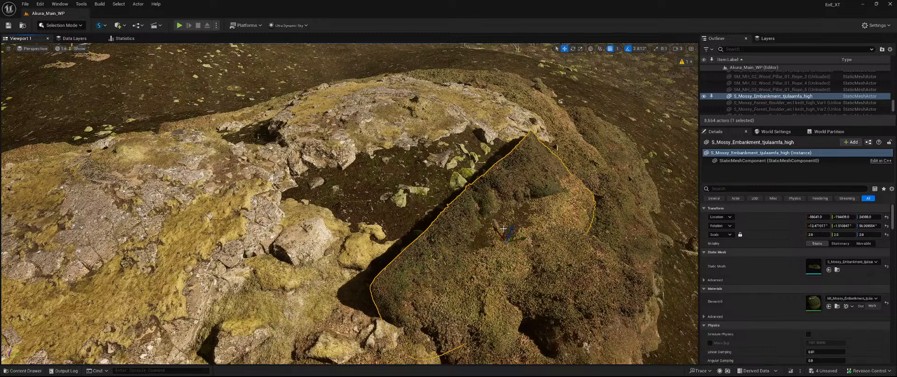
key("Delete")
Place the S_Mossy_Embankment_tjexee2da_high mesh in the pond basin between the terrain rocks
key("ctrl+space")
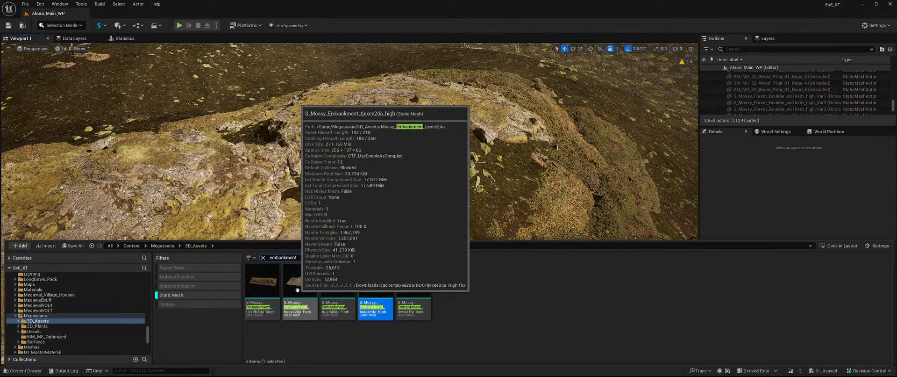
left_click_drag(298, 290, 358, 174)
left_click(382, 206)
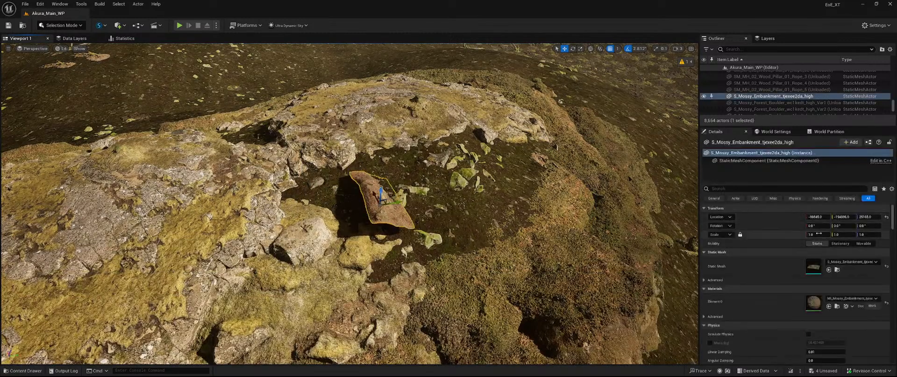
Scale the S_Mossy_Embankment_tjexee2da_high mesh to 2, turn it about 79° and sink it into the pond basin
key("Return")
right_click_drag(438, 191, 432, 195)
key("e")
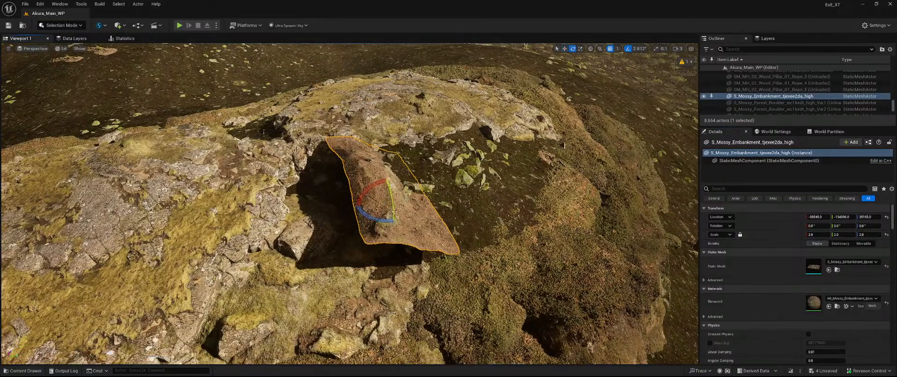
left_click_drag(381, 216, 299, 214)
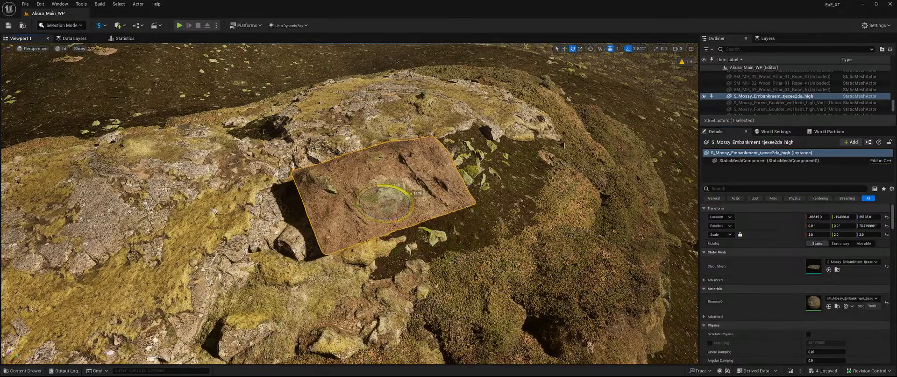
key("w")
left_click_drag(384, 188, 427, 190)
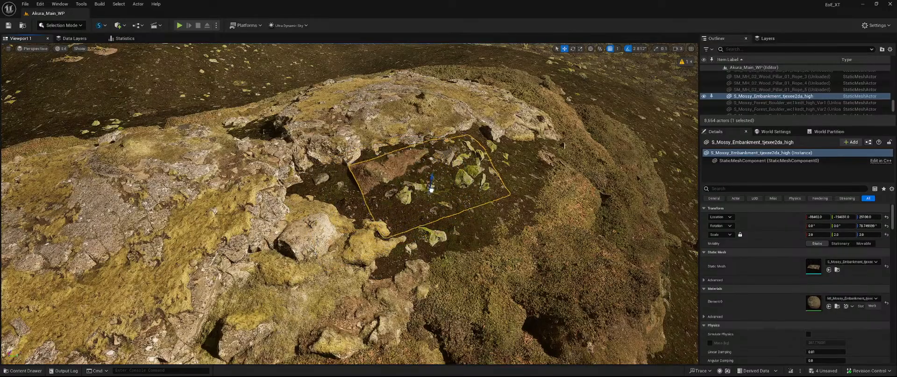
Try tilting the embankment mesh and shifting it against the rocks at the pond's inner edge
key("e")
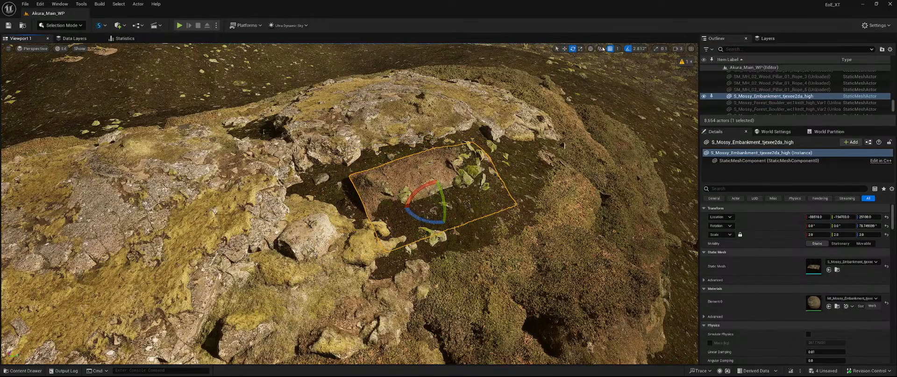
left_click_drag(445, 208, 439, 222)
right_click_drag(440, 223, 423, 238)
key("w")
left_click_drag(322, 211, 322, 143)
right_click_drag(322, 143, 299, 202)
key("w")
key("s")
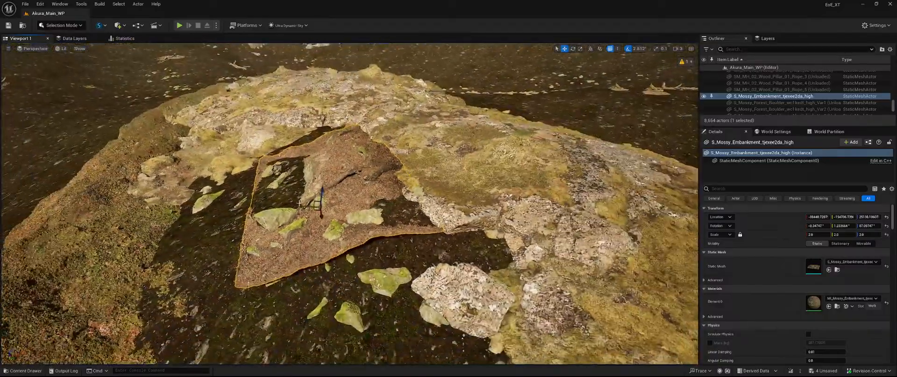
left_click_drag(316, 210, 342, 186)
Try a further tilt and a lower position for the embankment mesh, and delete it
right_click_drag(342, 186, 486, 201)
key("w")
key("s")
right_click_drag(329, 224, 329, 224)
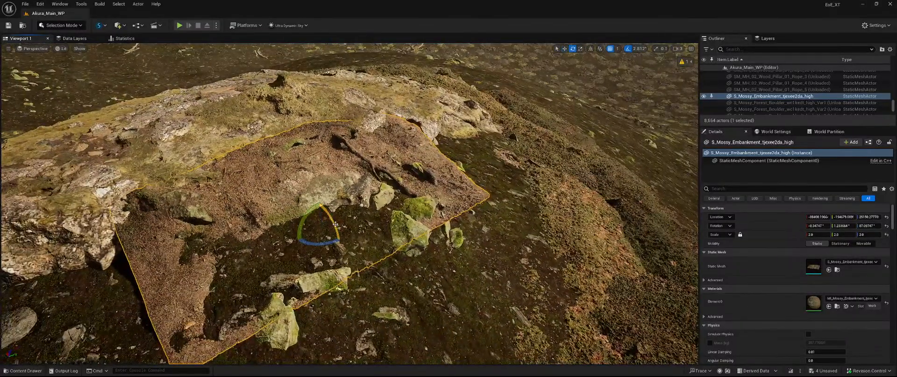
left_click_drag(335, 224, 323, 222)
key("w")
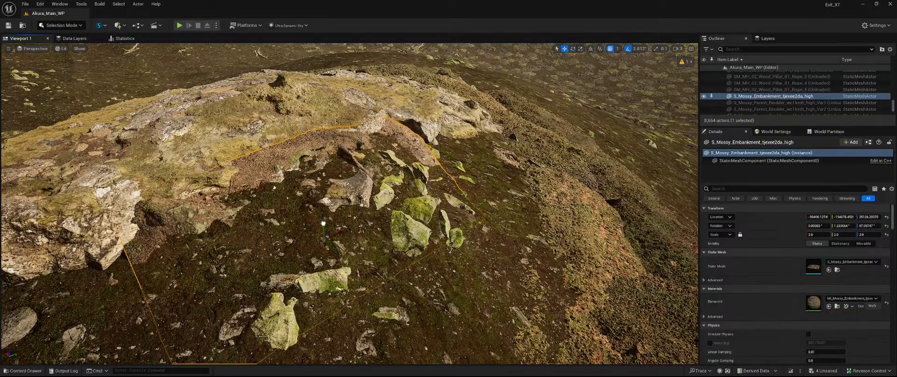
key("Delete")
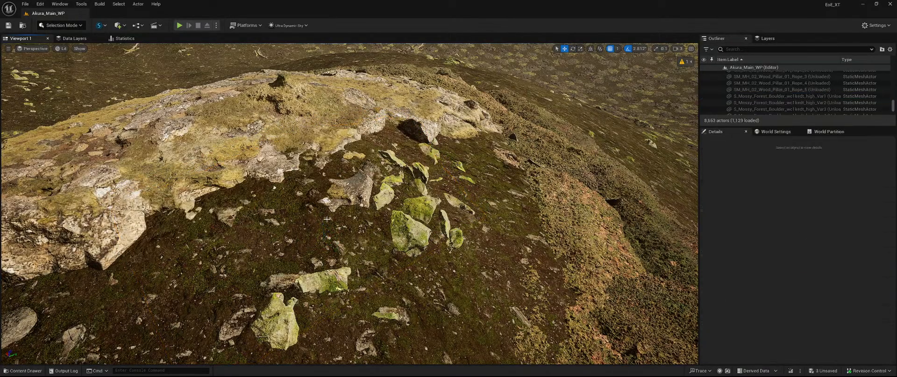
Try the S_Mossy_Embankment_tkvsei1fa_high mesh at the pond's inner edge, turned about 79°, and delete it
key("ctrl+space")
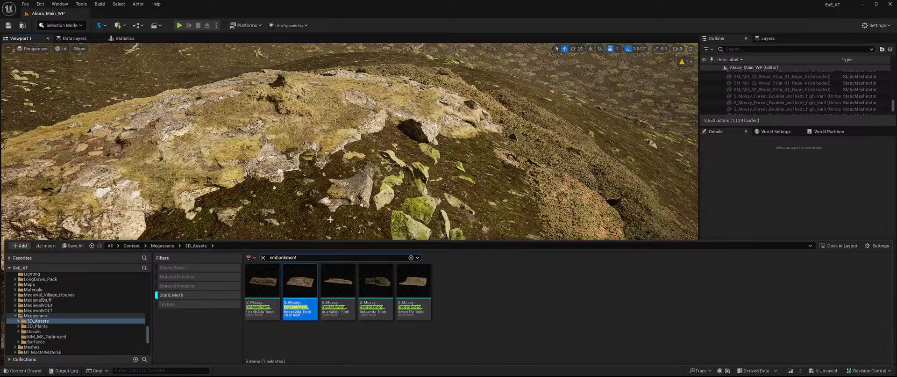
left_click(414, 282)
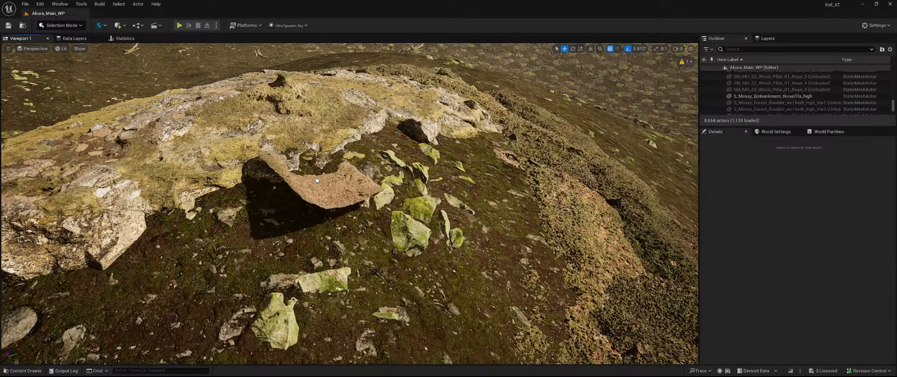
left_click(318, 181)
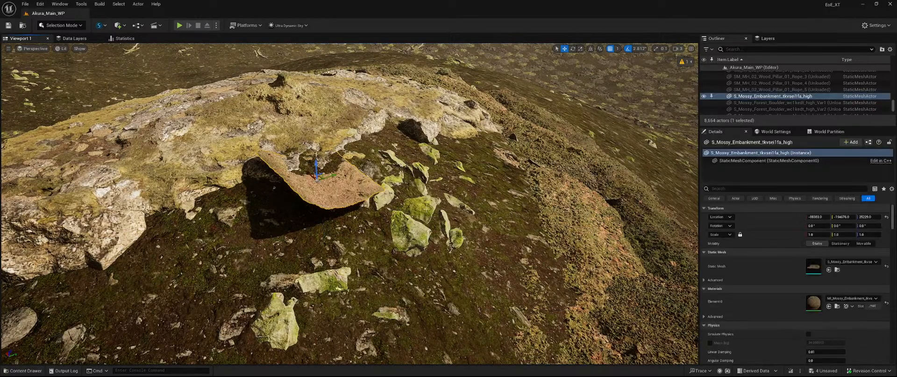
right_click_drag(318, 181, 332, 192)
key("e")
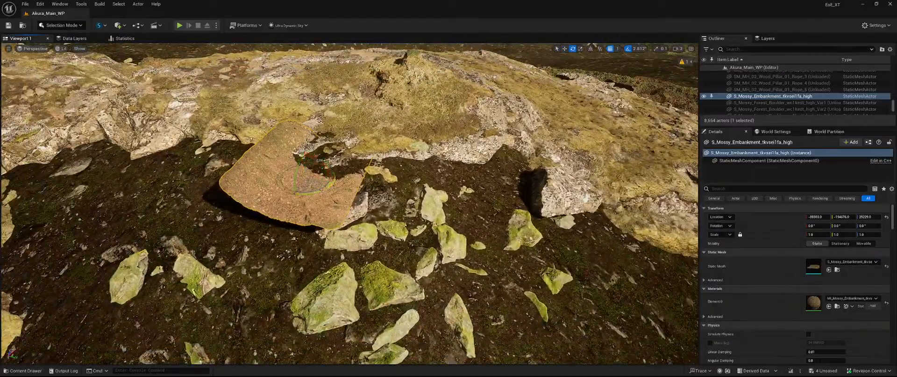
left_click_drag(332, 193, 339, 189)
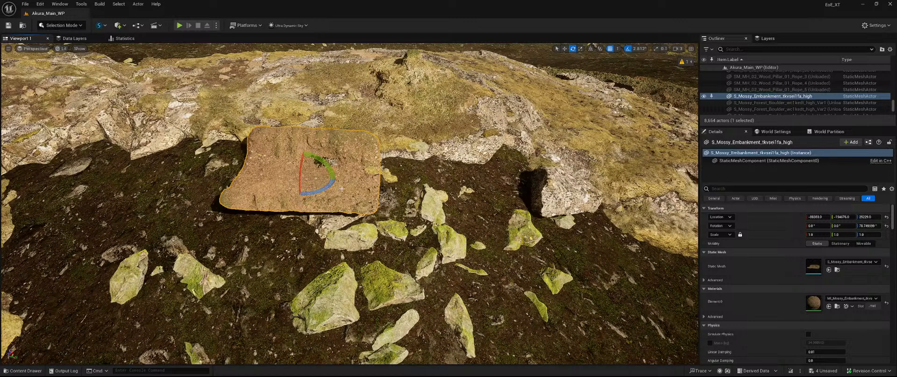
key("Delete")
Try the S_Mossy_Embankment_tjcxdh3da_high mesh along the pond wall, turned about 65° and lowered into the ground, and delete it
key("ctrl+space")
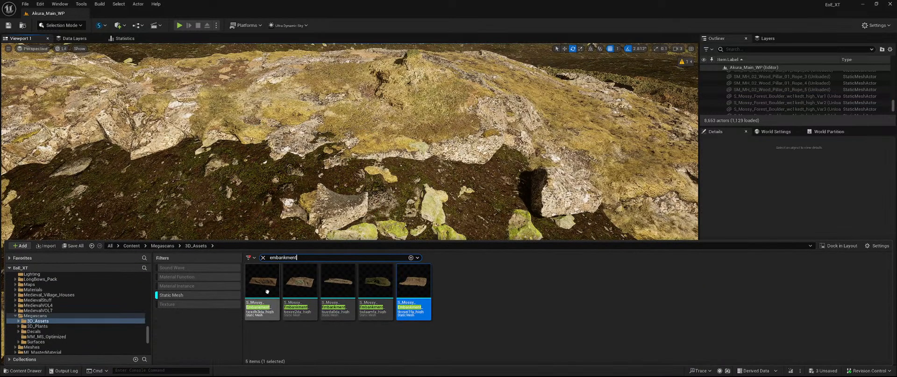
left_click_drag(267, 291, 371, 227)
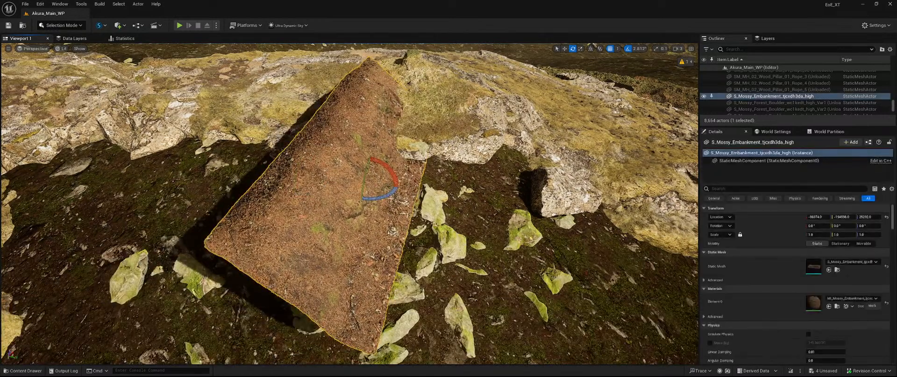
left_click_drag(391, 198, 376, 213)
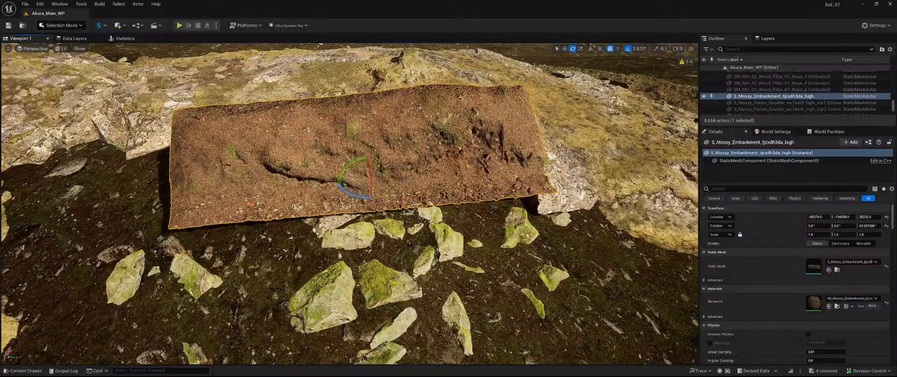
mouse_move(368, 178)
right_mouse_down()
mouse_move(421, 182)
mouse_move(355, 196)
mouse_move(367, 179)
right_mouse_up()
key("w")
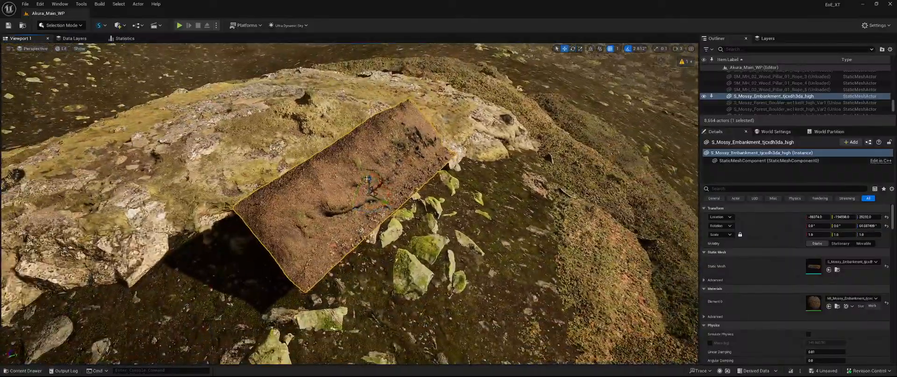
left_click_drag(369, 179, 370, 210)
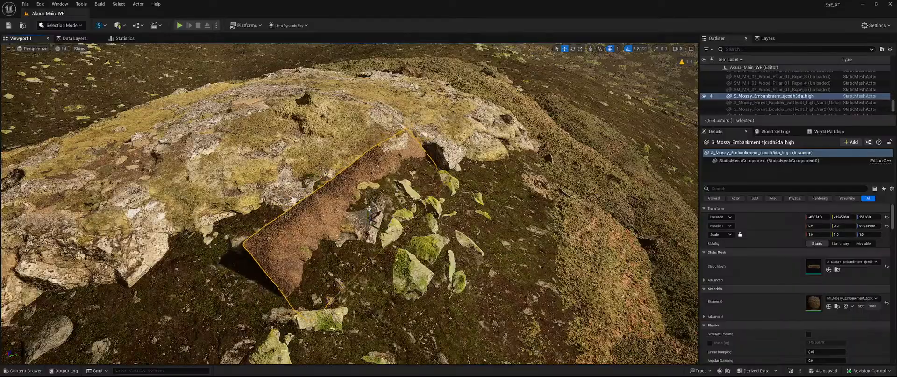
key("Delete")
Turn off the static mesh filter, open the _Maps/Libraries content folder and clear the "embankment" search
key("ctrl+space")
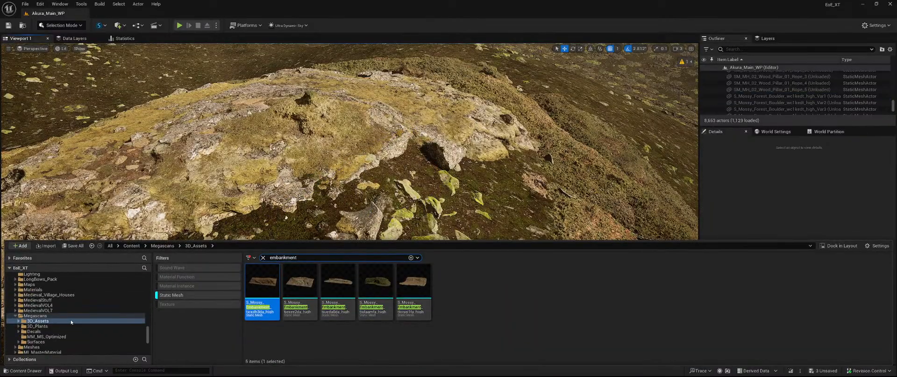
scroll(71, 322, "up", 5)
scroll(74, 321, "down", 3)
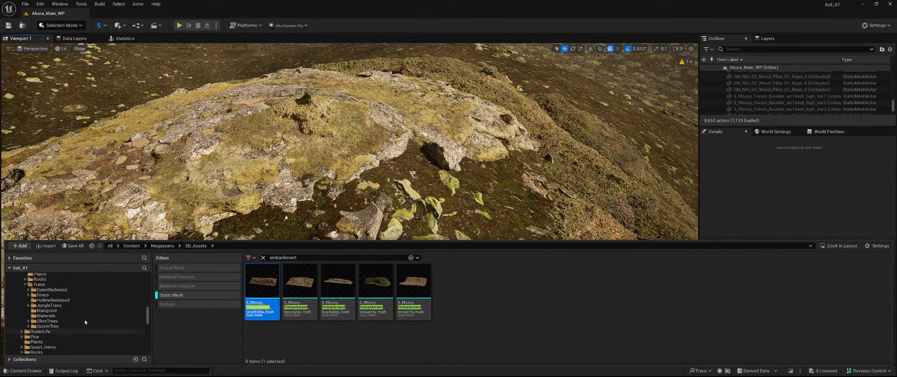
left_click(171, 295)
scroll(92, 316, "down", 3)
scroll(91, 315, "down", 6)
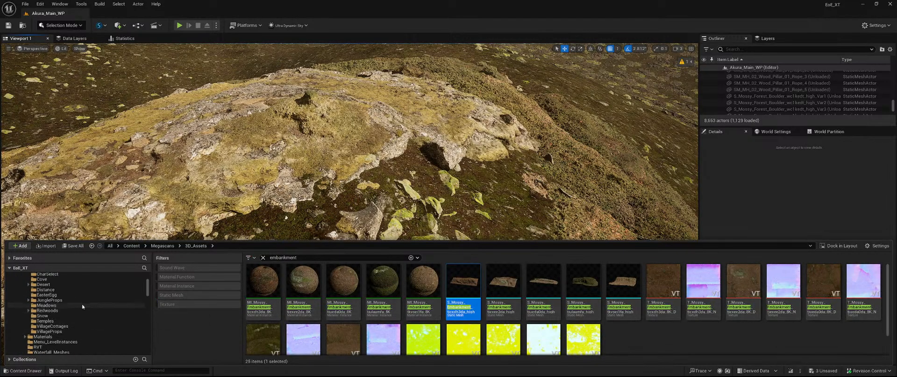
scroll(77, 306, "up", 5)
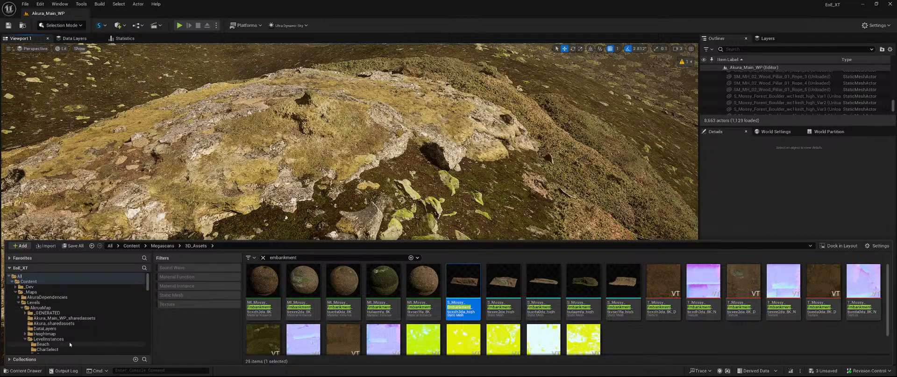
scroll(28, 340, "down", 3)
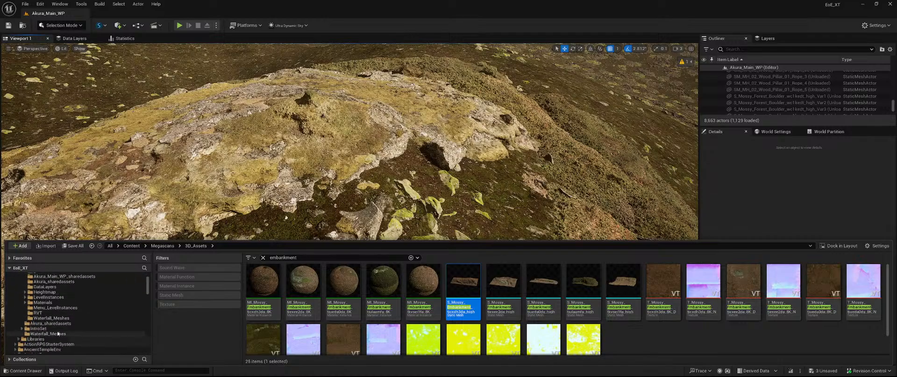
left_click(38, 339)
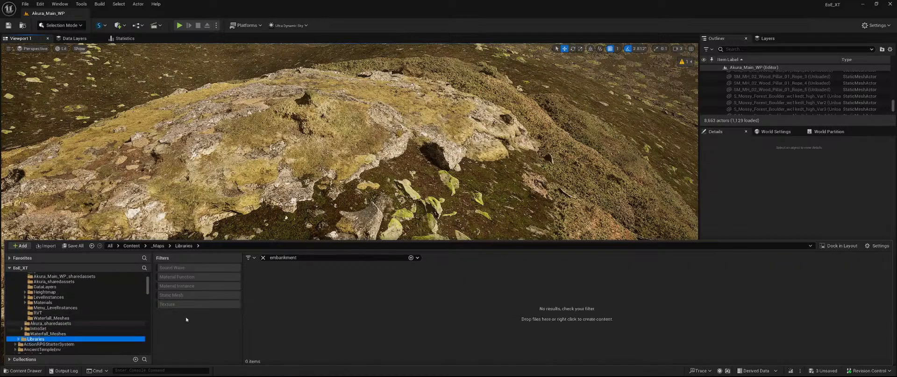
left_click(263, 257)
Browse the Libraries assets to the Slopes meshes of MWConiferForest
double_click(261, 280)
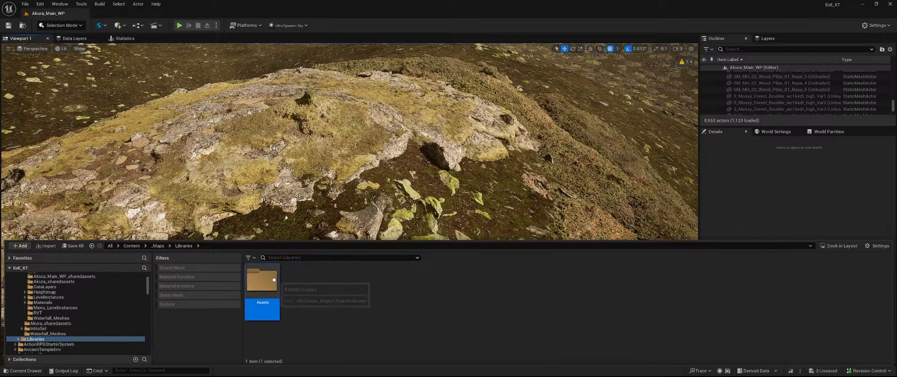
double_click(527, 281)
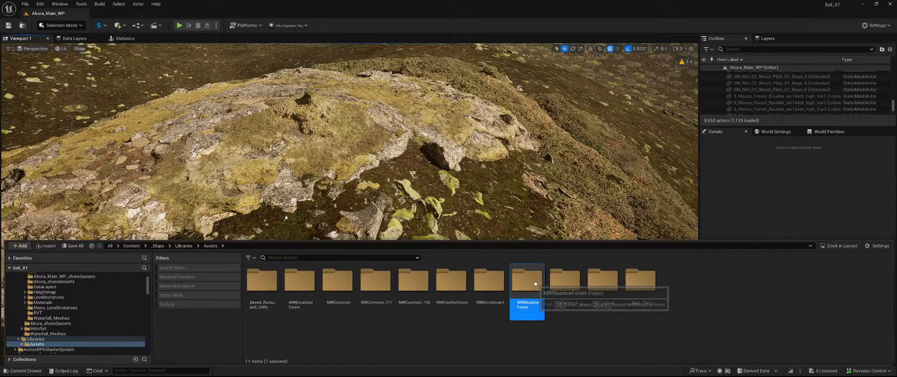
double_click(381, 281)
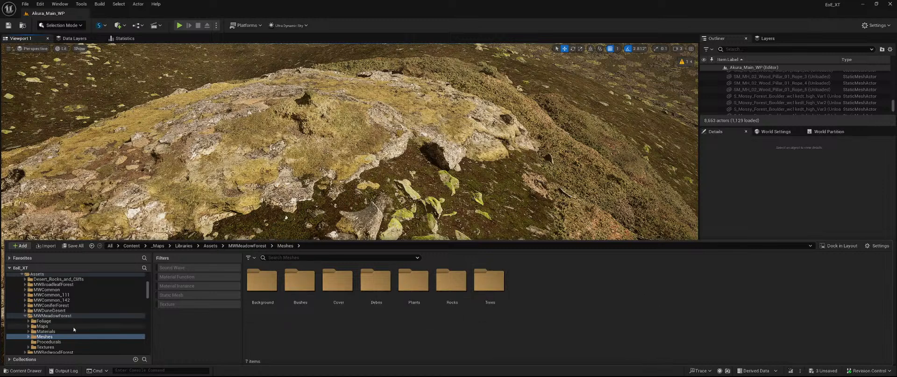
left_click(82, 305)
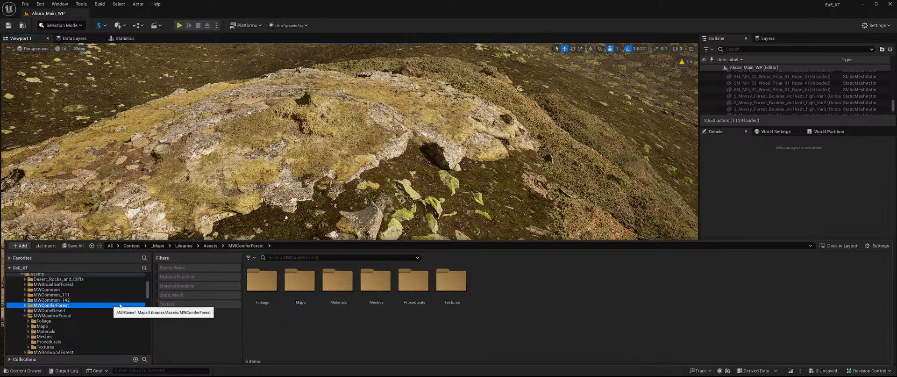
double_click(376, 282)
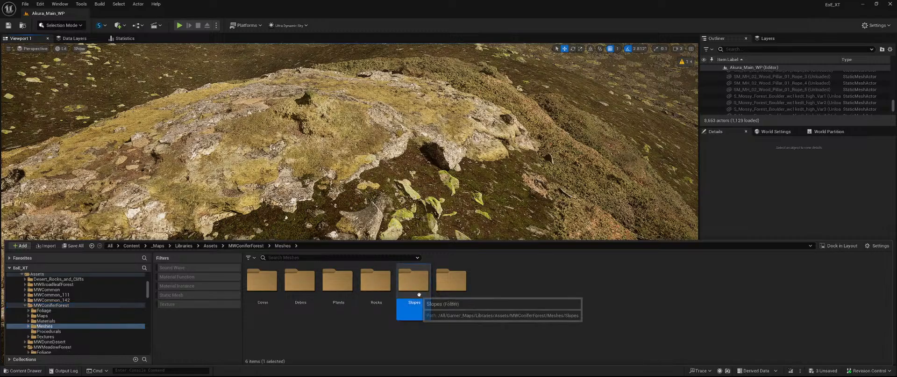
double_click(413, 283)
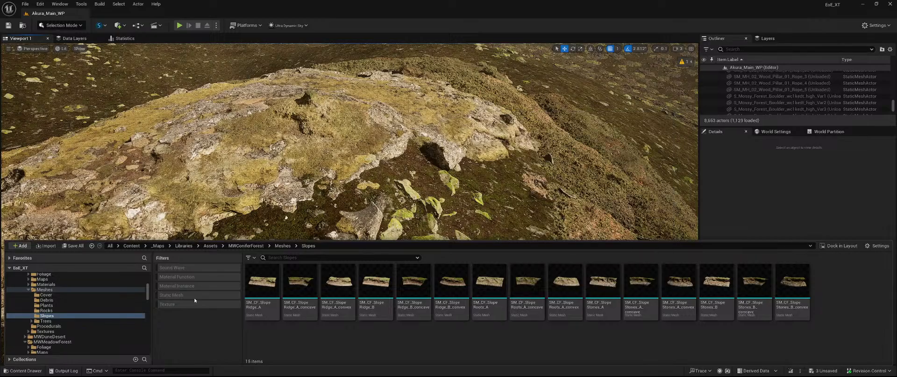
Place the SM_CF_SlopeRoots_A mesh along the pond's inner rock edge, turned about 79° and moved down against the wall
left_click_drag(487, 290, 423, 229)
key("e")
key("w")
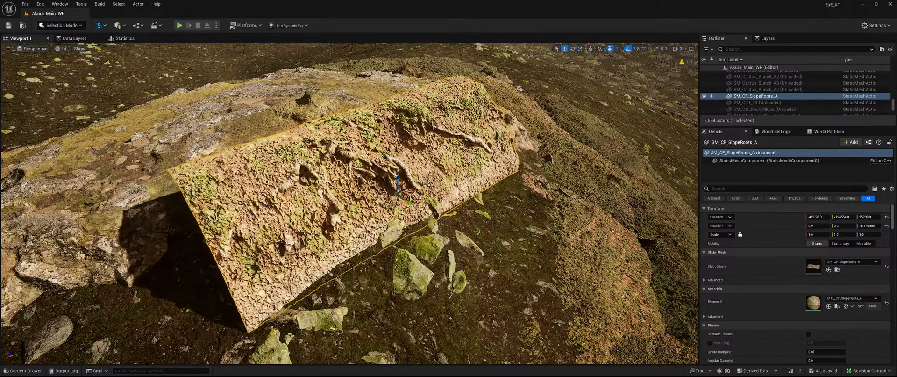
key("e")
left_click_drag(412, 189, 211, 285)
key("w")
Turn and tilt the root slope mesh to follow the line of the pond wall
mouse_move(210, 285)
right_mouse_down()
mouse_move(130, 276)
mouse_move(210, 284)
right_mouse_up()
key("e")
left_click_drag(449, 246, 435, 245)
right_click_drag(434, 244, 455, 248)
mouse_move(402, 254)
right_mouse_down()
mouse_move(495, 248)
mouse_move(401, 255)
right_mouse_up()
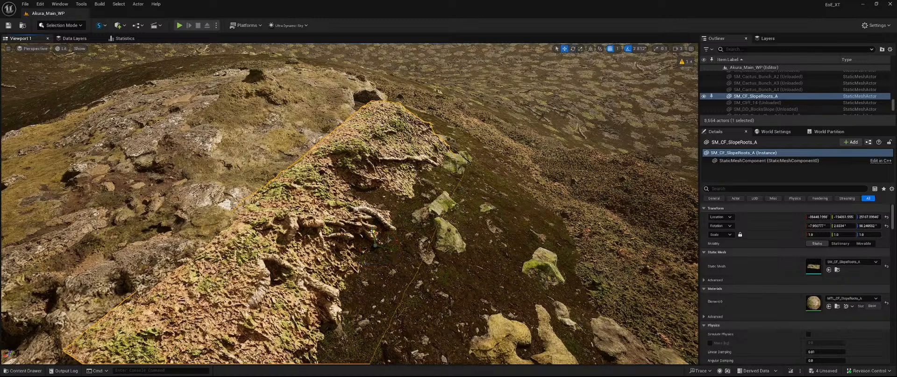
Sink the root slope deeper into the ground, adjust its angle and slide it along beneath the terrain rocks
left_click_drag(373, 233, 388, 241)
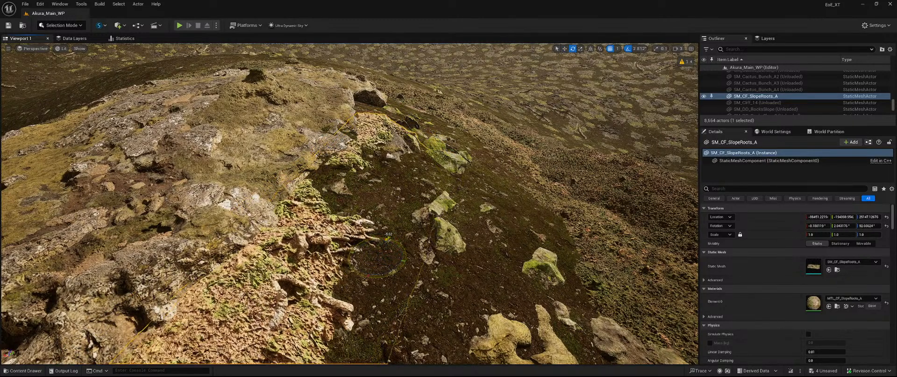
mouse_move(389, 240)
right_mouse_down()
mouse_move(336, 238)
mouse_move(388, 252)
mouse_move(393, 243)
right_mouse_up()
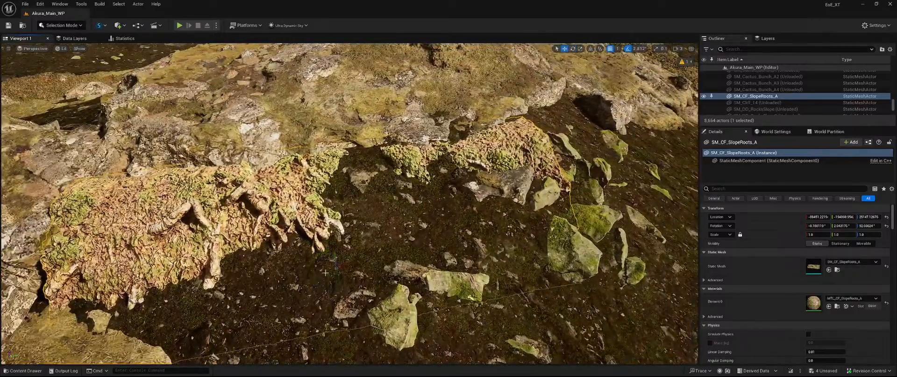
left_click_drag(343, 272, 255, 280)
right_click_drag(273, 276, 173, 276)
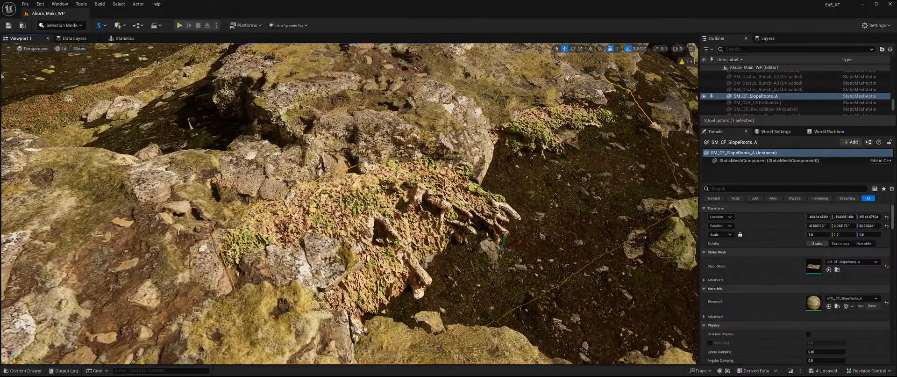
Nudge the root slope mesh slightly to settle it against the pond wall
left_click_drag(504, 233, 505, 234)
mouse_move(506, 235)
right_mouse_down()
mouse_move(547, 215)
mouse_move(514, 238)
right_mouse_up()
Try the SM_CF_SlopeRidge_B_convex mesh beside the root slope, turned about 73° and lowered against the wall, and delete it
key("ctrl+space")
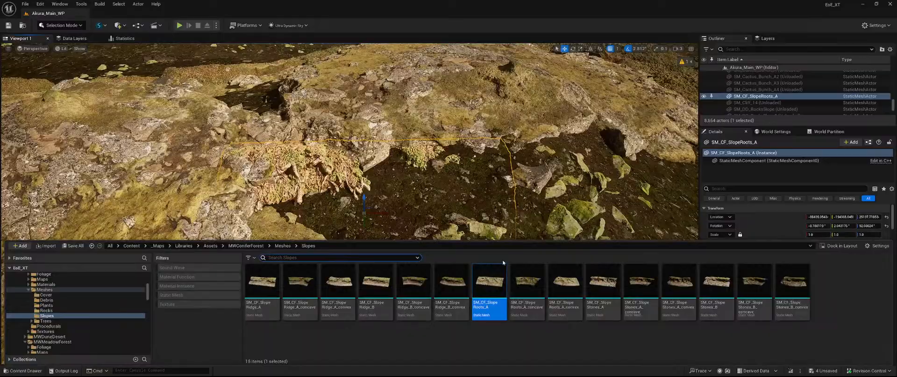
left_click(451, 289)
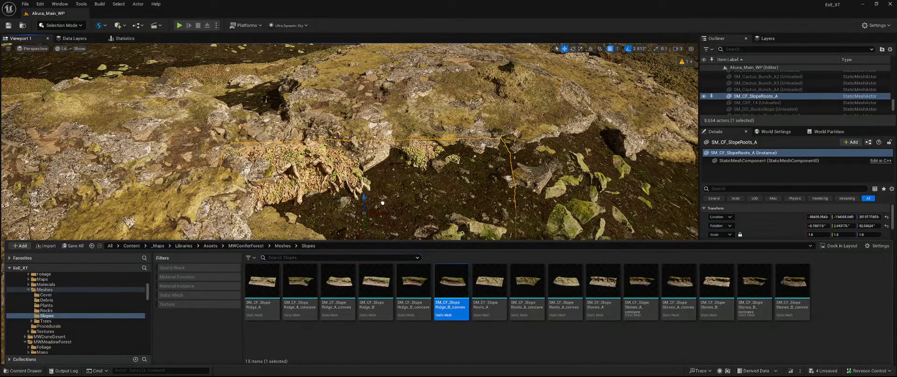
left_click_drag(382, 202, 382, 202)
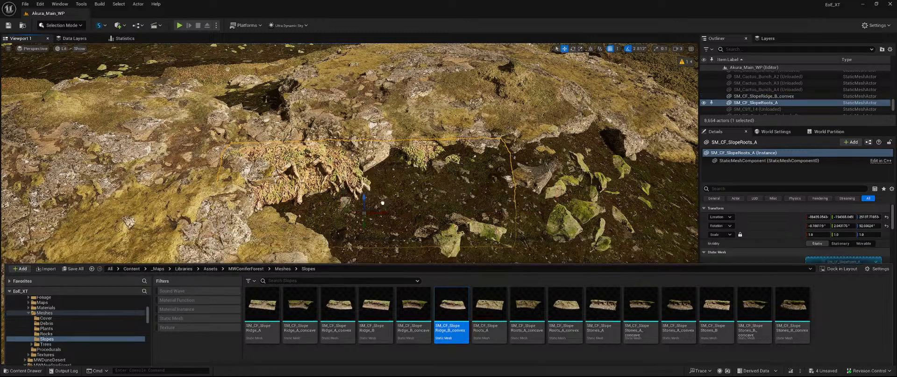
key("e")
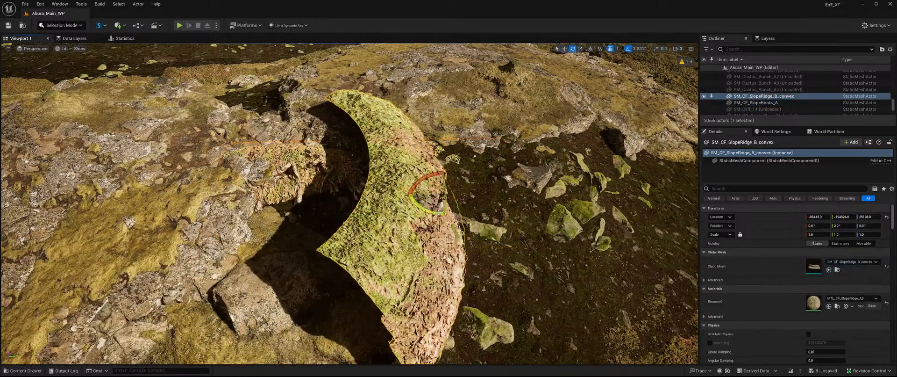
left_click_drag(440, 210, 437, 253)
key("w")
right_click_drag(437, 252, 496, 253)
key("w")
left_click_drag(380, 210, 382, 198)
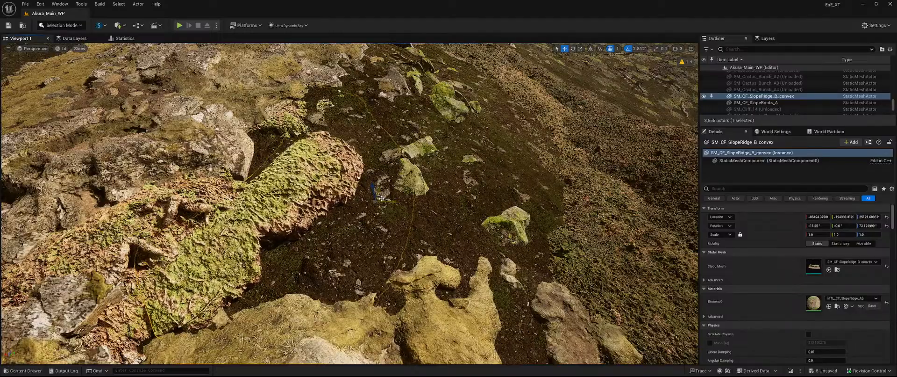
key("Delete")
Place the SM_CF_SlopeRoots_A_convex mesh beside the first root slope, turned about 87° and tilted about -20°
key("ctrl+space")
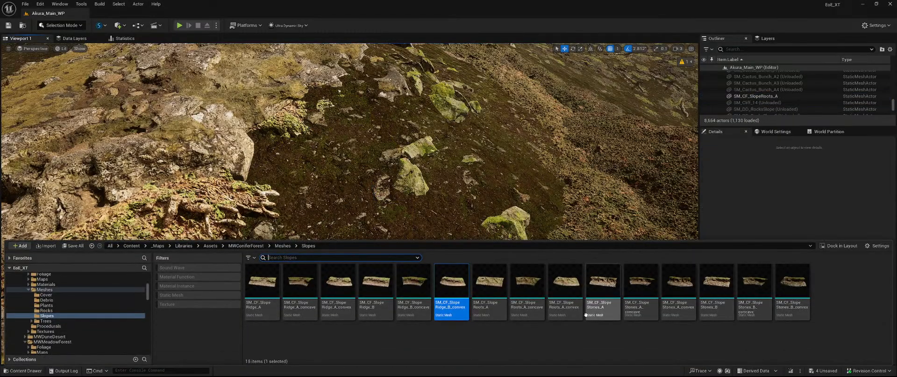
left_click_drag(571, 288, 498, 179)
key("e")
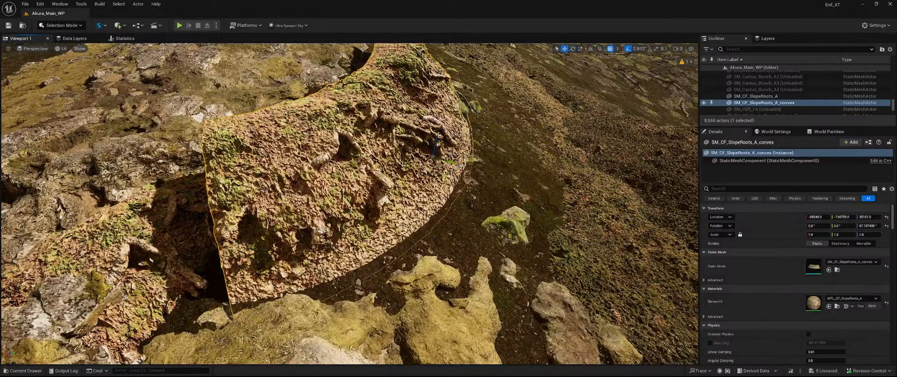
left_click_drag(450, 144, 434, 149)
key("w")
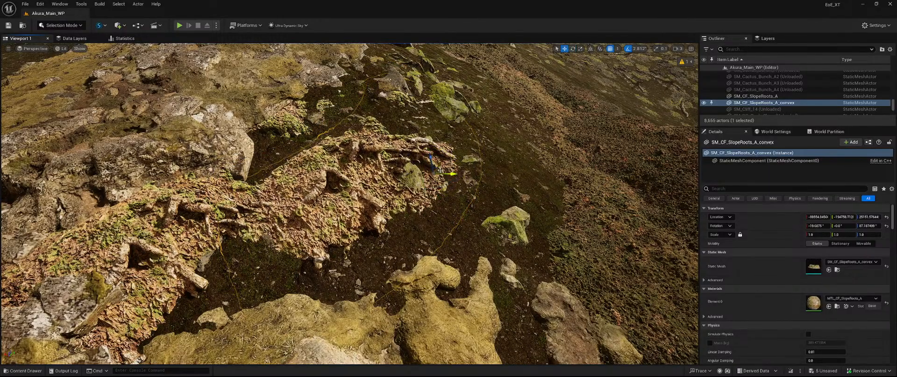
Slide the convex root slope against the pond's inner wall so it overlaps the first root slope
left_click_drag(412, 187, 389, 228)
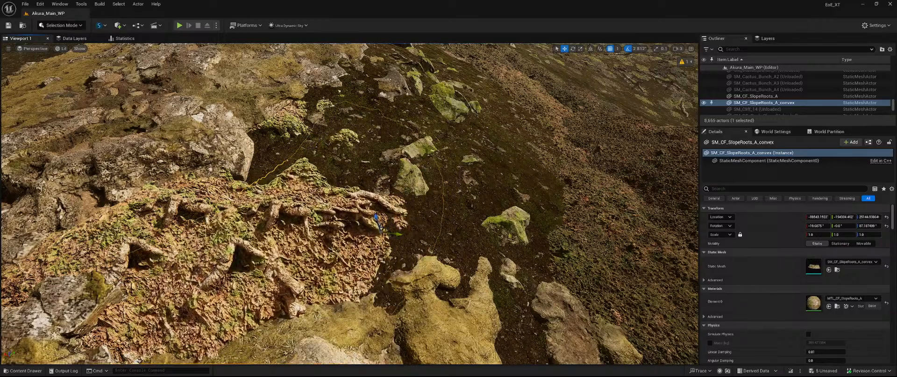
mouse_move(438, 242)
right_mouse_down()
mouse_move(383, 242)
mouse_move(383, 205)
mouse_move(411, 238)
mouse_move(438, 242)
right_mouse_up()
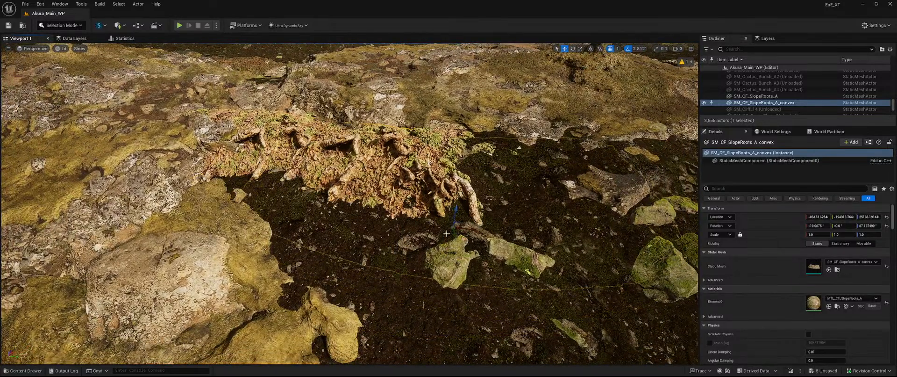
right_click_drag(461, 232, 493, 220)
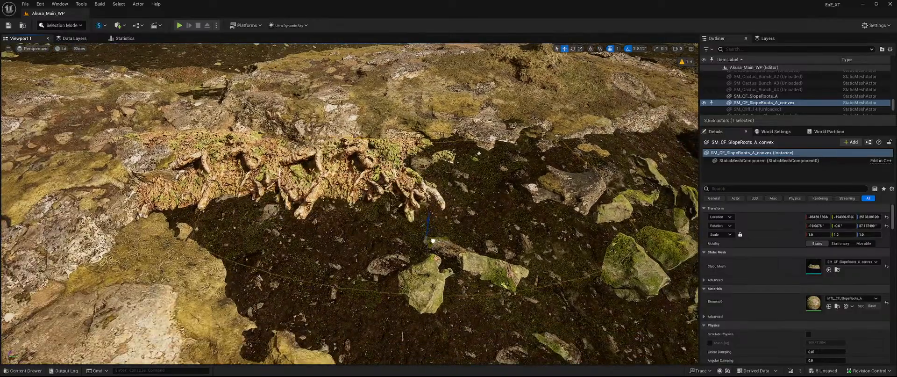
right_click_drag(433, 240, 453, 220)
Duplicate the convex root slope, turn the copy to about 71° and move it to the far end of the rock mound
key("ctrl+space")
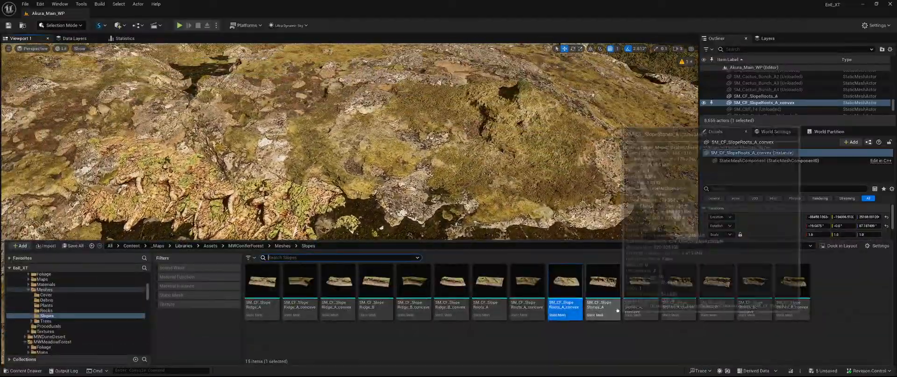
right_click_drag(537, 229, 486, 238)
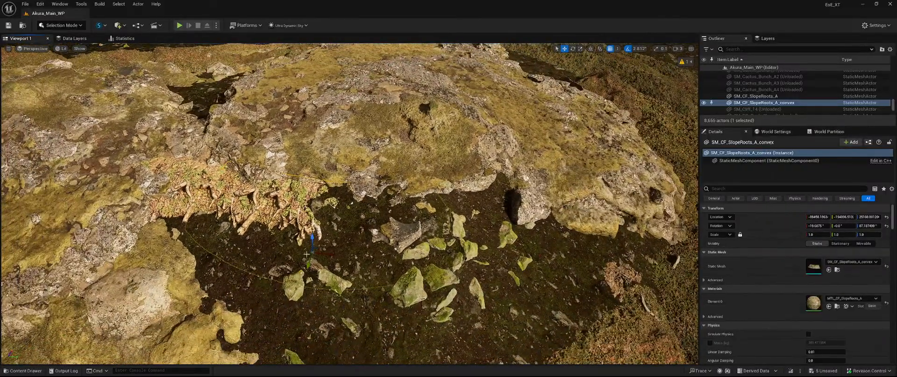
left_click_drag(315, 257, 498, 271, "alt")
key("e")
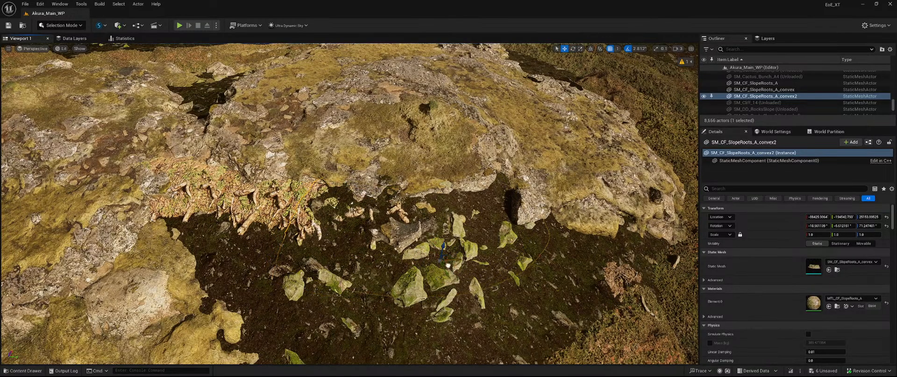
left_click_drag(436, 272, 593, 277)
Tilt the duplicated root slope to about -13° and settle it into the end of the rock mound
key("f")
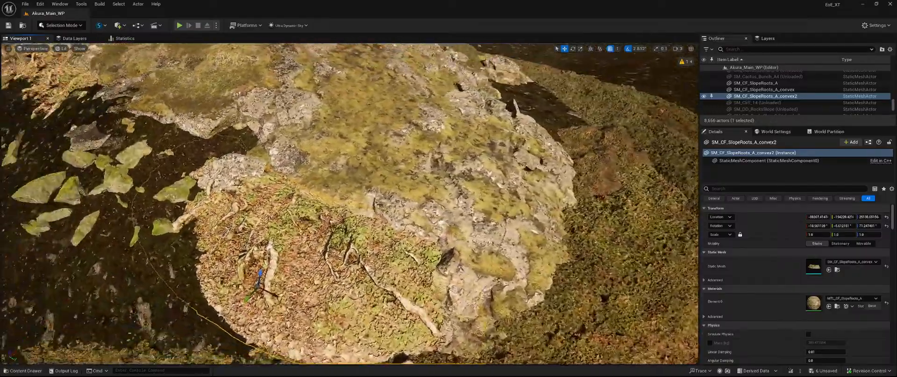
right_click_drag(350, 203, 331, 210)
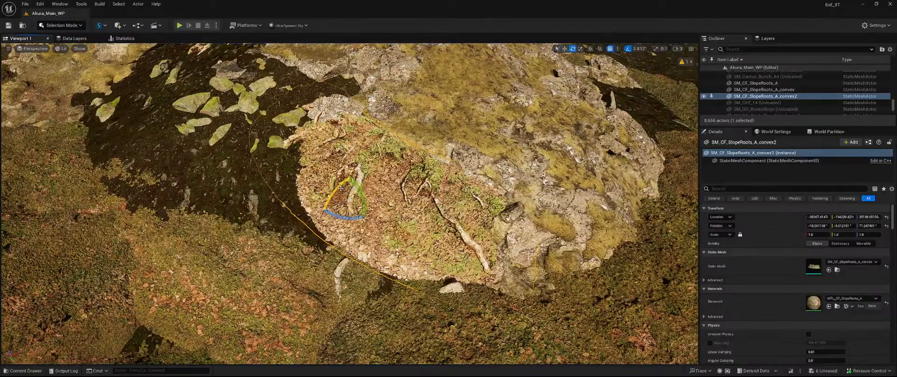
mouse_move(342, 188)
left_mouse_down()
mouse_move(350, 177)
mouse_move(345, 196)
left_mouse_up()
mouse_move(345, 195)
right_mouse_down()
mouse_move(392, 178)
mouse_move(324, 179)
mouse_move(374, 183)
mouse_move(360, 168)
mouse_move(341, 187)
mouse_move(359, 198)
right_mouse_up()
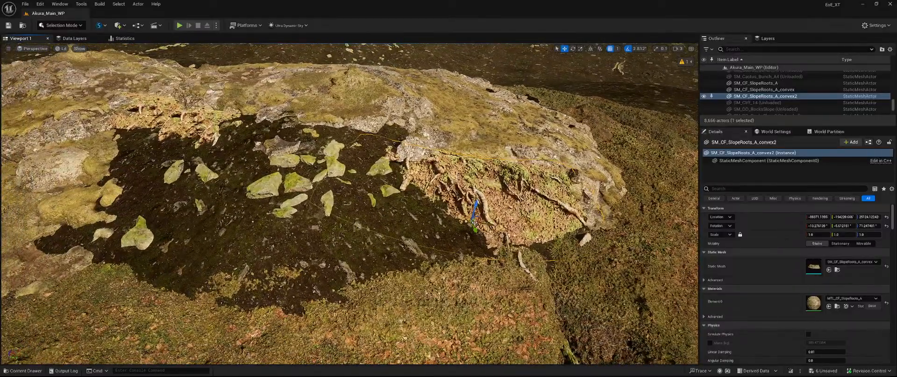
Try a copy of the SM_CF_SlopeRoots_A mesh on the pond's opposite bank, turned about 79°, and delete it
left_click(170, 141)
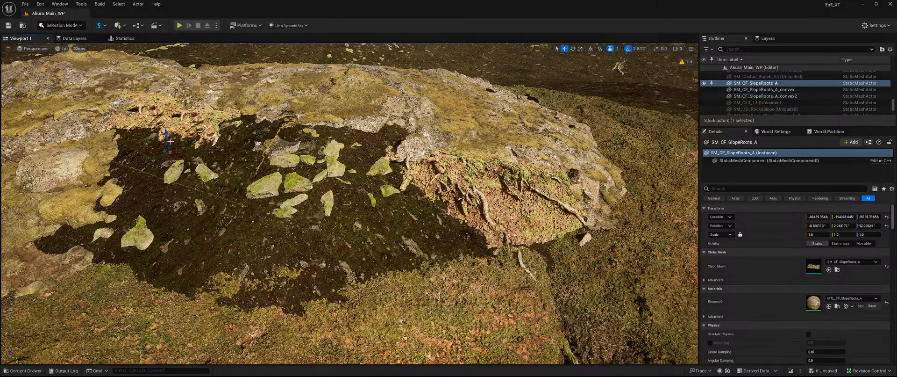
left_click_drag(170, 156, 145, 250, "alt")
left_click_drag(143, 222, 159, 280)
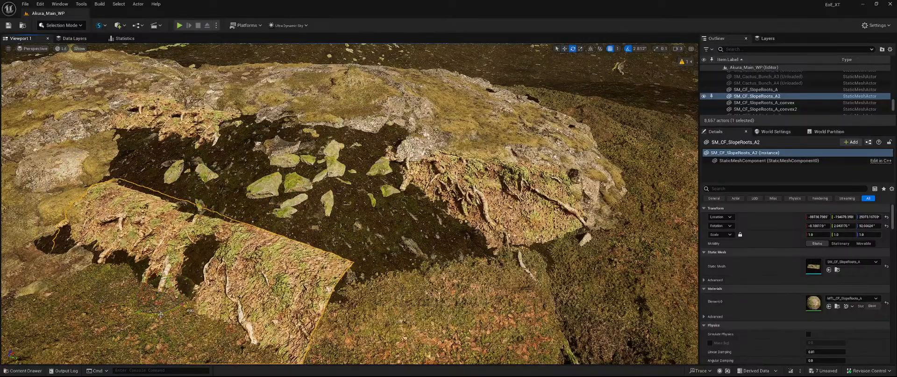
left_click_drag(161, 314, 185, 302)
key("w")
key("f")
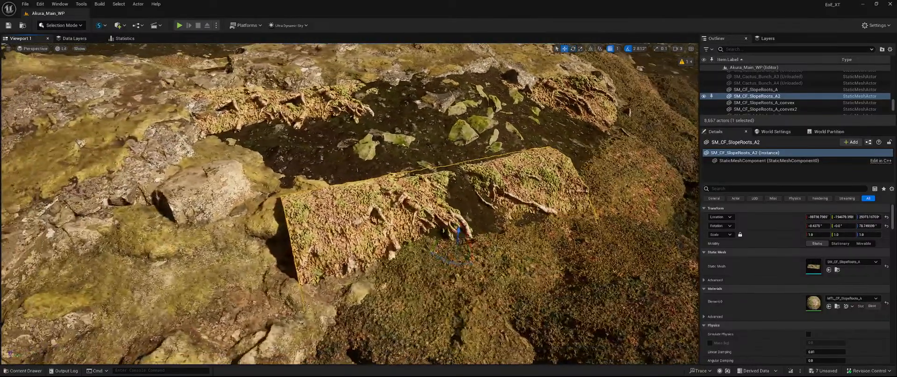
left_click_drag(465, 248, 483, 241)
key("Delete")
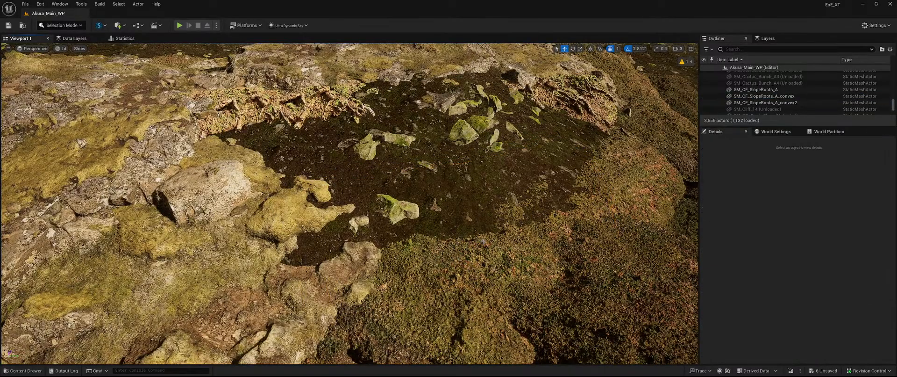
Place the SM_CF_SlopeRidge_A_convex mesh along the pond's open mossy bank, turned about 79° and tilted about -11°
mouse_move(467, 235)
right_mouse_down()
mouse_move(481, 206)
mouse_move(471, 233)
right_mouse_up()
key("ctrl+space")
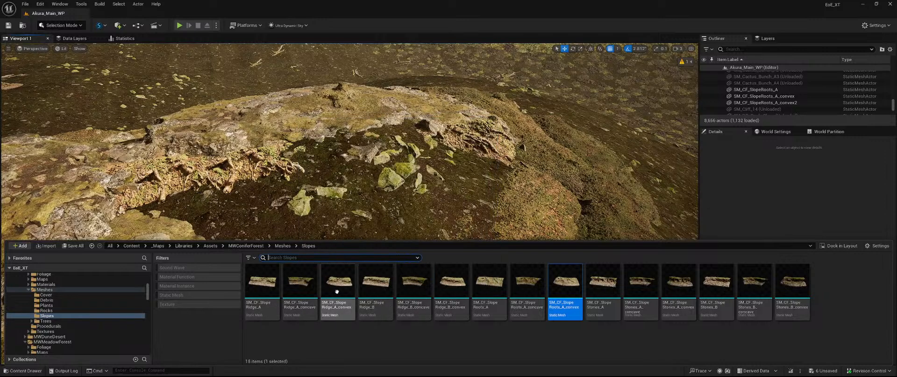
left_click_drag(337, 292, 379, 185)
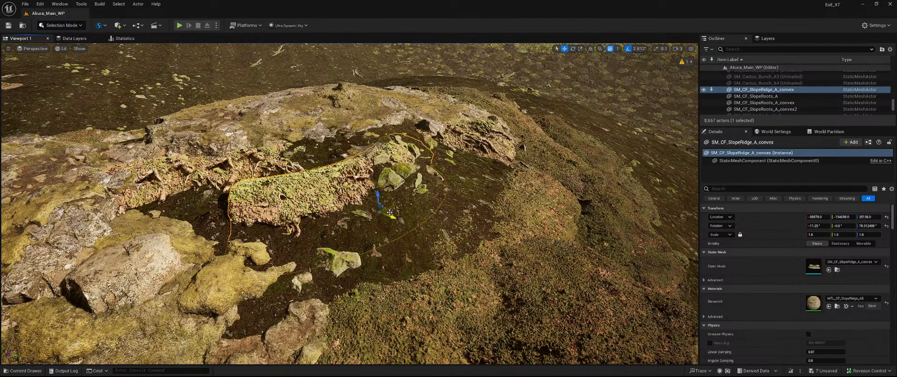
left_click_drag(390, 212, 382, 338)
key("e")
mouse_move(382, 337)
right_mouse_down()
mouse_move(350, 334)
mouse_move(370, 344)
right_mouse_up()
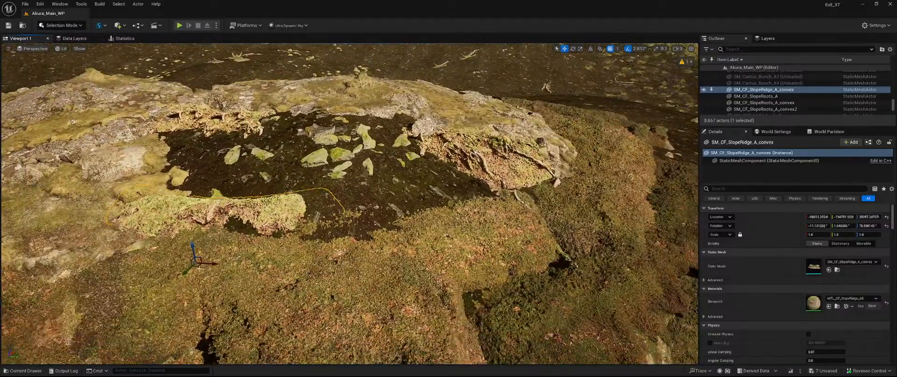
Duplicate the ridge slope and move the copy across the pond against the inner wall between the two convex root slopes
left_click_drag(199, 267, 351, 266, "alt")
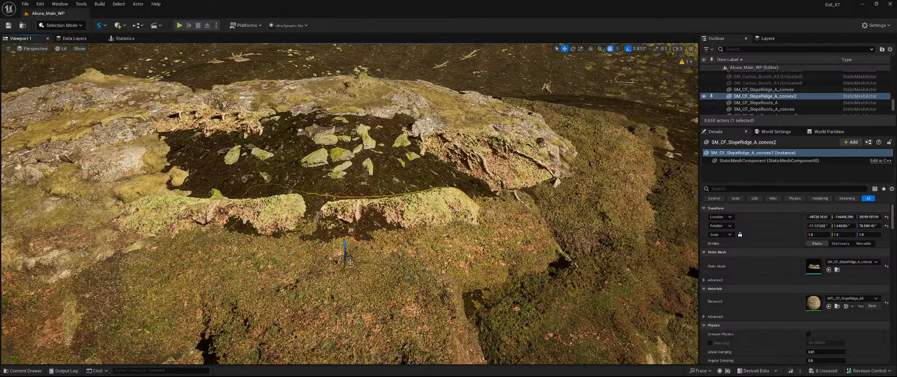
left_click_drag(344, 244, 318, 146)
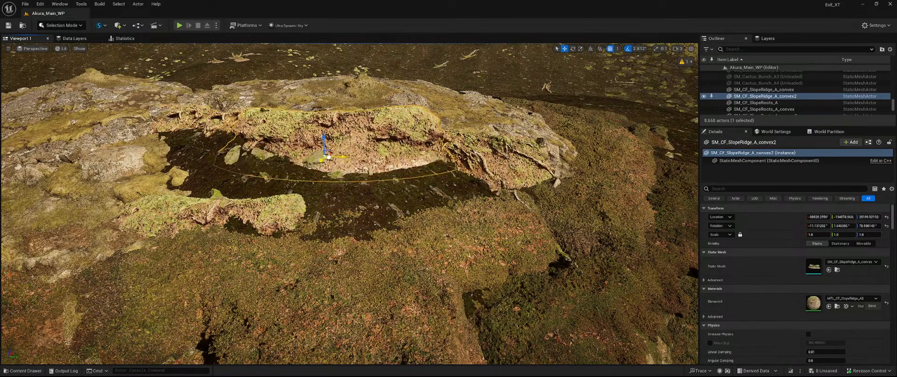
right_click_drag(337, 154, 283, 256)
left_click_drag(282, 255, 288, 275)
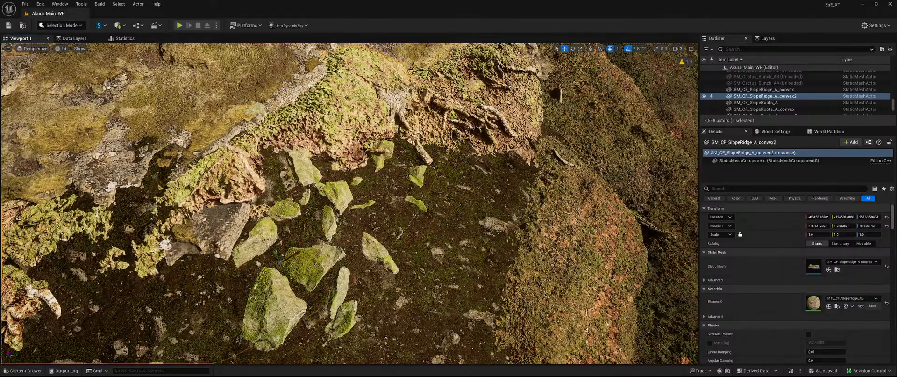
left_click_drag(278, 253, 272, 246)
mouse_move(310, 244)
right_mouse_down()
mouse_move(263, 234)
mouse_move(294, 241)
right_mouse_up()
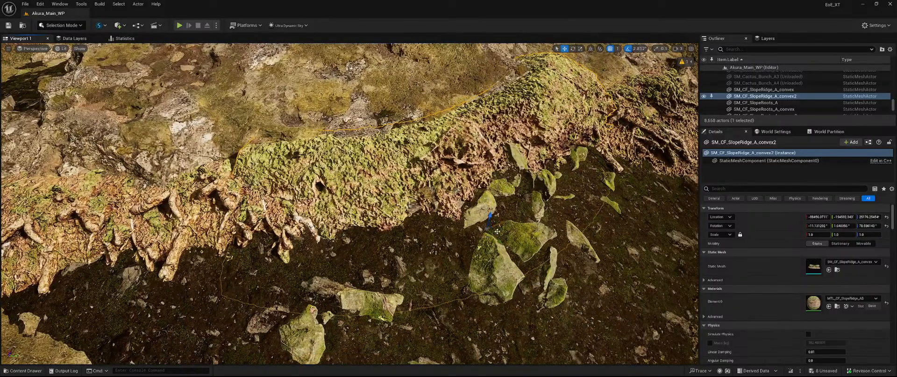
left_click_drag(497, 231, 455, 242)
Turn the ridge copy to about 73°, tilt it to about -20° and sink it into the rock wall
right_click_drag(463, 234, 524, 205)
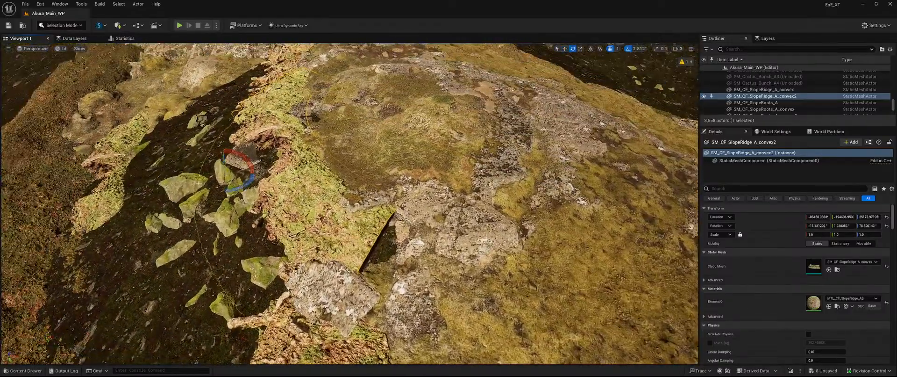
left_click_drag(249, 187, 241, 194)
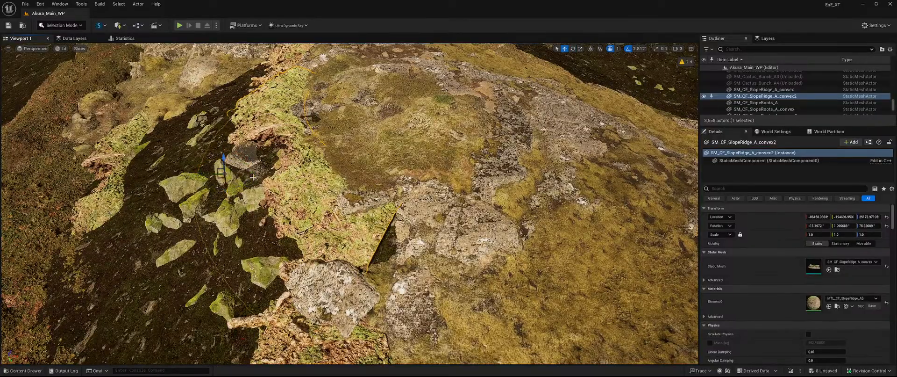
left_click_drag(207, 175, 223, 175)
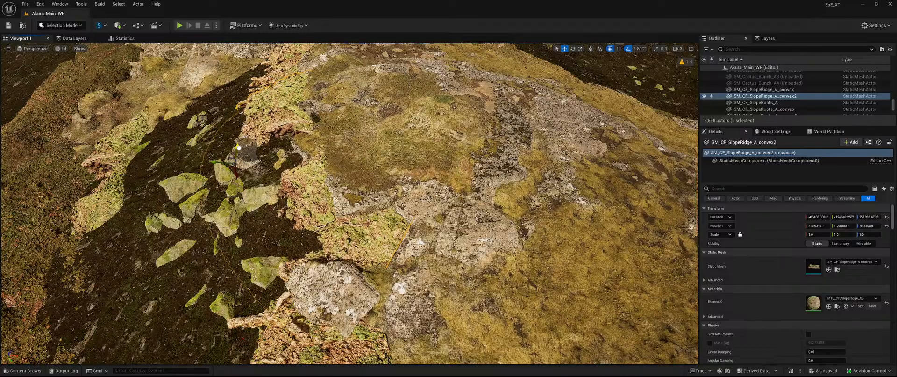
left_click_drag(238, 146, 239, 150)
right_click_drag(238, 150, 374, 166)
left_click_drag(414, 184, 422, 180)
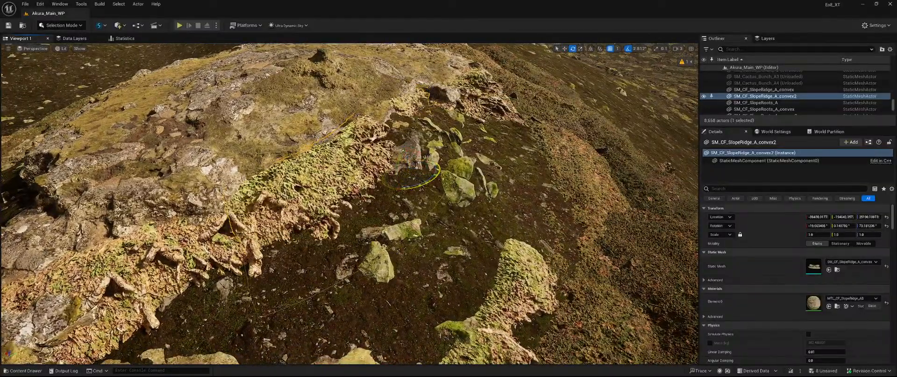
Show only the static meshes in the Megascans 3D_Assets folder
right_click_drag(423, 179, 489, 237)
key("ctrl+space")
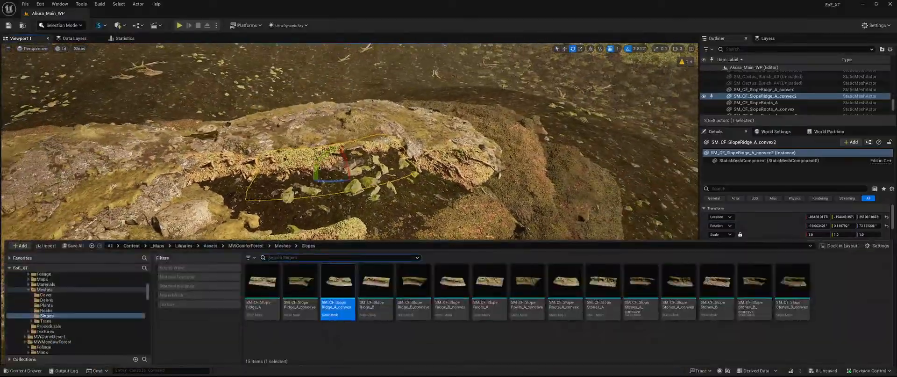
scroll(112, 306, "down", 15)
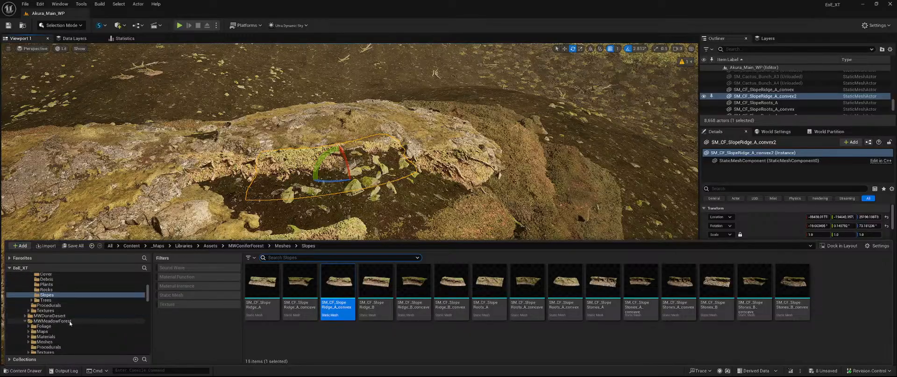
scroll(108, 307, "up", 5)
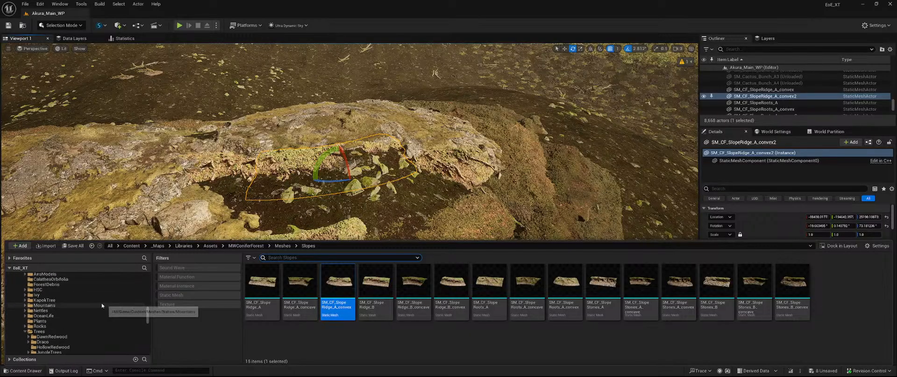
scroll(82, 318, "down", 8)
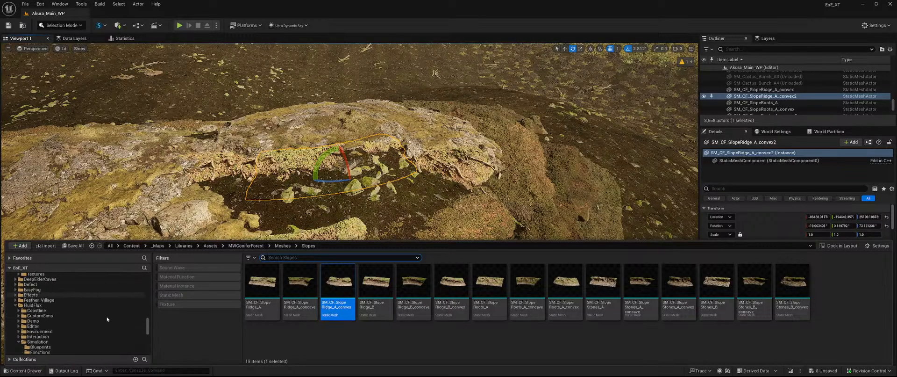
scroll(72, 300, "down", 6)
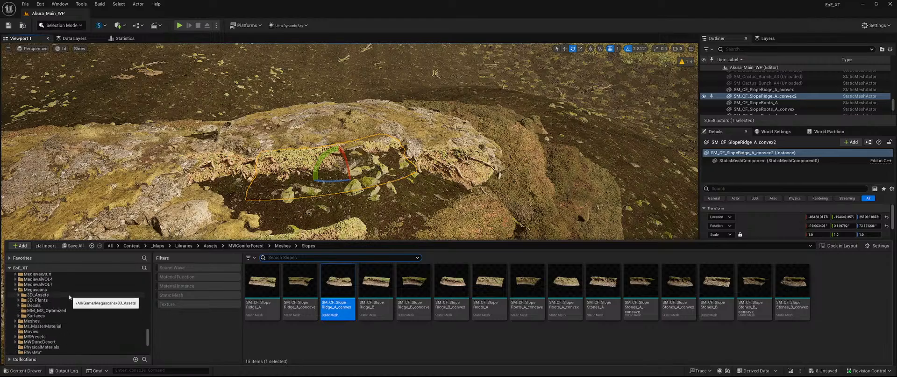
left_click(64, 295)
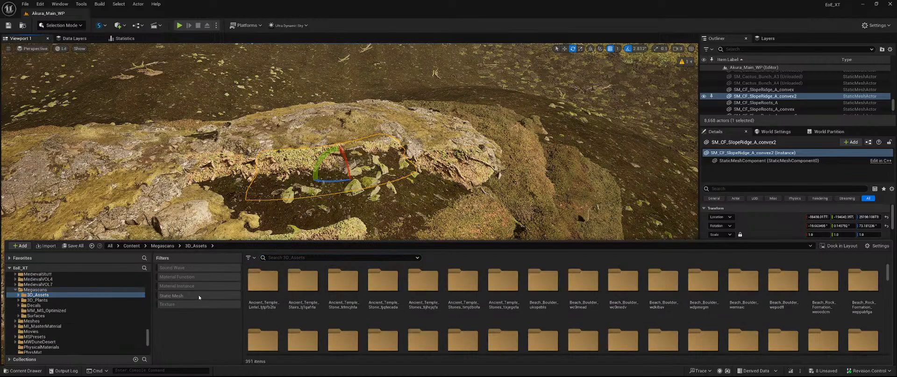
left_click(200, 295)
Place the S_Mossy_Forest_Rock_villdcuaw_high_Var1 mesh in the pond between the ridge slope and inner wall, scaled to 2 and turned about -79°
scroll(588, 305, "down", 1)
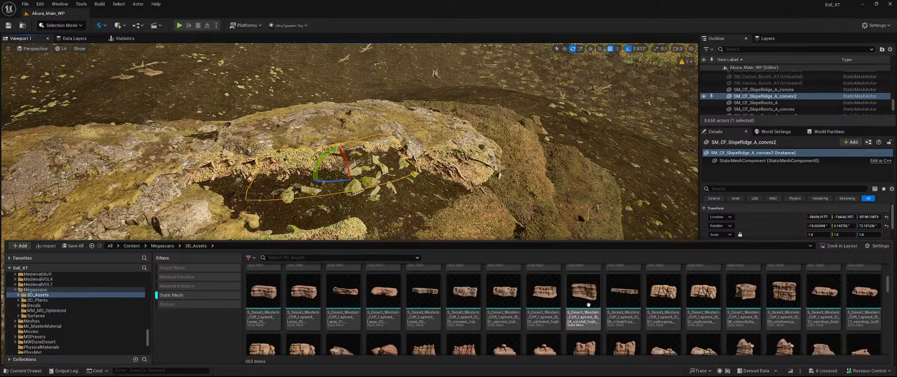
scroll(588, 304, "down", 10)
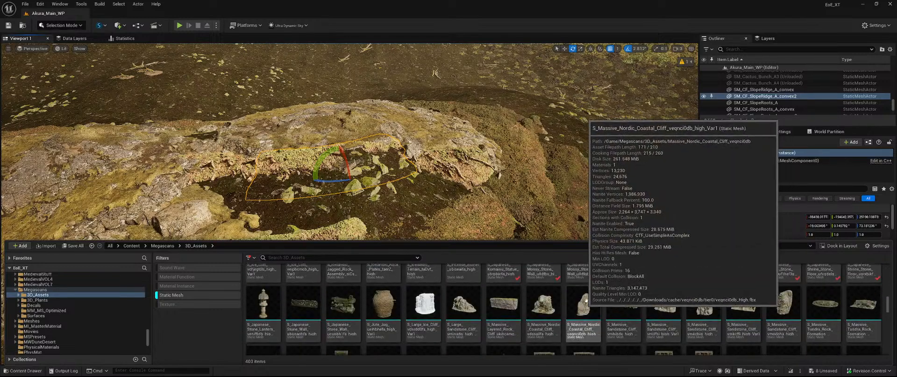
scroll(586, 301, "down", 8)
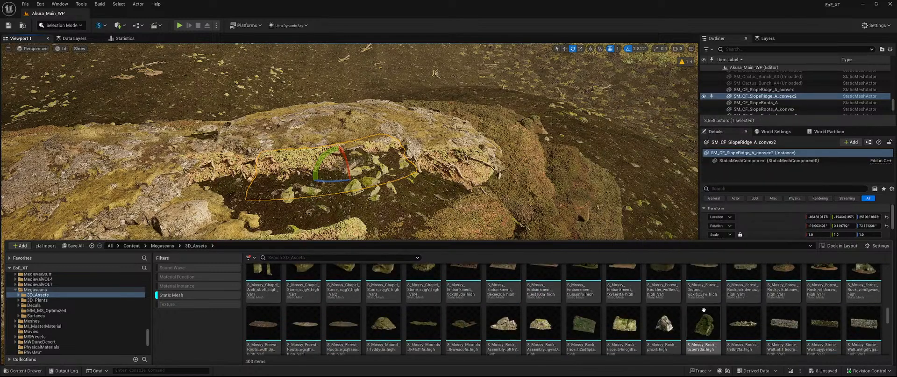
scroll(704, 310, "up", 1)
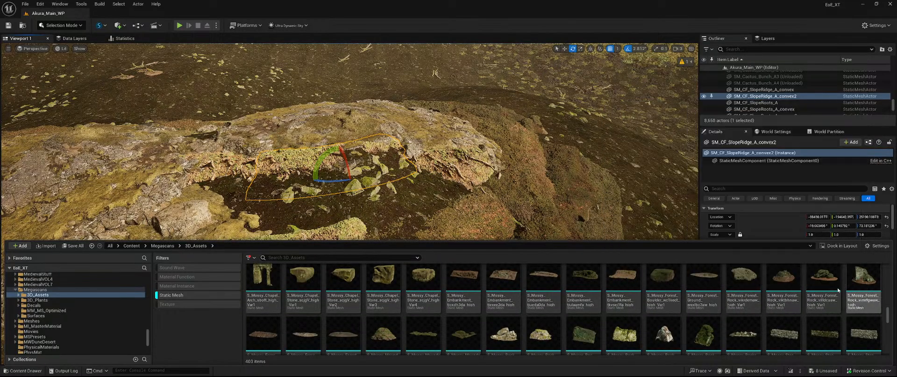
left_click_drag(839, 290, 347, 195)
type("2")
key("Return")
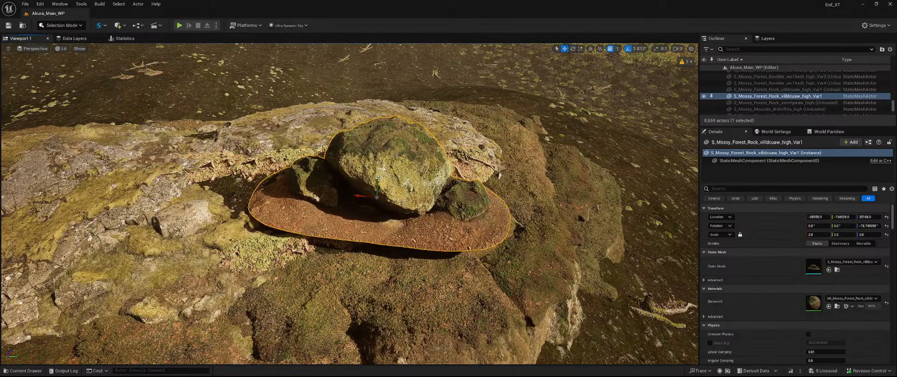
left_click_drag(378, 180, 304, 192)
right_click_drag(304, 192, 201, 192)
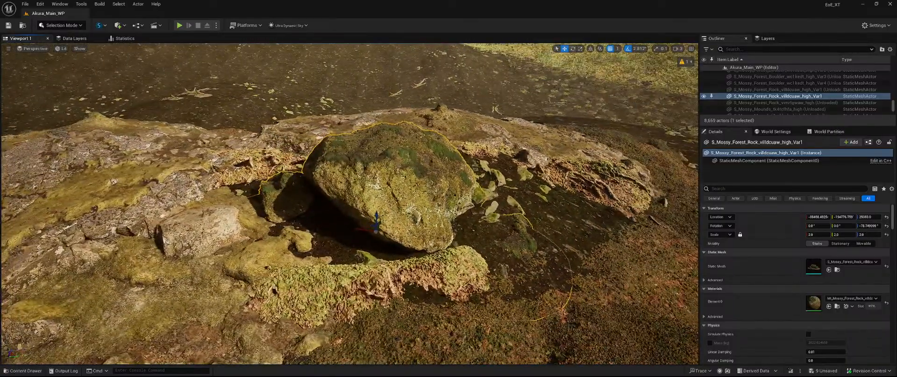
Place the S_Mossy_Forest_Rock_viktbhnaw_high_Var1 mesh beside the large mossy rock and set its scale to 2
key("ctrl+space")
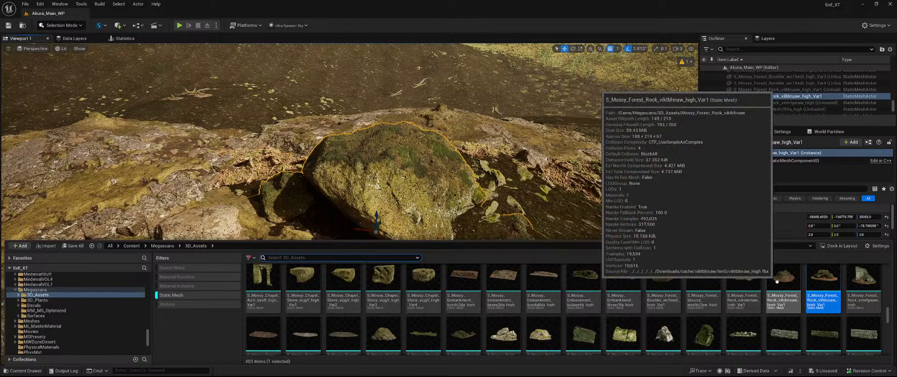
left_click_drag(825, 288, 509, 208)
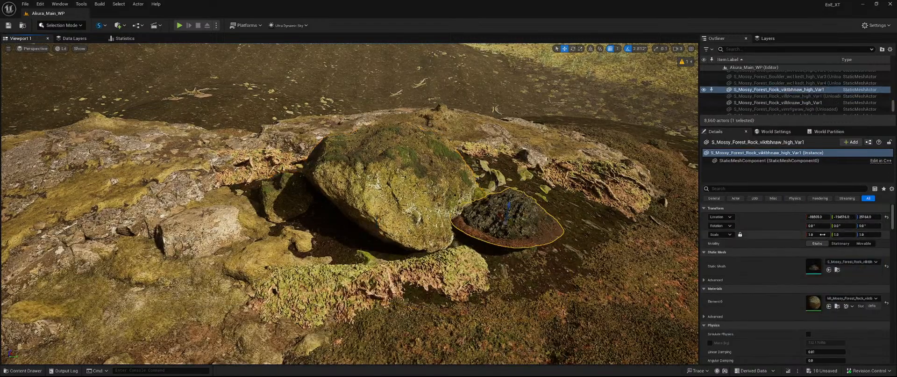
type("2")
key("Return")
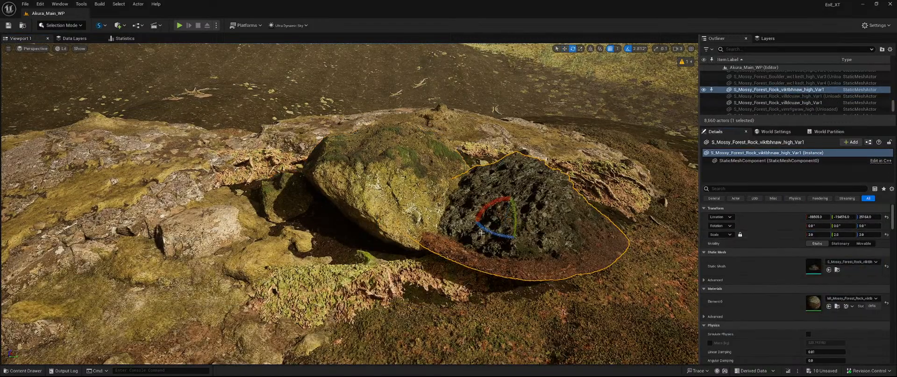
Tilt the dark rock about 8° and 17° and sink it into the pond bank against the large mossy rock
mouse_move(516, 216)
left_mouse_down()
mouse_move(498, 207)
mouse_move(509, 213)
mouse_move(502, 222)
left_mouse_up()
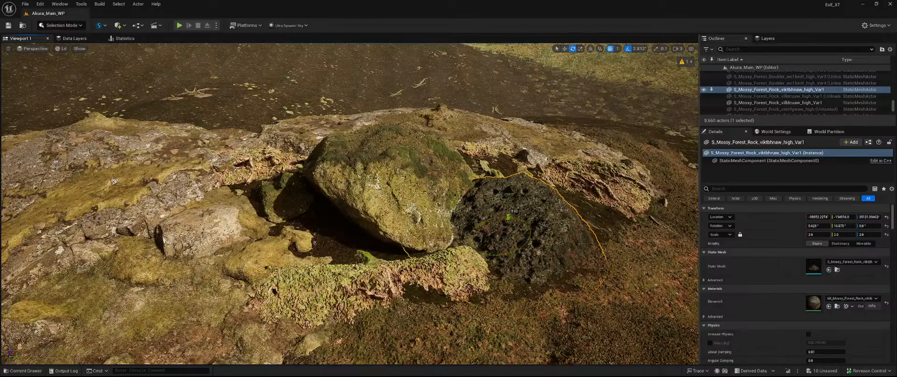
right_click_drag(492, 222, 584, 234)
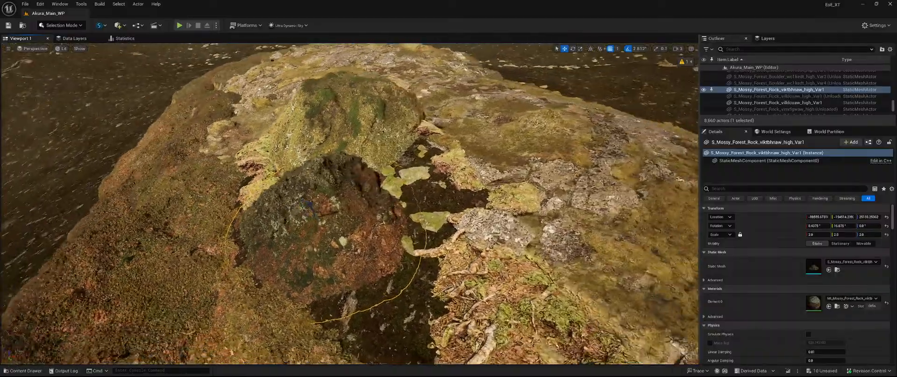
right_click_drag(349, 203, 500, 217)
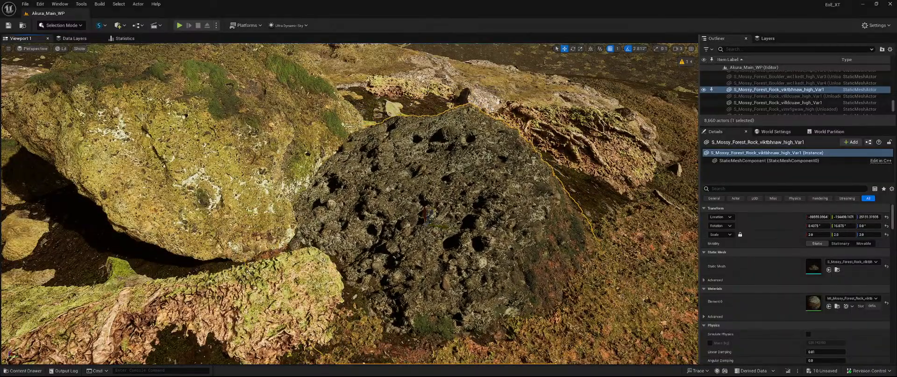
right_click_drag(500, 217, 344, 224)
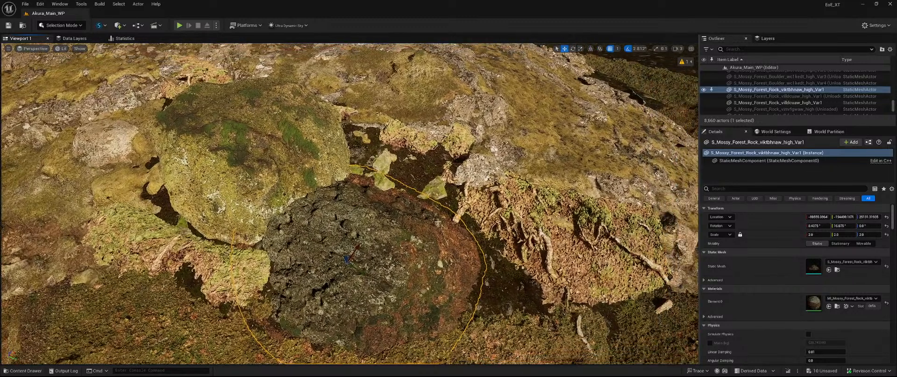
Try an S_Mossy_Rock mesh at scale 2 in the gap behind the dark rock and delete it
key("ctrl+space")
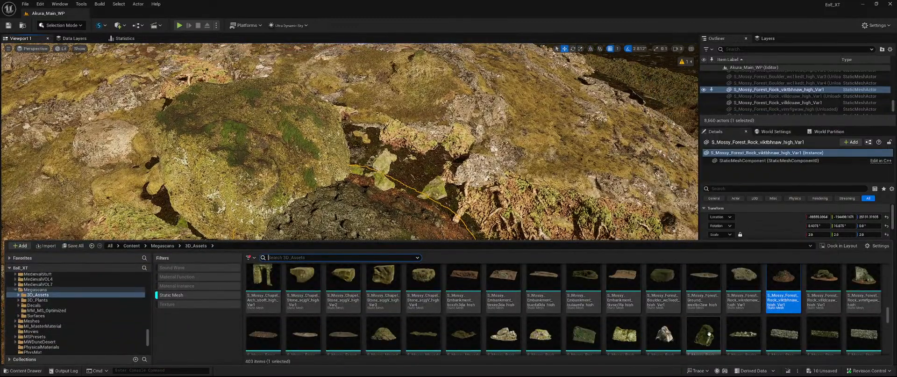
mouse_move(709, 333)
left_click_drag(709, 334, 383, 199)
type("2")
key("Return")
key("Delete")
Place the S_Mossy_Mounds_tkwwacofa_high mesh in the gap behind the dark rock, turned about -67.5°, tilted about -14° and scaled to 2
key("ctrl+space")
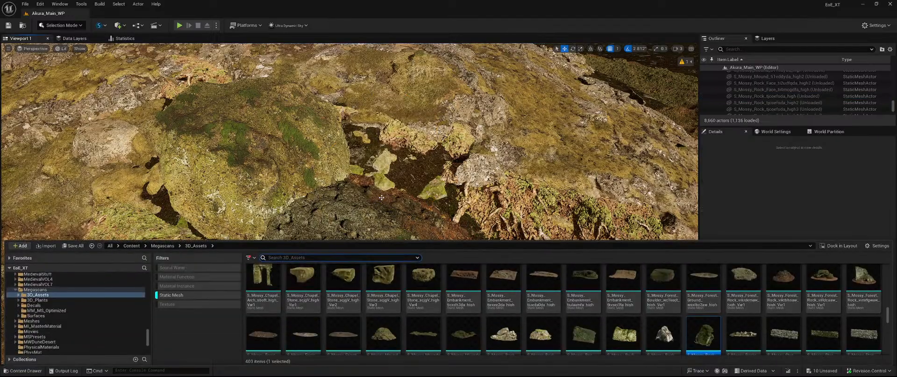
scroll(670, 316, "down", 2)
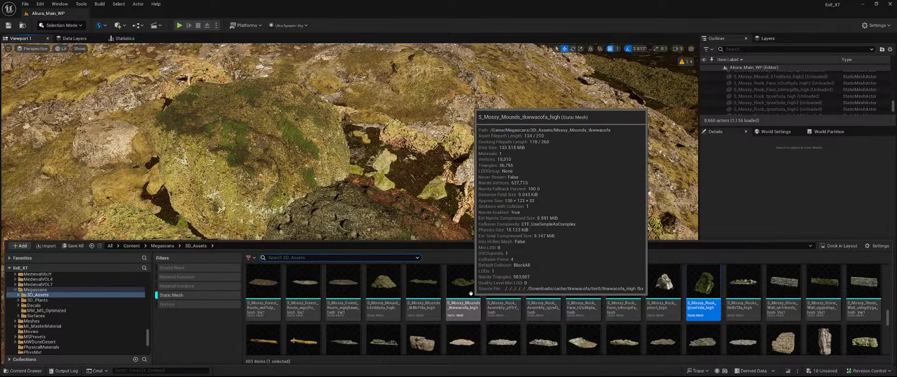
left_click_drag(470, 293, 397, 160)
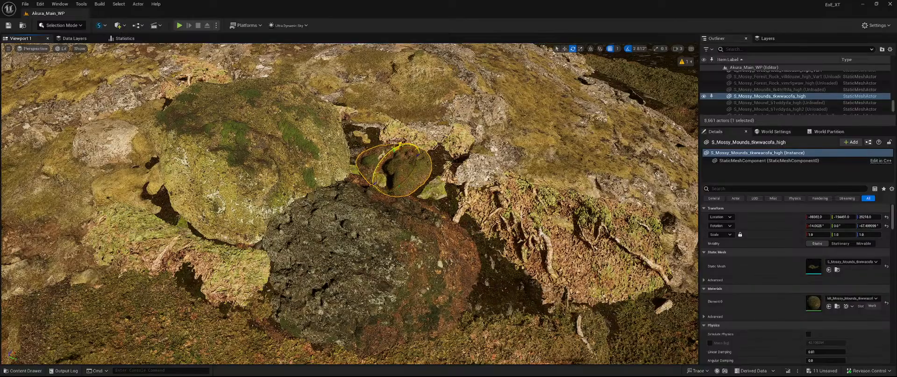
left_click(822, 235)
type("2")
key("Return")
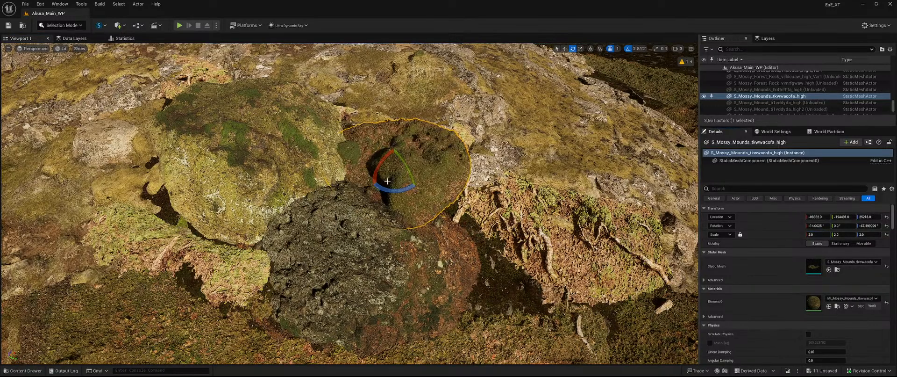
Turn the mossy mound to about -72°, tilt it about -15° and 16°, and sink it into the pond bed
left_click_drag(395, 157, 411, 177)
key("e")
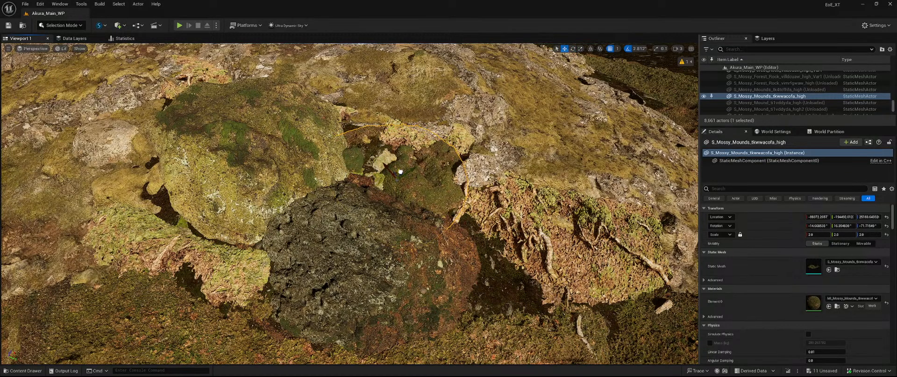
right_click_drag(414, 171, 356, 177)
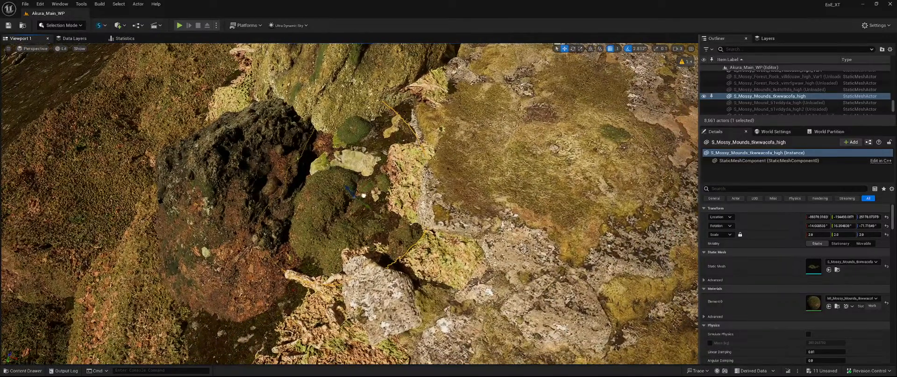
Duplicate the mossy mound and set the copy beside it near the root slope, turned to about -179°
left_click_drag(363, 195, 388, 224, "alt")
left_click_drag(425, 197, 346, 194)
right_click_drag(345, 195, 360, 187)
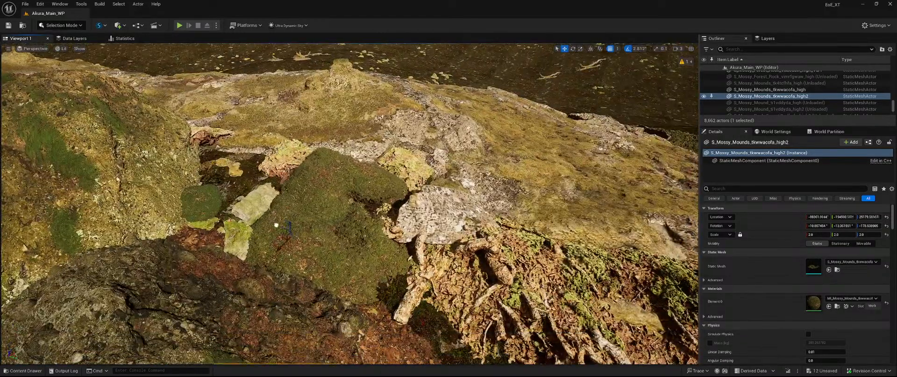
Duplicate the mossy mound again and move this copy against the large mossy rock, turned to about -132°
right_click_drag(295, 231, 260, 206)
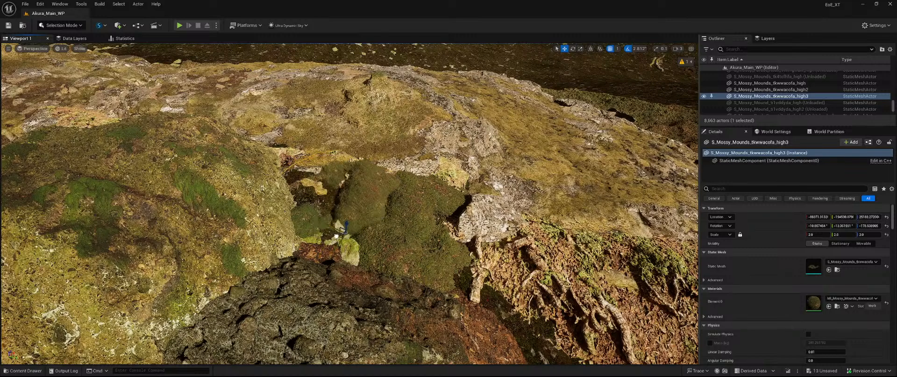
left_click_drag(336, 236, 289, 240)
key("e")
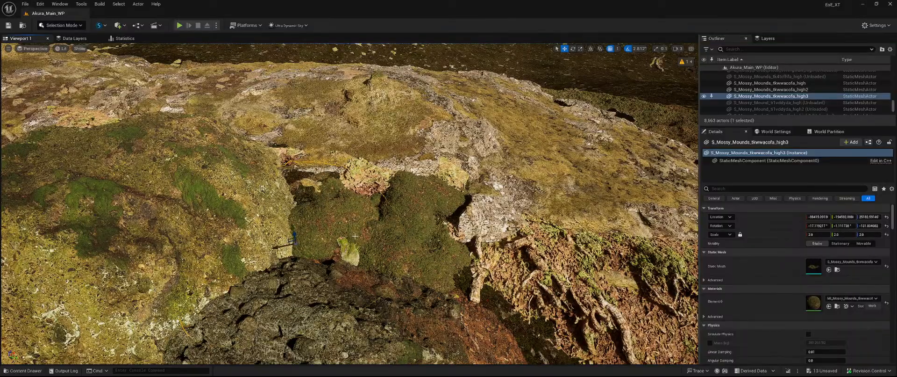
Browse the static meshes in the Megascans 3D_Assets folder for another piece to dress the pond rock
right_click_drag(355, 236, 399, 204)
key("s")
key("w")
key("s")
key("ctrl+space")
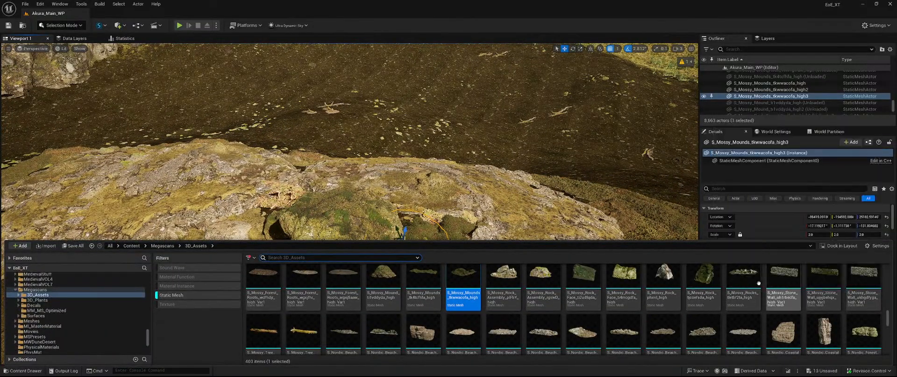
scroll(561, 299, "down", 5)
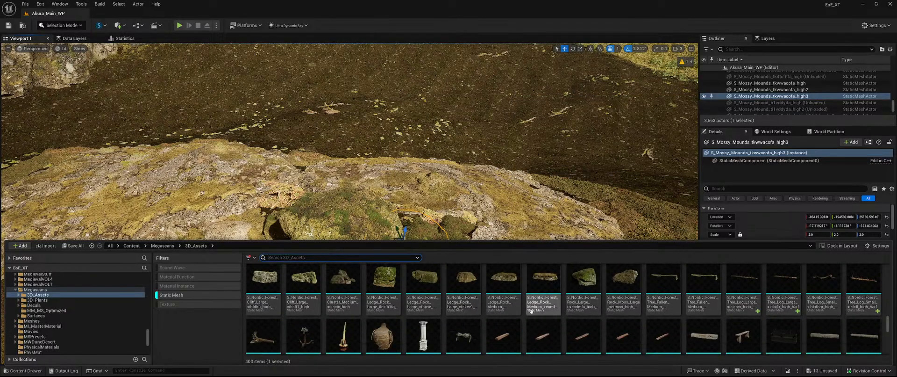
scroll(511, 304, "down", 6)
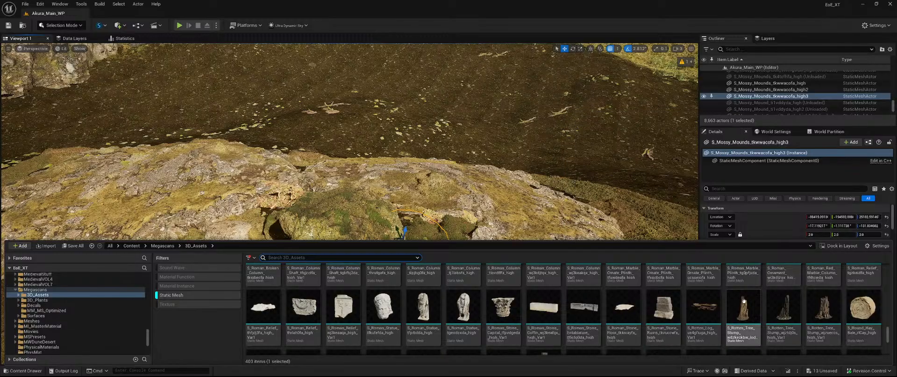
scroll(753, 292, "down", 2)
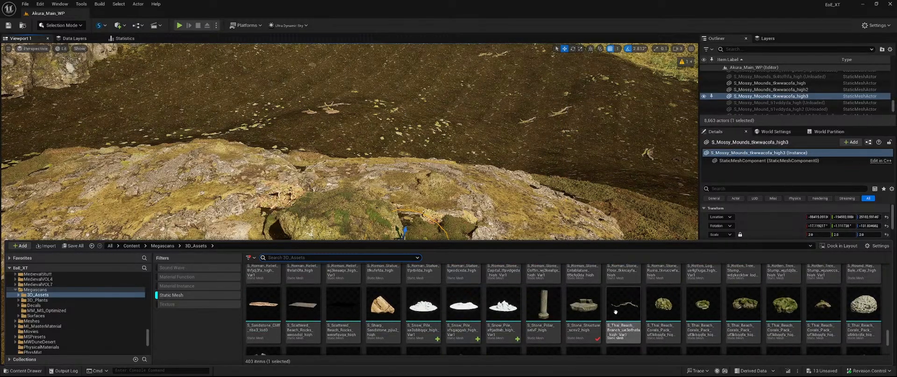
scroll(678, 303, "down", 2)
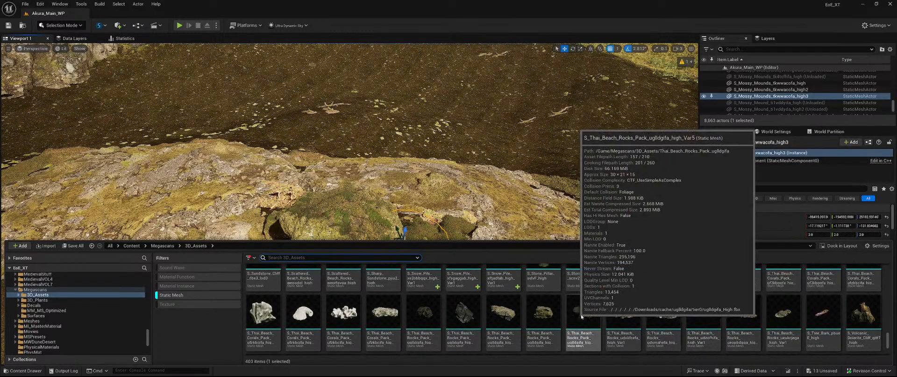
scroll(613, 311, "up", 1)
scroll(613, 311, "down", 2)
scroll(654, 316, "up", 10)
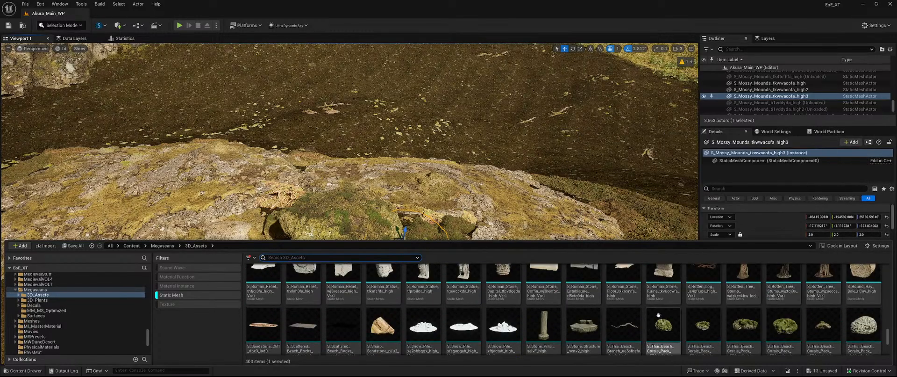
scroll(692, 314, "up", 5)
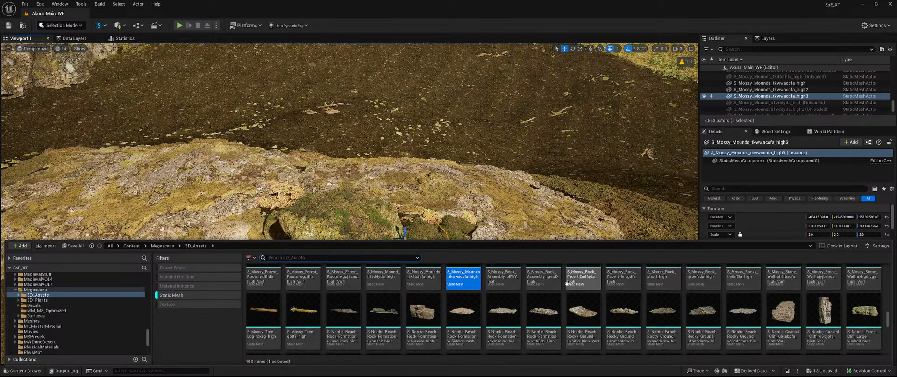
scroll(608, 299, "up", 2)
scroll(631, 298, "up", 2)
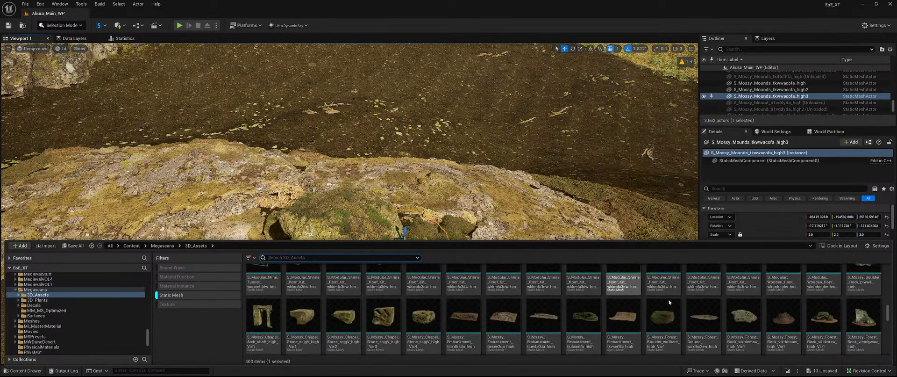
scroll(605, 294, "up", 1)
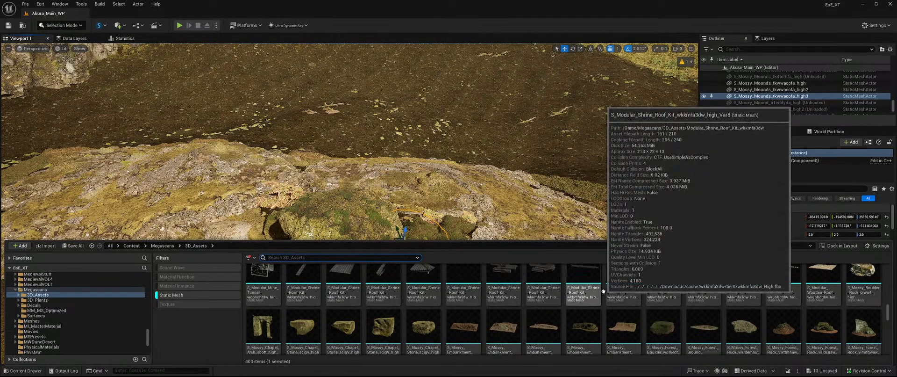
scroll(579, 299, "up", 2)
scroll(577, 301, "up", 5)
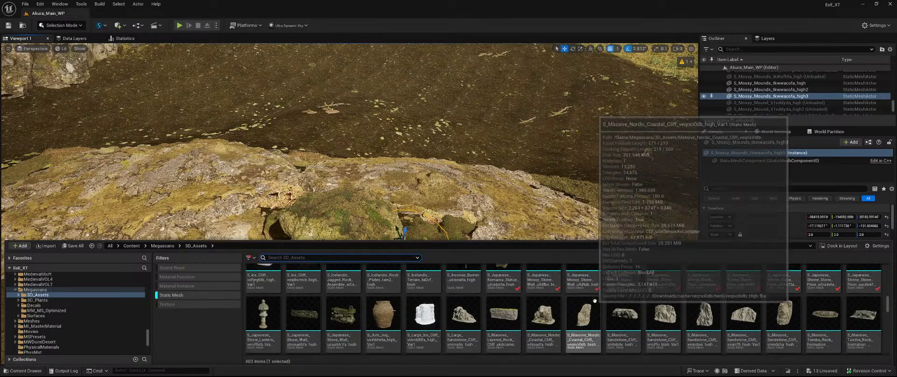
scroll(524, 308, "up", 4)
scroll(510, 314, "up", 2)
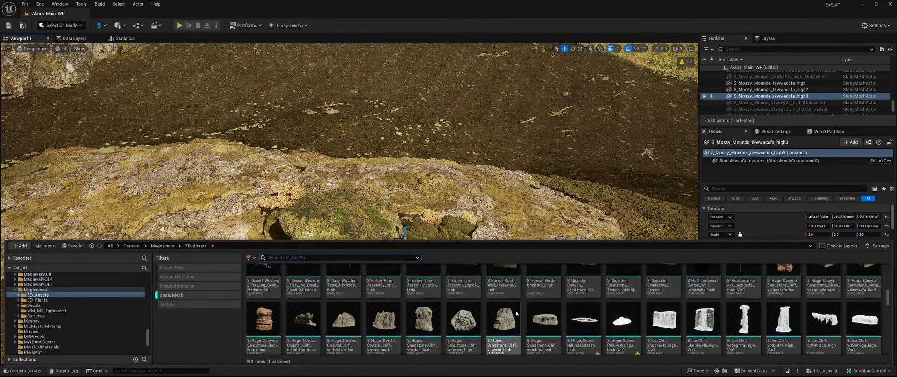
scroll(584, 302, "up", 5)
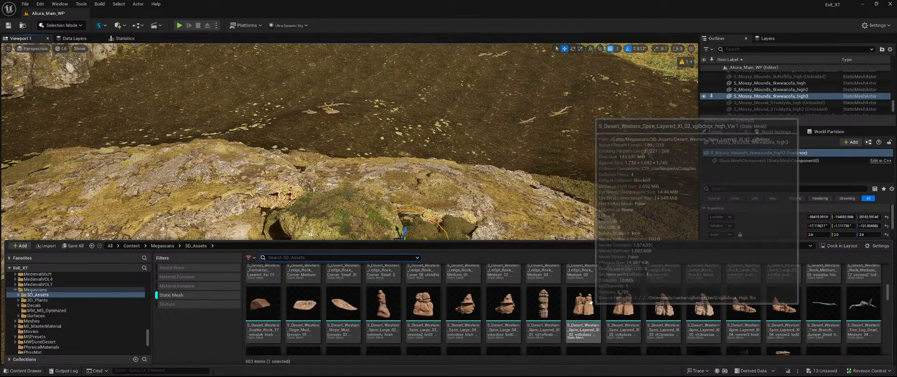
scroll(543, 311, "up", 1)
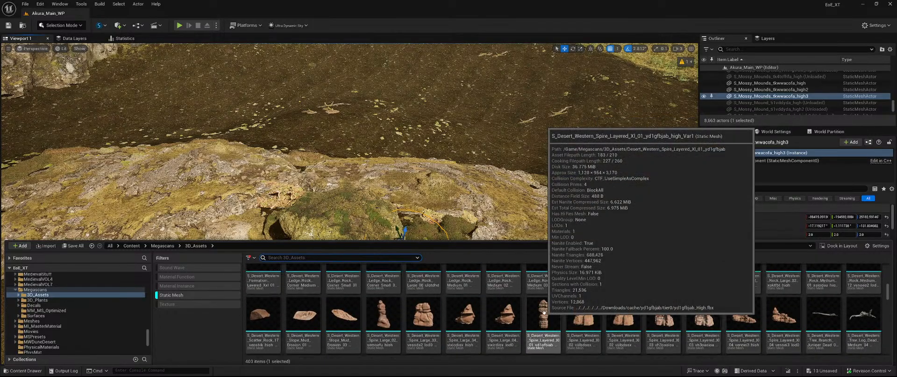
scroll(543, 311, "up", 3)
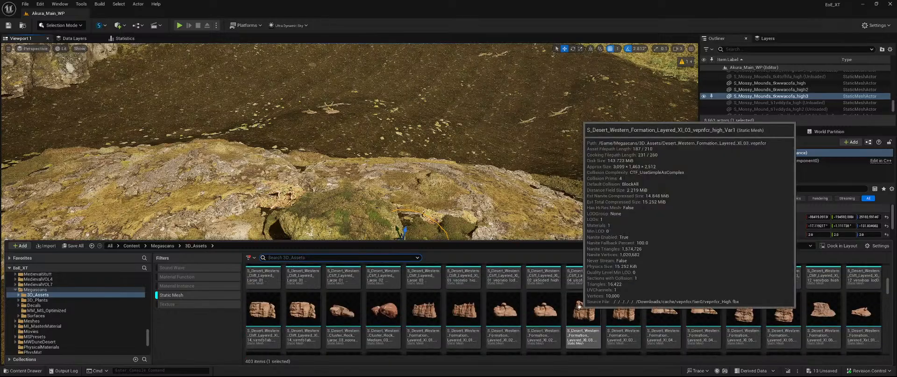
scroll(579, 306, "up", 2)
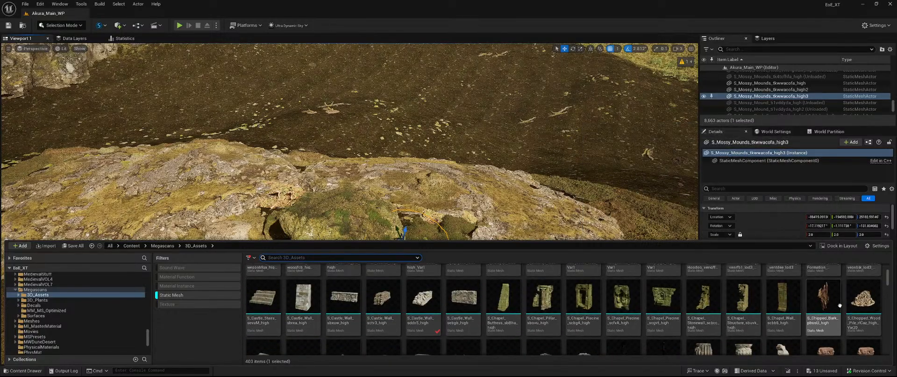
scroll(781, 301, "up", 2)
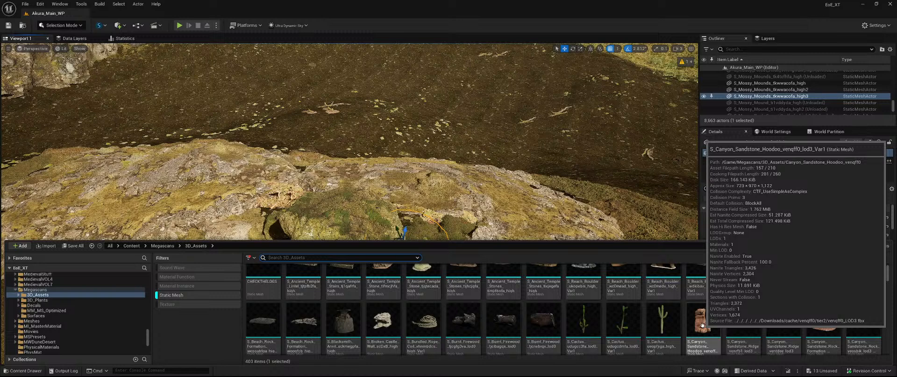
scroll(722, 322, "up", 1)
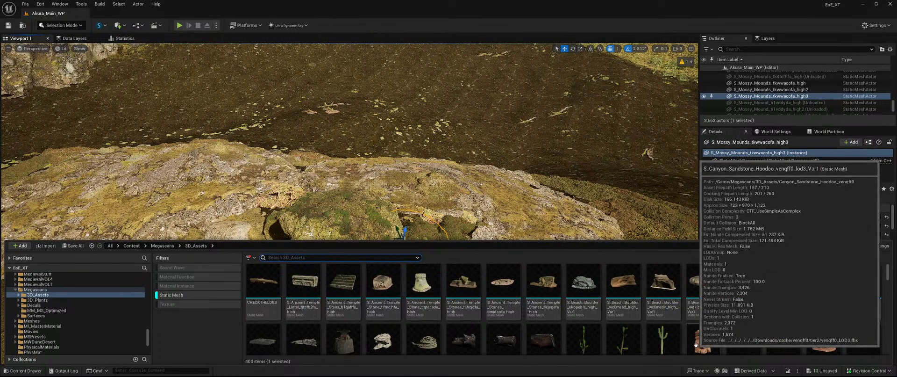
Try the S_Canyon_Sandstone_Hoodoo_venqff0_lod3_Var1 mesh on the large mossy rock and inspect it in the static mesh editor
left_click_drag(698, 335, 458, 225)
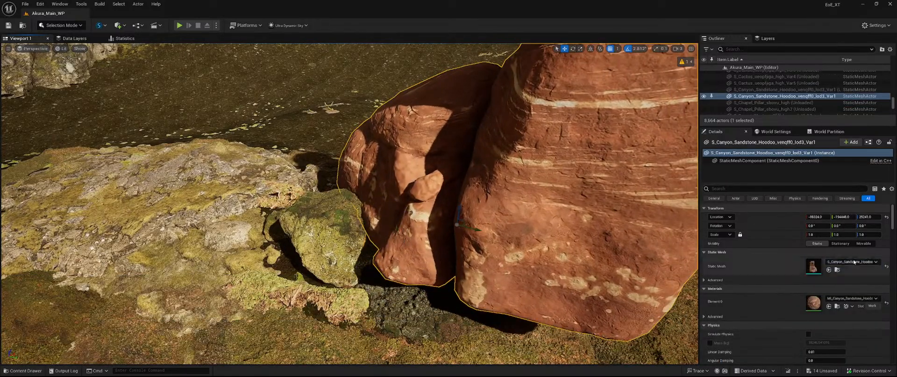
double_click(814, 268)
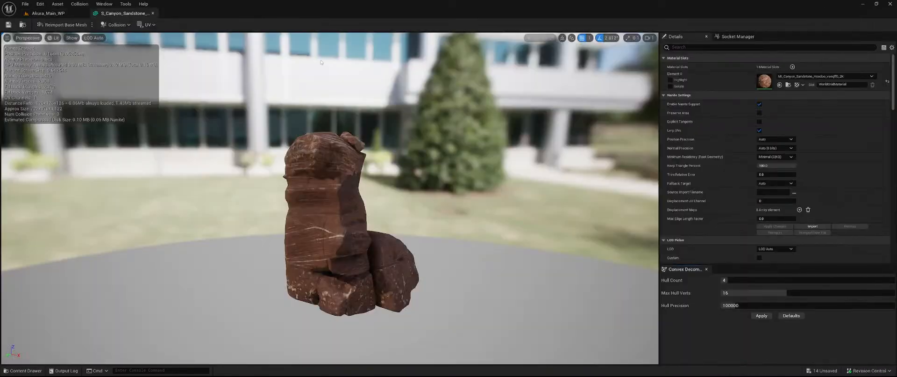
left_click(154, 14)
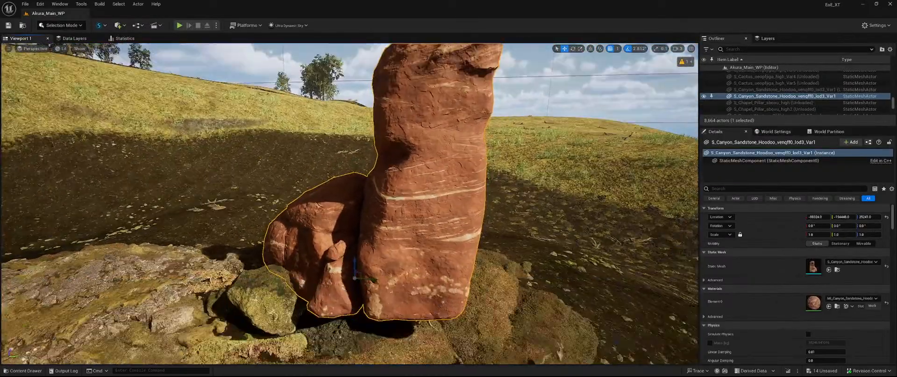
right_click_drag(465, 202, 475, 252)
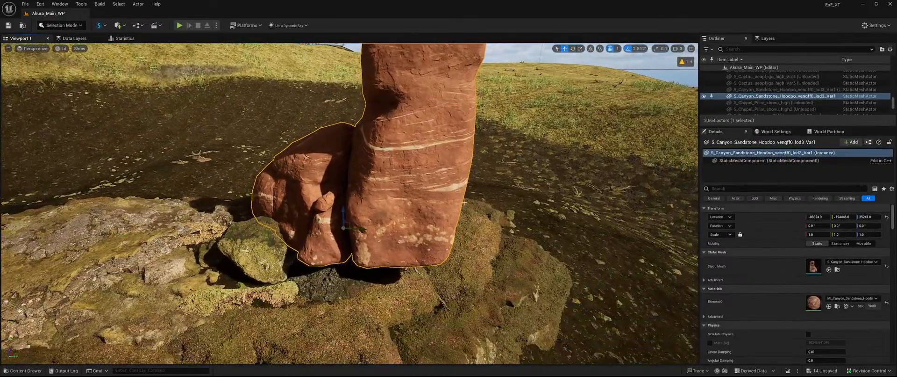
Try the MTL_MF_Rocks_Mountains material on the sandstone hoodoo, sink it into the rock, and delete the hoodoo
left_click(846, 297)
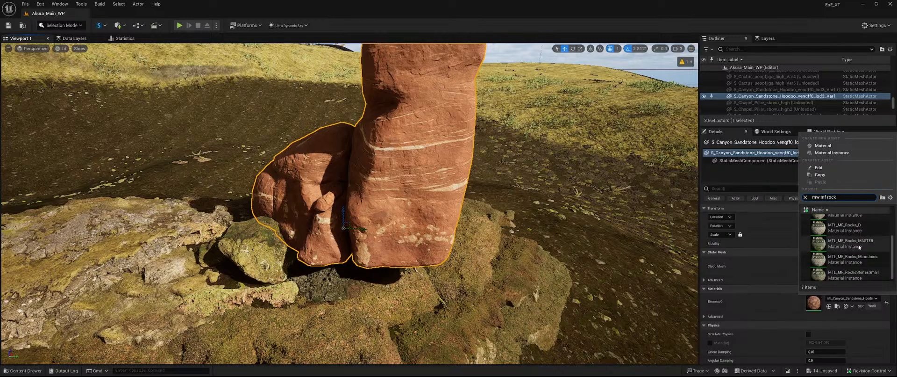
left_click(843, 260)
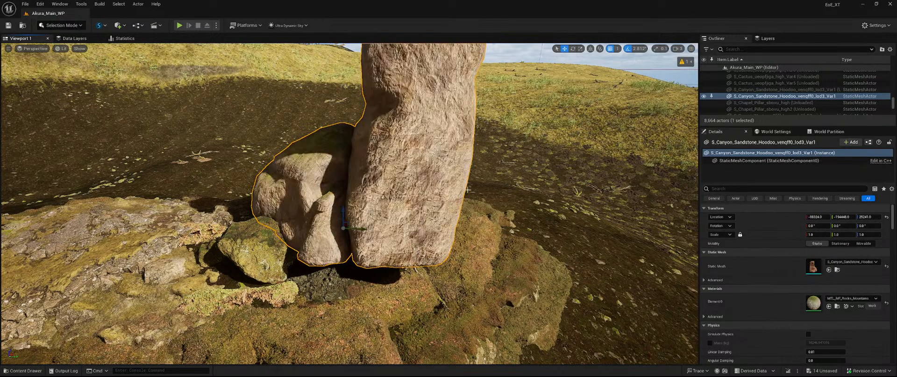
left_click_drag(344, 211, 339, 270)
key("Delete")
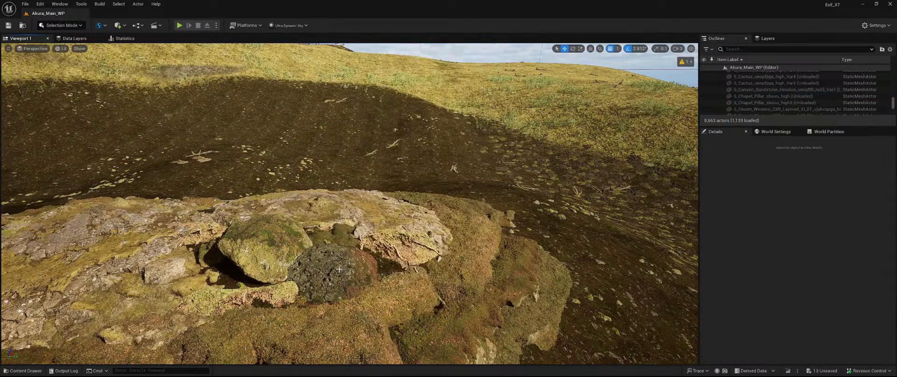
Place the S_Rotten_Log_ue4gfiuga_high_Var1 mesh behind the dark rock on the large mossy rock, scaled to 2
key("ctrl+space")
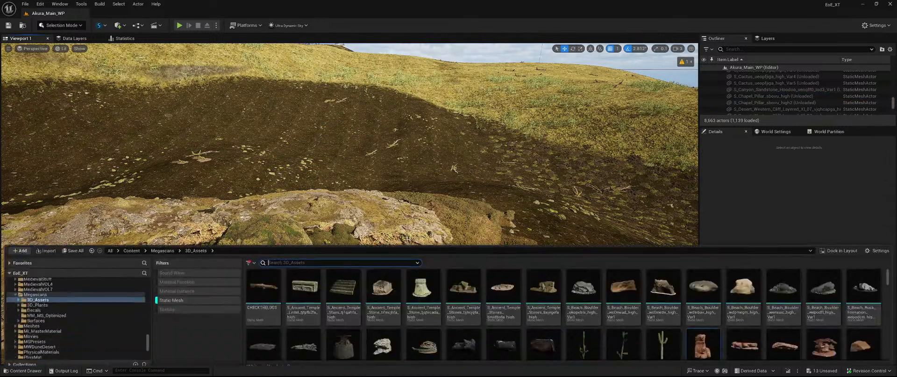
scroll(310, 277, "down", 10)
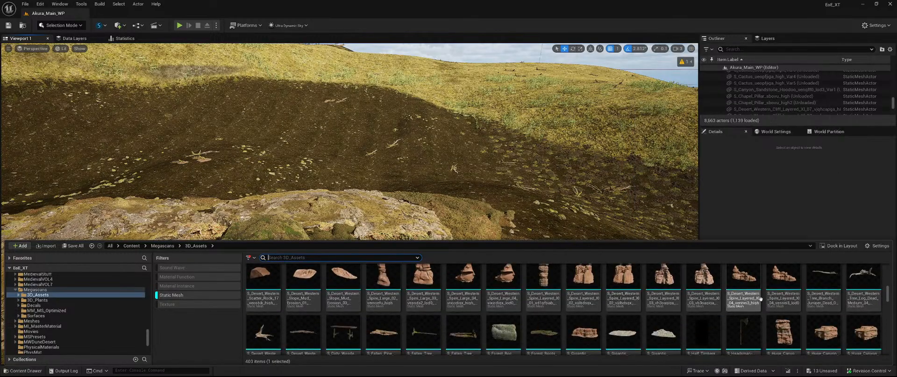
scroll(748, 299, "down", 5)
scroll(751, 293, "down", 8)
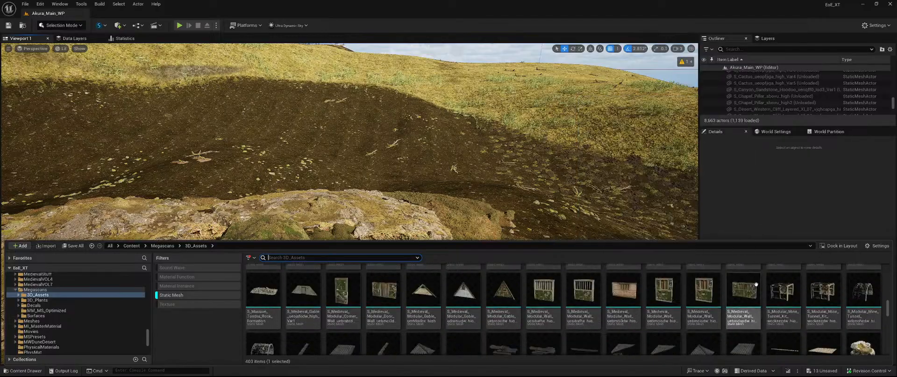
scroll(768, 280, "down", 8)
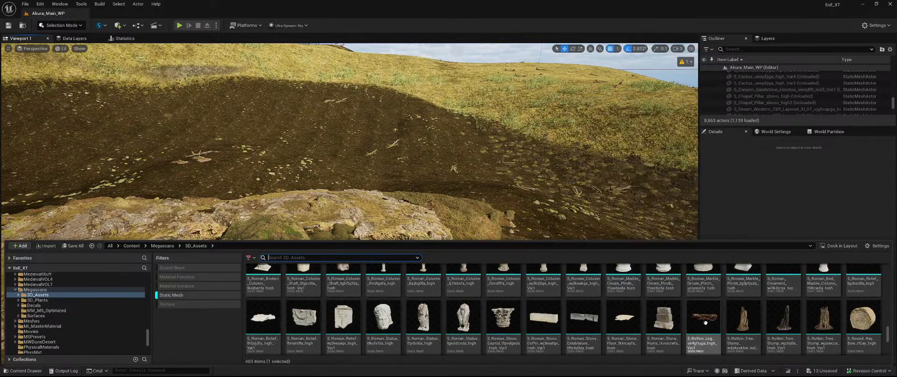
left_click_drag(699, 322, 331, 239)
type("2")
key("Return")
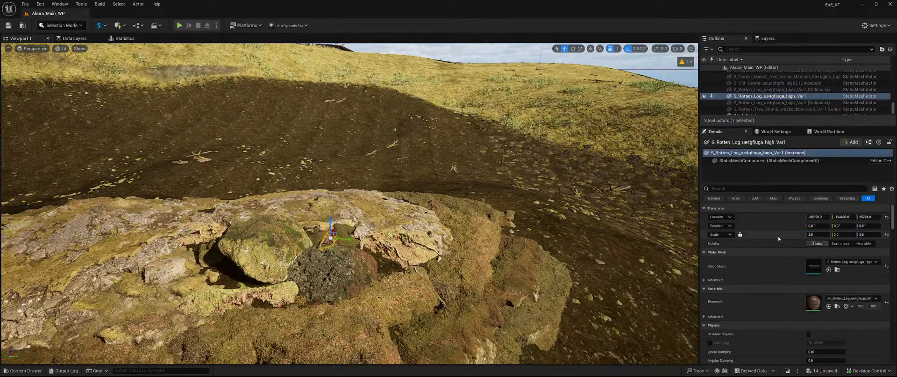
Scale the rotten log to 4, turn it to about -25°, tilt it about 20°, and rest it against the mossy rock
right_click_drag(607, 233, 580, 280)
key("w")
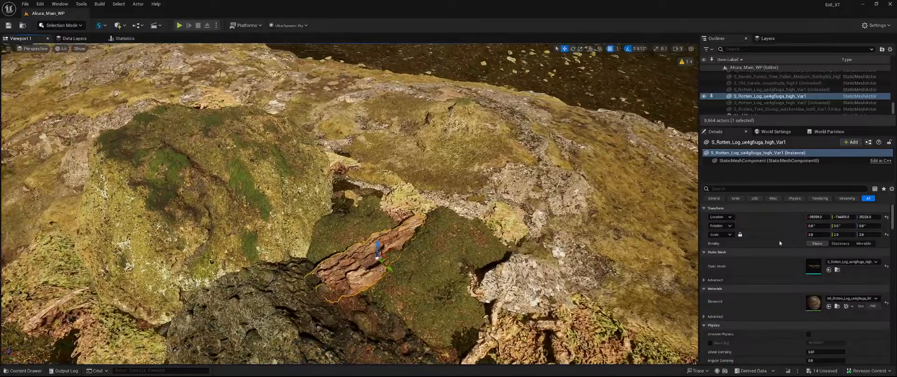
type("4")
key("Return")
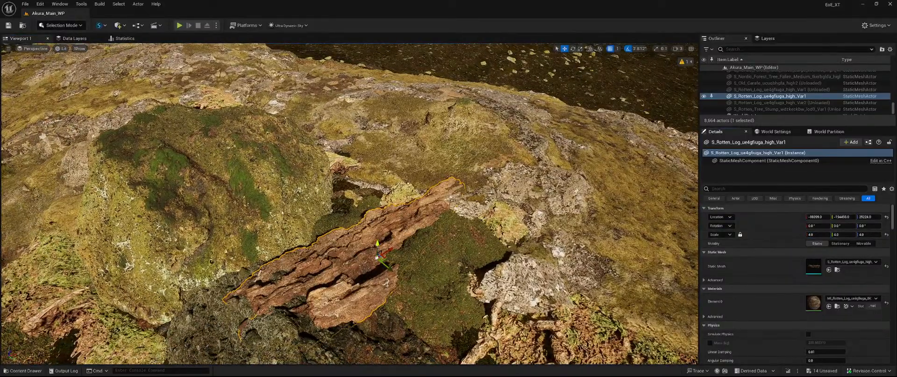
left_click_drag(363, 255, 362, 226)
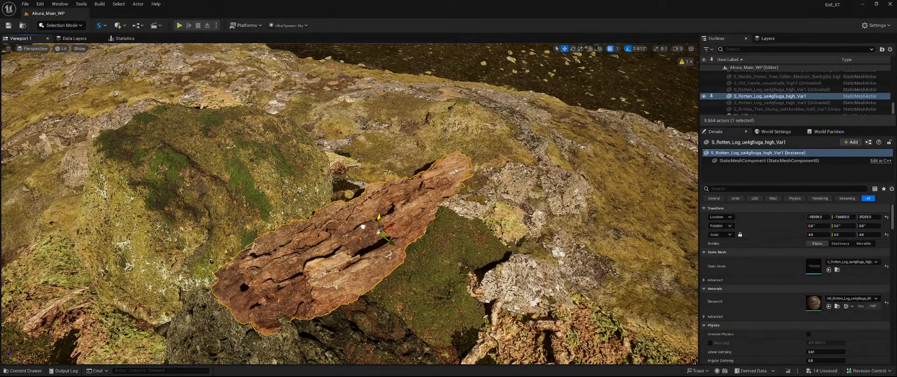
right_click_drag(363, 226, 290, 201)
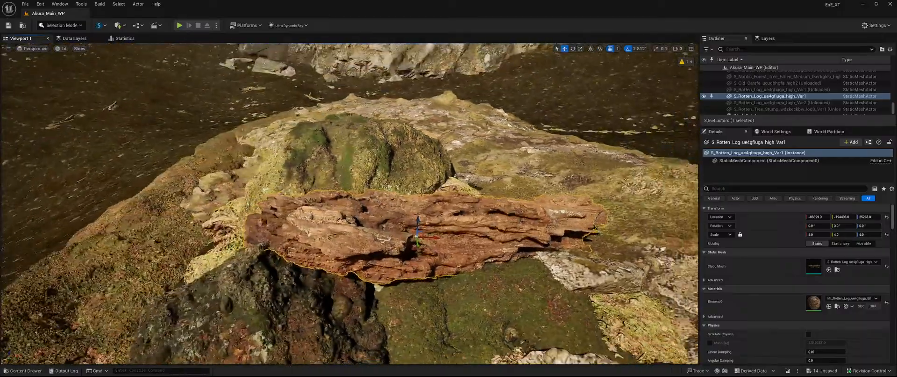
right_click_drag(432, 244, 434, 244)
left_click_drag(422, 238, 408, 210)
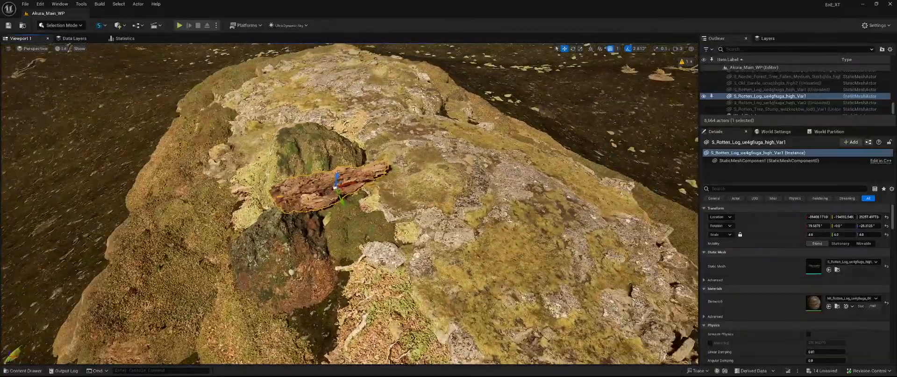
Add the three S_Mossy_Mounds meshes and the two S_Mossy_Forest_Rock meshes to the selected rotten log
left_click(361, 234, "ctrl")
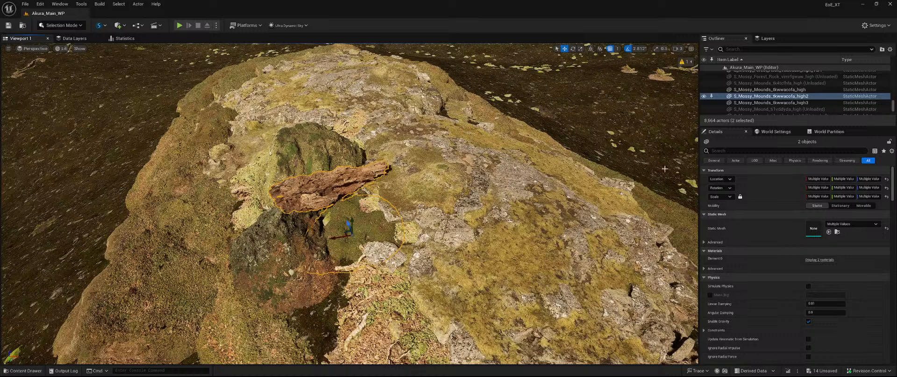
left_click(784, 89, "ctrl")
left_click(776, 102, "ctrl")
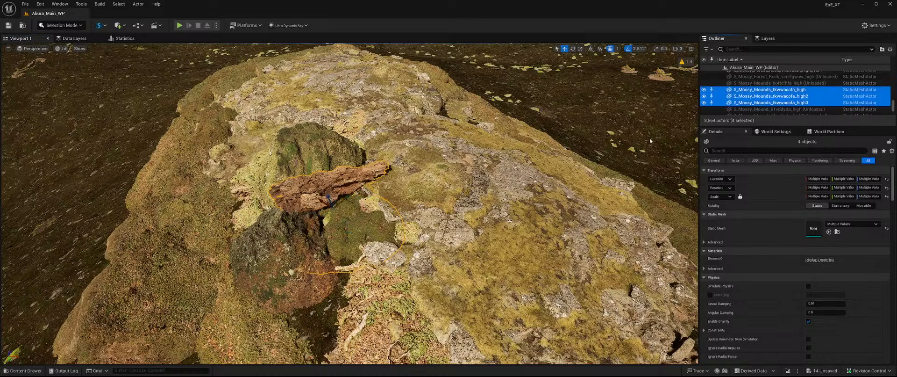
left_click(277, 237, "ctrl")
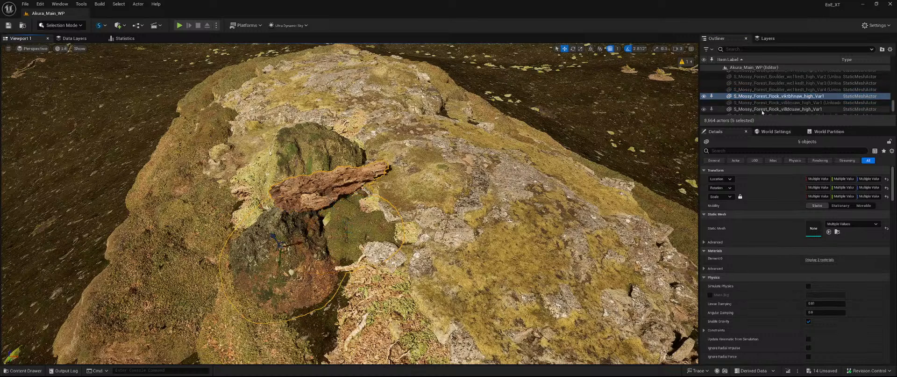
left_click(762, 109, "ctrl")
scroll(790, 106, "down", 2)
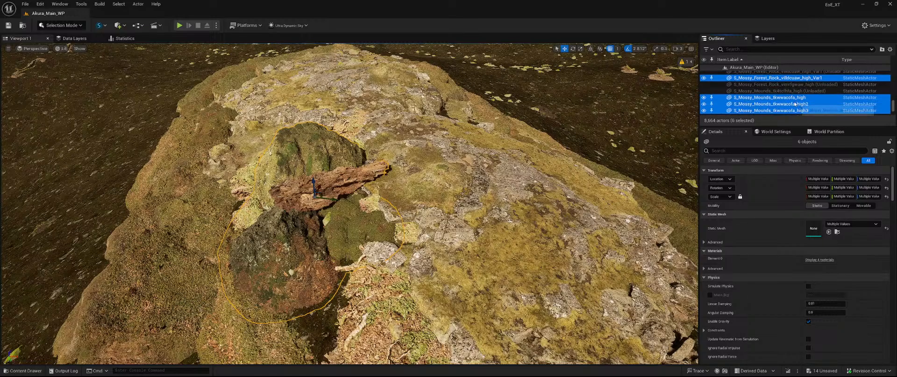
scroll(794, 104, "down", 5)
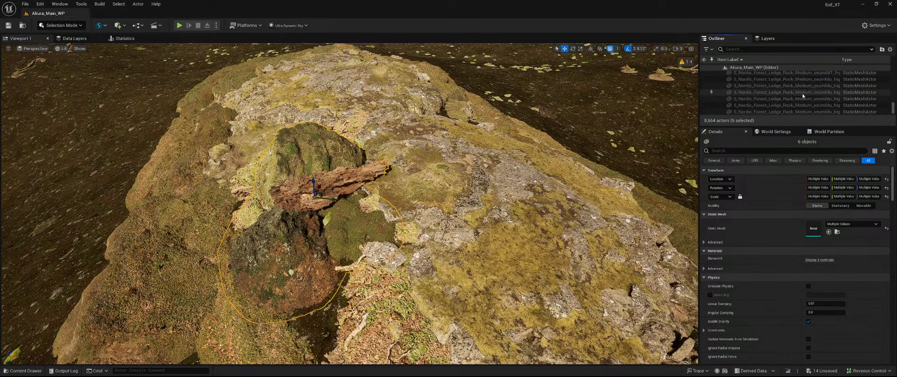
scroll(803, 95, "down", 8)
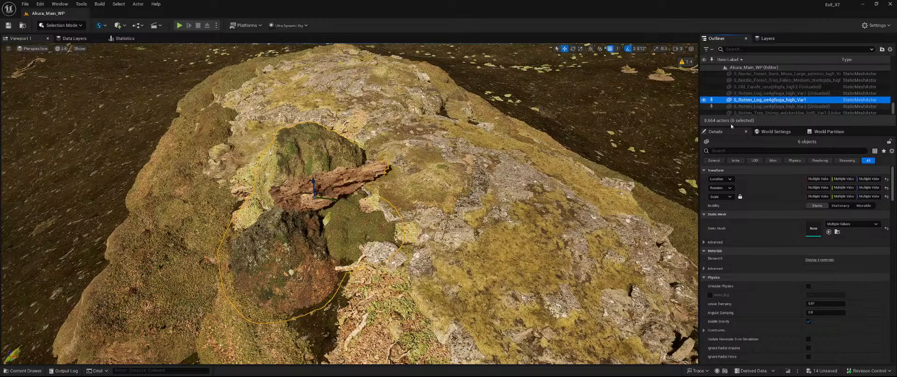
Extend the selection with the three S_Icelandic_Terrain meshes that form the large mossy rock
left_click(465, 251, "ctrl")
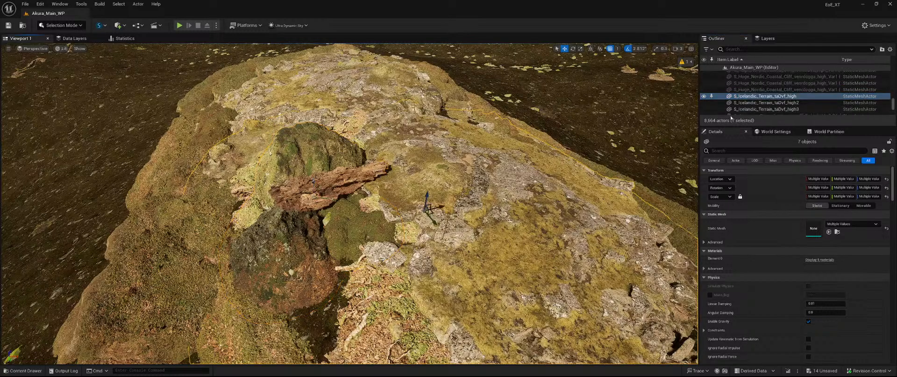
left_click(777, 102, "ctrl")
left_click(773, 110, "ctrl")
scroll(794, 98, "down", 5)
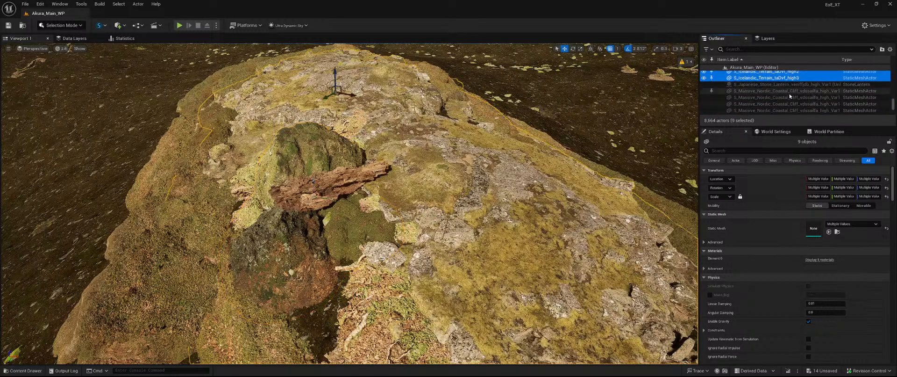
scroll(802, 91, "up", 3)
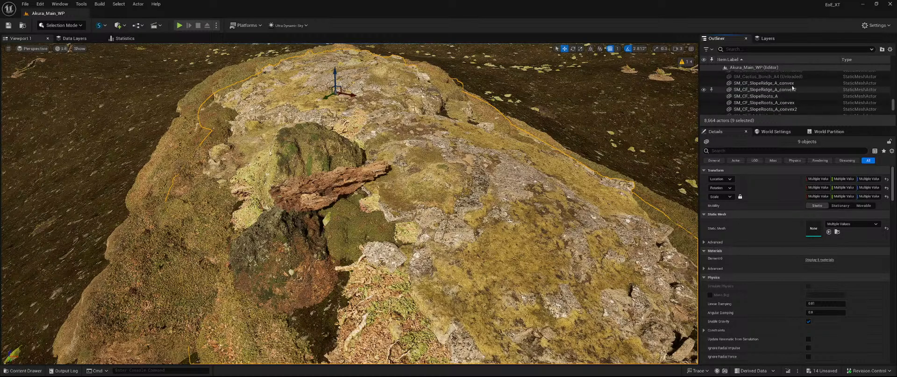
Add the two SM_CF_SlopeRidge_A_convex meshes and the three SM_CF_SlopeRoots_A meshes to the selection and check the selected actors
left_click(766, 83, "ctrl")
left_click(776, 89, "ctrl")
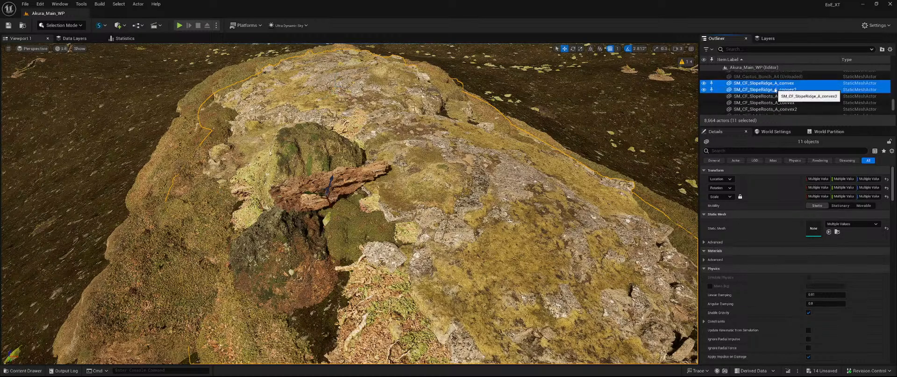
left_click(766, 96, "ctrl")
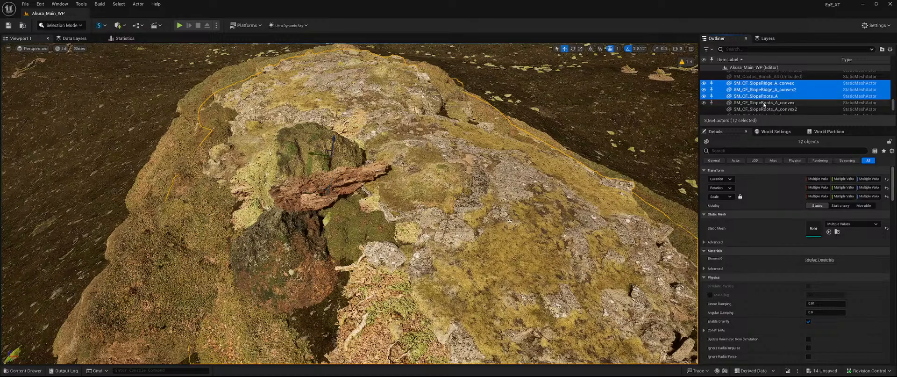
left_click(765, 102, "ctrl")
left_click(765, 109, "ctrl")
scroll(793, 92, "down", 5)
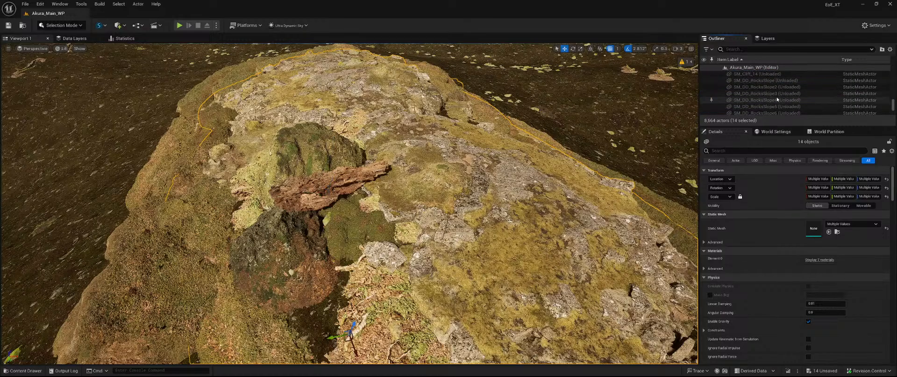
scroll(793, 92, "up", 5)
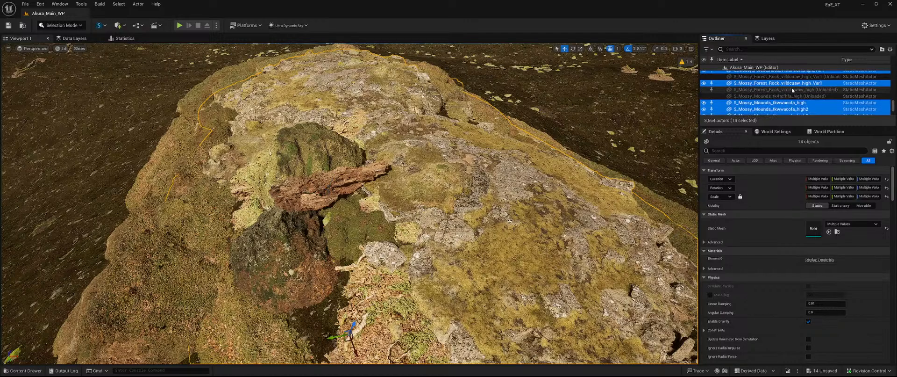
scroll(793, 92, "down", 5)
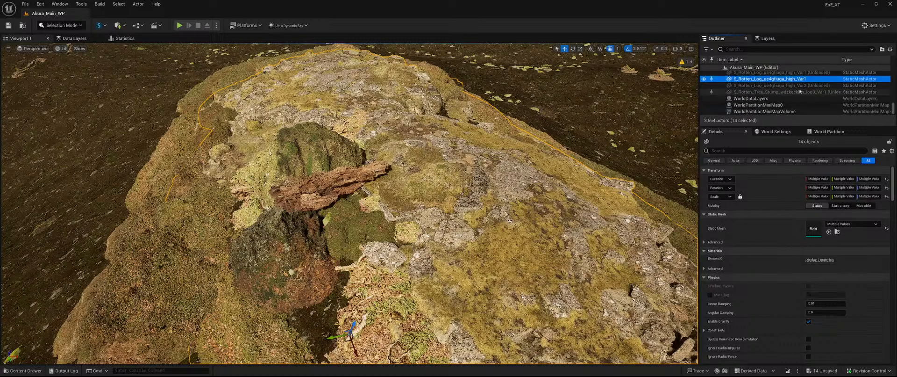
Create a packed level actor from the selected meshes with a Center Min Z pivot, saved as ROCKSROCK in LevelInstances/Meadows
right_click(765, 79)
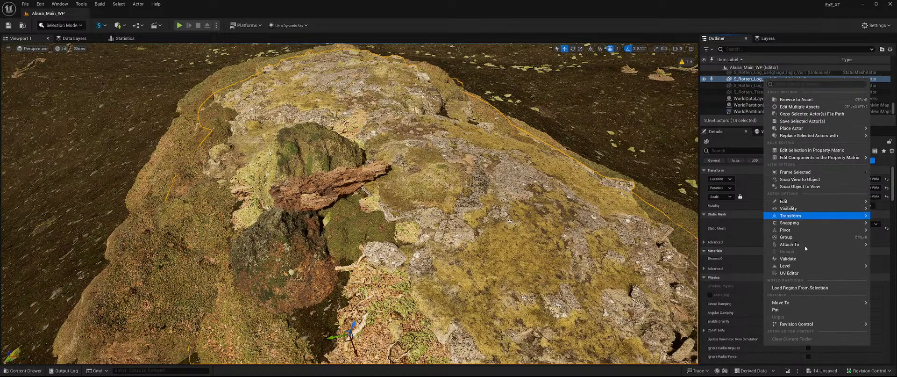
mouse_move(794, 266)
left_click(730, 282)
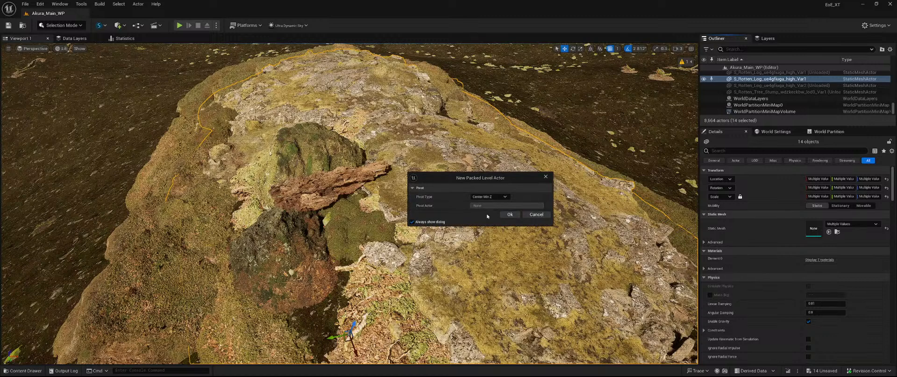
left_click(507, 214)
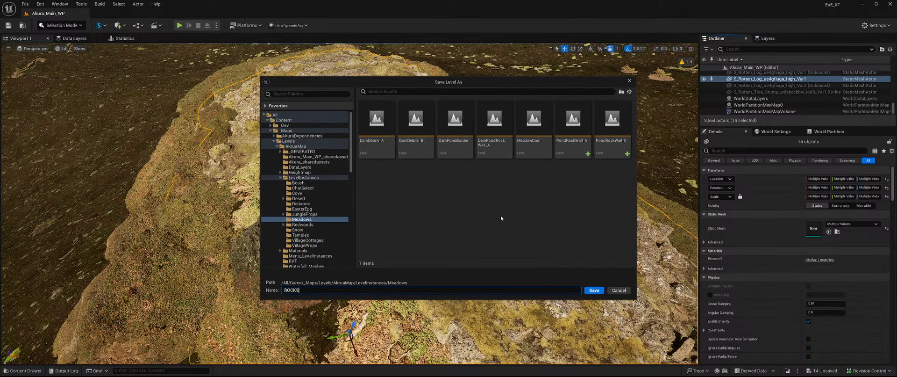
key("Return")
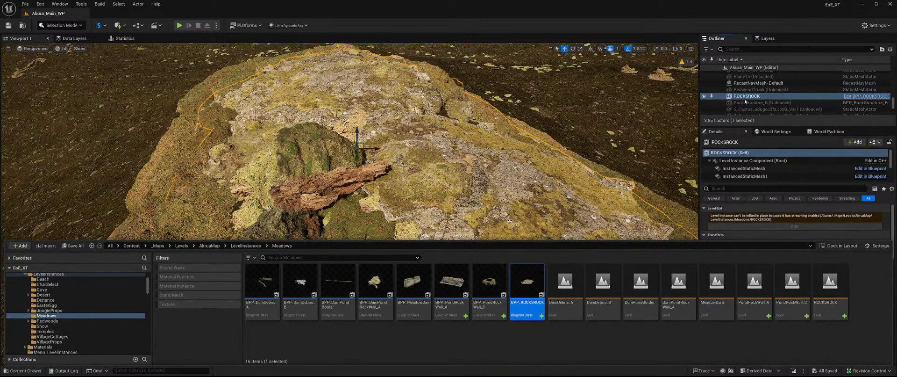
Move the ROCKSROCK actor to the Meadows/Props outliner folder and save the changed content
right_click(745, 98)
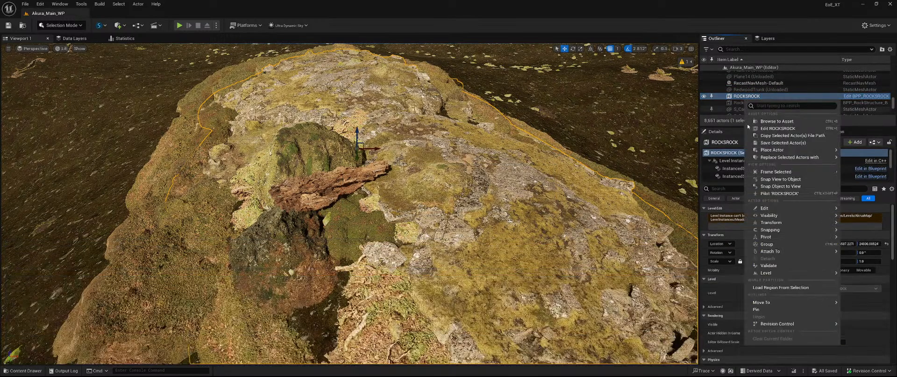
mouse_move(777, 303)
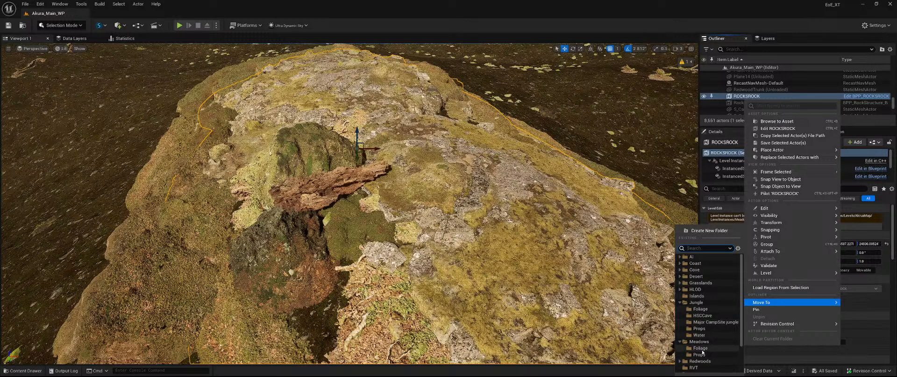
left_click(705, 356)
left_click(496, 264)
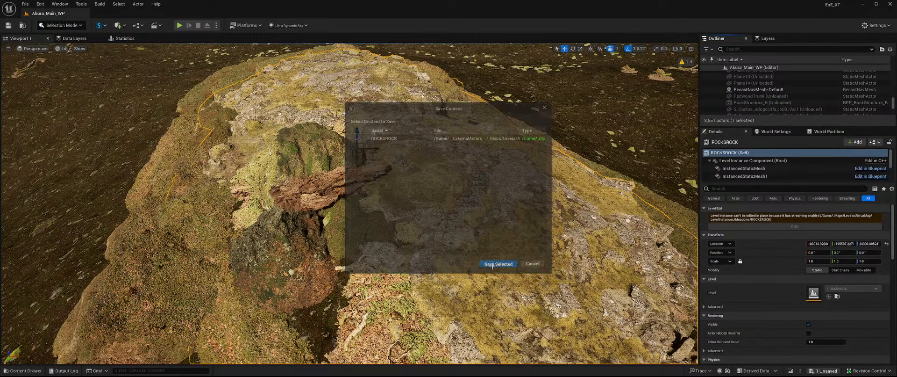
Open the BPP_ROCKSROCK blueprint and disable Start with Tick Enabled for the actor and all its components
key("ctrl+space")
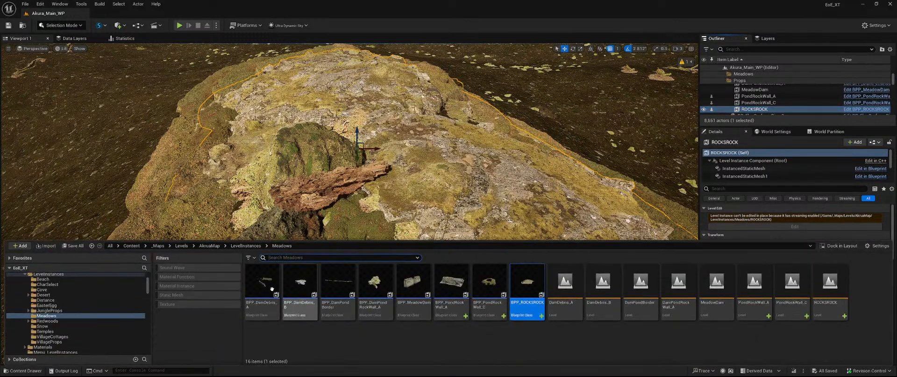
double_click(531, 290)
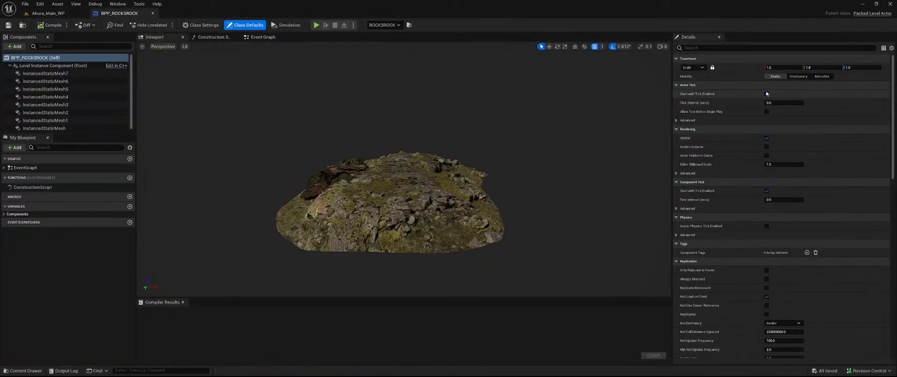
left_click(767, 94)
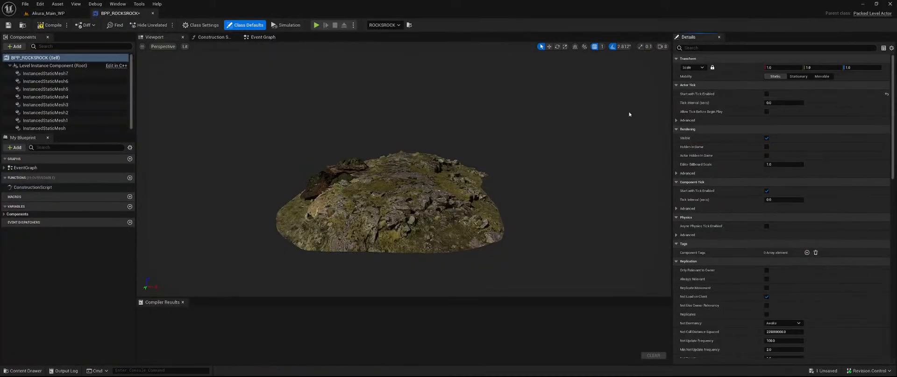
left_click(51, 65)
left_click(45, 126, "shift")
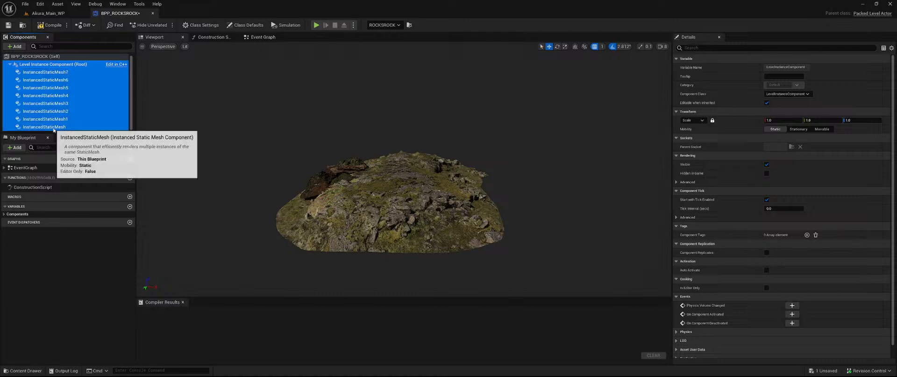
left_click(769, 93)
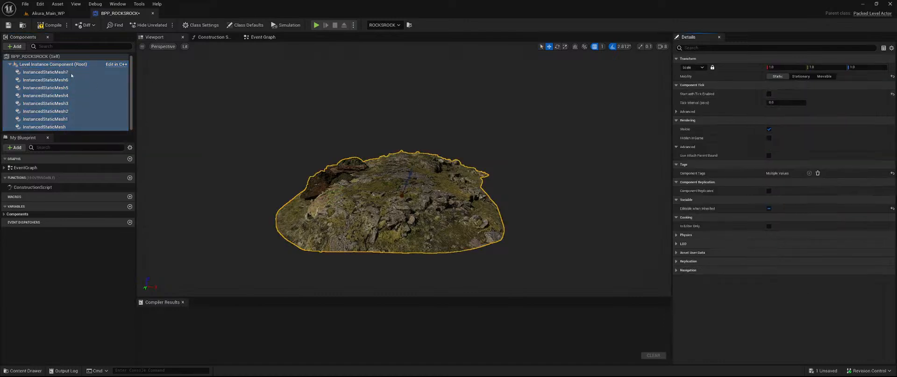
Set Shadow Cache Invalidation Behavior to Static and disable Evaluate World Position Offset on all the InstancedStaticMesh components
left_click(55, 74)
left_click(43, 127, "shift")
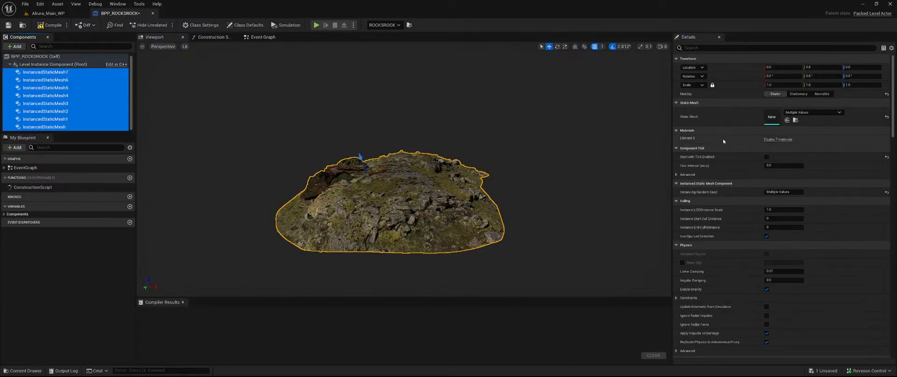
scroll(752, 144, "down", 10)
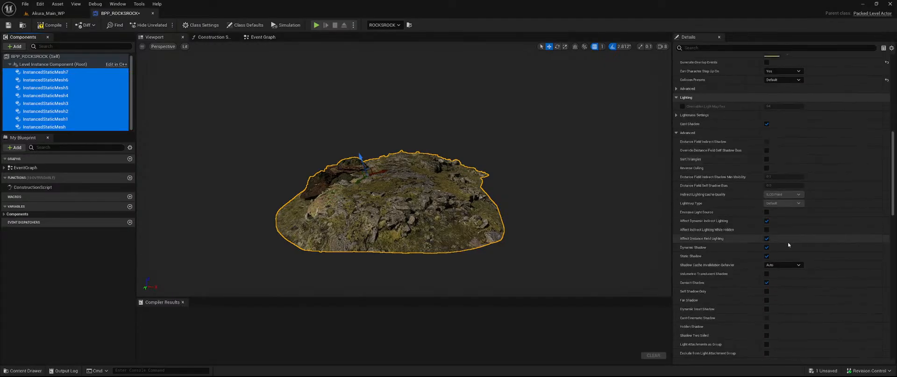
left_click(782, 265)
left_click(771, 288)
scroll(753, 280, "down", 10)
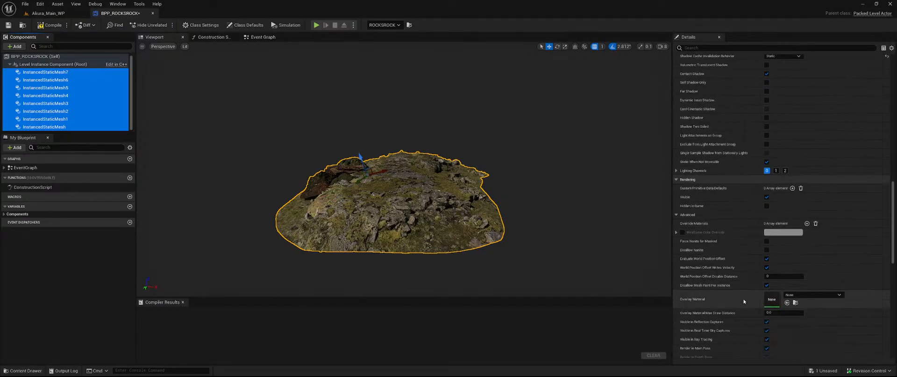
left_click(767, 258)
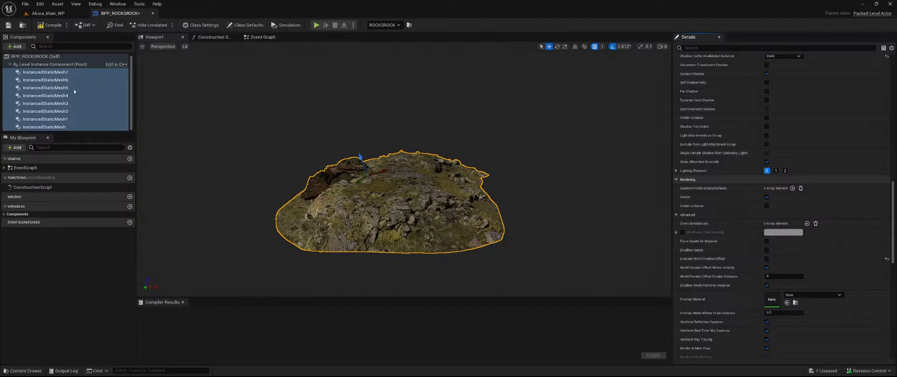
Assign Akura_Main_HLODLayer_Instanced as the HLOD layer of the BPP_ROCKSROCK root
left_click(46, 59)
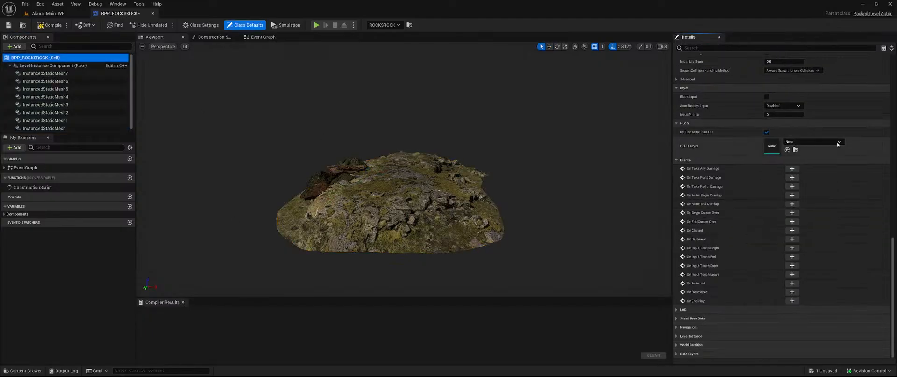
left_click(813, 142)
left_click(837, 228)
Set the blueprint's World Partition runtime grid to MainGrid, and compile and save BPP_ROCKSROCK
left_click(786, 344)
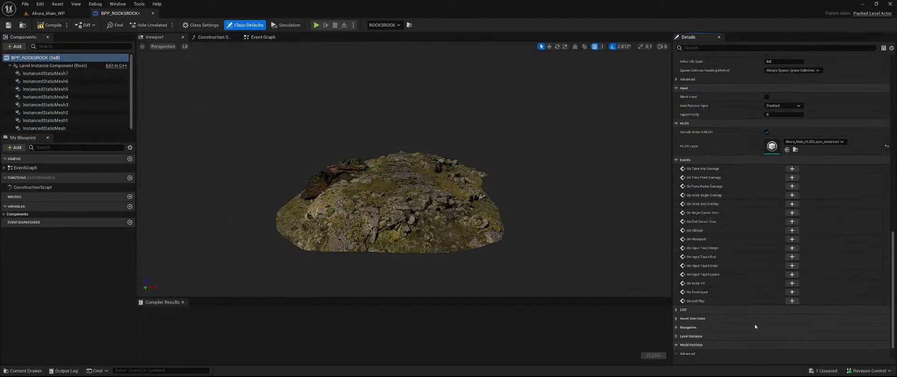
scroll(786, 345, "down", 2)
left_click(784, 336)
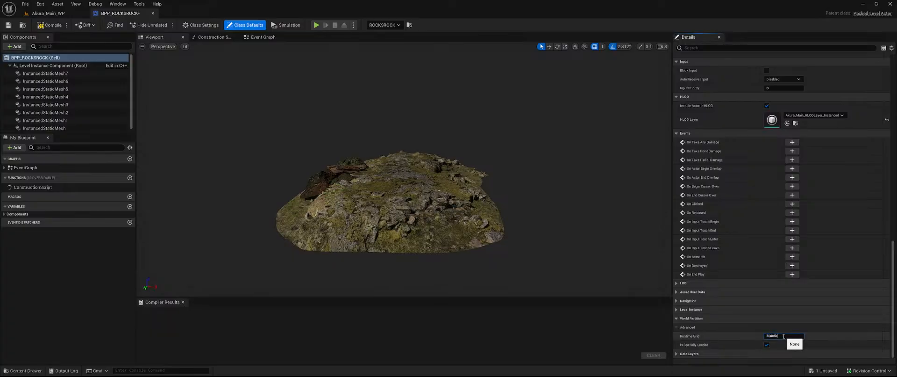
key("Return")
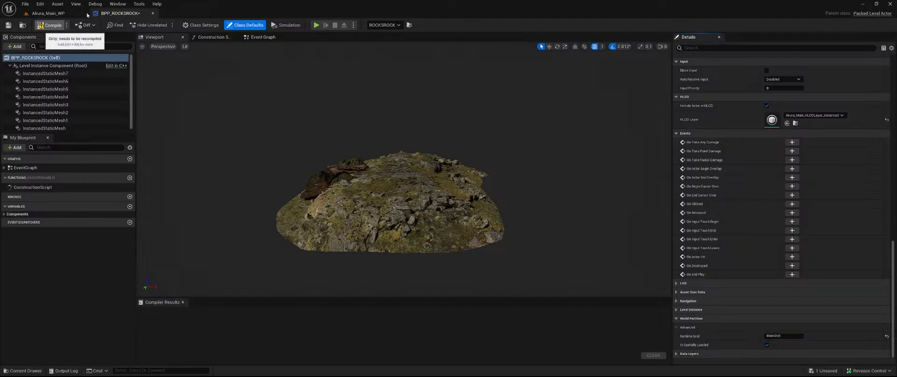
key("F7")
key("ctrl+s")
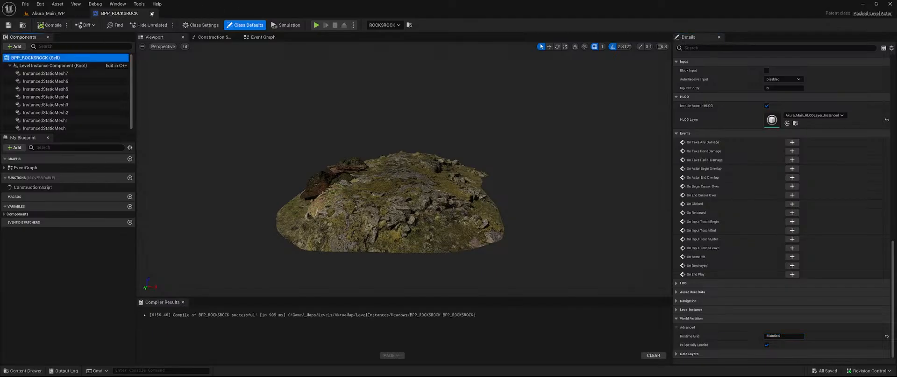
Close the BPP_ROCKSROCK blueprint, return to the level and switch the editor to Foliage mode
left_click(152, 13)
right_click_drag(463, 156, 404, 178)
key("s")
key("w")
key("s")
left_click(55, 25)
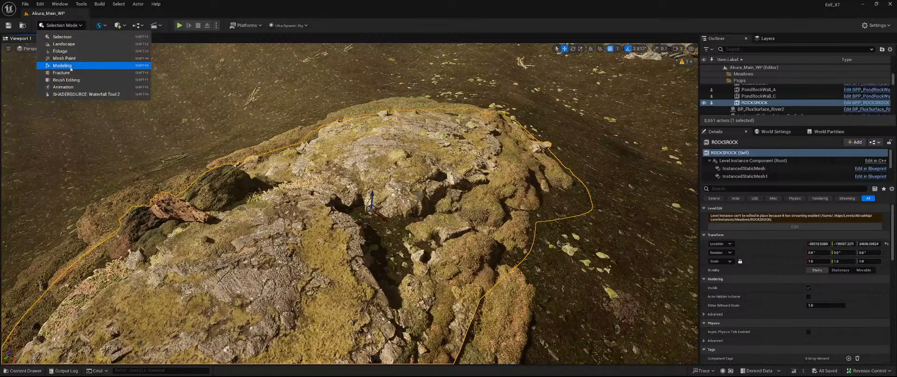
left_click(76, 53)
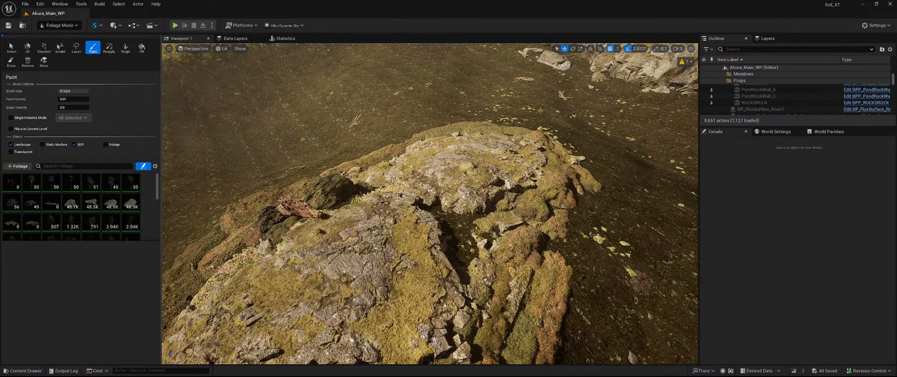
Add the DawnRedwood_C and DawnRedwood_D meshes from Nature/Trees/DawnRedwood as foliage types, saving both under their default names
left_click(24, 370)
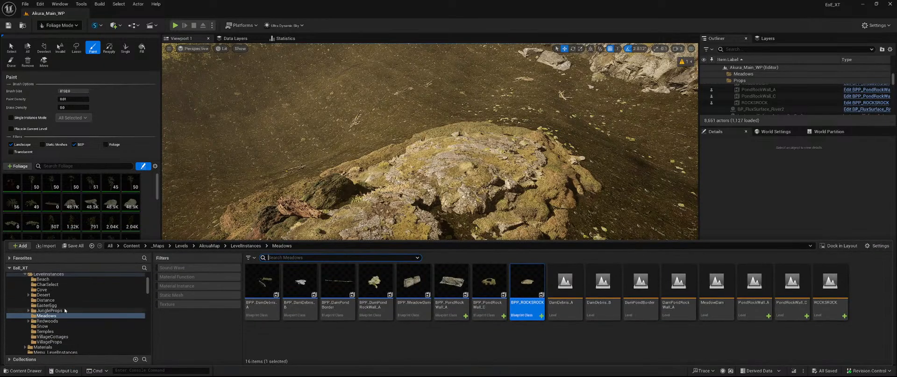
scroll(70, 311, "up", 10)
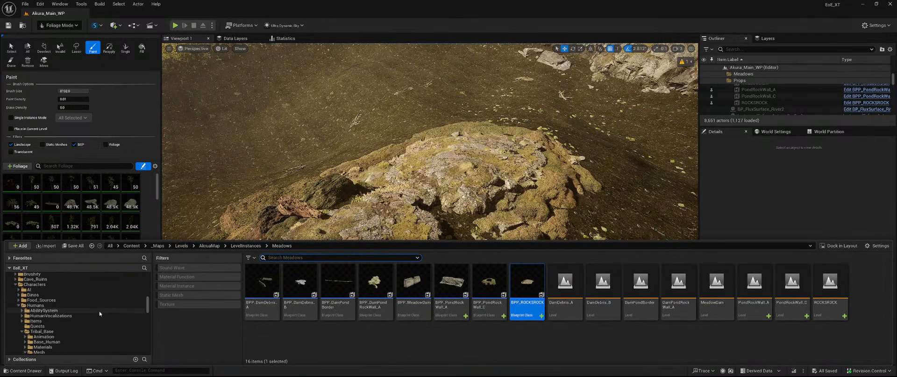
scroll(100, 313, "down", 10)
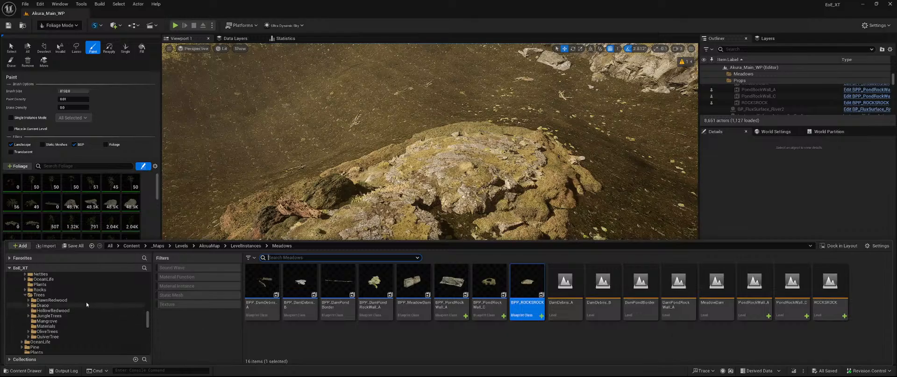
left_click(51, 300)
left_click(338, 283)
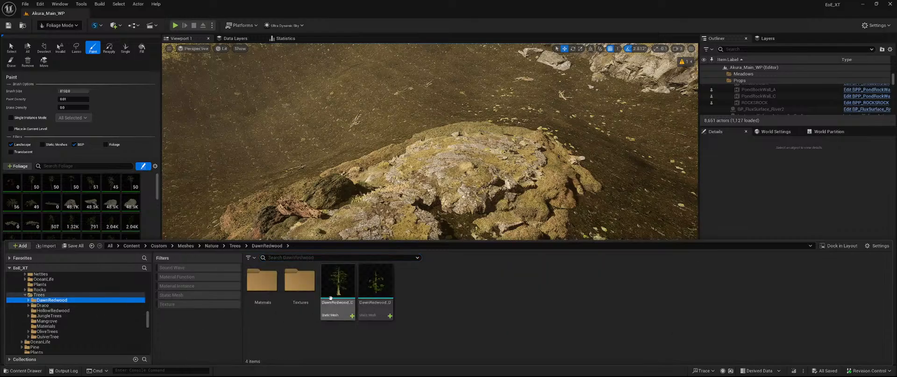
left_click(382, 286, "ctrl")
left_click_drag(382, 287, 165, 221)
left_click(594, 289)
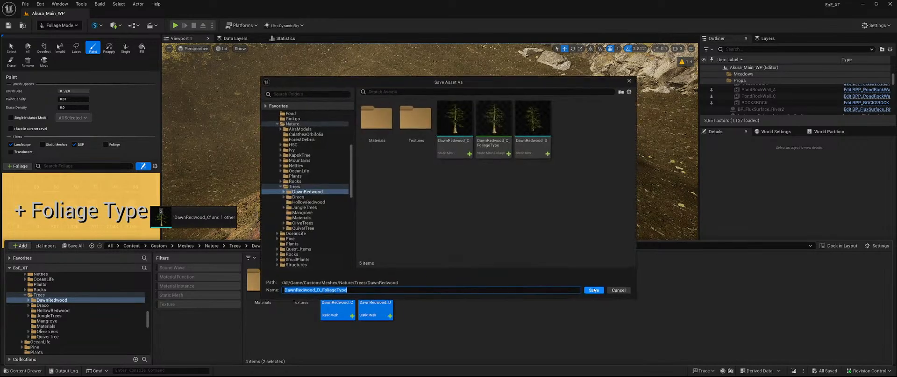
left_click(593, 289)
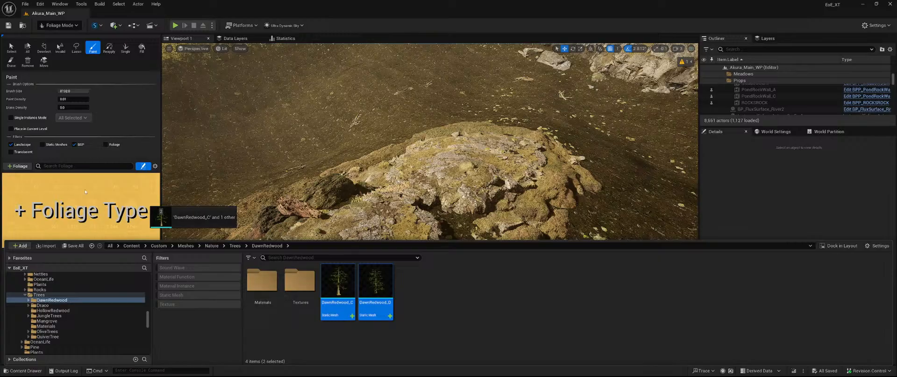
left_click_drag(85, 191, 85, 191)
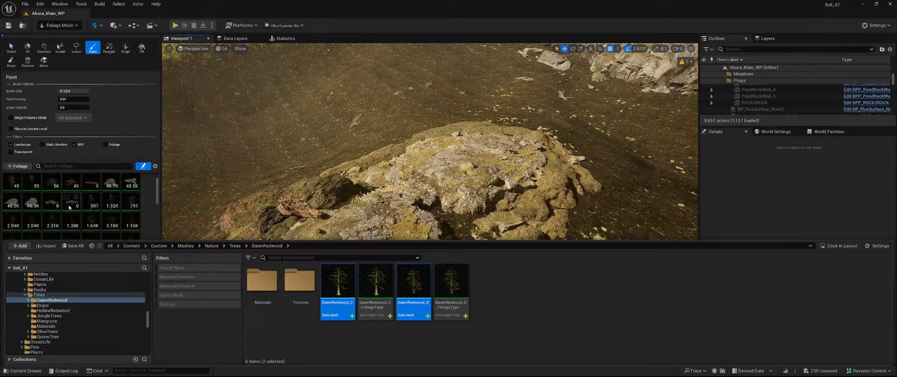
For both Dawn Redwood foliage types, set the painting density to 0.2 and the radius to 2048
left_click(18, 187)
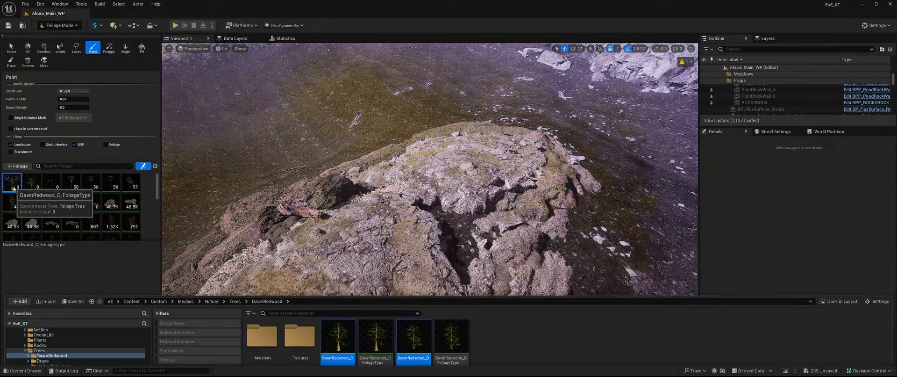
left_click(31, 182, "ctrl")
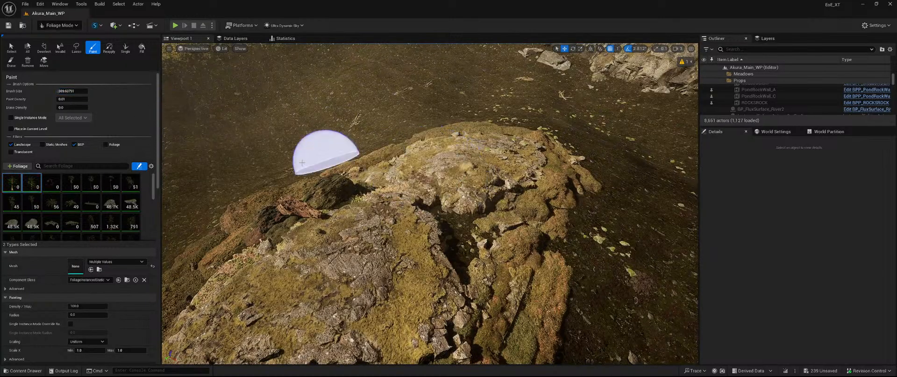
scroll(31, 245, "down", 5)
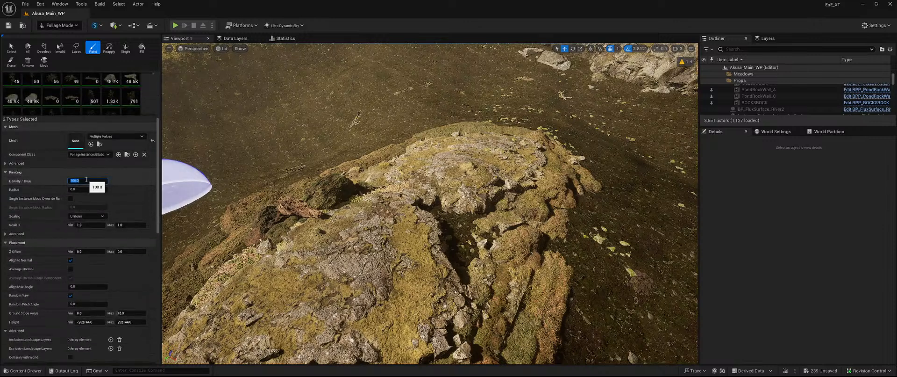
type("5")
type("3")
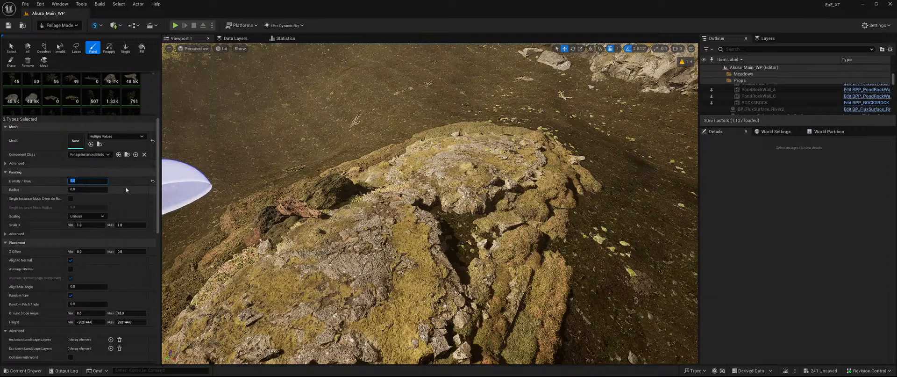
left_click(130, 182)
type("48")
Set both redwood types' Scale X range to 2.0–3.0 and their Z Offset minimum and maximum to -5.0
type("2")
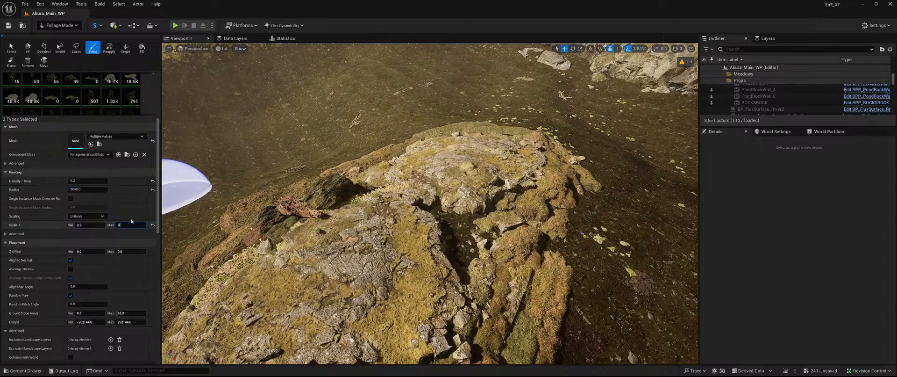
key("Tab")
type("3")
key("Return")
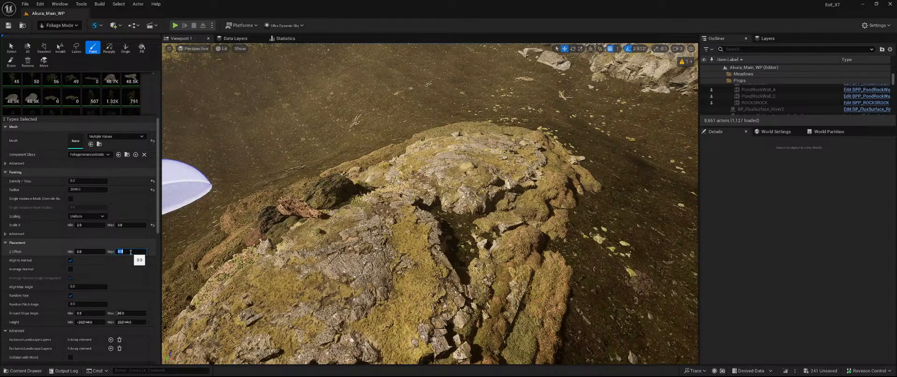
key("Return")
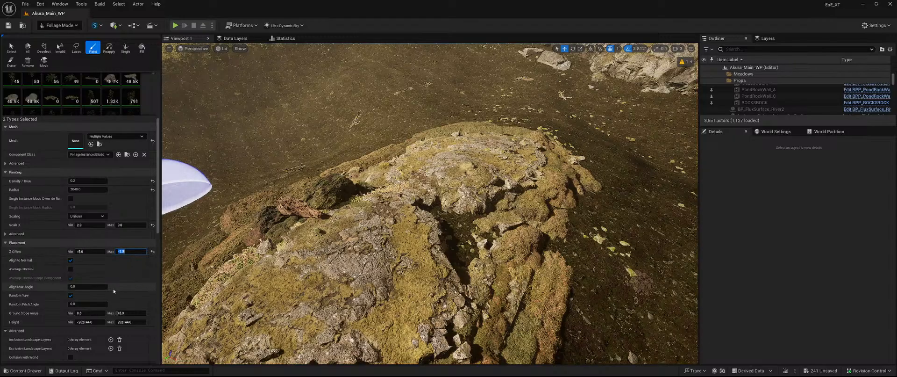
Set the redwoods' Align Max Angle to 4, maximum Ground Slope Angle to 25 and Random Pitch Angle to 2
scroll(120, 285, "down", 2)
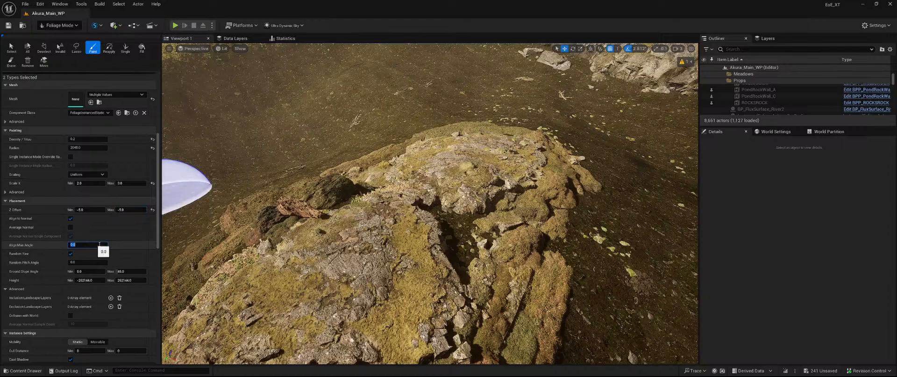
type("4")
key("Return")
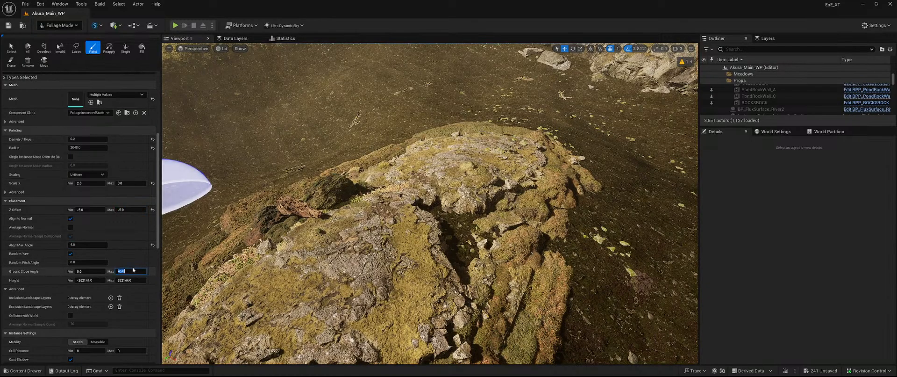
type("25")
key("Return")
scroll(127, 280, "down", 3)
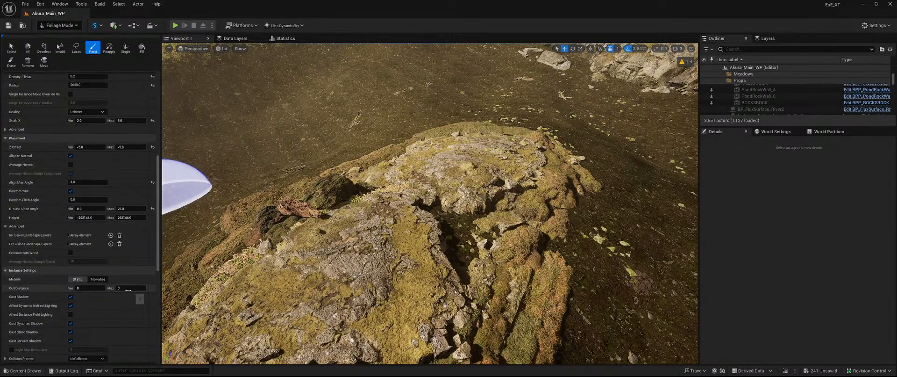
type("2")
key("Return")
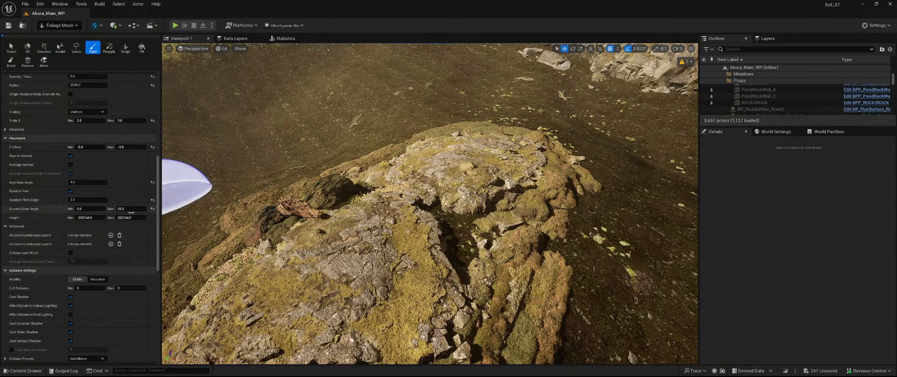
Set the redwoods' maximum Cull Distance to 100000, Collision Presets to FoliageHard and Shadow Cache Invalidation Behavior to Static
scroll(136, 287, "down", 2)
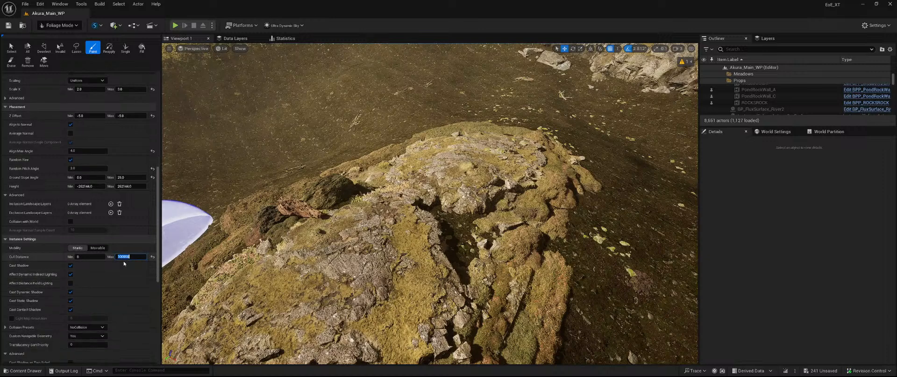
key("Return")
scroll(119, 270, "down", 7)
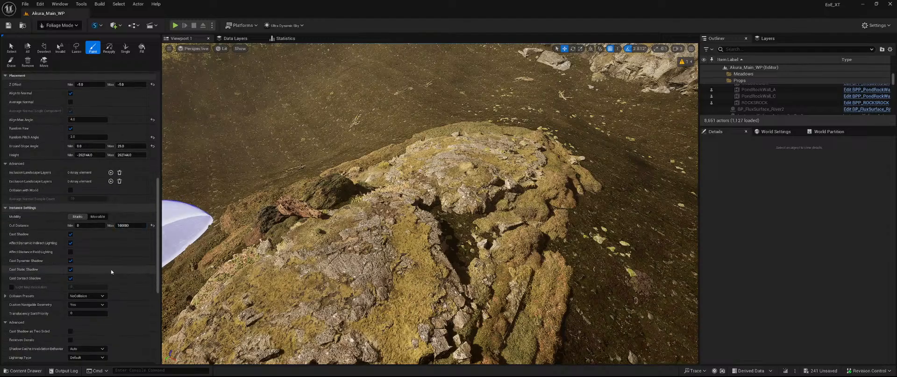
left_click(98, 212)
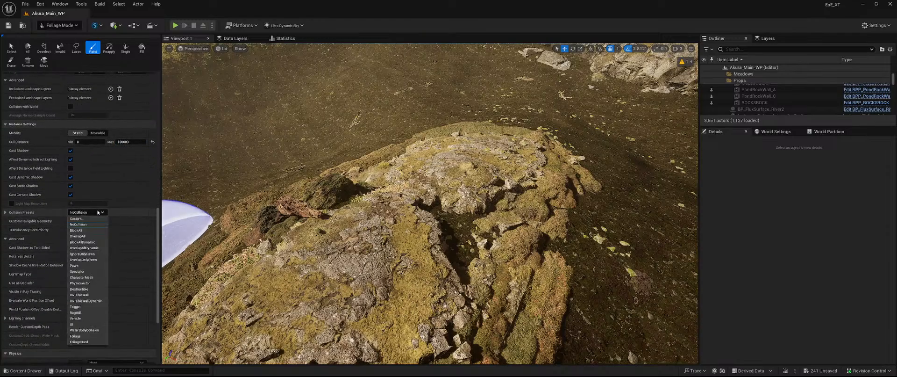
left_click(80, 342)
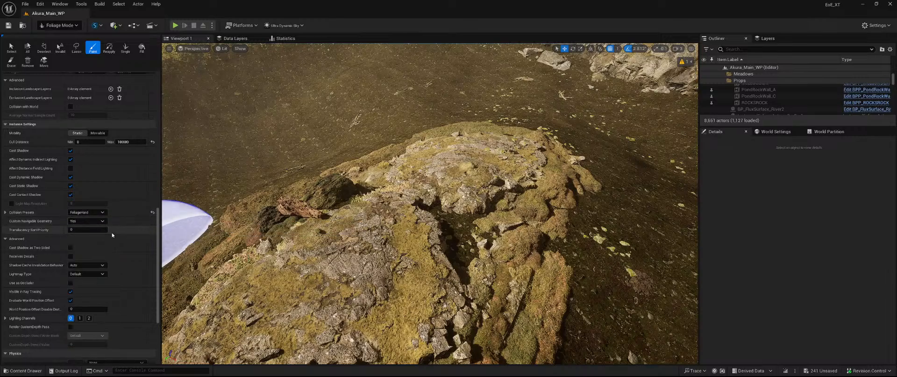
scroll(109, 228, "down", 3)
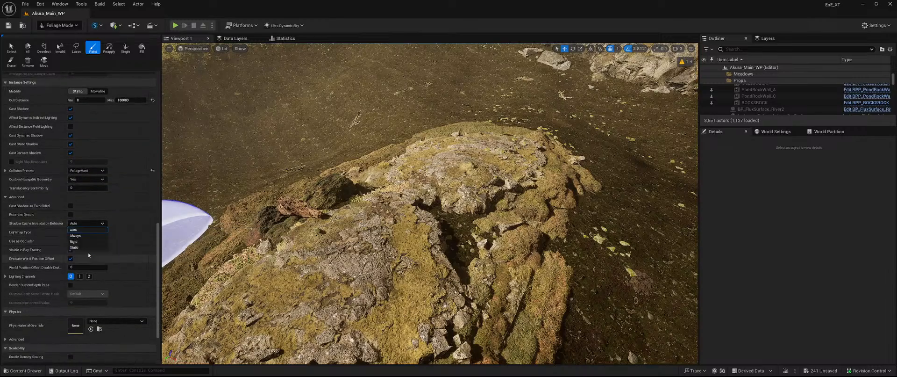
Assign FISMC_Tree_Big as the component class of both redwood foliage types
scroll(16, 292, "up", 10)
scroll(16, 293, "up", 10)
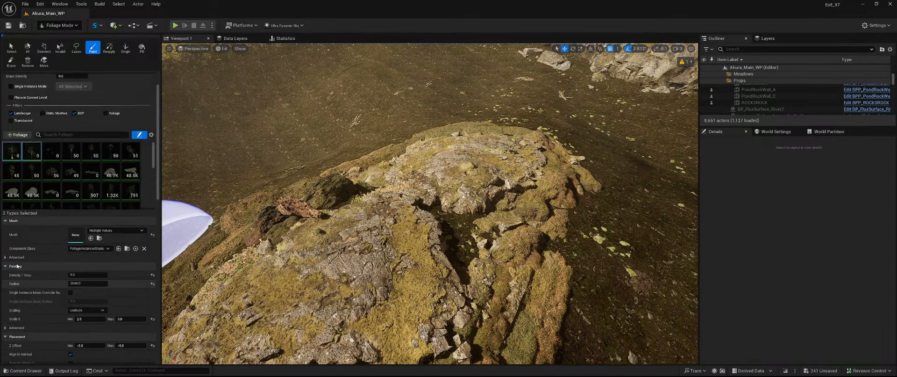
left_click(89, 270)
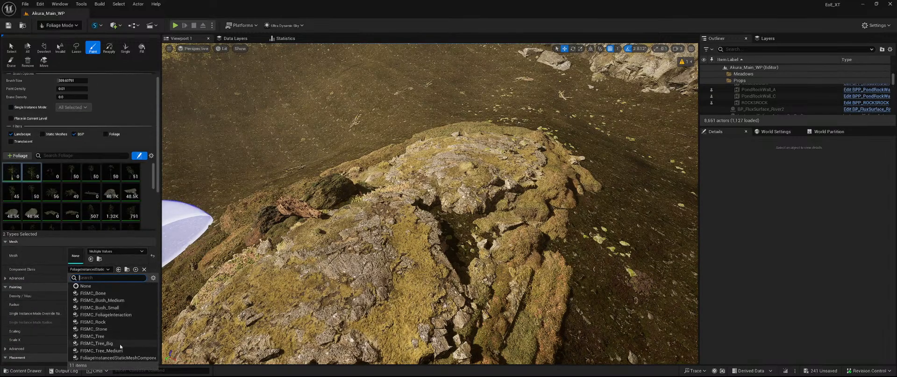
left_click(120, 345)
Enter a World Position Offset Disable Distance for both redwood foliage types
scroll(50, 312, "down", 15)
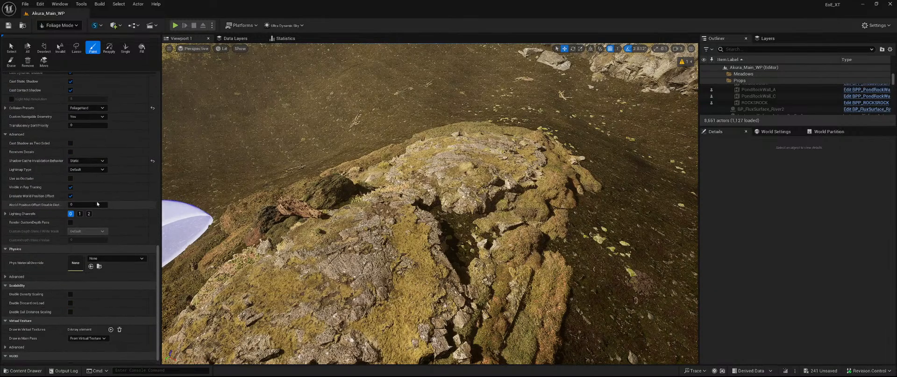
left_click(93, 204)
type("5000")
key("Return")
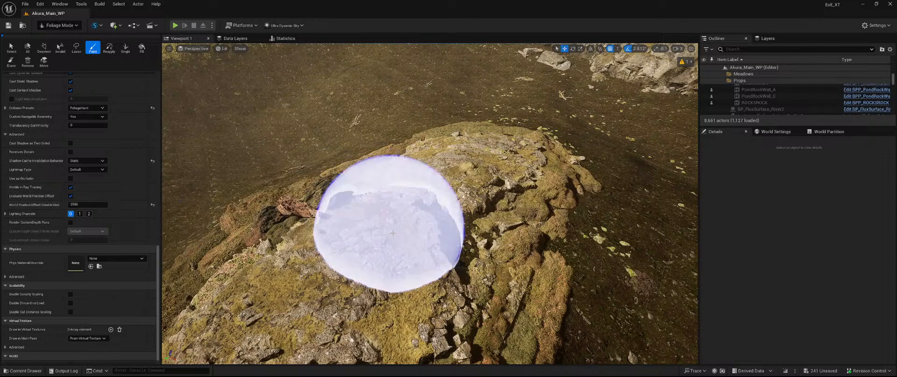
Save all unsaved assets and paint a Dawn Redwood onto the rock mound in the pond
mouse_move(436, 237)
right_mouse_down()
mouse_move(589, 224)
mouse_move(523, 235)
right_mouse_up()
left_click(821, 370)
left_click(510, 267)
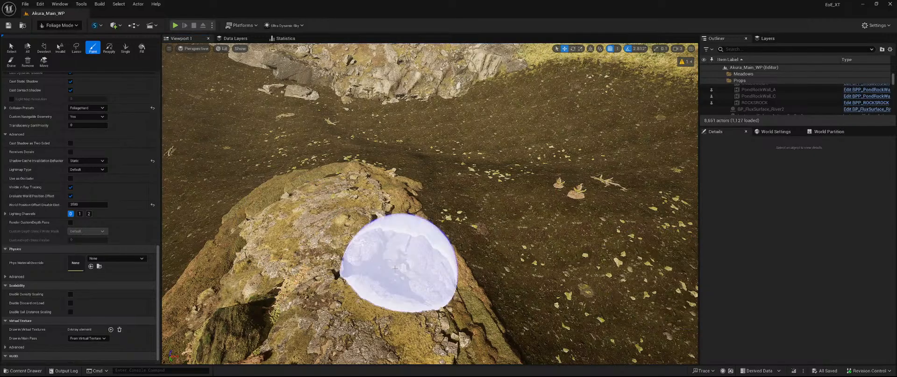
left_click(380, 260)
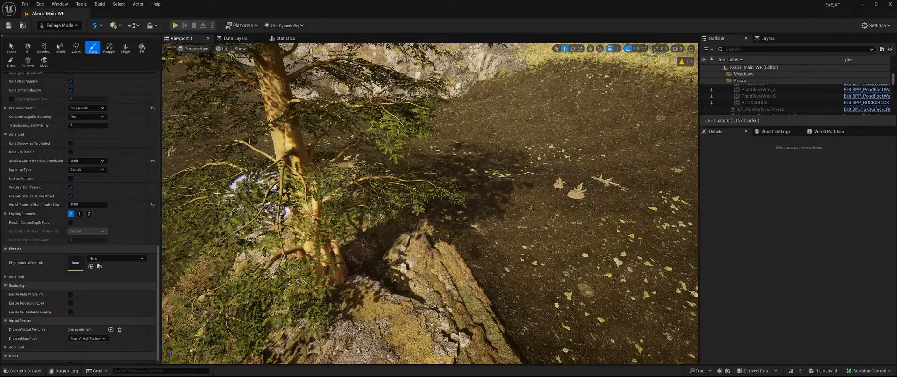
Select the painted Dawn Redwood instance and reposition it so its trunk base sits in the top of the rock mound
left_click(11, 47)
right_click_drag(472, 227, 392, 182)
scroll(55, 247, "up", 5)
scroll(62, 253, "up", 6)
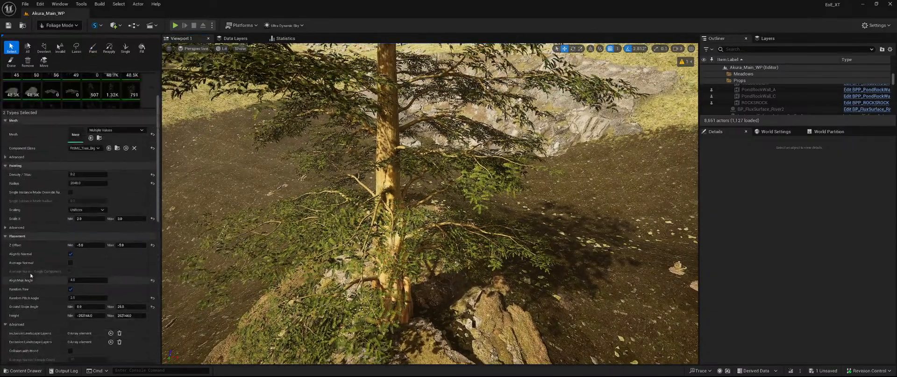
right_click_drag(290, 196, 429, 159)
right_click_drag(398, 230, 271, 288)
left_click(363, 212)
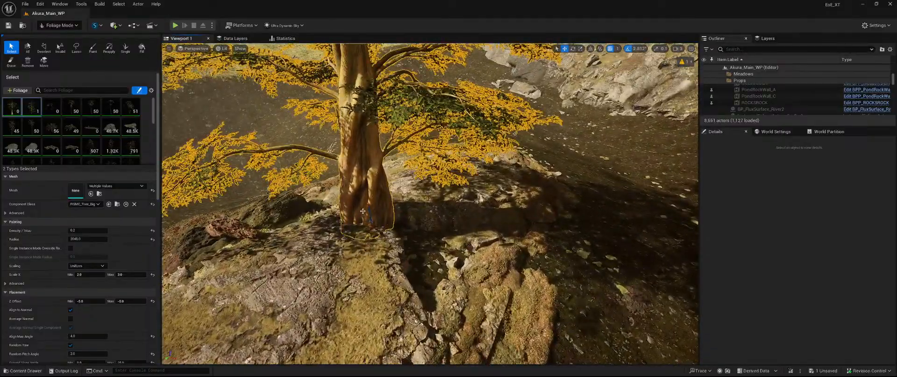
key("f")
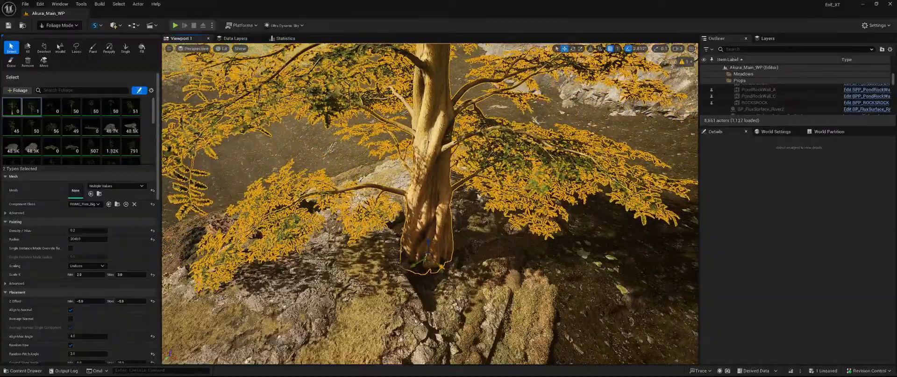
left_click_drag(439, 266, 407, 254)
right_click_drag(418, 261, 427, 275)
key("w")
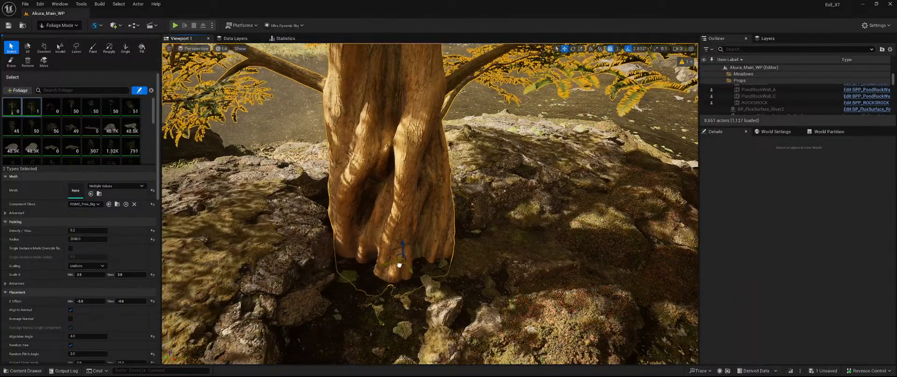
left_click_drag(399, 261, 395, 262)
right_click_drag(395, 261, 394, 251)
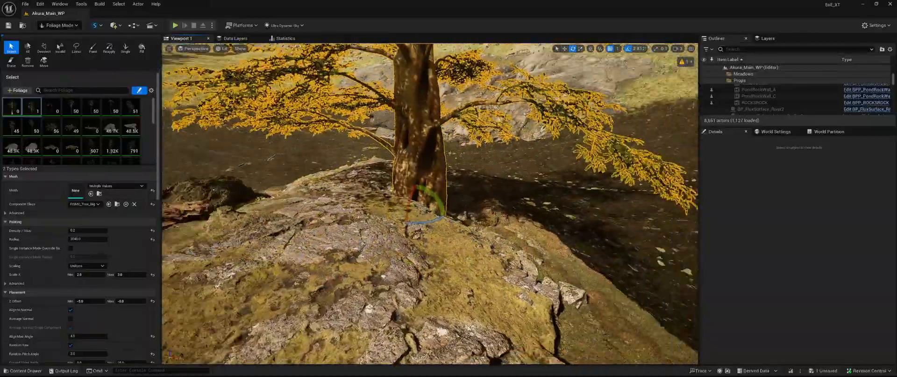
Examine the redwood's trunk base and bark texture up close from different angles
left_click_drag(204, 228, 405, 204, "alt")
key("w")
key("s")
right_click_drag(401, 221, 393, 200)
key("w")
mouse_move(378, 236)
right_mouse_down()
mouse_move(390, 236)
mouse_move(385, 257)
mouse_move(362, 259)
mouse_move(336, 241)
mouse_move(317, 250)
mouse_move(317, 269)
mouse_move(379, 235)
right_mouse_up()
key("w")
key("w")
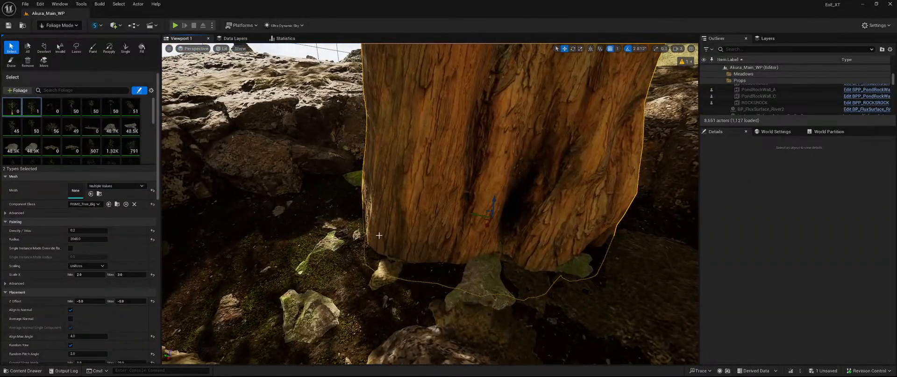
Reduce the source size of all 12 textures in the DawnRedwood Textures folder using a 4096 size threshold
key("ctrl+space")
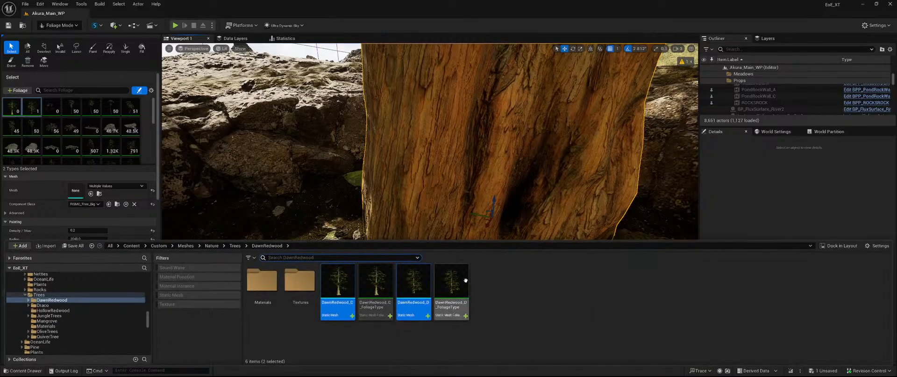
left_click(306, 291)
double_click(305, 291)
left_click(262, 287)
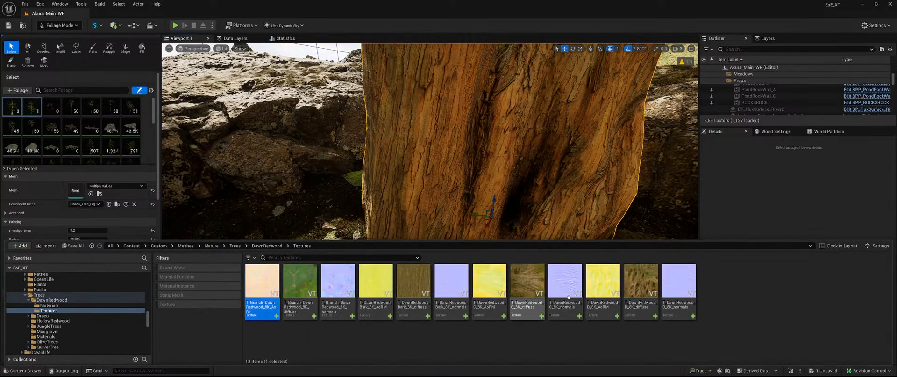
left_click(667, 284, "shift")
right_click(668, 283)
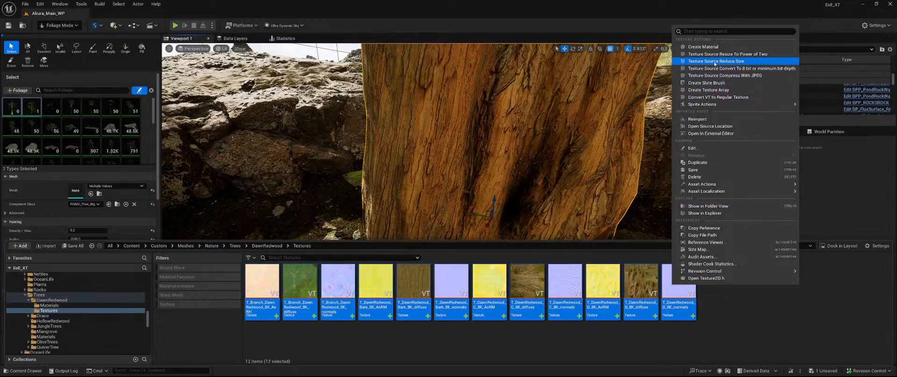
left_click(695, 84)
left_click(312, 255)
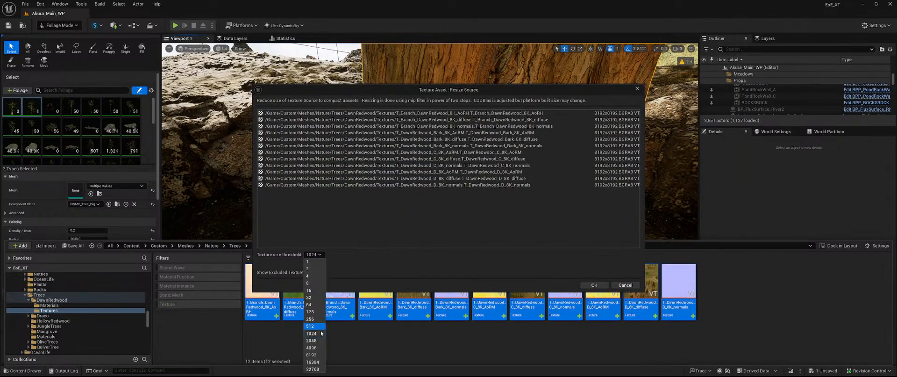
left_click(313, 349)
left_click(592, 285)
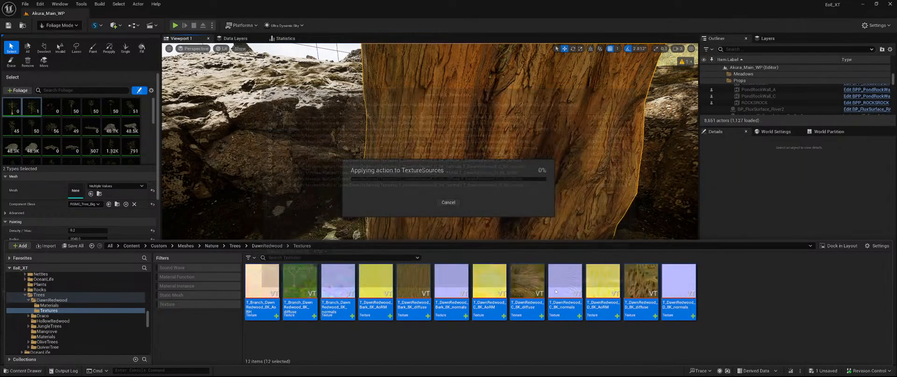
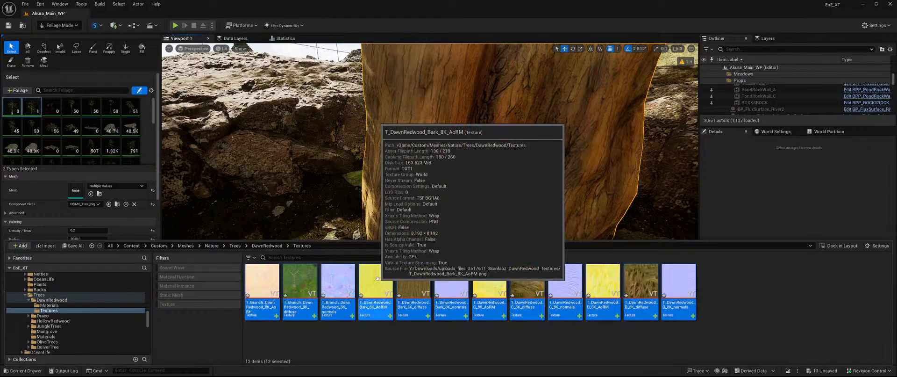
right_click(387, 283)
left_click(466, 62)
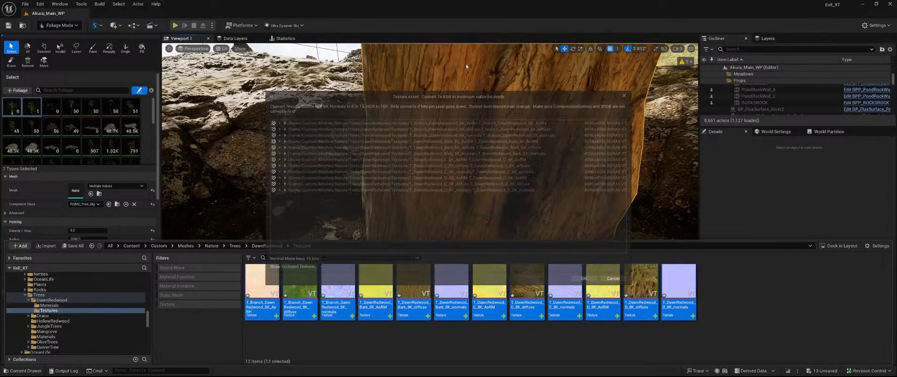
left_click(626, 285)
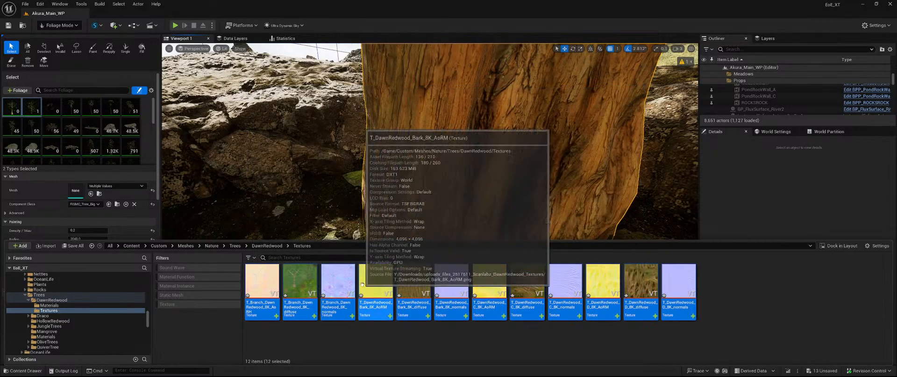
Compress the sources of all 12 Dawn Redwood textures with JPEG, keeping the 1024 texture size threshold
right_click(383, 284)
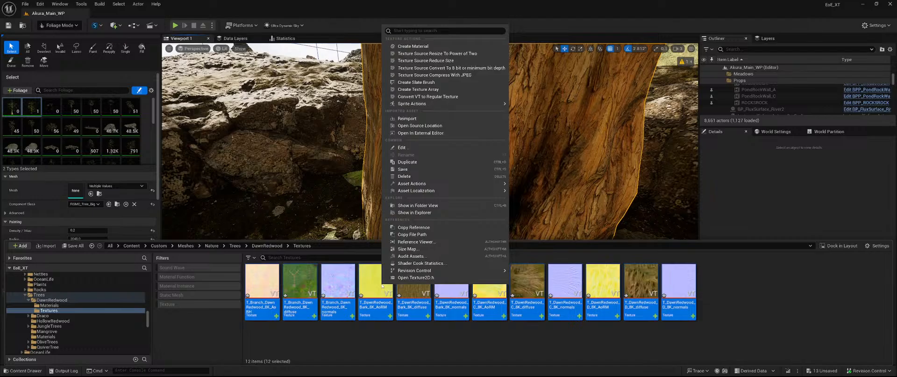
left_click(467, 76)
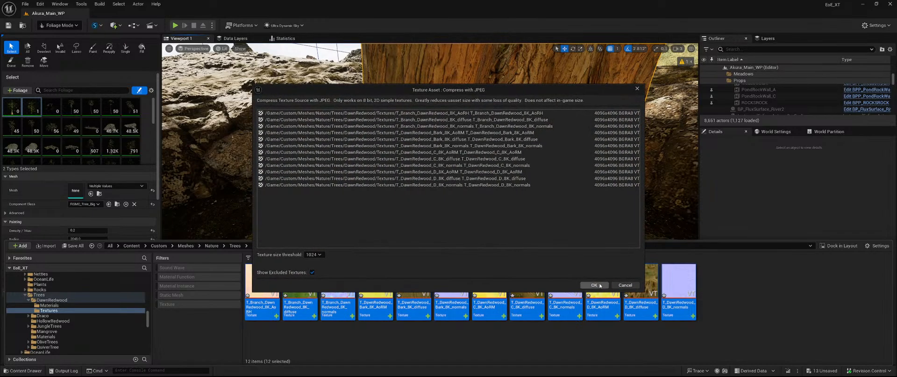
left_click(595, 284)
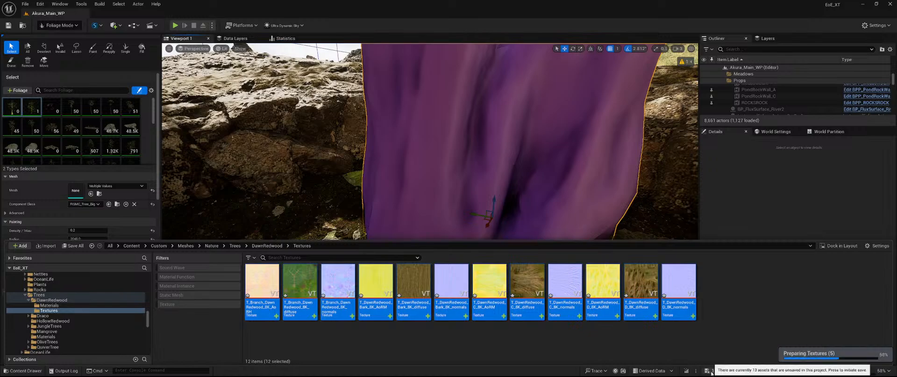
Open all 12 Dawn Redwood textures together in the Property Matrix and dock it beside the level
right_click(413, 286)
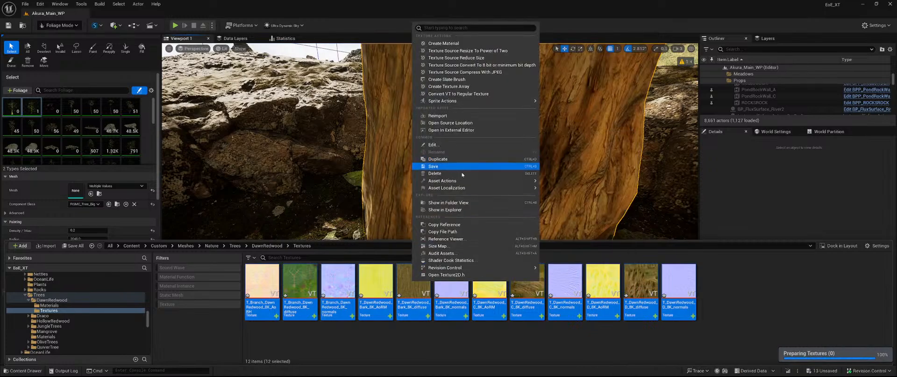
mouse_move(504, 181)
left_click(589, 267)
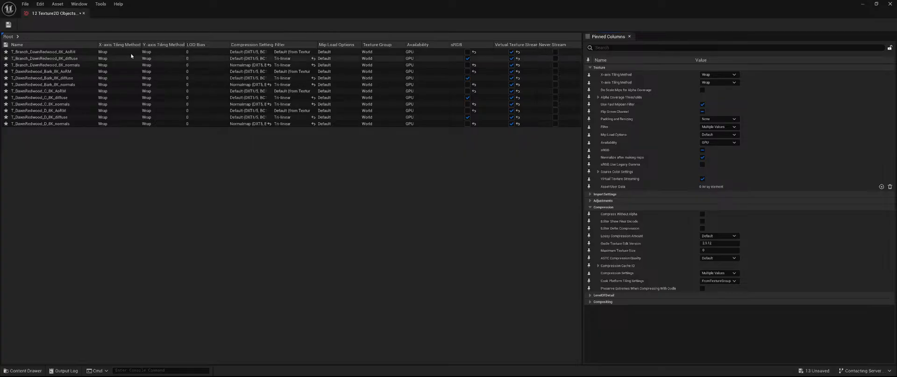
left_click_drag(55, 13, 121, 13)
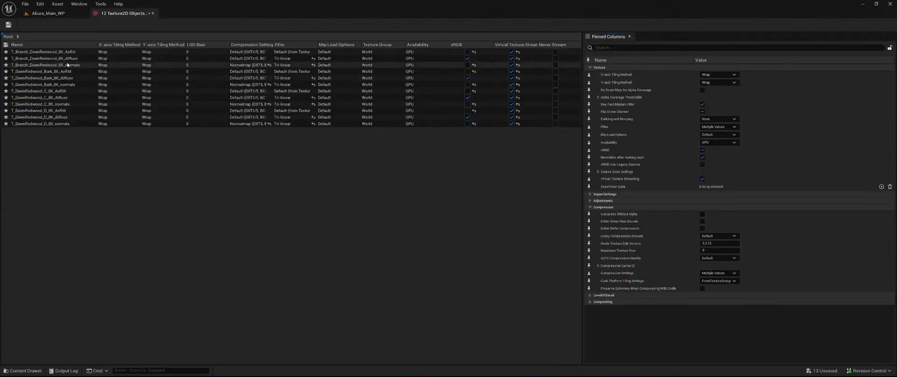
left_click(66, 58)
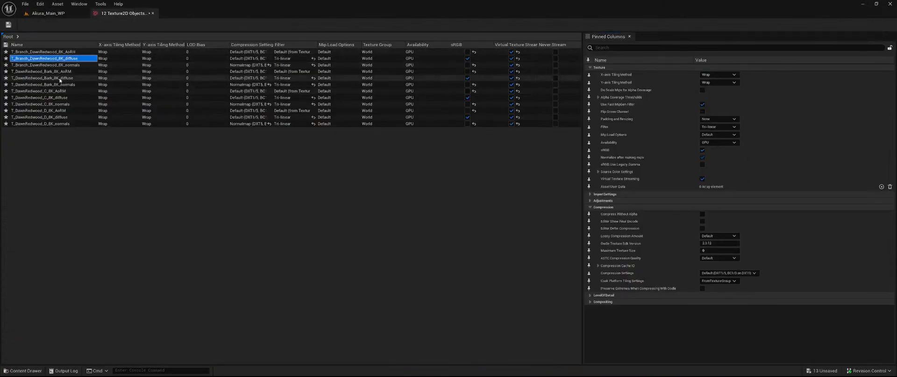
left_click(60, 78, "ctrl")
left_click(58, 98, "ctrl")
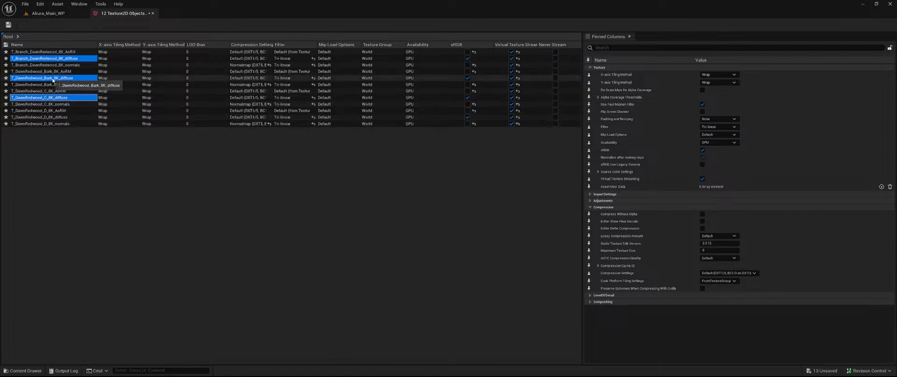
left_click(63, 117, "ctrl")
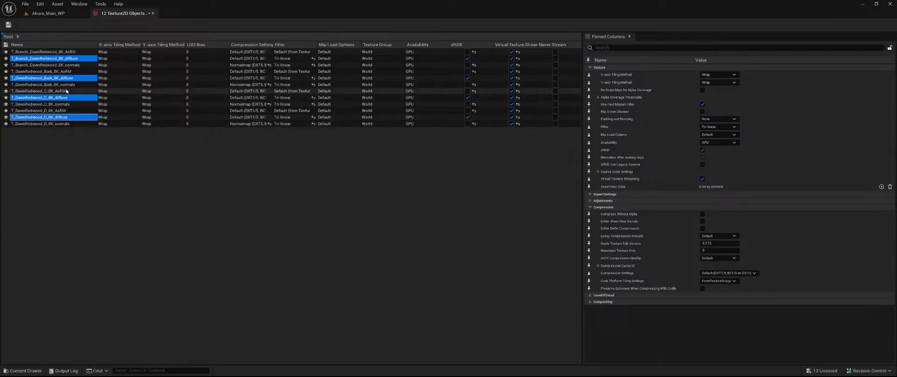
left_click(68, 58)
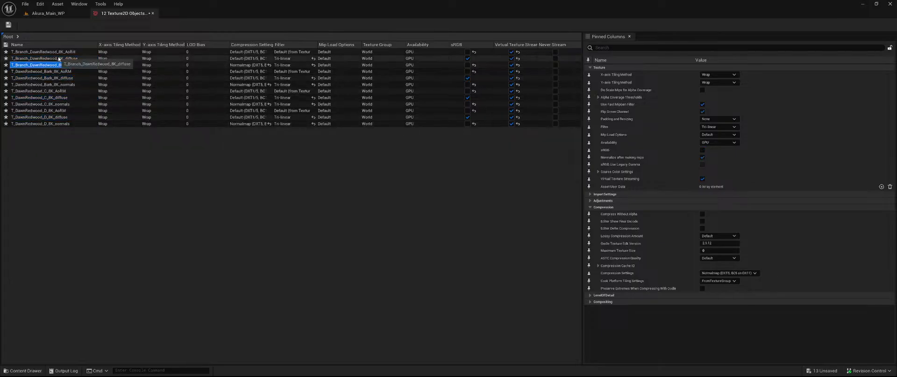
Set the Maximum Texture Size of the Bark, C and D diffuse and normals textures to 2048
left_click(67, 78)
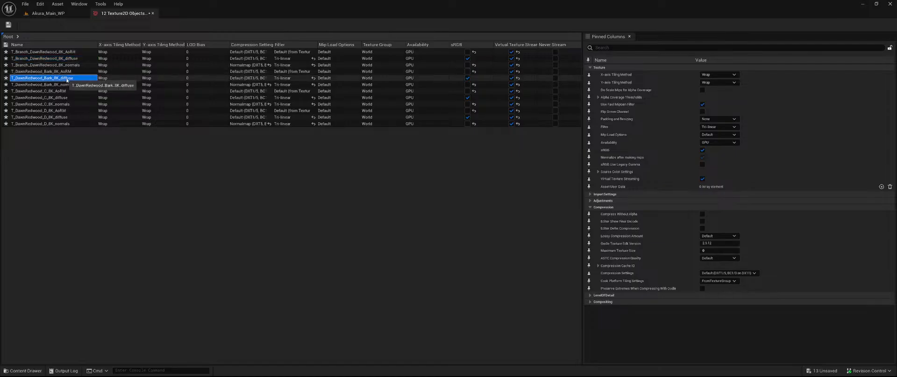
left_click(69, 104, "ctrl")
left_click(66, 97, "ctrl")
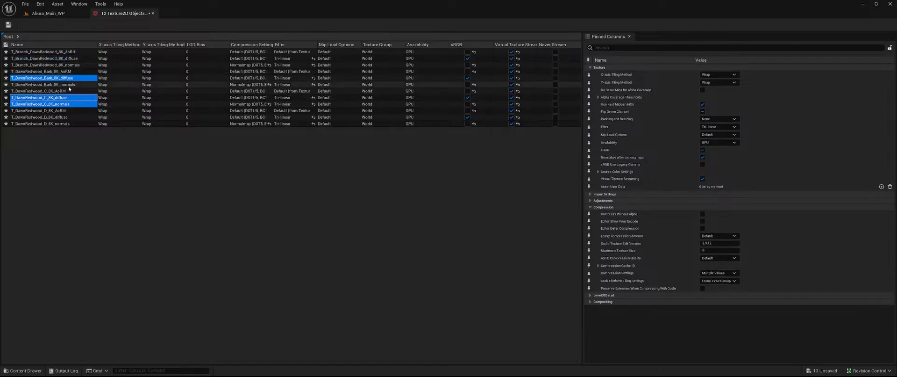
left_click(65, 85, "ctrl")
left_click(72, 117, "ctrl")
left_click(74, 124, "ctrl")
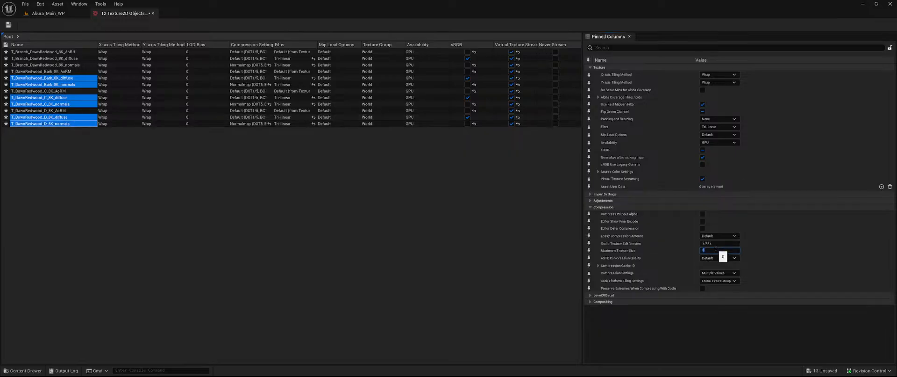
key("Return")
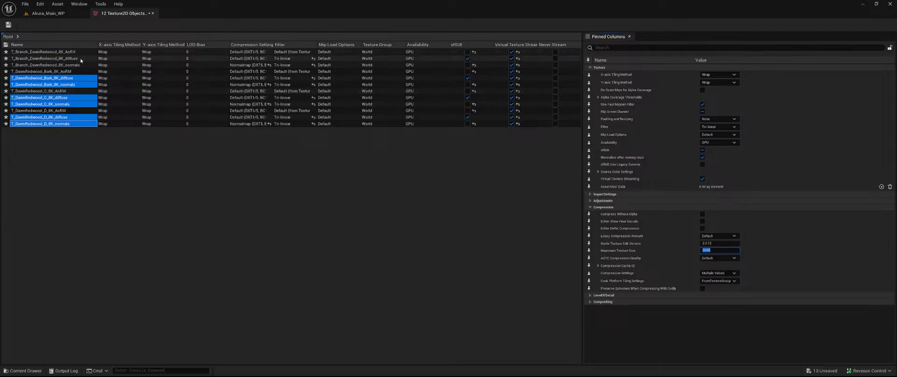
Set the Maximum Texture Size of the Branch diffuse and normals textures to 1024
left_click(81, 59)
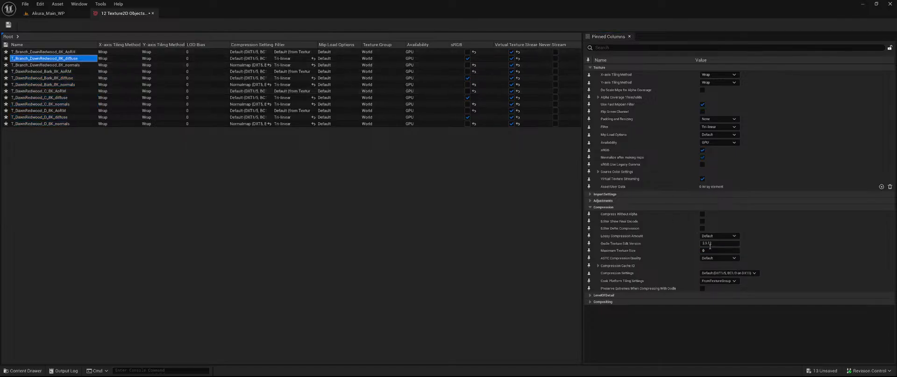
left_click(78, 65, "ctrl")
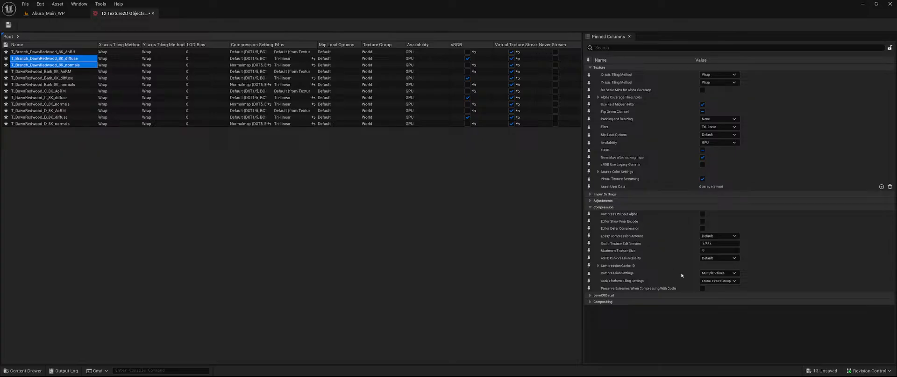
left_click(720, 250)
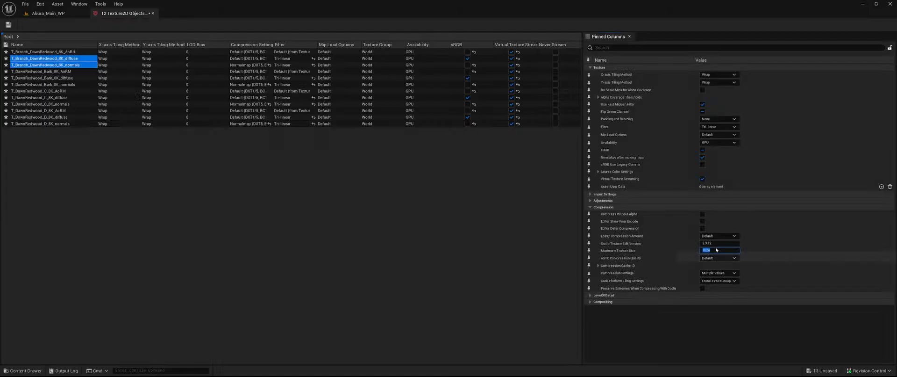
Set the Maximum Texture Size of the Branch AoRM texture to 512
left_click(73, 52)
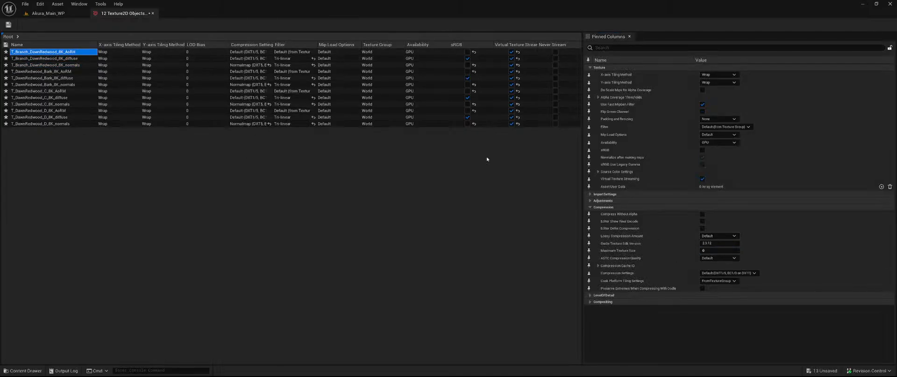
left_click(726, 249)
type("512")
key("Return")
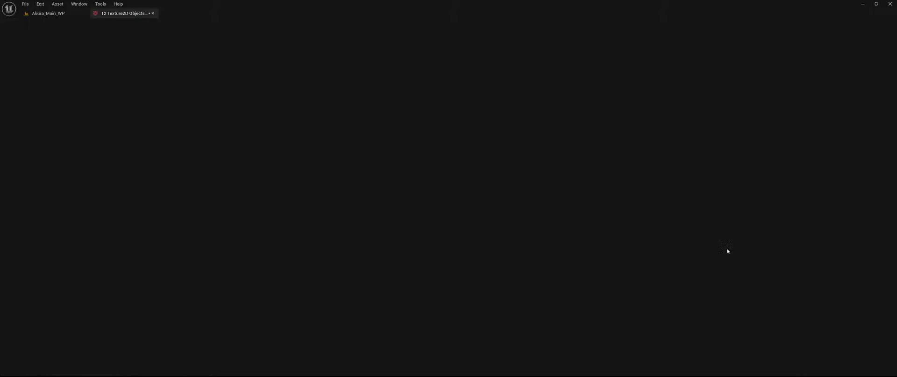
Set the Maximum Texture Size of the Bark, C and D AoRM textures to 1024, save, and close the Property Matrix
left_click(91, 71)
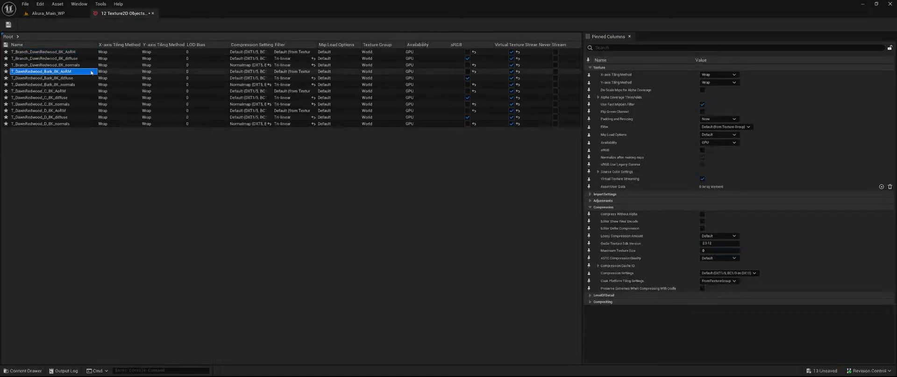
left_click(83, 91, "ctrl")
left_click(80, 111, "ctrl")
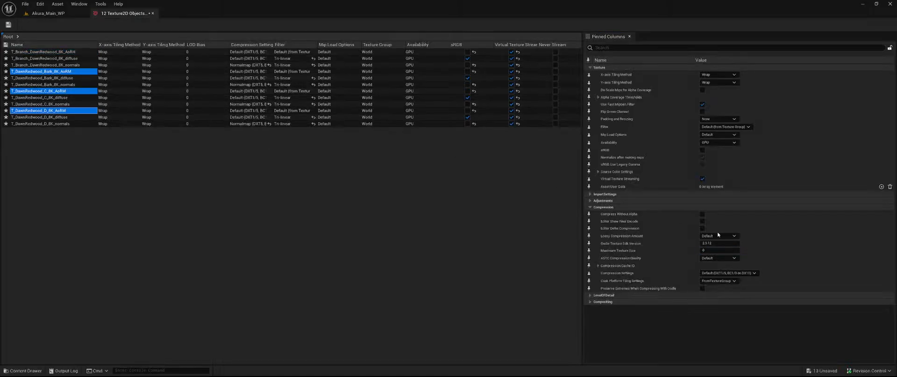
left_click(708, 250)
type("1024")
key("Return")
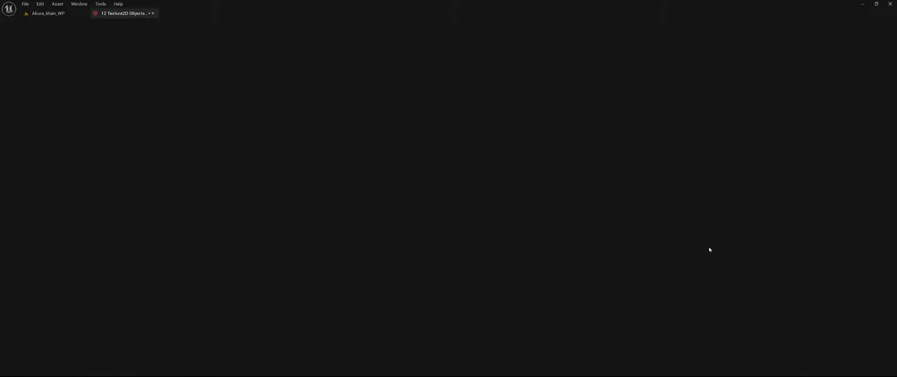
left_click(11, 29)
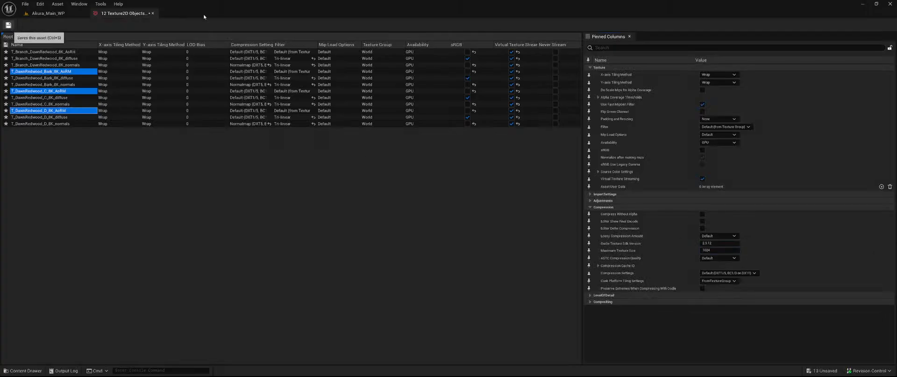
left_click(152, 13)
Examine the redwood foliage up close and check the Branch diffuse texture in the texture editor
right_click_drag(416, 182, 472, 187)
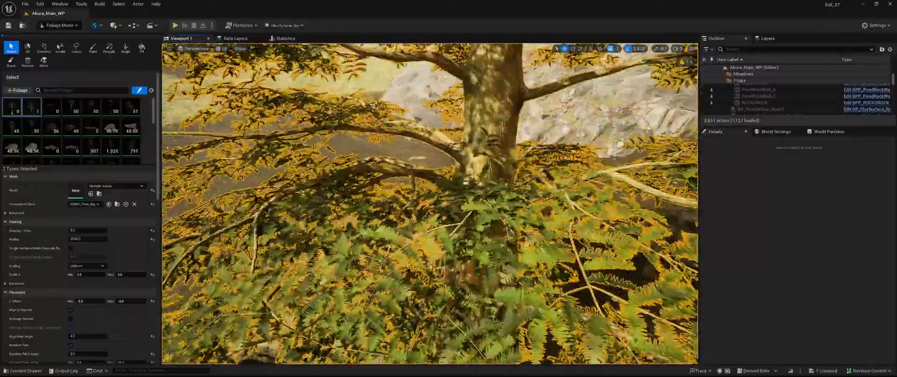
right_click_drag(430, 203, 402, 203)
key("ctrl+space")
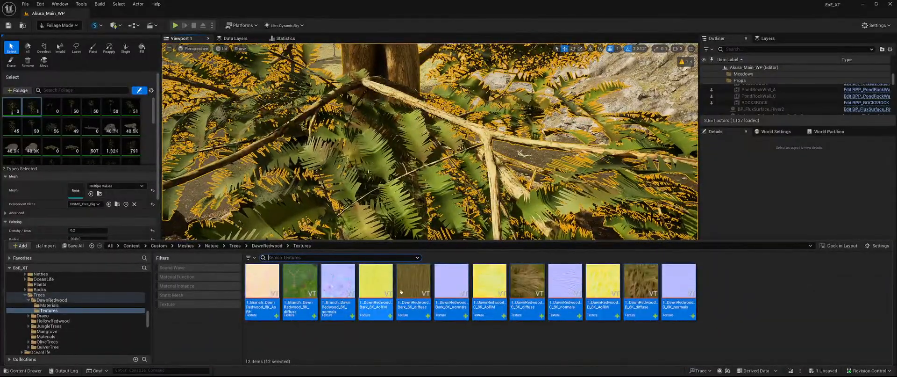
double_click(300, 286)
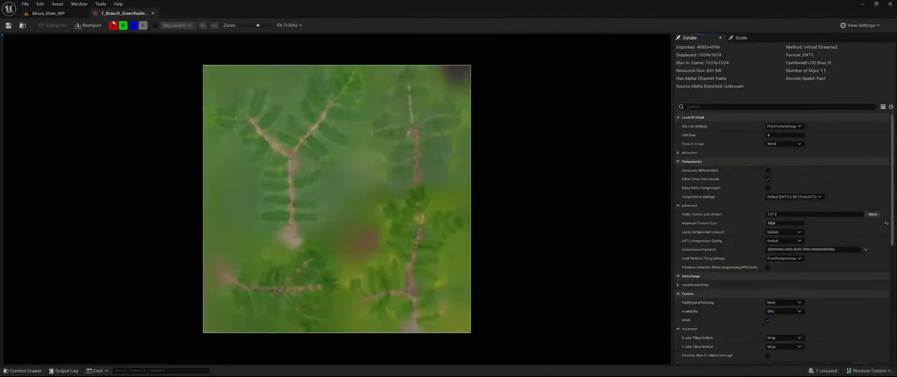
left_click(153, 13)
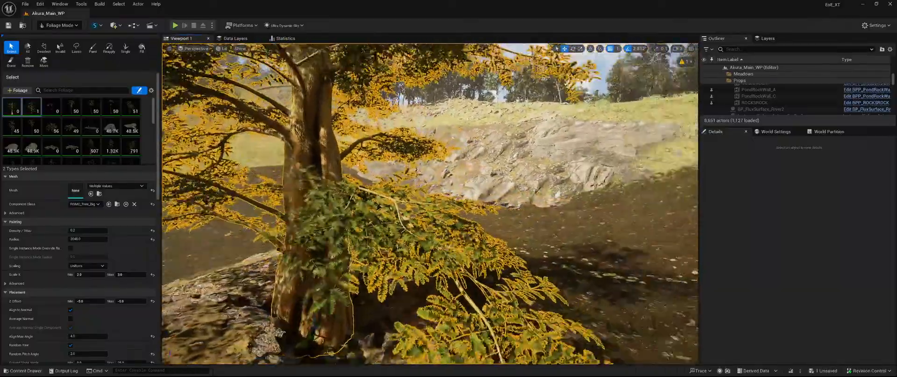
right_click_drag(430, 204, 354, 262)
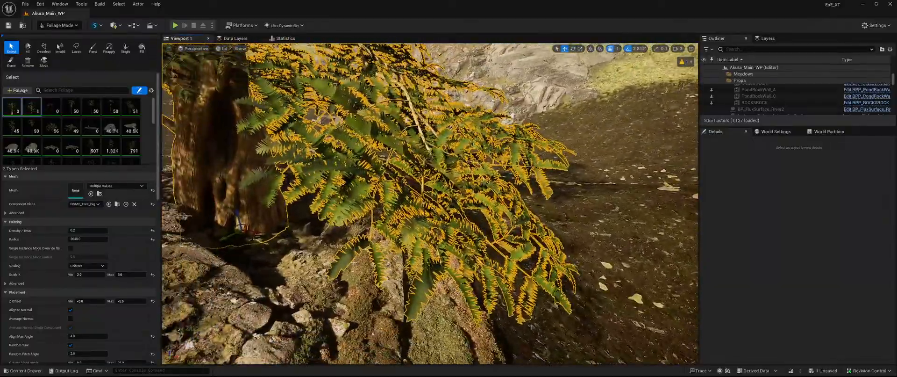
Open the three Branch Dawn Redwood textures (AoRM, diffuse and normals) together in the Property Matrix
key("ctrl+space")
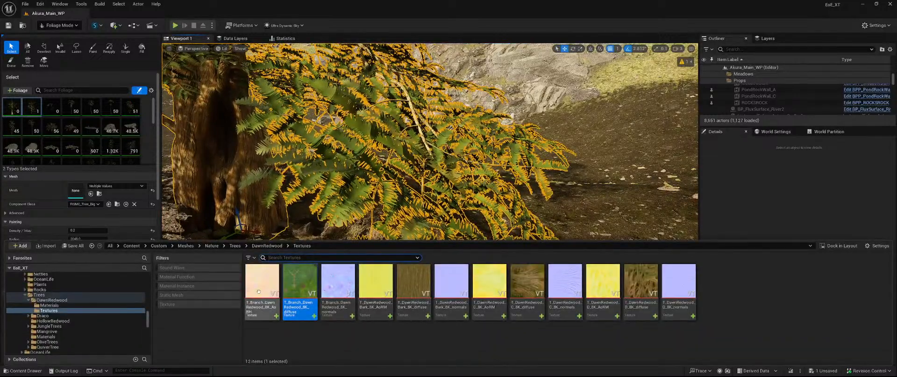
left_click(259, 294)
left_click(337, 289, "shift")
right_click(345, 290)
mouse_move(411, 190)
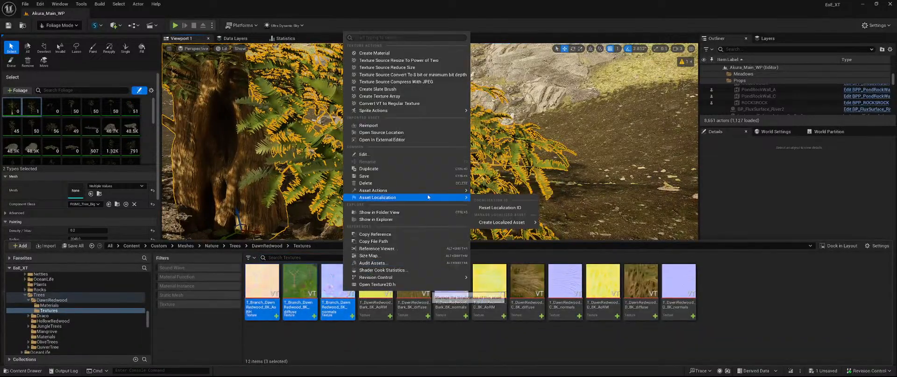
left_click(511, 281)
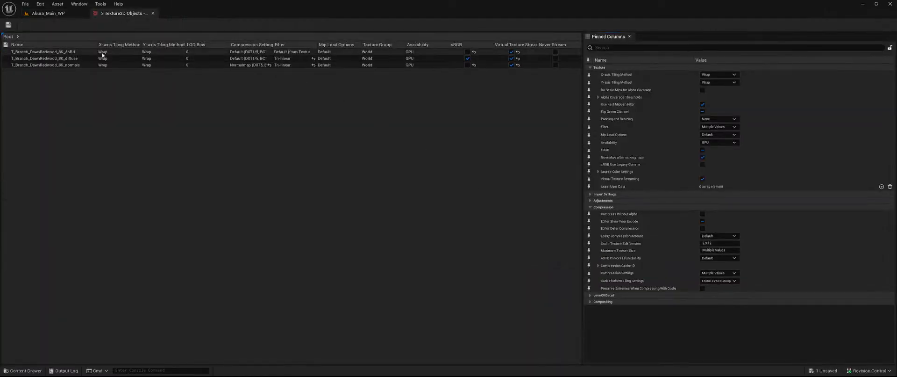
Set the Maximum Texture Size of the Branch diffuse and normals textures to 2048
left_click(73, 59)
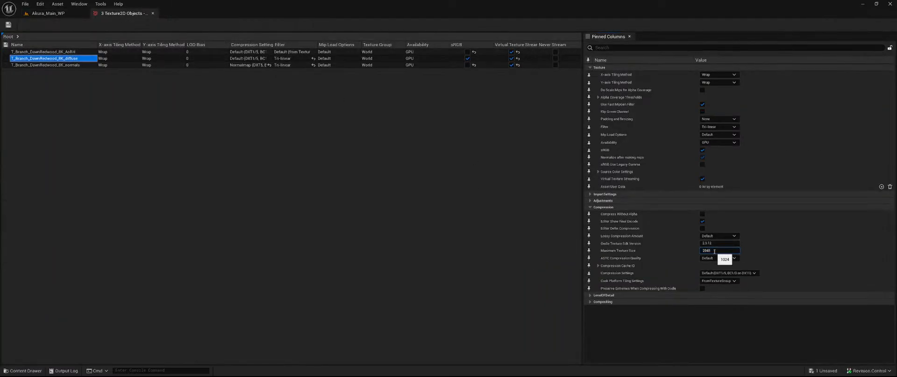
key("Return")
key("Down")
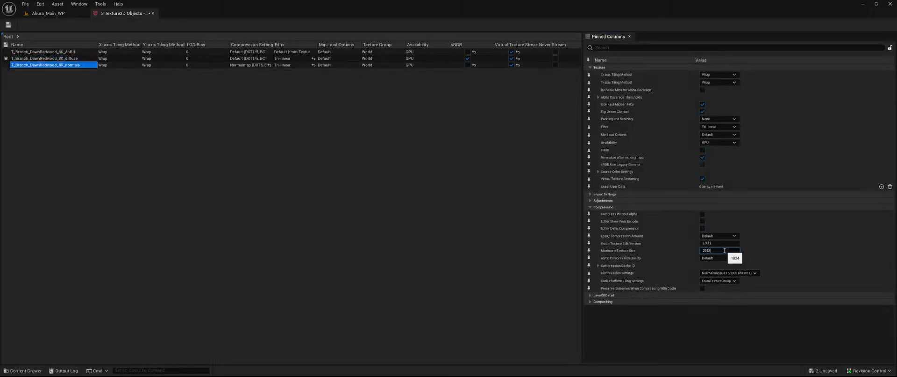
key("Return")
Set the Maximum Texture Size of the Branch AoRM texture to 1024 and close the Property Matrix
key("Up")
key("Up")
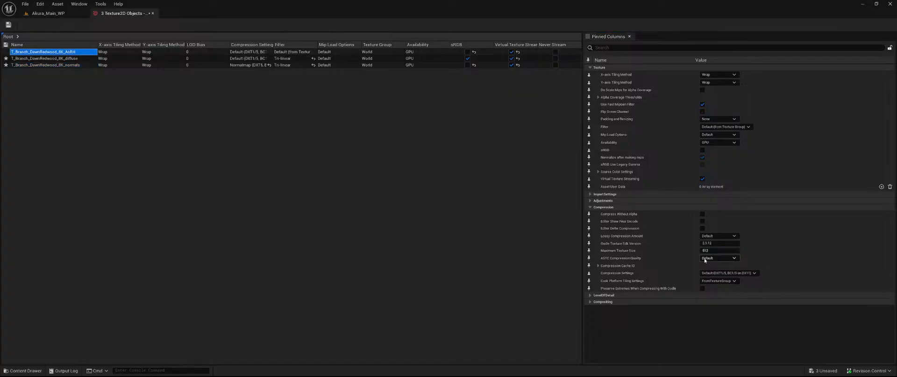
left_click(715, 251)
type("1024")
key("Return")
left_click(153, 13)
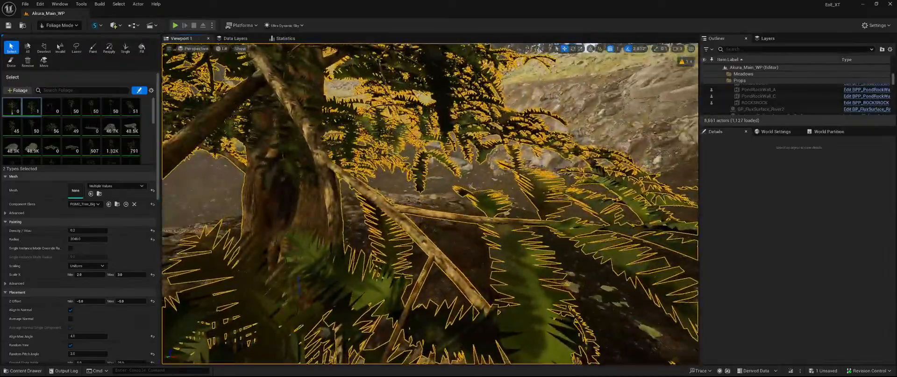
Examine the redwood on the pond's rock mound and switch from Foliage mode to Selection mode
mouse_move(430, 203)
right_mouse_down()
mouse_move(351, 210)
mouse_move(350, 253)
mouse_move(435, 211)
right_mouse_up()
right_click_drag(213, 75, 213, 97)
right_click_drag(286, 183, 257, 163)
left_click(58, 26)
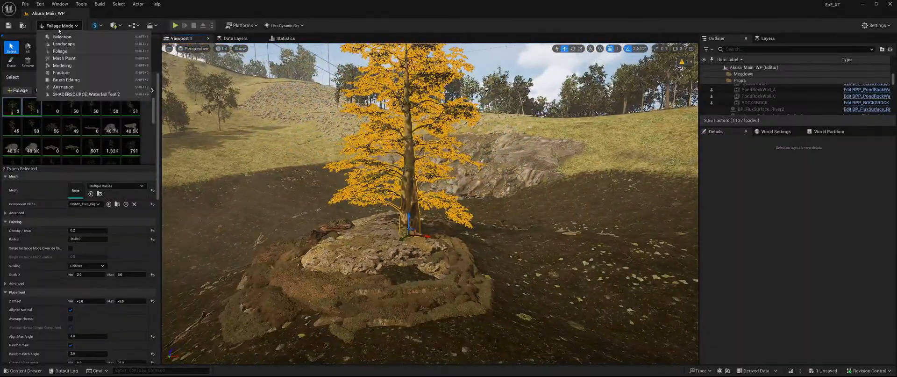
left_click(63, 36)
right_click_drag(280, 186, 321, 228)
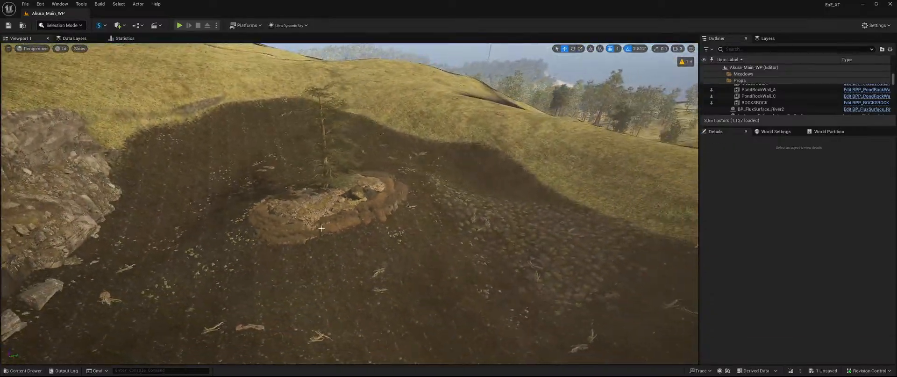
Select BP_FluxSurface_River2 and browse the Outliner for the instanced foliage actors
left_click(770, 110)
scroll(841, 89, "down", 5)
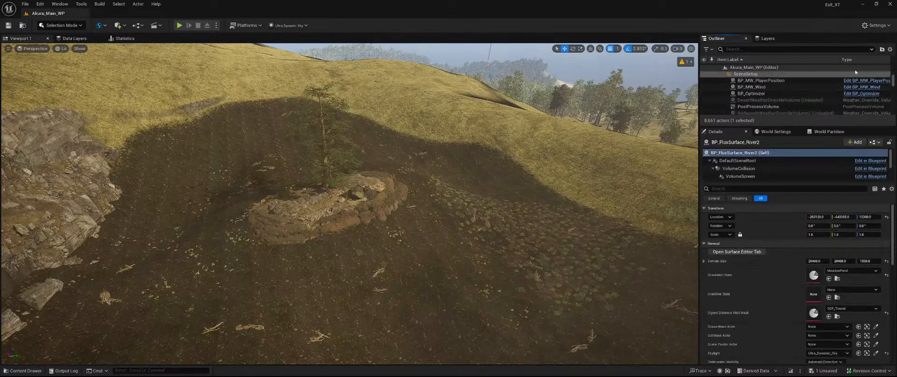
left_click_drag(891, 82, 893, 102)
scroll(782, 98, "up", 4)
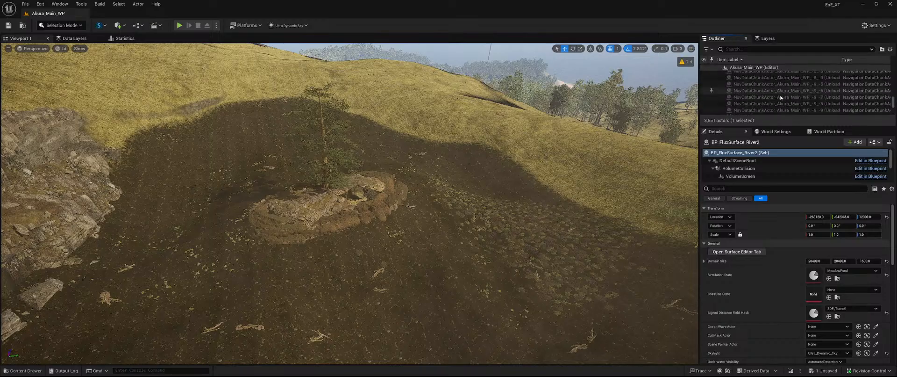
scroll(781, 94, "up", 10)
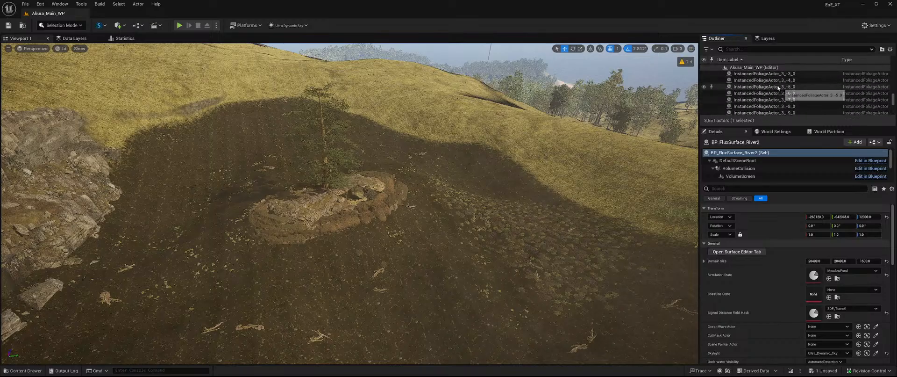
scroll(776, 83, "down", 6)
Select the loaded foliage actors from InstancedFoliageActor_3_-3_-1 through InstancedFoliageActor_3_-15_0 and focus the view on them
left_click(774, 87)
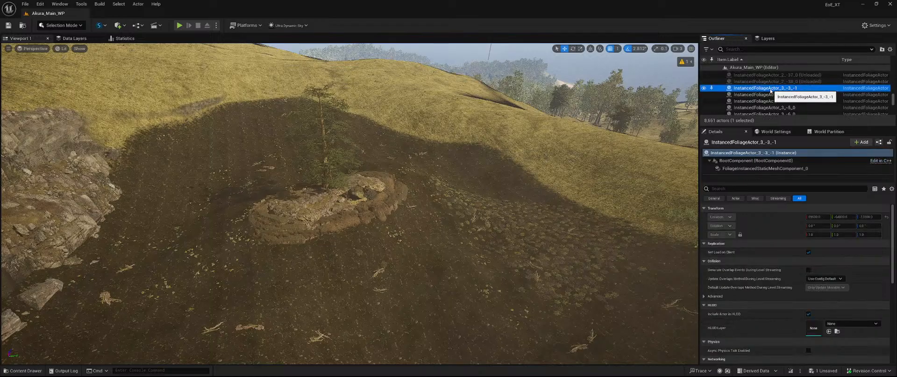
scroll(768, 90, "down", 4)
left_click(766, 99, "shift")
key("f")
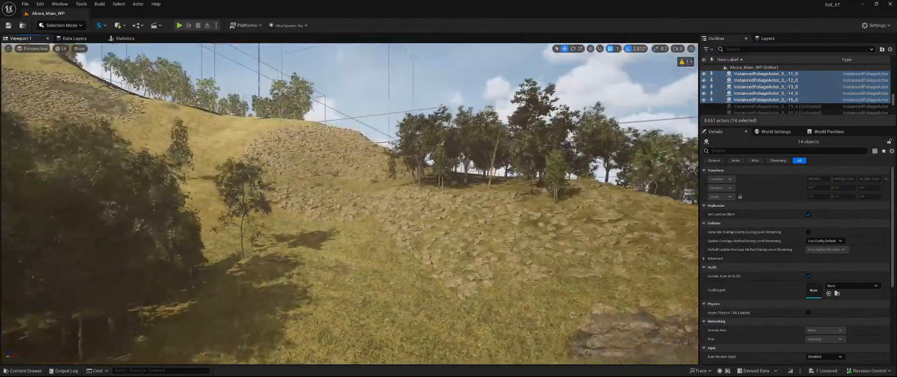
right_click_drag(349, 203, 500, 206)
key("d")
right_click_drag(349, 203, 363, 200)
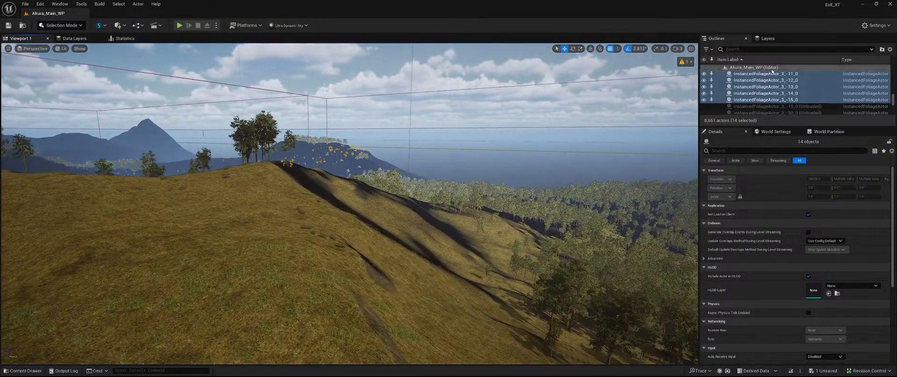
Select InstancedFoliageActor_4_-6_0 through InstancedFoliageActor_4_-13_0, followed by InstancedFoliageActor_5_-11_0 alone, to check their locations
scroll(767, 105, "down", 5)
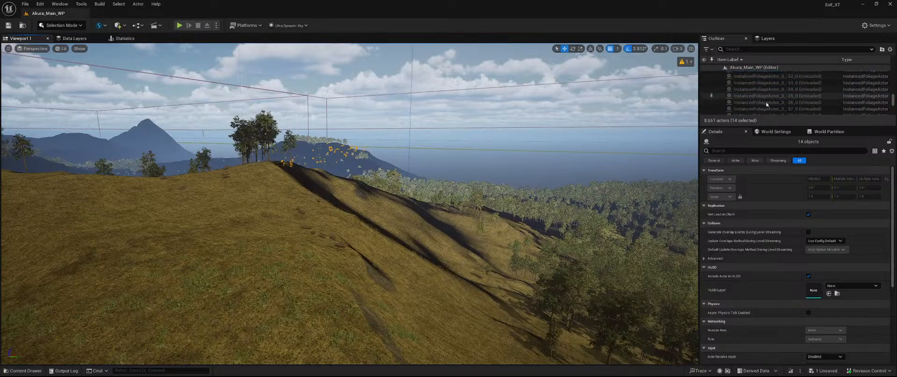
left_click(772, 88)
scroll(773, 91, "down", 2)
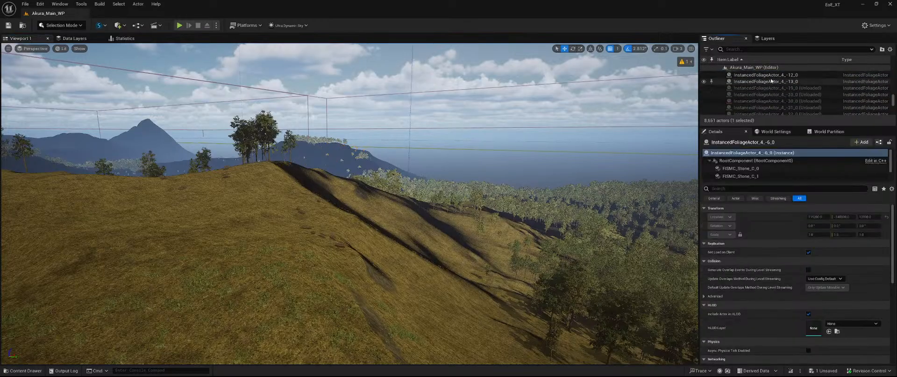
left_click(772, 81, "shift")
scroll(774, 77, "down", 3)
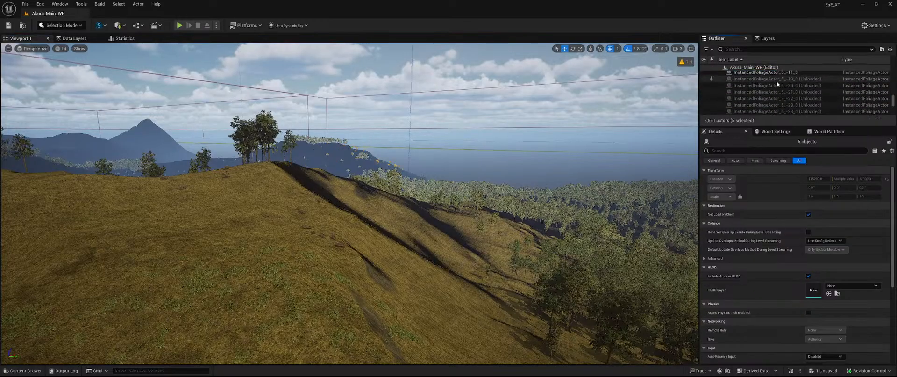
left_click(775, 73)
right_click_drag(494, 187, 494, 189)
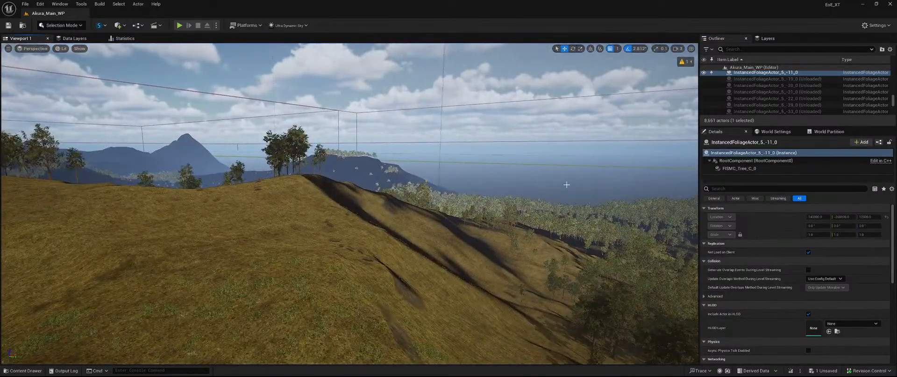
Browse the Outliner for the loaded instanced foliage actors around the Meadows pond
scroll(839, 92, "down", 5)
scroll(831, 93, "down", 3)
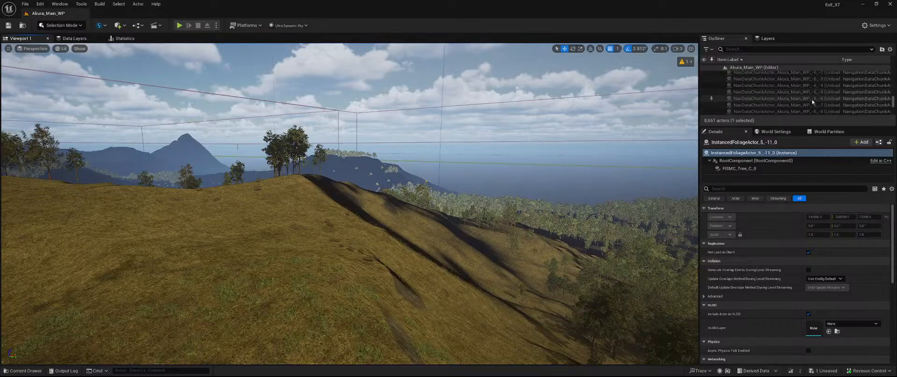
key("f")
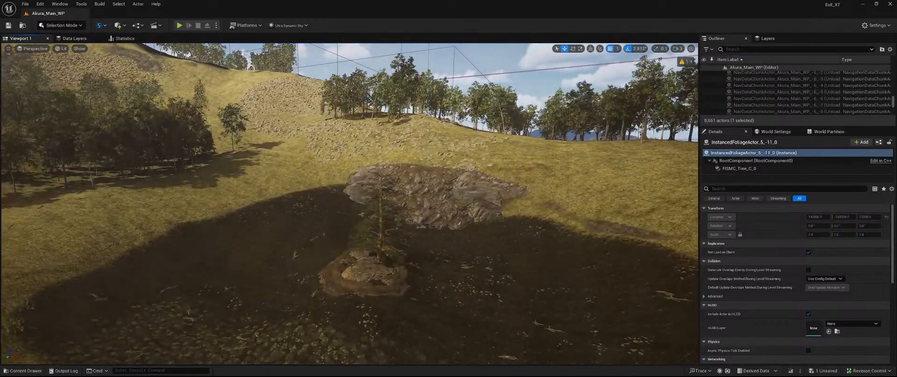
scroll(816, 98, "up", 10)
scroll(816, 99, "up", 15)
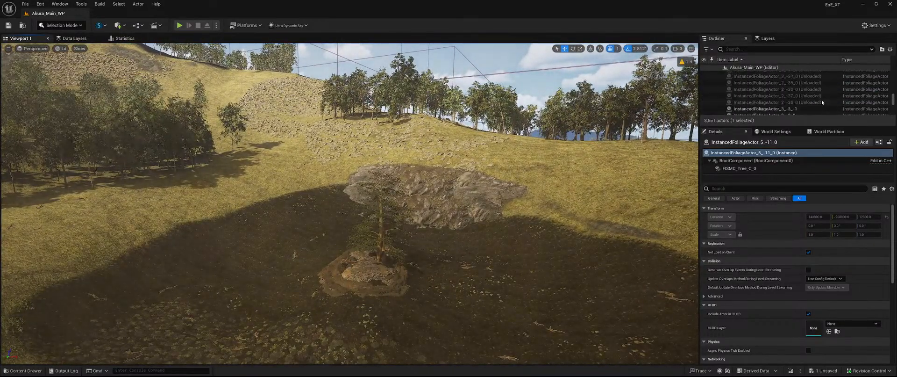
scroll(808, 100, "down", 10)
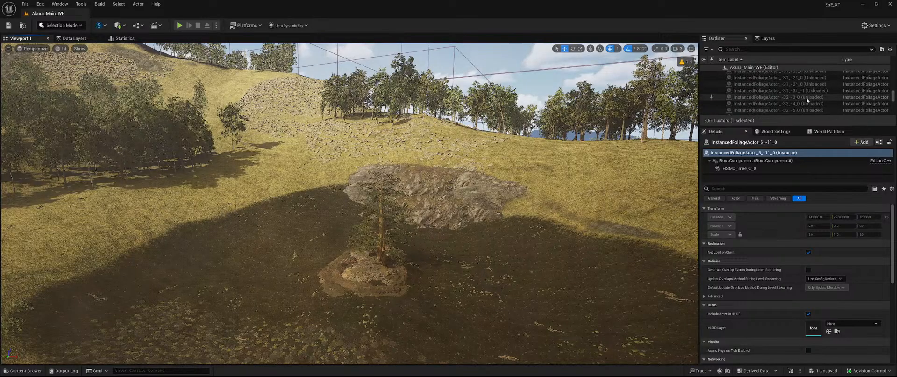
scroll(808, 100, "up", 10)
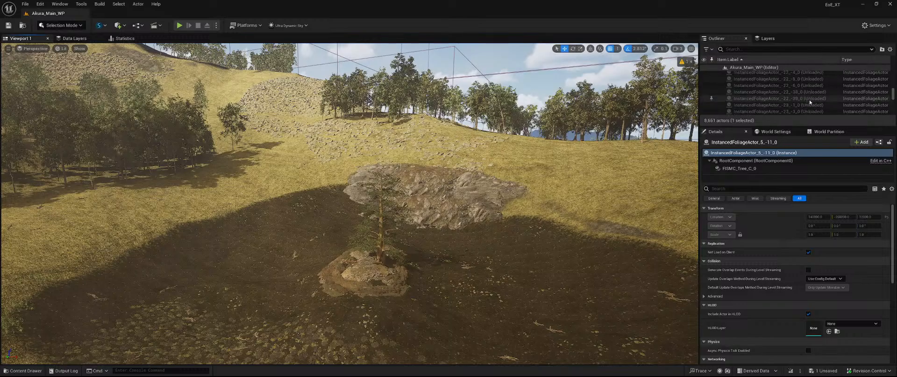
scroll(810, 100, "up", 10)
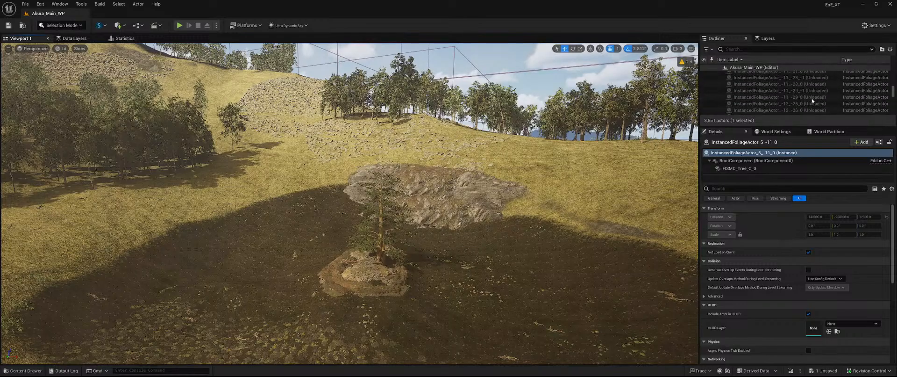
scroll(812, 100, "up", 10)
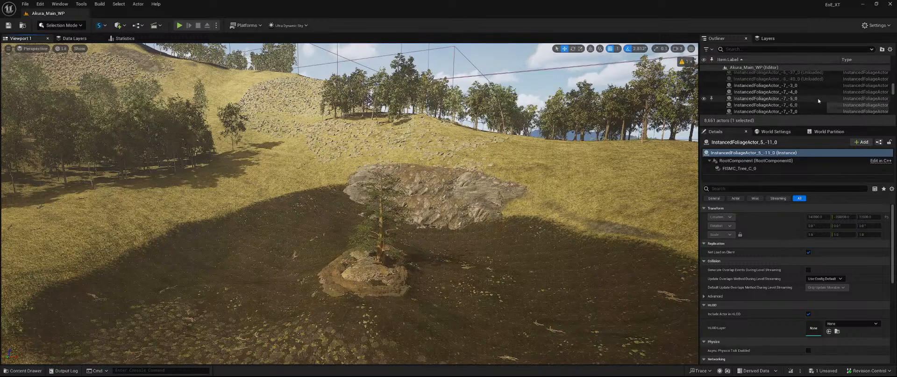
scroll(818, 100, "up", 10)
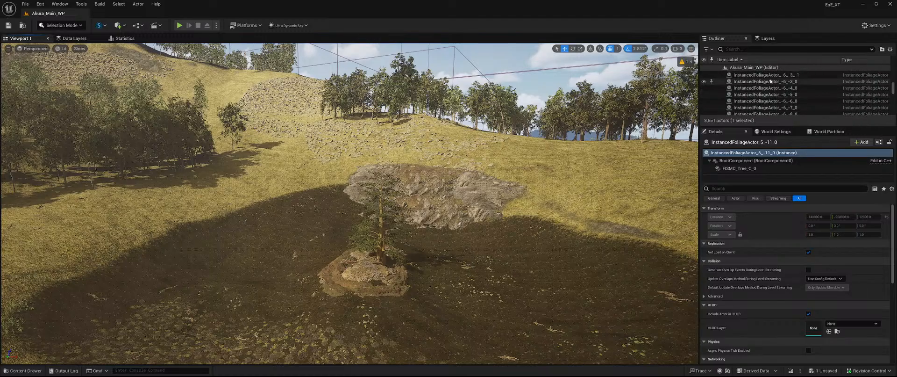
Select InstancedFoliageActor_-6_-3_-1 through InstancedFoliageActor_-6_-12_1 and move them to the Foliage folder under Meadows
left_click(770, 76)
scroll(768, 83, "down", 5)
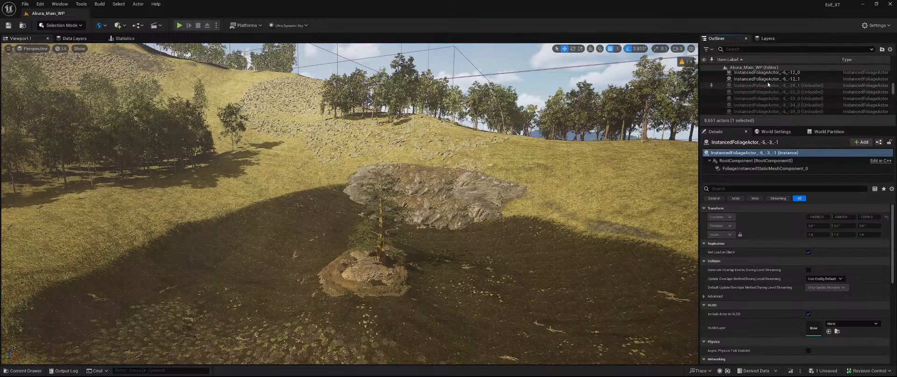
left_click(769, 79, "shift")
key("f")
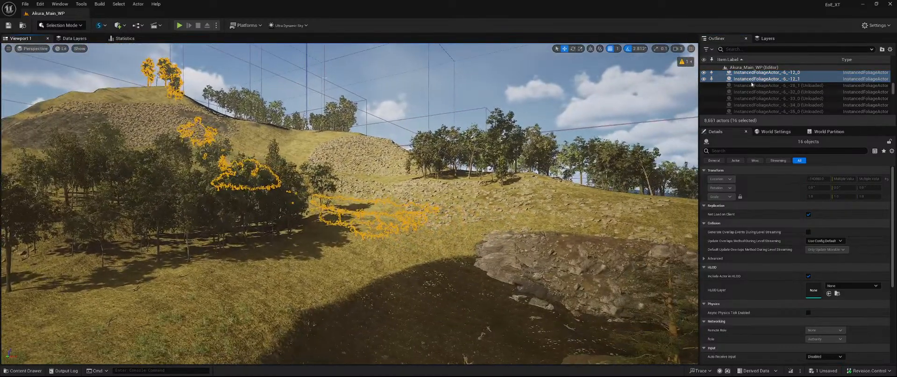
right_click(752, 81)
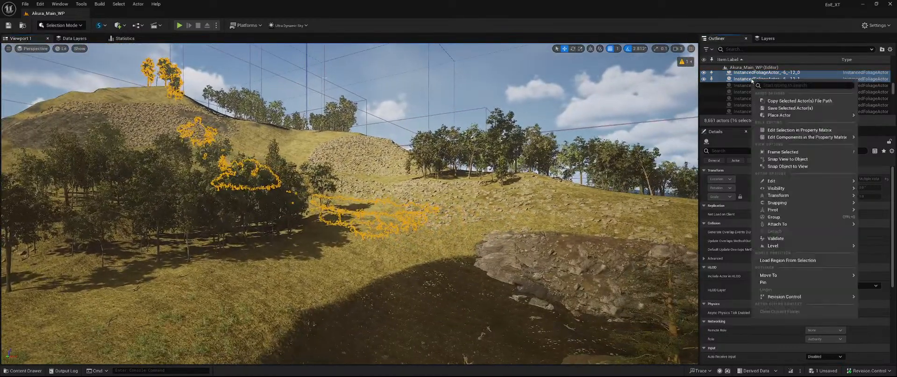
mouse_move(772, 276)
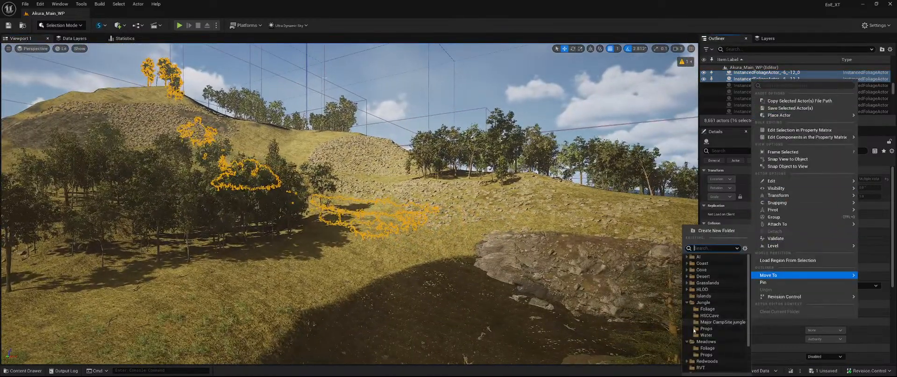
left_click(706, 348)
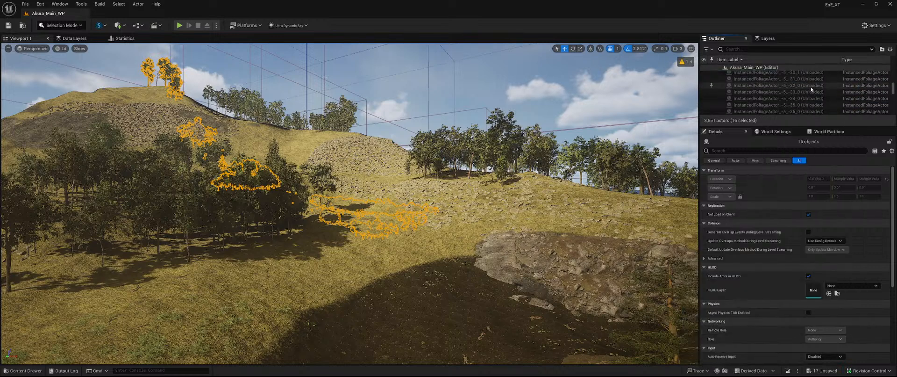
Move the loaded foliage actors from InstancedFoliageActor_-5_-3_-1 through InstancedFoliageActor_-5_-15_1 to the Meadows Foliage folder
left_click(795, 89)
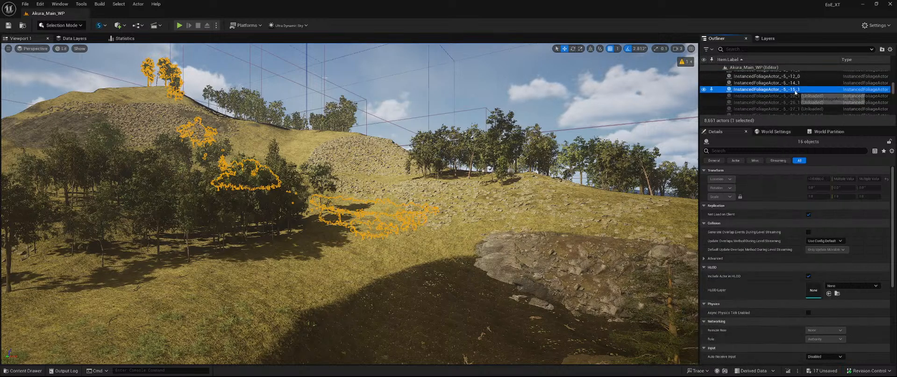
scroll(794, 89, "up", 2)
scroll(795, 92, "up", 2)
left_click(785, 106, "shift")
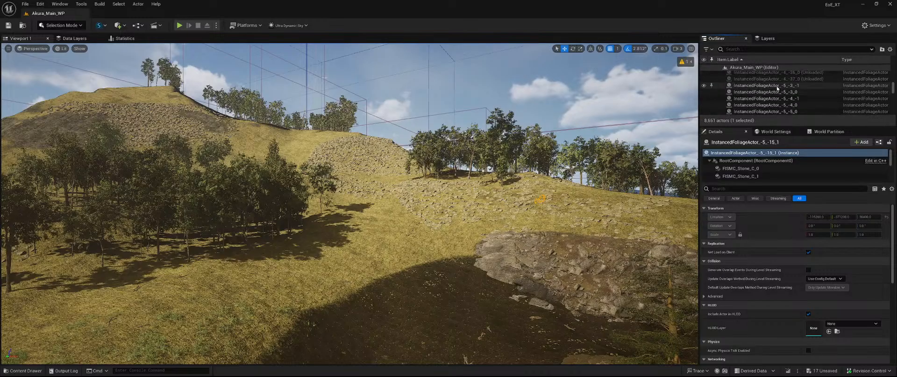
right_click(761, 103)
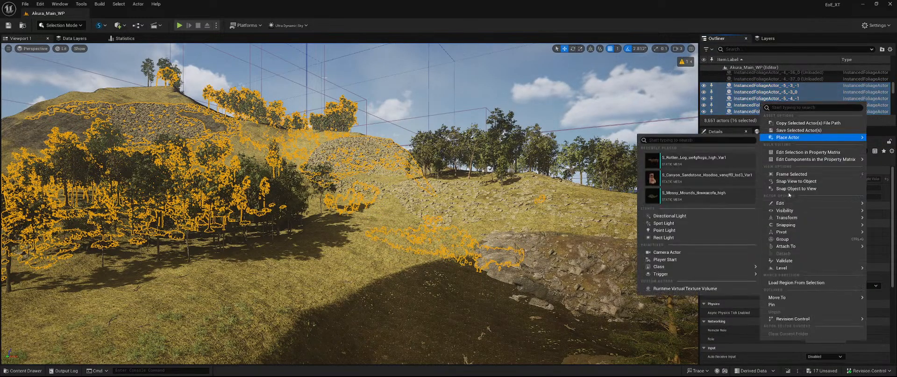
mouse_move(789, 298)
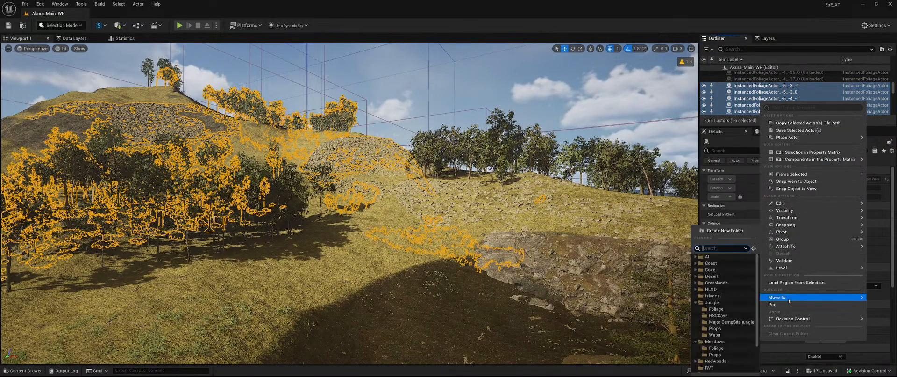
left_click(725, 349)
Move InstancedFoliageActor_-4_-11_0 through InstancedFoliageActor_-4_-17_0 to the Meadows Foliage folder
left_click(791, 92)
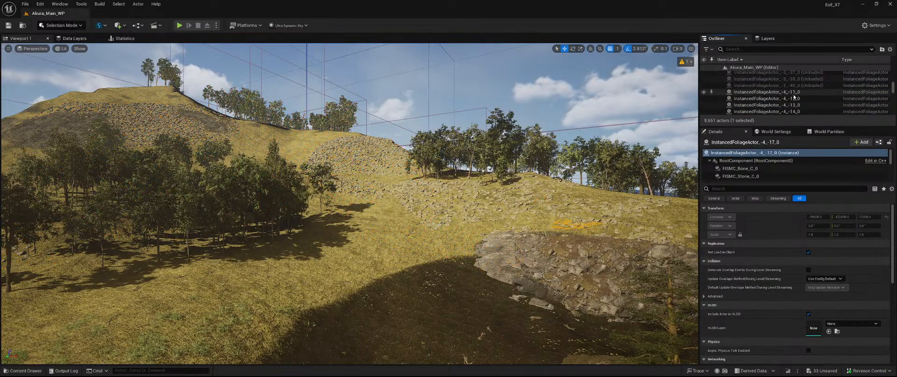
left_click(792, 92, "shift")
right_click(767, 104)
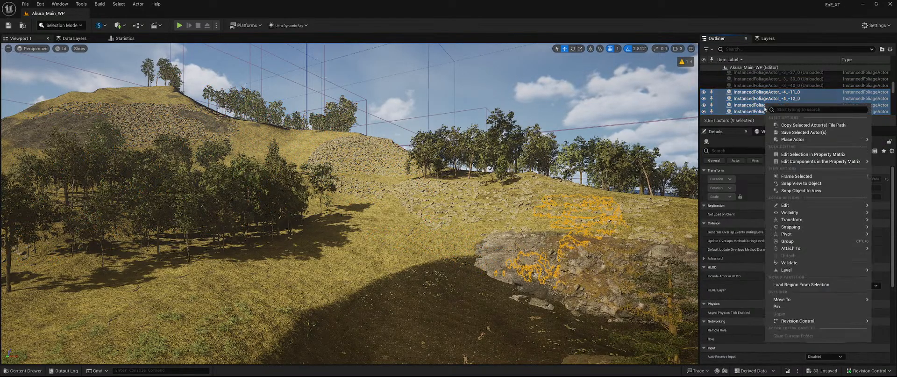
mouse_move(795, 300)
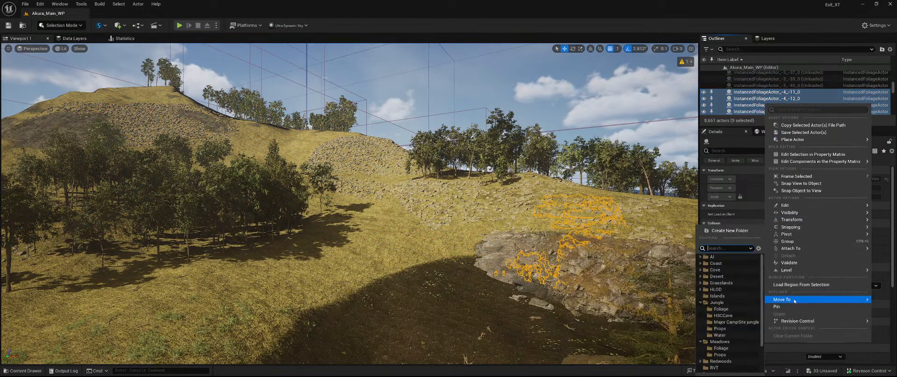
left_click(732, 347)
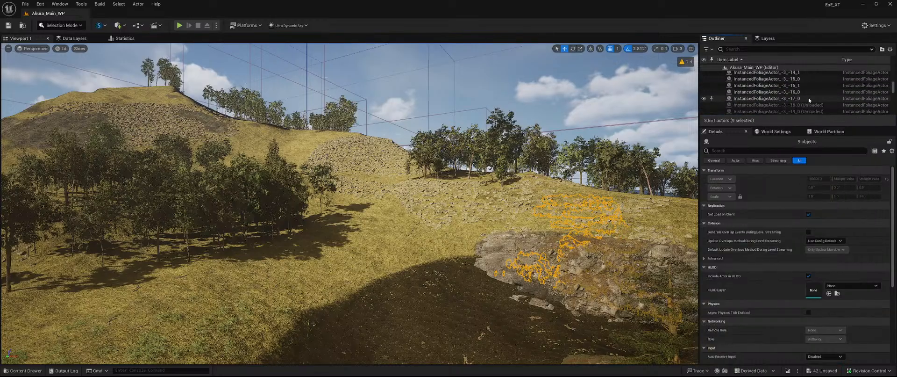
Select InstancedFoliageActor_-3_-11_0 through InstancedFoliageActor_-3_-17_0, check their location by the pond, and move them to the Meadows Foliage folder
left_click(794, 99)
scroll(801, 99, "up", 3)
left_click(799, 88, "shift")
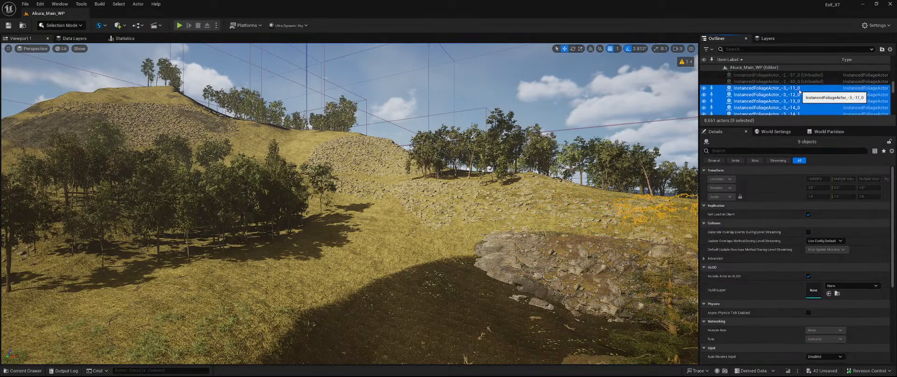
right_click_drag(607, 163, 479, 172)
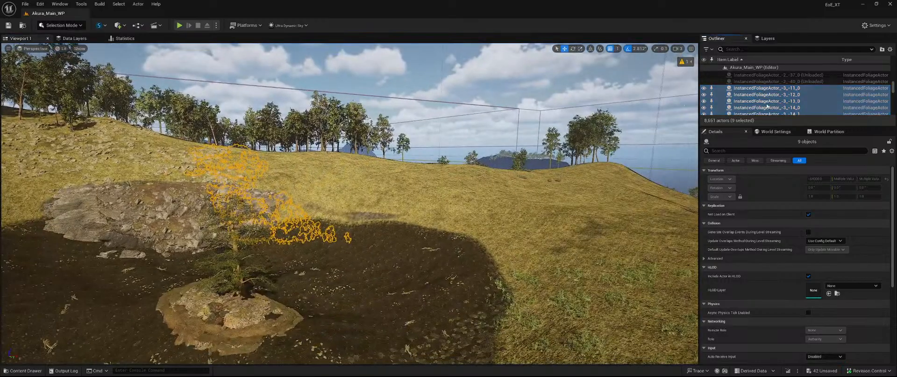
right_click(767, 106)
mouse_move(795, 301)
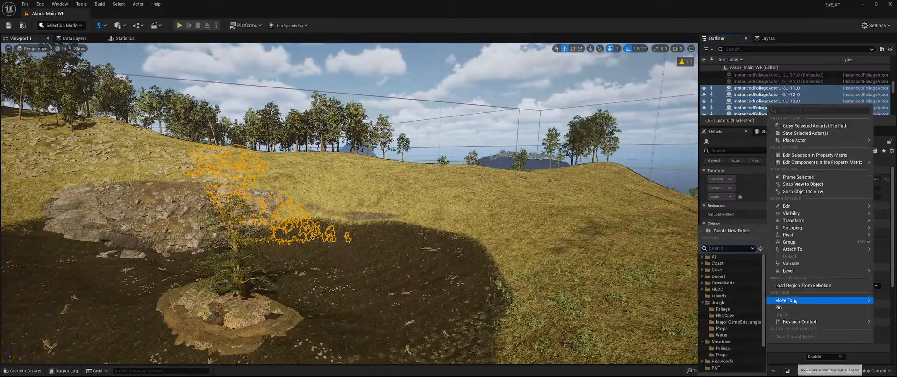
left_click(731, 348)
Move the loaded foliage actors from InstancedFoliageActor_-2_-3_-1 through InstancedFoliageActor_-2_-17_0 to the Meadows Foliage folder
scroll(775, 93, "up", 5)
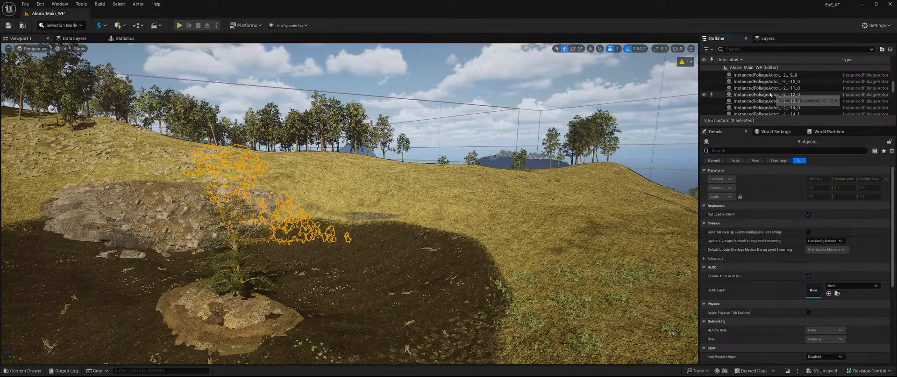
left_click(775, 89)
scroll(775, 89, "up", 3)
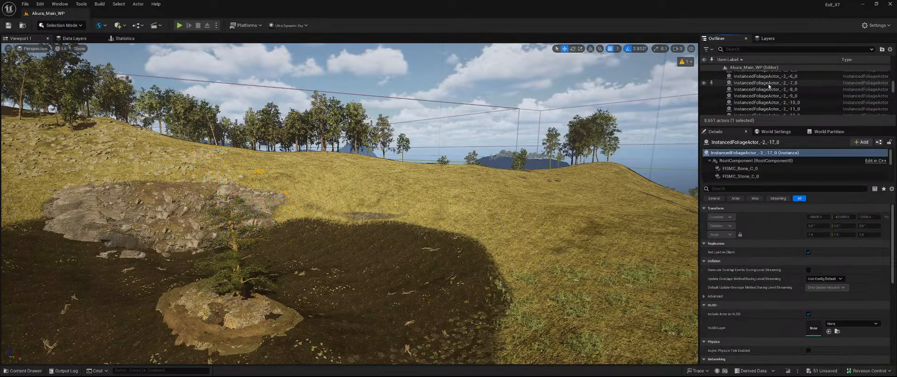
scroll(775, 89, "up", 2)
left_click(760, 102, "shift")
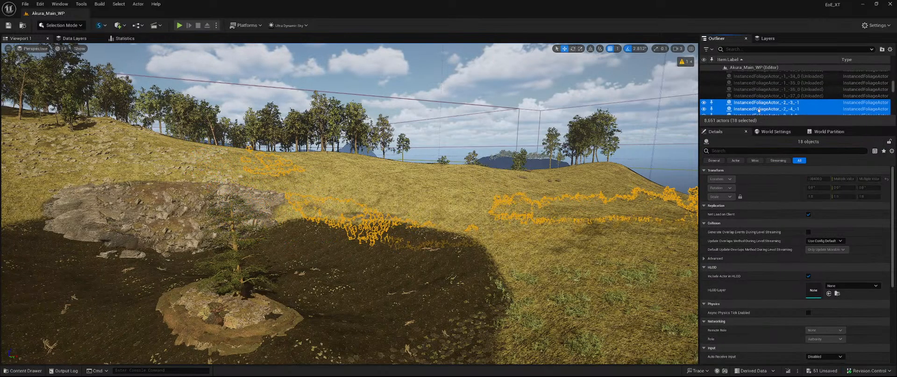
right_click(758, 109)
mouse_move(790, 305)
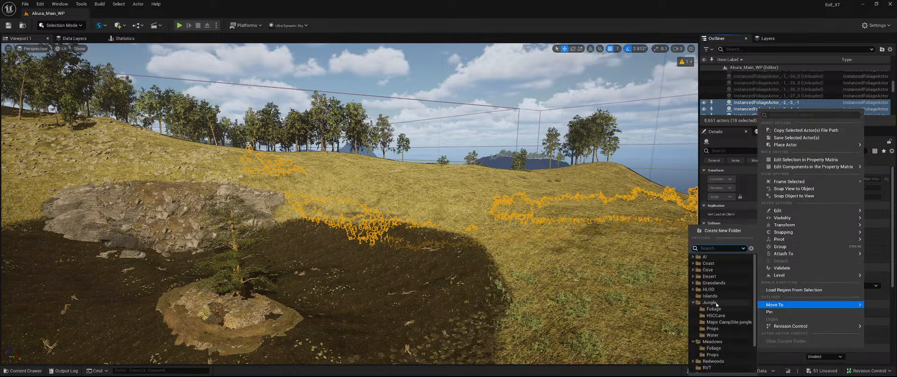
left_click(714, 349)
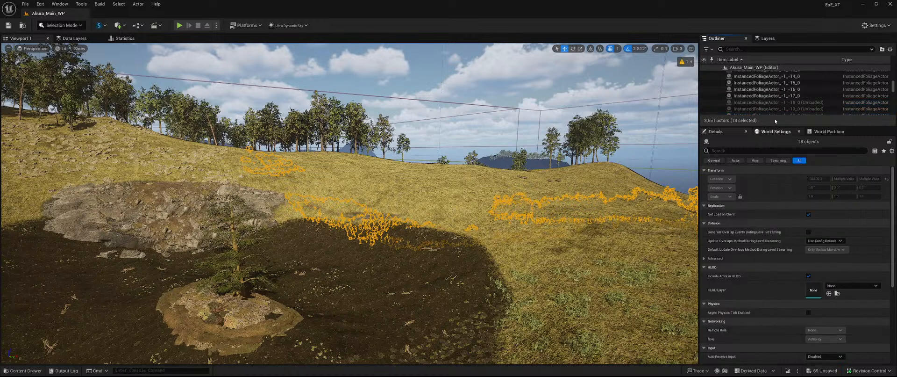
Select InstancedFoliageActor_-1_-3_-1 through InstancedFoliageActor_-1_-17_0, check their location on the hills, and move them to the Meadows Foliage folder
left_click(771, 96)
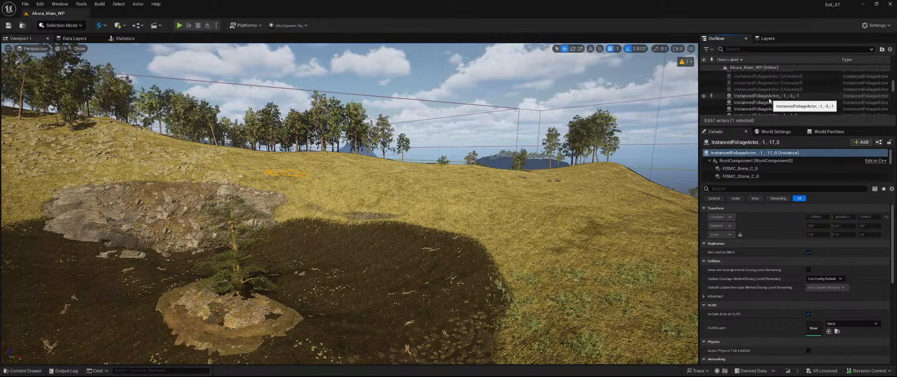
left_click(770, 100, "shift")
right_click_drag(350, 203, 420, 173)
key("w")
right_click(758, 109)
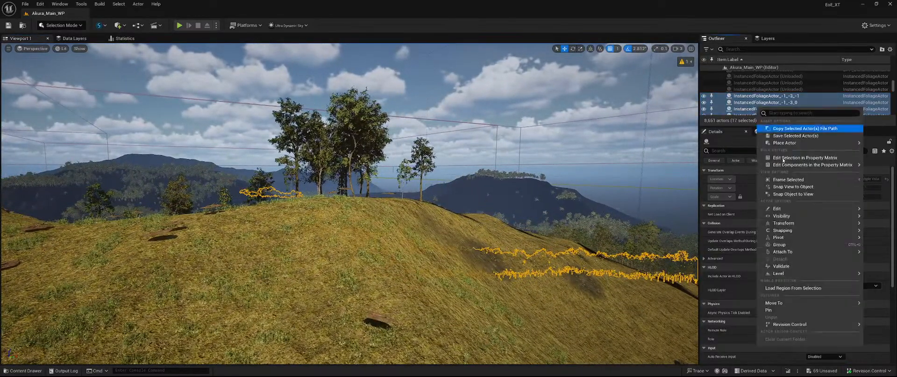
mouse_move(798, 304)
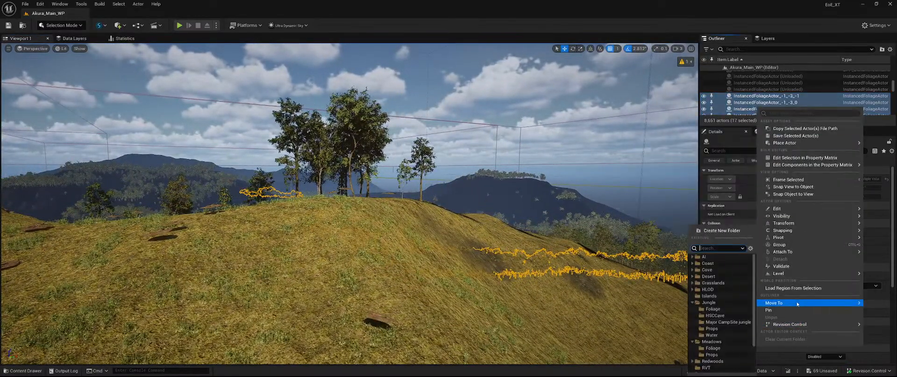
left_click(721, 350)
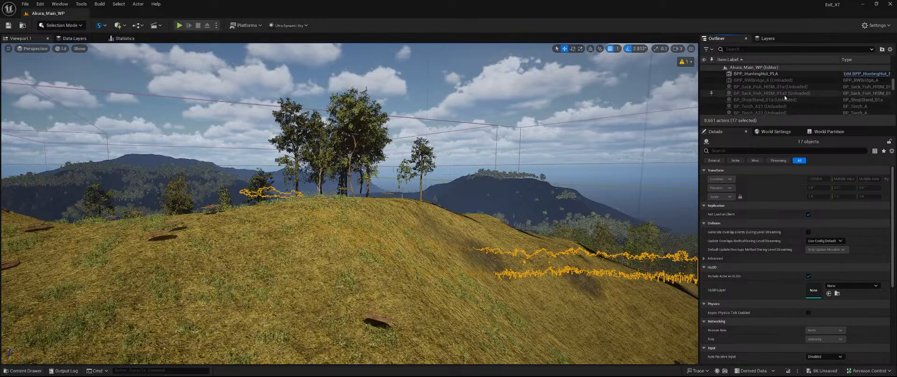
Focus the view on BP_FluxSimulationDomain at the Meadows pond and save all unsaved foliage actors
scroll(785, 98, "up", 5)
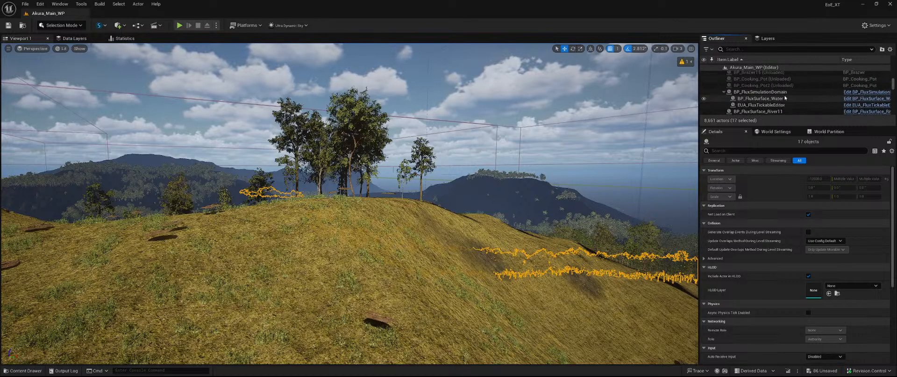
scroll(785, 98, "down", 1)
scroll(782, 100, "up", 1)
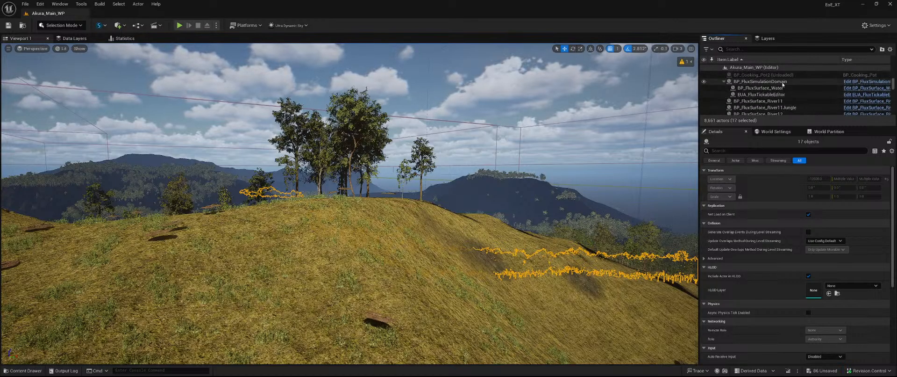
double_click(783, 83)
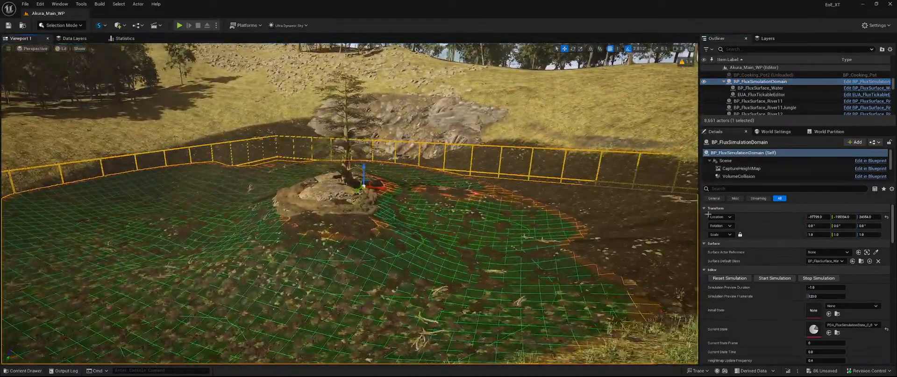
left_click(823, 371)
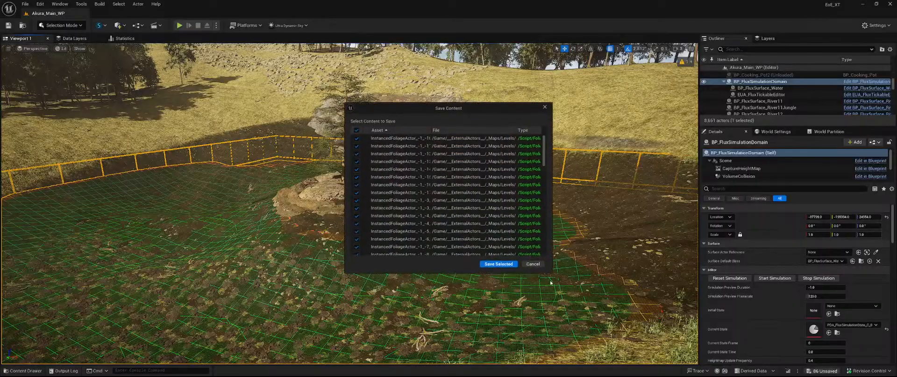
left_click(507, 267)
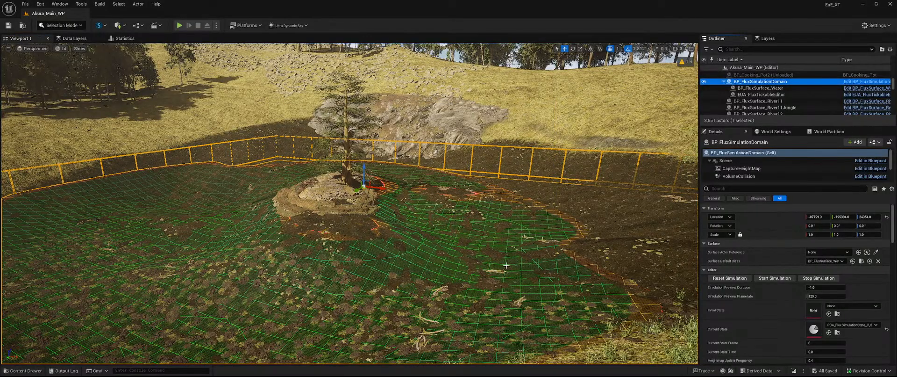
Place a BP_FluxModifierSourceActor from FluidFlux/Simulation/Modifiers on the pond bed in front of the rock mound
right_click_drag(479, 265, 463, 258)
key("w")
key("s")
key("ctrl+space")
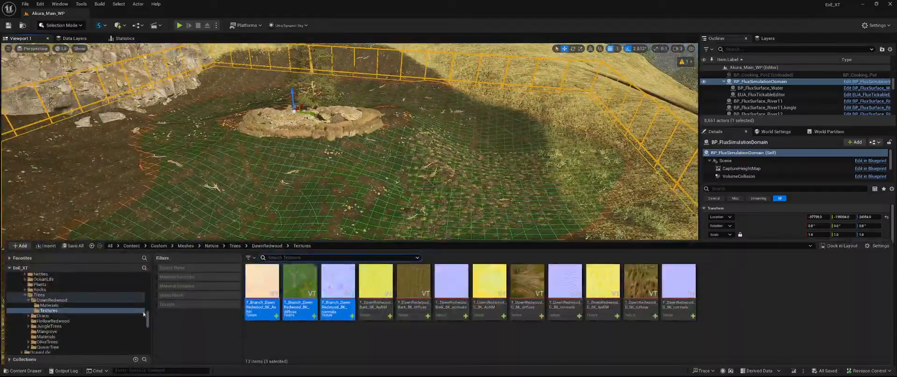
scroll(99, 313, "down", 5)
scroll(99, 313, "up", 5)
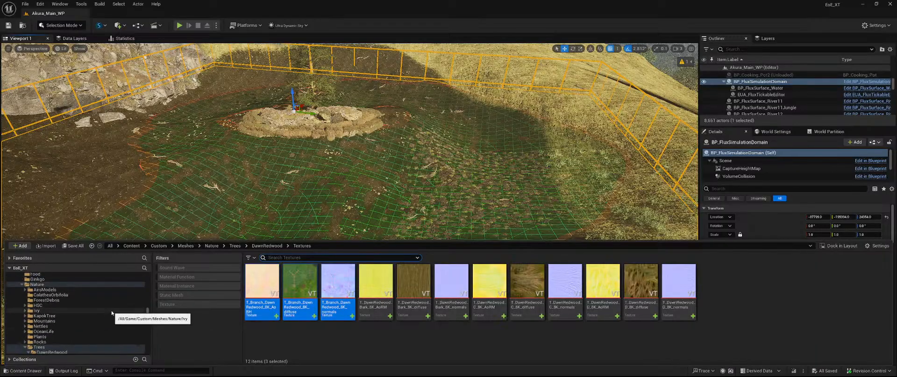
scroll(84, 314, "down", 5)
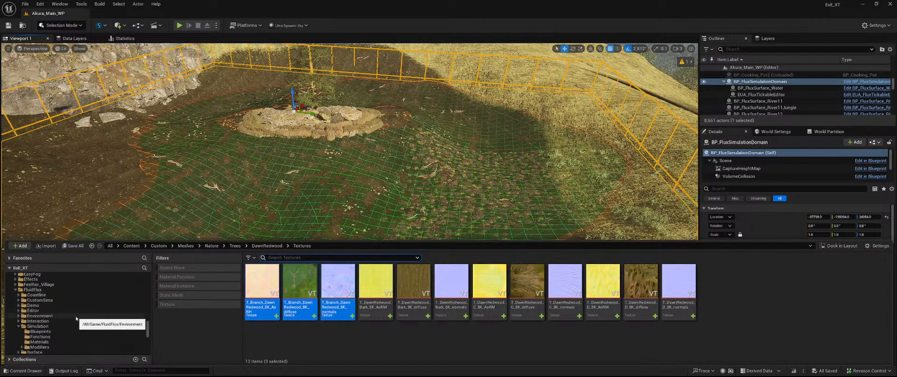
scroll(76, 318, "down", 2)
left_click(39, 326)
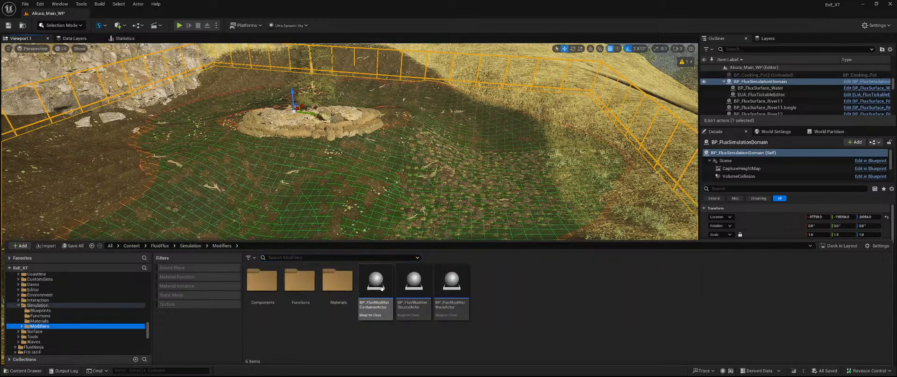
left_click_drag(436, 197, 379, 216)
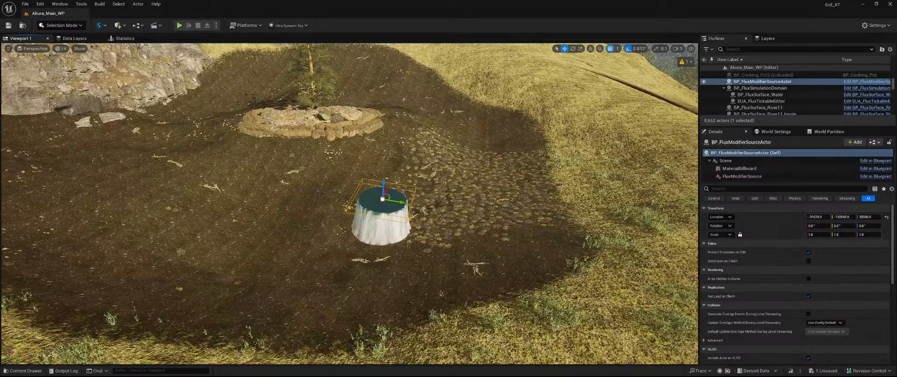
Duplicate the water source actor into a row of five, and copy the whole row as a second row alongside
left_click_drag(389, 197, 460, 196, "alt")
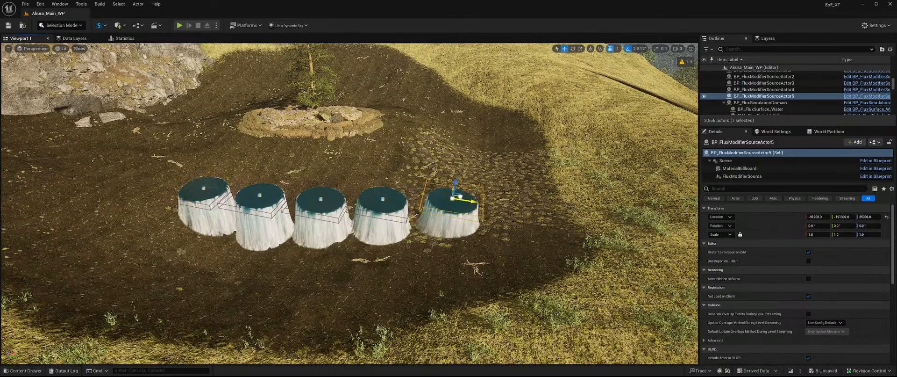
scroll(804, 106, "up", 1)
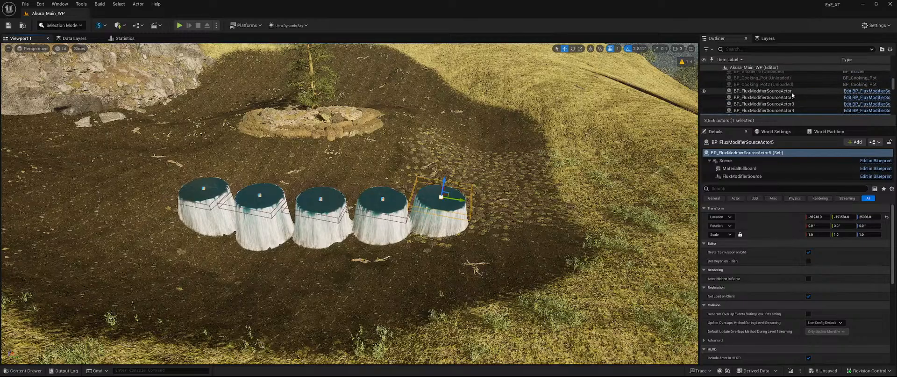
left_click(791, 91, "shift")
left_click_drag(391, 197, 343, 228, "alt")
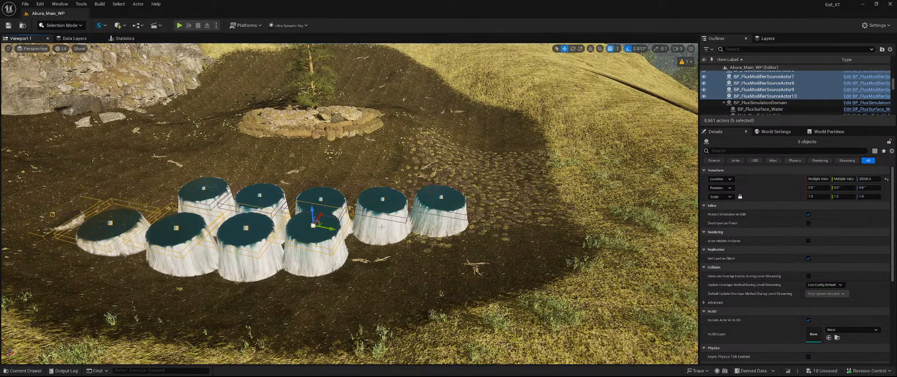
Raise the second row of water sources slightly and duplicate it as a third parallel row on the pond bed
mouse_move(382, 227)
right_mouse_down()
mouse_move(383, 178)
mouse_move(398, 248)
mouse_move(383, 226)
right_mouse_up()
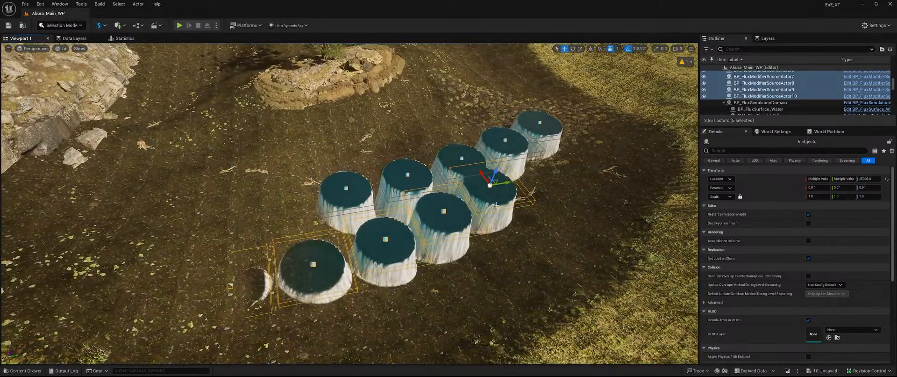
left_click_drag(495, 173, 494, 161)
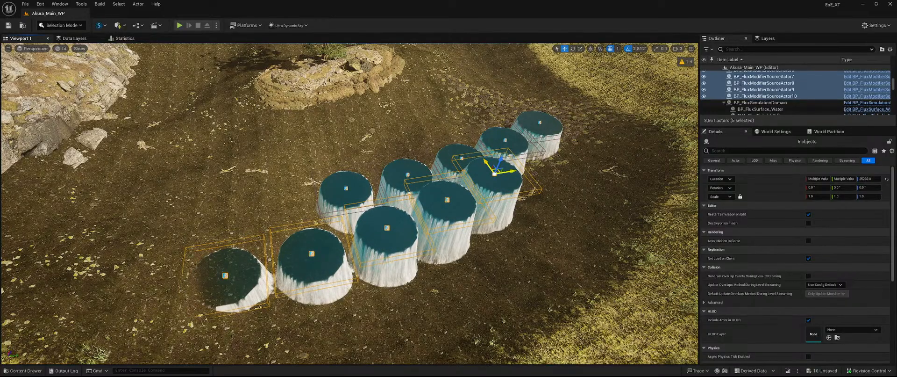
left_click_drag(495, 173, 489, 103)
right_click_drag(489, 103, 368, 201)
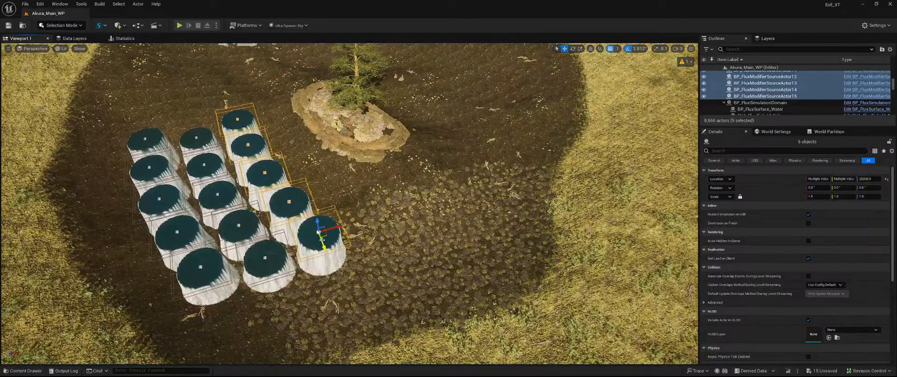
Duplicate the row of five water sources twice more, rotating and positioning the copies to follow the pond's edge around the rock mound
left_click_drag(367, 250, 419, 214, "alt")
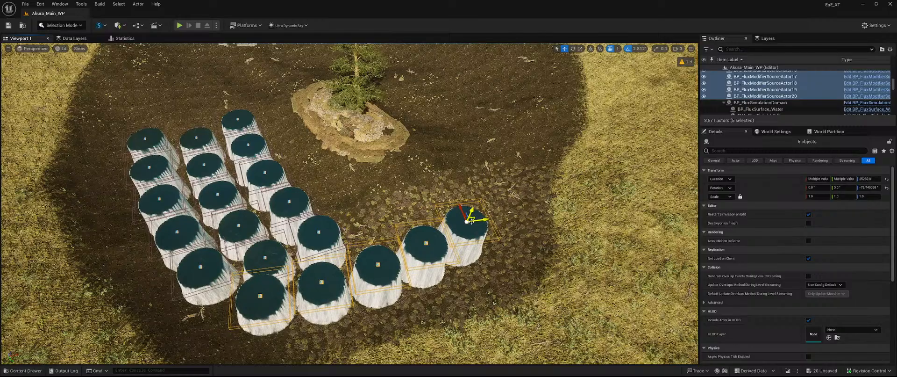
left_click_drag(472, 217, 532, 148, "alt")
right_click_drag(472, 153, 513, 155)
key("e")
left_click_drag(471, 189, 463, 189)
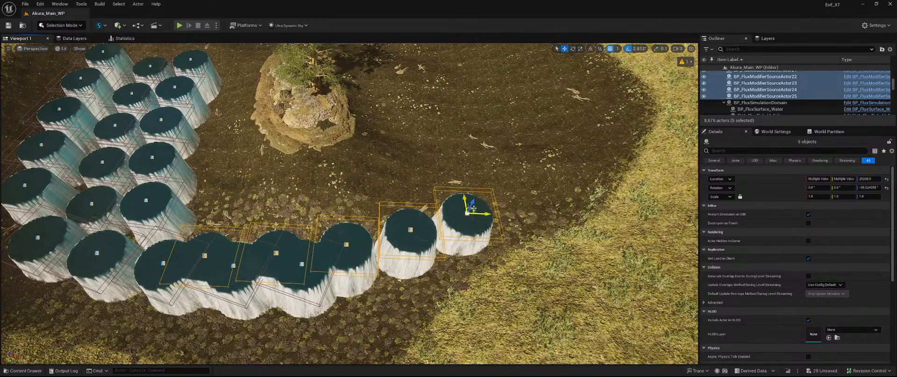
left_click_drag(488, 191, 479, 161)
right_click_drag(480, 161, 364, 226)
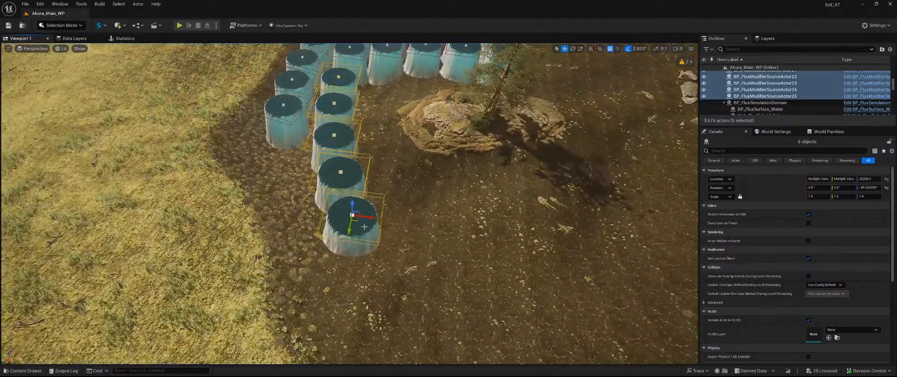
Duplicate the selected row of five flux source actors twice, rotating and positioning the copies around the rock with the tree
left_click_drag(357, 222, 492, 273, "alt")
key("e")
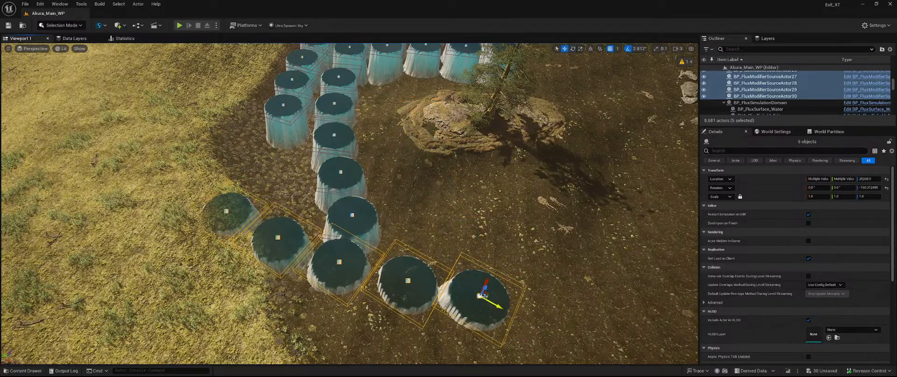
left_click_drag(486, 294, 656, 217)
mouse_move(656, 217)
right_mouse_down()
mouse_move(691, 219)
mouse_move(650, 222)
right_mouse_up()
left_click_drag(408, 249, 555, 114)
key("w")
right_click_drag(350, 203, 238, 215)
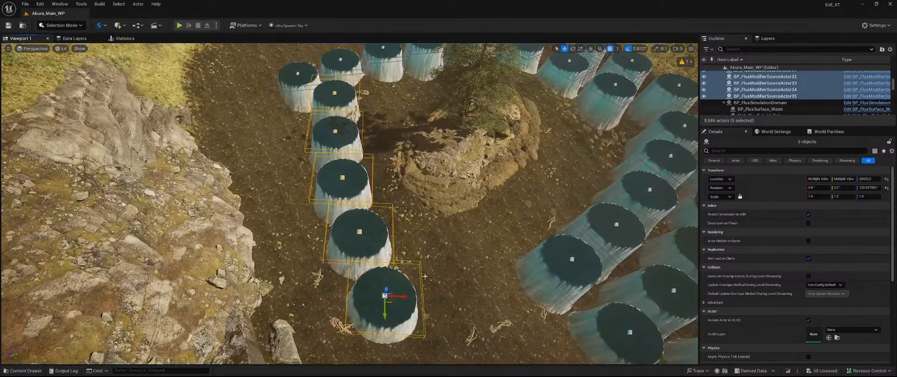
Duplicate the row of five flux source actors again, place it along the rock's near side rotated to 11.25°, and save the level
left_click_drag(361, 296, 567, 348, "alt")
key("e")
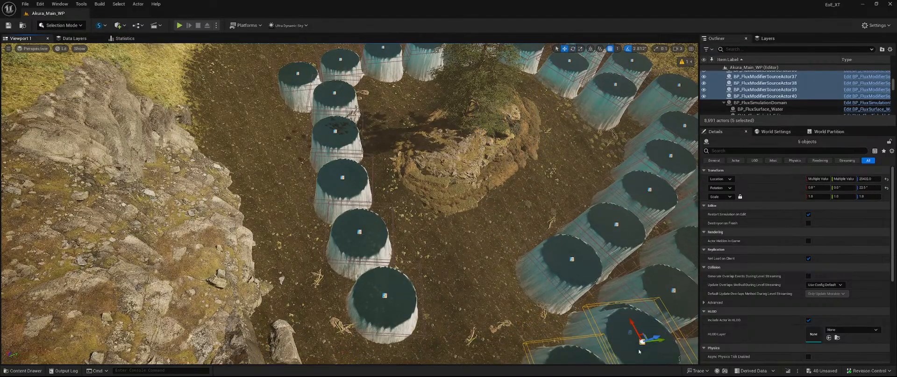
left_click_drag(634, 328, 645, 154, "alt")
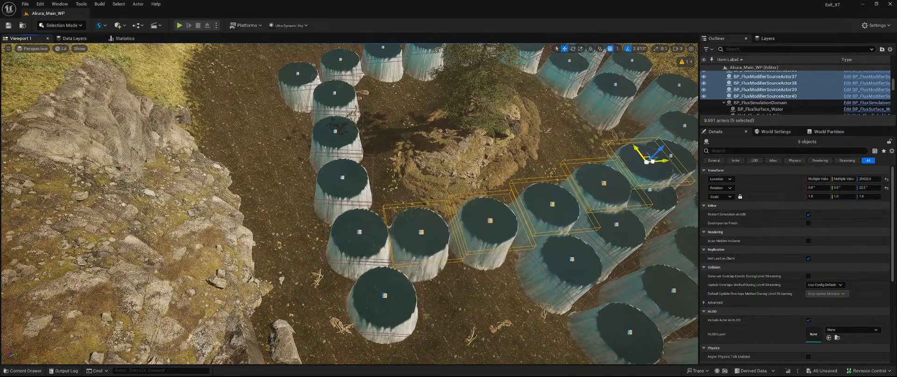
key("e")
left_click_drag(643, 180, 603, 124)
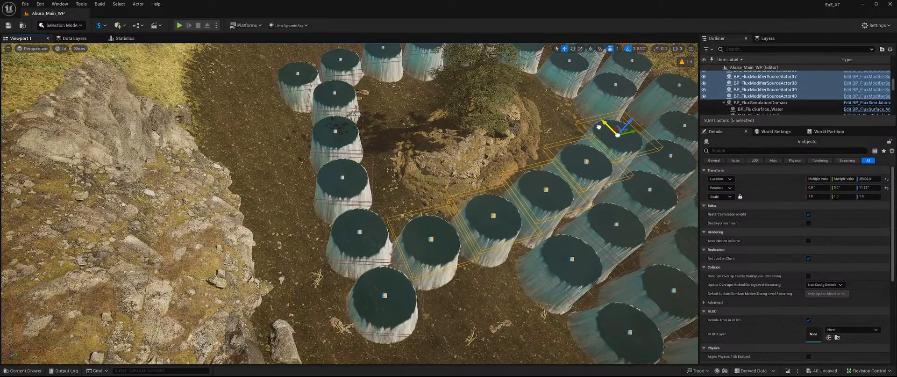
left_click(824, 371)
left_click(490, 265)
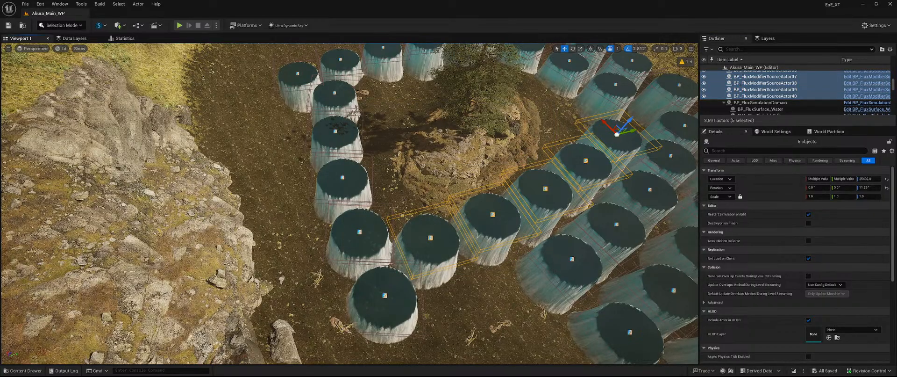
Place the BP_FluxSurface_River blueprint from FluidFlux/Surface/Templates/River in the level among the water columns
right_click_drag(526, 253, 486, 276)
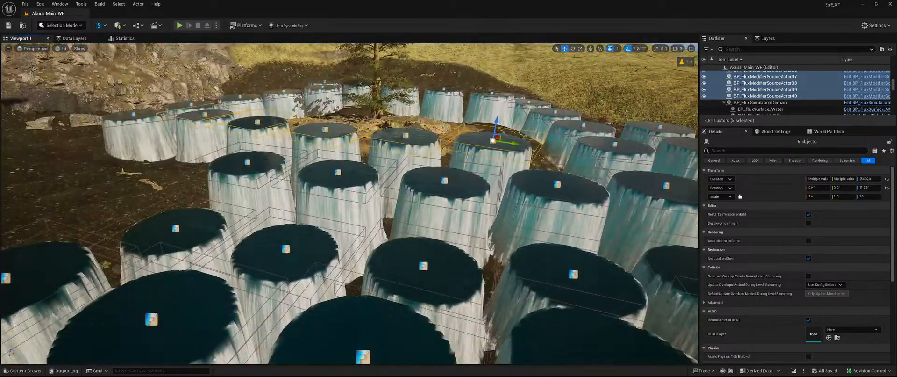
key("ctrl+space")
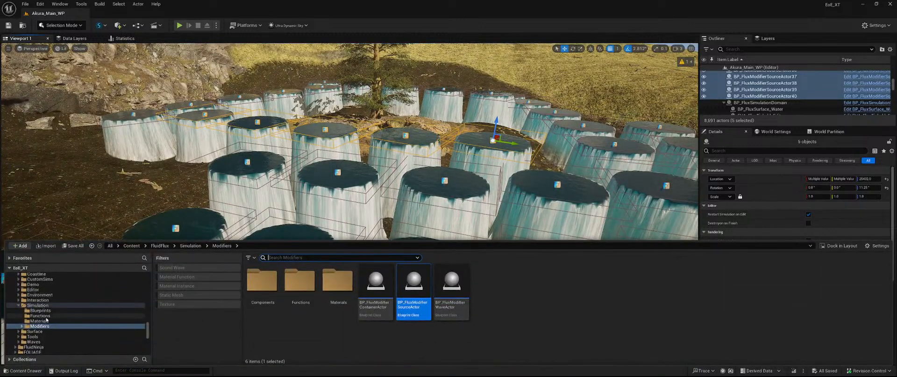
left_click(45, 332)
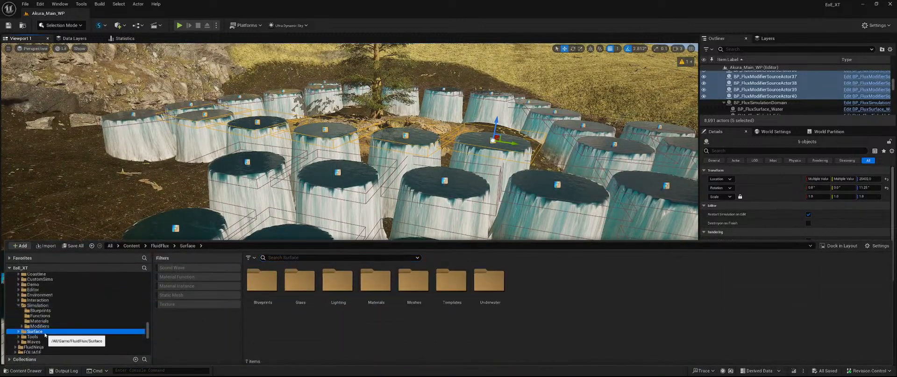
double_click(455, 287)
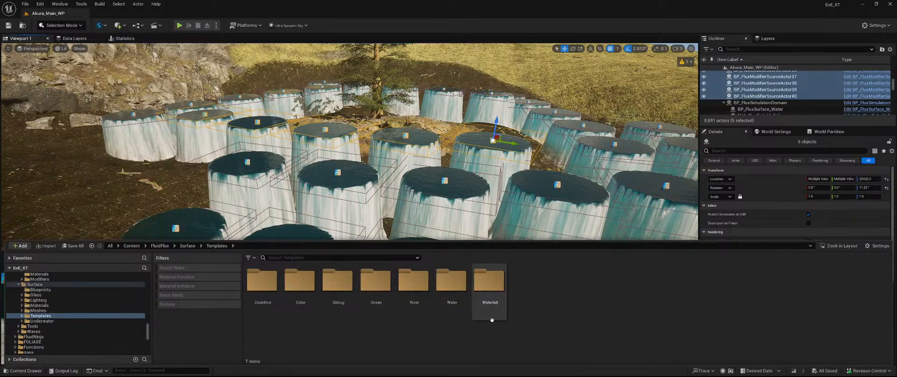
double_click(414, 282)
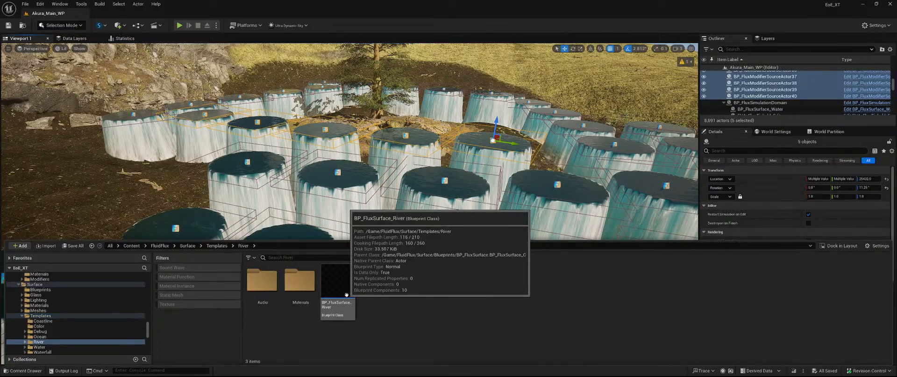
left_click_drag(364, 215, 423, 201)
left_click_drag(416, 224, 415, 224)
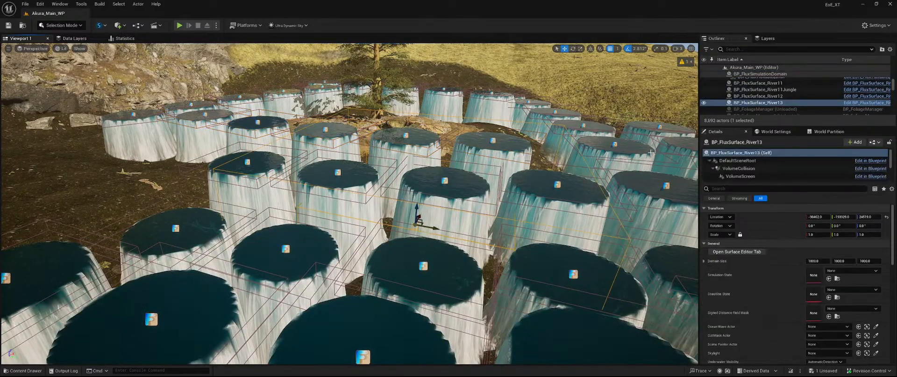
Rename the new river surface actor as BP_FluxSurface_River13_Meadow
right_click(747, 102)
mouse_move(783, 211)
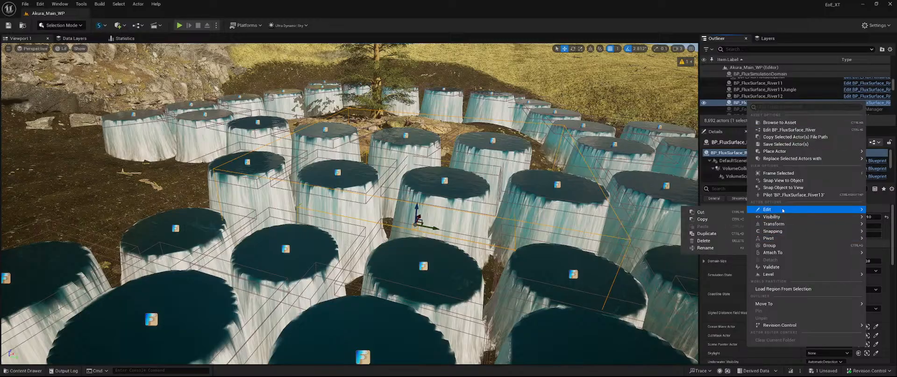
left_click(709, 248)
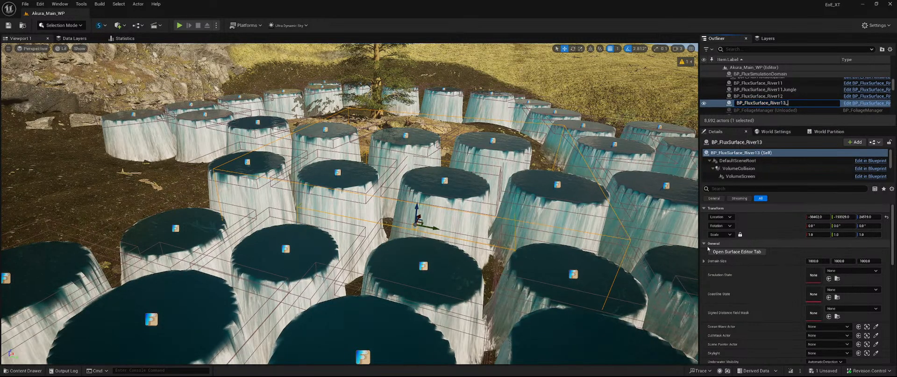
key("Return")
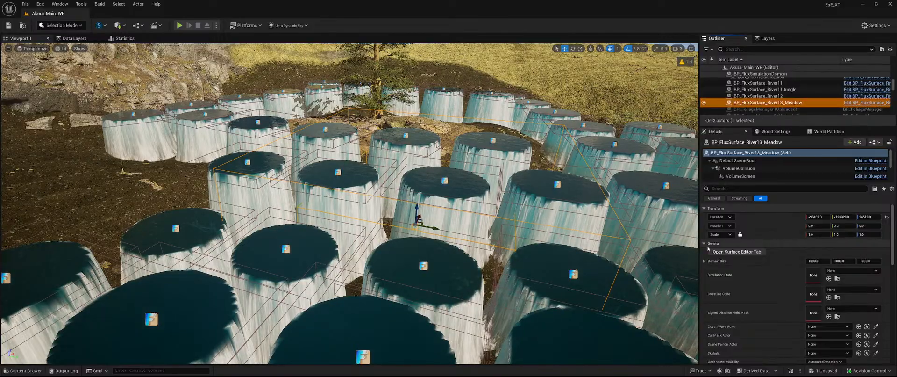
Set the Surface Actor Reference of BP_FluxSimulationDomain to BP_FluxSurface_River13_Meadow
left_click(445, 180)
scroll(787, 93, "down", 5)
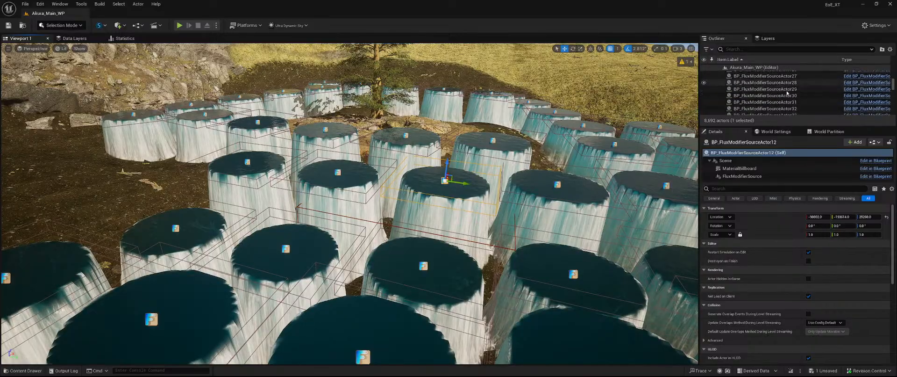
scroll(787, 93, "down", 4)
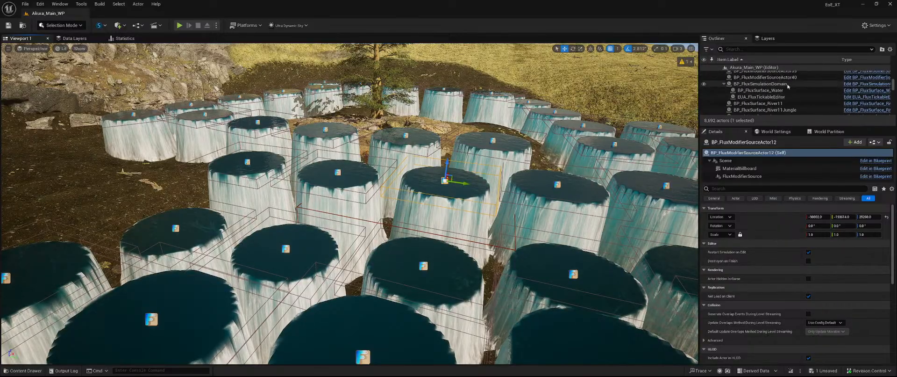
left_click(787, 84)
left_click(820, 252)
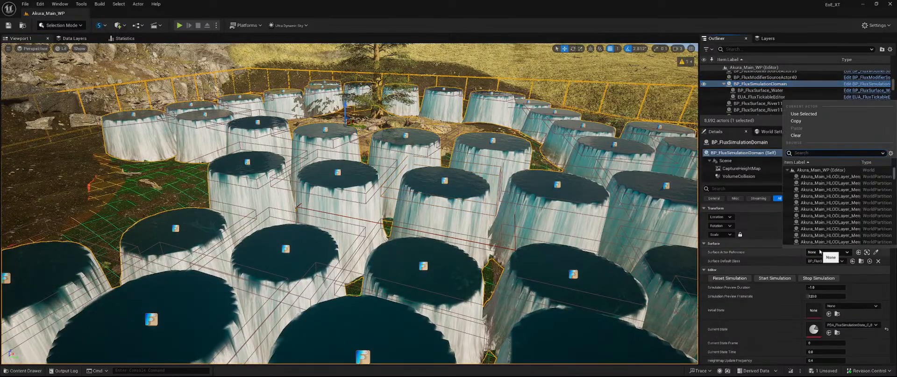
type("meadow")
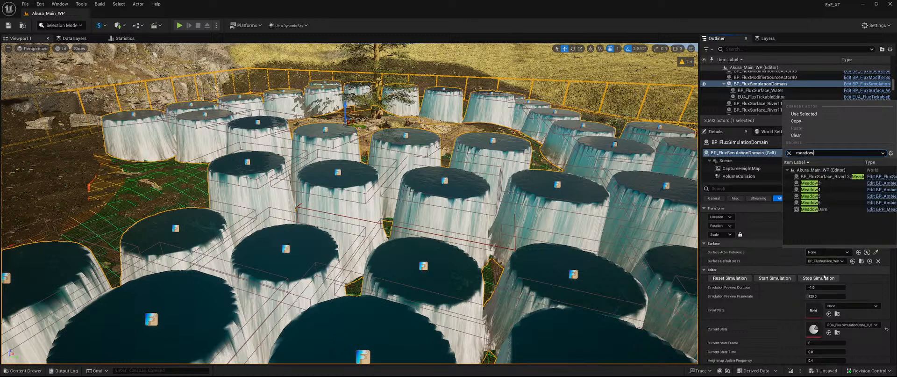
left_click(837, 176)
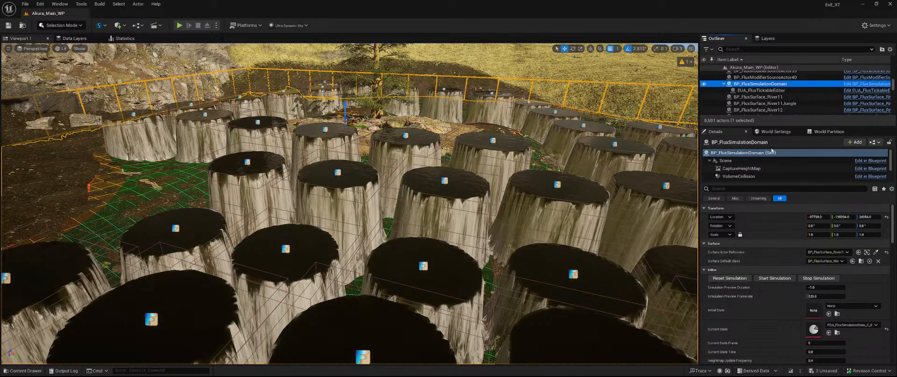
Run the fluid simulation, examine how the water flows around the rock and across the basin, and reset it
right_click_drag(512, 203, 453, 210)
key("s")
key("d")
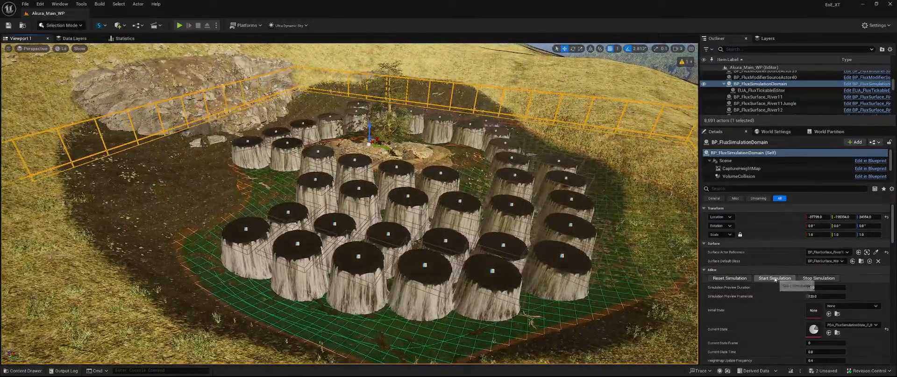
left_click(774, 279)
key("w")
right_click_drag(514, 211, 456, 215)
key("d")
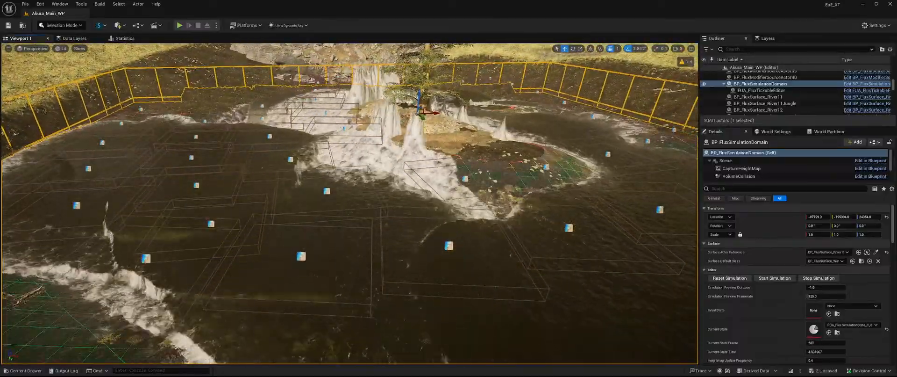
right_click_drag(456, 214, 551, 185)
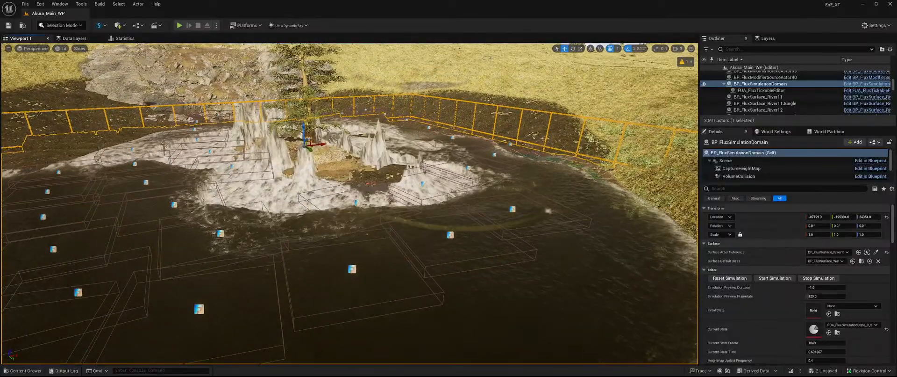
right_click_drag(467, 201, 341, 194)
key("d")
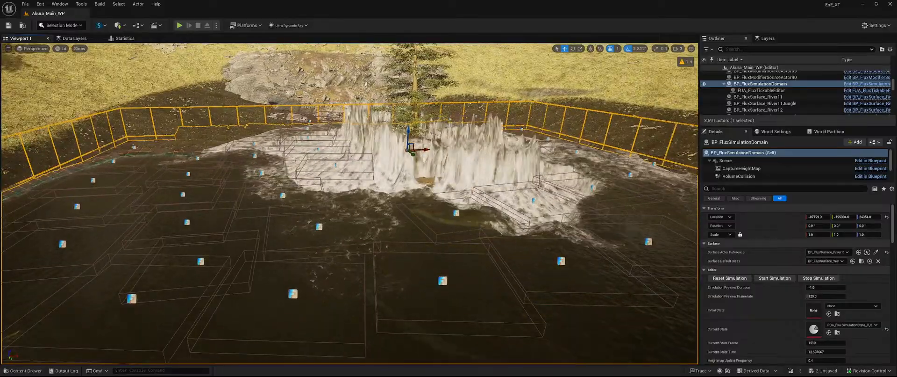
right_click_drag(341, 193, 374, 212)
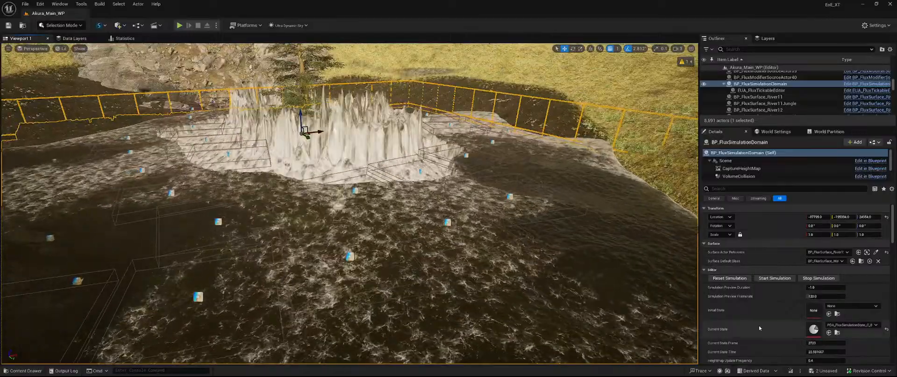
left_click(729, 278)
In the simulation domain's constants, lower the Acceleration Limit and set Gravity to 7.0, and save the changes
scroll(757, 321, "down", 4)
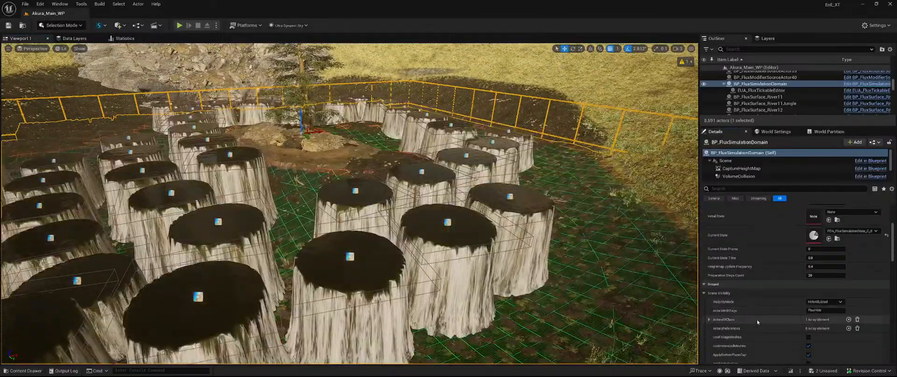
scroll(757, 319, "down", 6)
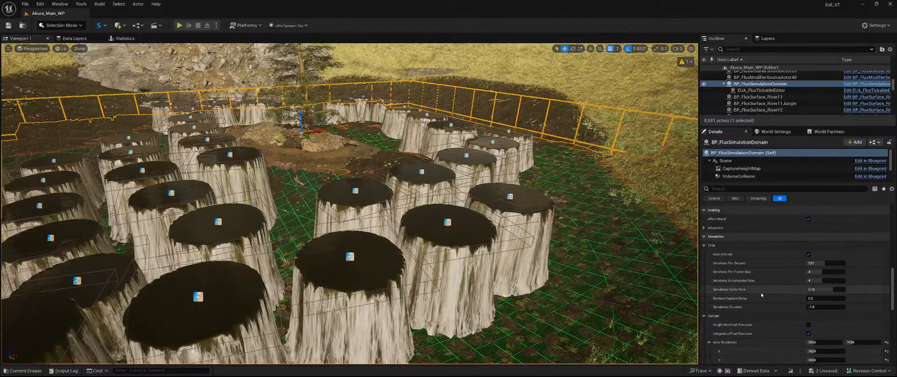
scroll(765, 291, "down", 2)
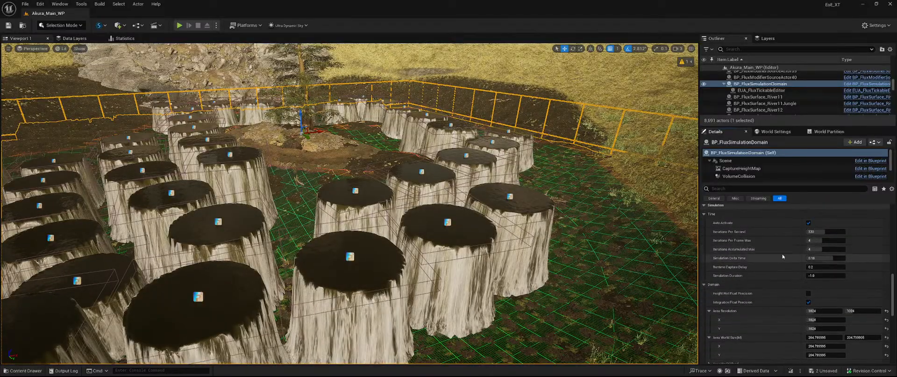
scroll(771, 239, "down", 2)
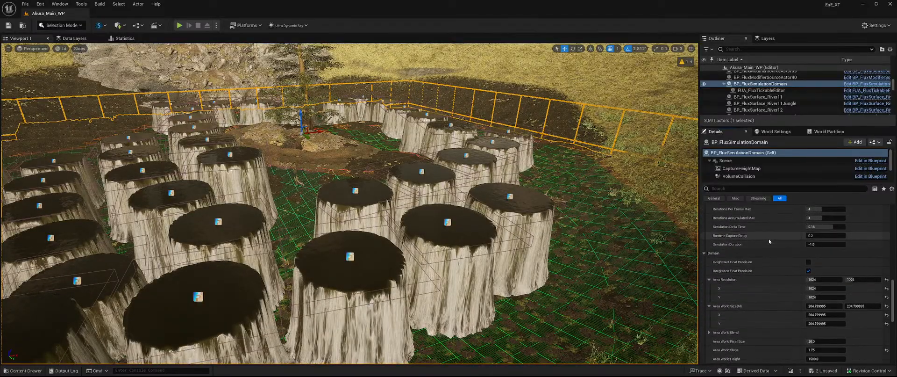
scroll(769, 239, "down", 2)
scroll(768, 243, "down", 4)
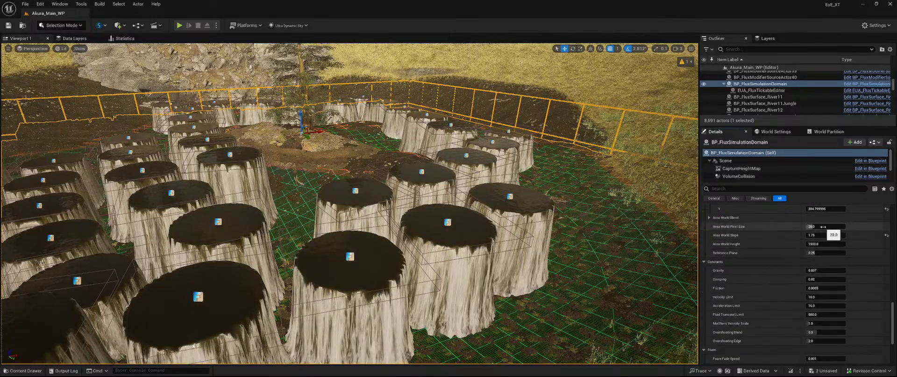
scroll(769, 243, "down", 2)
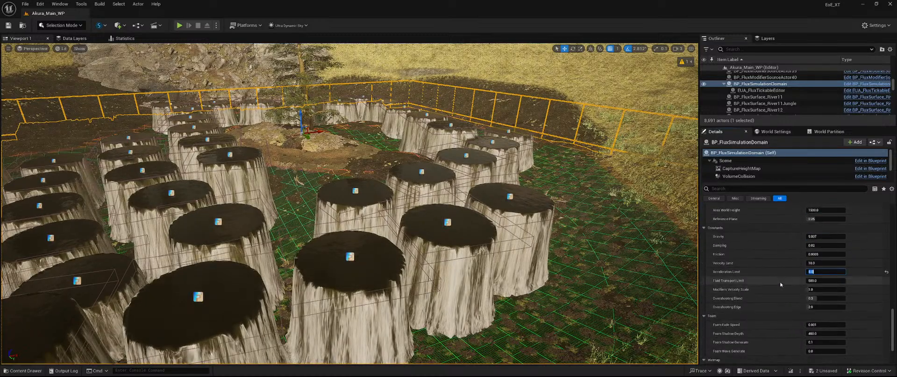
scroll(780, 284, "up", 1)
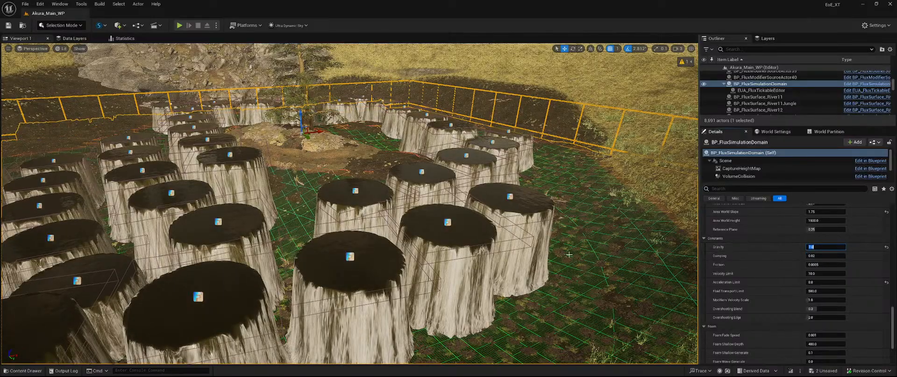
left_click(825, 370)
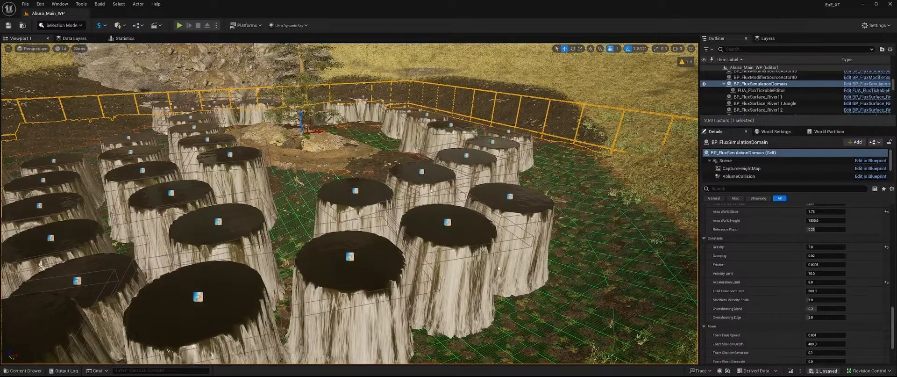
right_click_drag(349, 203, 388, 196)
key("w")
key("s")
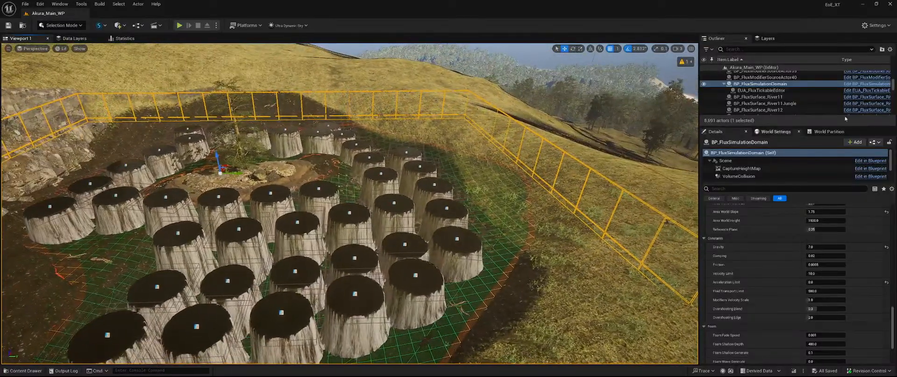
scroll(776, 84, "up", 1)
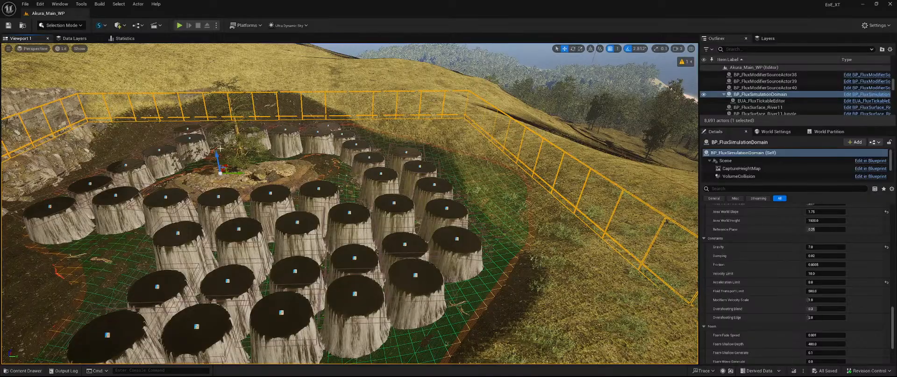
Raise BP_FluxSimulationDomain slightly and check its grid coverage around the tree rock and the source actors
left_click_drag(218, 156, 220, 152)
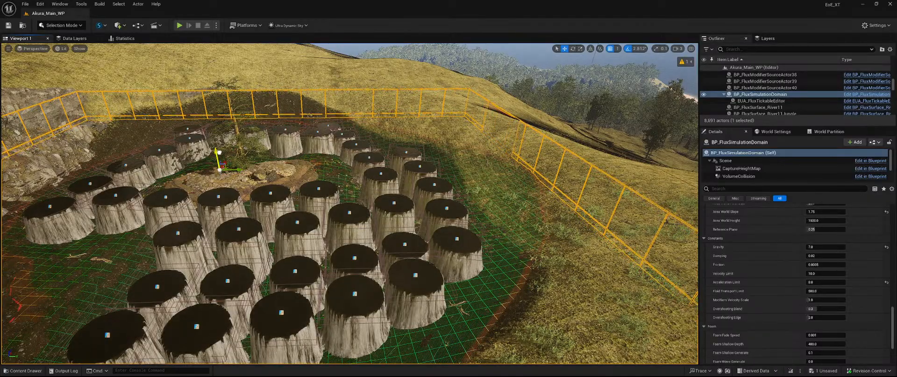
mouse_move(299, 164)
right_mouse_down()
mouse_move(252, 154)
mouse_move(264, 149)
mouse_move(255, 145)
mouse_move(296, 168)
right_mouse_up()
key("w")
key("s")
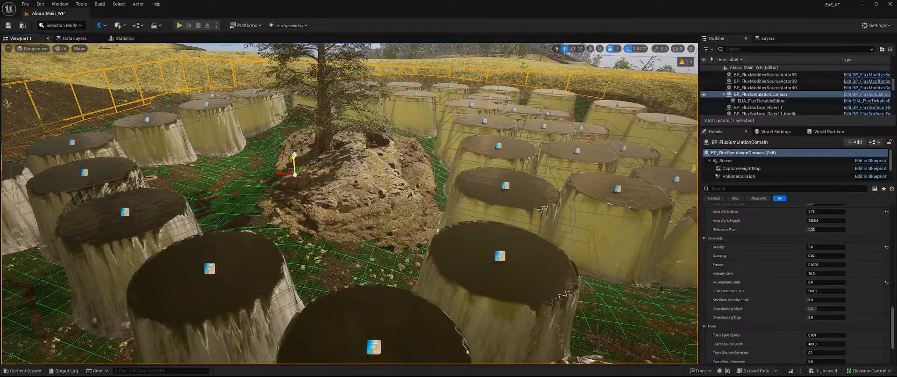
right_click_drag(295, 154, 253, 145)
key("s")
key("d")
Start the fluid simulation, examine the water around the tree rock and along the shallow shores, and reset it
scroll(766, 266, "up", 10)
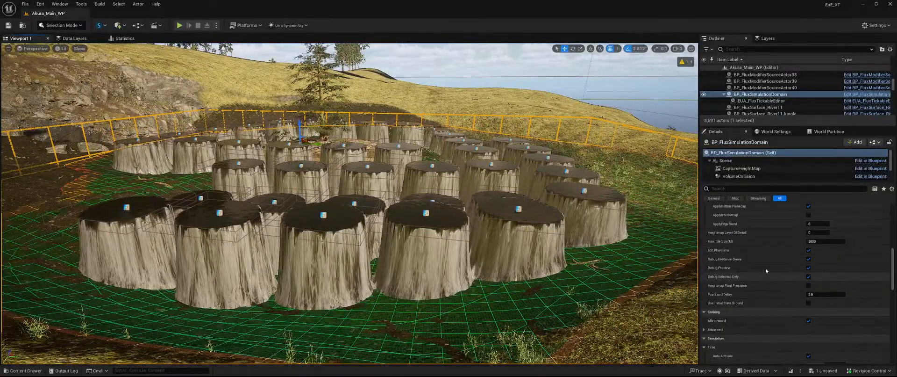
scroll(768, 267, "up", 5)
left_click(781, 264)
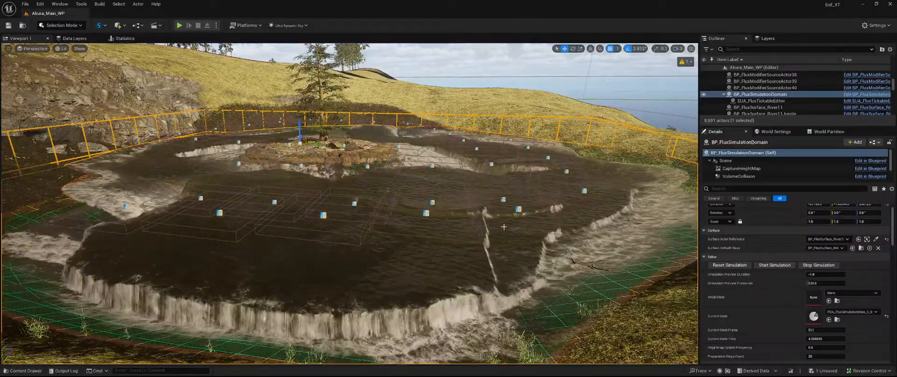
right_click_drag(470, 217, 490, 230)
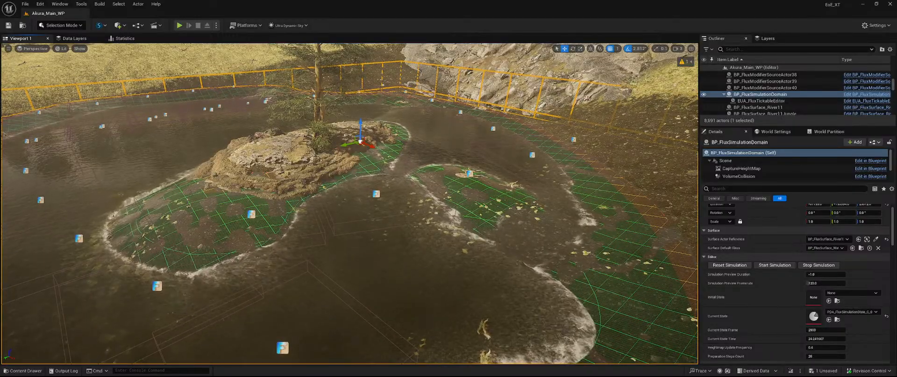
right_click_drag(349, 203, 238, 203)
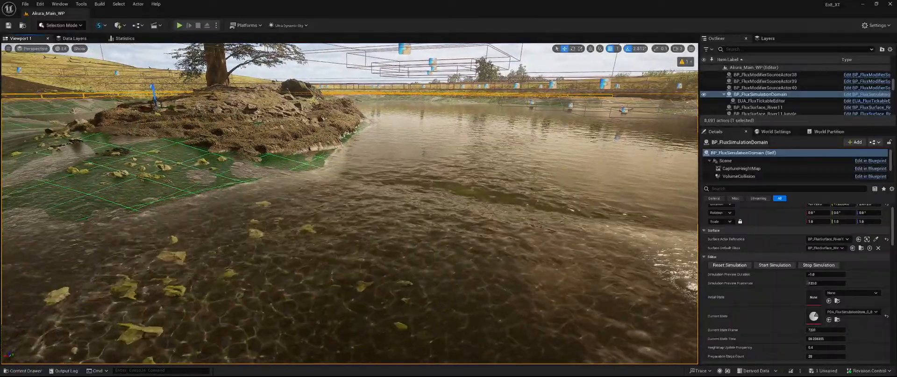
right_click_drag(349, 203, 158, 203)
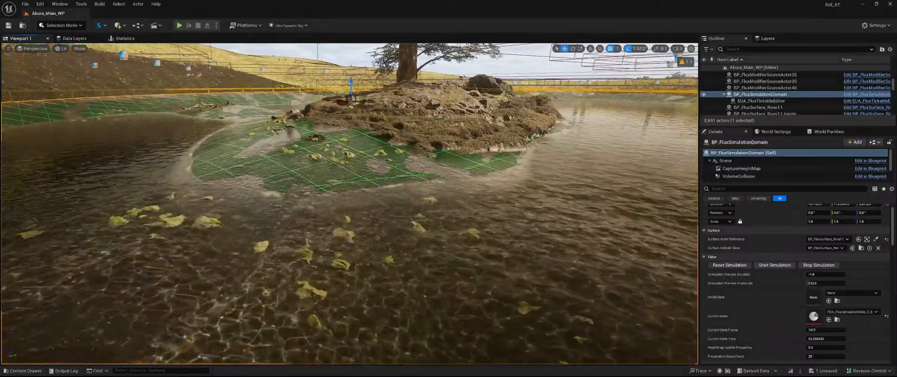
right_click_drag(349, 203, 121, 202)
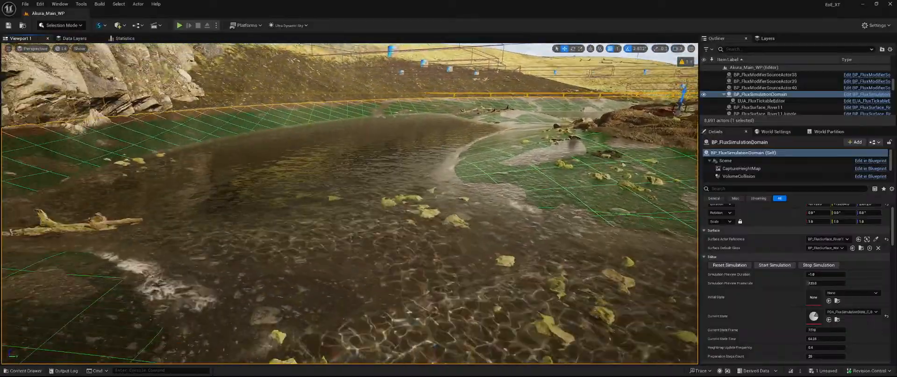
right_click_drag(349, 203, 574, 175)
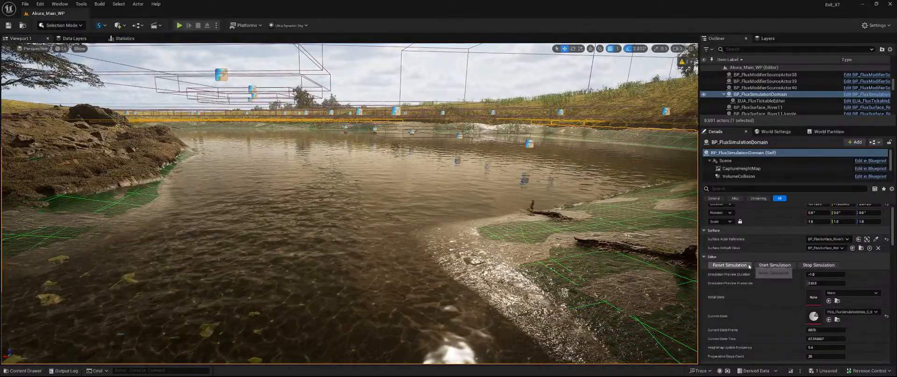
left_click(774, 264)
Raise the simulation domain a little further, test it with a short simulation run, and stop and reset the simulation
key("f")
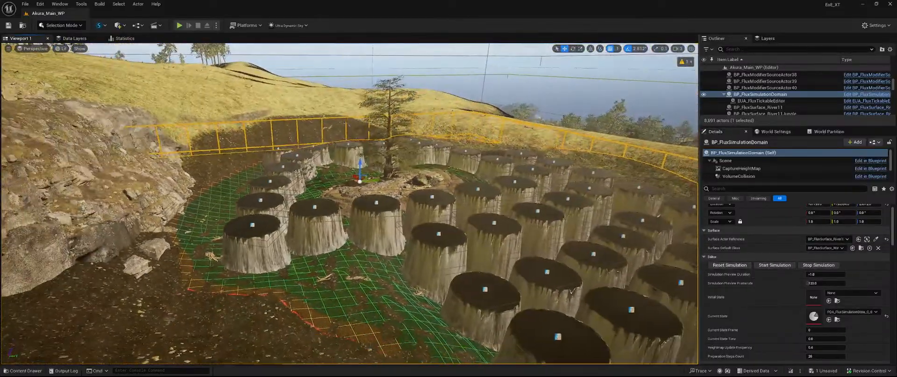
left_click_drag(360, 167, 373, 161)
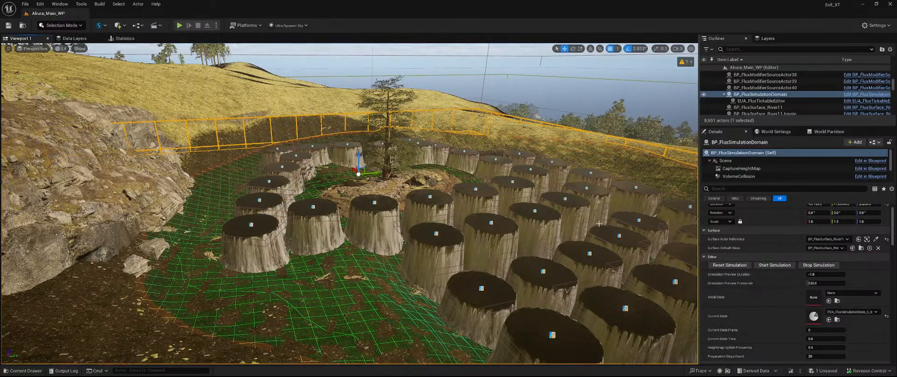
left_click(775, 264)
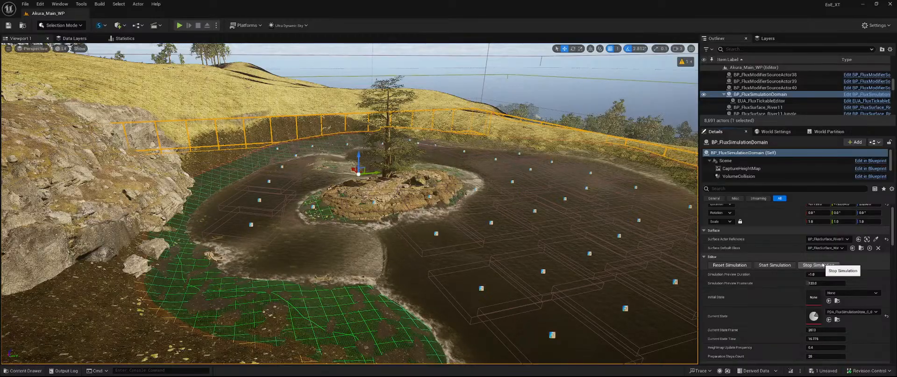
left_click(824, 264)
left_click(727, 265)
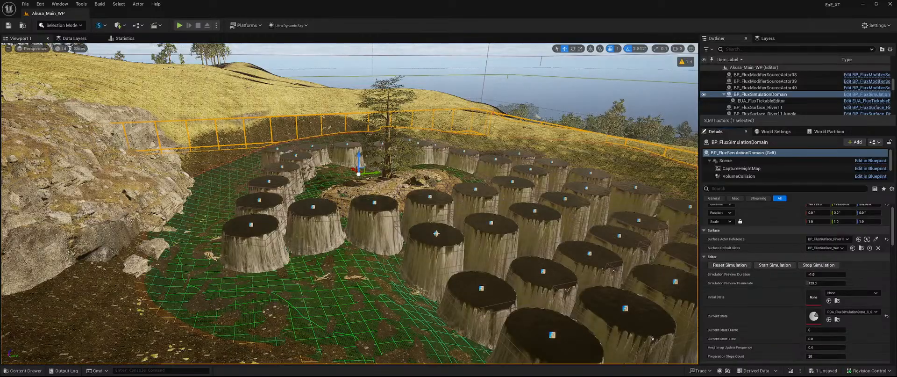
Duplicate BP_FluxModifierSourceActor11 to 15, and rotate and place the copied row along the open side of the basin below the cliff
left_click(476, 237)
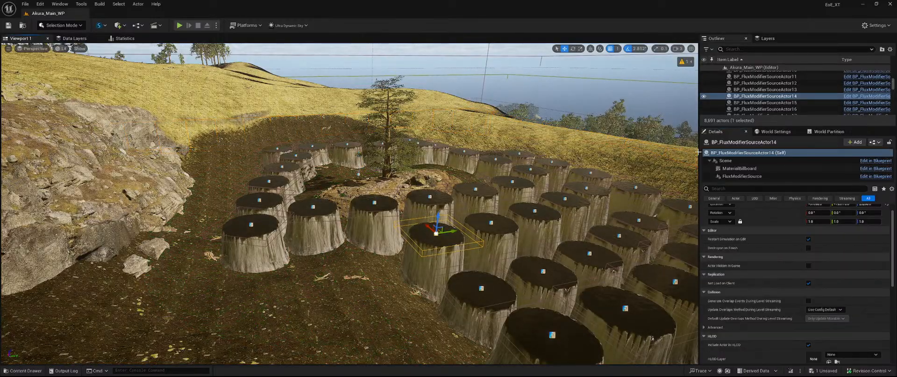
left_click(790, 104, "ctrl")
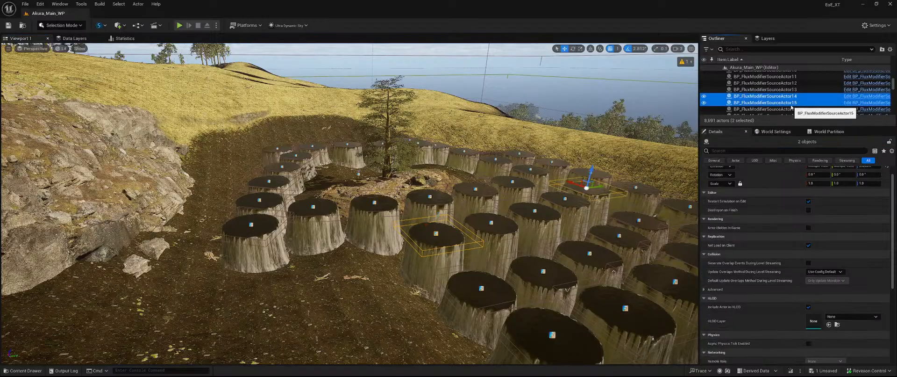
left_click(788, 89, "ctrl")
left_click(788, 83, "ctrl")
left_click(788, 76, "ctrl")
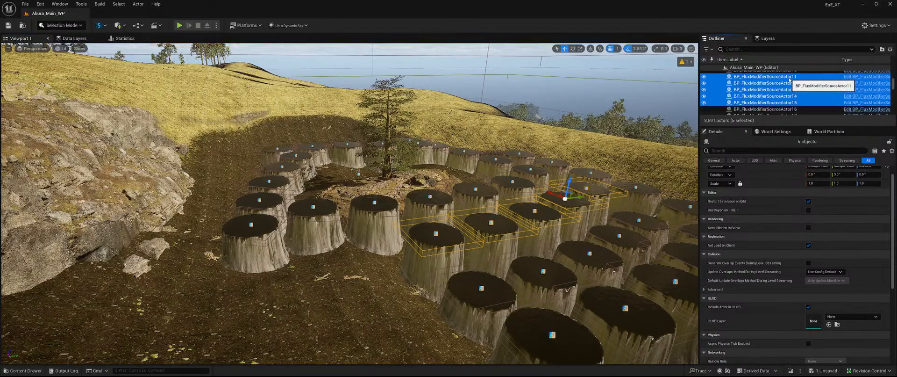
key("f")
key("s")
right_click_drag(472, 153, 532, 157)
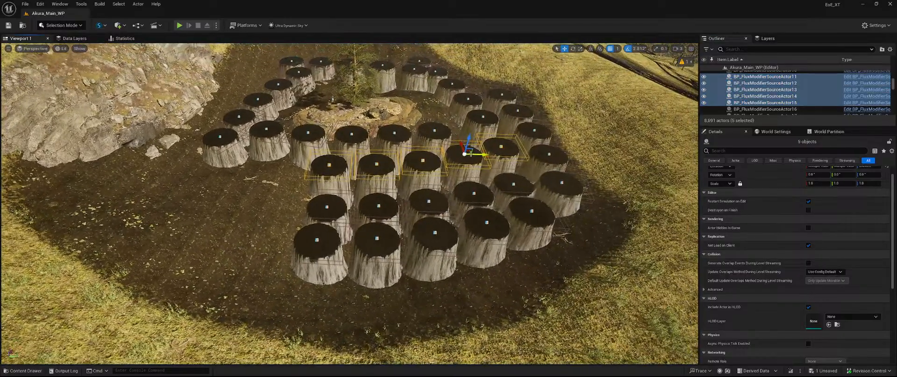
left_click_drag(468, 151, 293, 249, "alt")
key("e")
key("w")
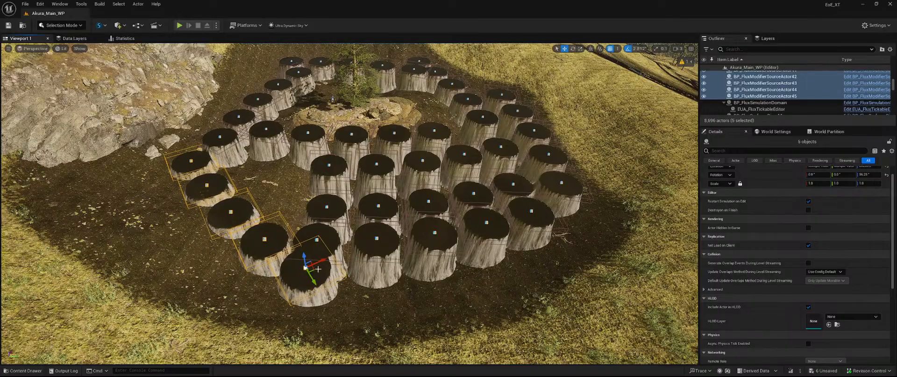
Duplicate the new row of five source actors, rotate the copies and place them along the basin's far edge, and save all changes
left_click_drag(316, 268, 324, 199, "alt")
key("e")
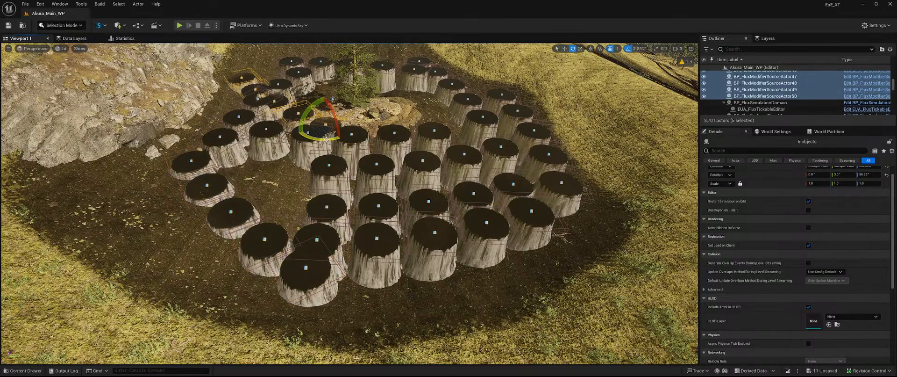
left_click_drag(353, 127, 351, 136)
key("w")
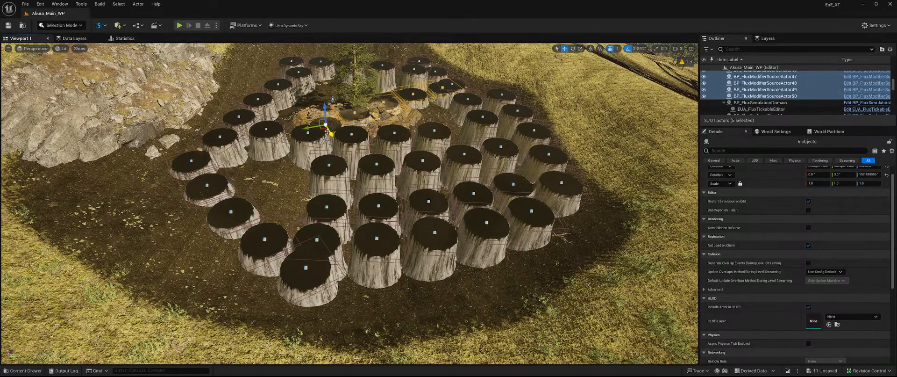
left_click_drag(267, 116, 260, 81)
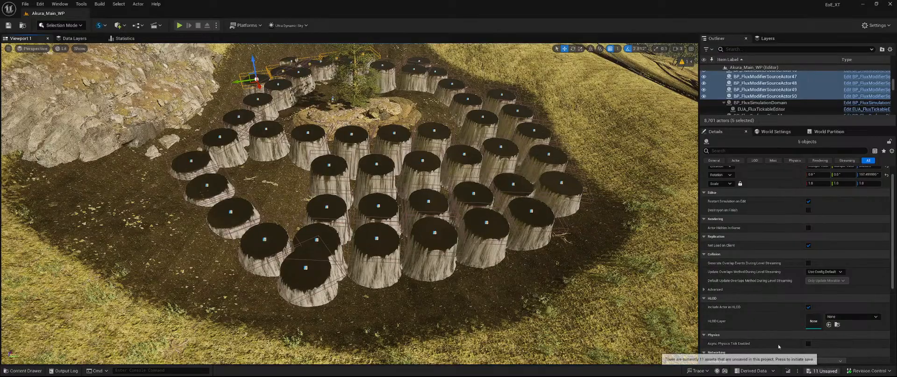
left_click(823, 370)
left_click(500, 264)
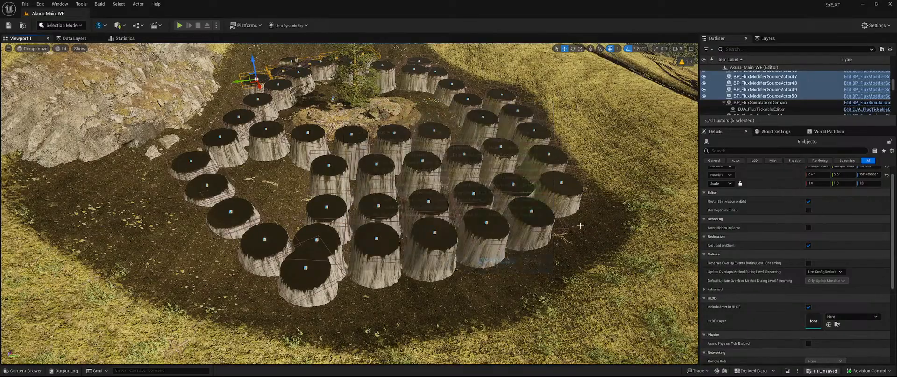
Run the simulation of BP_FluxSimulationDomain and examine the water surface around the tree rock, the fallen branch and the cliff-side shore
left_click(749, 105)
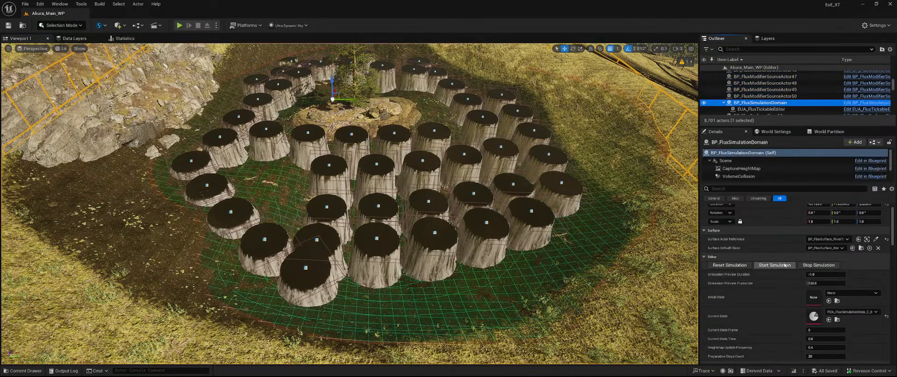
right_click_drag(461, 189, 355, 163)
key("w")
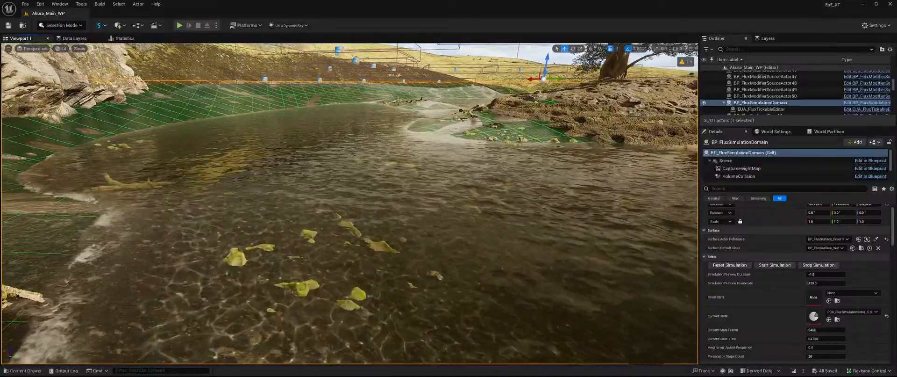
right_click_drag(350, 203, 400, 188)
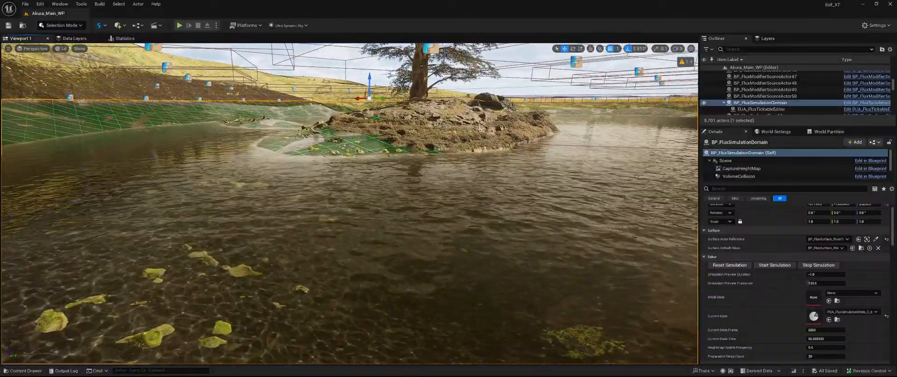
right_click_drag(349, 204, 140, 225)
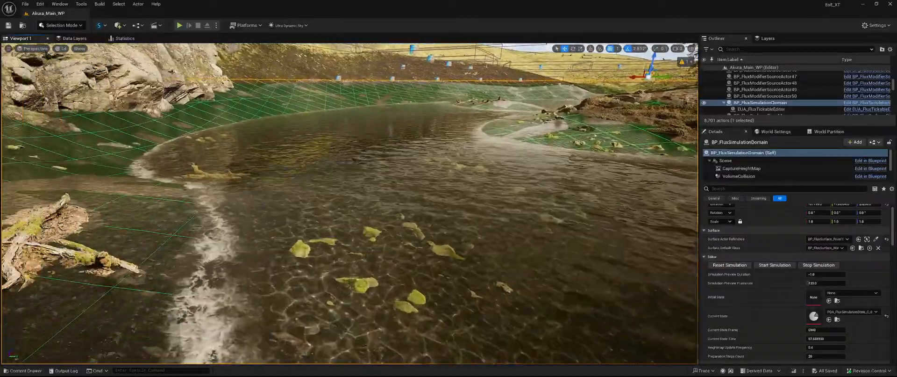
right_click_drag(349, 203, 590, 172)
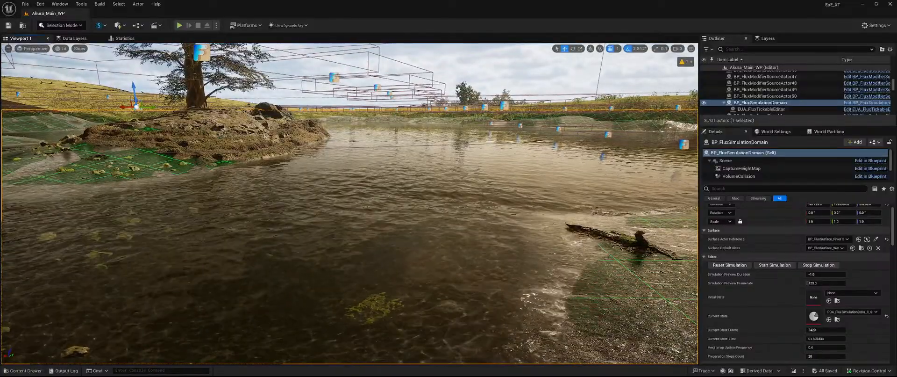
right_click_drag(350, 203, 350, 200)
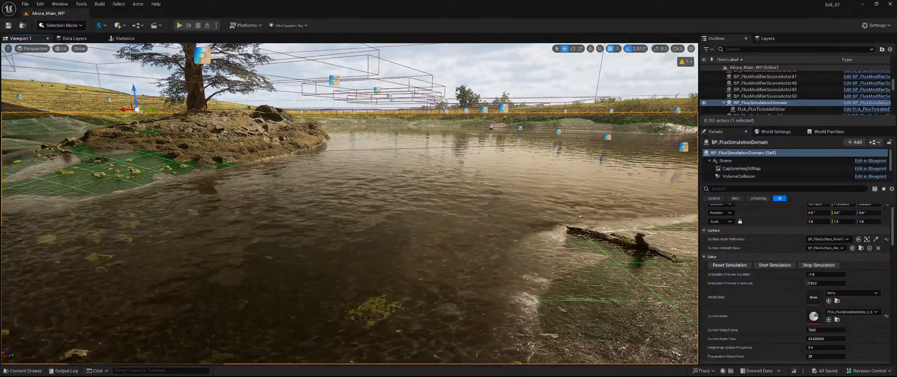
right_click_drag(349, 203, 122, 208)
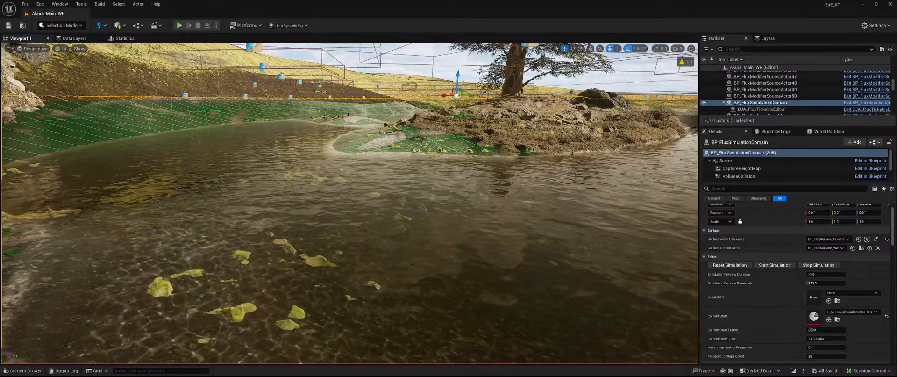
right_click_drag(350, 203, 437, 194)
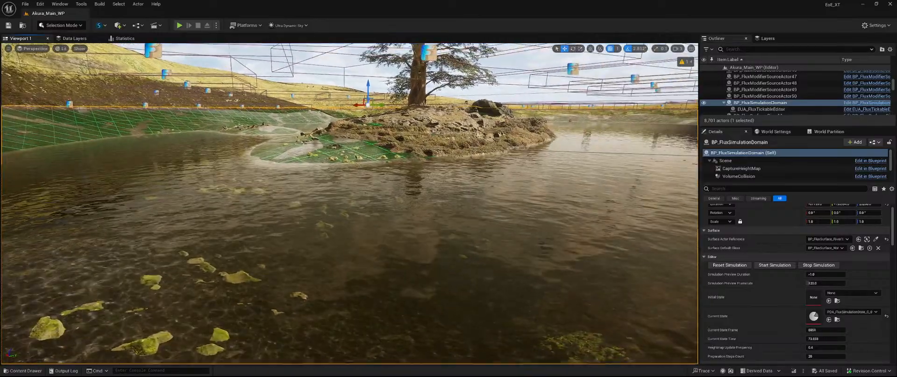
right_click_drag(350, 203, 290, 187)
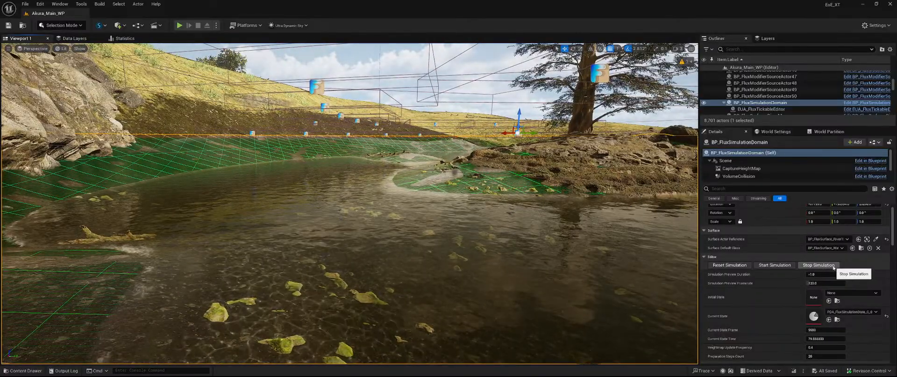
Stop the running simulation and inspect the water coverage around the rock and across the whole basin
left_click(833, 266)
key("w")
right_click_drag(350, 203, 186, 190)
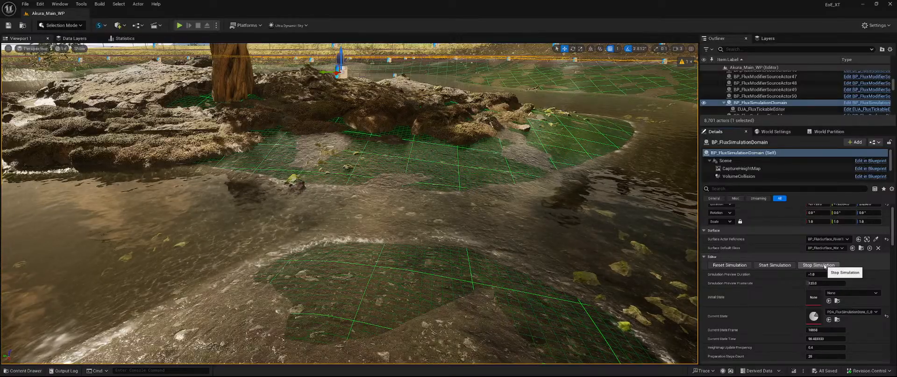
left_click(825, 265)
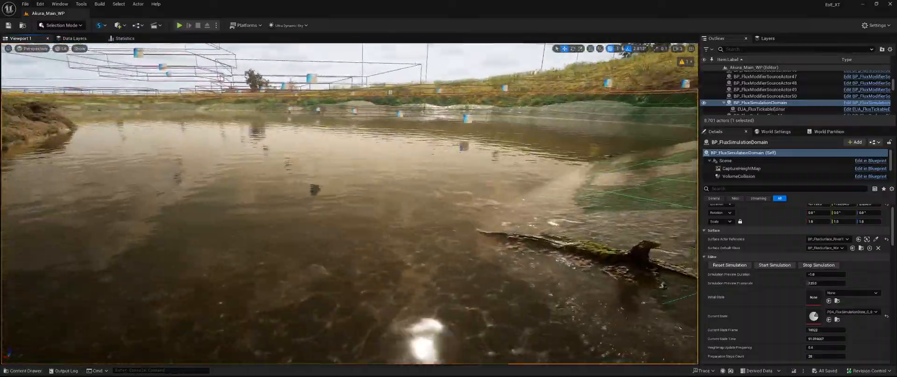
right_click_drag(349, 203, 273, 203)
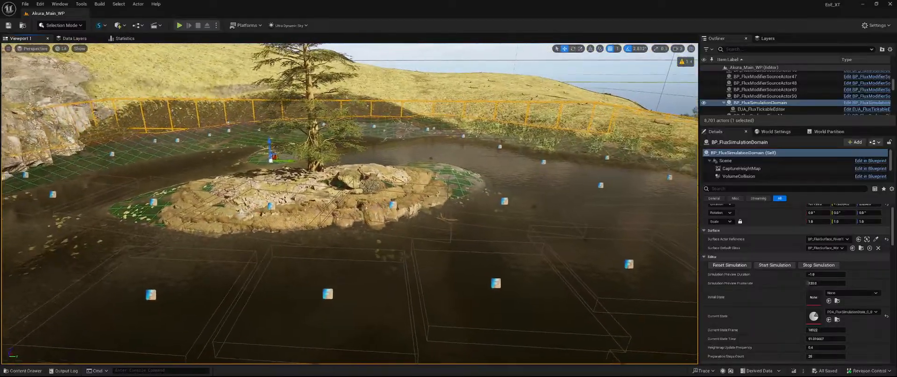
right_click_drag(603, 252, 592, 232)
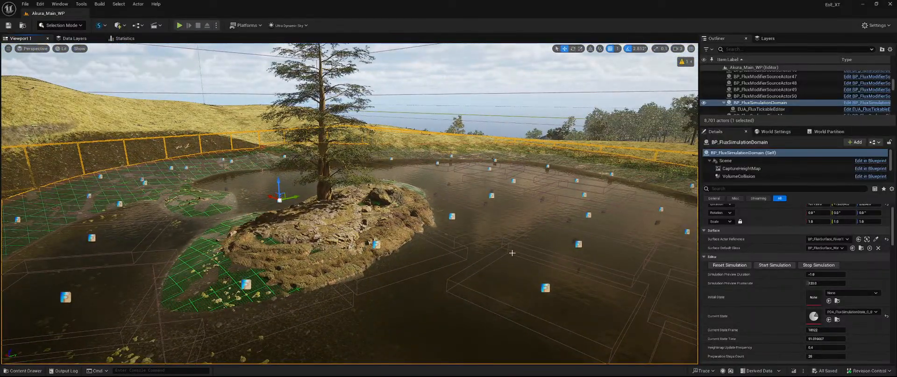
Create a new folder named MeadowPond_B inside Content/FluidFlux/CustomSims
key("ctrl+space")
scroll(78, 329, "down", 5)
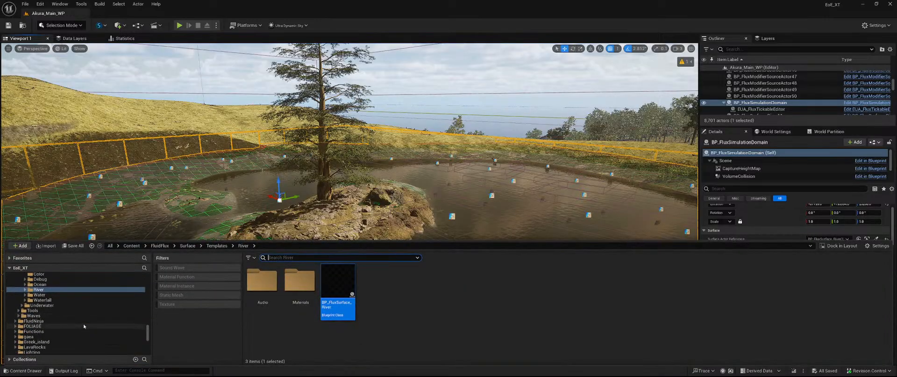
left_click(163, 246)
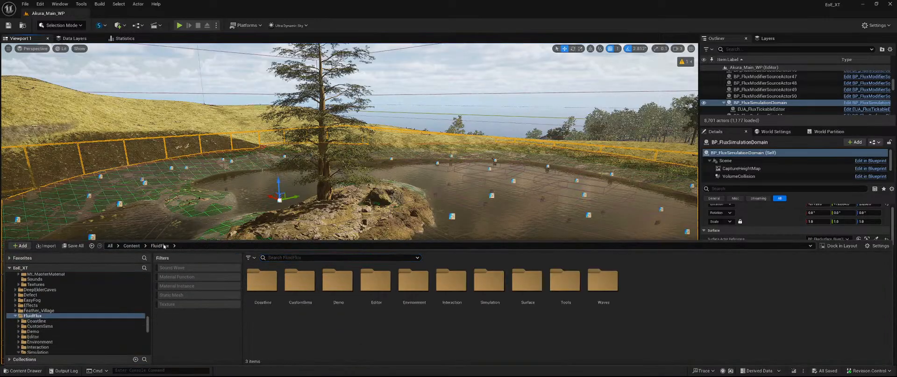
double_click(299, 287)
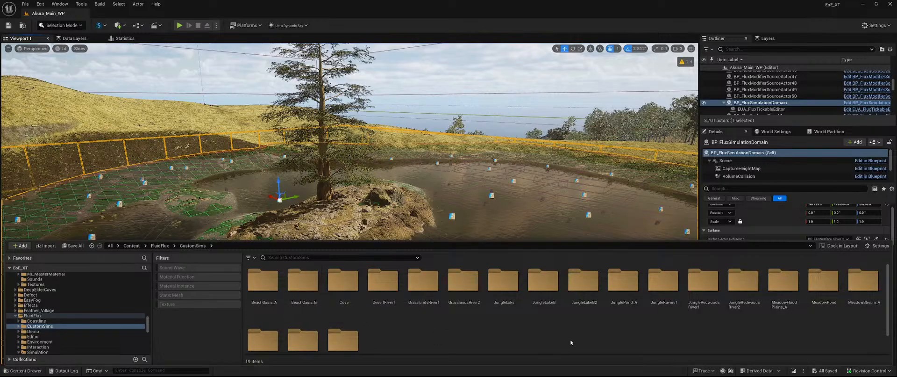
scroll(571, 343, "down", 2)
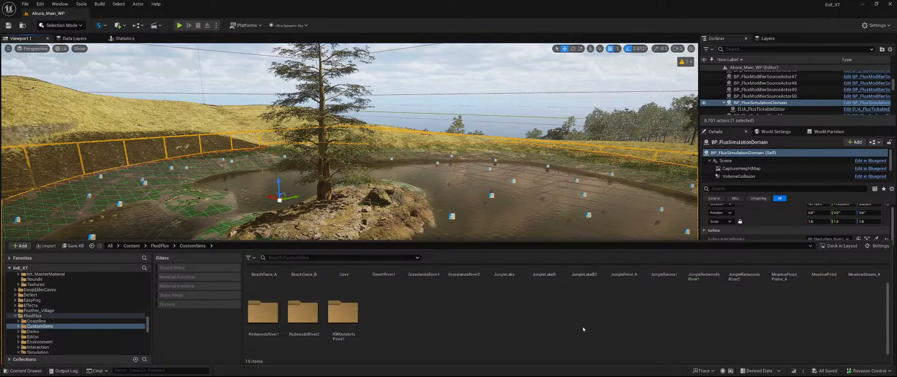
right_click(667, 325)
left_click(703, 89)
type("M")
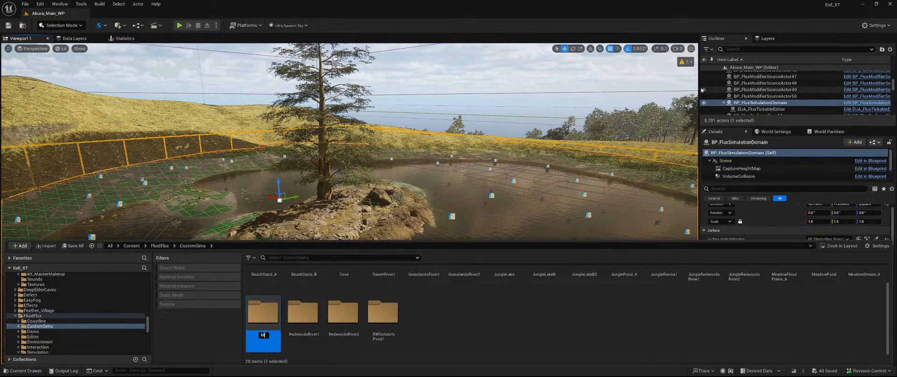
type("eadowPond")
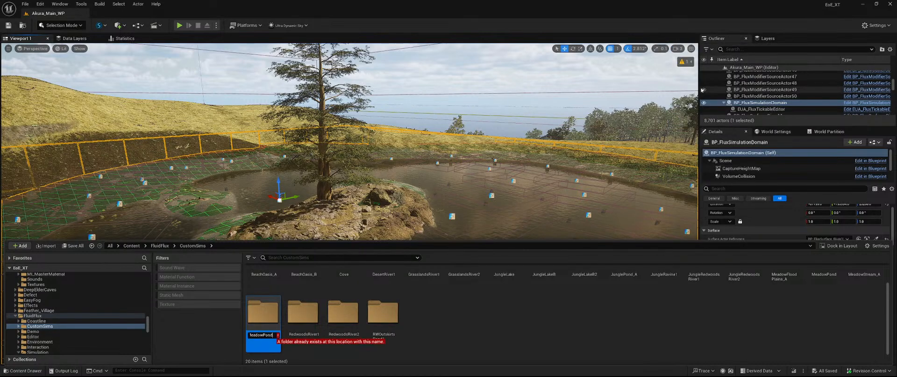
type("_B")
key("Return")
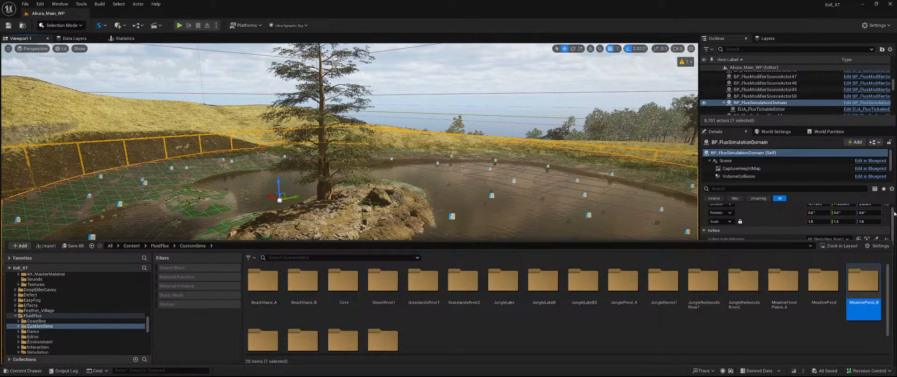
Copy the SM_MeadowPond static mesh from the MeadowPond folder into MeadowPond_B and open that folder
double_click(824, 281)
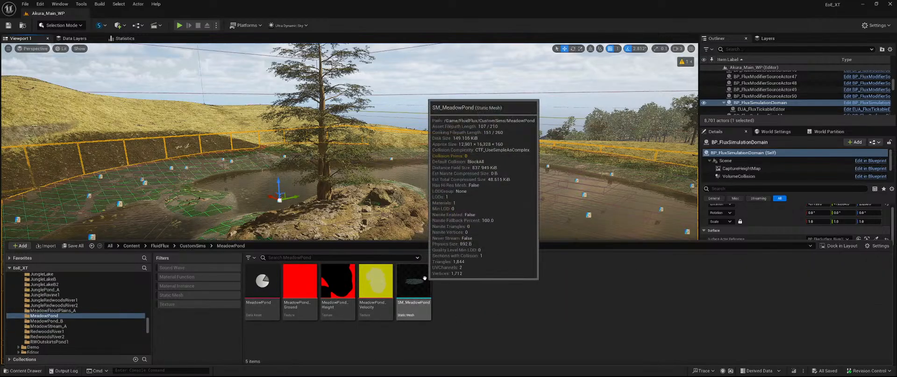
left_click_drag(411, 299, 101, 321)
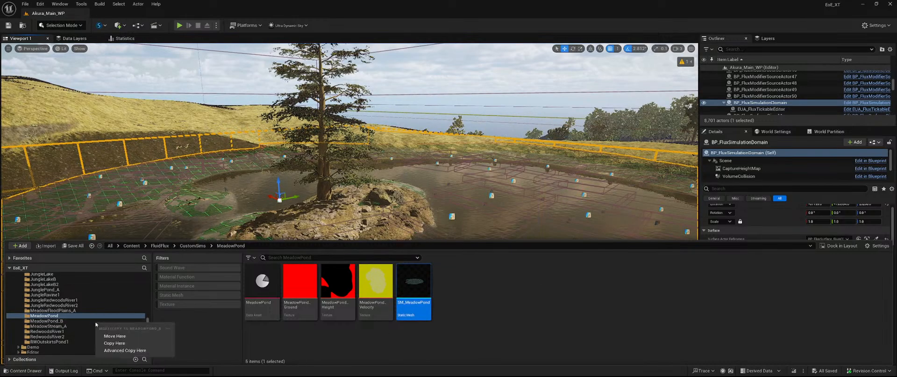
left_click(123, 344)
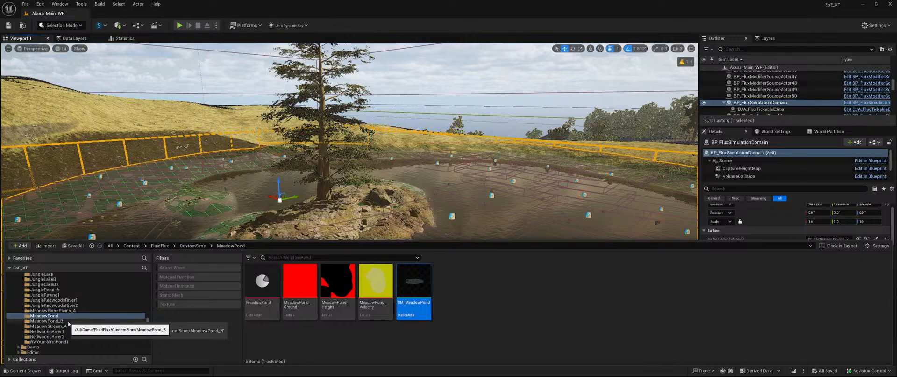
left_click(68, 321)
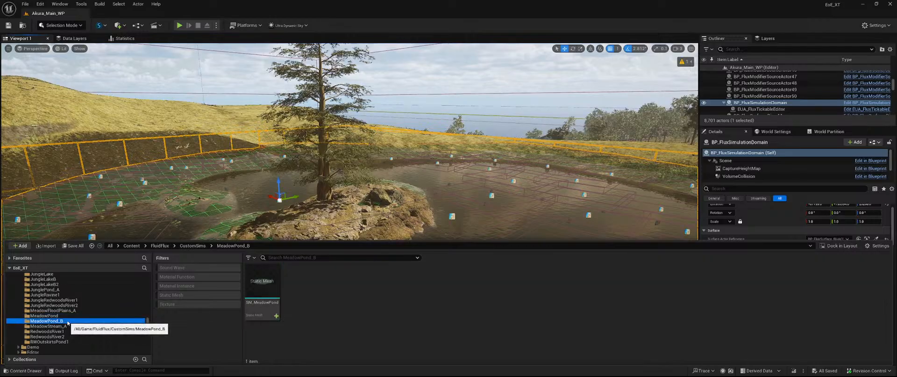
Rename the copied static mesh in the MeadowPond_B folder as SM_MeadowPond_B
left_click(268, 284)
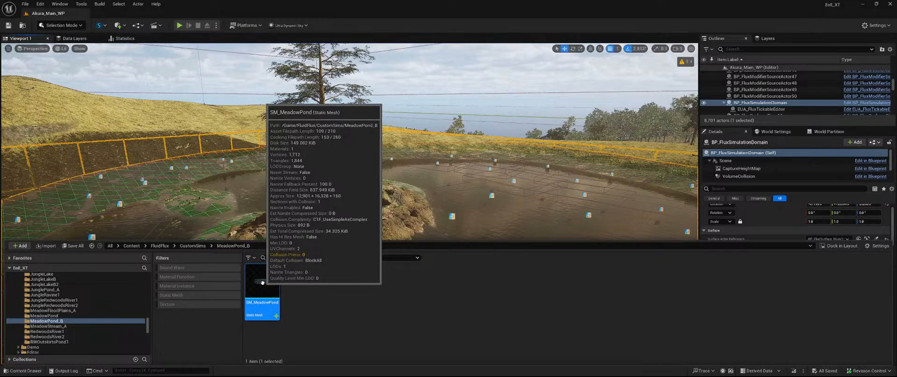
right_click(263, 283)
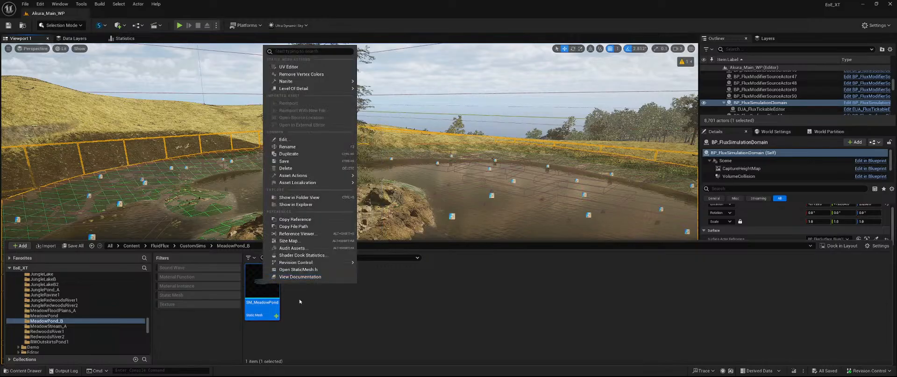
left_click(302, 147)
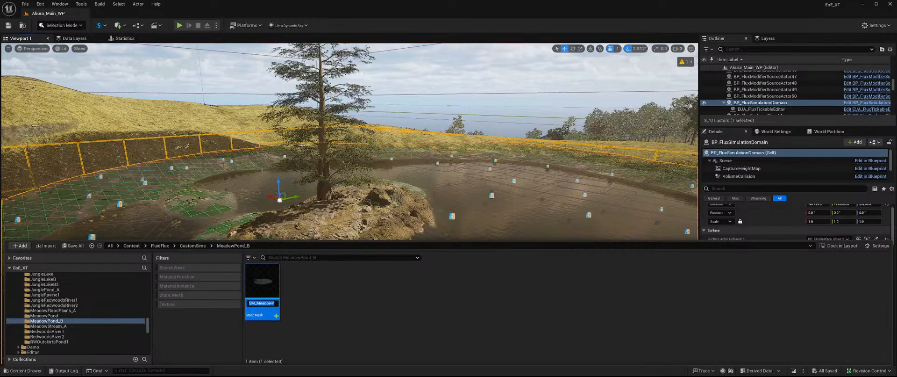
type("MeadowPond_B")
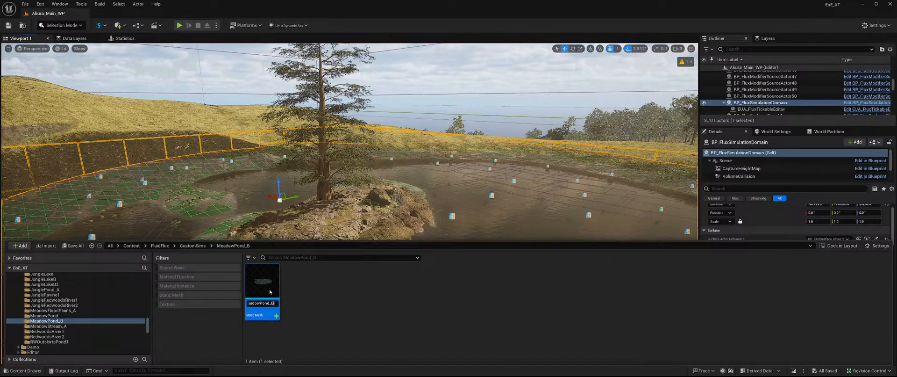
key("Return")
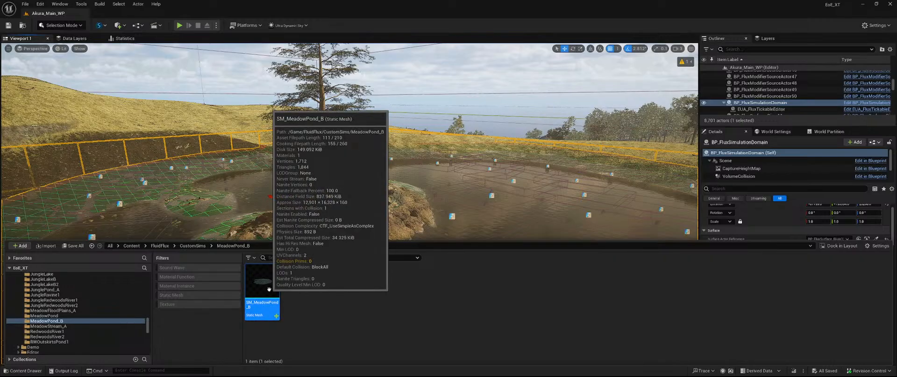
Create a data asset of class PDA_FluxSimulationState in the MeadowPond_B folder and name it MeadowPond_B
right_click(322, 308)
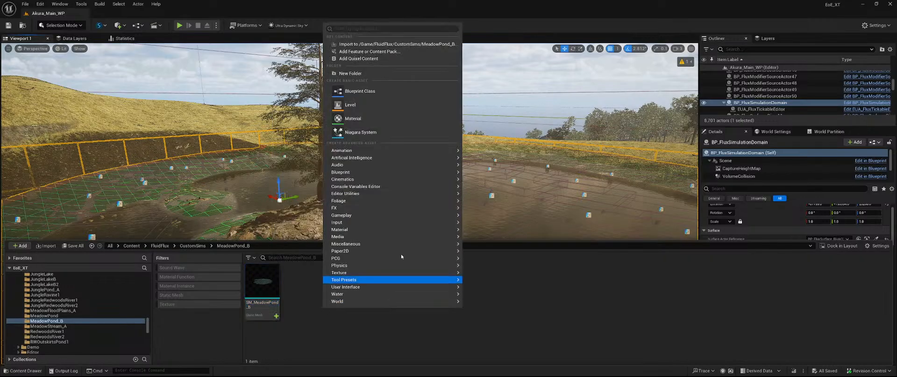
mouse_move(395, 224)
mouse_move(377, 237)
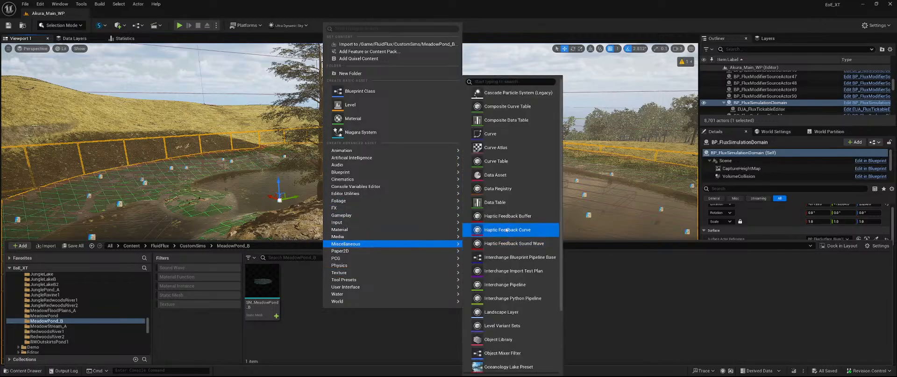
left_click(507, 179)
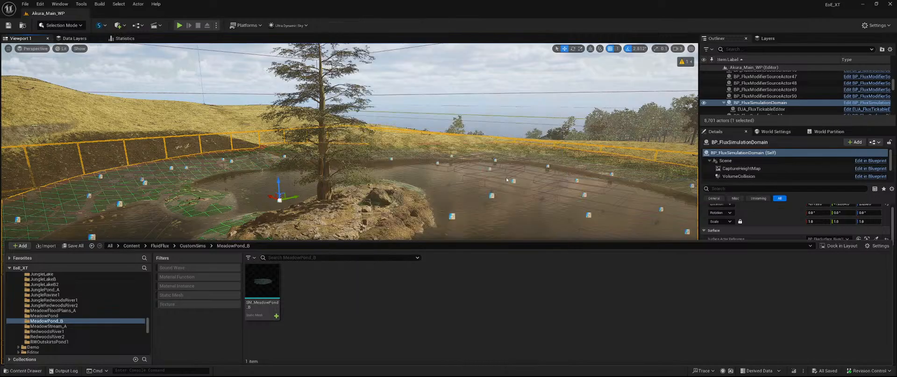
scroll(437, 205, "down", 5)
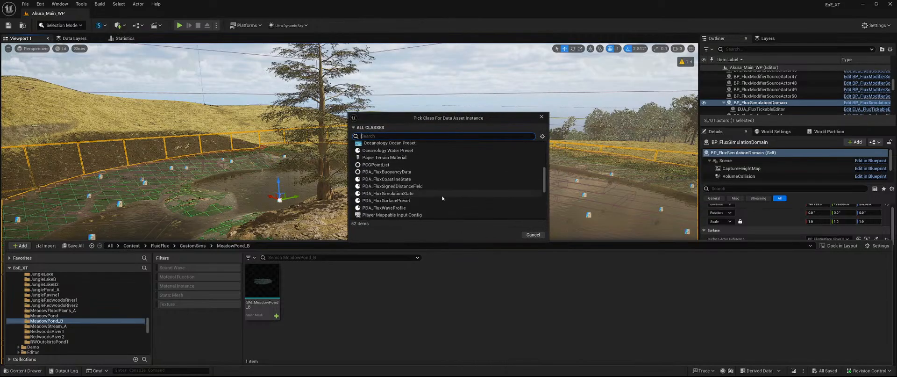
left_click(416, 193)
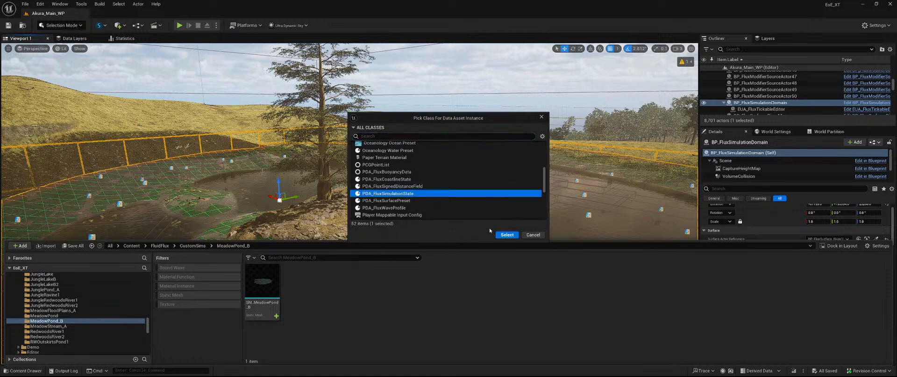
left_click(507, 234)
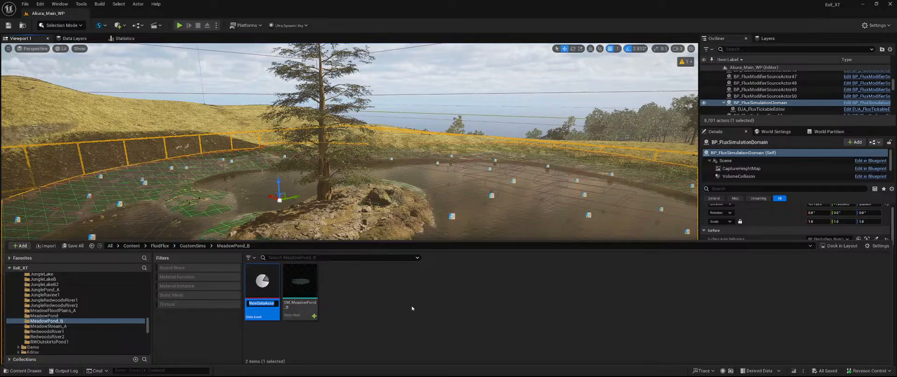
type("Me")
key("Return")
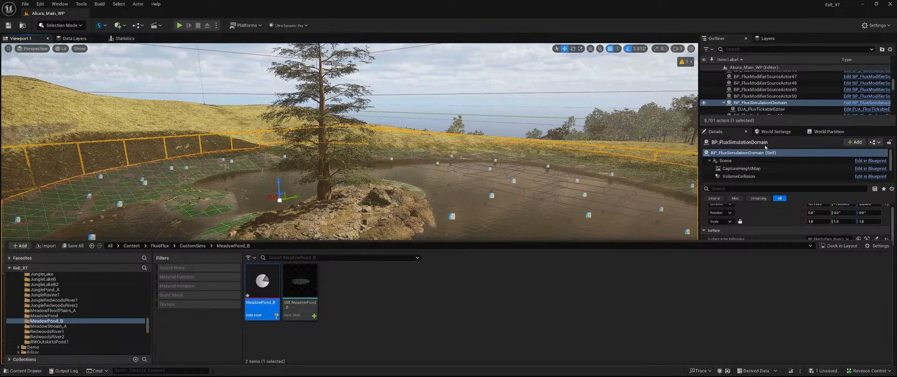
Export the simulation state of BP_FluxSimulationDomain to the MeadowPond_B data asset and save all changes
right_click(768, 104)
mouse_move(807, 279)
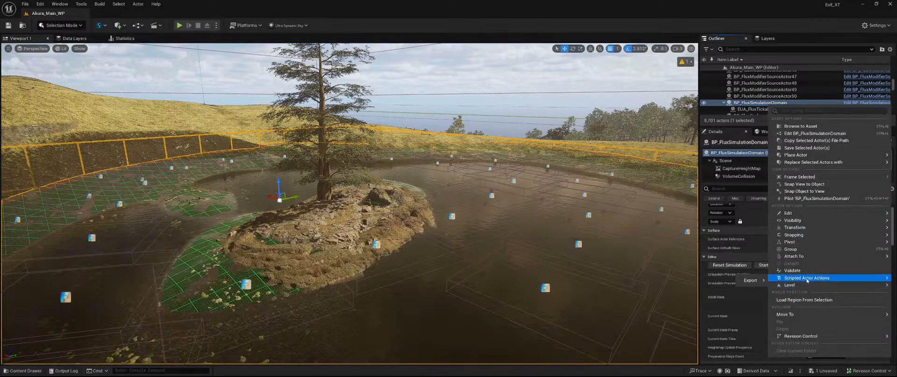
mouse_move(751, 280)
left_click(798, 283)
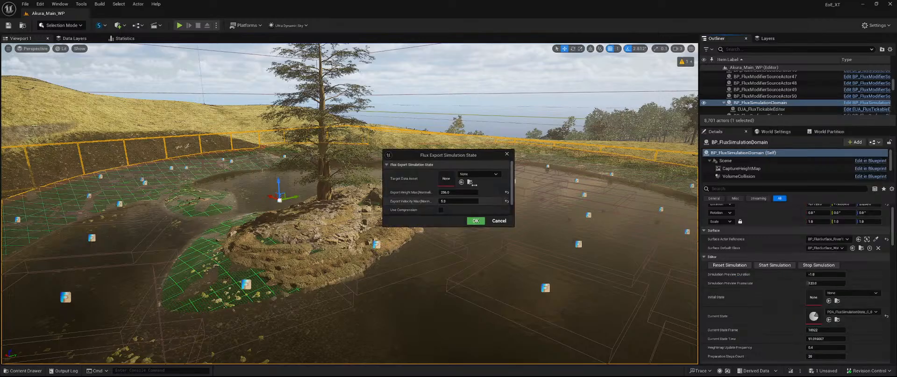
left_click(479, 174)
scroll(524, 270, "down", 3)
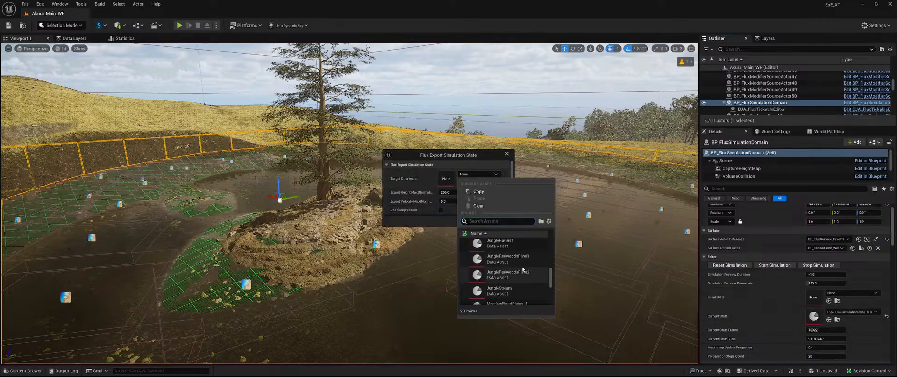
scroll(524, 269, "down", 3)
left_click(505, 284)
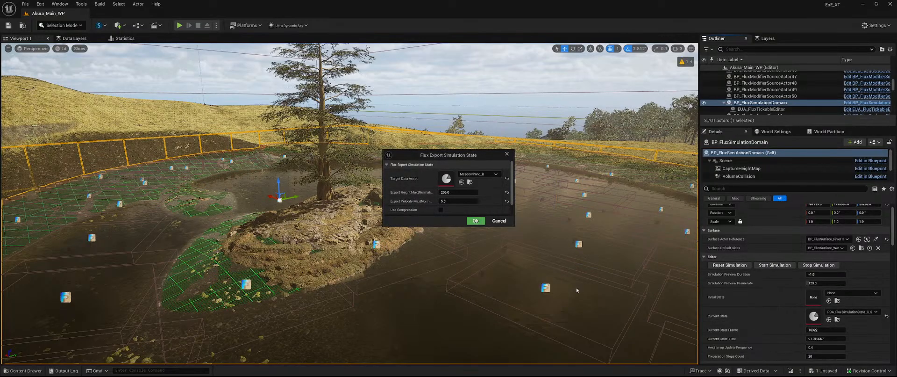
left_click(475, 221)
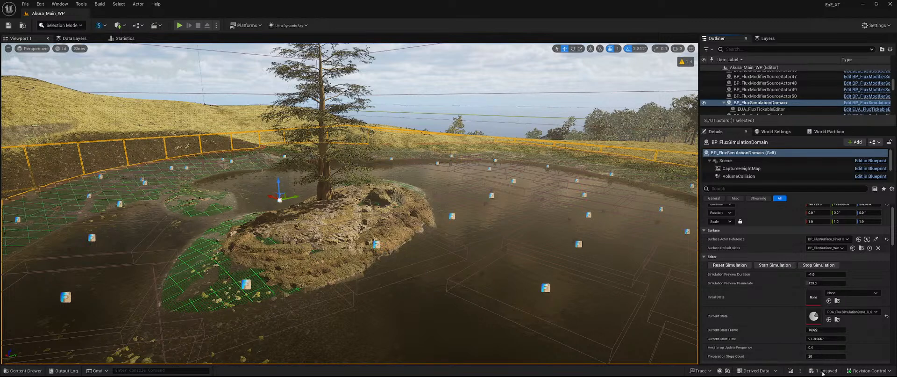
key("ctrl+s")
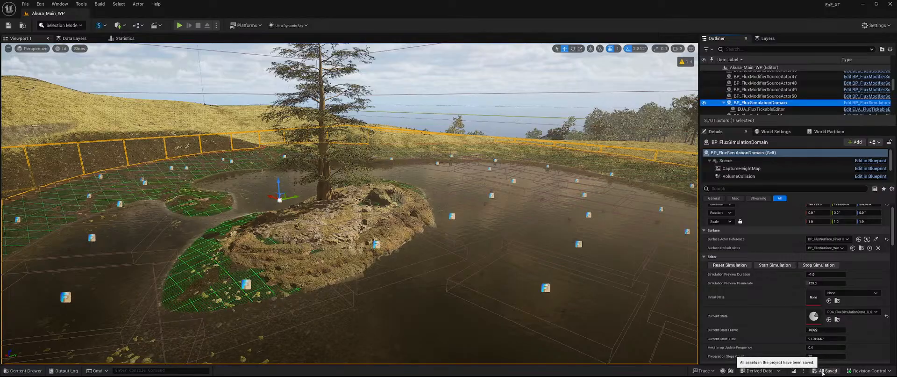
Inspect the water surface and shoreline around the tree rock and the cliff side of the pond
right_click_drag(647, 315, 388, 355)
key("w")
key("w")
key("s")
key("d")
key("w")
key("s")
key("ctrl+space")
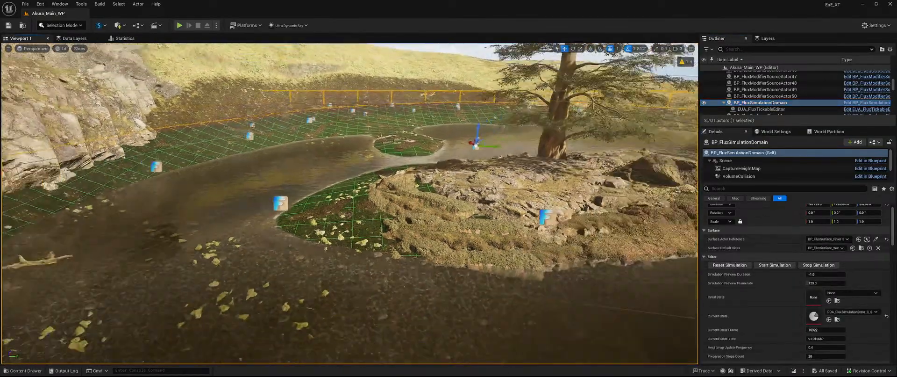
right_click_drag(451, 208, 474, 208)
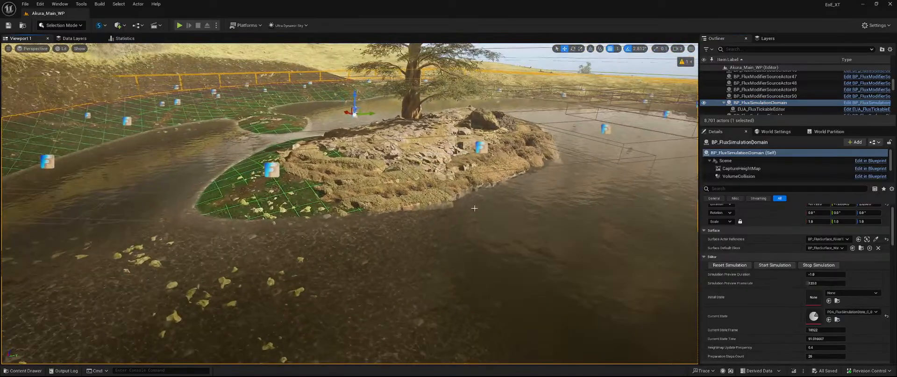
Select the BP_FluxSurface_River13_Meadow actor and check its assigned simulation state
scroll(791, 105, "down", 1)
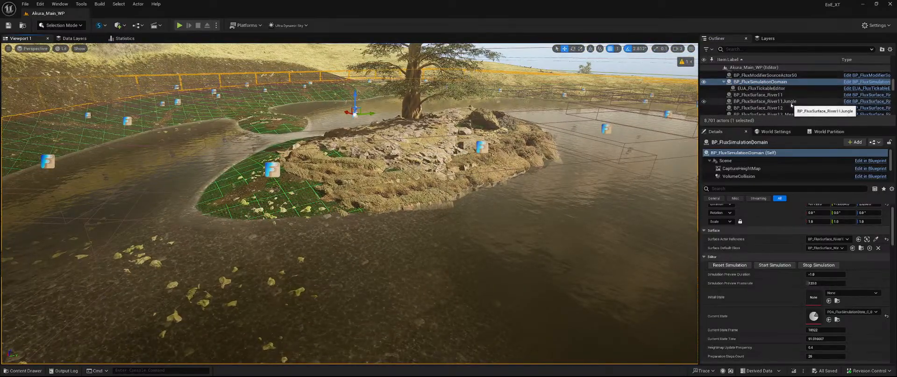
scroll(791, 105, "down", 1)
left_click(790, 94)
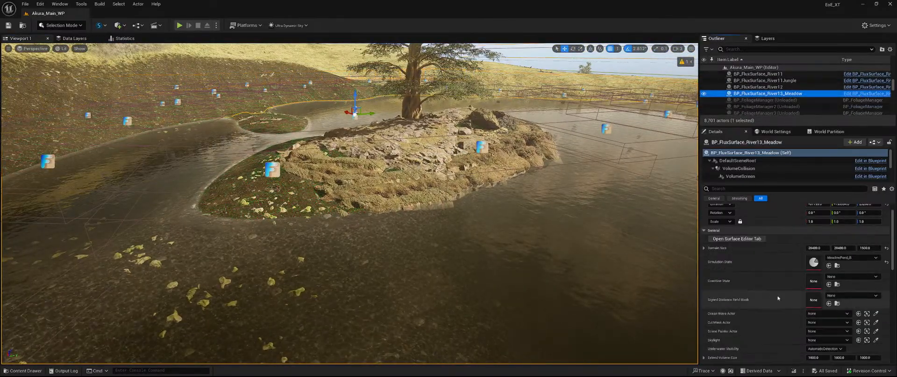
mouse_move(555, 223)
right_mouse_down()
mouse_move(555, 210)
mouse_move(570, 229)
right_mouse_up()
Place a BP_FluxSurfaceMeshGenerator from the FluidFlux/Tools/ProceduralMesh folder in the water near the tree rock
key("ctrl+space")
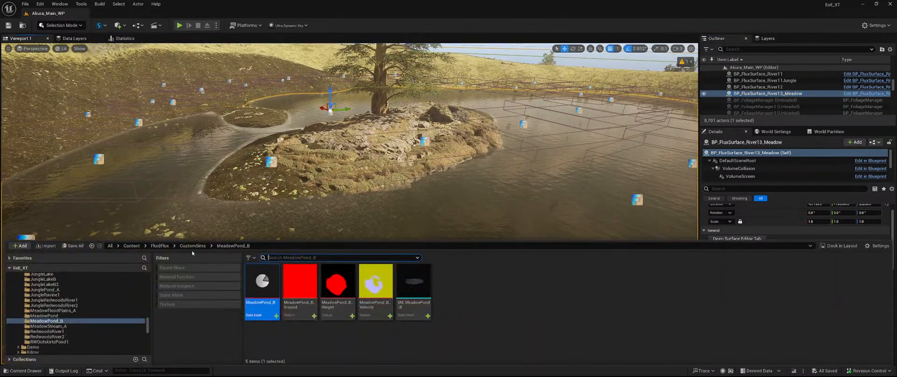
left_click(160, 246)
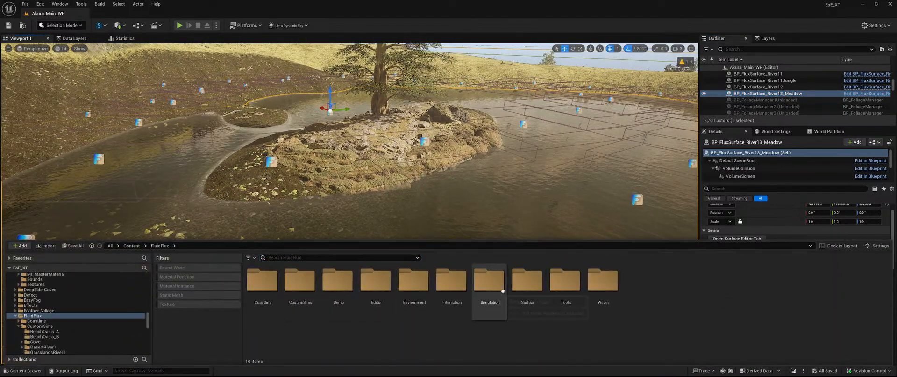
double_click(560, 286)
double_click(373, 283)
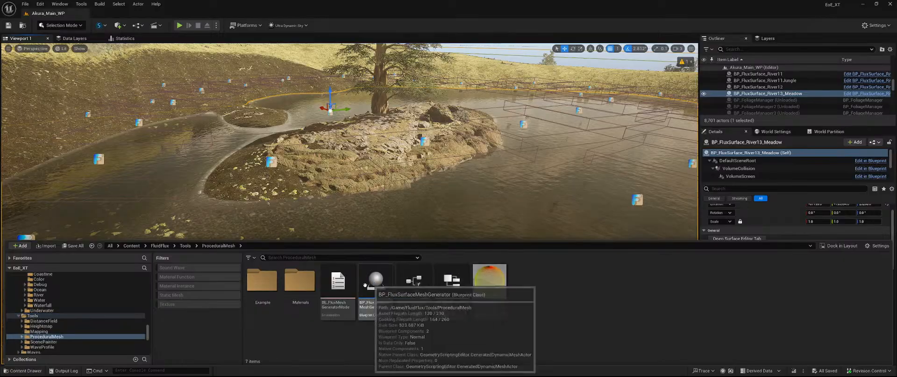
left_click(463, 217)
left_click_drag(353, 274, 352, 271)
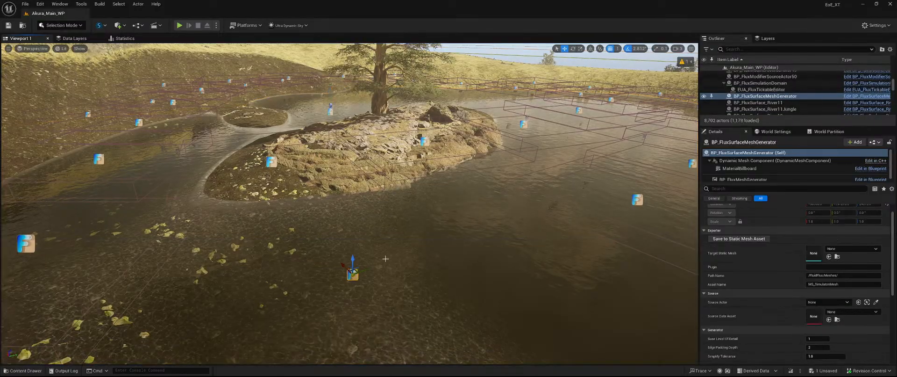
Raise the BP_FluxSurfaceMeshGenerator actor slightly so it sits above the pond's water surface
mouse_move(353, 271)
right_mouse_down()
mouse_move(362, 297)
mouse_move(322, 285)
mouse_move(411, 299)
mouse_move(367, 316)
mouse_move(366, 266)
mouse_move(366, 279)
right_mouse_up()
key("w")
key("s")
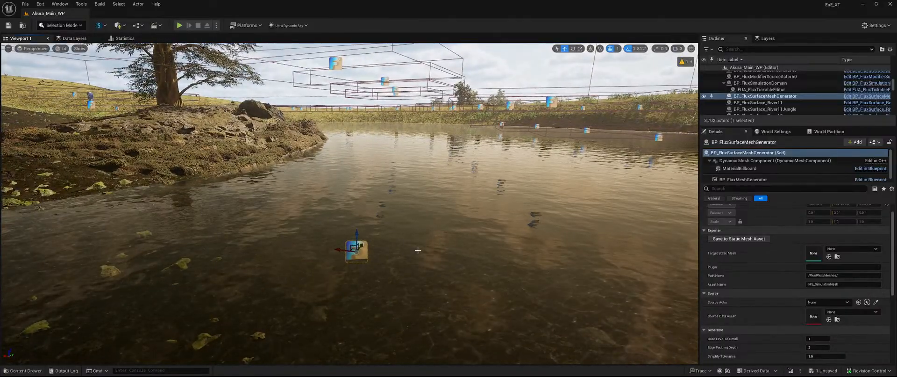
left_click_drag(355, 233, 350, 209)
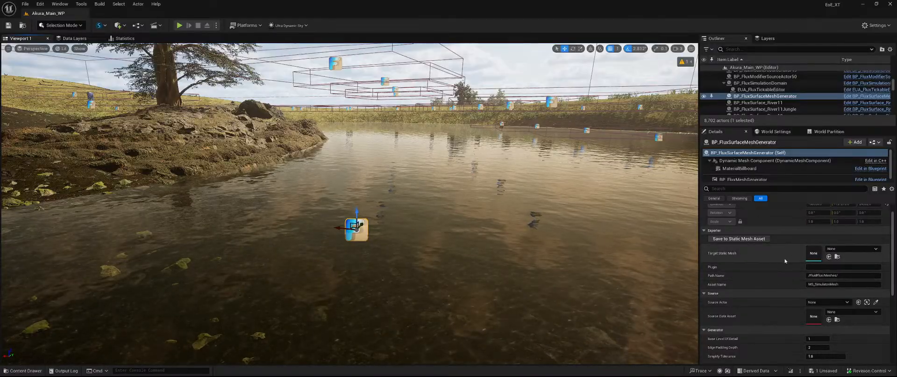
Set the mesh generator's Target Static Mesh to SM_MeadowPond_B
scroll(776, 264, "up", 1)
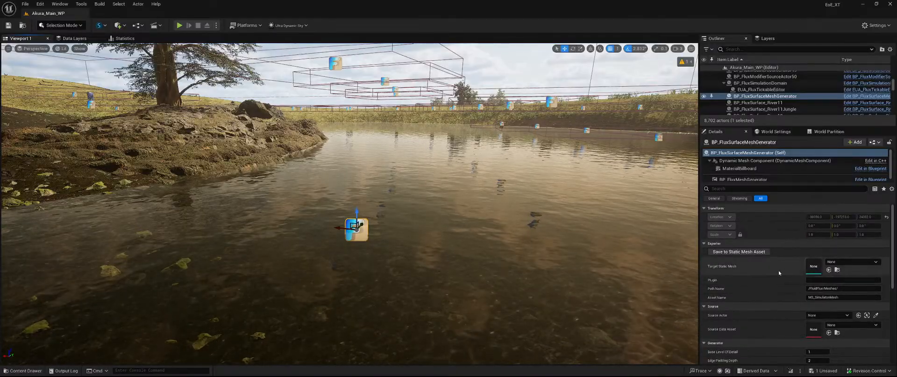
left_click(845, 262)
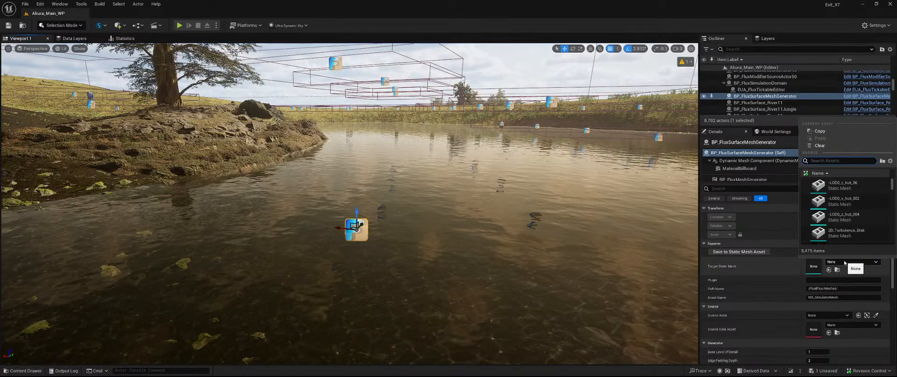
type("sm meadow")
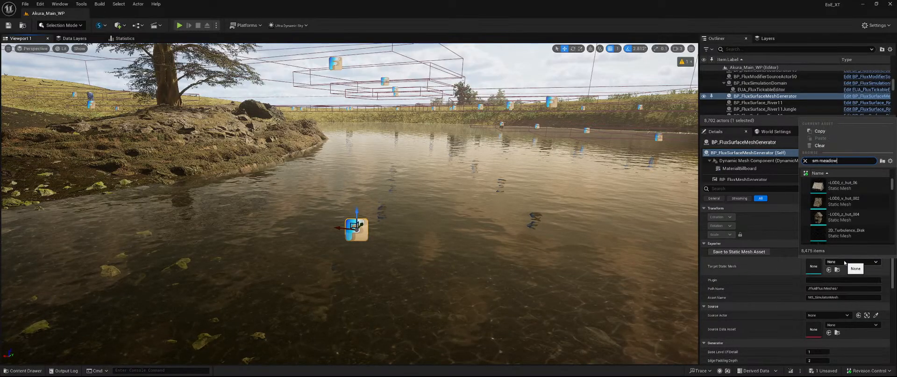
type("pond")
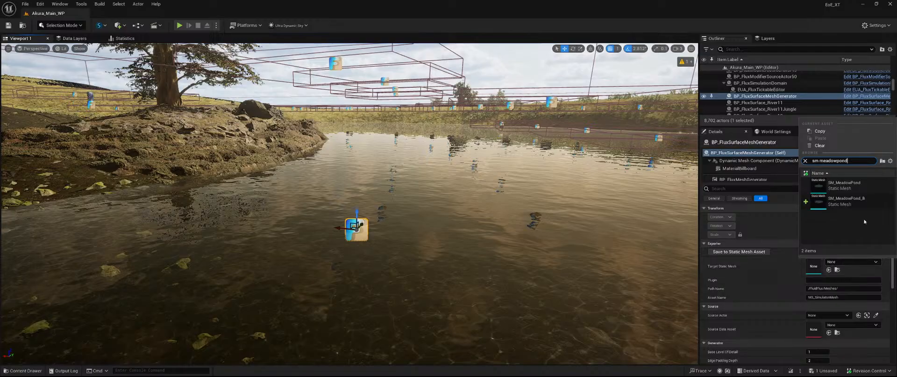
left_click(846, 200)
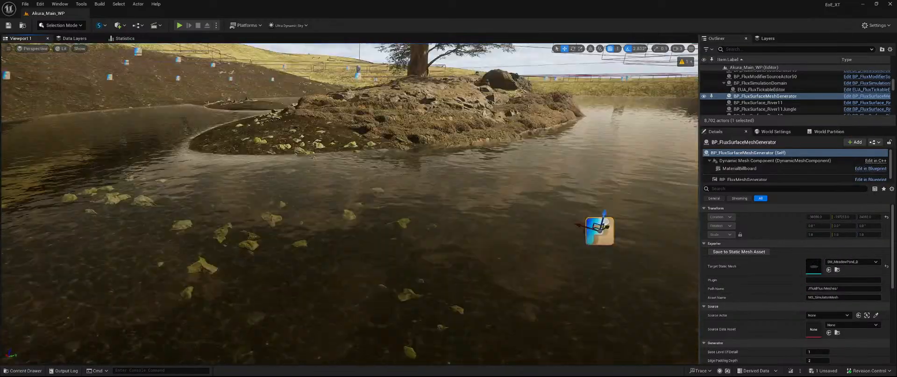
Assign the MeadowPond_B data asset as the mesh generator's Source Data Asset
key("d")
right_click_drag(350, 204, 322, 206)
key("w")
key("s")
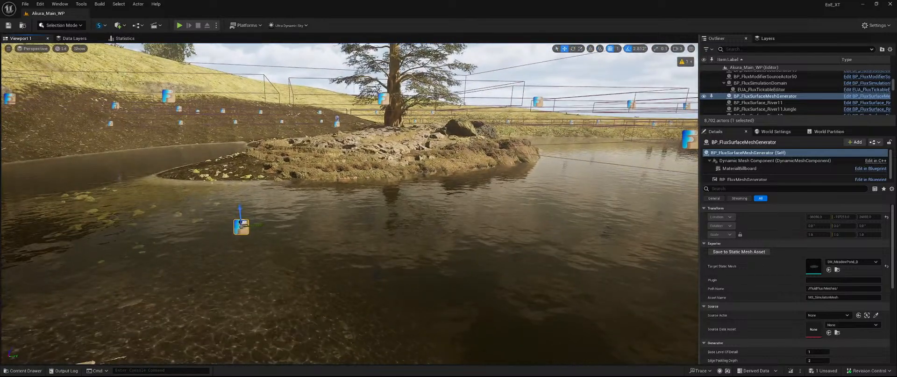
scroll(841, 280, "down", 2)
left_click(845, 283)
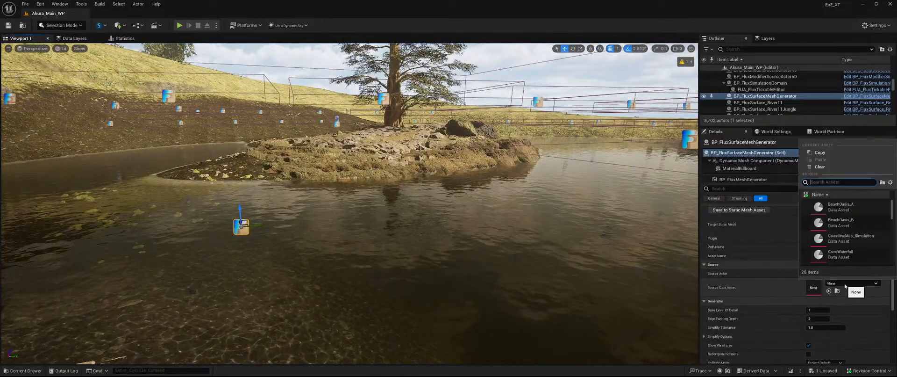
type("meadow")
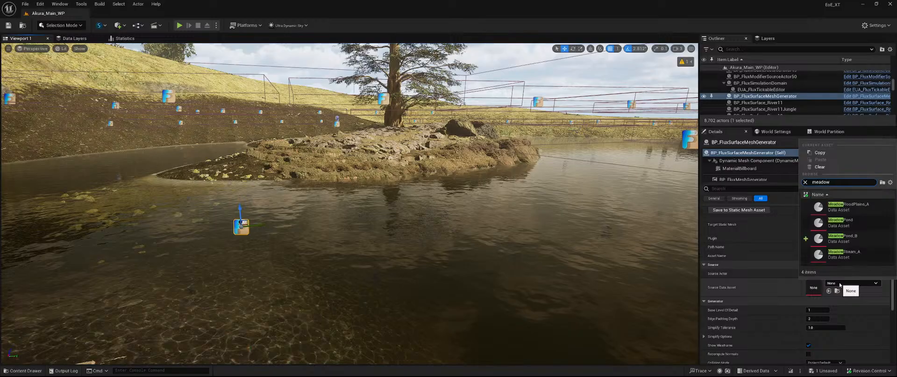
left_click(864, 242)
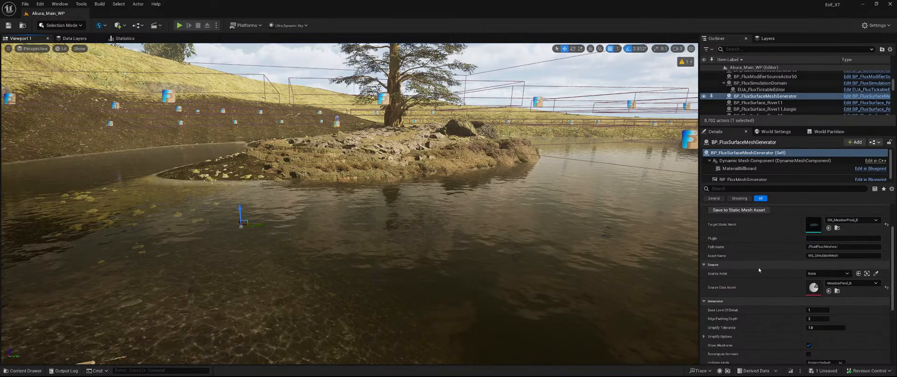
Examine the pond water around the tree rock and the mesh generator's remaining settings
mouse_move(514, 233)
right_mouse_down()
mouse_move(364, 238)
mouse_move(523, 234)
right_mouse_up()
key("w")
key("w")
right_click_drag(449, 204, 355, 173)
key("w")
key("s")
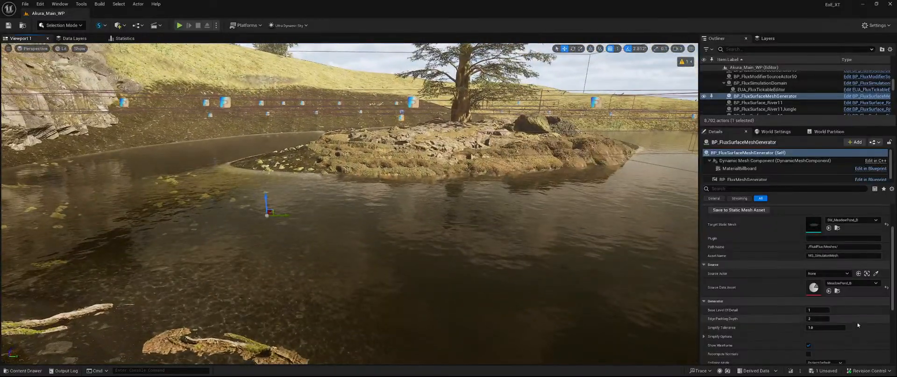
scroll(813, 308, "down", 2)
scroll(795, 295, "up", 4)
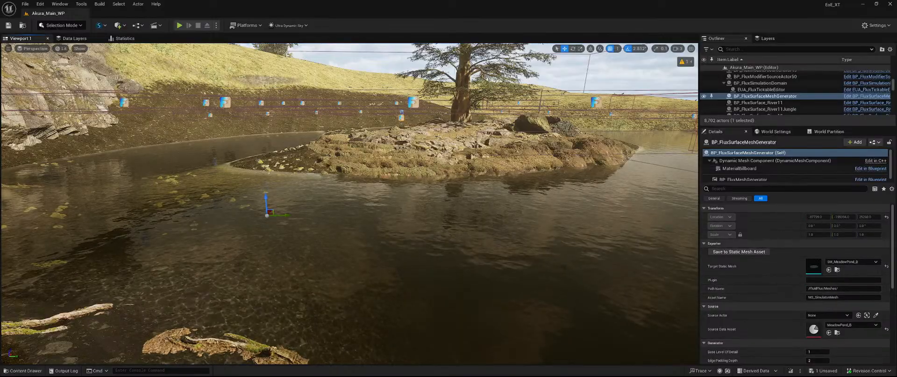
mouse_move(596, 238)
right_mouse_down()
mouse_move(676, 238)
mouse_move(607, 245)
right_mouse_up()
key("a")
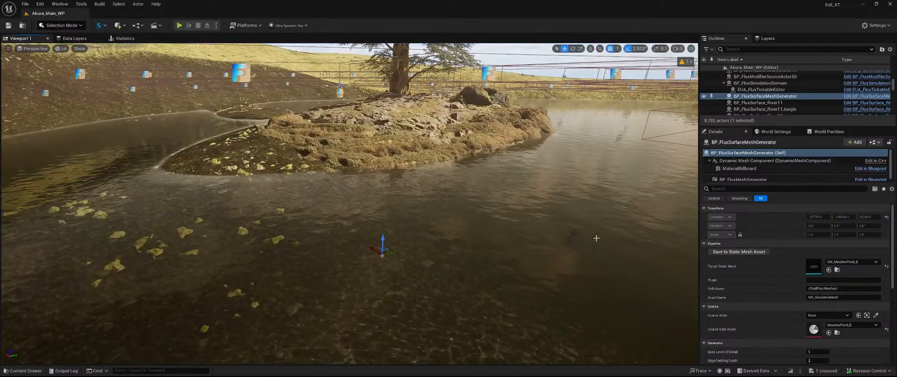
Set the mesh generator's Source Actor to BP_FluxSurface_River13_Meadow
scroll(797, 275, "down", 2)
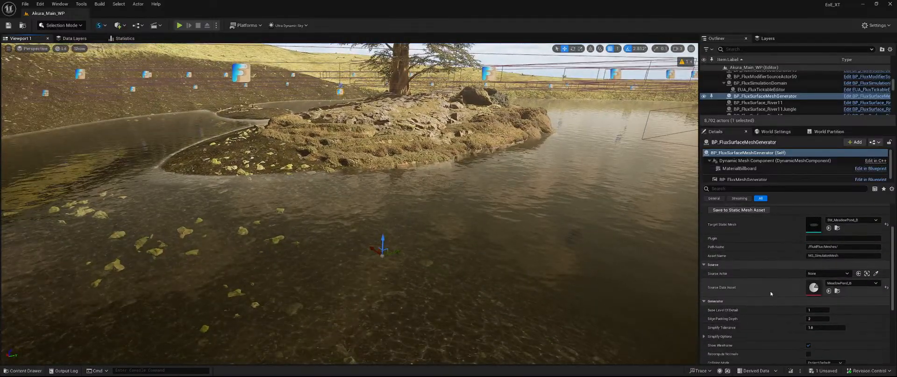
left_click(821, 273)
type("meadow")
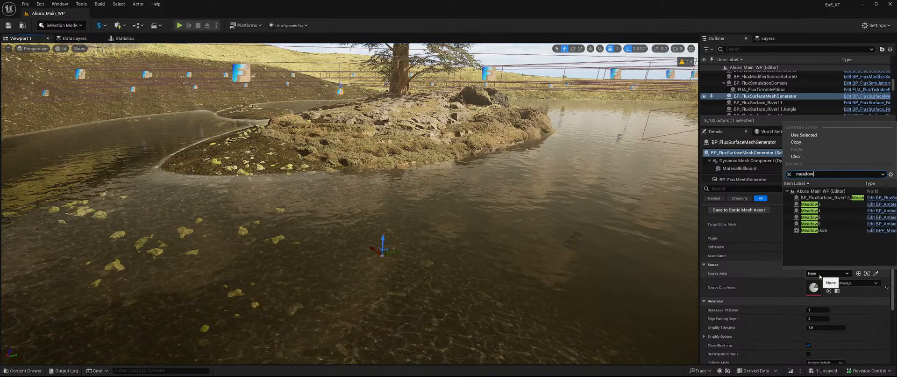
left_click(831, 199)
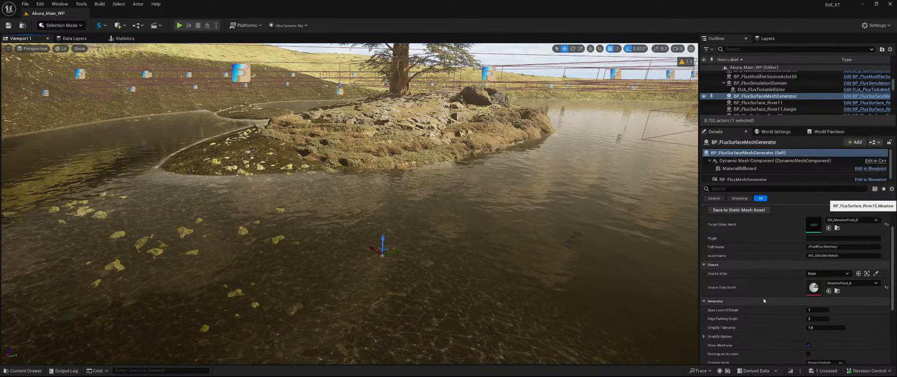
Try Base Level Of Detail values of 4, 6 and 8 for the generated surface mesh
scroll(813, 275, "down", 2)
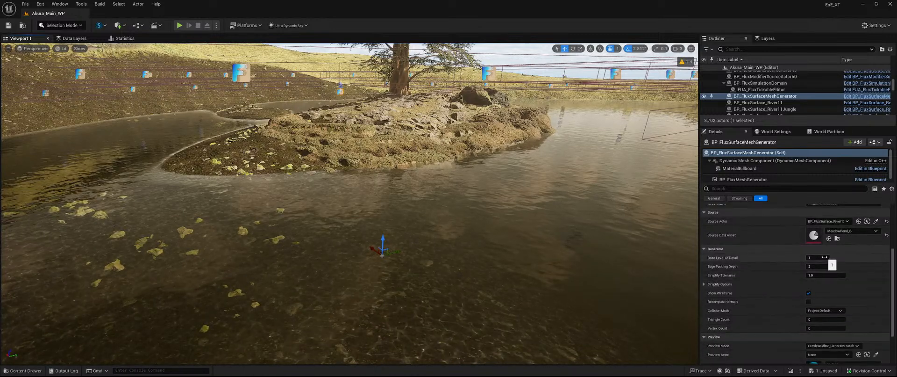
left_click(824, 257)
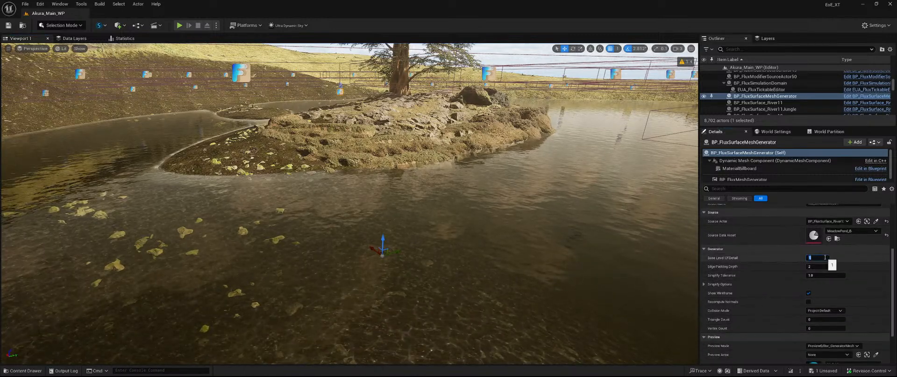
key("Return")
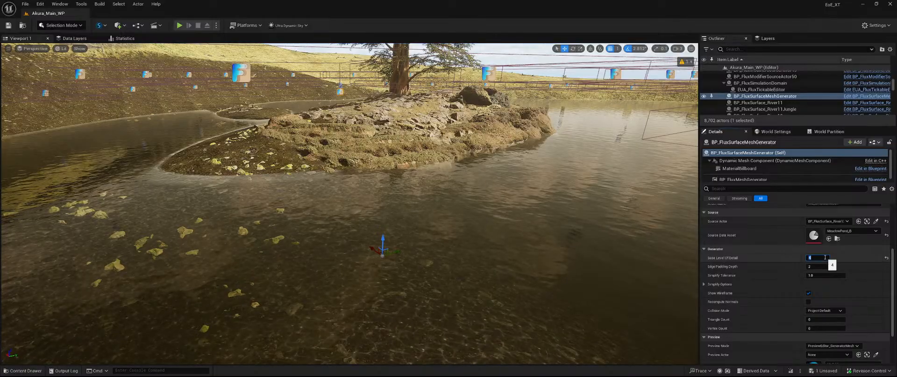
key("Return")
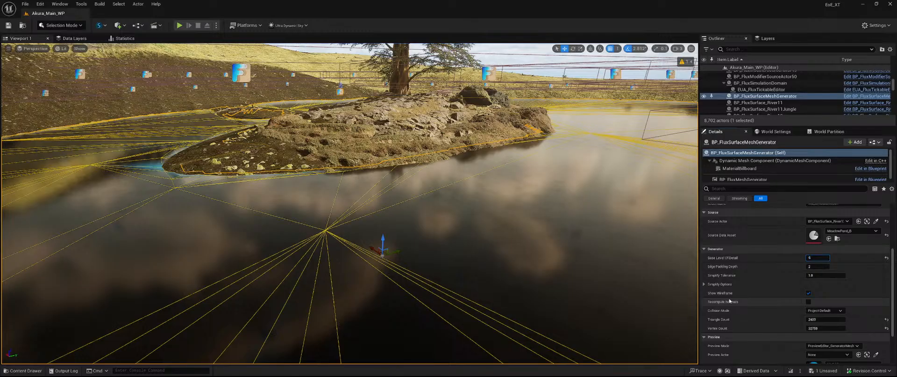
type("6")
key("Return")
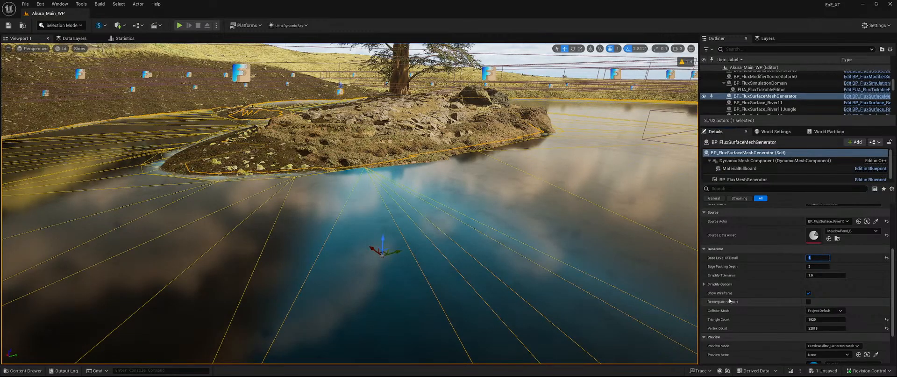
key("Return")
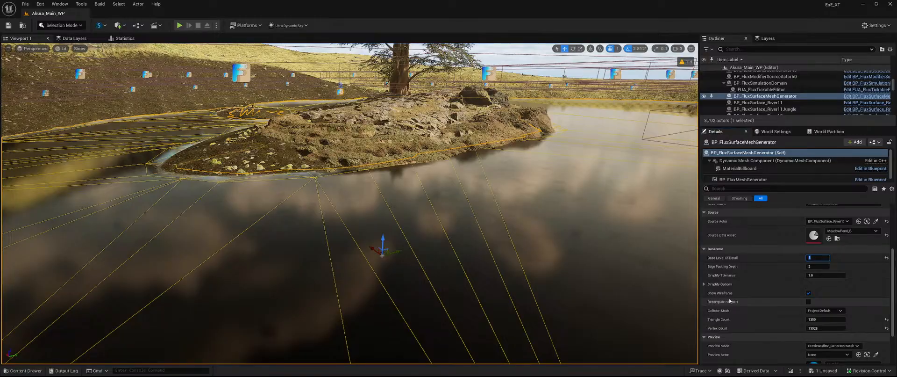
Set the generated mesh's Edge Padding Depth to 4 and enable Recompute Normals, checking it against the shoreline
right_click_drag(476, 300, 491, 328)
key("w")
key("s")
key("w")
key("w")
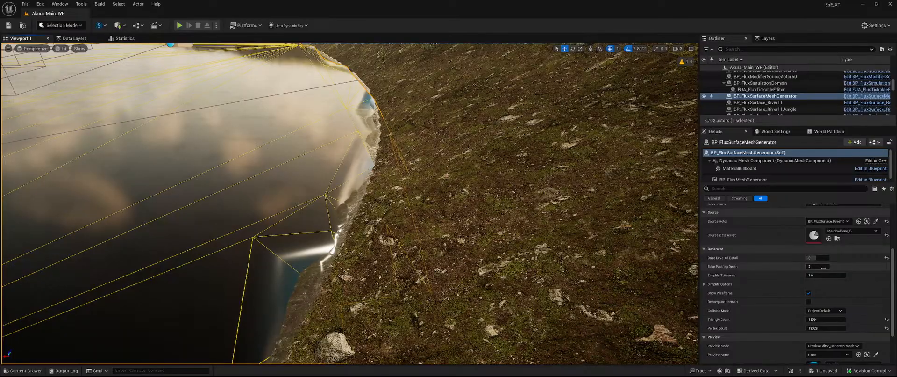
left_click_drag(844, 265, 843, 269)
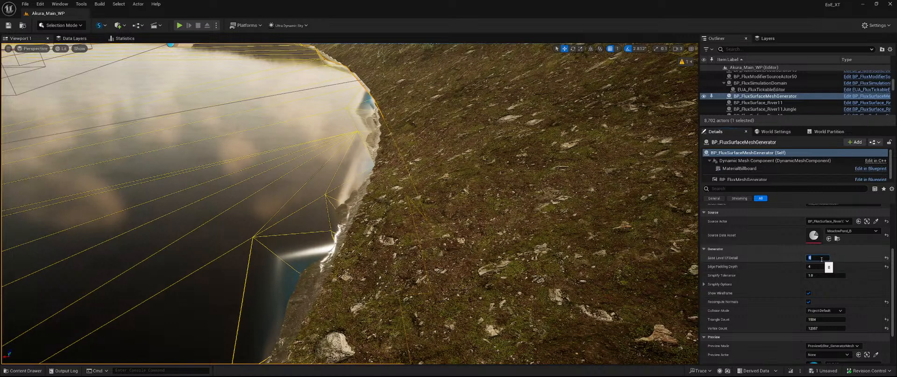
Set the Base Level Of Detail to 6 and inspect the generated mesh across the pond
key("Return")
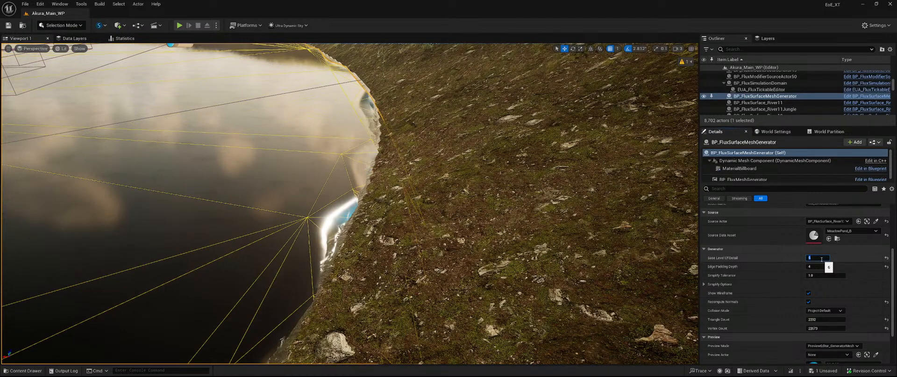
left_click(775, 286)
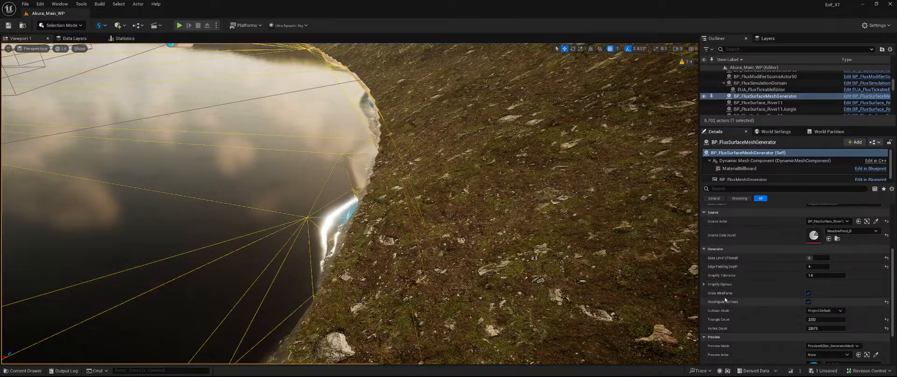
right_click_drag(677, 301, 678, 301)
key("w")
key("w")
key("w")
key("s")
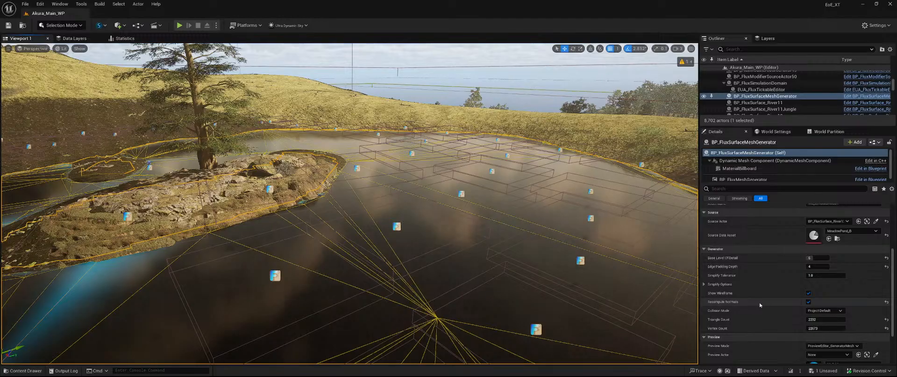
scroll(766, 313, "up", 3)
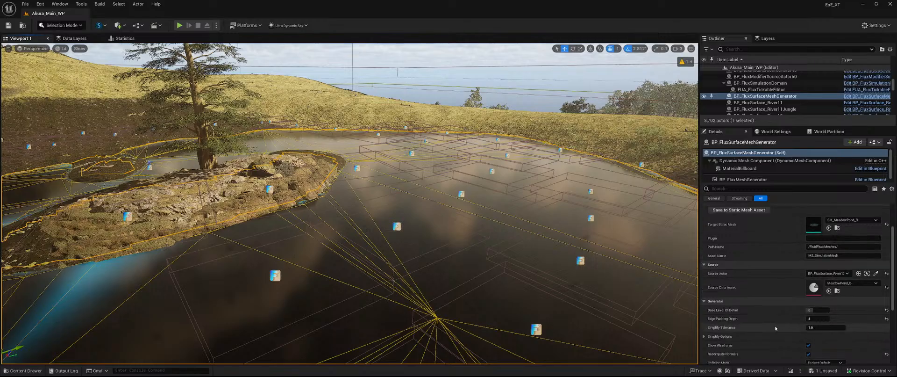
Bake the generated surface mesh into the SM_MeadowPond_B static mesh asset and save the unsaved content
scroll(775, 328, "up", 3)
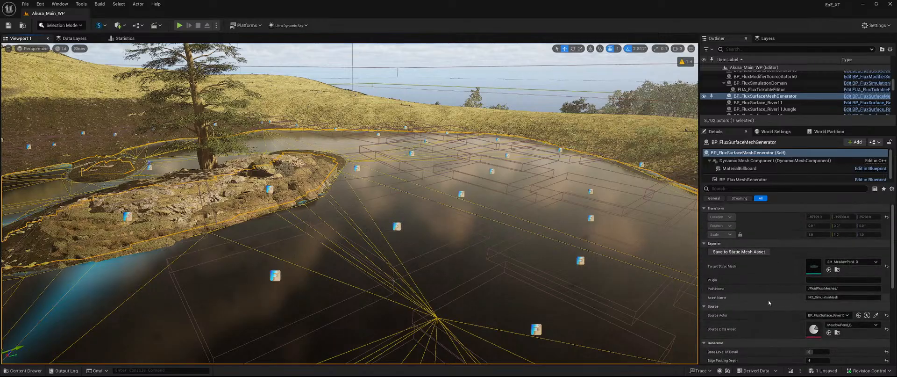
scroll(768, 302, "down", 2)
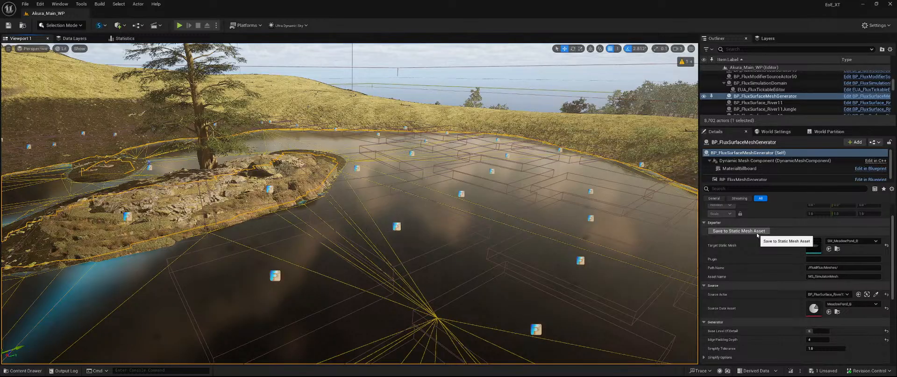
key("w")
right_click_drag(467, 210, 430, 236)
key("d")
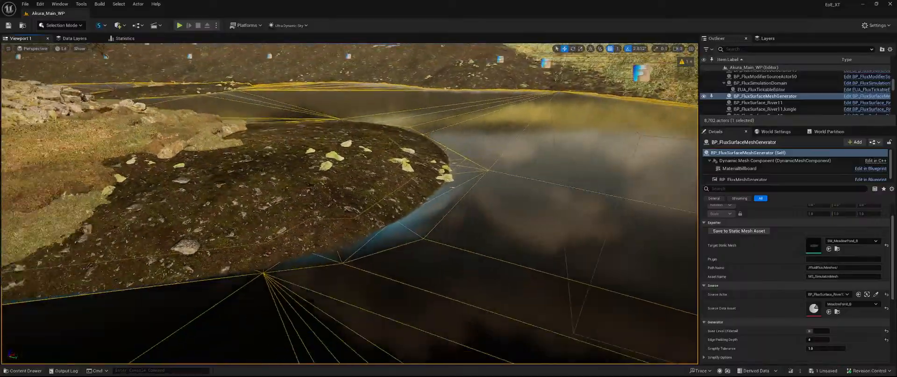
key("s")
right_click_drag(626, 261, 555, 228)
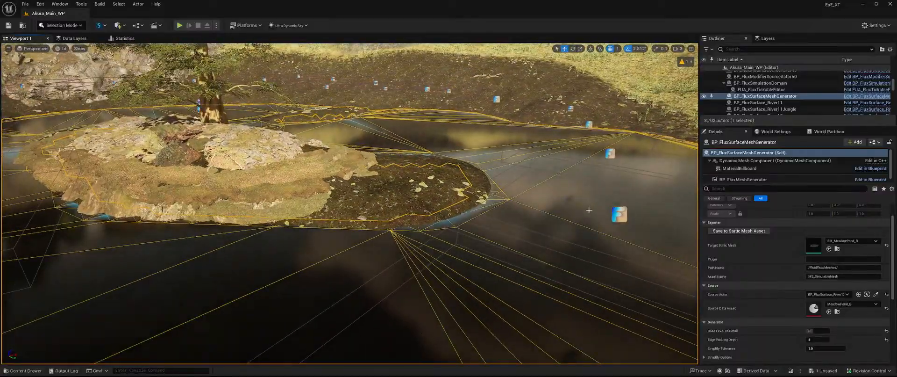
key("w")
right_click_drag(589, 210, 495, 233)
key("s")
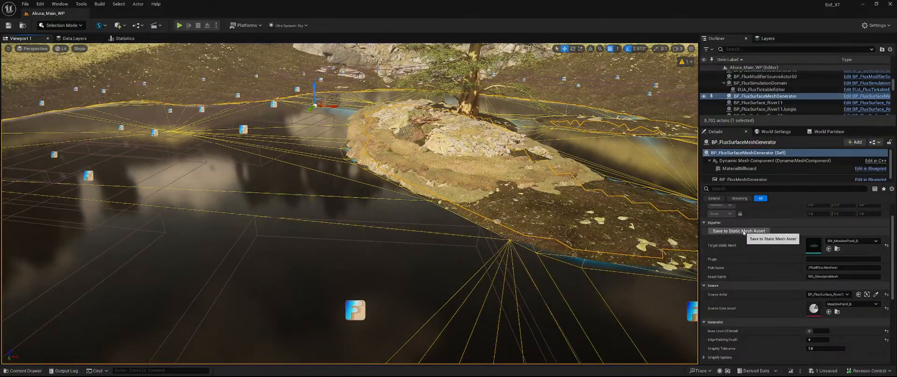
left_click(823, 371)
left_click(527, 263)
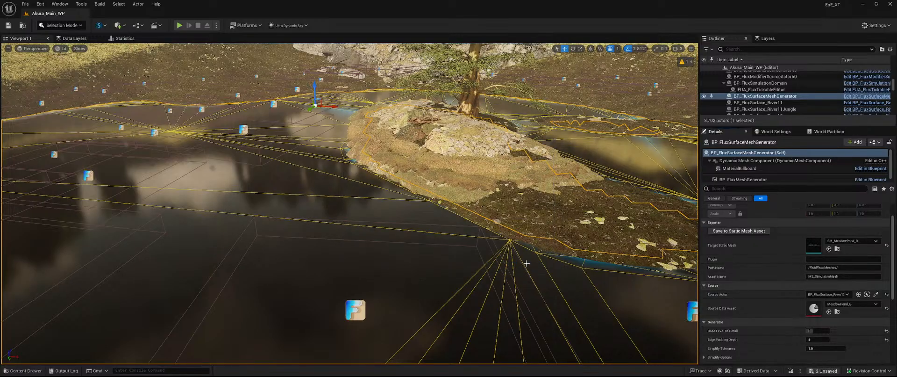
Clear the mesh generator's source and target mesh references and delete the BP_FluxSurfaceMeshGenerator actor despite its reference from the simulation domain
left_click(886, 308)
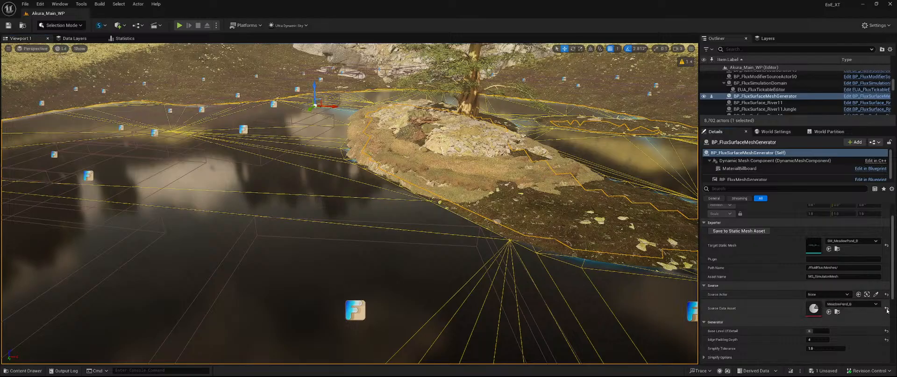
left_click(886, 246)
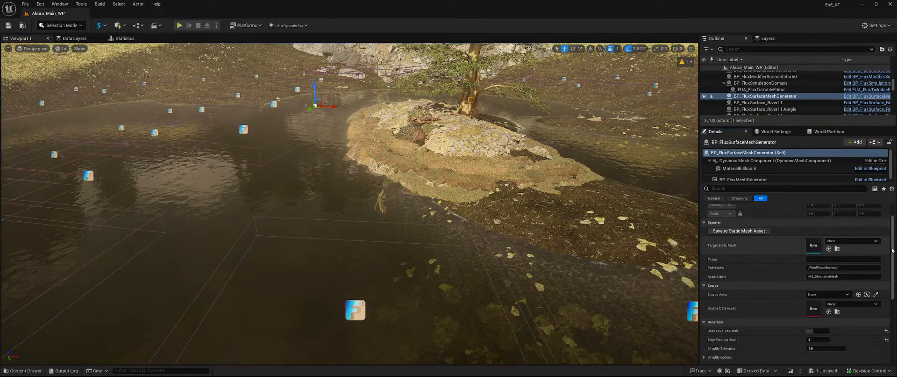
key("Delete")
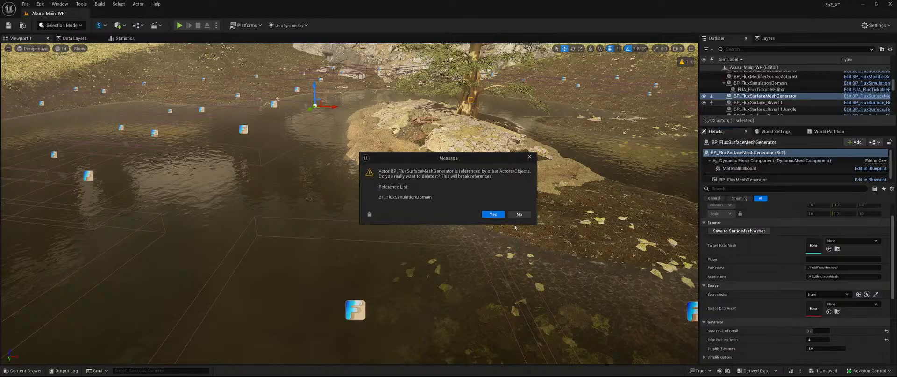
left_click(485, 216)
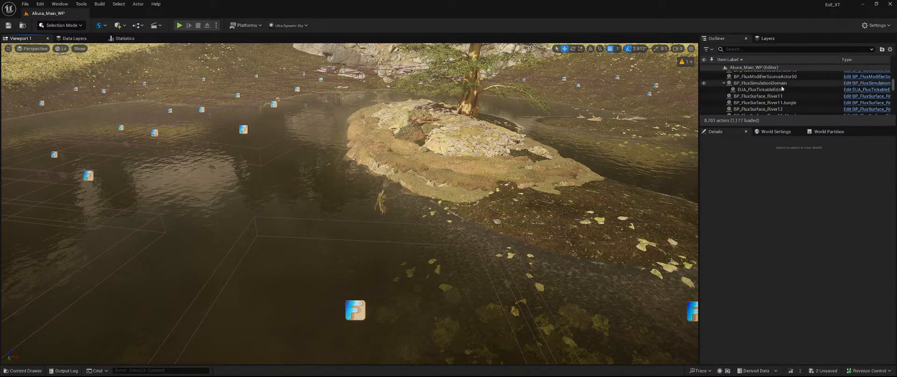
Disable Affect World on BP_FluxSimulationDomain
left_click(776, 83)
scroll(776, 288, "down", 5)
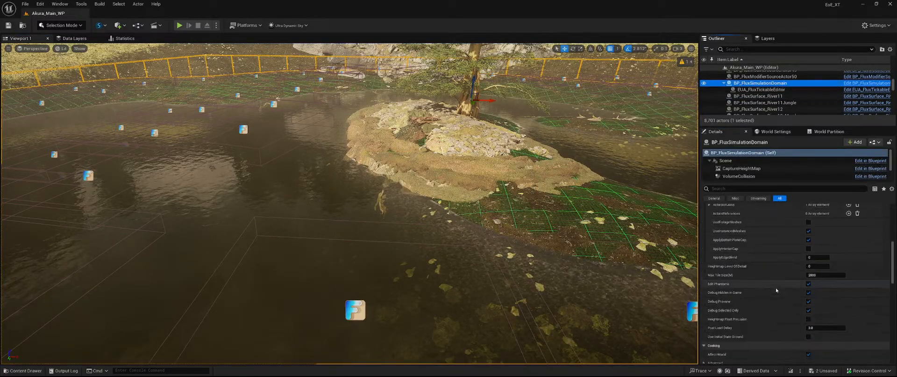
scroll(776, 287, "down", 3)
left_click(808, 292)
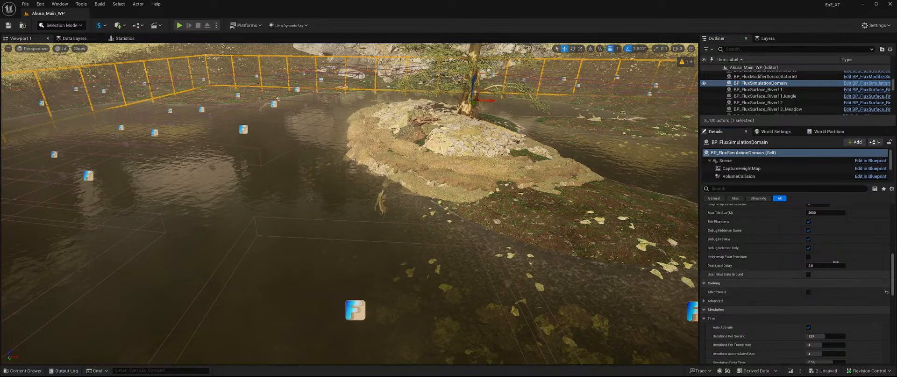
Delete BP_FluxSimulationDomain together with all the BP_FluxModifierSourceActor actors
scroll(782, 93, "up", 5)
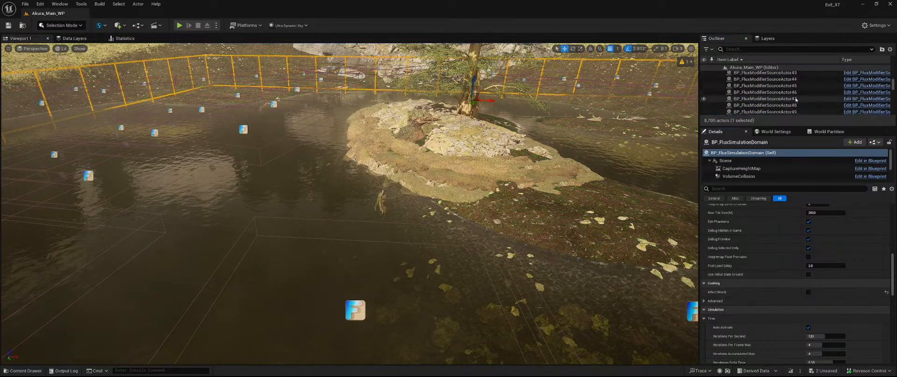
scroll(796, 100, "up", 6)
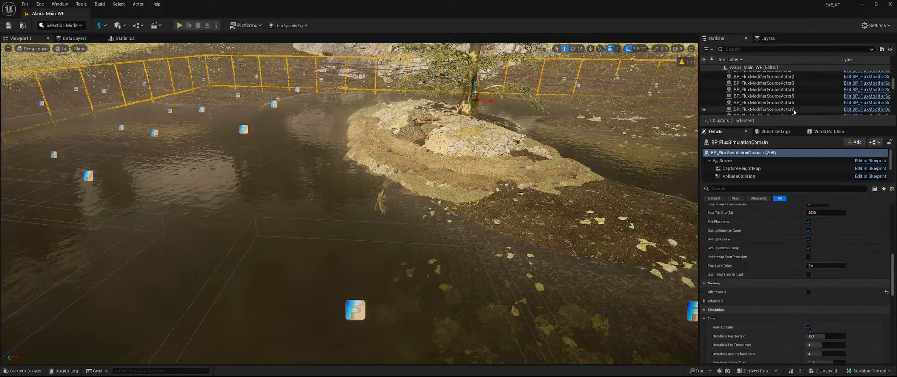
scroll(791, 109, "up", 3)
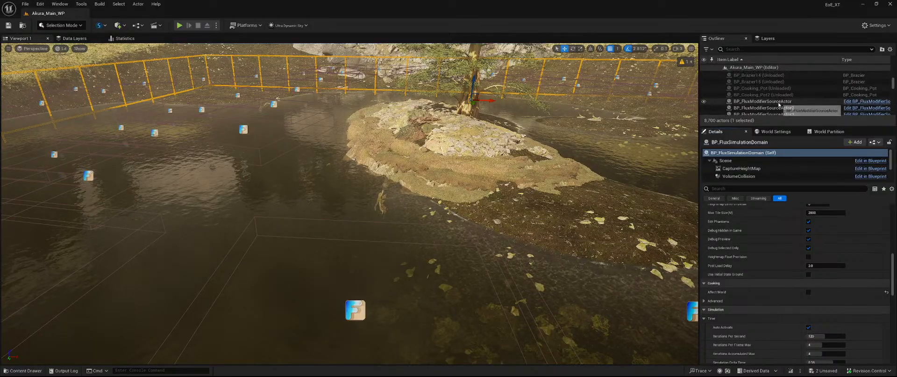
left_click(779, 102, "shift")
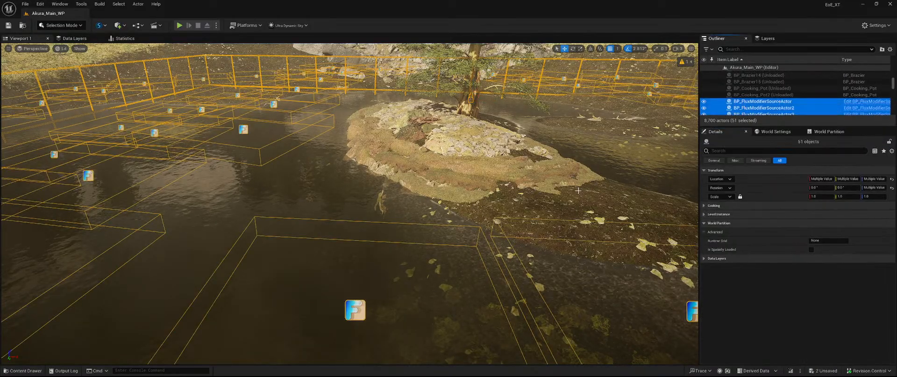
key("Delete")
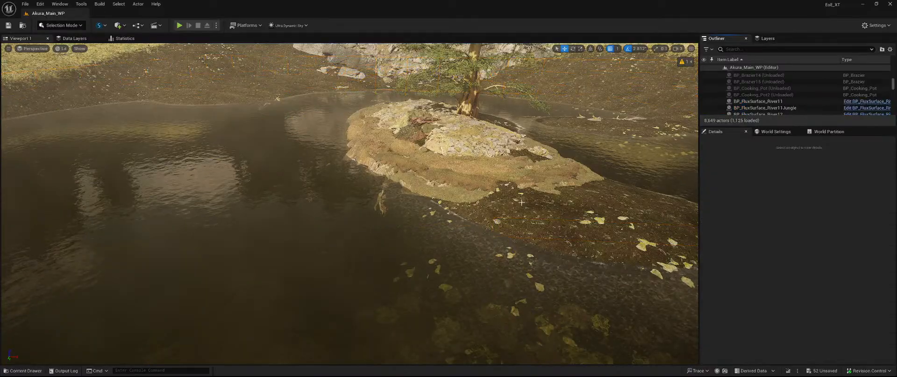
Save all unsaved level and actor changes
right_click_drag(529, 210, 556, 194)
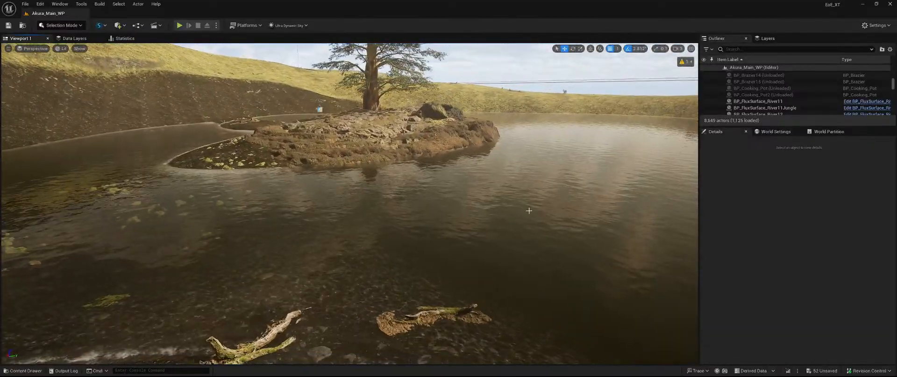
left_click(822, 370)
left_click(498, 262)
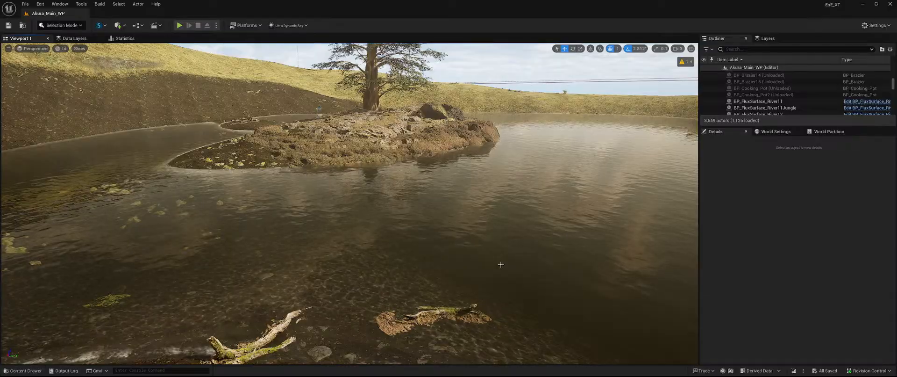
Move the BP_FluxSurface_River13_Meadow actor into the existing Meadows folder
key("w")
right_click_drag(500, 264, 590, 276)
key("w")
key("s")
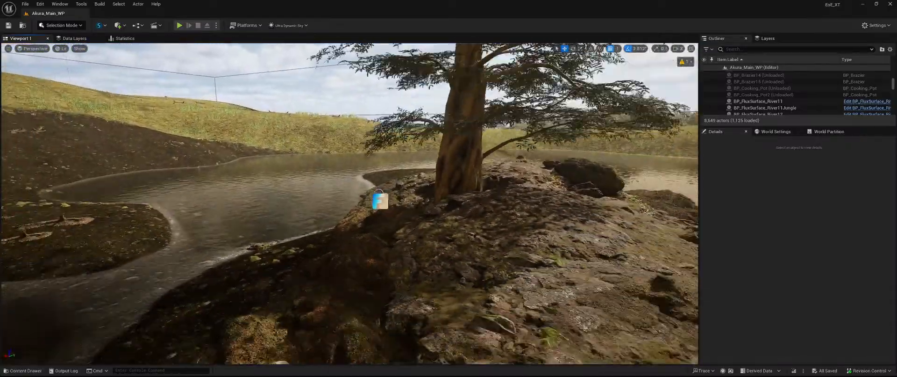
key("s")
scroll(826, 114, "down", 1)
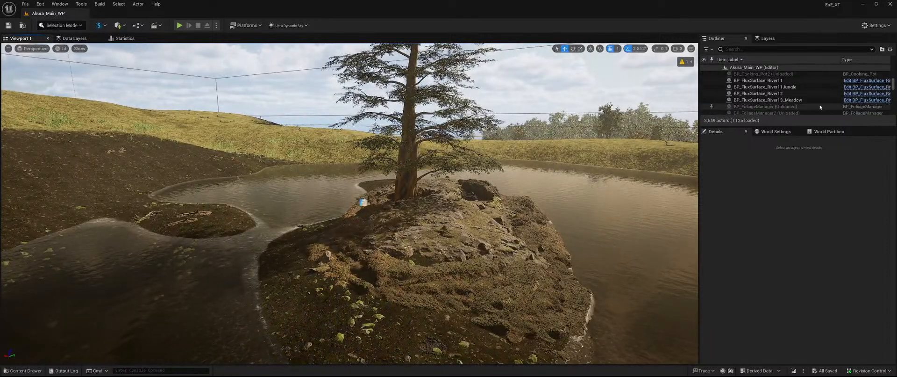
left_click(819, 101)
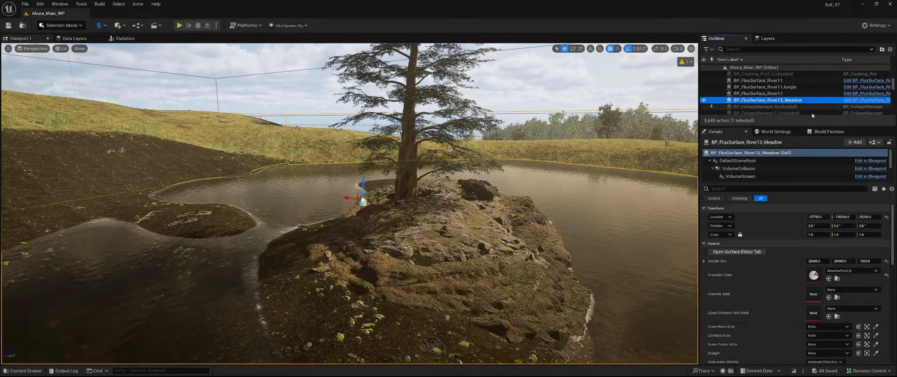
right_click(783, 105)
mouse_move(799, 306)
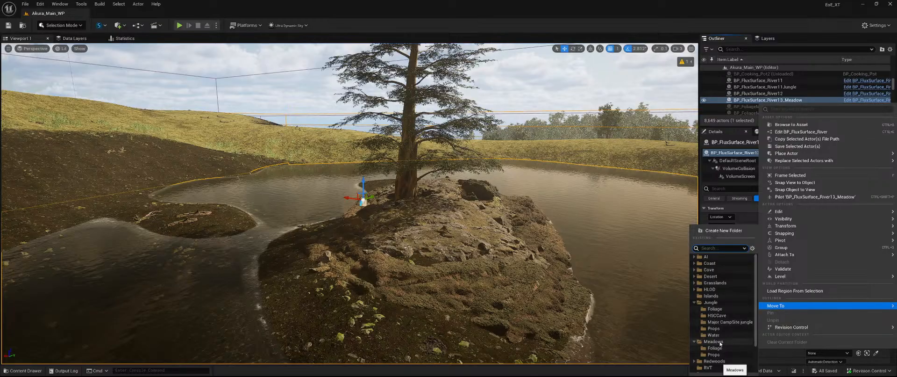
left_click(715, 342)
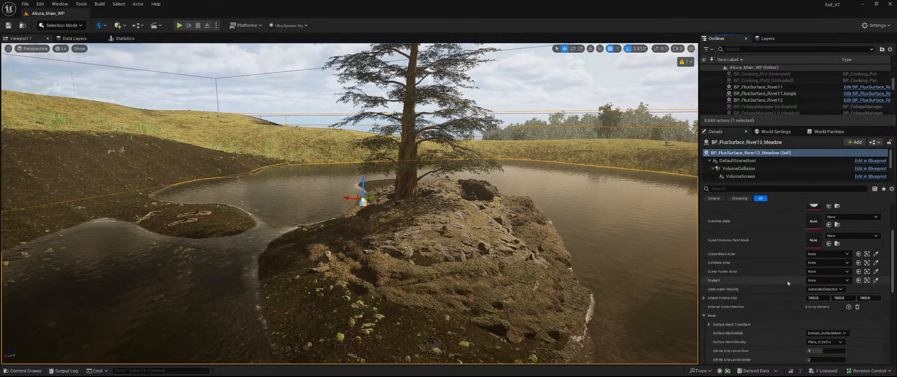
left_click(823, 280)
type("ultra")
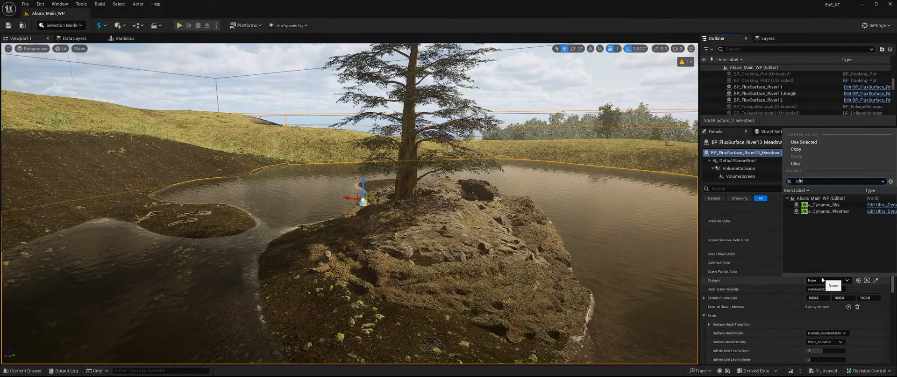
left_click(830, 211)
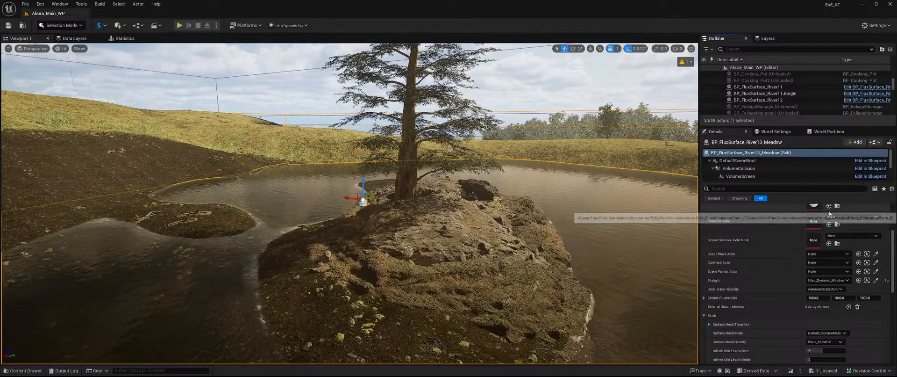
Set the Skylight of BP_FluxSurface_River13_Meadow to Ultra_Dynamic_Sky
left_click(830, 280)
type("ultr")
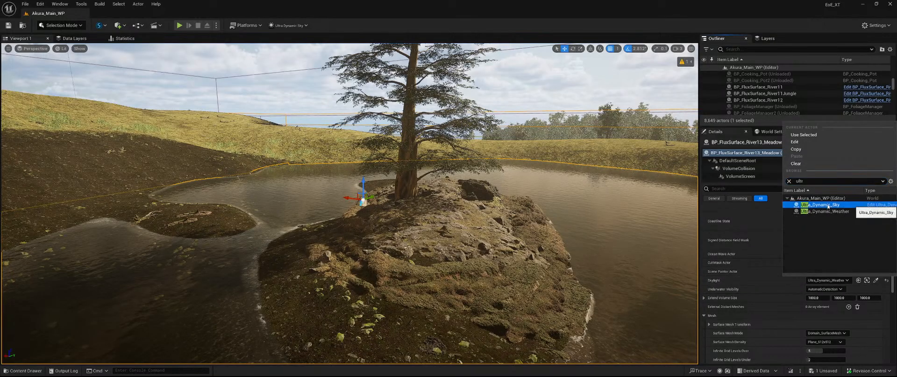
left_click(828, 205)
Assign SM_MeadowPond_B as the Generated Static Mesh of the meadow water surface
scroll(783, 270, "down", 3)
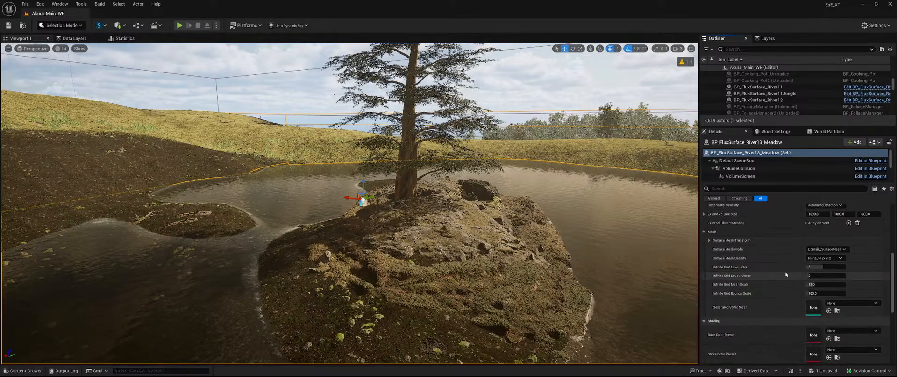
left_click(834, 304)
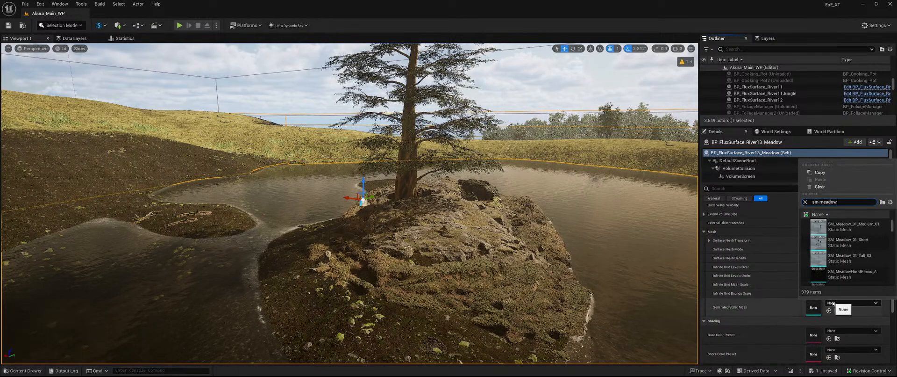
type("sm meadowpond")
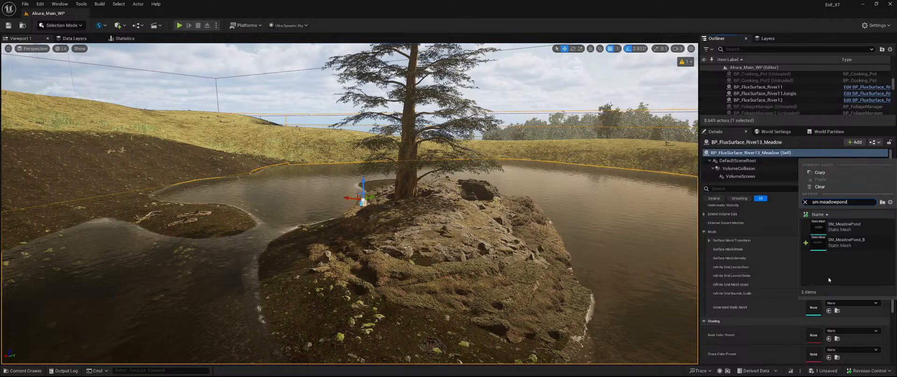
left_click(843, 248)
Look through the available color preset assets for the Base Color Preset of the meadow water surface
scroll(752, 280, "down", 2)
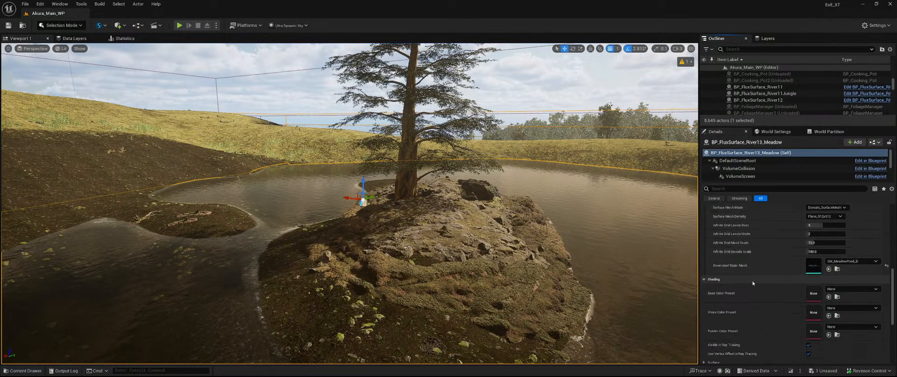
scroll(757, 261, "up", 1)
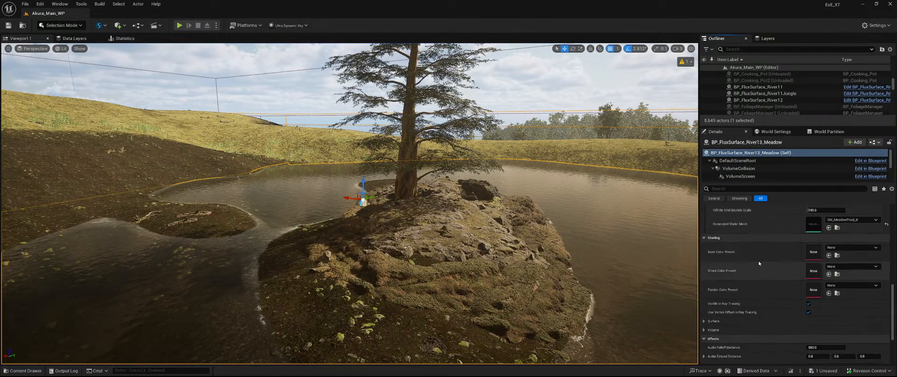
left_click(857, 247)
scroll(874, 201, "down", 3)
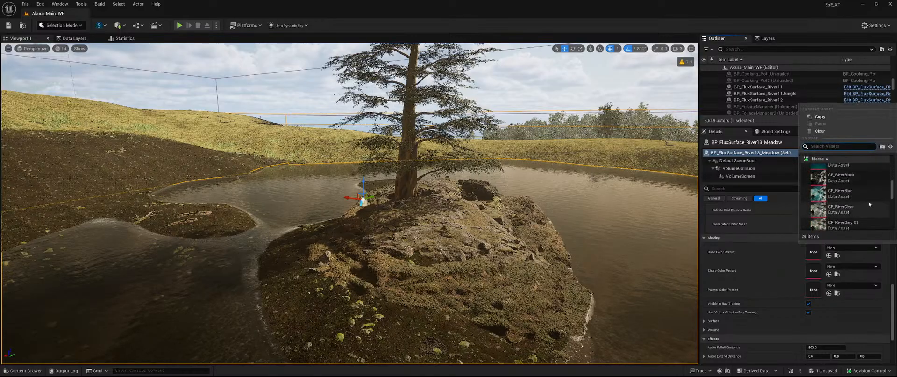
scroll(876, 199, "down", 3)
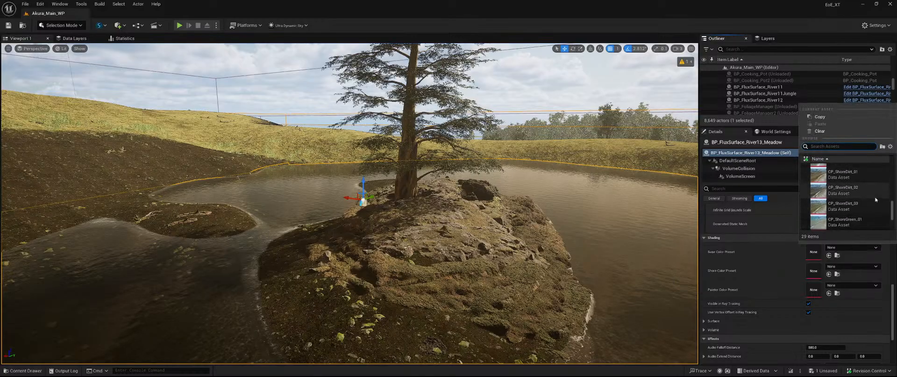
scroll(876, 199, "down", 2)
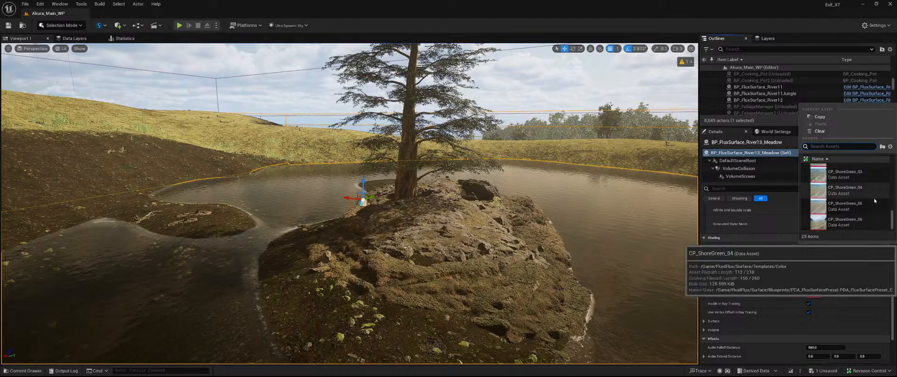
scroll(872, 201, "up", 6)
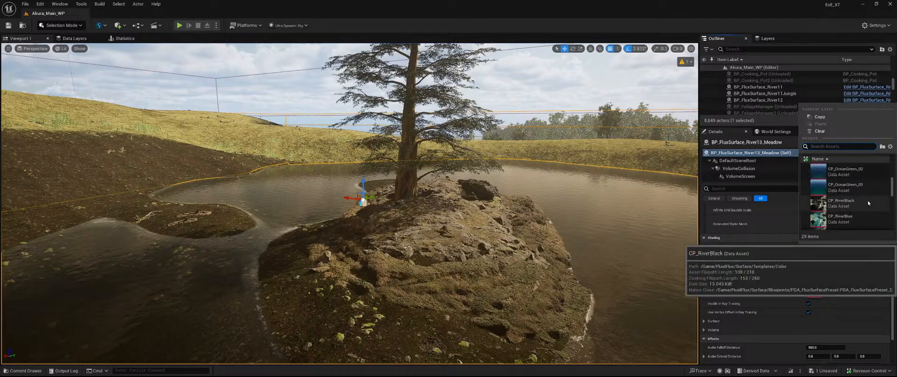
scroll(868, 202, "up", 4)
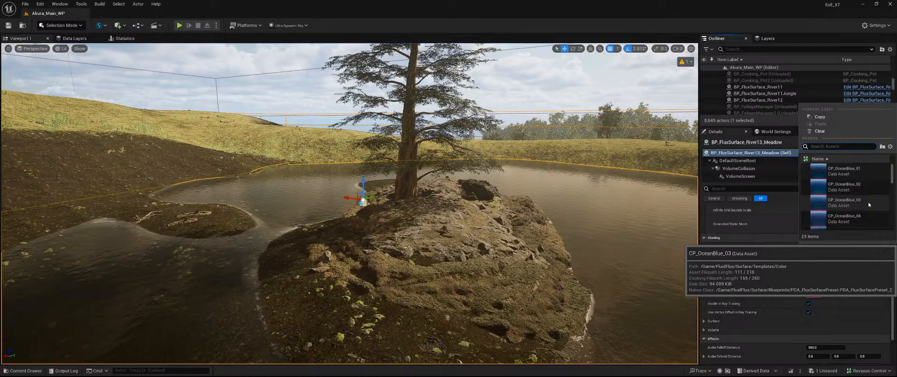
left_click(844, 247)
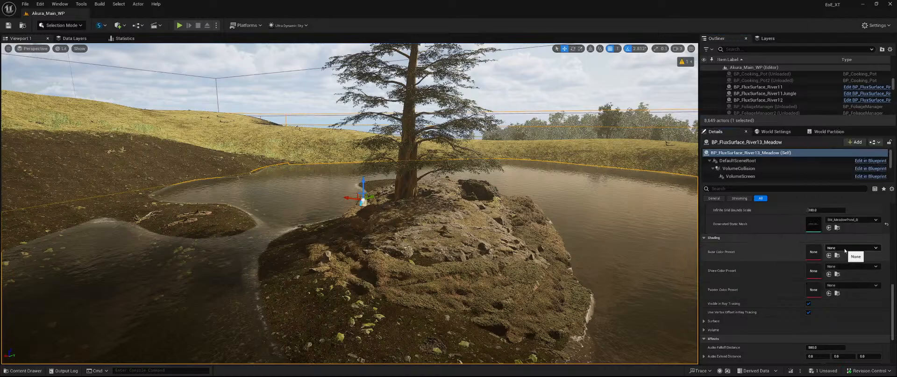
Save the modified BP_FluxSurface_River13_Meadow actor
left_click(825, 370)
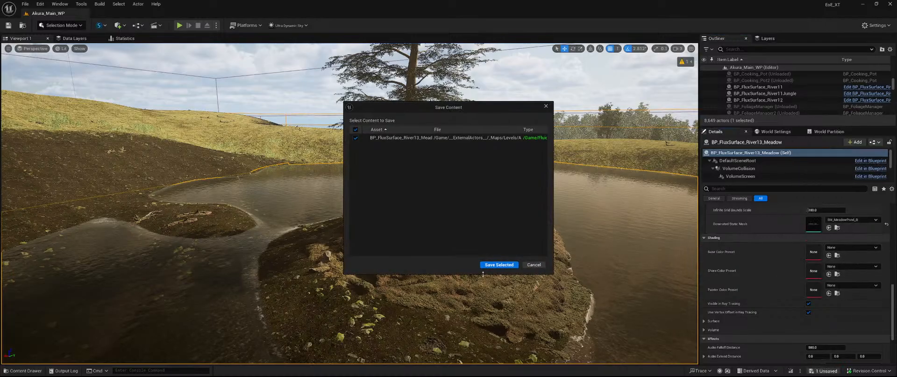
left_click(499, 265)
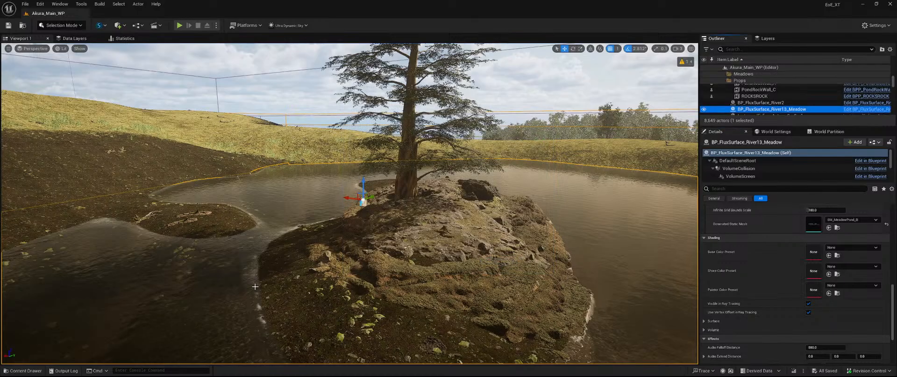
Browse to the Templates folder under FluidFlux/Surface in the project content
left_click(22, 370)
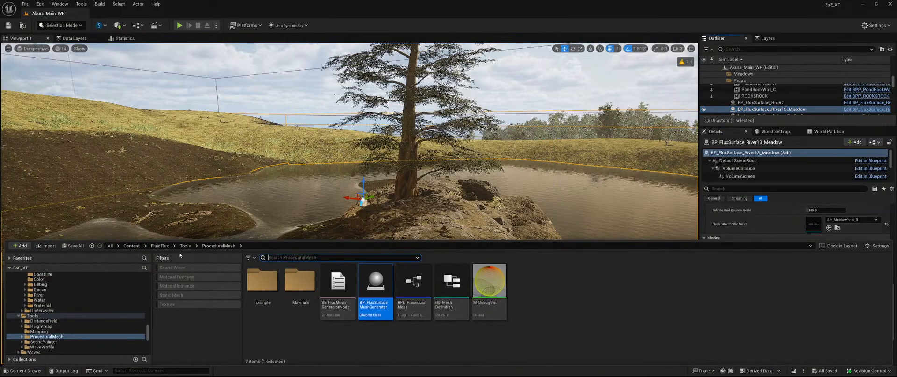
left_click(162, 247)
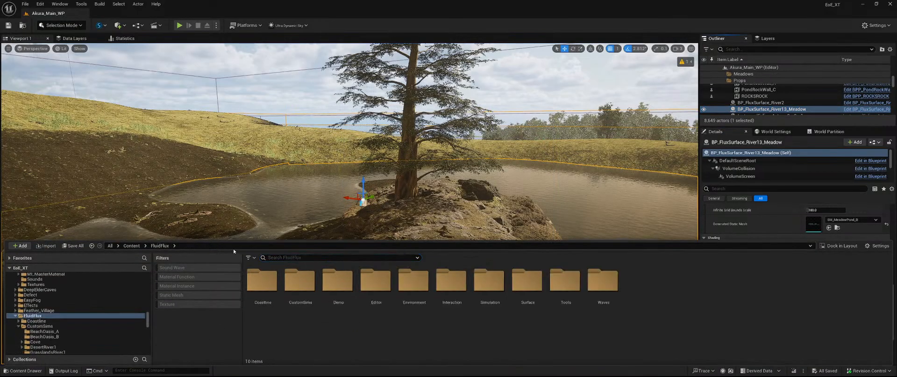
double_click(532, 289)
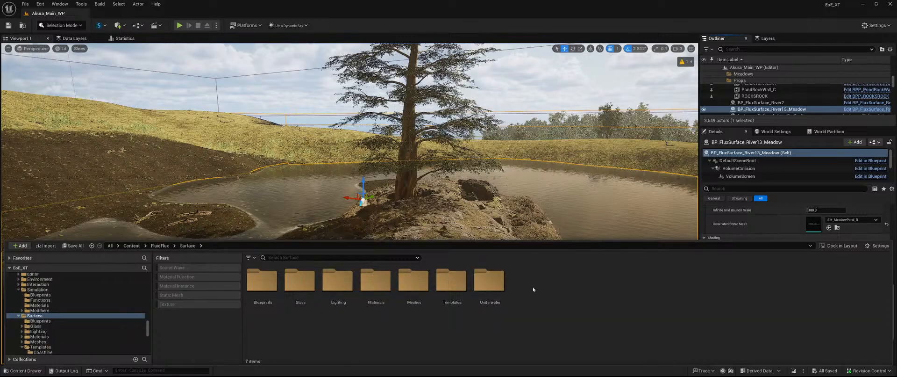
double_click(451, 280)
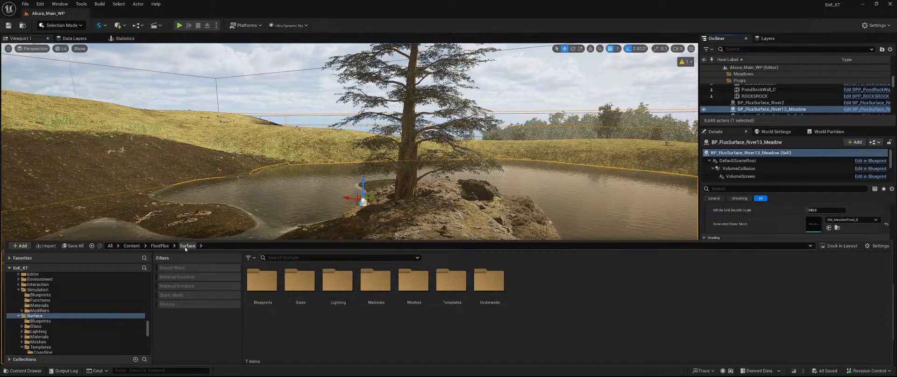
Switch to Landscape Mode and paint the Meadow layer over the muddy bank beside the rock wall with a smaller brush
right_click_drag(335, 181, 212, 214)
left_click(72, 26)
left_click(60, 43)
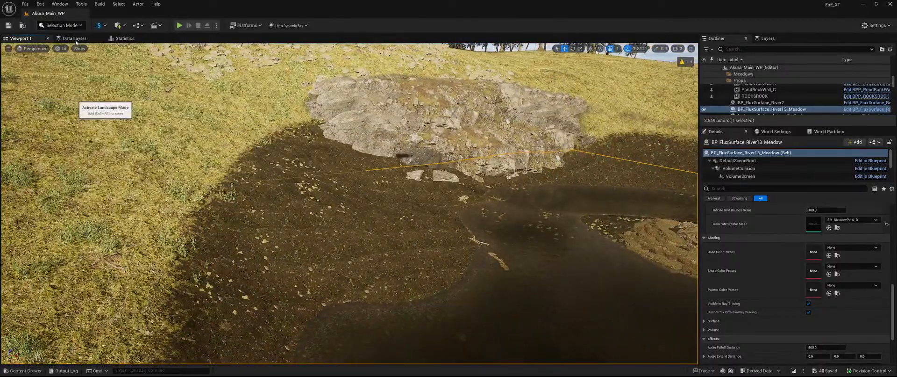
left_click(101, 42)
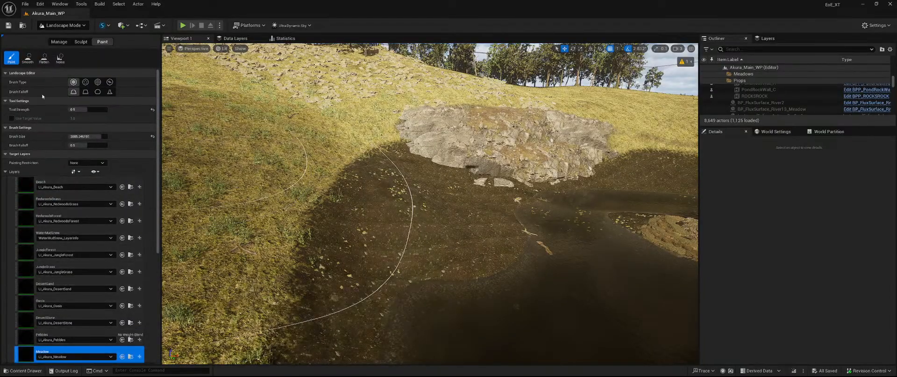
left_click_drag(100, 136, 91, 136)
mouse_move(262, 187)
left_mouse_down()
mouse_move(322, 225)
mouse_move(359, 186)
mouse_move(360, 149)
left_mouse_up()
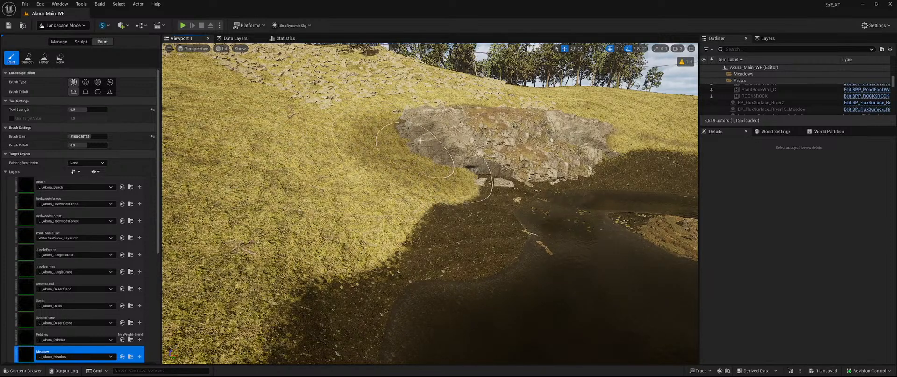
mouse_move(421, 140)
left_mouse_down()
mouse_move(437, 161)
mouse_move(422, 177)
mouse_move(428, 208)
mouse_move(327, 243)
mouse_move(275, 200)
mouse_move(225, 243)
left_mouse_up()
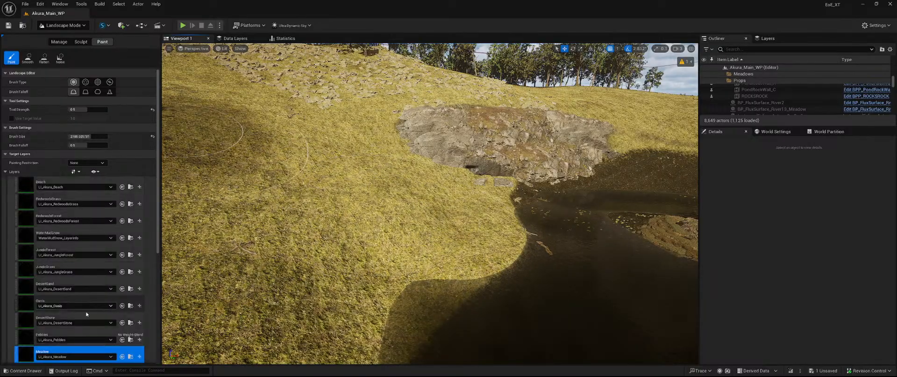
Paint the Wetlands layer over the grassy bank beside the rock wall
scroll(86, 352, "down", 5)
scroll(73, 316, "down", 4)
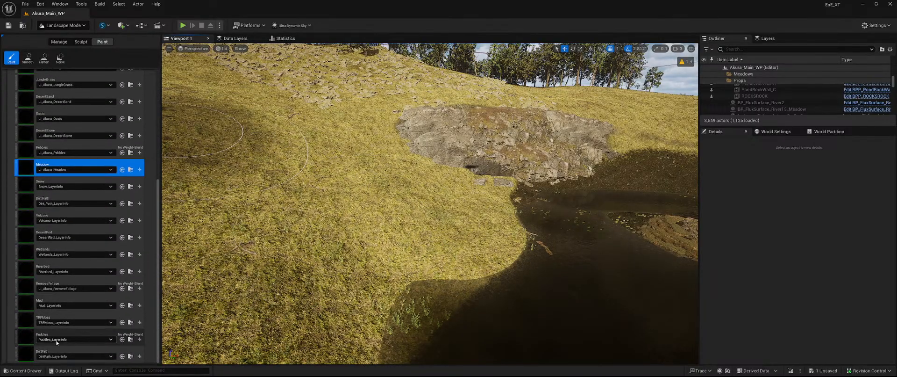
left_click(71, 251)
mouse_move(389, 184)
left_mouse_down()
mouse_move(407, 199)
mouse_move(444, 194)
mouse_move(426, 182)
mouse_move(438, 208)
mouse_move(351, 233)
mouse_move(285, 290)
left_mouse_up()
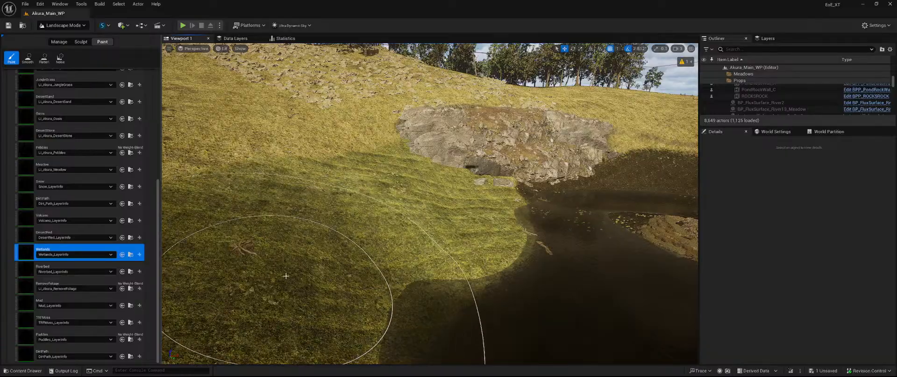
Extend the Wetlands layer around the remaining shores of the pond, covering the bare mud along the banks
right_click_drag(285, 290, 234, 336)
right_click_drag(400, 212, 320, 185)
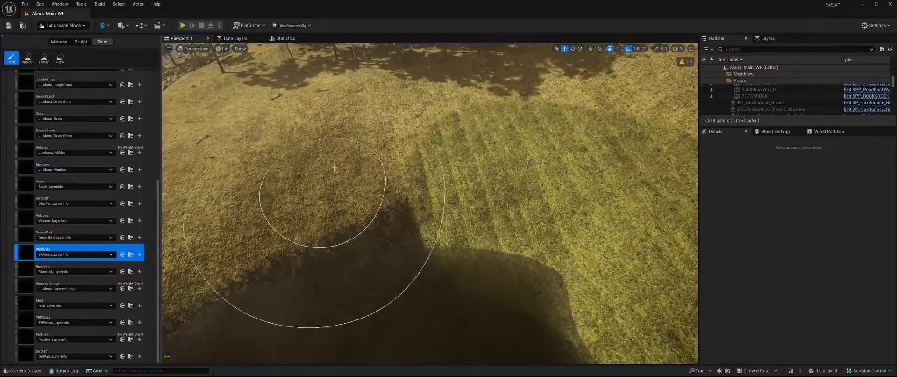
mouse_move(321, 185)
left_mouse_down()
mouse_move(351, 181)
mouse_move(236, 194)
left_mouse_up()
right_click_drag(412, 177, 419, 208)
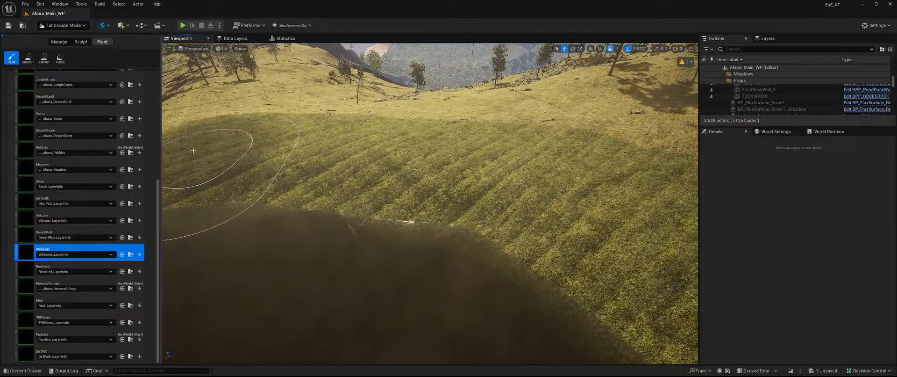
right_click_drag(193, 150, 522, 178)
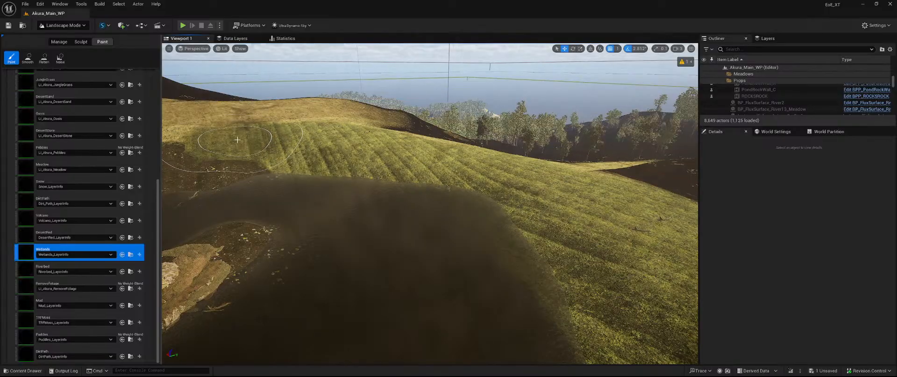
right_click_drag(197, 157, 315, 139)
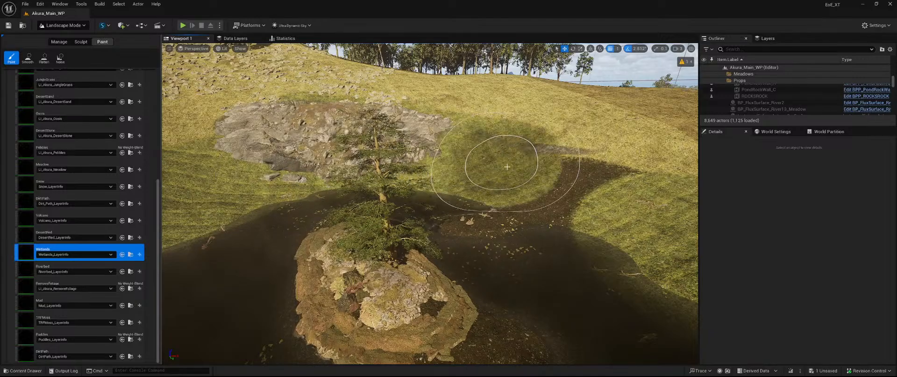
right_click_drag(617, 188, 593, 190)
key("w")
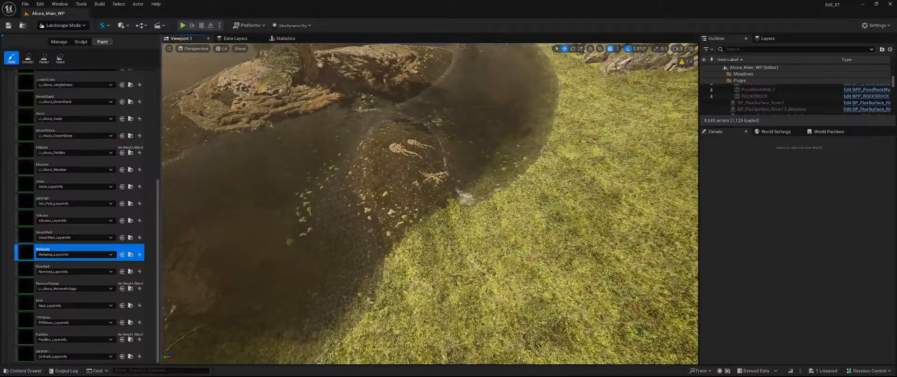
Reduce the brush size and paint the Wetlands layer over the muddy ground at one end of the pond's island
scroll(102, 161, "up", 8)
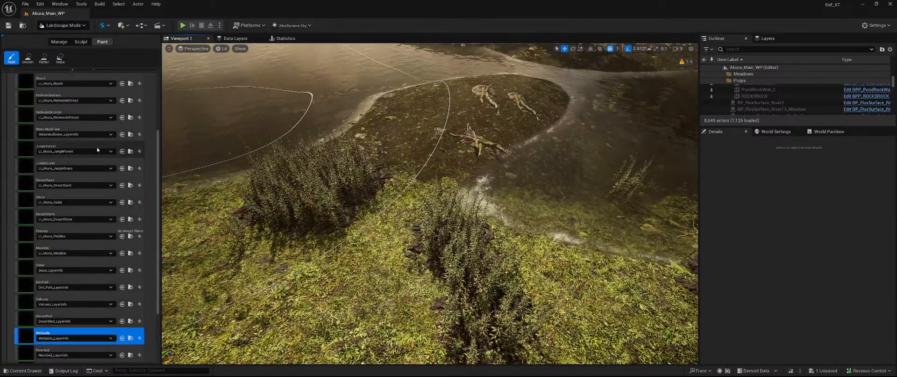
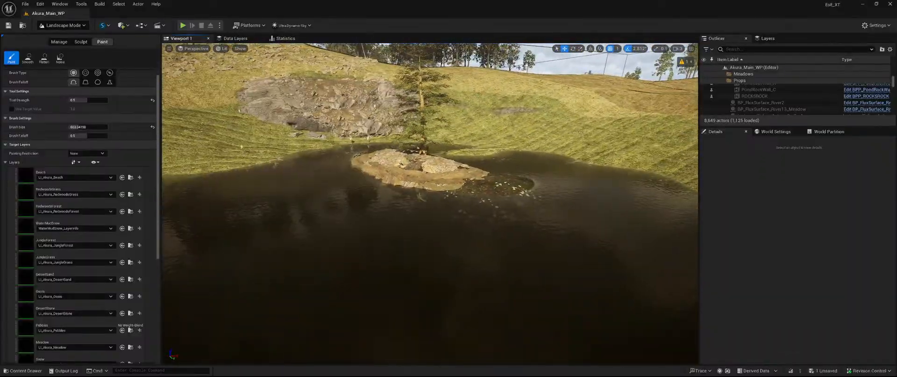
key("w")
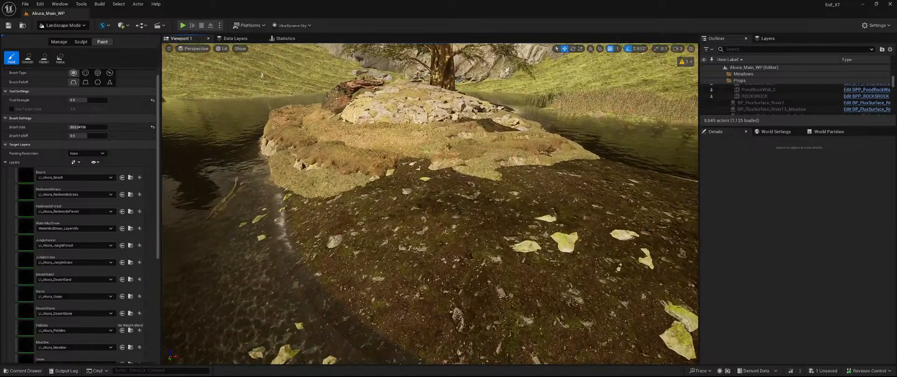
key("s")
right_click_drag(594, 163, 486, 164)
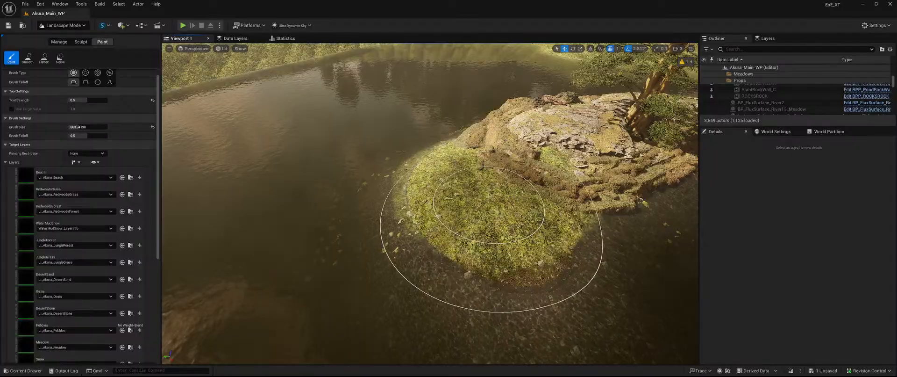
right_click_drag(503, 177, 491, 192)
key("w")
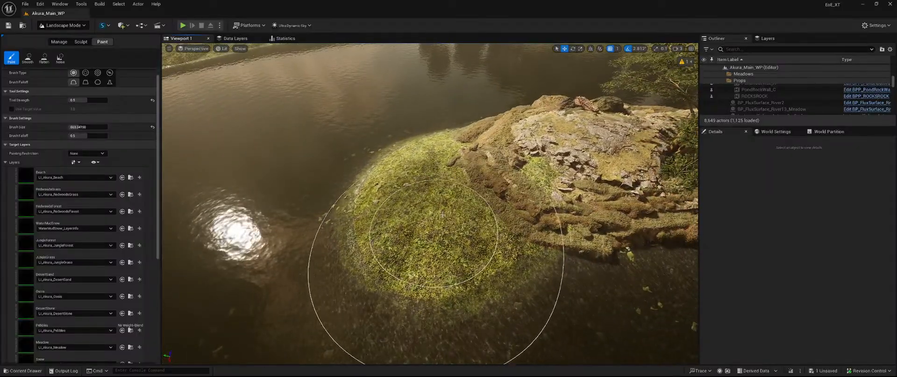
Paint the Wetlands layer around the rest of the island, along the base of its rocks and tree
key("d")
right_click_drag(442, 215, 369, 171)
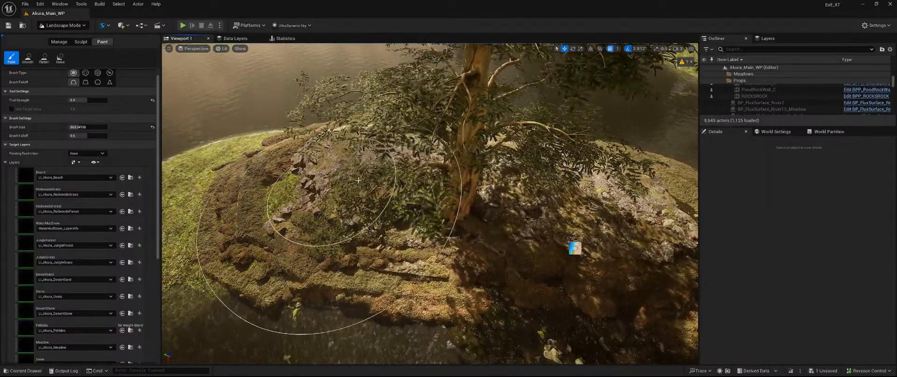
key("d")
right_click_drag(561, 204, 411, 166)
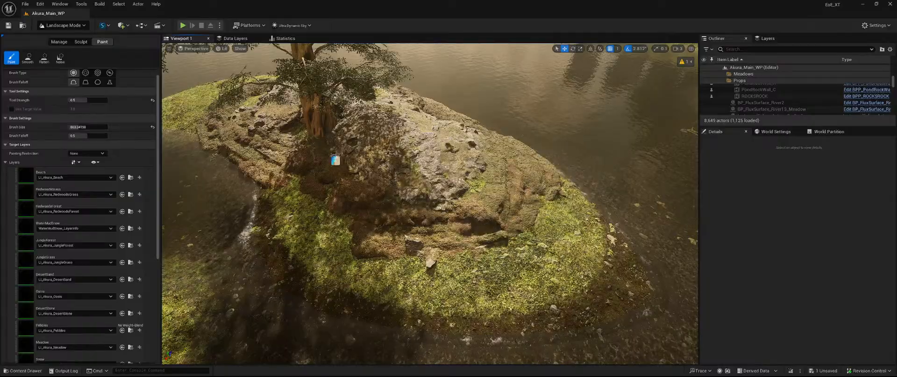
key("d")
right_click_drag(430, 203, 355, 182)
key("w")
key("s")
key("w")
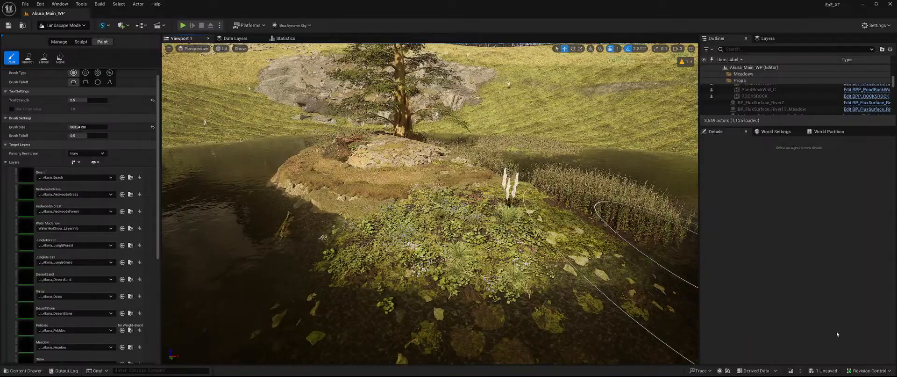
Save the unsaved landscape painting changes
left_click(827, 370)
left_click(495, 264)
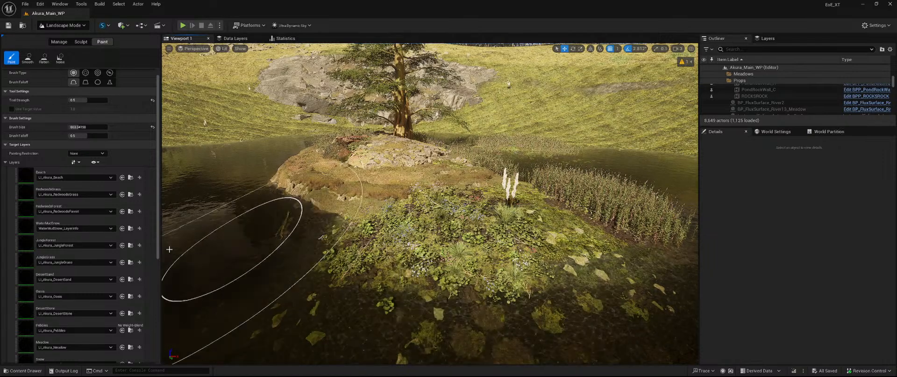
scroll(150, 204, "up", 1)
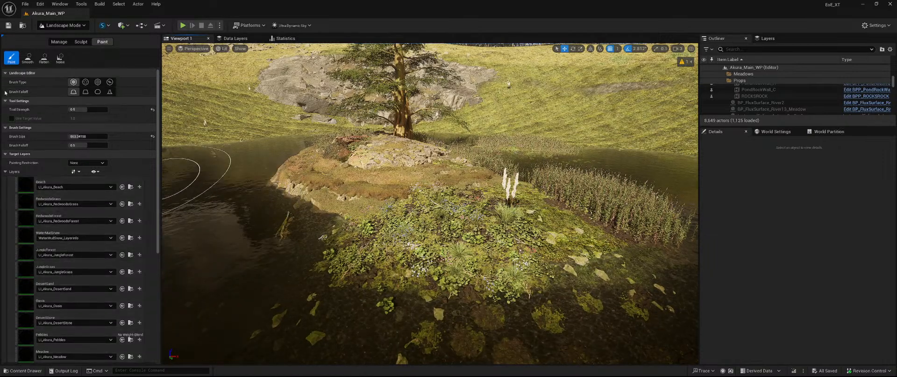
Switch to Foliage painting, select the first two tree types, and increase the brush size for wide placement
left_click(73, 27)
left_click(60, 47)
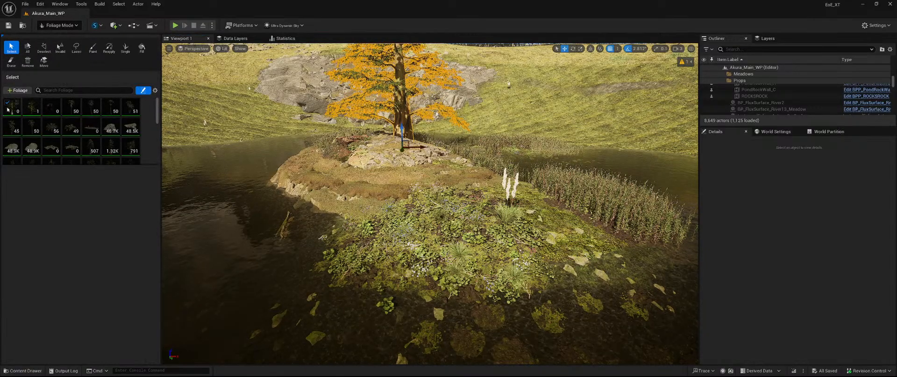
left_click(92, 47)
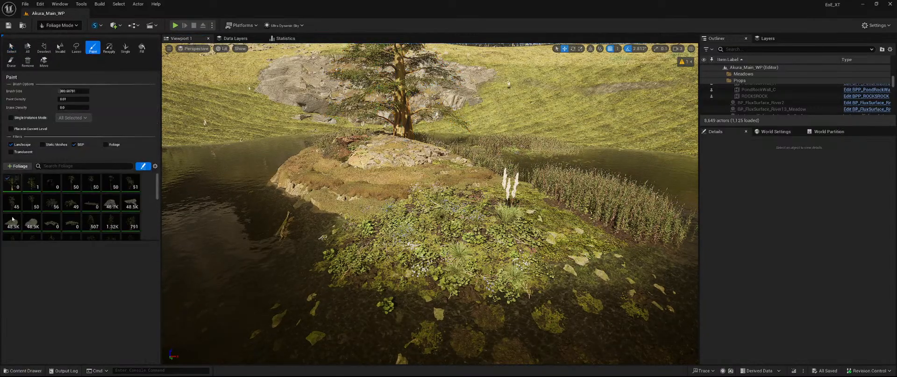
left_click(11, 183)
left_click(32, 182, "ctrl")
right_click_drag(499, 179, 652, 183)
left_click_drag(75, 91, 87, 91)
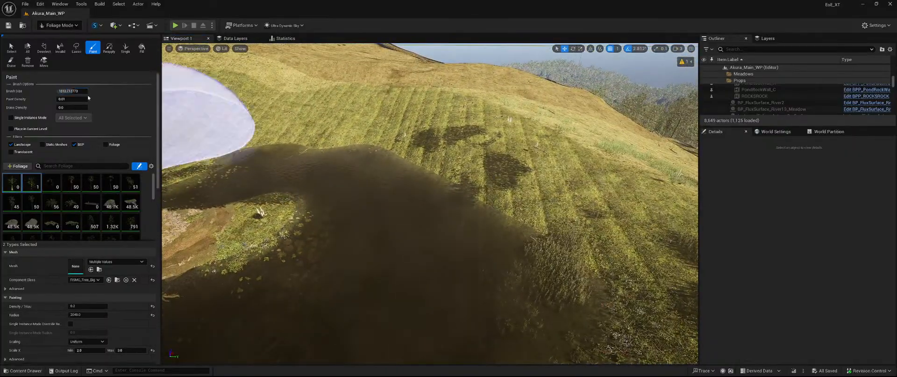
Paint scattered trees of both selected types on the grassy bank across the water from the island
left_click(482, 121)
left_click(550, 179)
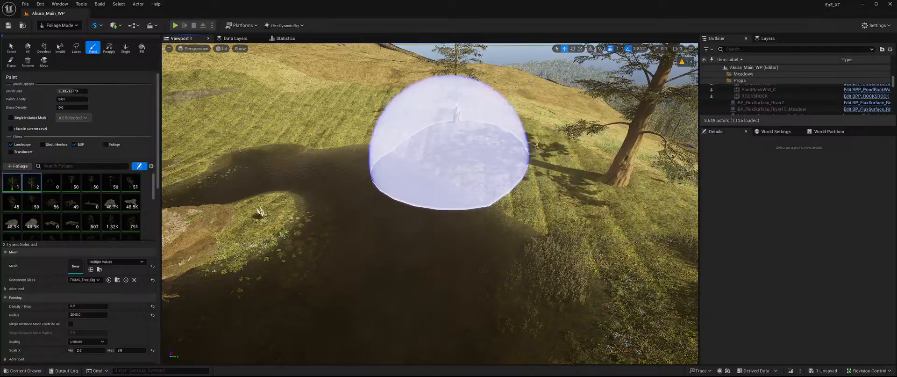
mouse_move(446, 161)
right_mouse_down()
mouse_move(486, 121)
mouse_move(526, 133)
right_mouse_up()
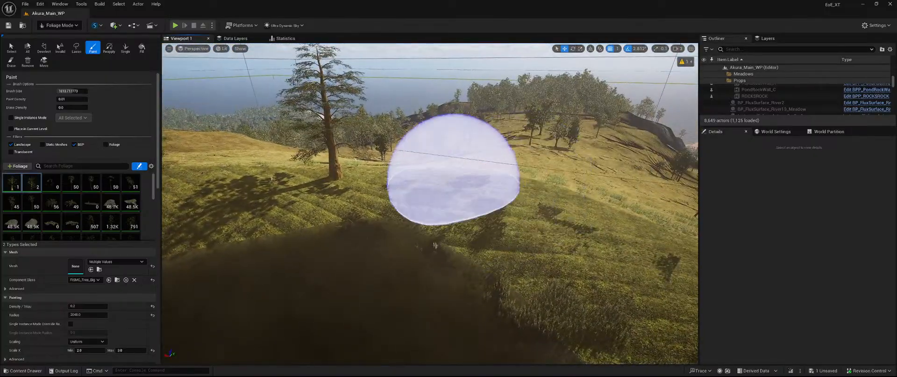
left_click(236, 183)
right_click_drag(371, 210, 294, 206)
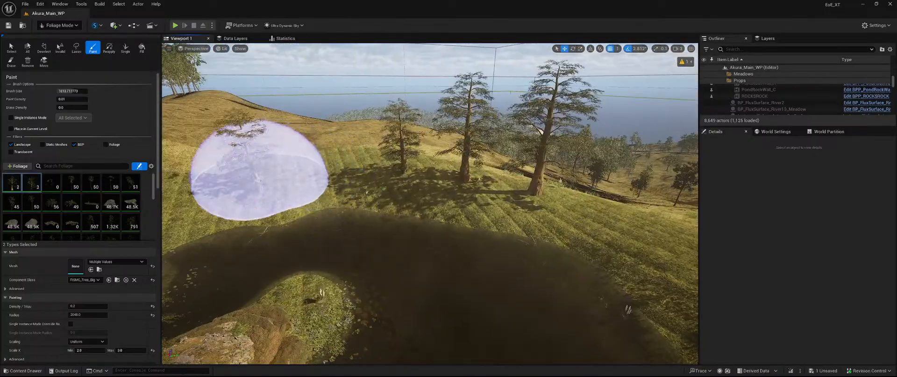
left_click(255, 161)
Add more of both tree types around the pond's bends and along the adjoining grassy shore
right_click_drag(311, 166, 196, 168)
left_click(400, 136)
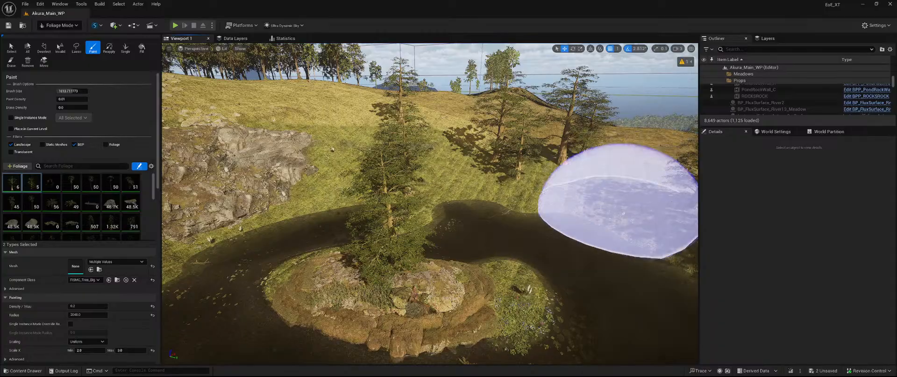
left_click(647, 150)
right_click_drag(486, 191, 664, 201)
left_click(479, 175)
left_click(596, 217)
left_click(551, 241)
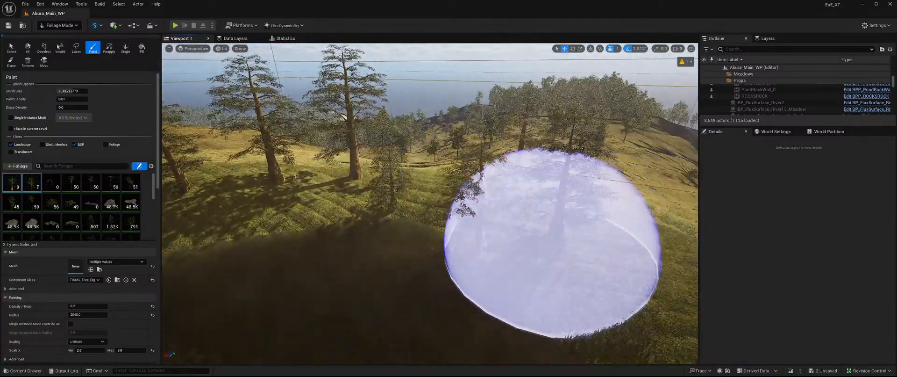
Continue painting both tree types around the shaded end of the pond and up the meadow behind it
mouse_move(538, 240)
right_mouse_down()
mouse_move(663, 241)
mouse_move(584, 250)
mouse_move(655, 234)
right_mouse_up()
left_click(408, 217)
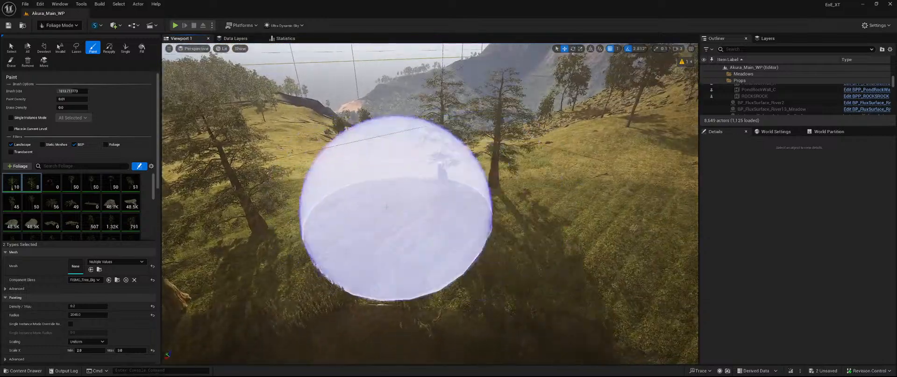
left_click(651, 220)
right_click_drag(373, 220, 538, 252)
mouse_move(343, 211)
left_mouse_down()
mouse_move(411, 199)
mouse_move(492, 131)
left_mouse_up()
left_click(577, 245)
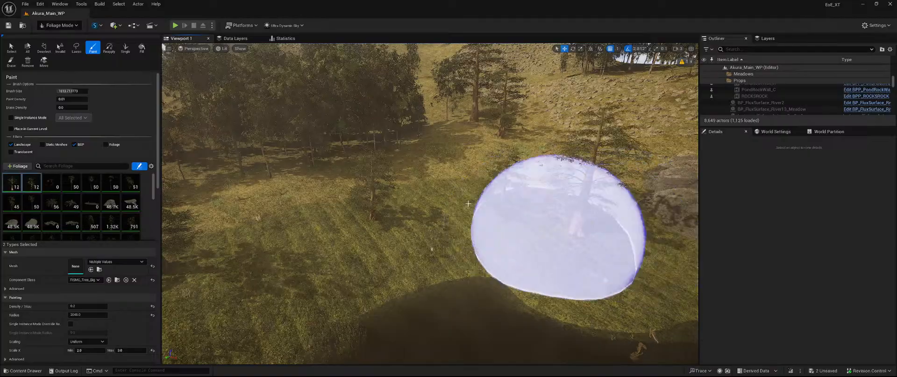
Paint more trees on the grassy slopes beside the large rock outcrop and the neighbouring bank
right_click_drag(395, 236, 607, 224)
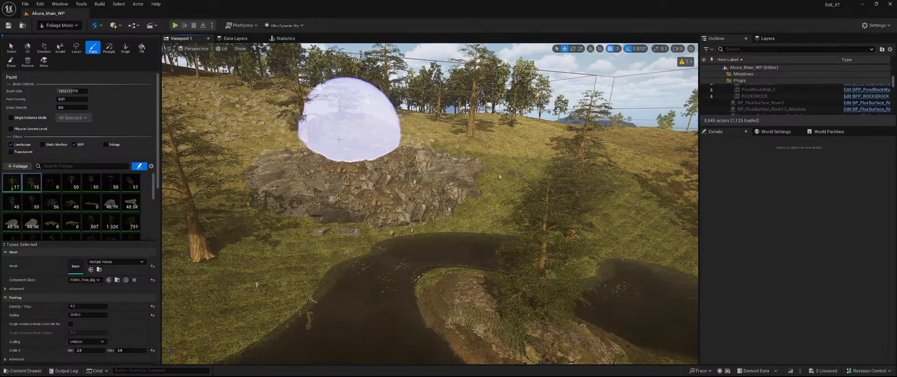
left_click(210, 201)
mouse_move(194, 201)
right_mouse_down()
mouse_move(117, 215)
mouse_move(51, 204)
right_mouse_up()
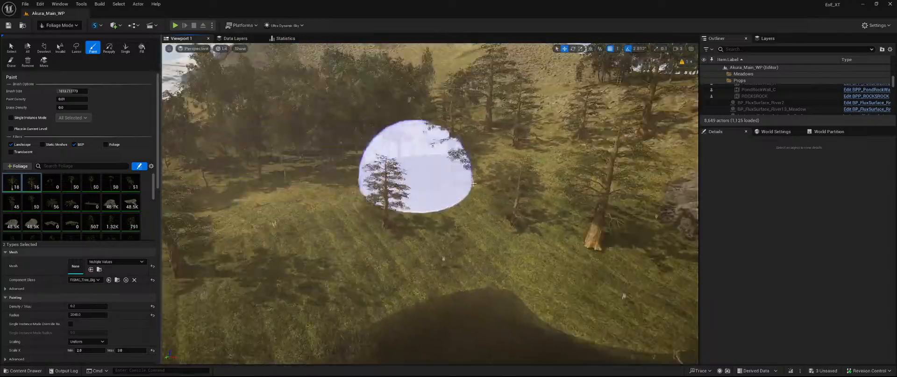
left_click(366, 225)
right_click_drag(366, 225, 206, 201)
Fill in the thinner areas behind the pond's wooded shore with both tree types, extending onto the open hillside
key("w")
mouse_move(430, 203)
right_mouse_down()
mouse_move(429, 276)
mouse_move(441, 219)
mouse_move(327, 285)
mouse_move(435, 136)
mouse_move(373, 126)
mouse_move(406, 140)
mouse_move(416, 133)
mouse_move(463, 164)
right_mouse_up()
key("s")
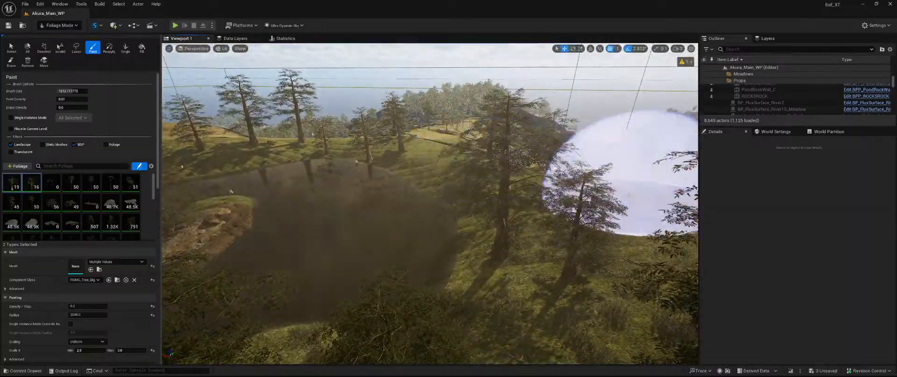
key("w")
mouse_move(565, 217)
right_mouse_down()
mouse_move(561, 194)
mouse_move(593, 128)
mouse_move(598, 247)
mouse_move(600, 219)
right_mouse_up()
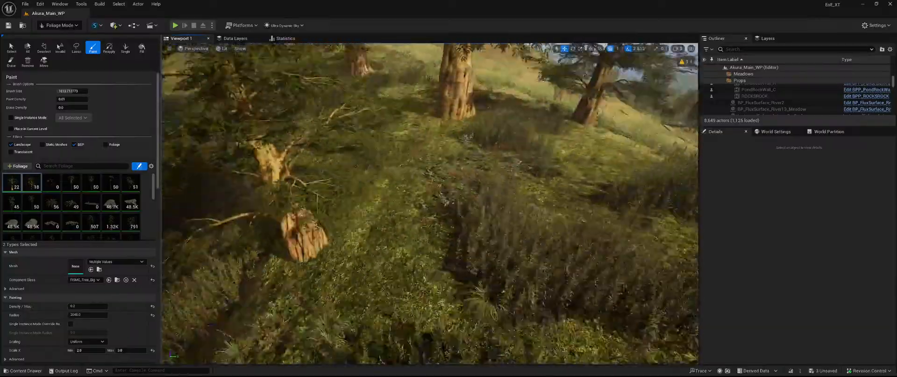
key("s")
mouse_move(601, 219)
right_mouse_down()
mouse_move(596, 236)
mouse_move(561, 206)
mouse_move(442, 206)
right_mouse_up()
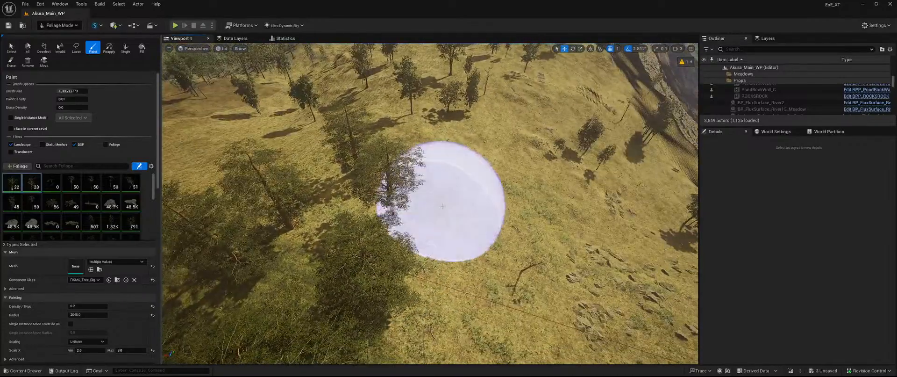
Scatter additional trees over the open hillside and the slope above the pond's island
right_click_drag(535, 255, 410, 248)
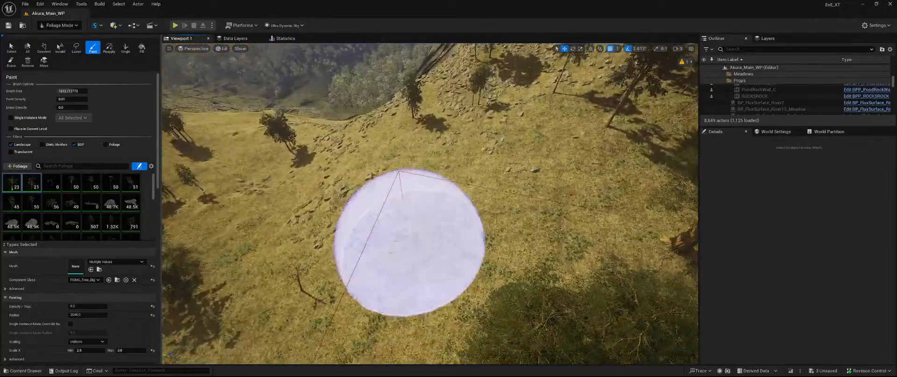
right_click_drag(576, 200, 401, 240)
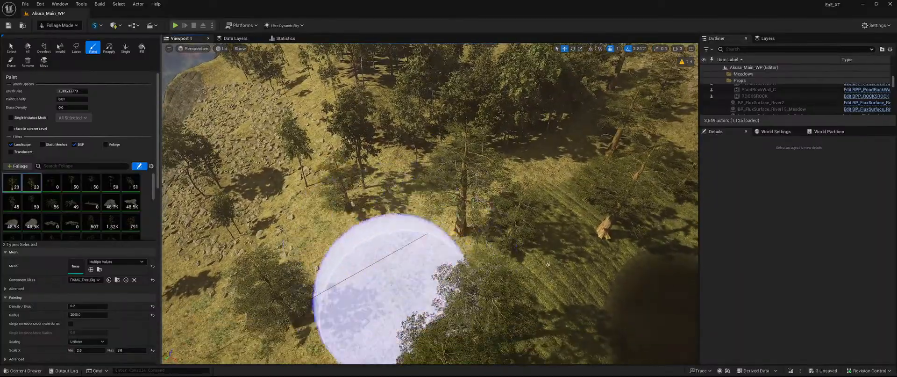
right_click_drag(388, 287, 383, 263)
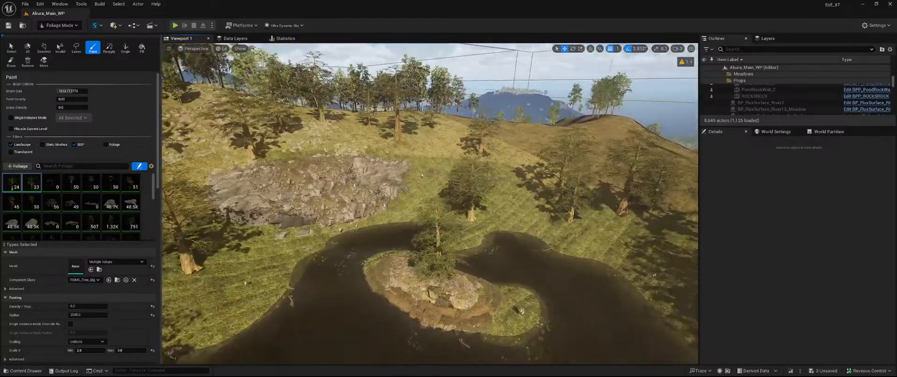
right_click_drag(370, 199, 376, 211)
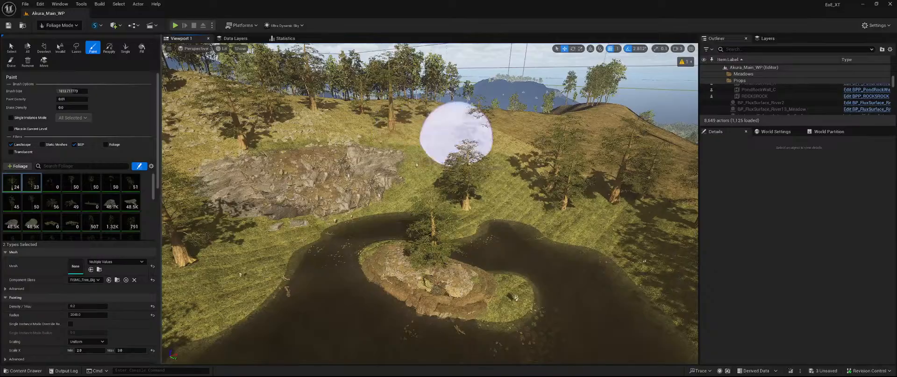
left_click(502, 155)
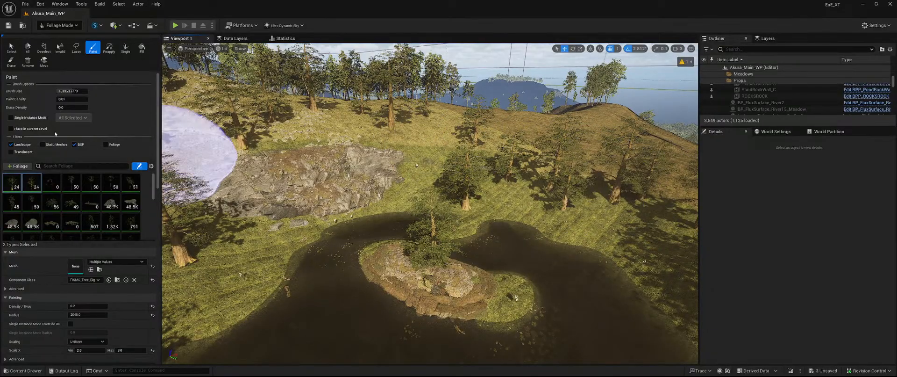
left_click(60, 26)
left_click(68, 45)
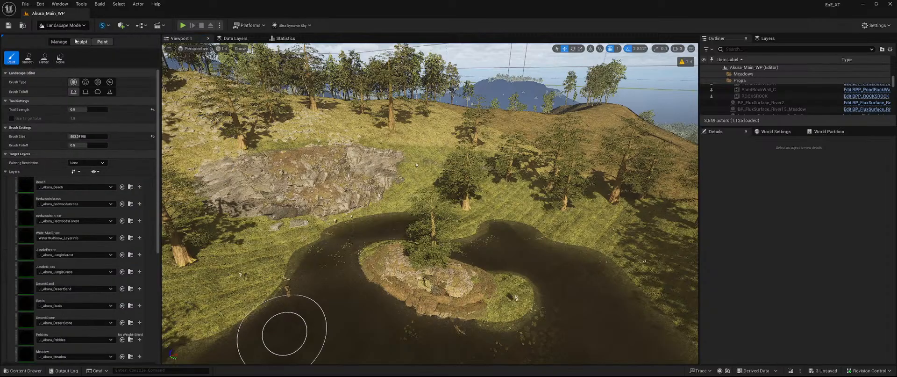
left_click(81, 42)
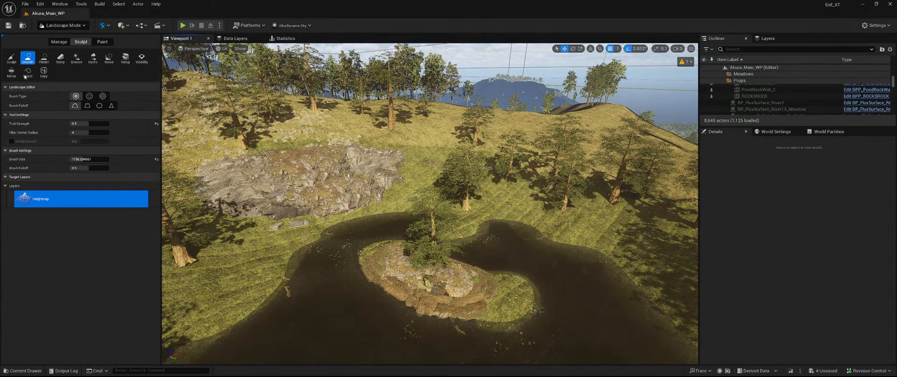
left_click(99, 41)
left_click(62, 26)
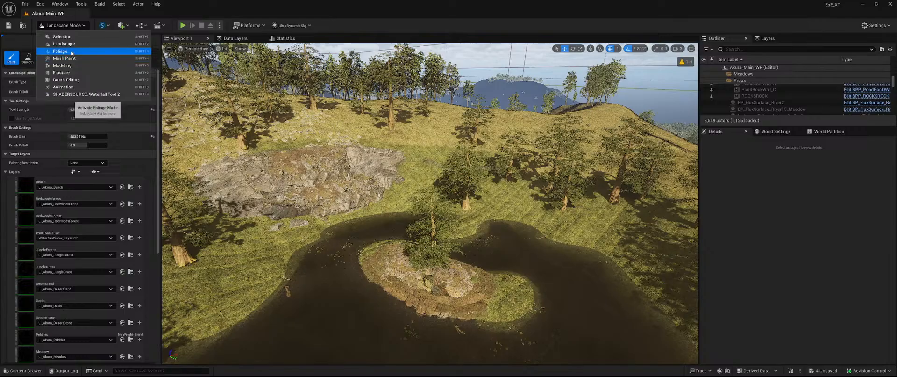
left_click(65, 52)
Paint trees on the bank between the pond and the rock outcrop and on the slope above it
mouse_move(416, 224)
right_mouse_down()
mouse_move(556, 220)
mouse_move(582, 236)
mouse_move(491, 299)
mouse_move(374, 283)
mouse_move(341, 304)
mouse_move(397, 299)
mouse_move(327, 306)
mouse_move(225, 276)
mouse_move(121, 292)
mouse_move(224, 274)
mouse_move(233, 252)
mouse_move(442, 189)
right_mouse_up()
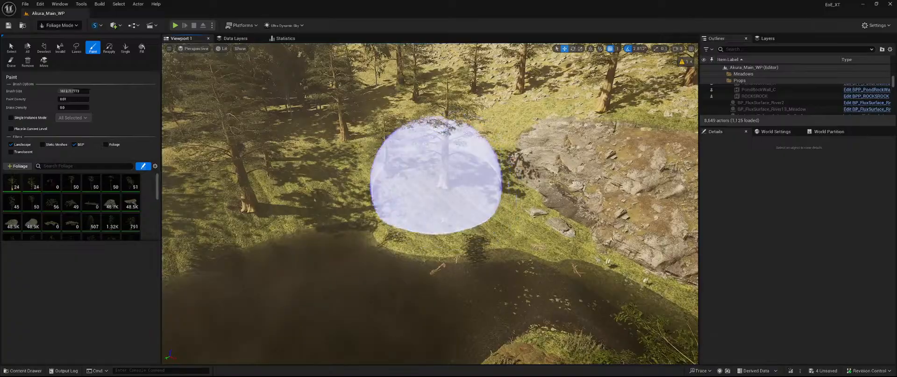
left_click(431, 163)
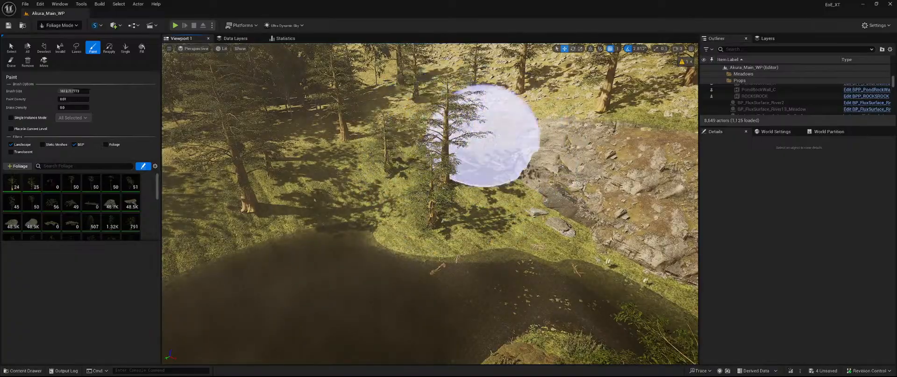
mouse_move(453, 122)
right_mouse_down()
mouse_move(497, 103)
mouse_move(510, 117)
mouse_move(533, 88)
mouse_move(514, 60)
mouse_move(526, 79)
mouse_move(523, 177)
mouse_move(491, 150)
mouse_move(474, 166)
right_mouse_up()
key("w")
key("s")
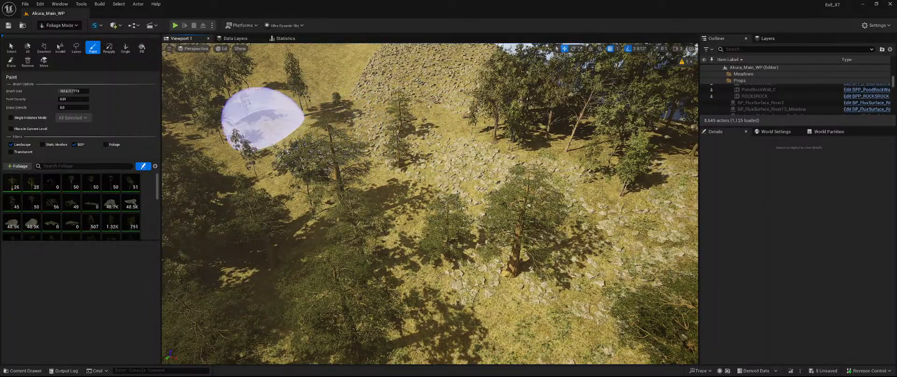
Extend the tree painting across the stony upper hillside toward the ridge
left_click_drag(266, 121, 368, 131)
mouse_move(425, 147)
right_mouse_down()
mouse_move(423, 108)
mouse_move(336, 206)
right_mouse_up()
mouse_move(364, 191)
left_mouse_down()
mouse_move(327, 219)
mouse_move(346, 229)
mouse_move(334, 222)
mouse_move(334, 197)
left_mouse_up()
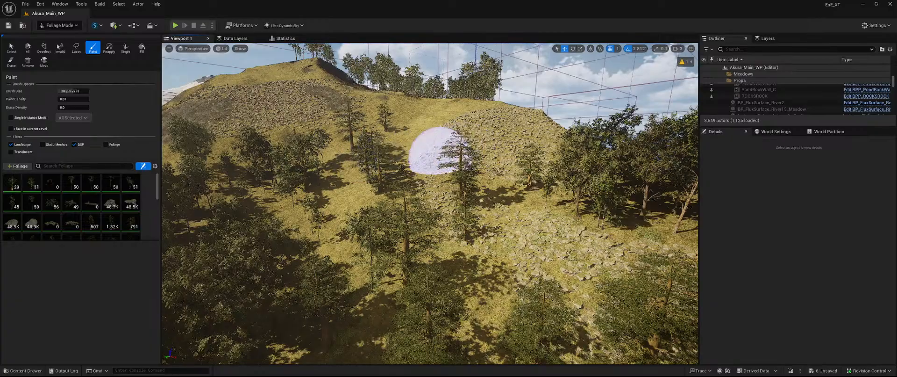
mouse_move(440, 150)
right_mouse_down()
mouse_move(589, 163)
mouse_move(561, 148)
right_mouse_up()
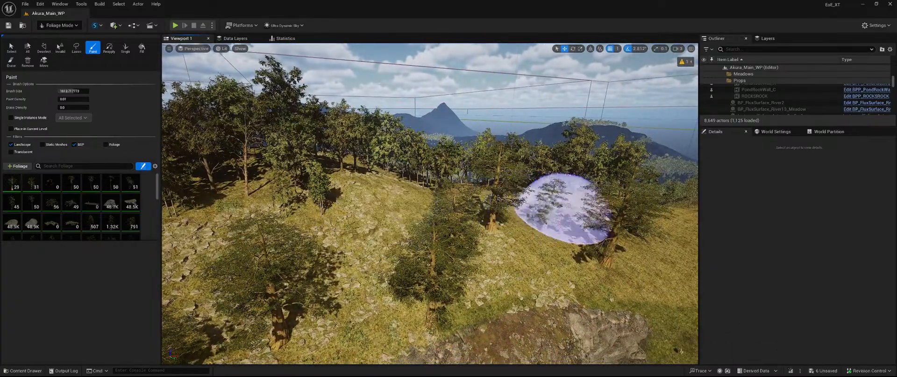
Paint trees across the grassy rise behind the rock outcrop and along the ridge beyond it
left_click(654, 276)
right_click_drag(560, 257, 655, 239)
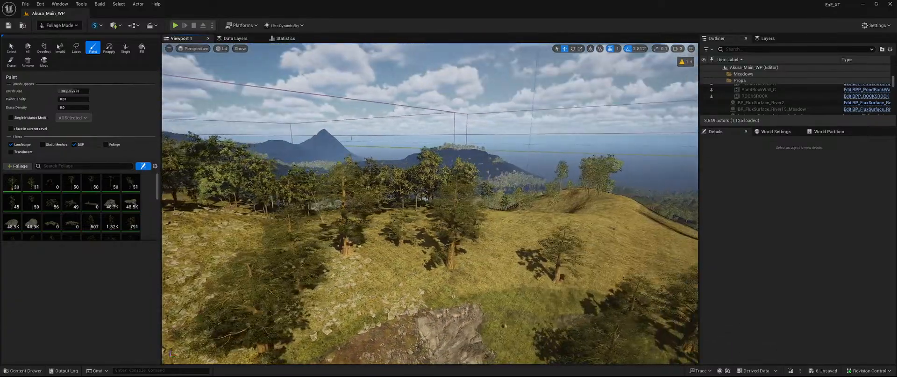
mouse_move(429, 219)
right_mouse_down()
mouse_move(411, 303)
mouse_move(448, 248)
mouse_move(458, 261)
right_mouse_up()
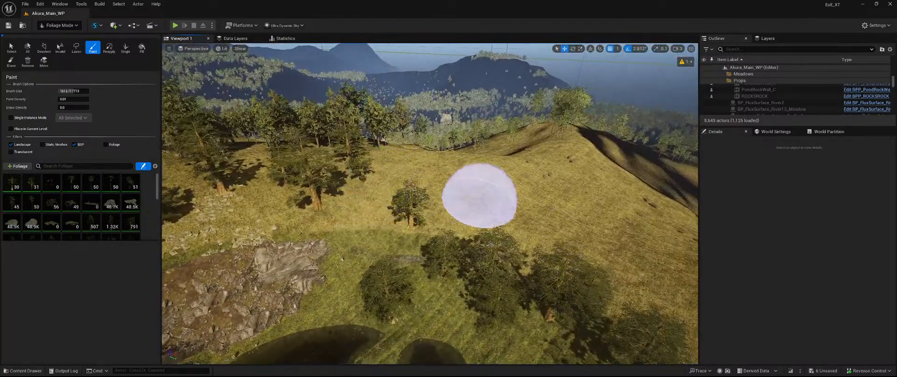
mouse_move(490, 226)
left_mouse_down()
mouse_move(584, 210)
mouse_move(647, 267)
mouse_move(636, 187)
mouse_move(561, 160)
mouse_move(575, 140)
mouse_move(496, 176)
left_mouse_up()
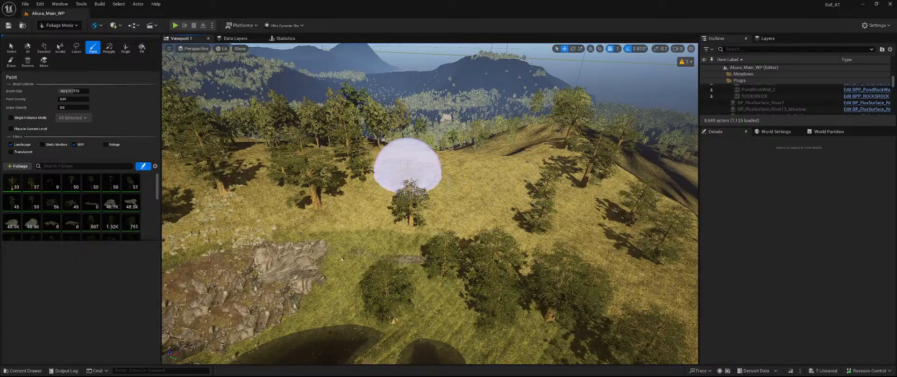
mouse_move(408, 164)
left_mouse_down()
mouse_move(500, 170)
mouse_move(472, 210)
mouse_move(651, 260)
mouse_move(550, 230)
left_mouse_up()
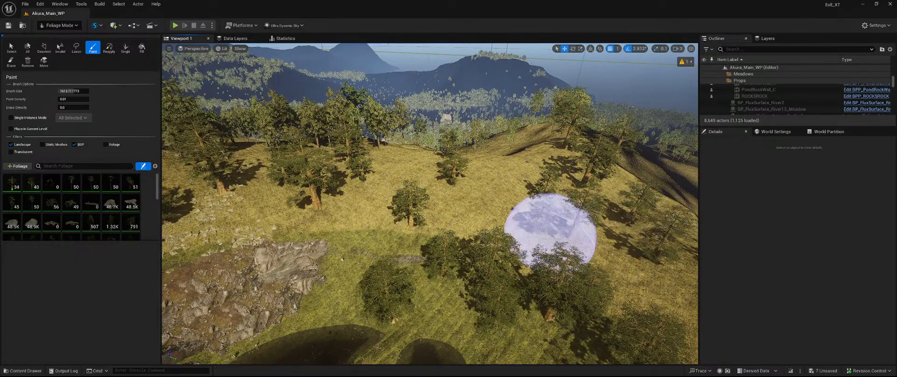
Paint additional trees along the outer hillsides and the meadow's edge around the pond
right_click_drag(481, 210, 621, 210)
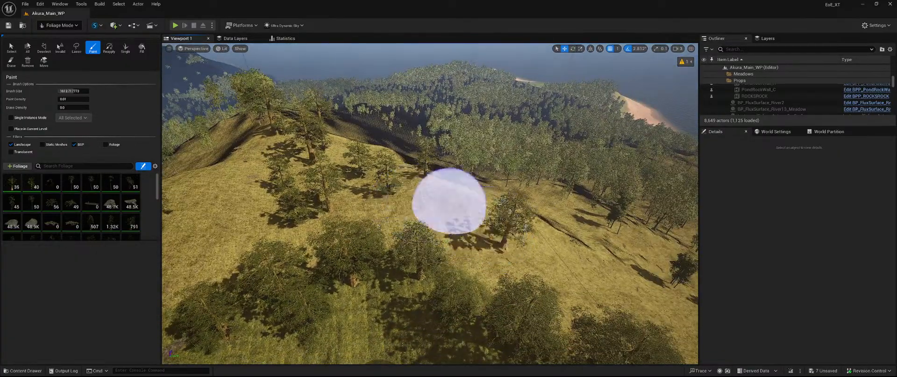
mouse_move(403, 216)
left_mouse_down()
mouse_move(589, 277)
mouse_move(559, 292)
left_mouse_up()
right_click_drag(593, 294, 747, 299)
right_click_drag(424, 242, 457, 256)
left_click_drag(456, 255, 460, 225)
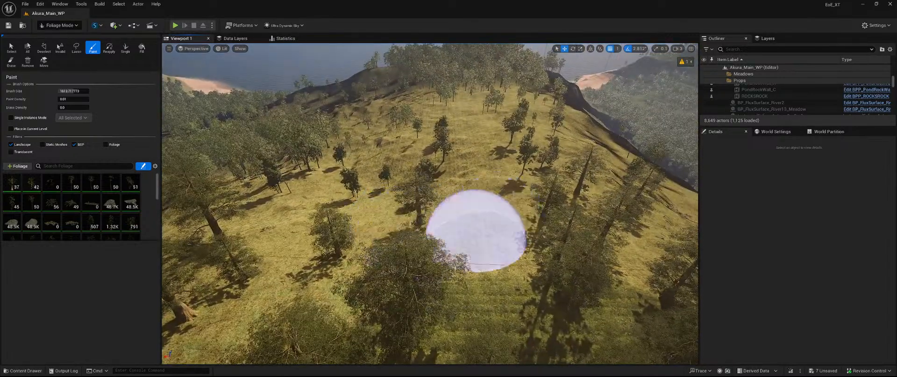
mouse_move(503, 215)
right_mouse_down()
mouse_move(538, 217)
mouse_move(538, 299)
mouse_move(538, 206)
mouse_move(491, 205)
mouse_move(490, 215)
mouse_move(505, 215)
mouse_move(467, 187)
mouse_move(479, 201)
right_mouse_up()
key("w")
key("w")
key("w")
key("s")
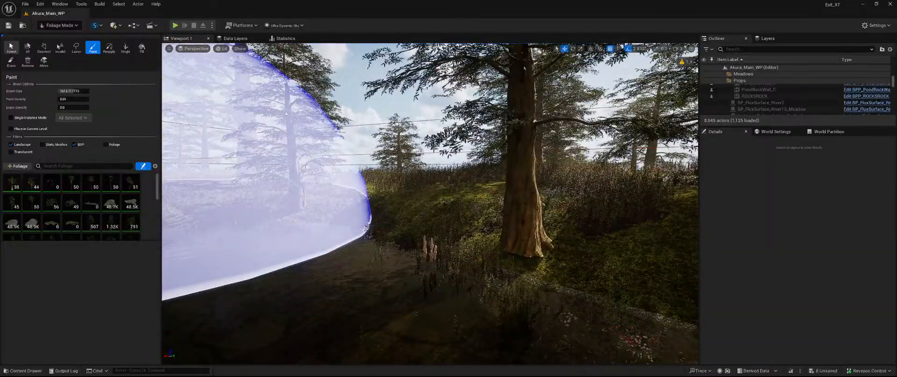
Select the large trees with exposed bases on the grassy ground around the pond and lower them into the terrain
left_click(12, 47)
key("w")
mouse_move(539, 216)
right_mouse_down()
mouse_move(631, 252)
mouse_move(539, 227)
right_mouse_up()
key("d")
key("w")
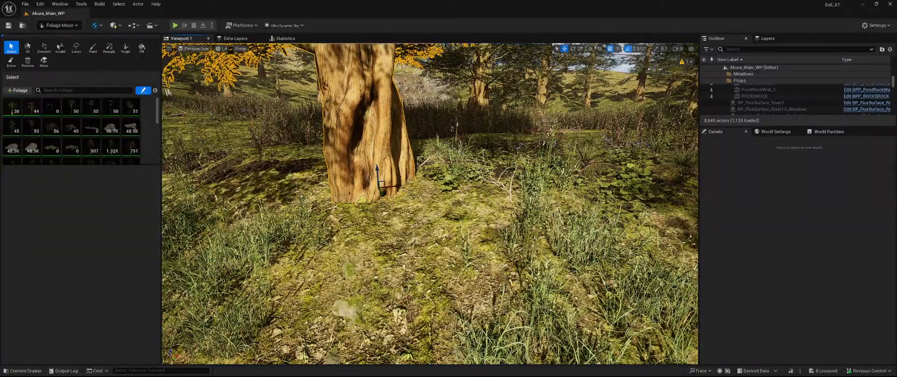
right_click_drag(391, 173, 390, 233)
key("w")
key("w")
key("d")
left_click(409, 182)
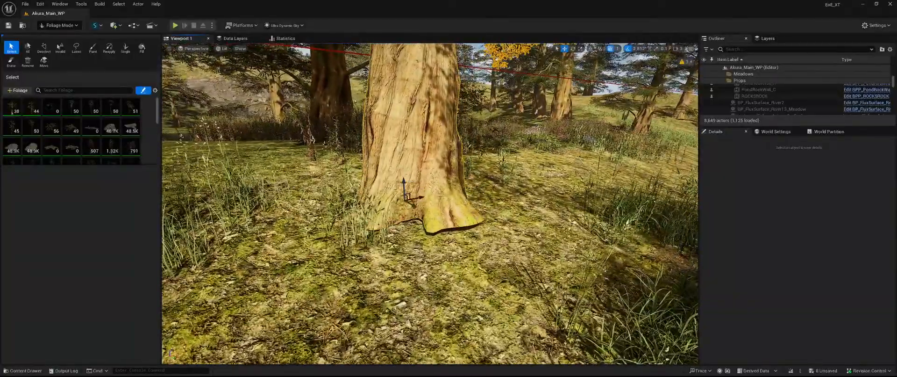
left_click_drag(404, 180, 404, 197)
Save all modified foliage actors and the landscape streaming proxy
right_click_drag(404, 197, 224, 201)
key("w")
key("w")
key("s")
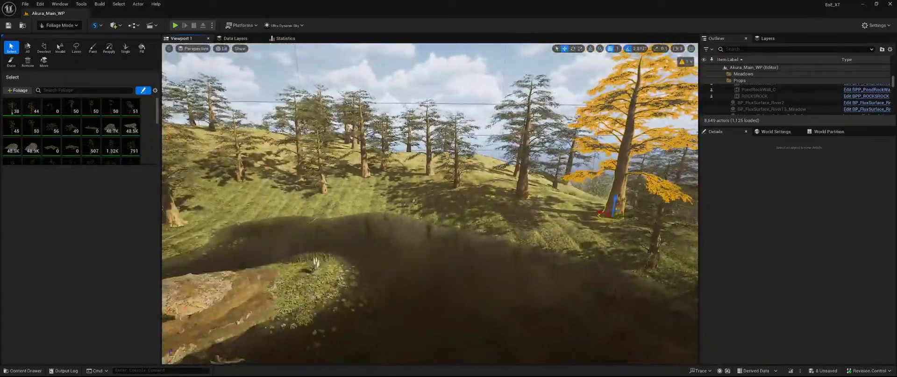
key("ctrl+s")
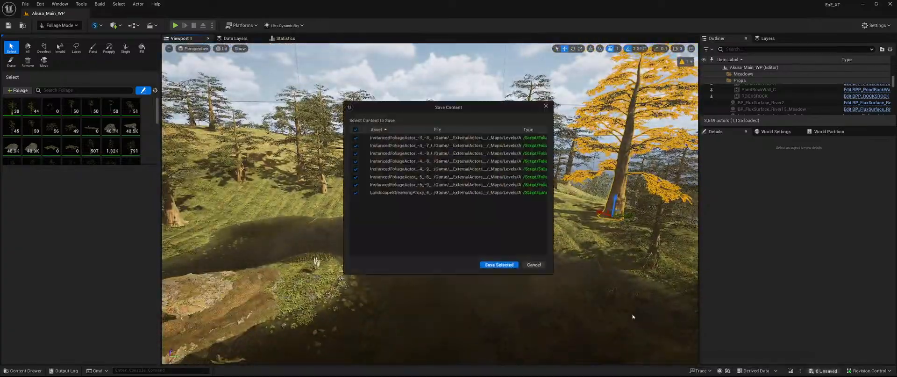
left_click(496, 265)
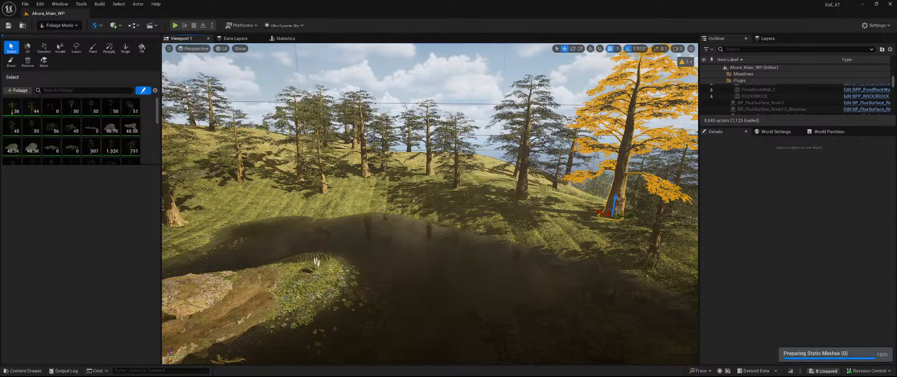
Set up Reapply for DawnRedwood_C_FoliageType and the neighbouring tree type, enabling Z Offset with minimum and maximum at -10
right_click_drag(513, 219, 400, 214)
key("w")
left_click(109, 47)
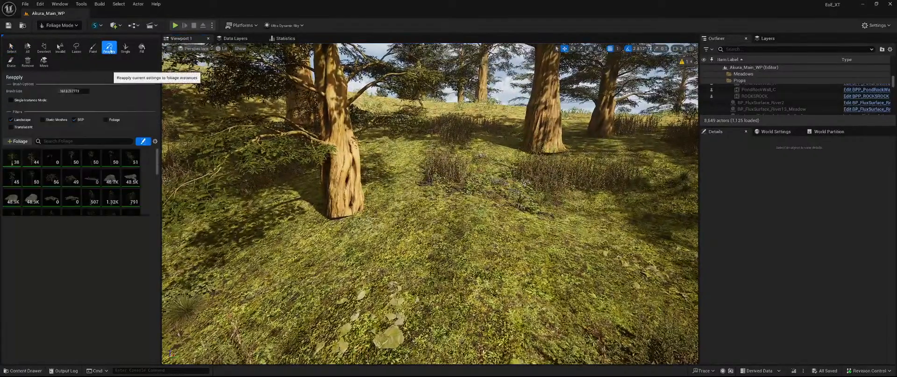
left_click(11, 158)
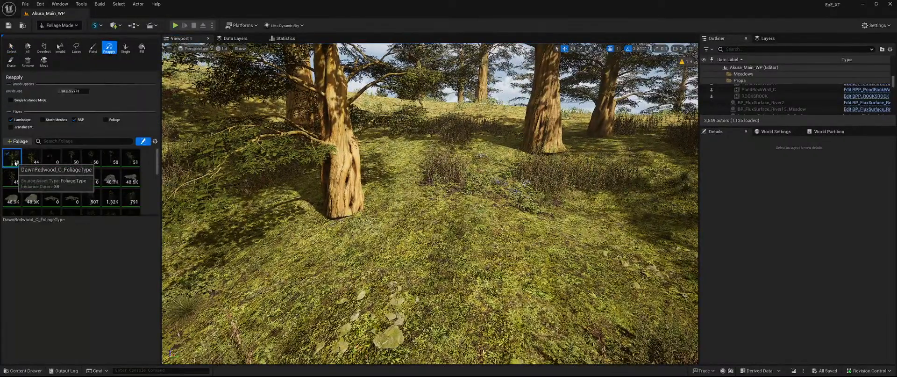
left_click(32, 158, "ctrl")
scroll(48, 286, "down", 1)
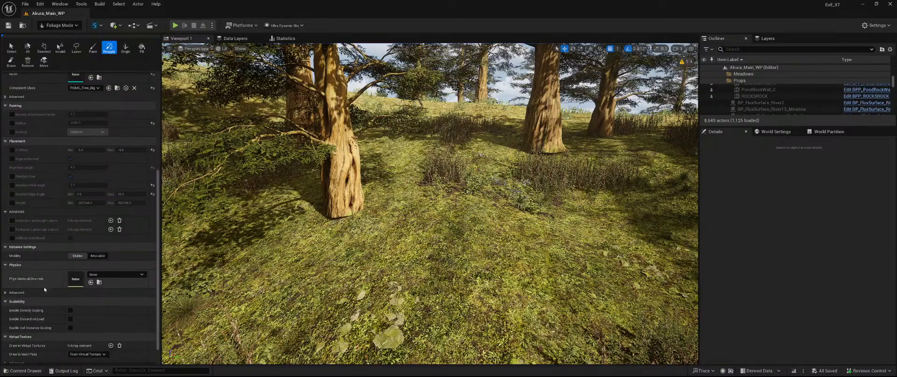
left_click(12, 150)
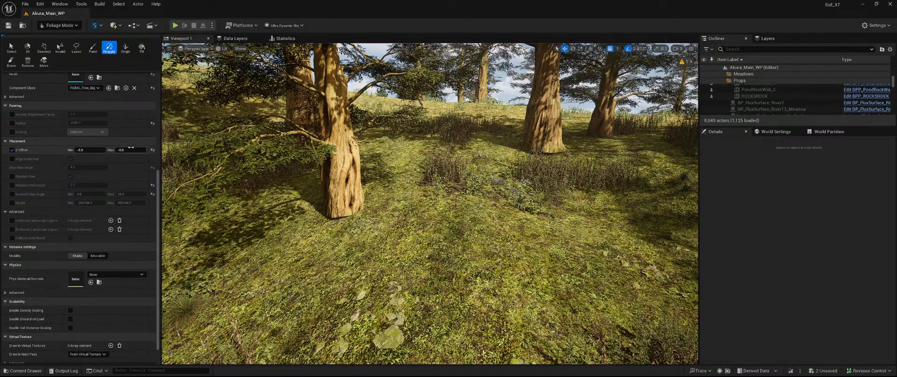
left_click(138, 150)
type("-10")
key("Return")
left_click(46, 150)
Reapply the -10 Z offset to the trees on the hillside and banks around the pond
right_click_drag(327, 201, 290, 225)
right_click_drag(412, 224, 412, 189)
left_click_drag(412, 189, 443, 180)
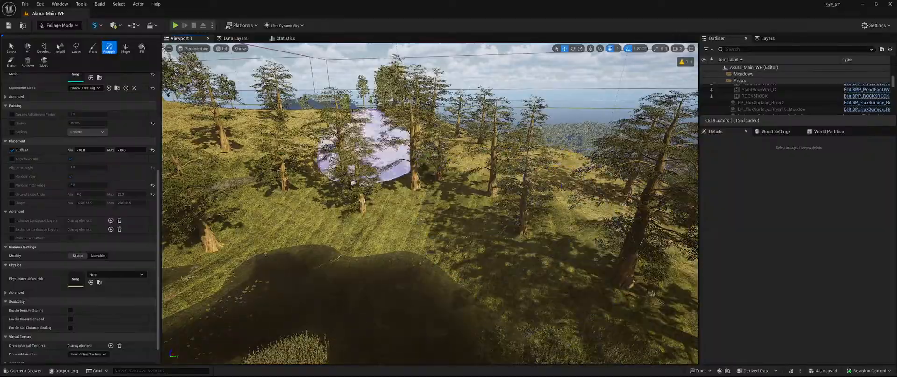
mouse_move(446, 201)
right_mouse_down()
mouse_move(416, 219)
mouse_move(435, 234)
mouse_move(435, 201)
mouse_move(448, 201)
right_mouse_up()
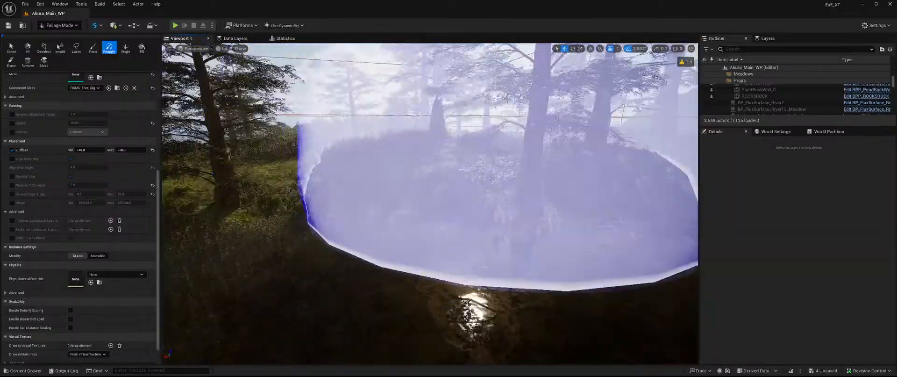
mouse_move(399, 140)
right_mouse_down()
mouse_move(435, 131)
mouse_move(411, 187)
mouse_move(449, 187)
mouse_move(449, 196)
right_mouse_up()
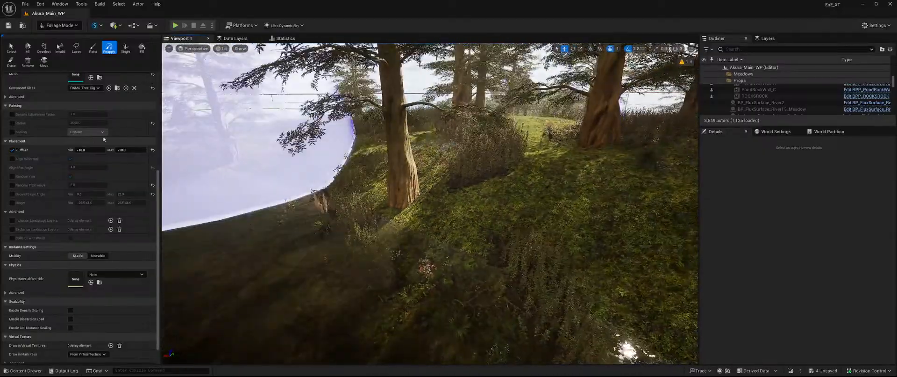
Set the minimum and maximum Z Offset to -15 and reapply it to the trees along the pond bank
left_click(131, 150)
type("-15")
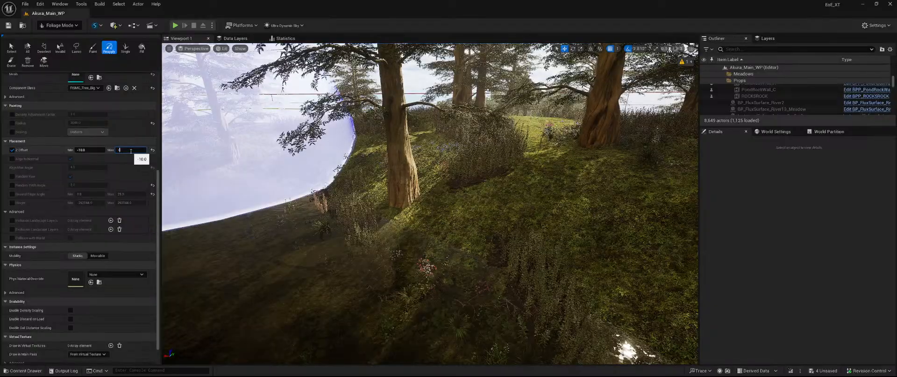
key("Return")
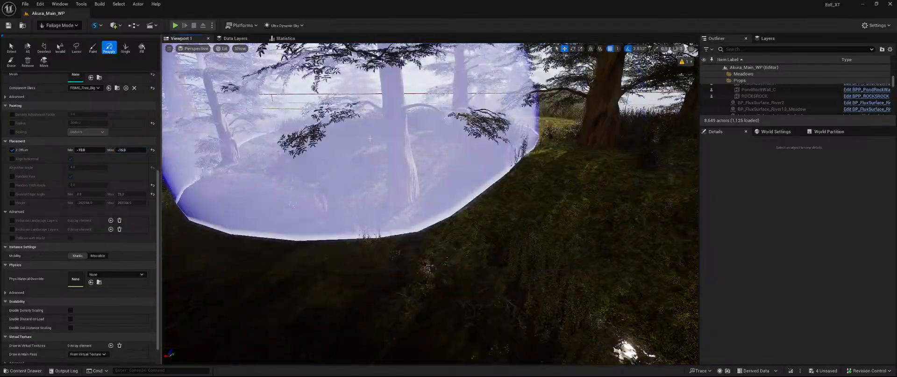
mouse_move(416, 140)
right_mouse_down()
mouse_move(393, 136)
mouse_move(461, 152)
mouse_move(444, 130)
mouse_move(486, 121)
right_mouse_up()
key("w")
key("w")
key("s")
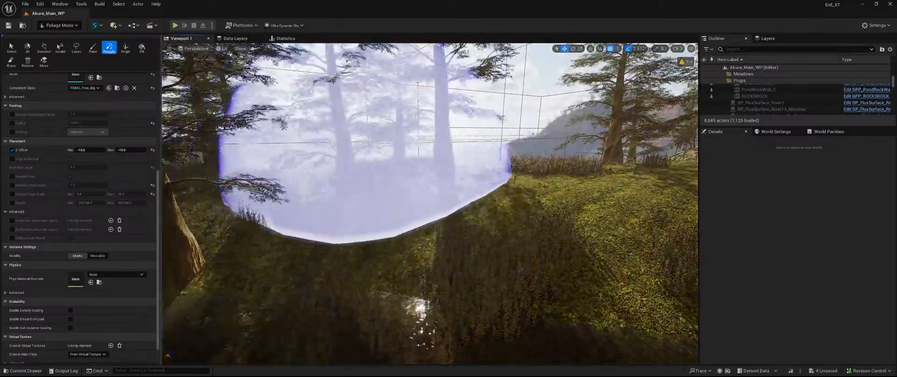
mouse_move(584, 187)
right_mouse_down()
mouse_move(593, 229)
mouse_move(614, 262)
mouse_move(622, 257)
right_mouse_up()
key("e")
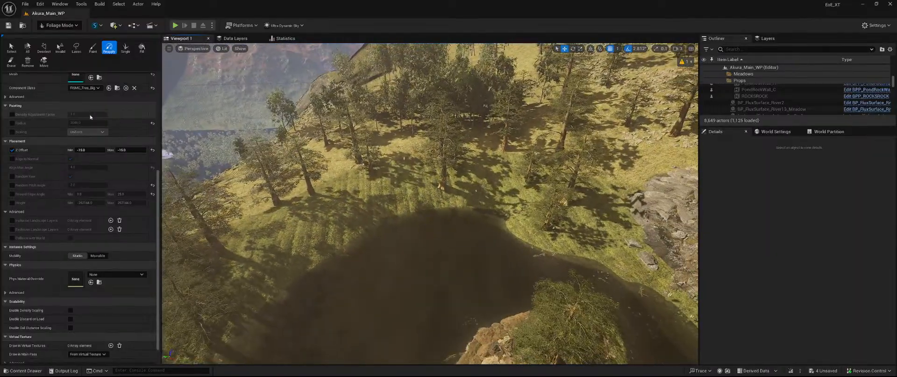
Enlarge the Reapply brush to cover the whole pond area, reapply the Z offset across the surrounding hillsides, and save the level
scroll(32, 221, "up", 5)
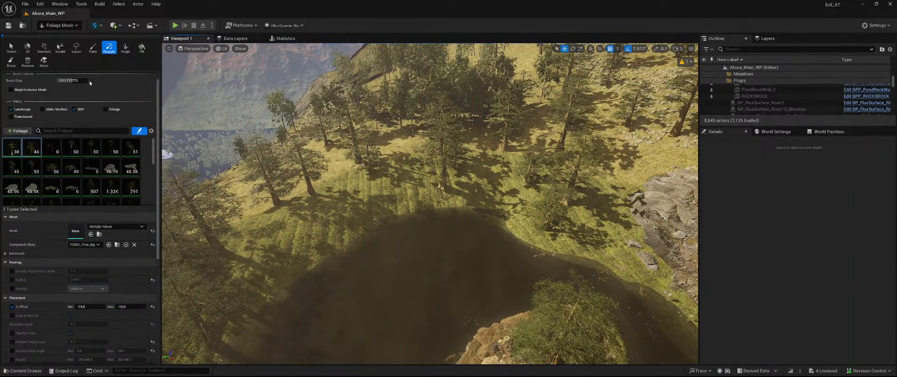
scroll(89, 83, "up", 1)
left_click_drag(72, 90, 88, 91)
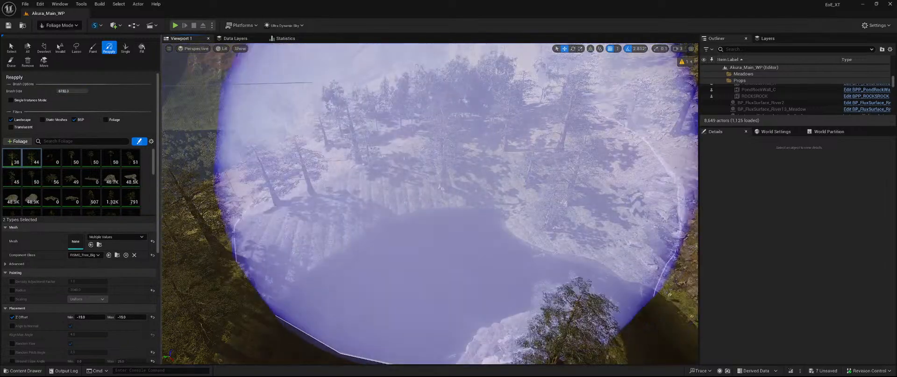
mouse_move(458, 157)
right_mouse_down()
mouse_move(528, 196)
mouse_move(342, 152)
right_mouse_up()
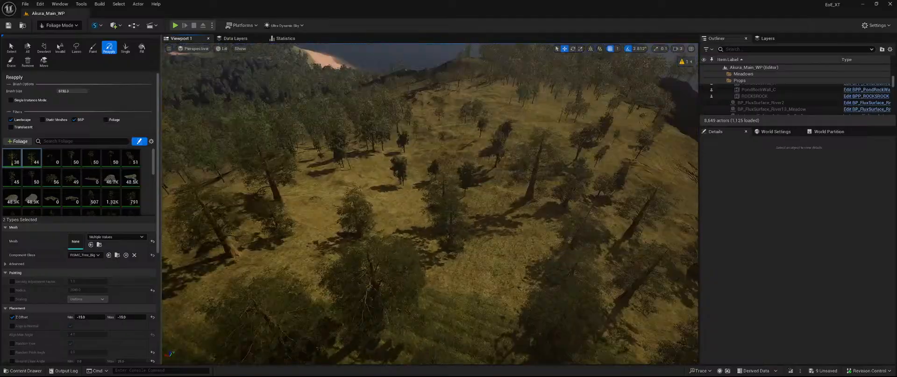
right_click_drag(327, 182, 411, 200)
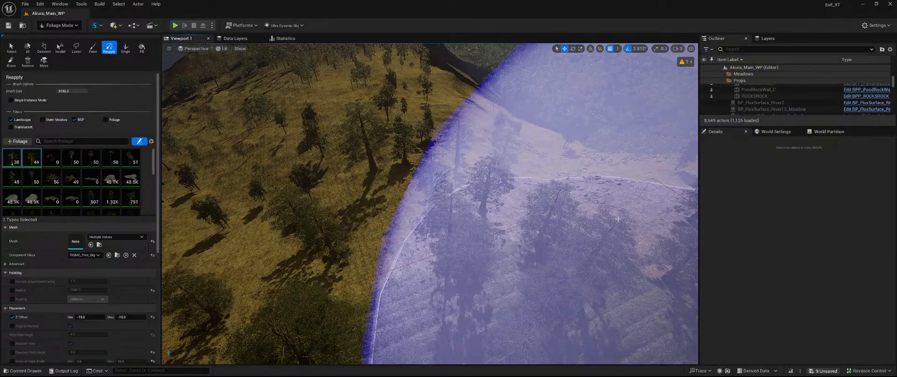
key("ctrl+s")
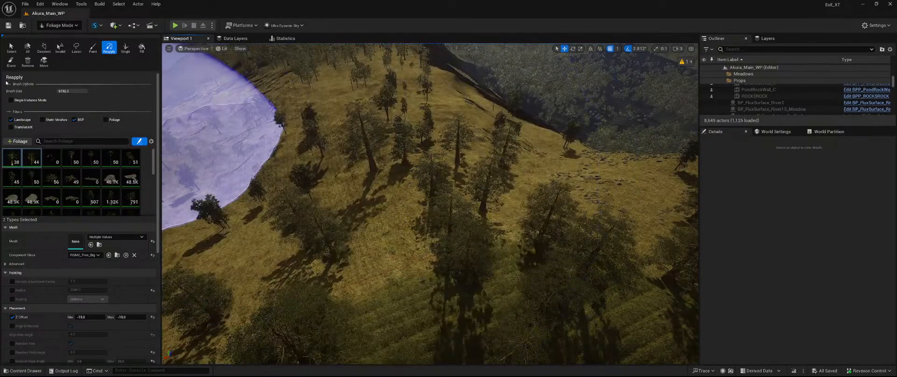
Reduce the Reapply brush size, then select the tree with the raised base on the grassy slope and lower it slightly
left_click_drag(82, 90, 68, 91)
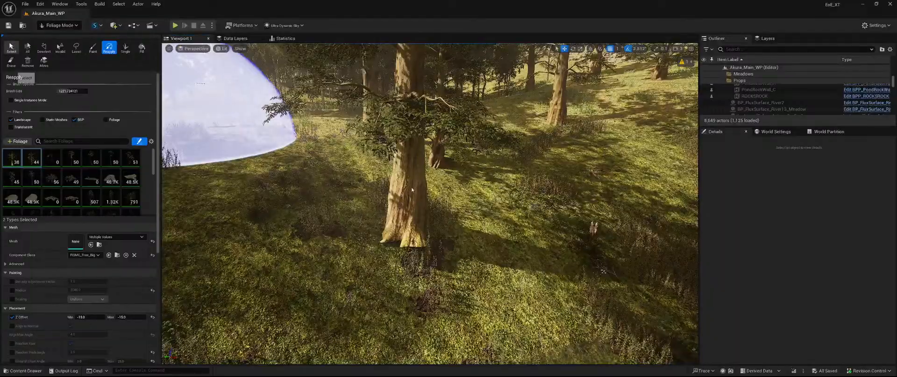
left_click(12, 47)
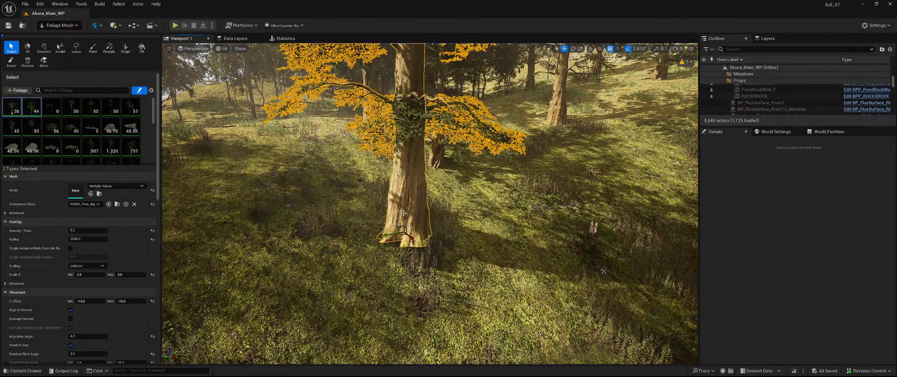
left_click_drag(404, 213, 405, 224)
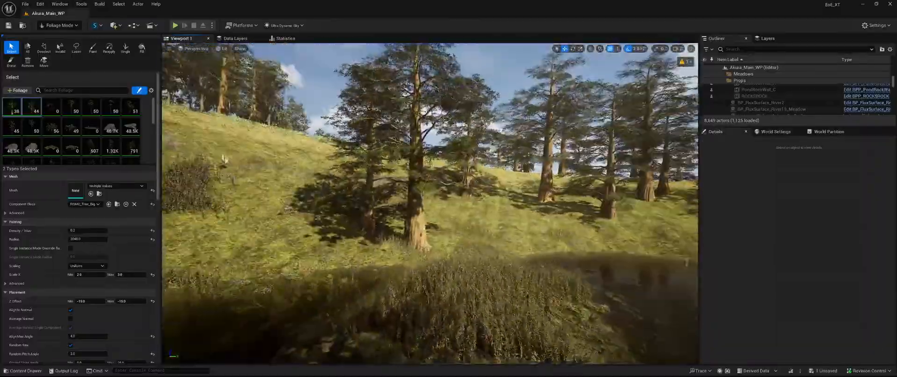
Check the bases of the large trees on the slopes and in the woodland, then save the modified foliage actors
key("w")
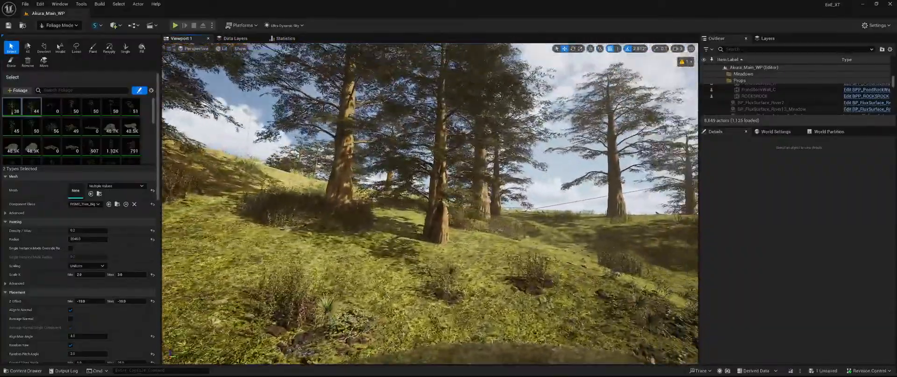
key("w")
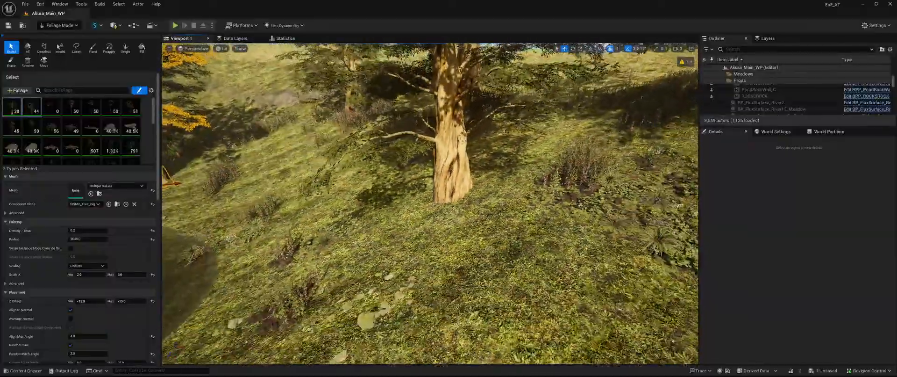
key("w")
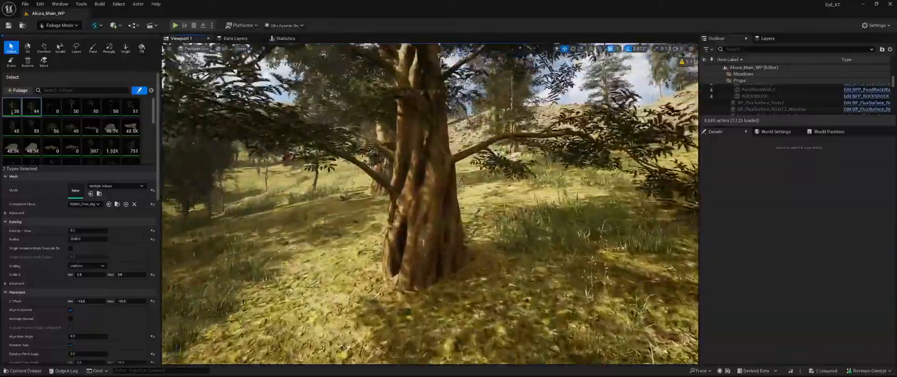
key("w")
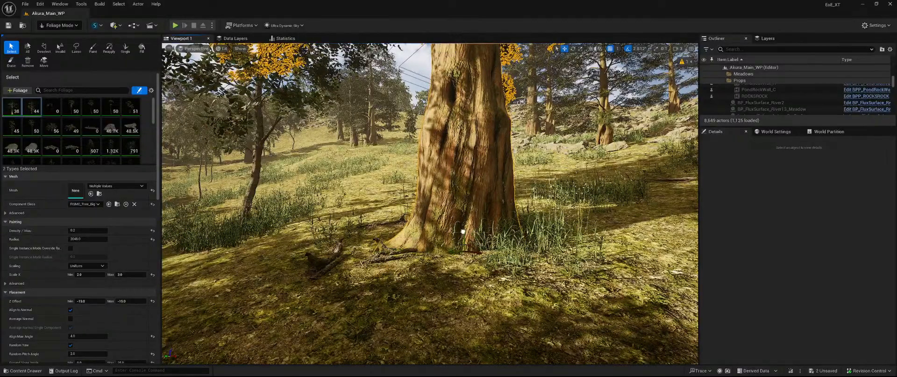
right_click_drag(463, 232, 224, 236)
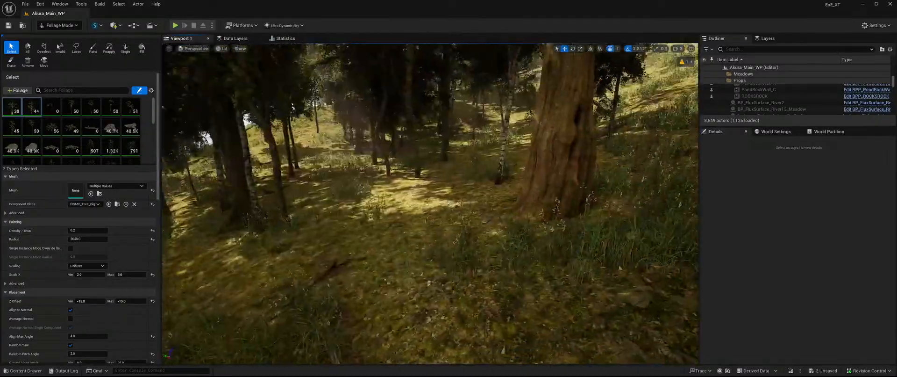
key("w")
right_click_drag(420, 206, 530, 201)
left_click(530, 202)
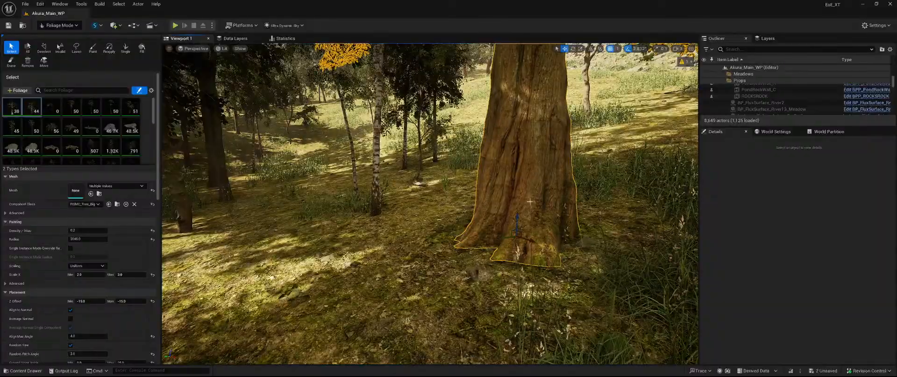
right_click_drag(530, 201, 243, 228)
key("w")
left_click(824, 370)
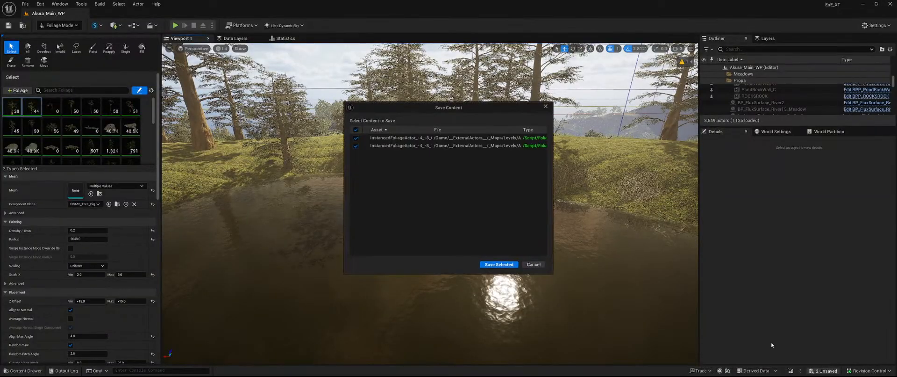
left_click(511, 264)
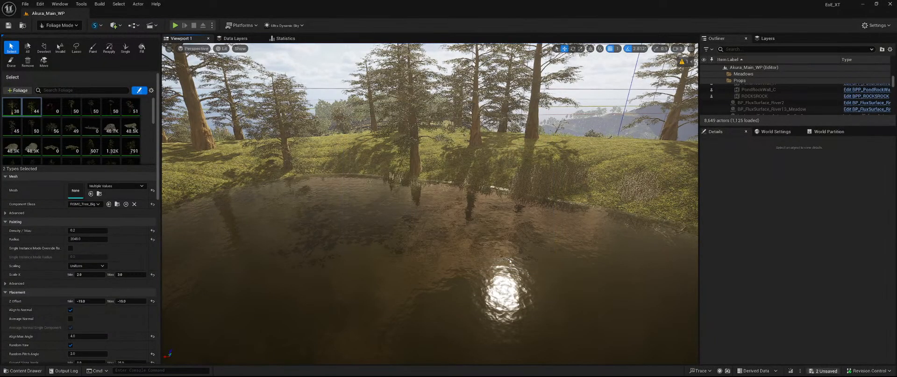
Activate the foliage Paint tool and select FT_MF_TreesDogwoodLarge_B together with the three neighbouring tree types for painting
left_click(27, 102)
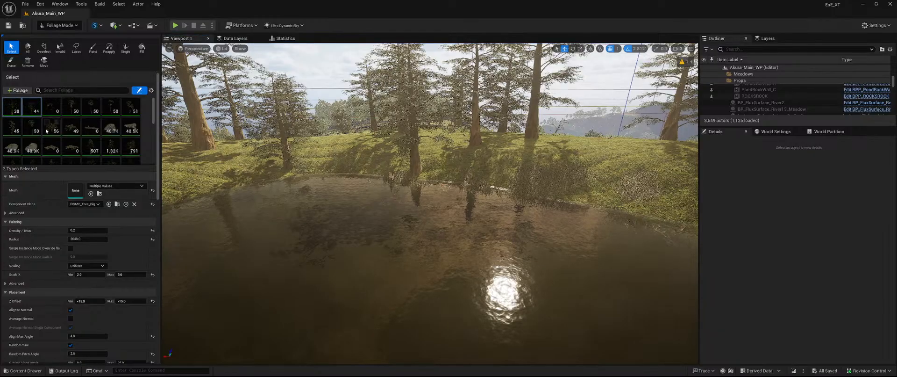
scroll(71, 146, "down", 2)
scroll(72, 147, "down", 1)
left_click(93, 48)
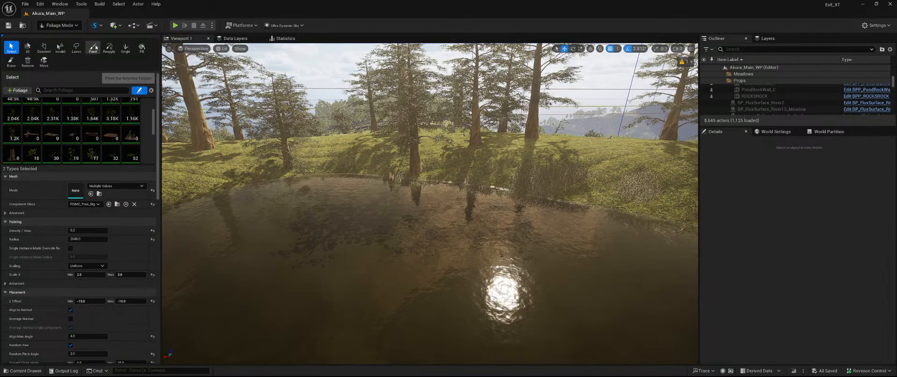
scroll(66, 194, "down", 2)
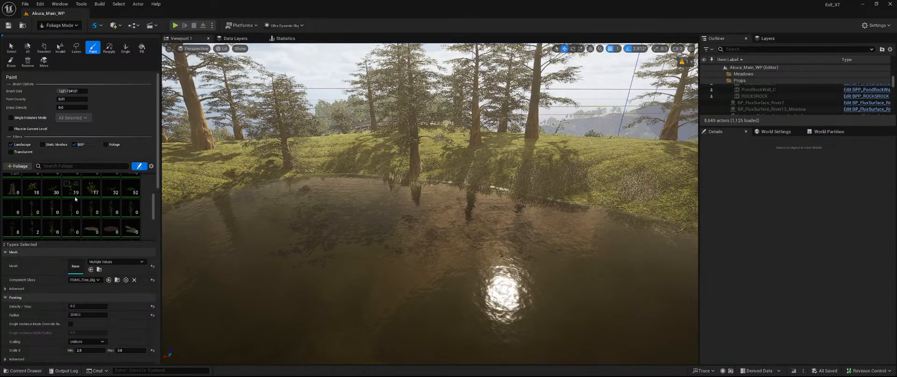
scroll(66, 196, "up", 4)
scroll(68, 214, "up", 1)
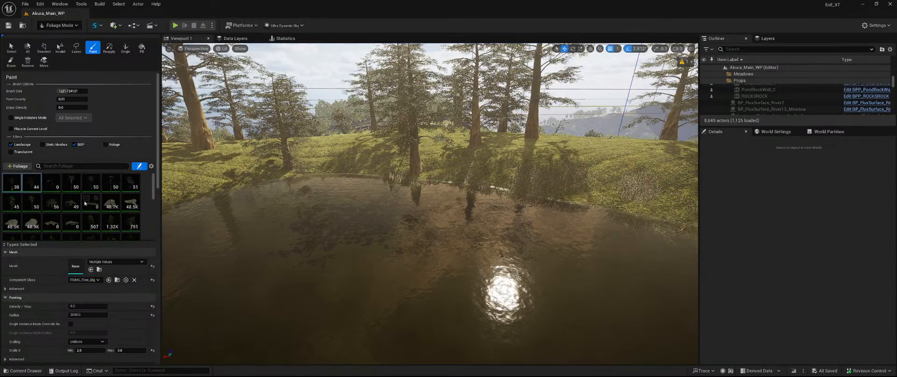
scroll(81, 197, "down", 3)
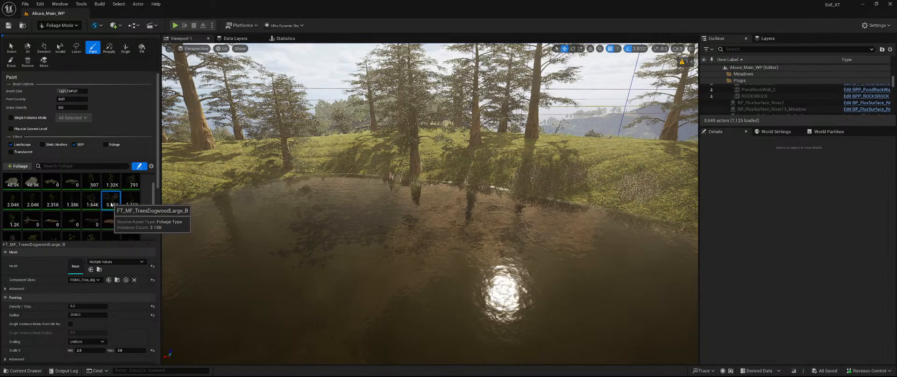
left_click(112, 204)
left_click(89, 196, "ctrl")
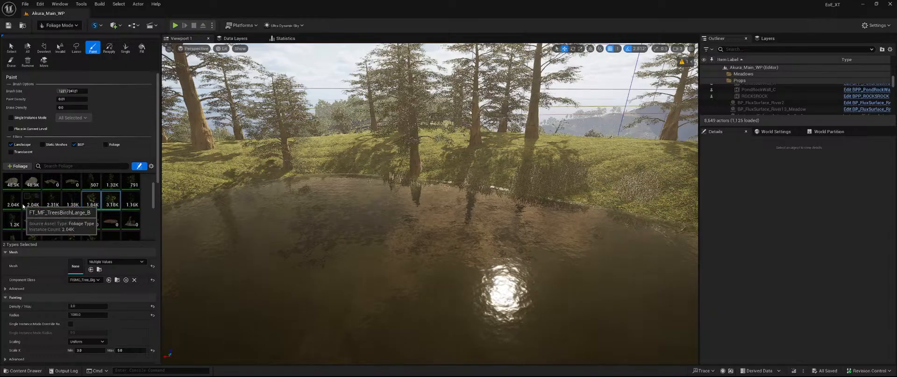
left_click(128, 204, "ctrl")
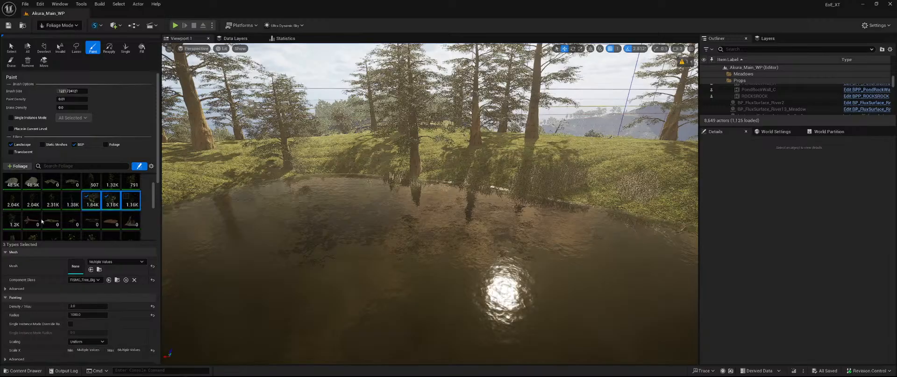
left_click(12, 223, "ctrl")
left_click(127, 197)
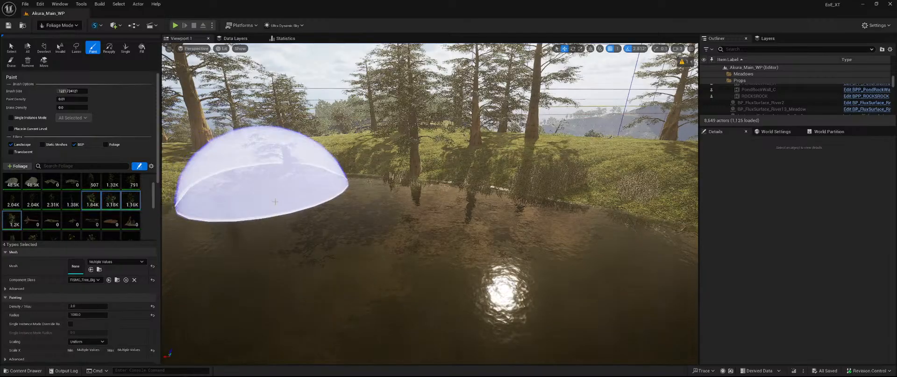
Try painting the selected trees in one stroke across the grassy hillside beside the pond, then undo it
mouse_move(261, 210)
right_mouse_down()
mouse_move(285, 185)
mouse_move(308, 94)
mouse_move(318, 196)
mouse_move(299, 210)
right_mouse_up()
mouse_move(335, 143)
left_mouse_down()
mouse_move(400, 156)
mouse_move(573, 106)
left_mouse_up()
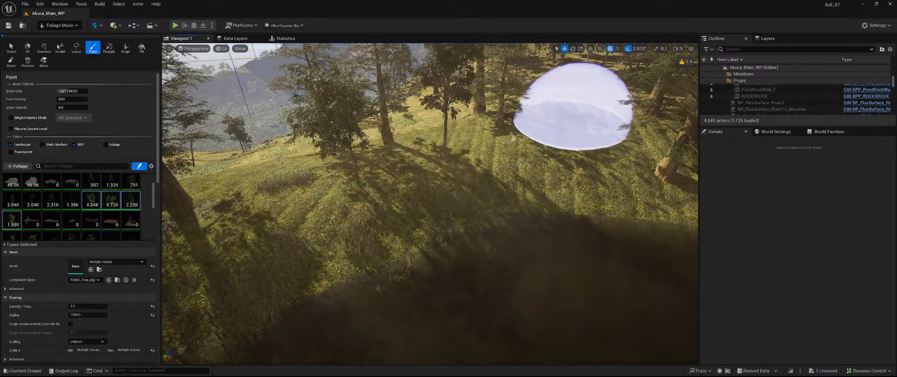
right_click_drag(447, 158, 431, 151)
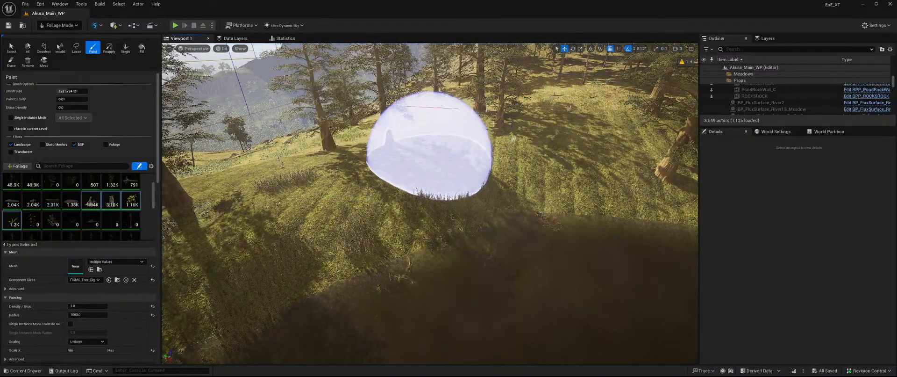
key("ctrl+z")
Try a foliage brush edit with the selected tree types in the shaded woodland, then undo it
mouse_move(562, 98)
right_mouse_down()
mouse_move(556, 105)
mouse_move(546, 49)
mouse_move(542, 66)
right_mouse_up()
key("s")
right_click_drag(446, 281, 422, 306)
right_click_drag(486, 271, 489, 280)
key("s")
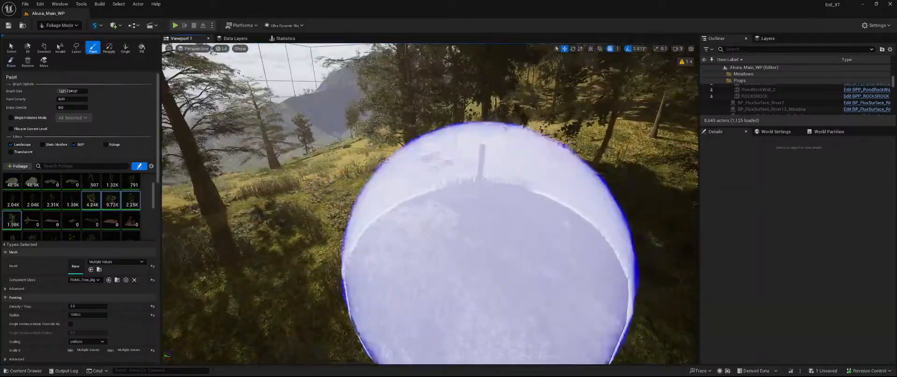
left_click(456, 260, "shift")
right_click_drag(457, 260, 451, 266)
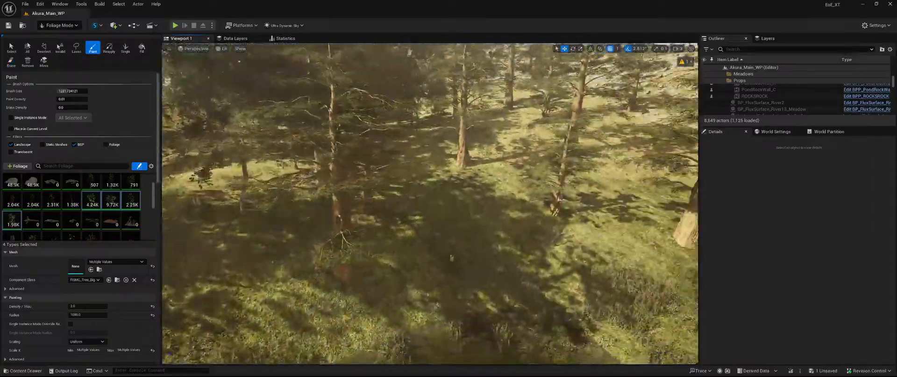
right_click_drag(451, 258, 374, 258)
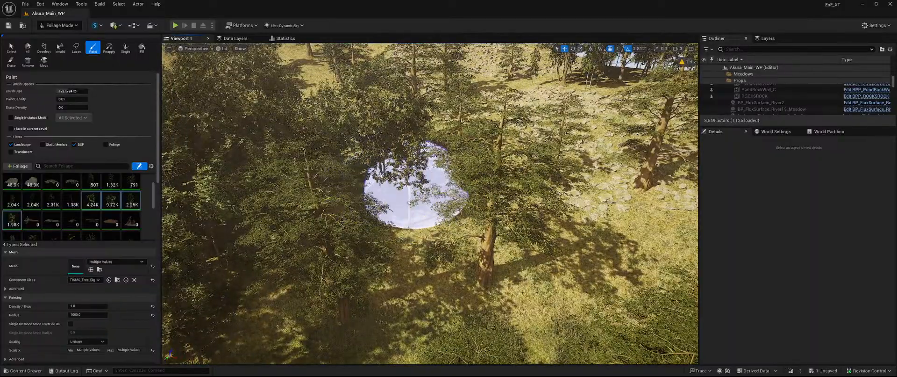
key("ctrl+z")
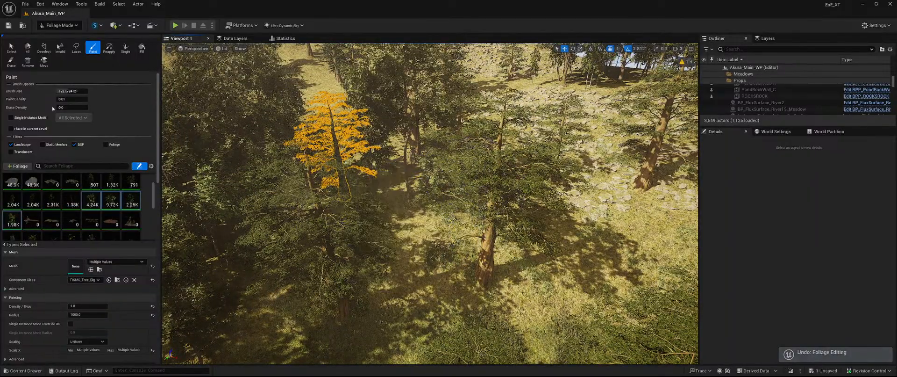
Paint the selected trees sparsely across the grassy slope above the rock outcrop
right_click_drag(430, 202, 538, 203)
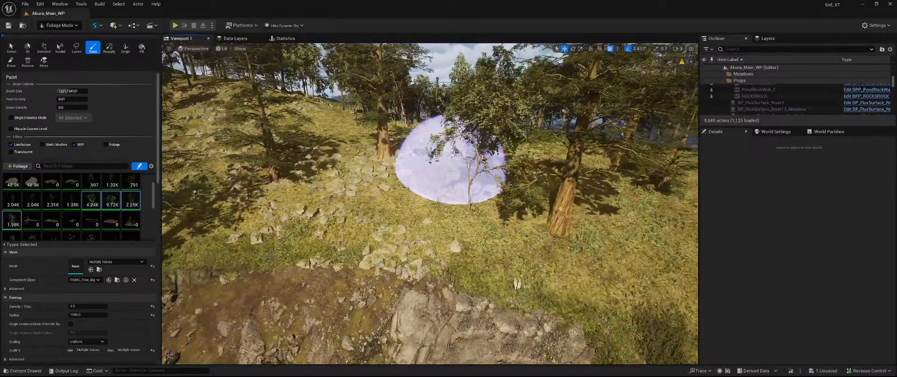
mouse_move(367, 201)
left_mouse_down("shift")
mouse_move(401, 204)
mouse_move(320, 186)
left_mouse_up("shift")
right_click_drag(240, 187, 227, 192)
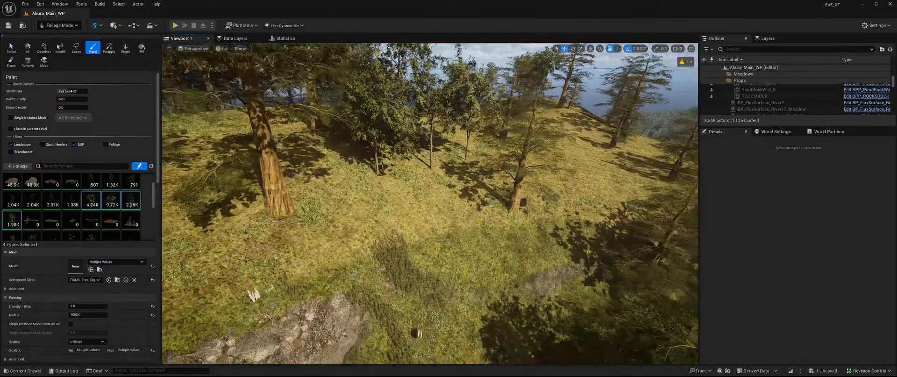
key("w")
mouse_move(430, 203)
right_mouse_down()
mouse_move(430, 177)
mouse_move(373, 220)
mouse_move(341, 222)
mouse_move(353, 196)
right_mouse_up()
key("w")
key("e")
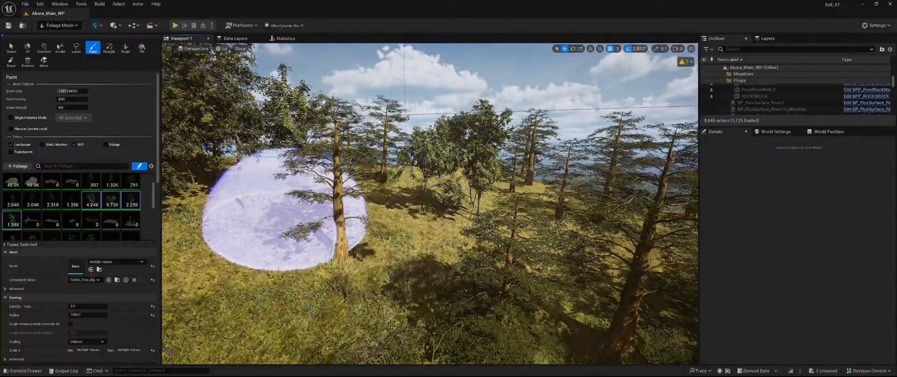
Add more of the selected trees among the existing woodland on the open hilltop
mouse_move(285, 208)
right_mouse_down()
mouse_move(286, 262)
mouse_move(392, 159)
right_mouse_up()
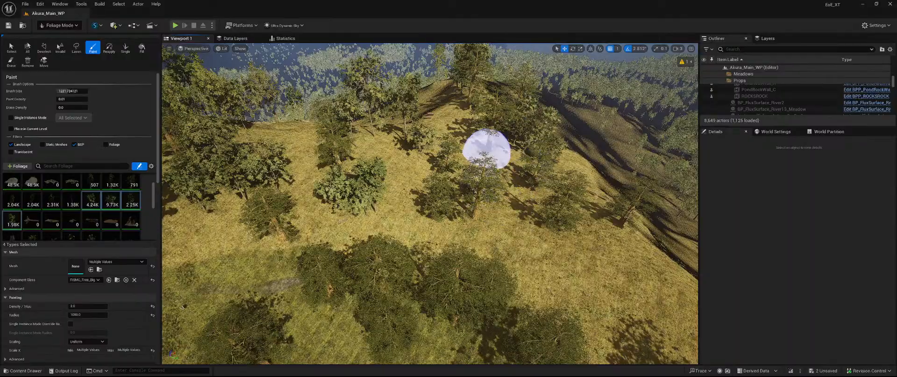
key("shift")
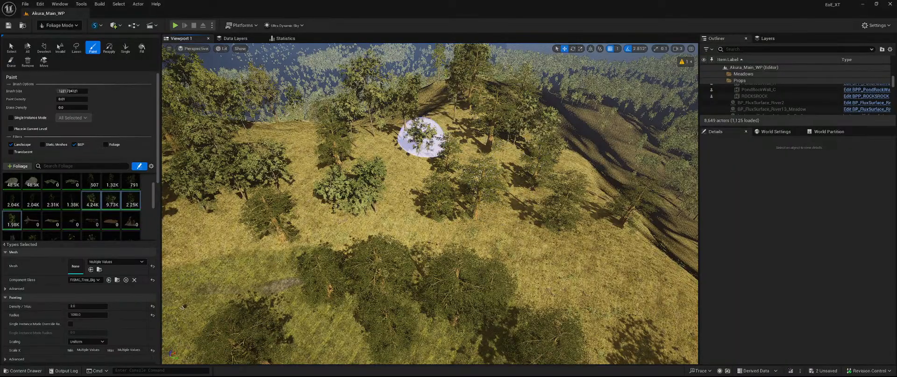
right_click_drag(421, 137, 428, 172)
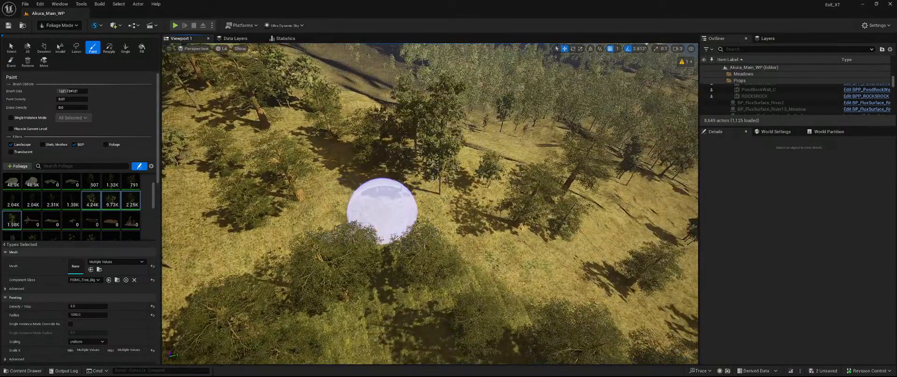
key("w")
mouse_move(382, 211)
right_mouse_down()
mouse_move(382, 238)
mouse_move(386, 173)
right_mouse_up()
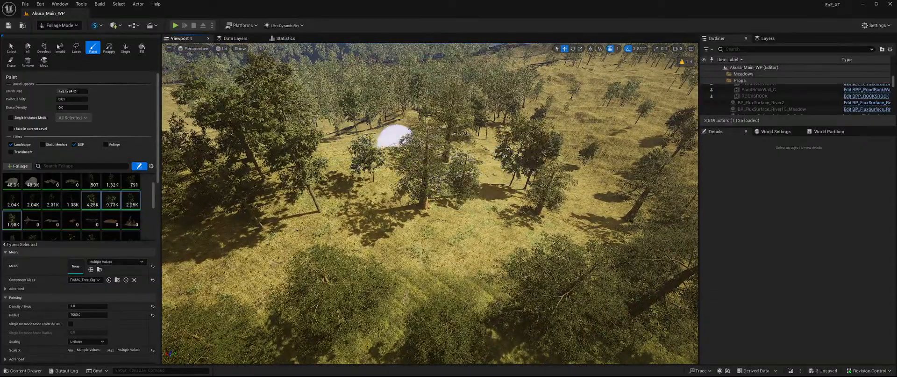
Review the selected types' placement settings, then paint additional trees between the large ones on the ridge hillside
scroll(15, 288, "down", 8)
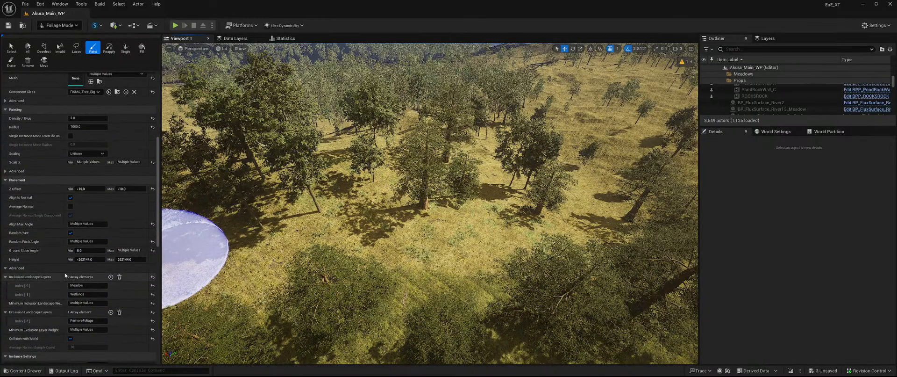
scroll(75, 224, "up", 7)
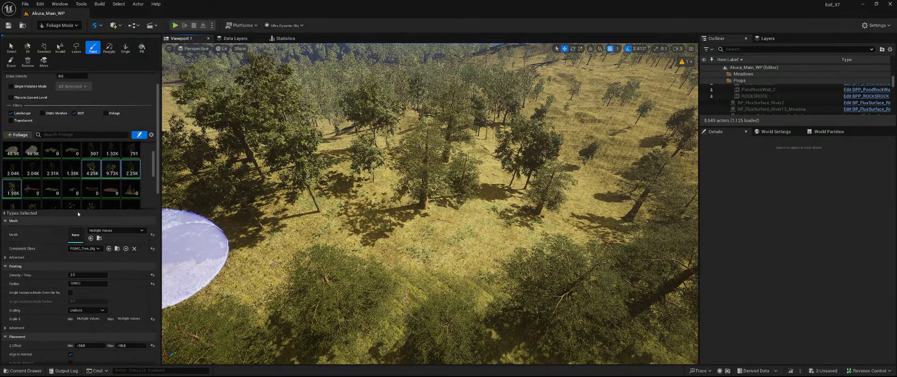
mouse_move(414, 241)
right_mouse_down()
mouse_move(420, 154)
mouse_move(519, 239)
mouse_move(556, 220)
right_mouse_up()
key("w")
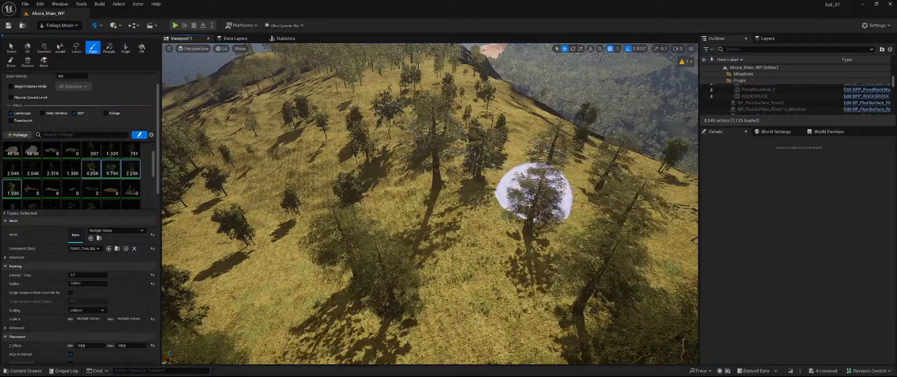
left_click(457, 237)
right_click_drag(378, 223, 402, 255)
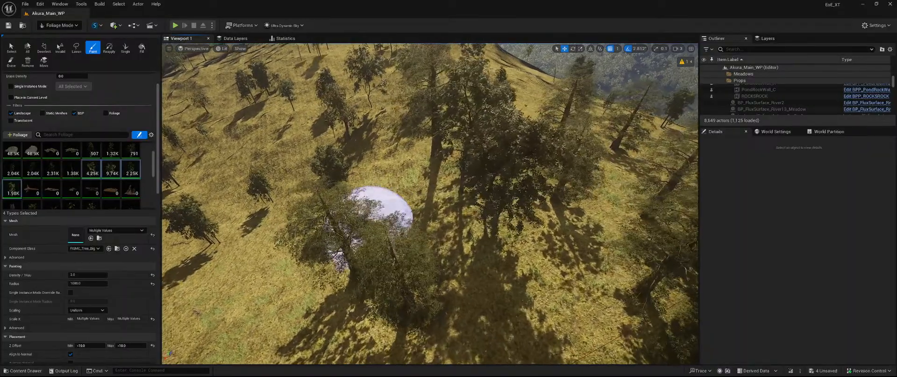
Paint further trees down the hillside and one in the grassy gap between the large trees near the pond
key("w")
mouse_move(414, 200)
right_mouse_down()
mouse_move(460, 182)
mouse_move(438, 191)
right_mouse_up()
mouse_move(523, 147)
right_mouse_down()
mouse_move(568, 164)
mouse_move(585, 224)
right_mouse_up()
left_click(589, 285)
key("w")
right_click_drag(589, 285, 579, 201)
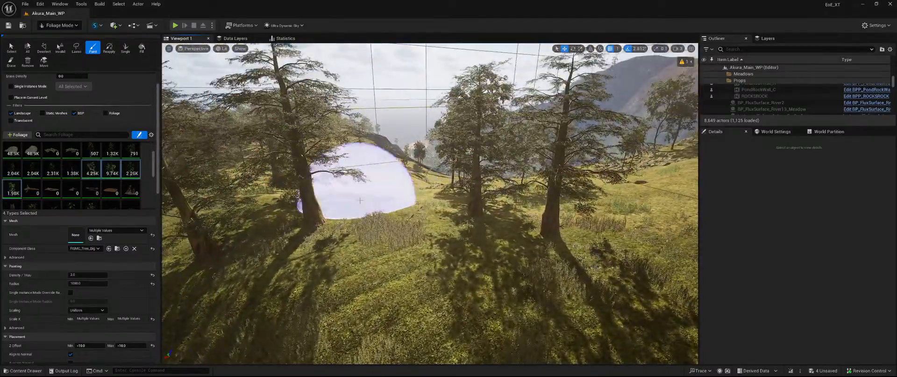
left_click(391, 207)
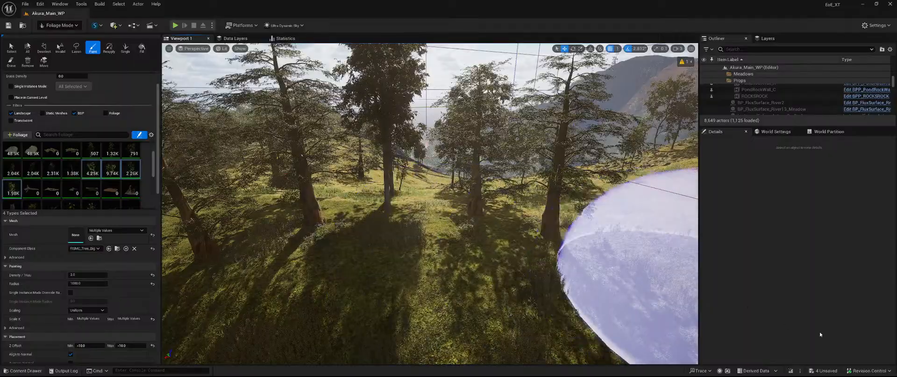
Save all the modified InstancedFoliageActor assets
left_click(824, 370)
left_click(533, 265)
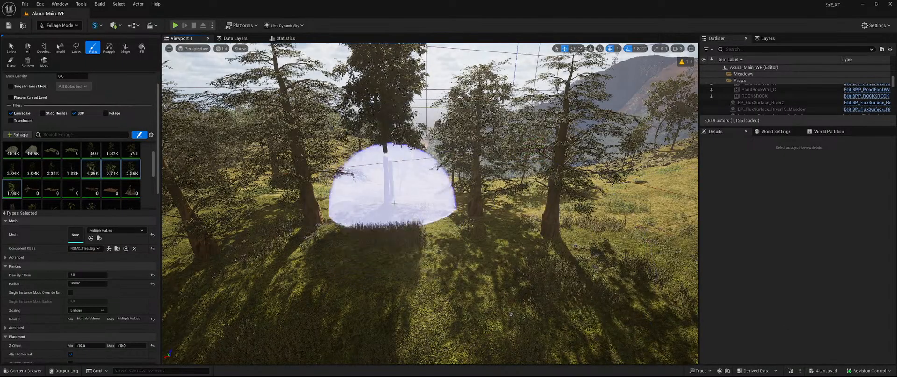
mouse_move(380, 190)
right_mouse_down()
mouse_move(402, 196)
mouse_move(412, 261)
mouse_move(397, 259)
mouse_move(449, 208)
right_mouse_up()
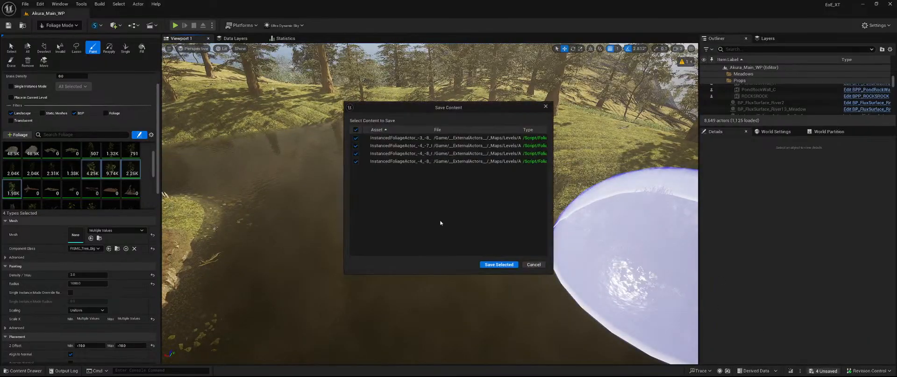
key("ctrl+s")
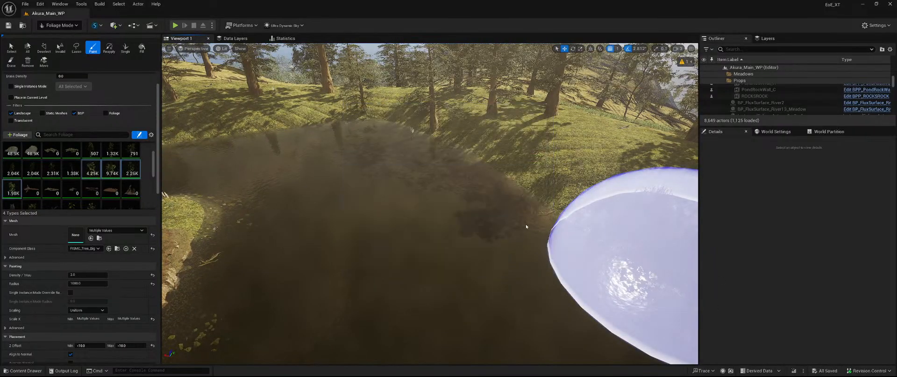
Leave foliage editing to inspect the pond and its grassy banks, then switch to painting in Landscape mode
left_click(59, 26)
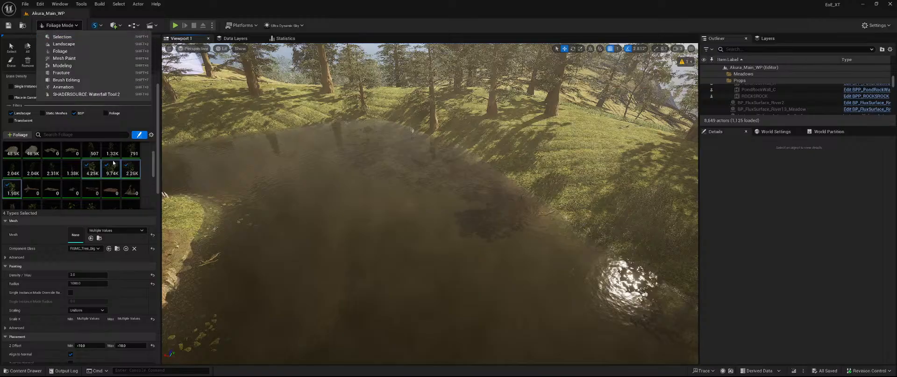
left_click(86, 165)
left_click(60, 25)
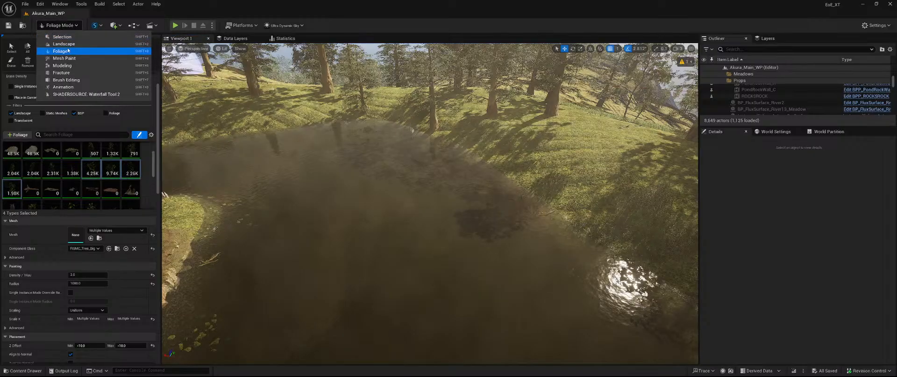
left_click(60, 37)
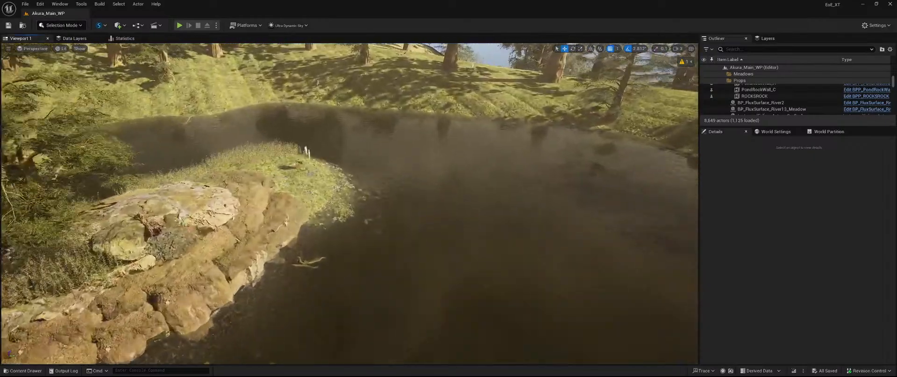
right_click_drag(350, 203, 259, 189)
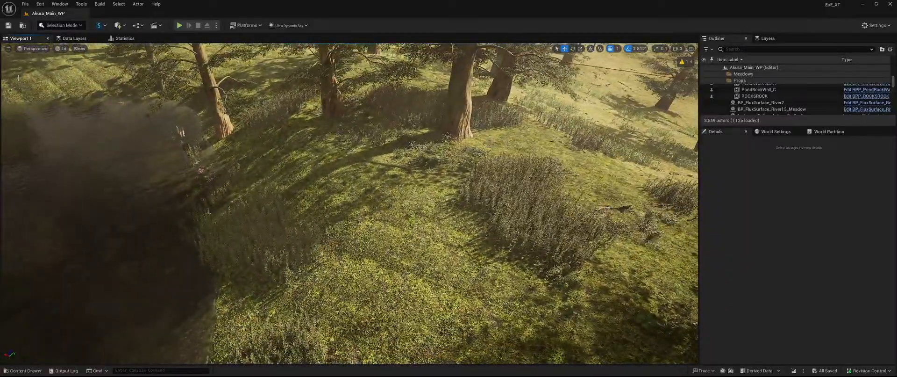
left_click(61, 26)
left_click(61, 44)
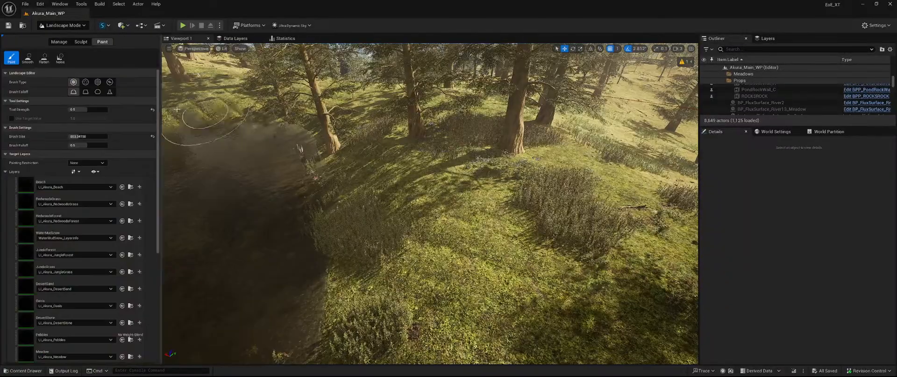
Switch to landscape sculpting with the Smooth tool and smooth the ridged grassy slope between the trees beside the pond
left_click(81, 41)
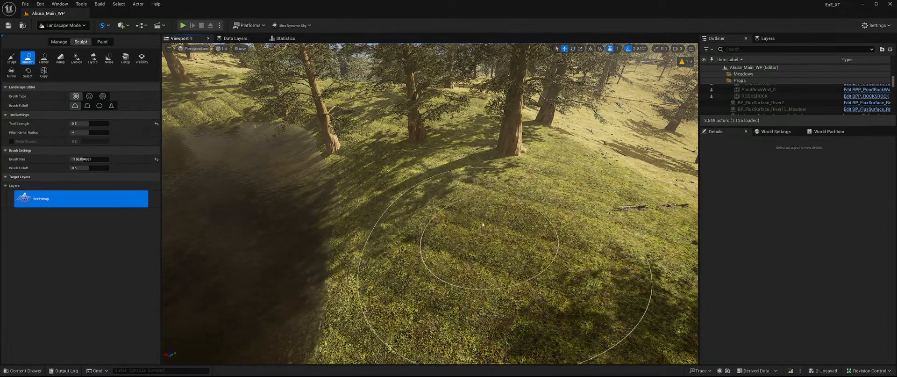
key("w")
mouse_move(550, 231)
right_mouse_down()
mouse_move(524, 182)
mouse_move(561, 173)
mouse_move(551, 140)
right_mouse_up()
key("s")
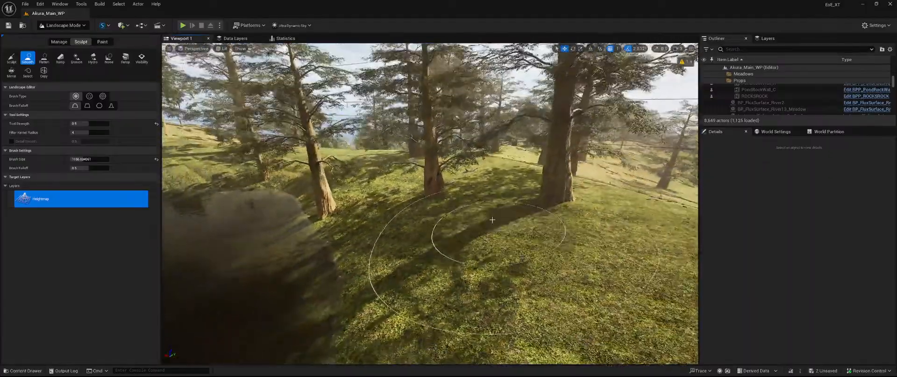
right_click_drag(535, 189, 450, 237)
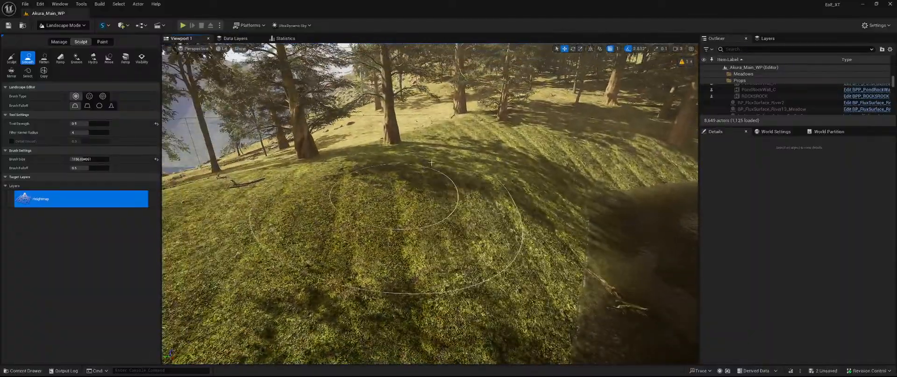
mouse_move(406, 182)
left_mouse_down()
mouse_move(314, 201)
mouse_move(453, 177)
left_mouse_up()
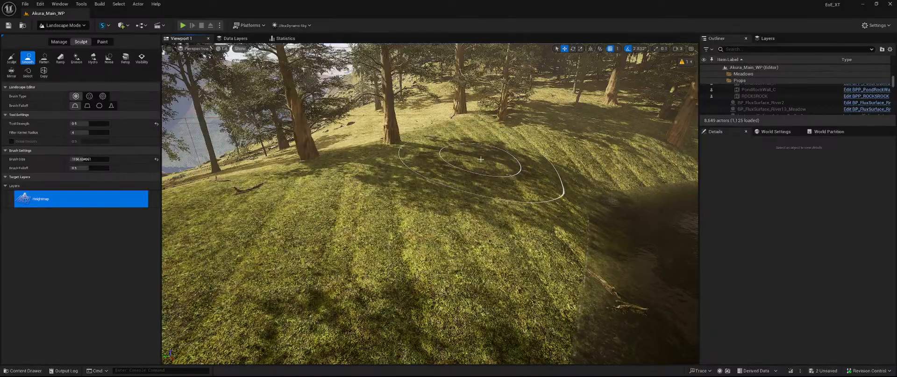
left_click_drag(398, 139, 435, 129)
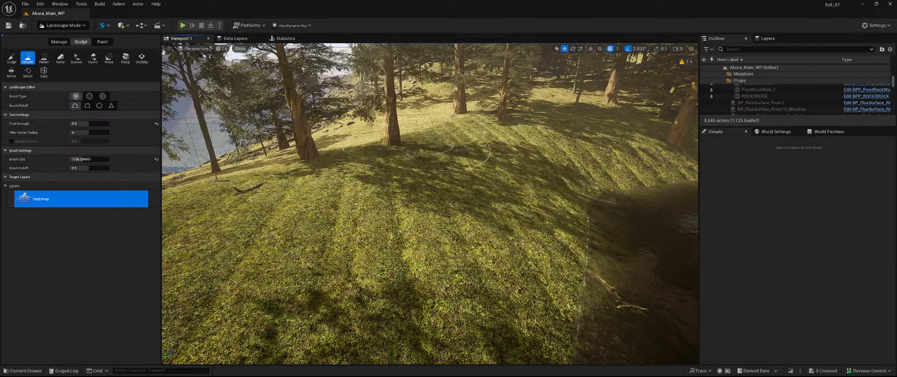
mouse_move(543, 128)
left_mouse_down()
mouse_move(617, 140)
mouse_move(560, 110)
mouse_move(445, 128)
left_mouse_up()
mouse_move(265, 252)
right_mouse_down()
mouse_move(462, 113)
mouse_move(421, 196)
mouse_move(280, 210)
right_mouse_up()
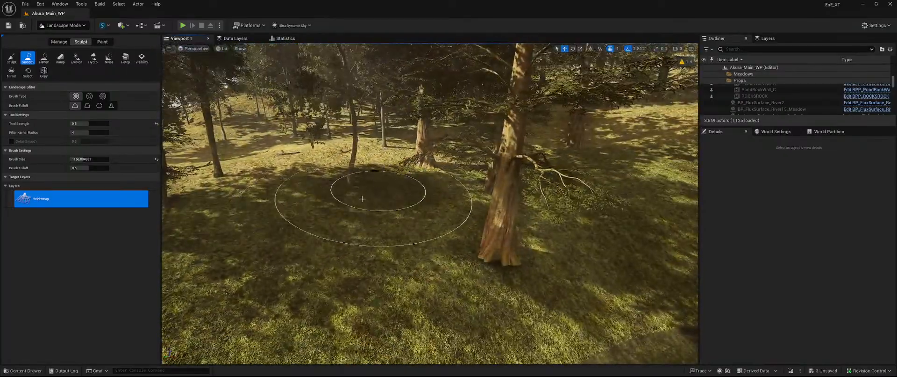
mouse_move(403, 229)
left_mouse_down()
mouse_move(461, 208)
mouse_move(470, 228)
mouse_move(278, 161)
left_mouse_up()
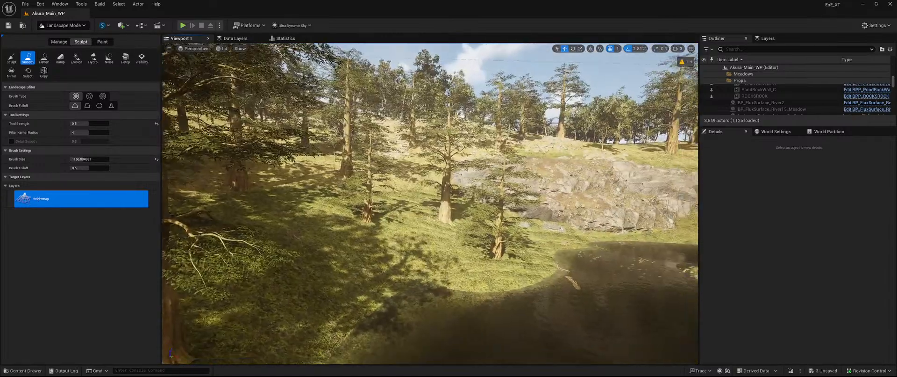
Examine the wooded banks near the rock wall and the slopes behind the pond for remaining uneven terrain
right_click_drag(320, 173, 336, 192)
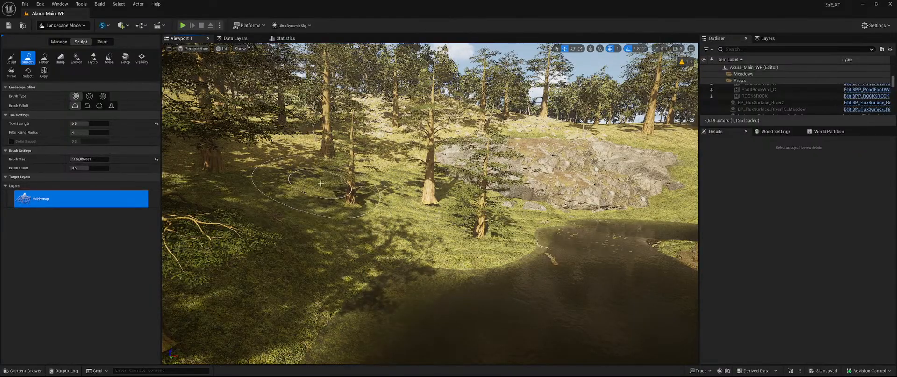
mouse_move(321, 183)
right_mouse_down()
mouse_move(440, 189)
mouse_move(427, 201)
mouse_move(414, 155)
right_mouse_up()
key("w")
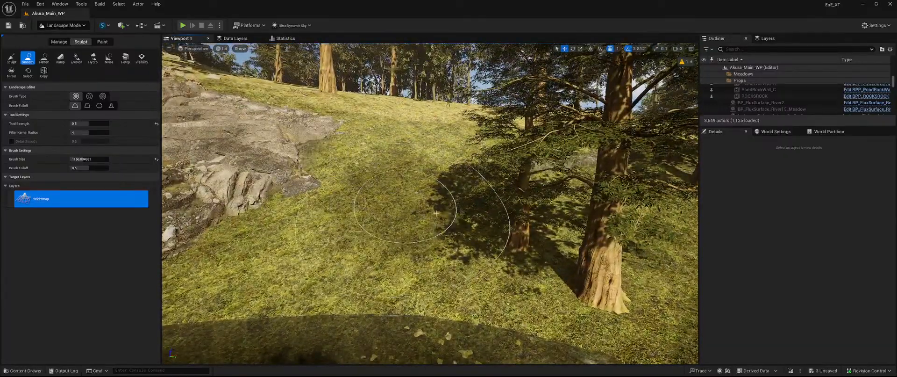
right_click_drag(528, 225, 655, 248)
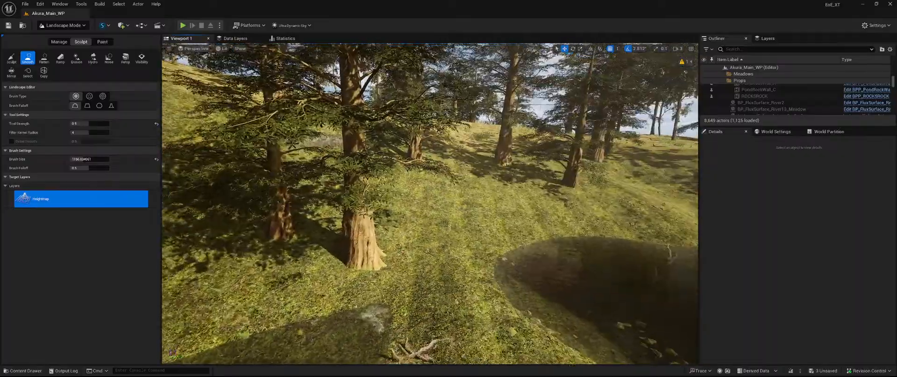
right_click_drag(481, 178, 445, 165)
key("w")
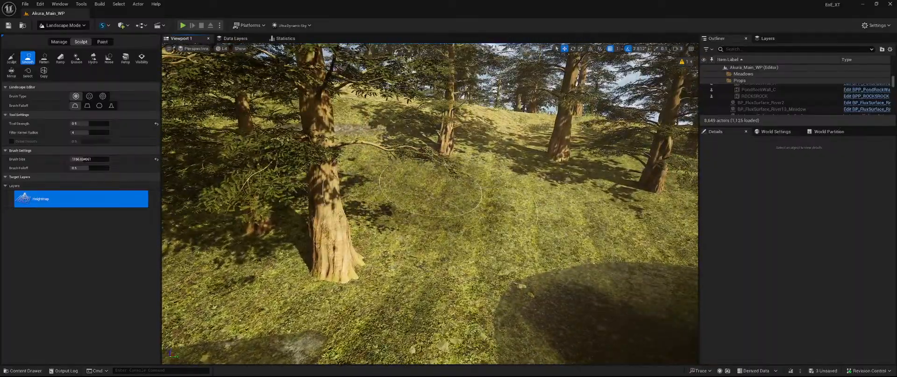
key("w")
right_click_drag(445, 165, 563, 171)
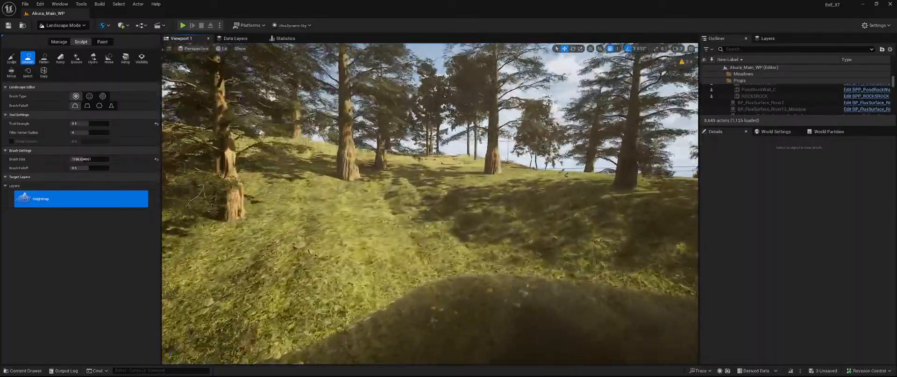
Smooth the uneven ground around the tree bases on the wooded slopes above the pond
mouse_move(446, 180)
right_mouse_down()
mouse_move(446, 189)
mouse_move(355, 168)
mouse_move(299, 206)
mouse_move(278, 186)
right_mouse_up()
key("w")
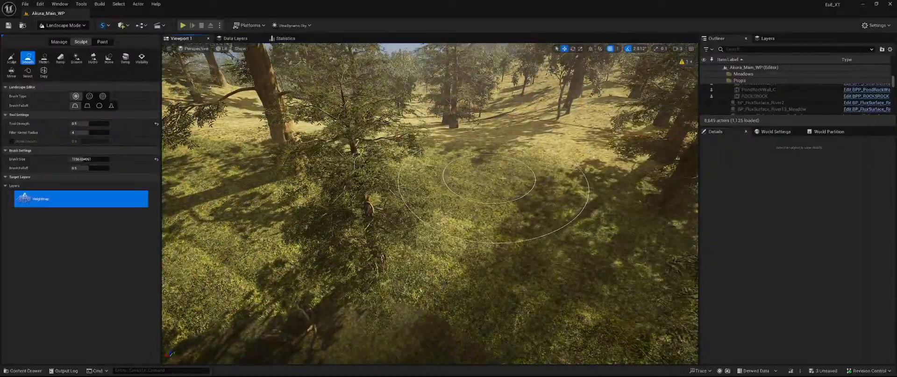
mouse_move(503, 178)
right_mouse_down()
mouse_move(468, 206)
mouse_move(430, 187)
mouse_move(420, 140)
right_mouse_up()
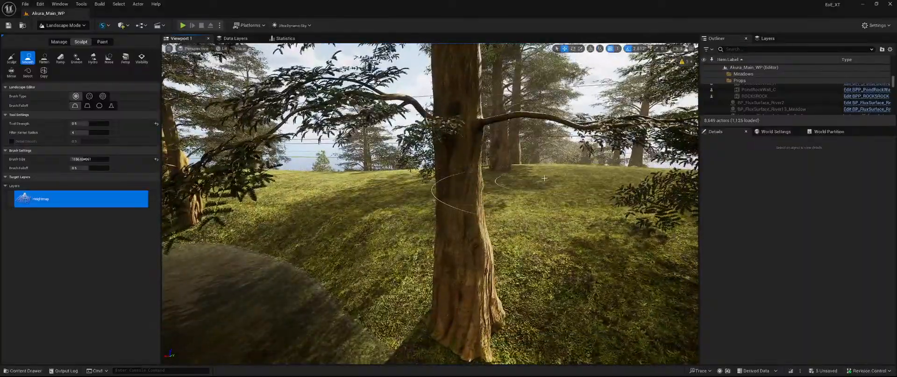
mouse_move(586, 180)
right_mouse_down()
mouse_move(621, 220)
mouse_move(560, 234)
mouse_move(556, 224)
mouse_move(631, 196)
mouse_move(427, 169)
right_mouse_up()
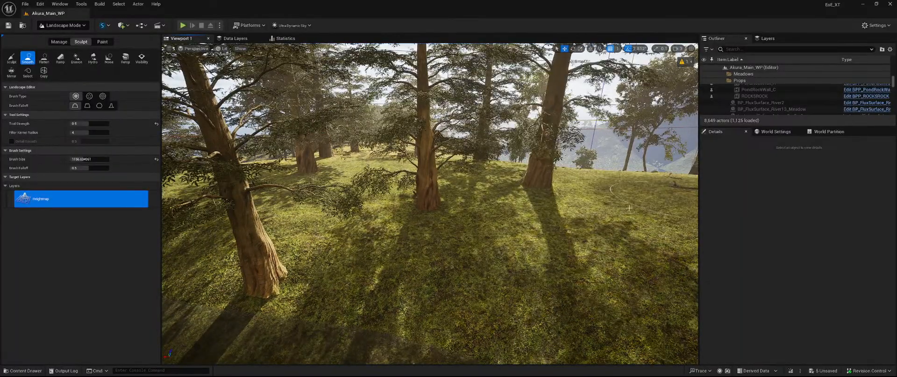
mouse_move(651, 186)
right_mouse_down()
mouse_move(691, 194)
mouse_move(538, 209)
right_mouse_up()
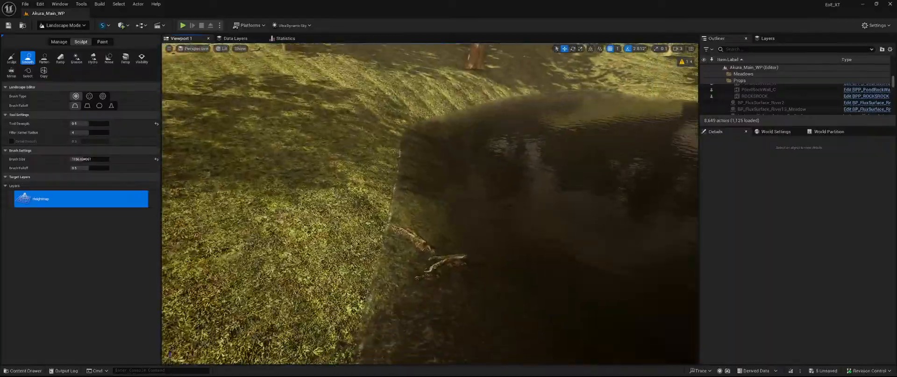
Review the whole pond from above and save the modified InstancedFoliageActor and LandscapeStreamingProxy assets
mouse_move(430, 204)
right_mouse_down()
mouse_move(238, 145)
mouse_move(229, 154)
mouse_move(215, 150)
mouse_move(281, 164)
mouse_move(210, 159)
mouse_move(229, 156)
mouse_move(450, 241)
right_mouse_up()
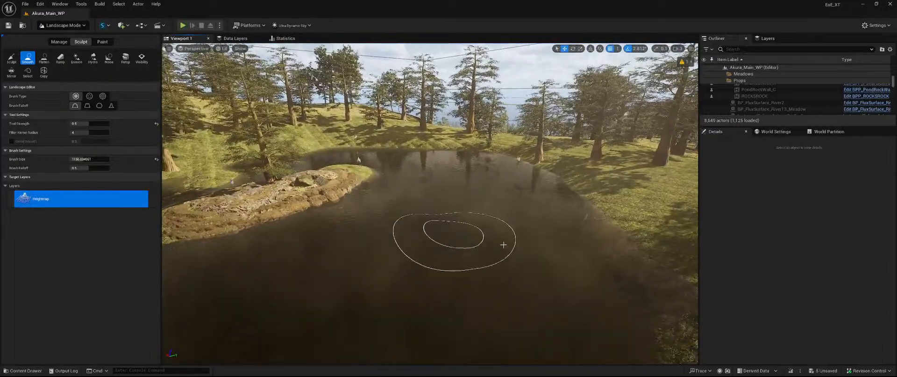
left_click(825, 370)
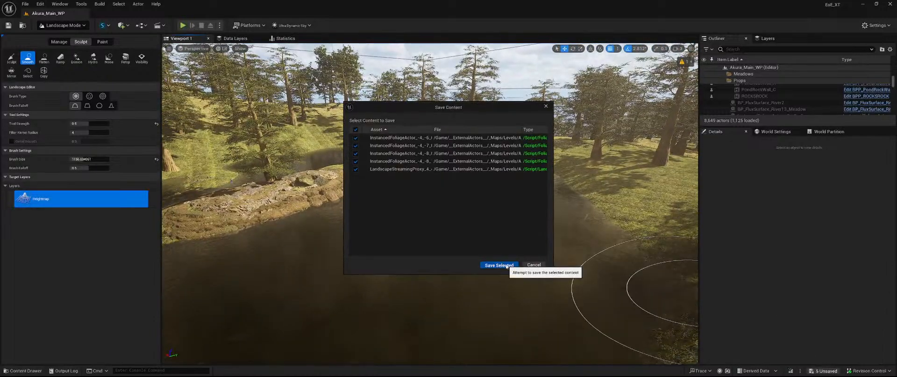
left_click(506, 264)
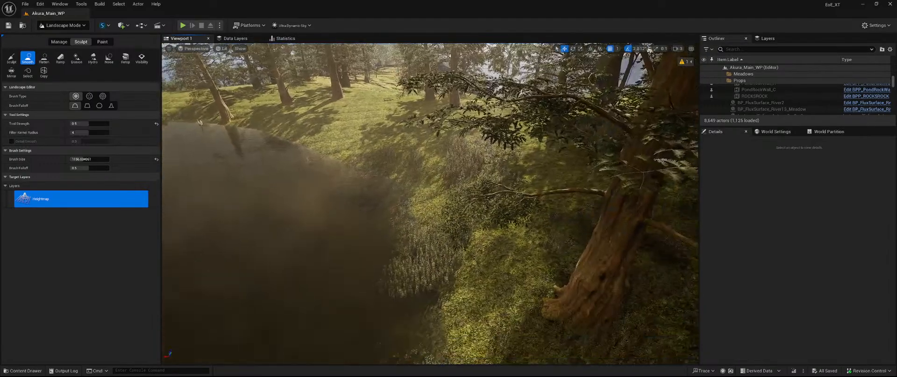
Switch to Foliage mode, select the four MF_Rocks foliage types and paint rocks on the shaded grassy bank of the pond
left_click(63, 25)
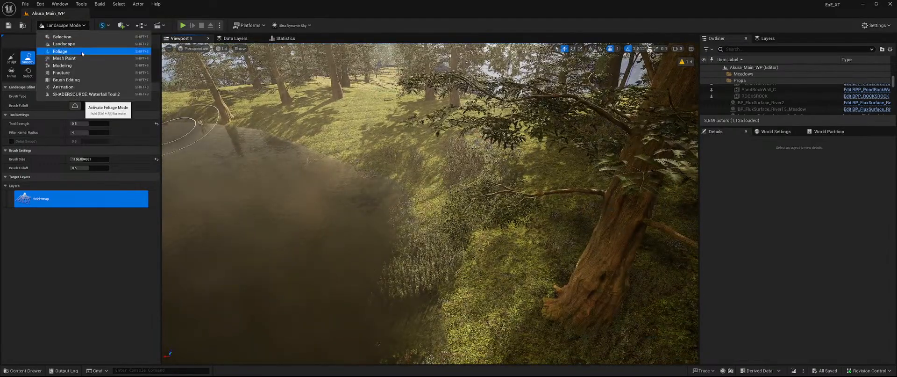
left_click(60, 51)
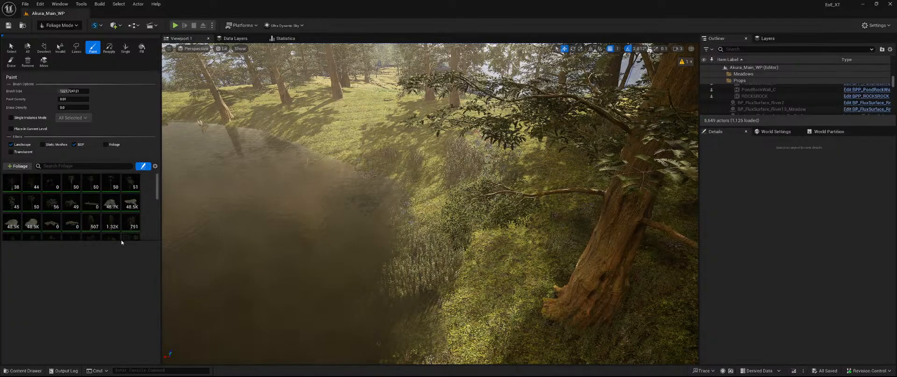
scroll(110, 196, "down", 1)
left_click(111, 183)
left_click(27, 198, "shift")
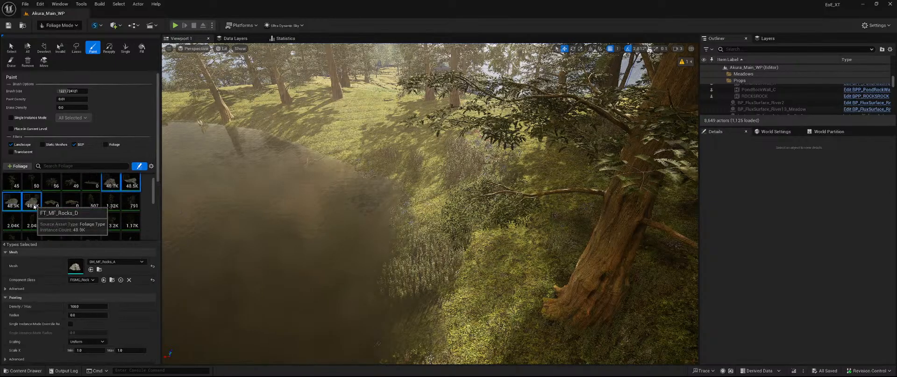
mouse_move(326, 223)
right_mouse_down()
mouse_move(365, 196)
mouse_move(327, 262)
mouse_move(299, 252)
mouse_move(327, 223)
right_mouse_up()
left_click(327, 222)
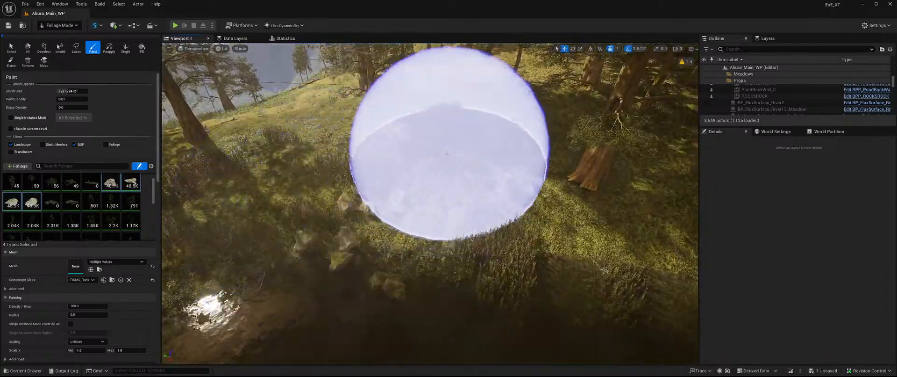
Paint more scattered rocks along the pond's edge, below the rock wall and on the banks of the narrow channel
mouse_move(626, 145)
right_mouse_down()
mouse_move(691, 154)
mouse_move(607, 152)
mouse_move(694, 155)
right_mouse_up()
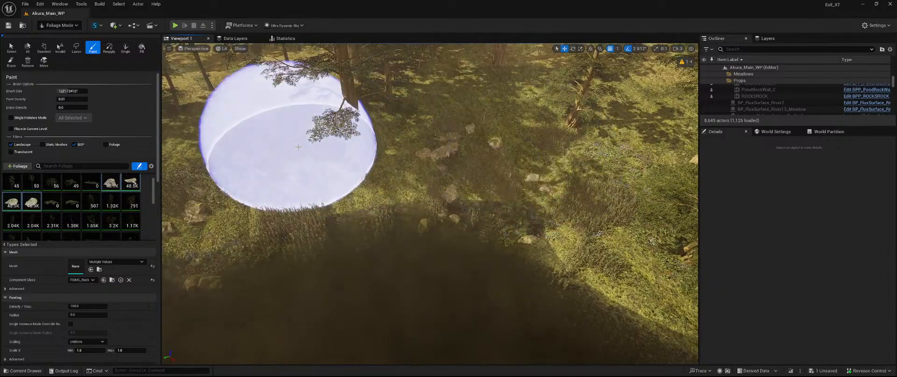
mouse_move(289, 150)
right_mouse_down()
mouse_move(385, 160)
mouse_move(481, 119)
right_mouse_up()
left_click(411, 144)
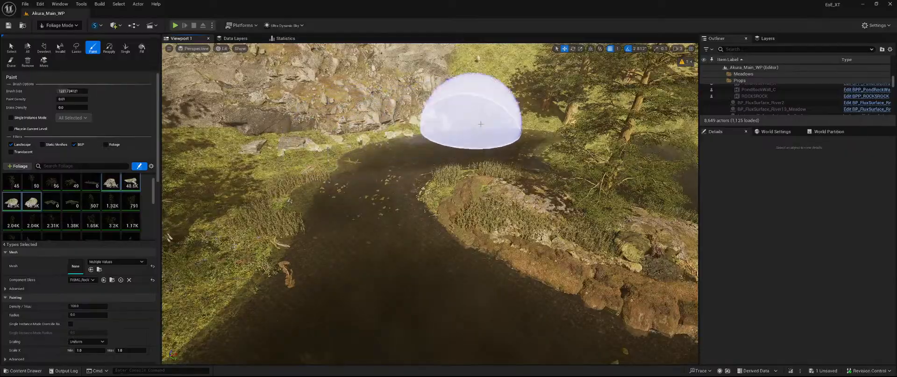
mouse_move(262, 143)
right_mouse_down()
mouse_move(374, 136)
mouse_move(294, 145)
right_mouse_up()
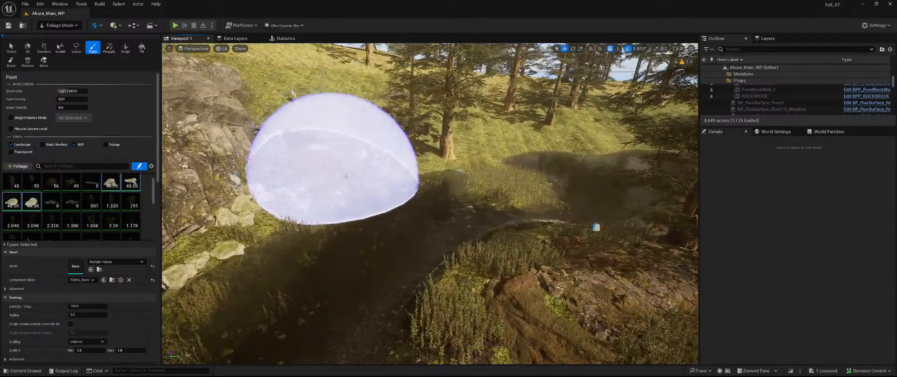
mouse_move(196, 194)
right_mouse_down()
mouse_move(173, 189)
mouse_move(210, 220)
mouse_move(220, 201)
right_mouse_up()
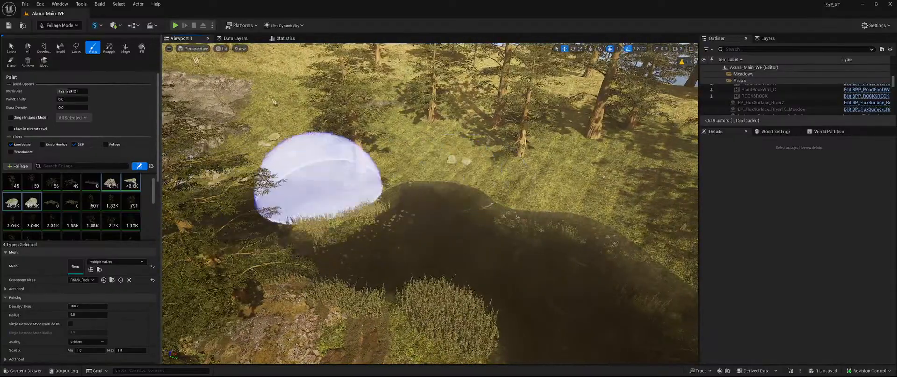
mouse_move(346, 183)
right_mouse_down()
mouse_move(356, 191)
mouse_move(329, 180)
mouse_move(220, 196)
mouse_move(390, 180)
right_mouse_up()
left_click(288, 227)
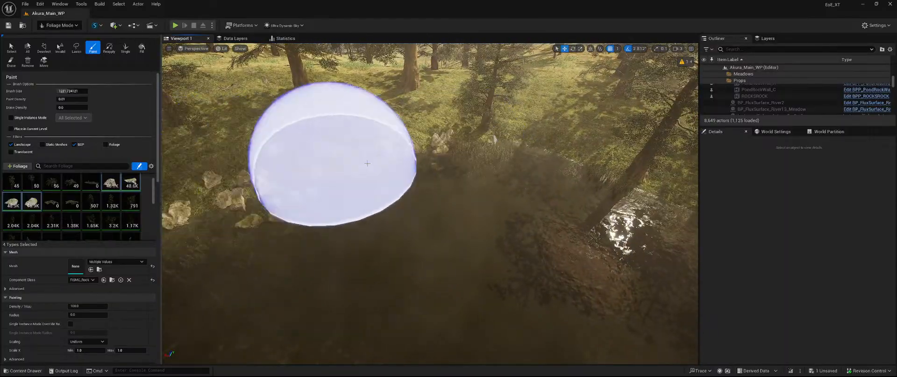
Reduce the foliage brush size for finer rock placement along the tree-lined shore
mouse_move(191, 196)
right_mouse_down()
mouse_move(199, 187)
mouse_move(70, 196)
mouse_move(261, 173)
mouse_move(264, 201)
mouse_move(255, 201)
right_mouse_up()
key("w")
key("s")
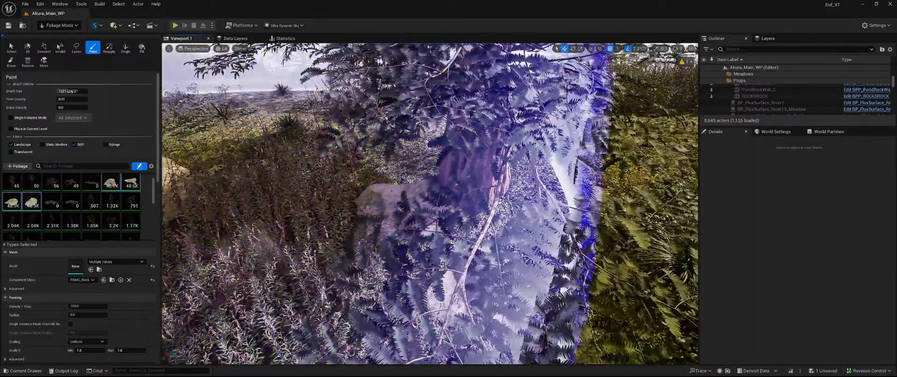
left_click_drag(66, 91, 62, 90)
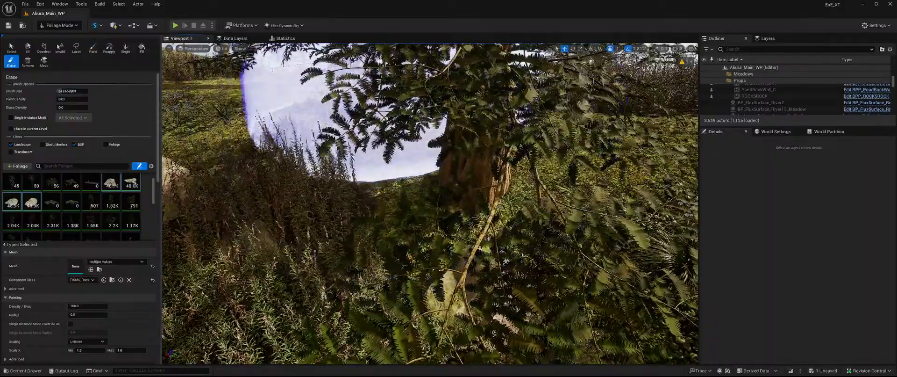
left_click_drag(63, 91, 68, 90)
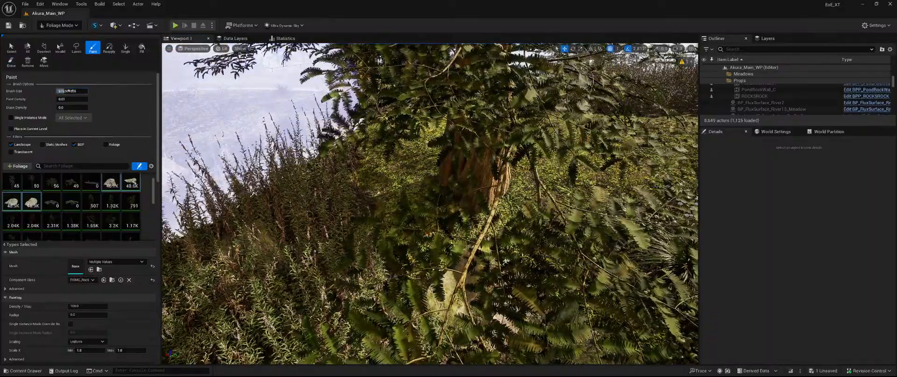
key("s")
right_click_drag(262, 196, 304, 210)
key("s")
mouse_move(338, 143)
right_mouse_down()
mouse_move(365, 160)
mouse_move(437, 160)
right_mouse_up()
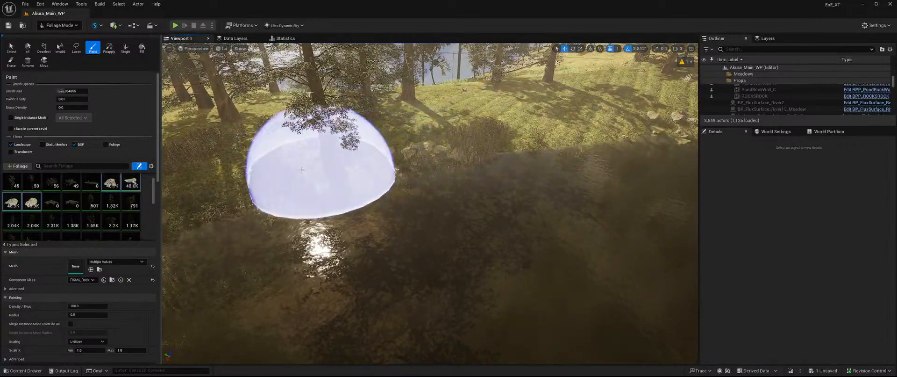
Paint rock clusters with the smaller brush along the outer shoreline facing the rocky island
key("w")
mouse_move(281, 207)
right_mouse_down()
mouse_move(276, 154)
mouse_move(434, 180)
right_mouse_up()
mouse_move(360, 204)
right_mouse_down()
mouse_move(558, 205)
mouse_move(530, 252)
mouse_move(363, 262)
right_mouse_up()
key("w")
key("e")
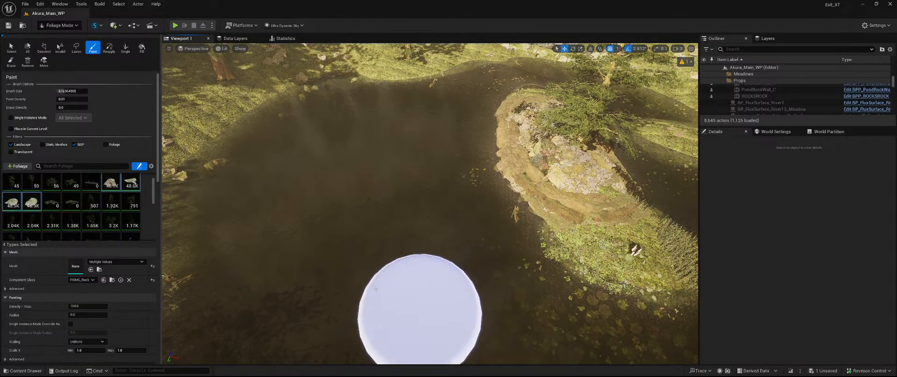
right_click_drag(421, 311, 552, 247)
mouse_move(473, 170)
right_mouse_down()
mouse_move(327, 180)
mouse_move(355, 187)
mouse_move(291, 208)
right_mouse_up()
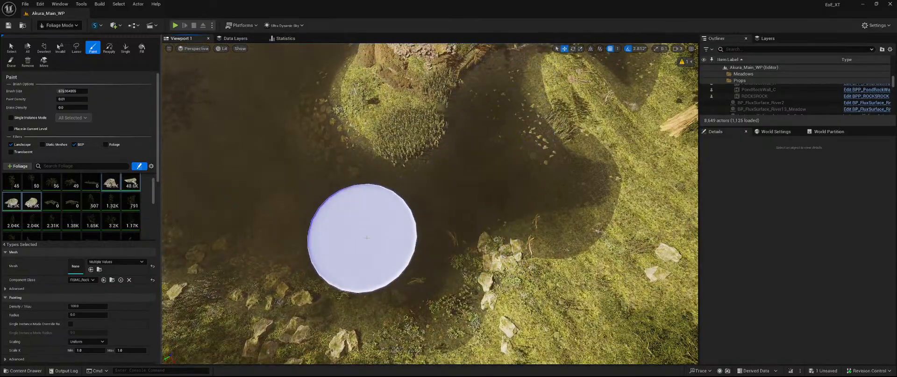
mouse_move(356, 240)
right_mouse_down()
mouse_move(355, 224)
mouse_move(327, 196)
mouse_move(449, 181)
right_mouse_up()
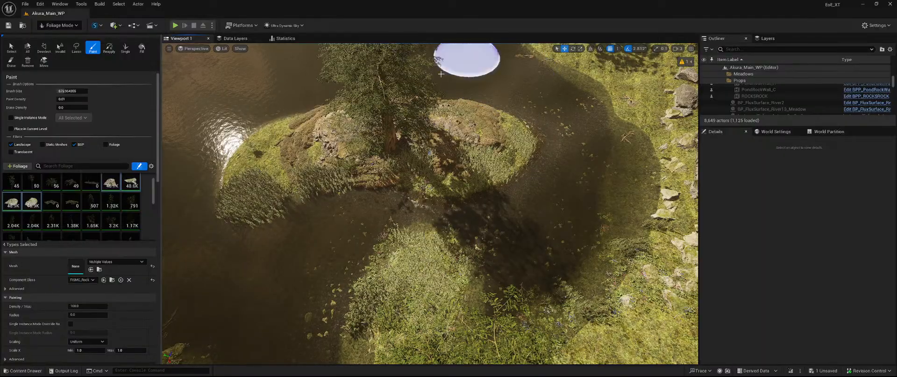
Save the modified foliage actor and switch from Foliage mode back to Selection mode
left_click(825, 370)
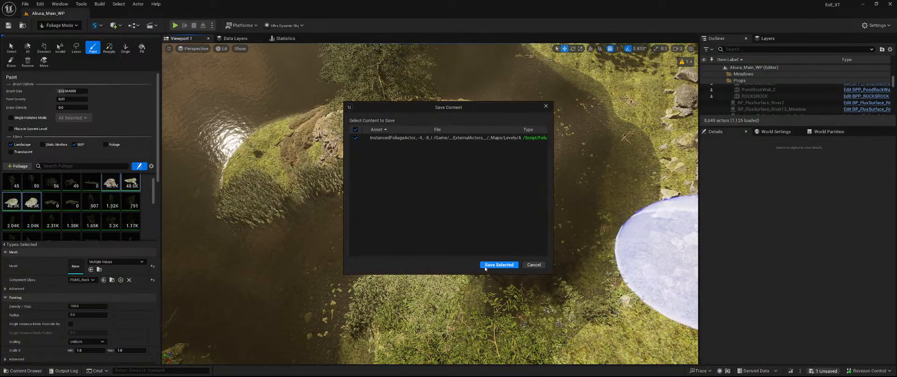
left_click(536, 262)
mouse_move(459, 219)
right_mouse_down()
mouse_move(280, 168)
mouse_move(421, 117)
mouse_move(448, 117)
mouse_move(514, 187)
mouse_move(538, 234)
mouse_move(467, 197)
mouse_move(421, 201)
mouse_move(421, 187)
mouse_move(537, 196)
right_mouse_up()
mouse_move(374, 201)
right_mouse_down()
mouse_move(435, 187)
mouse_move(416, 196)
mouse_move(487, 224)
right_mouse_up()
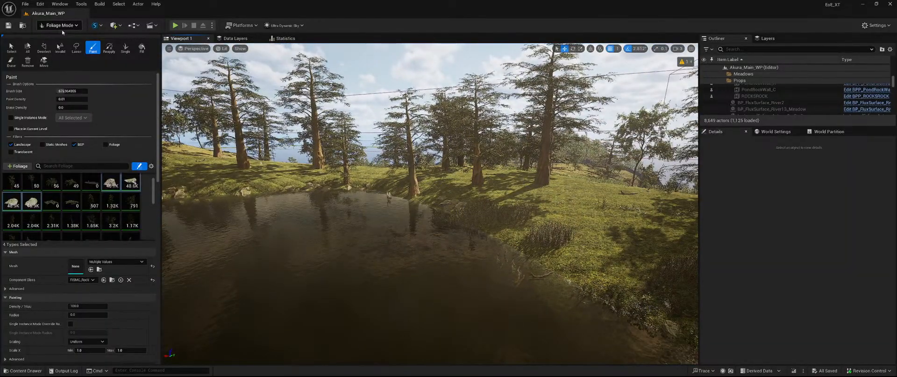
left_click(62, 27)
left_click(76, 39)
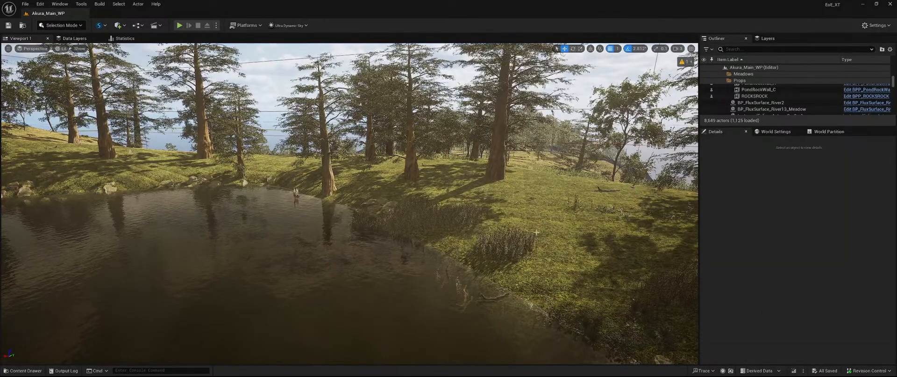
Unload the meadow's loaded region in the World Partition map
left_click(831, 132)
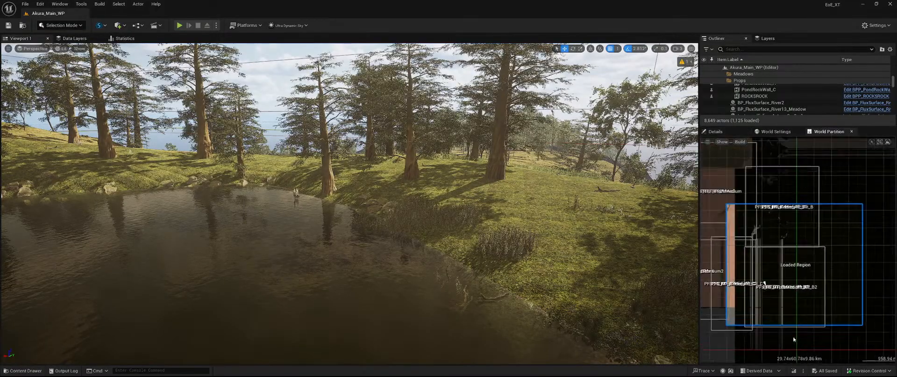
right_click(806, 282)
left_click(839, 225)
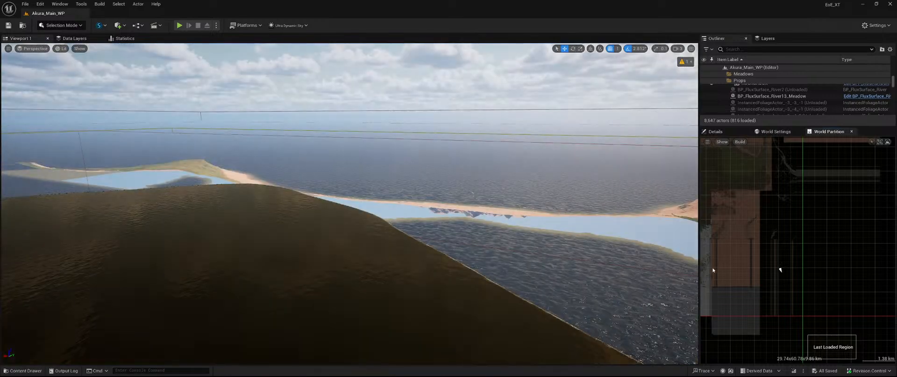
right_click_drag(769, 283, 836, 282)
scroll(789, 266, "down", 3)
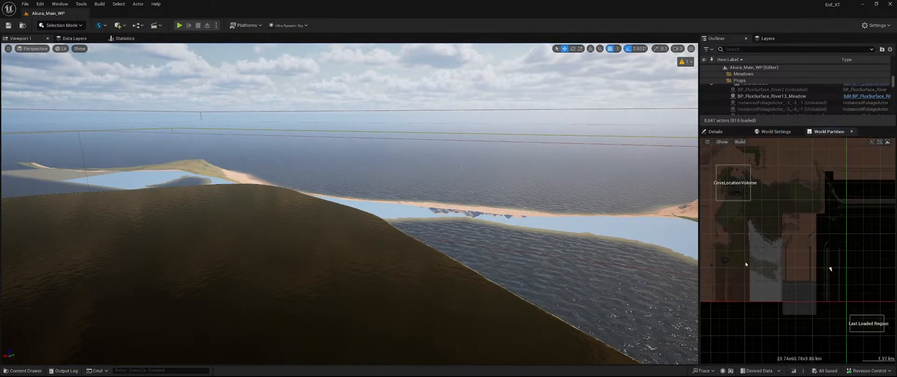
right_click_drag(746, 264, 784, 266)
Enable Is Spatially Loaded for BP_FluxSurface_River13_Meadow, set its Runtime Grid to MainGrid, and save the actor
left_click(645, 262)
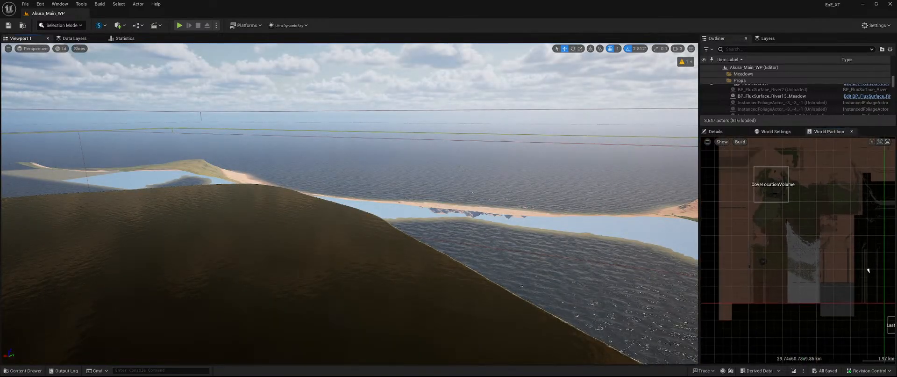
left_click(715, 131)
scroll(794, 318, "down", 5)
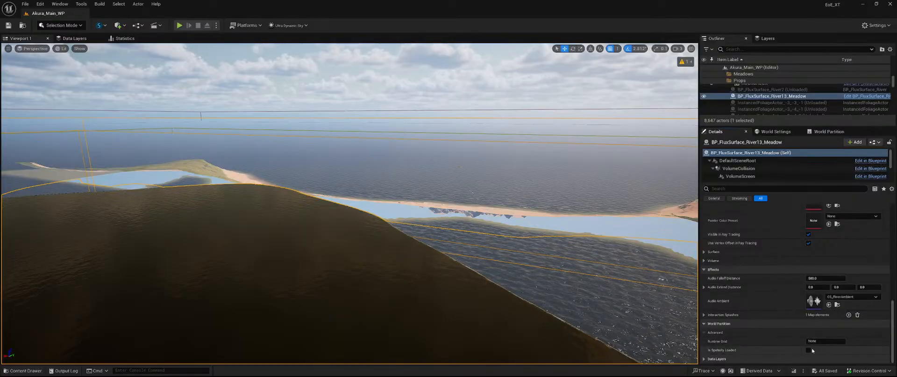
left_click(808, 349)
left_click(825, 341)
type("M")
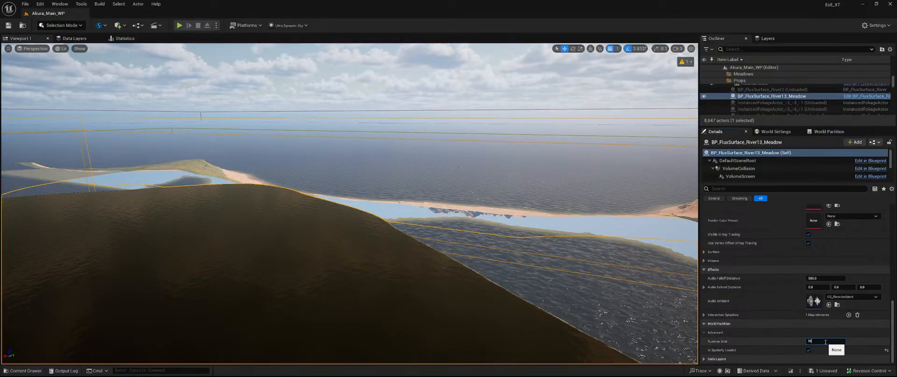
type("ainGrid")
key("Return")
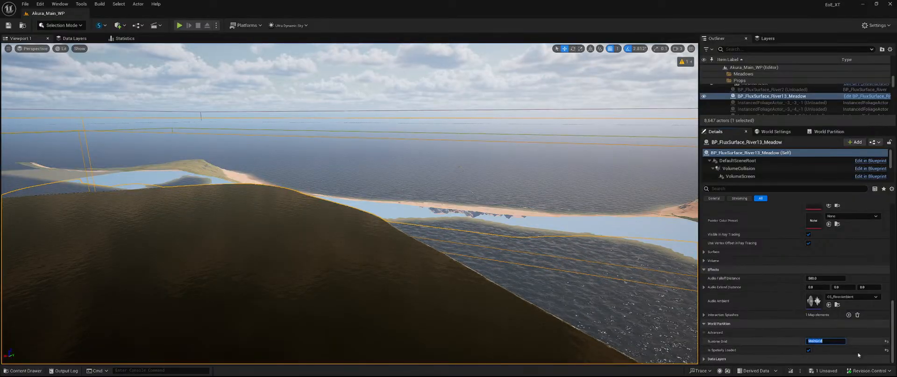
left_click(498, 263)
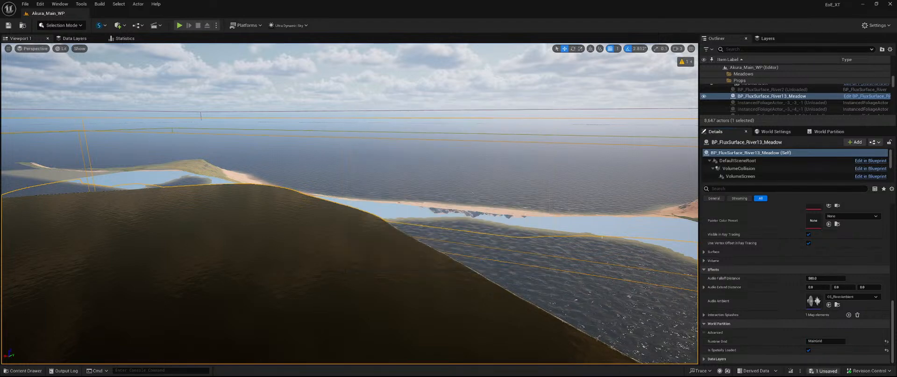
Load the coastal desert region just below CoveLocationVolume in the World Partition map
left_click(828, 131)
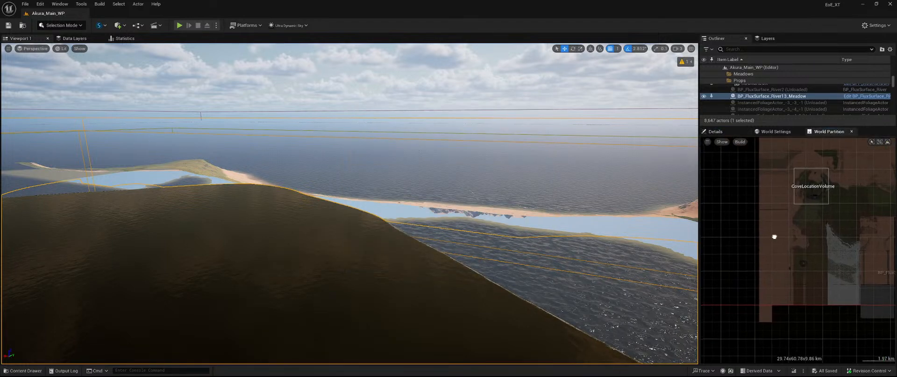
right_click_drag(775, 237, 798, 299)
scroll(825, 242, "up", 6)
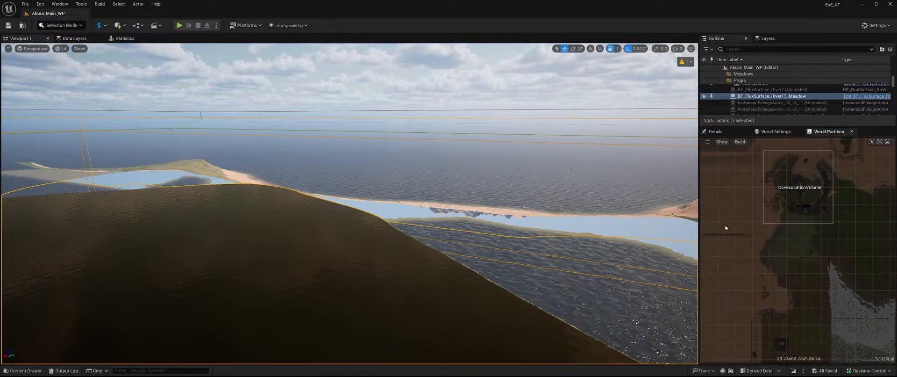
left_click_drag(732, 217, 795, 285)
right_click(744, 264)
left_click(776, 280)
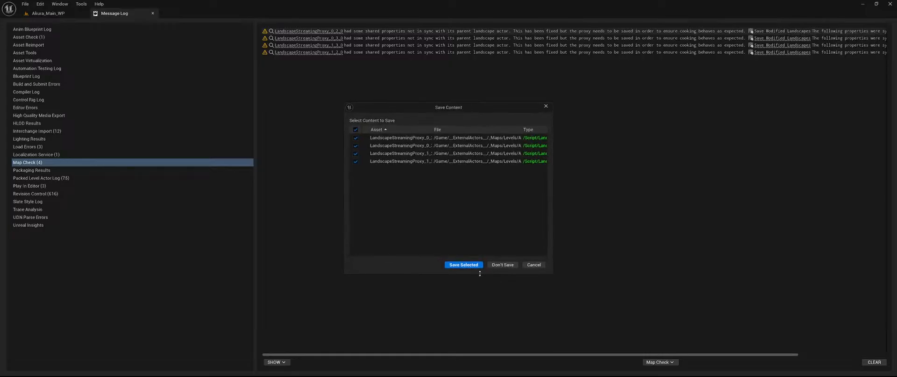
Save the four modified LandscapeStreamingProxy actors, close the Message Log, and move the camera into the loaded coastal region
left_click(462, 258)
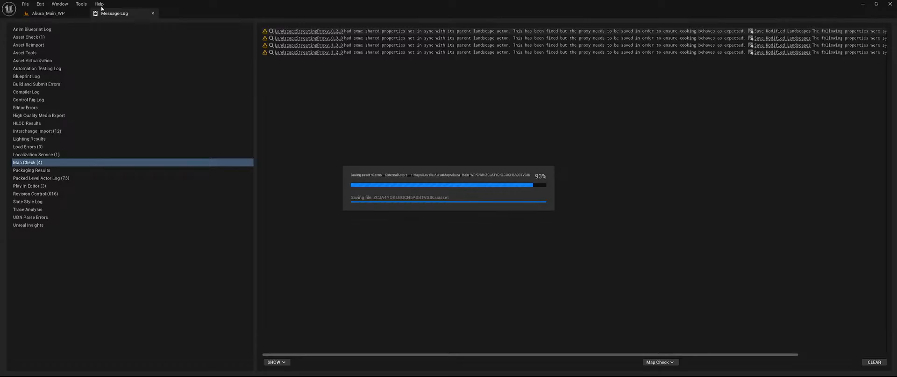
left_click(153, 14)
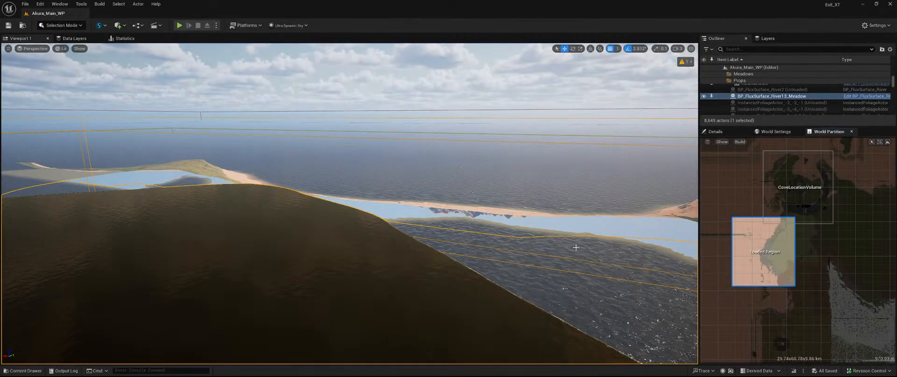
double_click(756, 242)
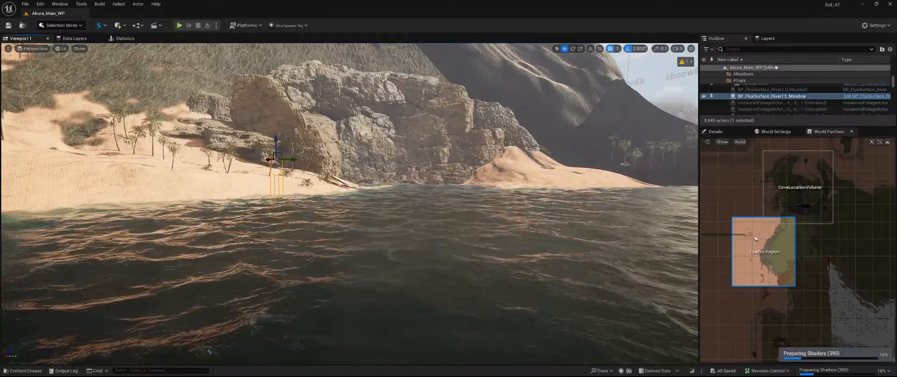
Deselect the meadow river and examine the water at the mouth of the rocky beach lagoon
left_click(776, 67)
left_click(776, 66)
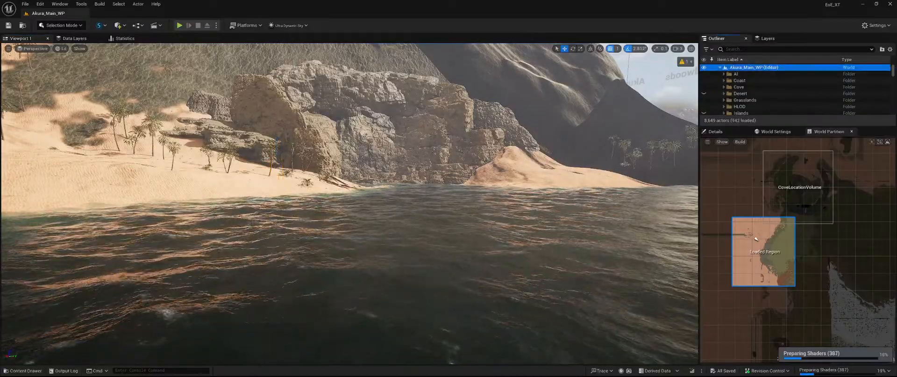
right_click_drag(350, 203, 436, 231)
key("w")
key("w")
key("s")
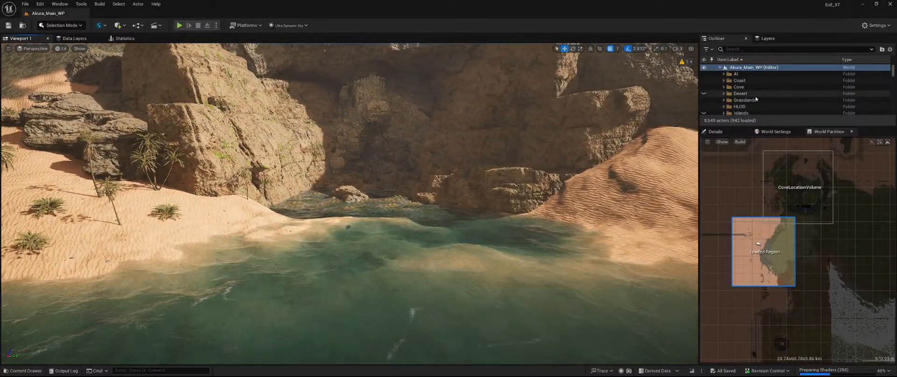
Collapse the Jungle and Meadows folders in the Outliner and select BP_FluxCoastlineDomain among the water actors
scroll(786, 96, "down", 5)
scroll(787, 96, "up", 8)
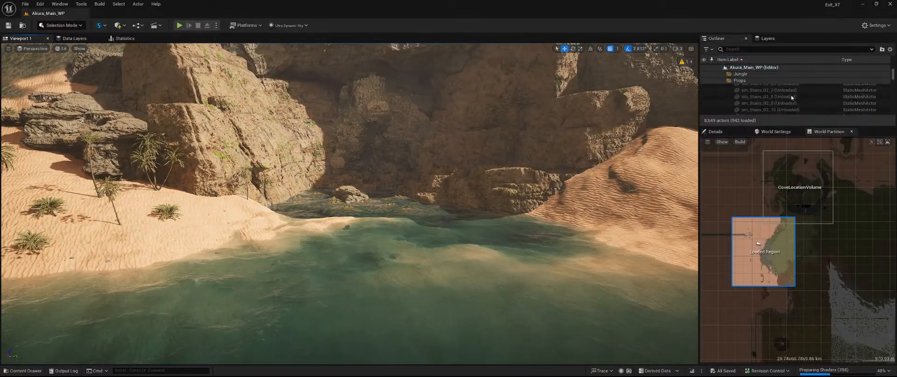
scroll(788, 93, "down", 5)
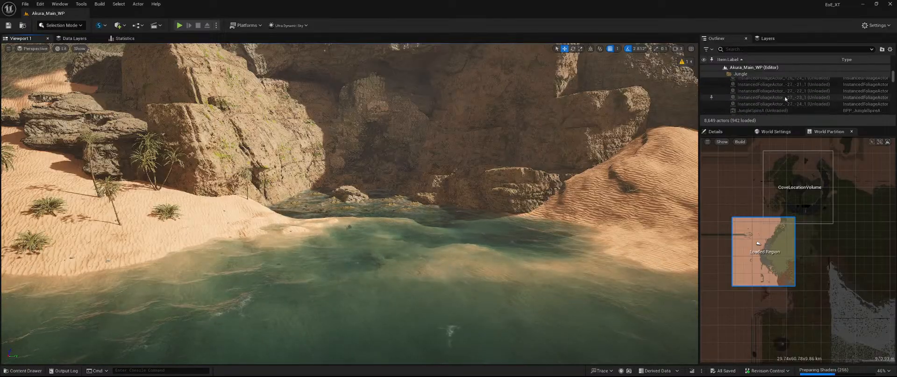
scroll(789, 97, "up", 10)
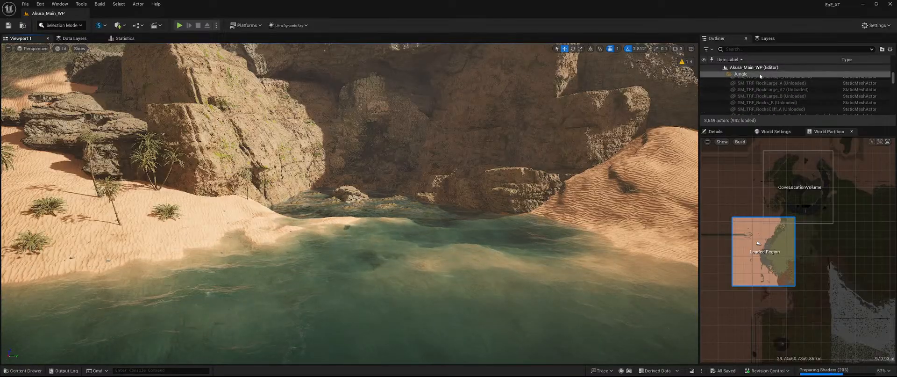
left_click(724, 93)
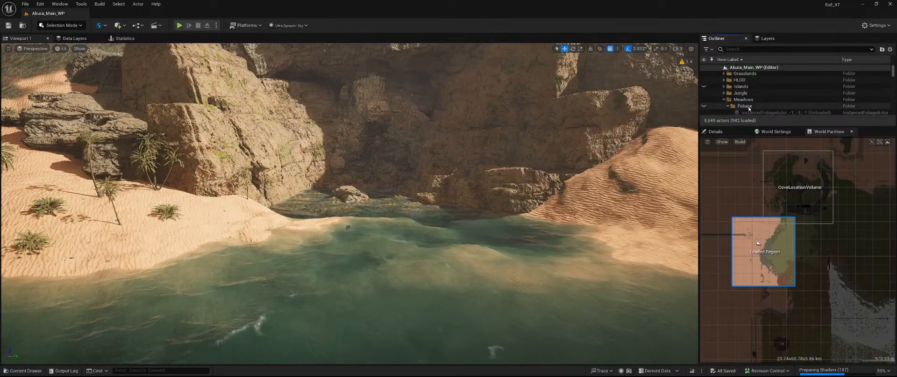
left_click(727, 100)
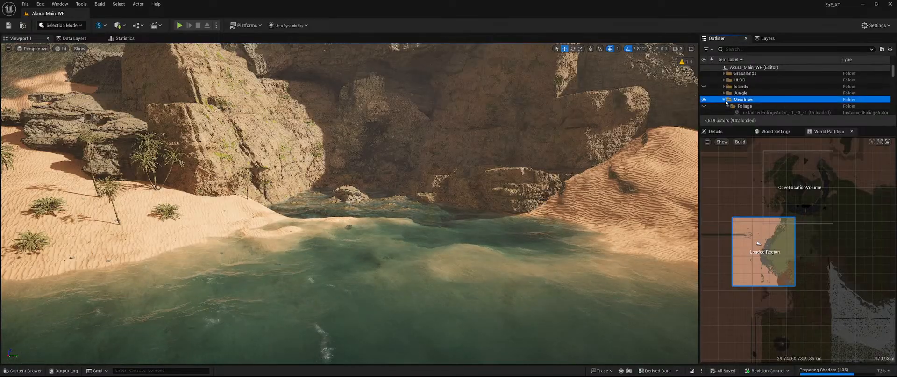
left_click(724, 100)
scroll(785, 96, "down", 5)
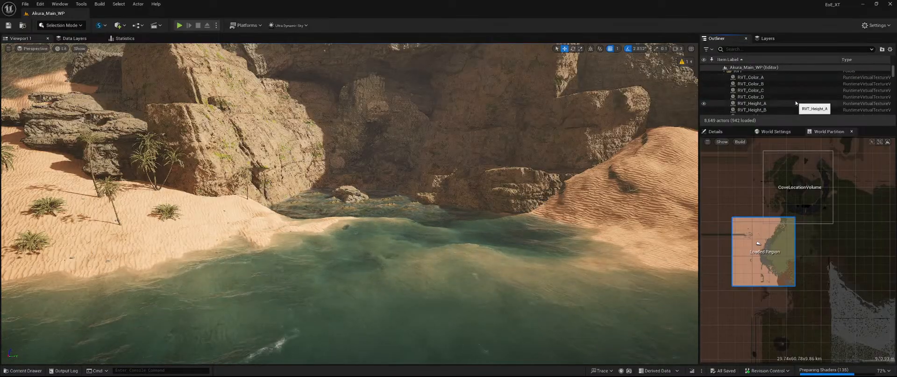
scroll(793, 99, "down", 4)
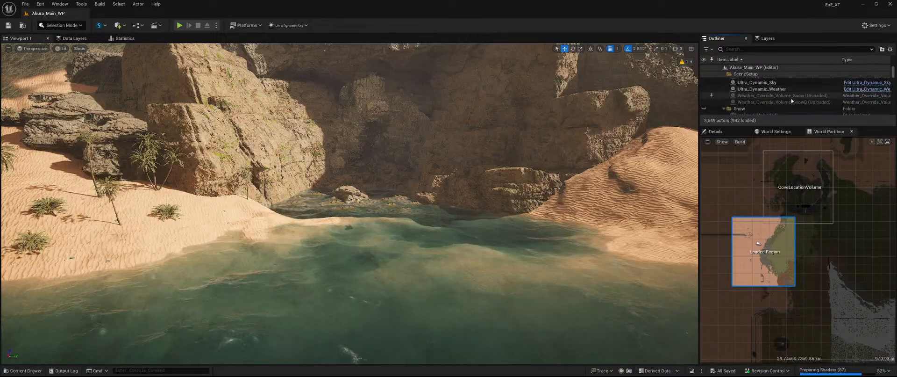
scroll(785, 89, "down", 5)
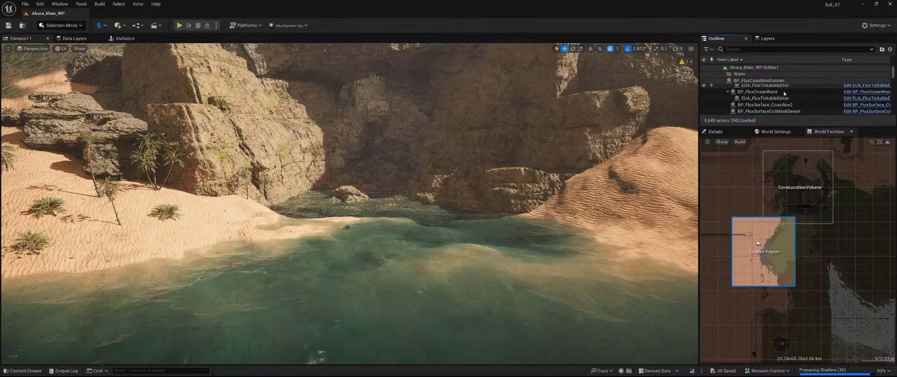
scroll(780, 101, "up", 2)
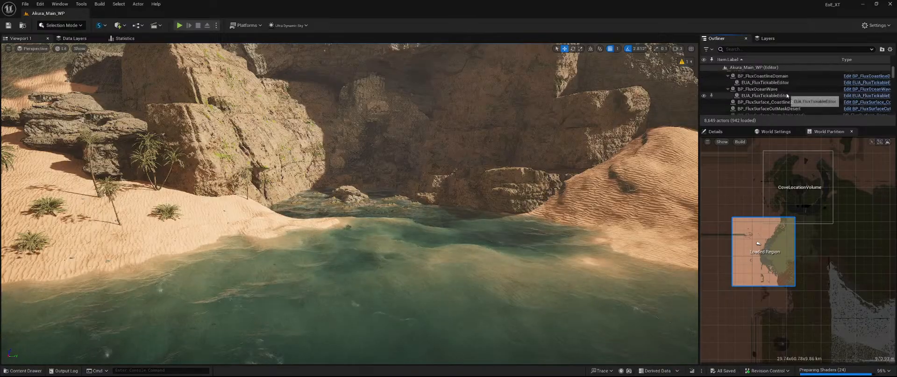
left_click(777, 77)
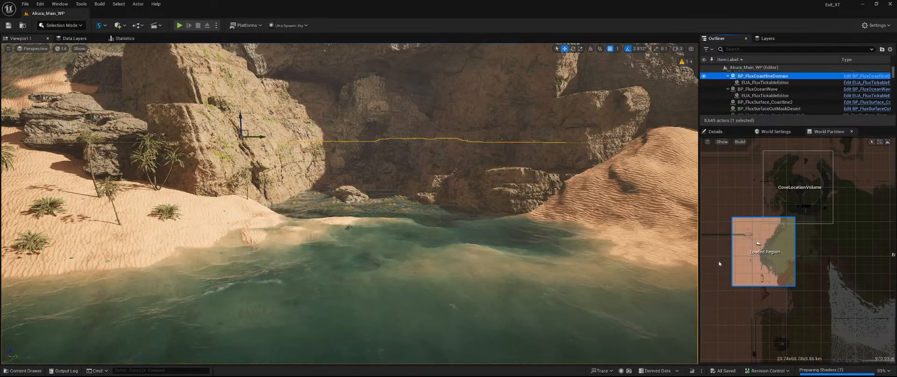
Toggle Distance Field Full Precision on BP_FluxCoastlineDomain and save the actor
left_click(716, 131)
scroll(781, 284, "down", 5)
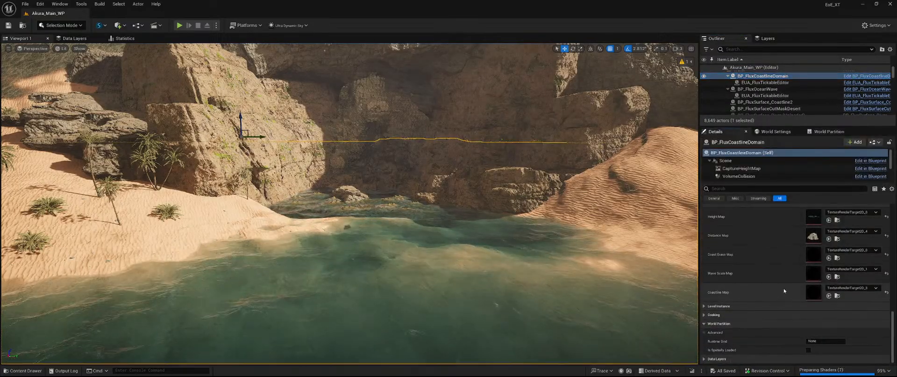
scroll(784, 286, "up", 2)
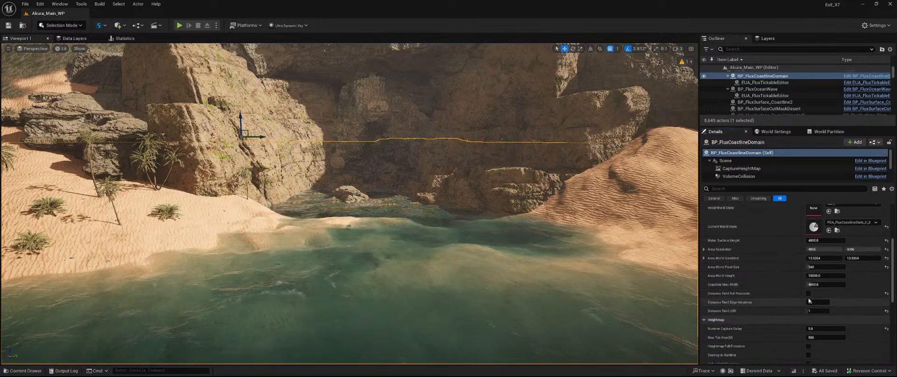
left_click(808, 293)
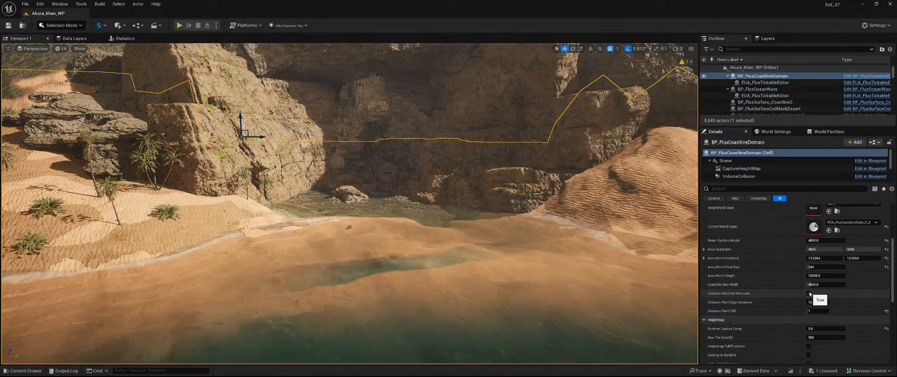
left_click(824, 371)
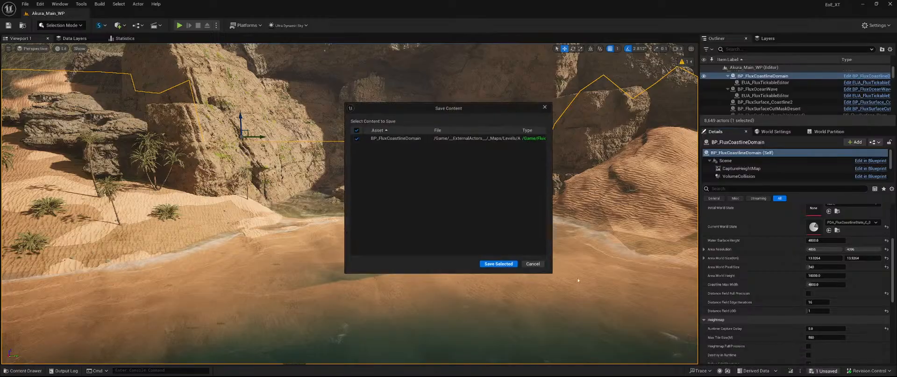
left_click(501, 264)
Deselect the coastline domain and examine the shallow water and rock walls inside the lagoon
mouse_move(503, 273)
right_mouse_down()
mouse_move(444, 299)
mouse_move(514, 281)
right_mouse_up()
left_click(748, 67)
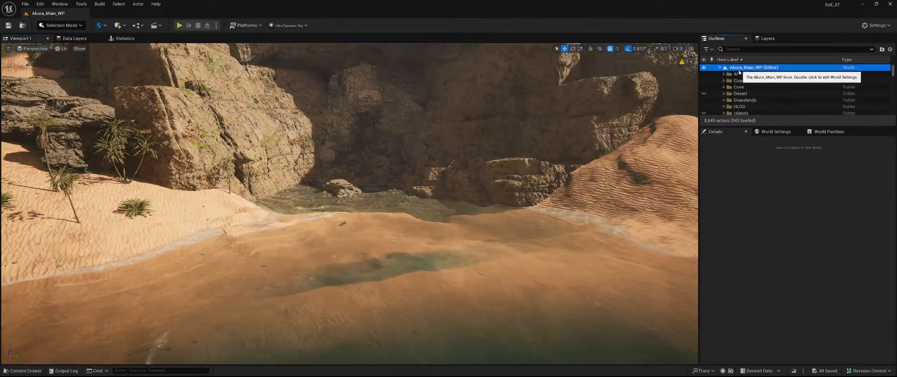
mouse_move(349, 203)
right_mouse_down()
mouse_move(299, 245)
mouse_move(374, 200)
mouse_move(328, 201)
mouse_move(262, 239)
mouse_move(252, 233)
mouse_move(254, 257)
mouse_move(238, 246)
mouse_move(346, 241)
mouse_move(353, 264)
mouse_move(425, 254)
mouse_move(510, 276)
mouse_move(458, 254)
mouse_move(392, 253)
mouse_move(502, 180)
mouse_move(430, 215)
mouse_move(327, 203)
right_mouse_up()
key("w")
key("w")
key("w")
key("w")
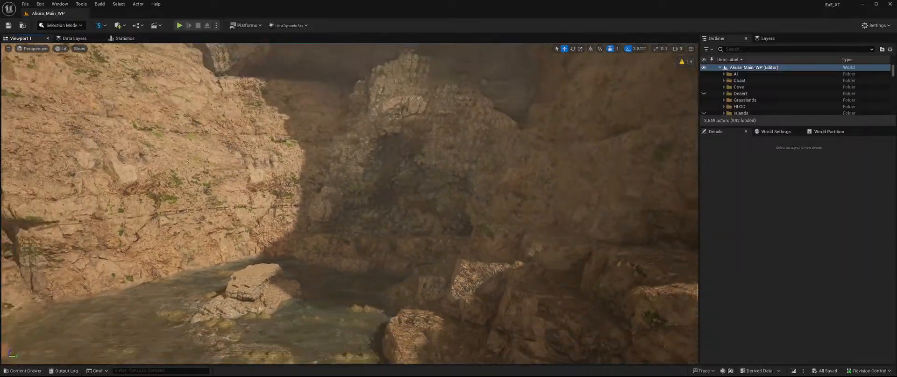
Delete the selected BeachLagoon_A rock actor at the lagoon and save the change
right_click_drag(349, 203, 640, 317)
left_click(534, 263)
key("Delete")
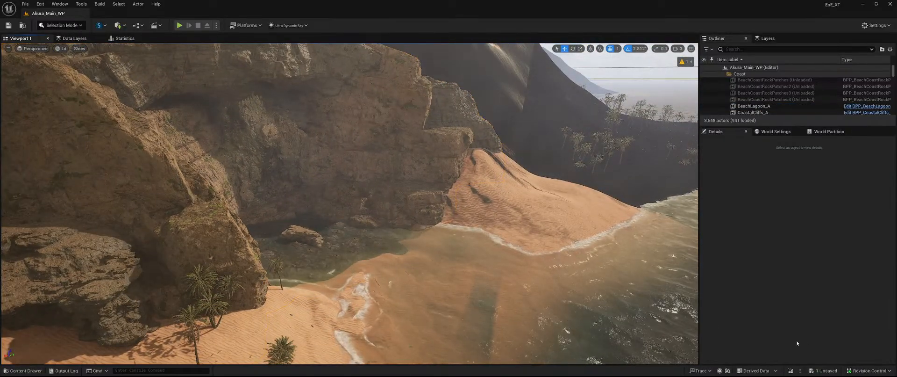
left_click(828, 373)
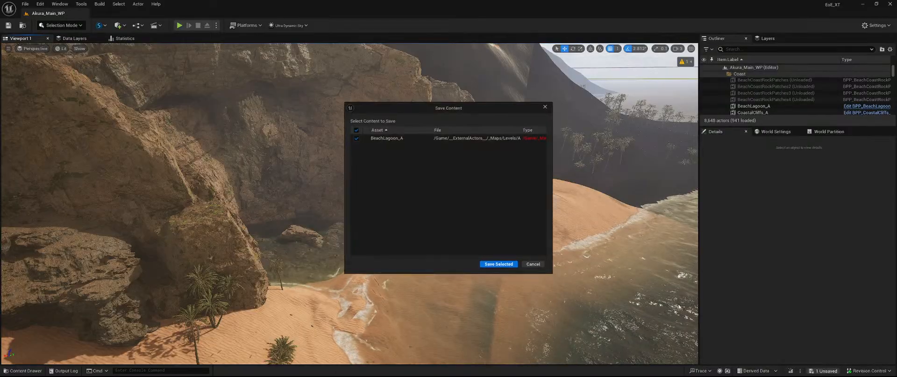
left_click(497, 263)
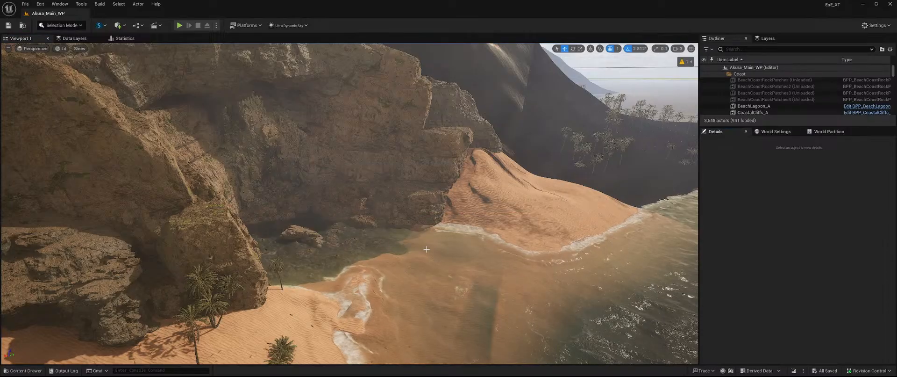
Examine the waves and foam along the open sandy beach
right_click_drag(437, 248, 635, 213)
key("w")
key("w")
key("s")
key("w")
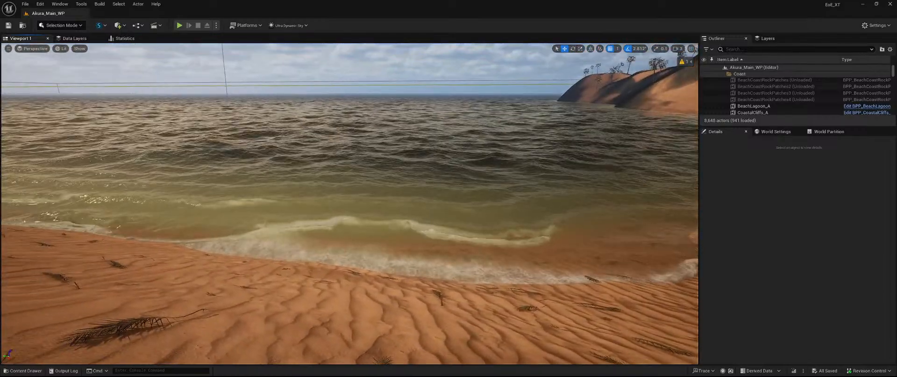
right_click_drag(636, 213, 549, 189)
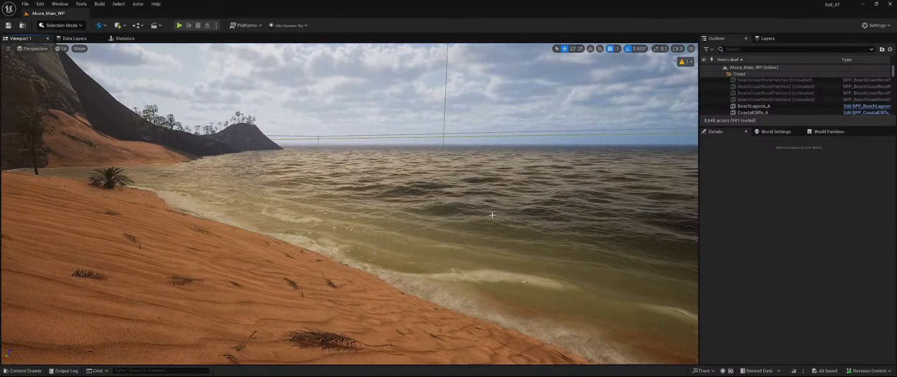